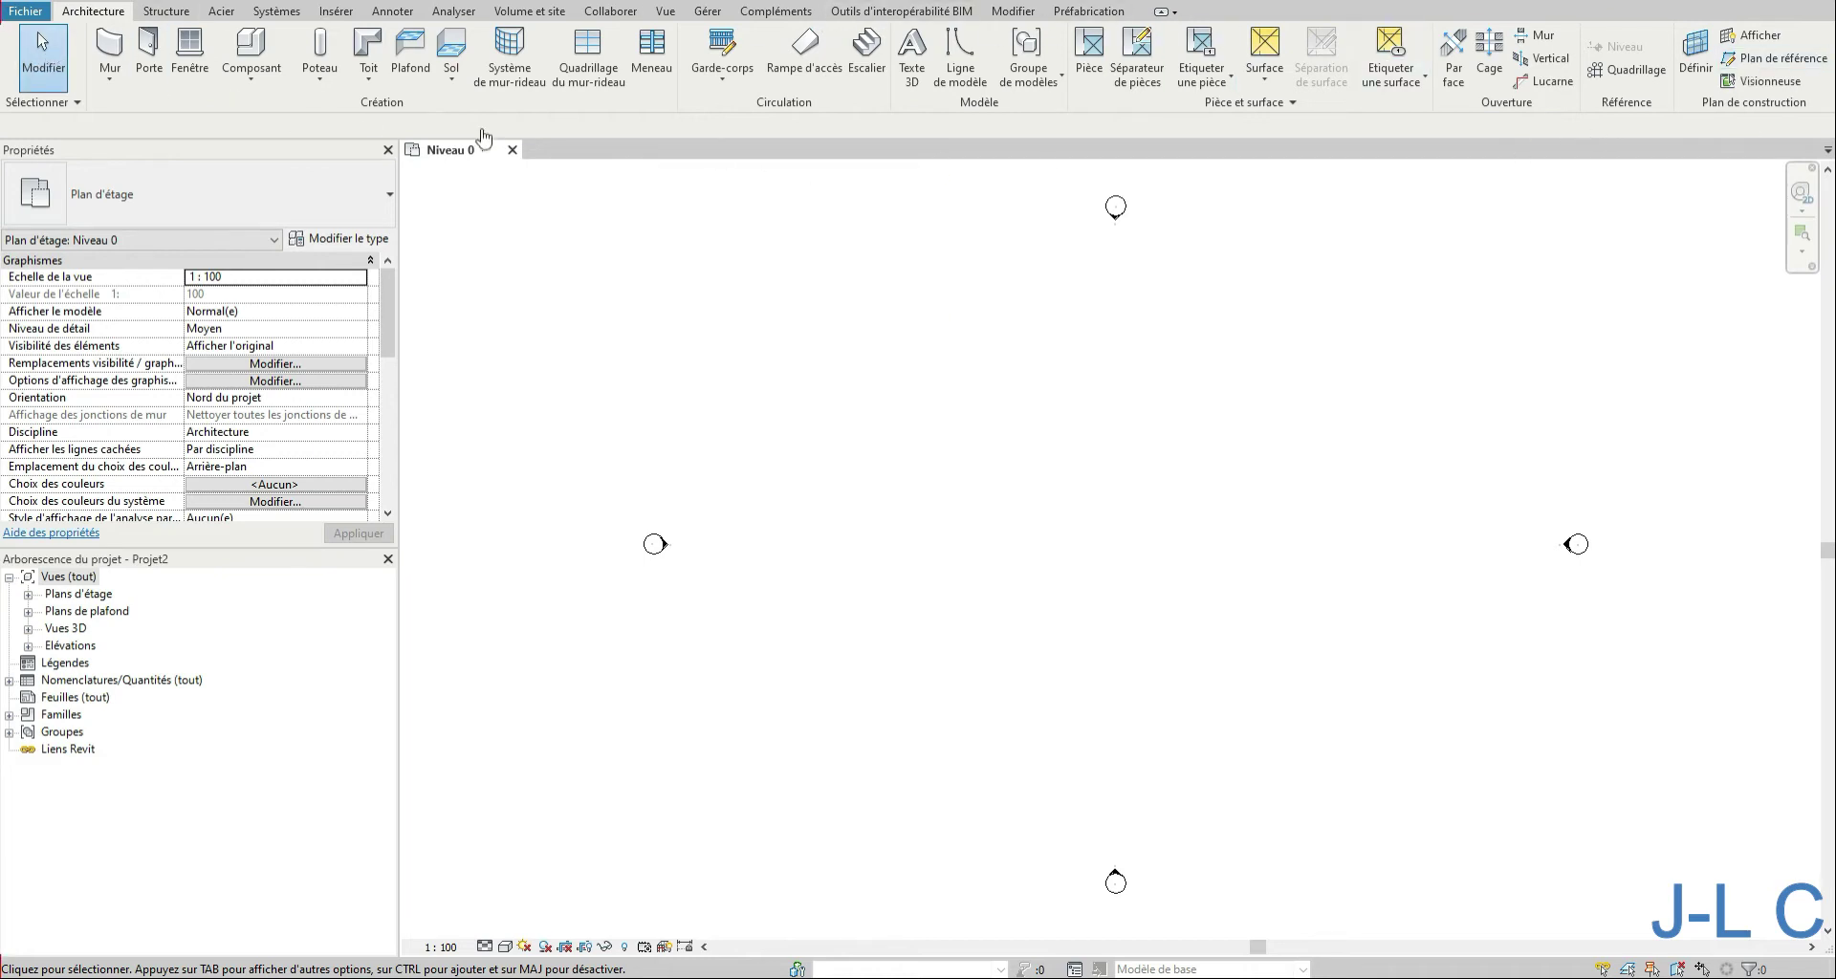
pyautogui.click(177, 12)
pyautogui.click(226, 12)
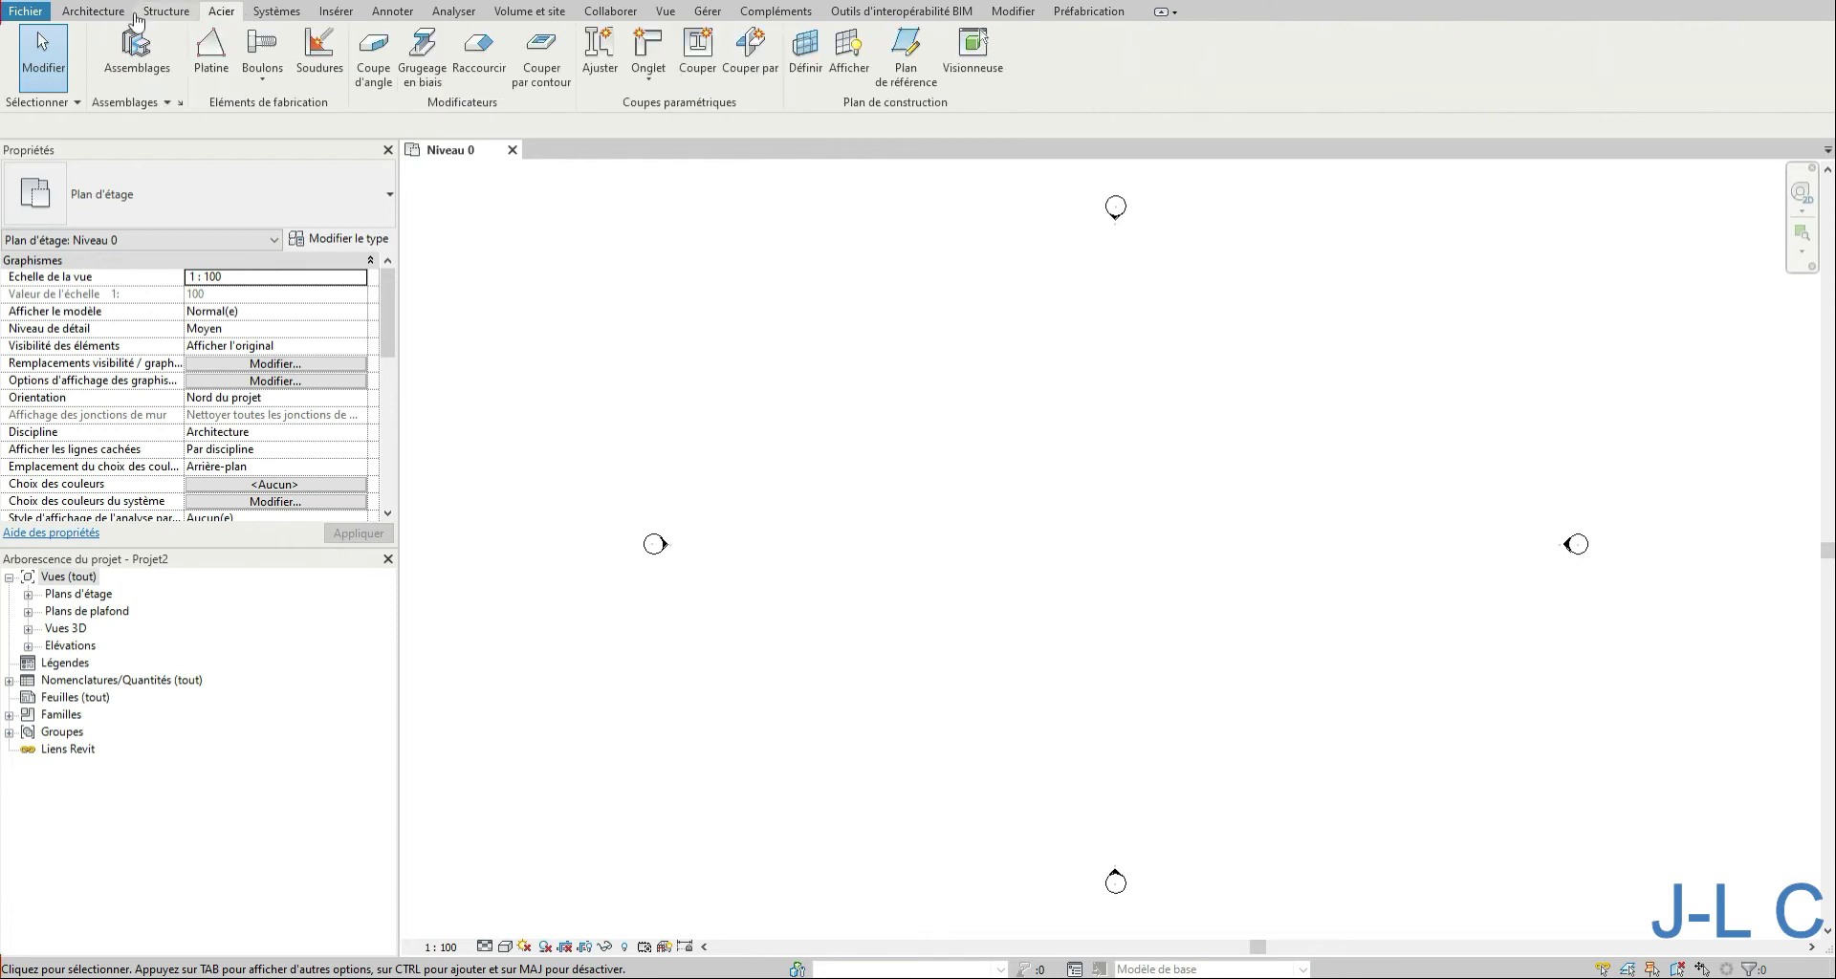
pyautogui.click(93, 11)
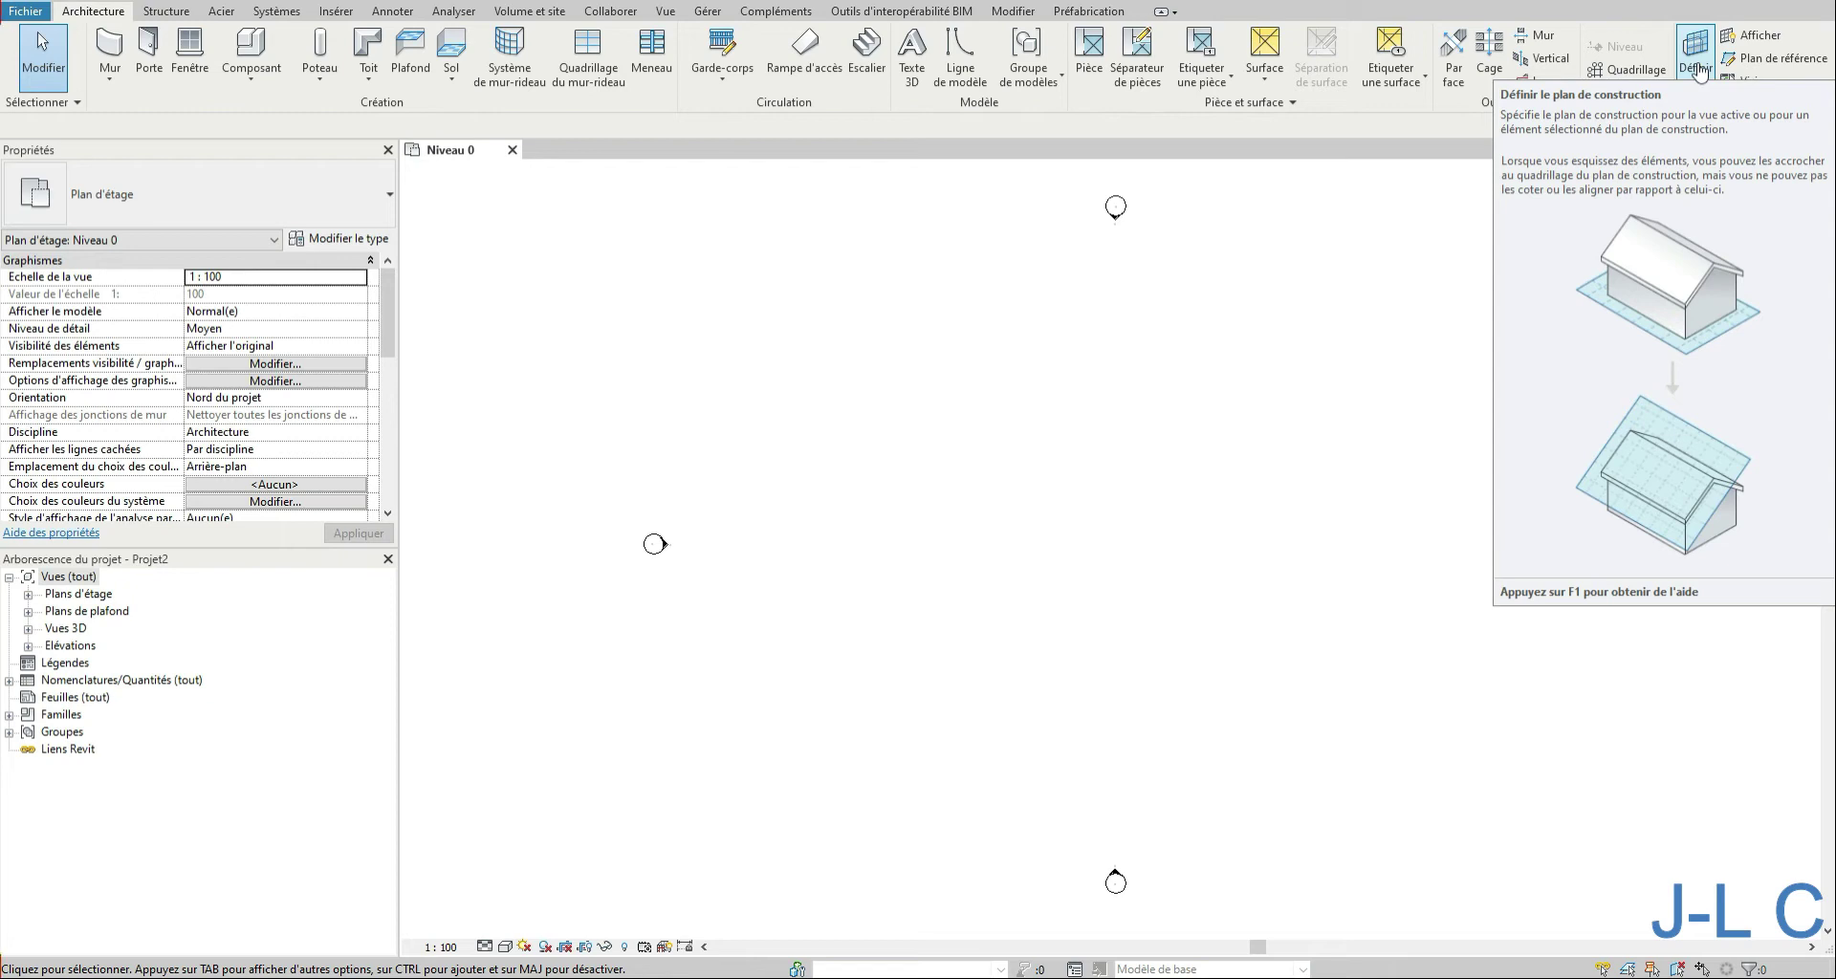
# Step: Draw a rectangle of Générique - Ext. 200 mm walls about 12.7 m wide between the elevation markers
pyautogui.click(110, 48)
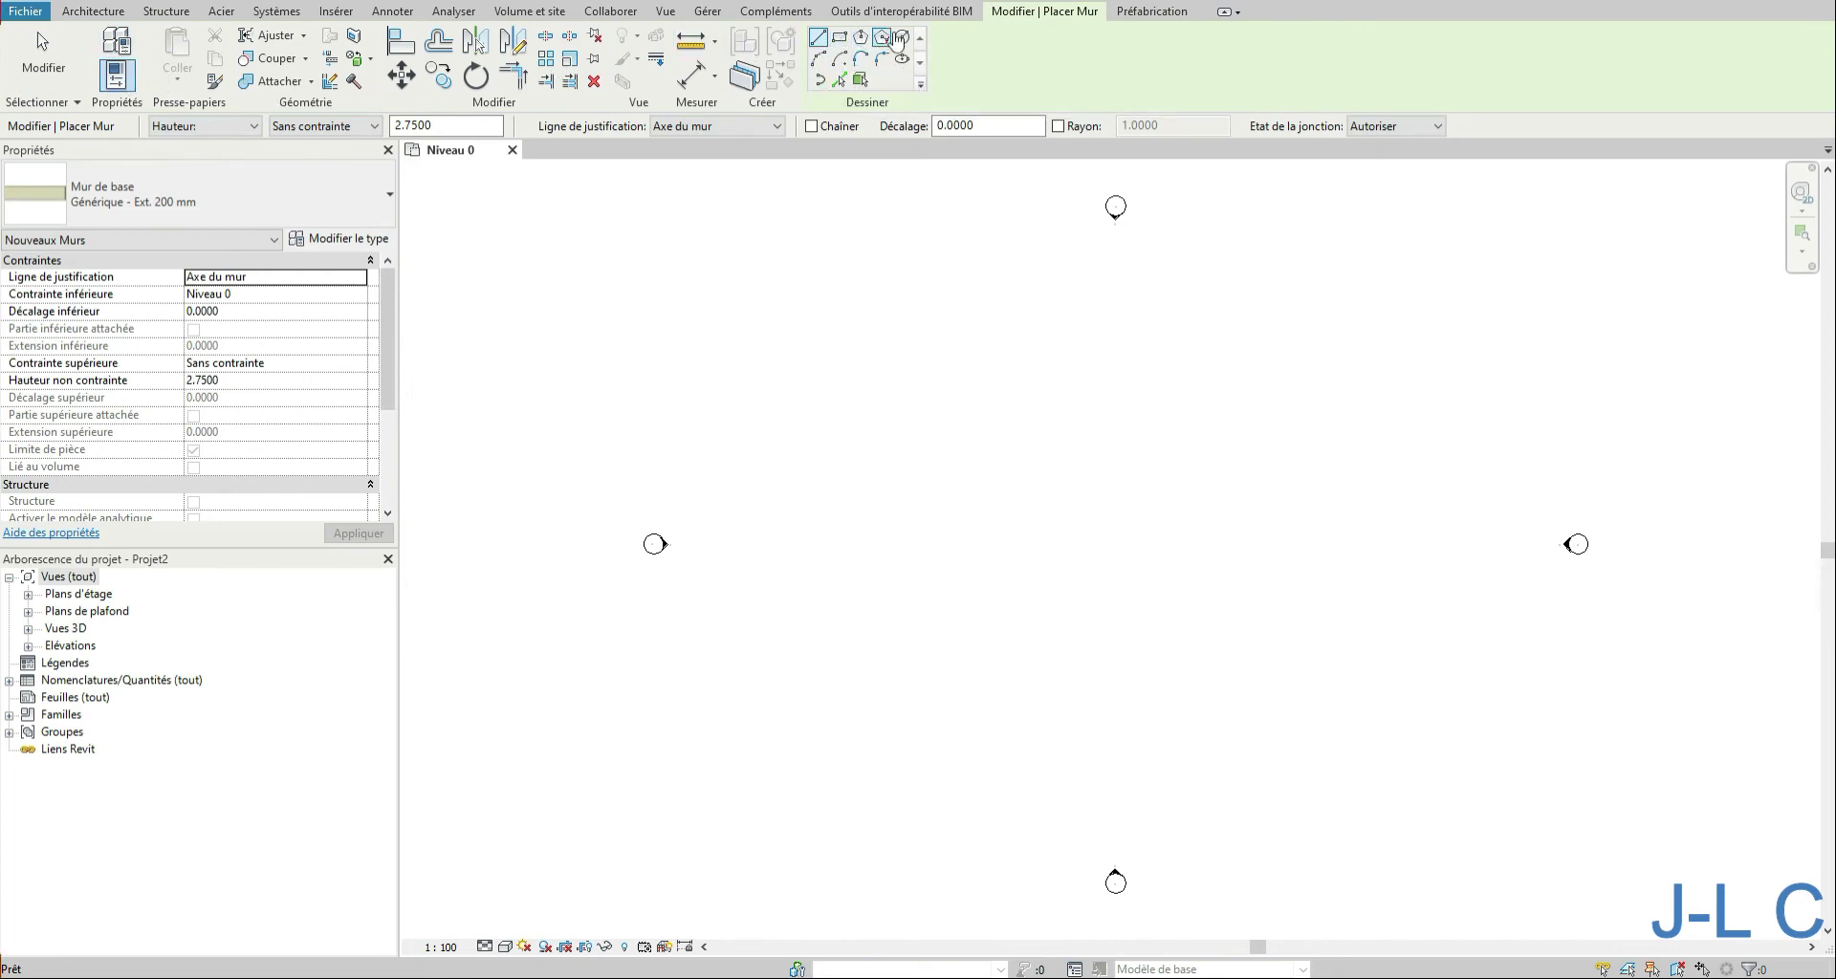
pyautogui.click(839, 40)
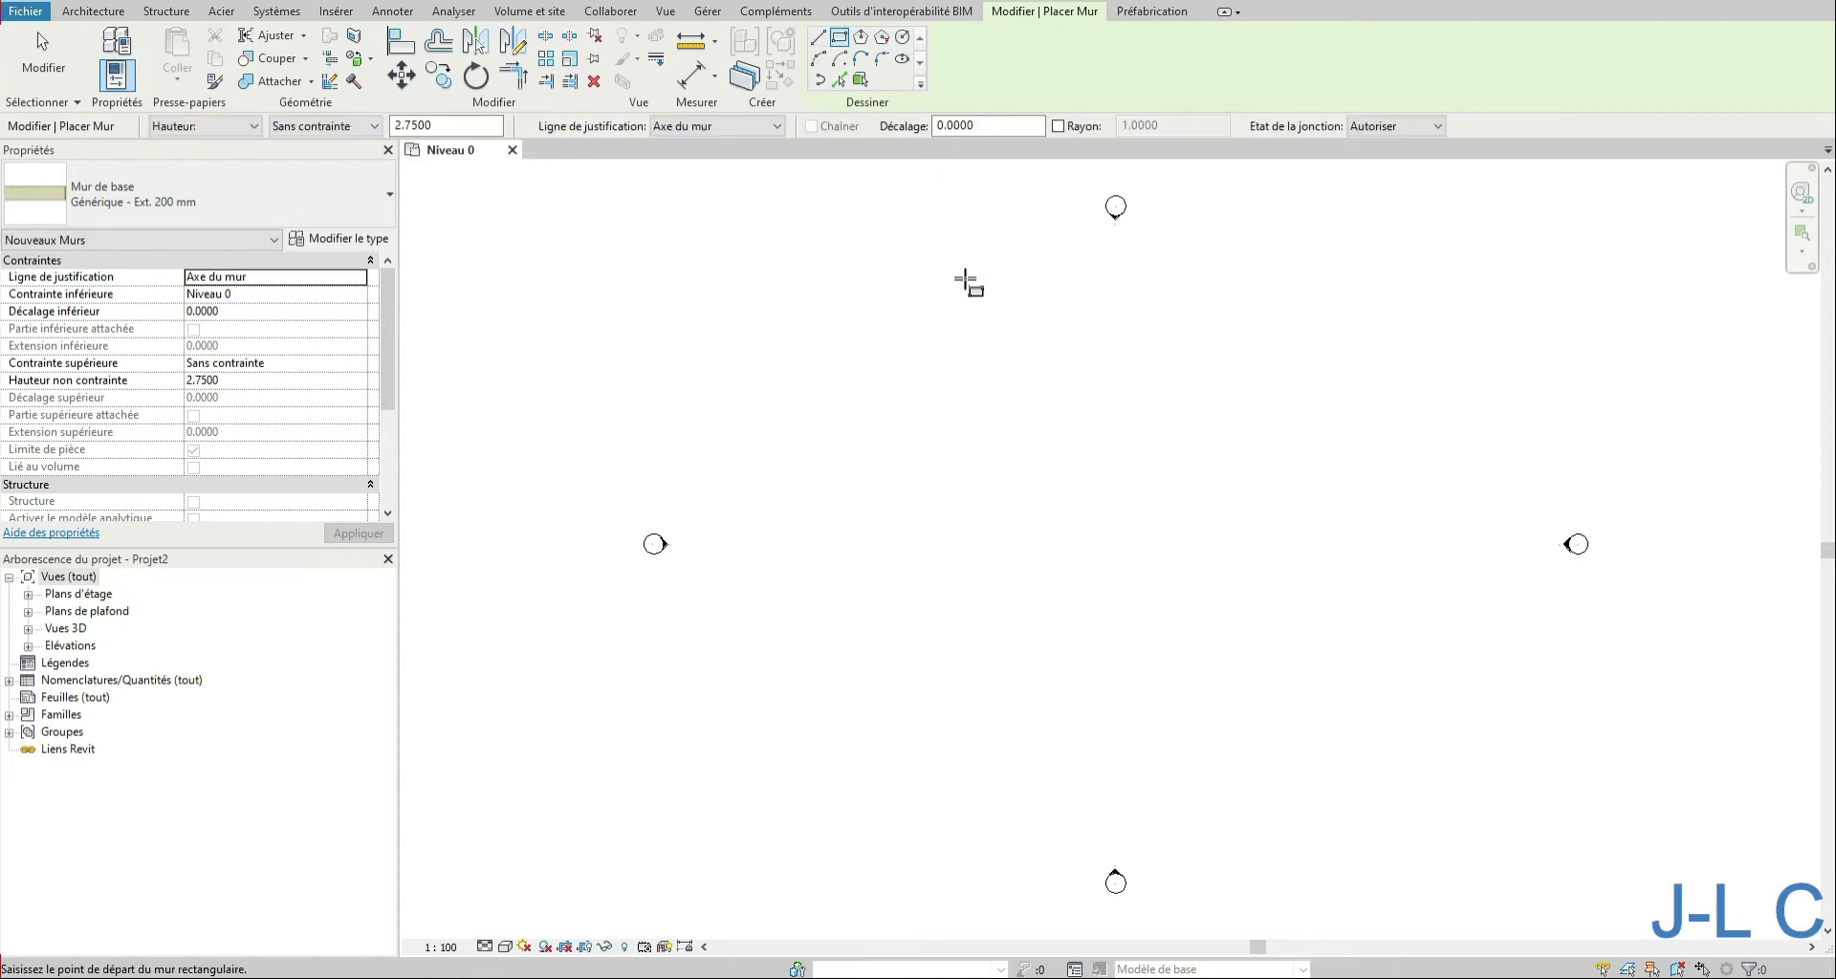
pyautogui.click(982, 478)
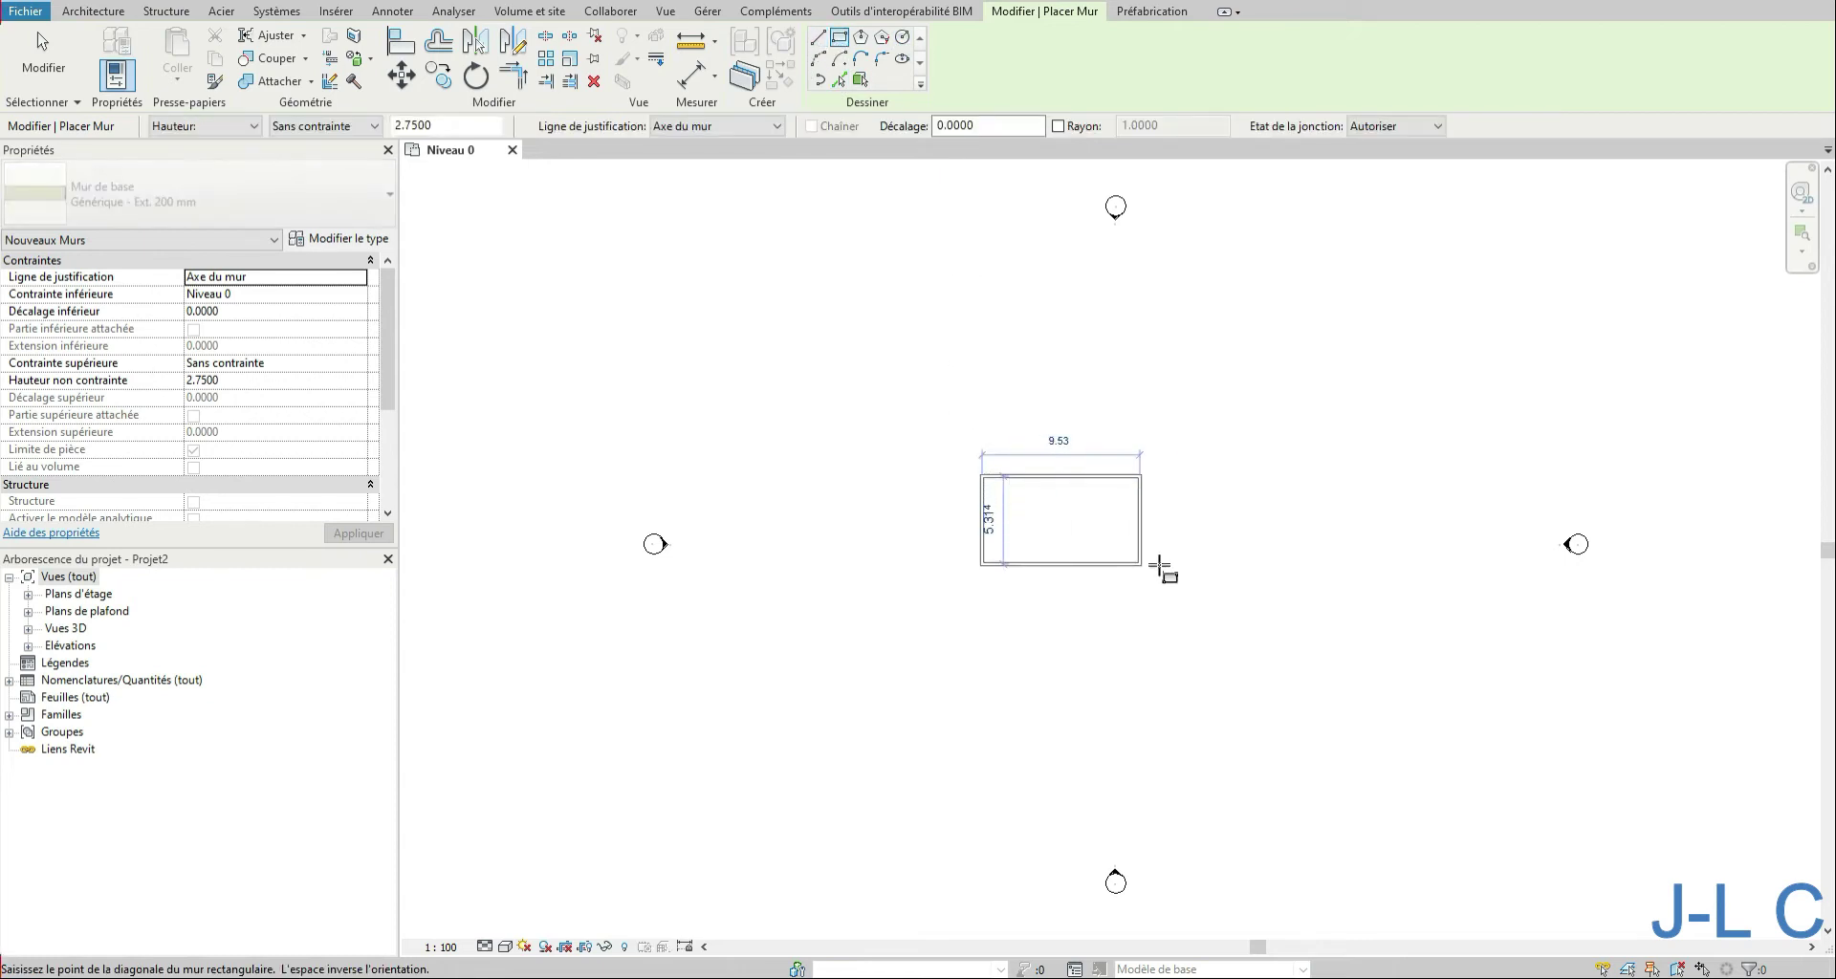
pyautogui.click(1197, 572)
# Step: Set the wall rectangle's short side to 5 m and its long side to 10 m
pyautogui.click(1233, 523)
pyautogui.write('5')
pyautogui.press('Return')
pyautogui.click(1088, 609)
pyautogui.write('1')
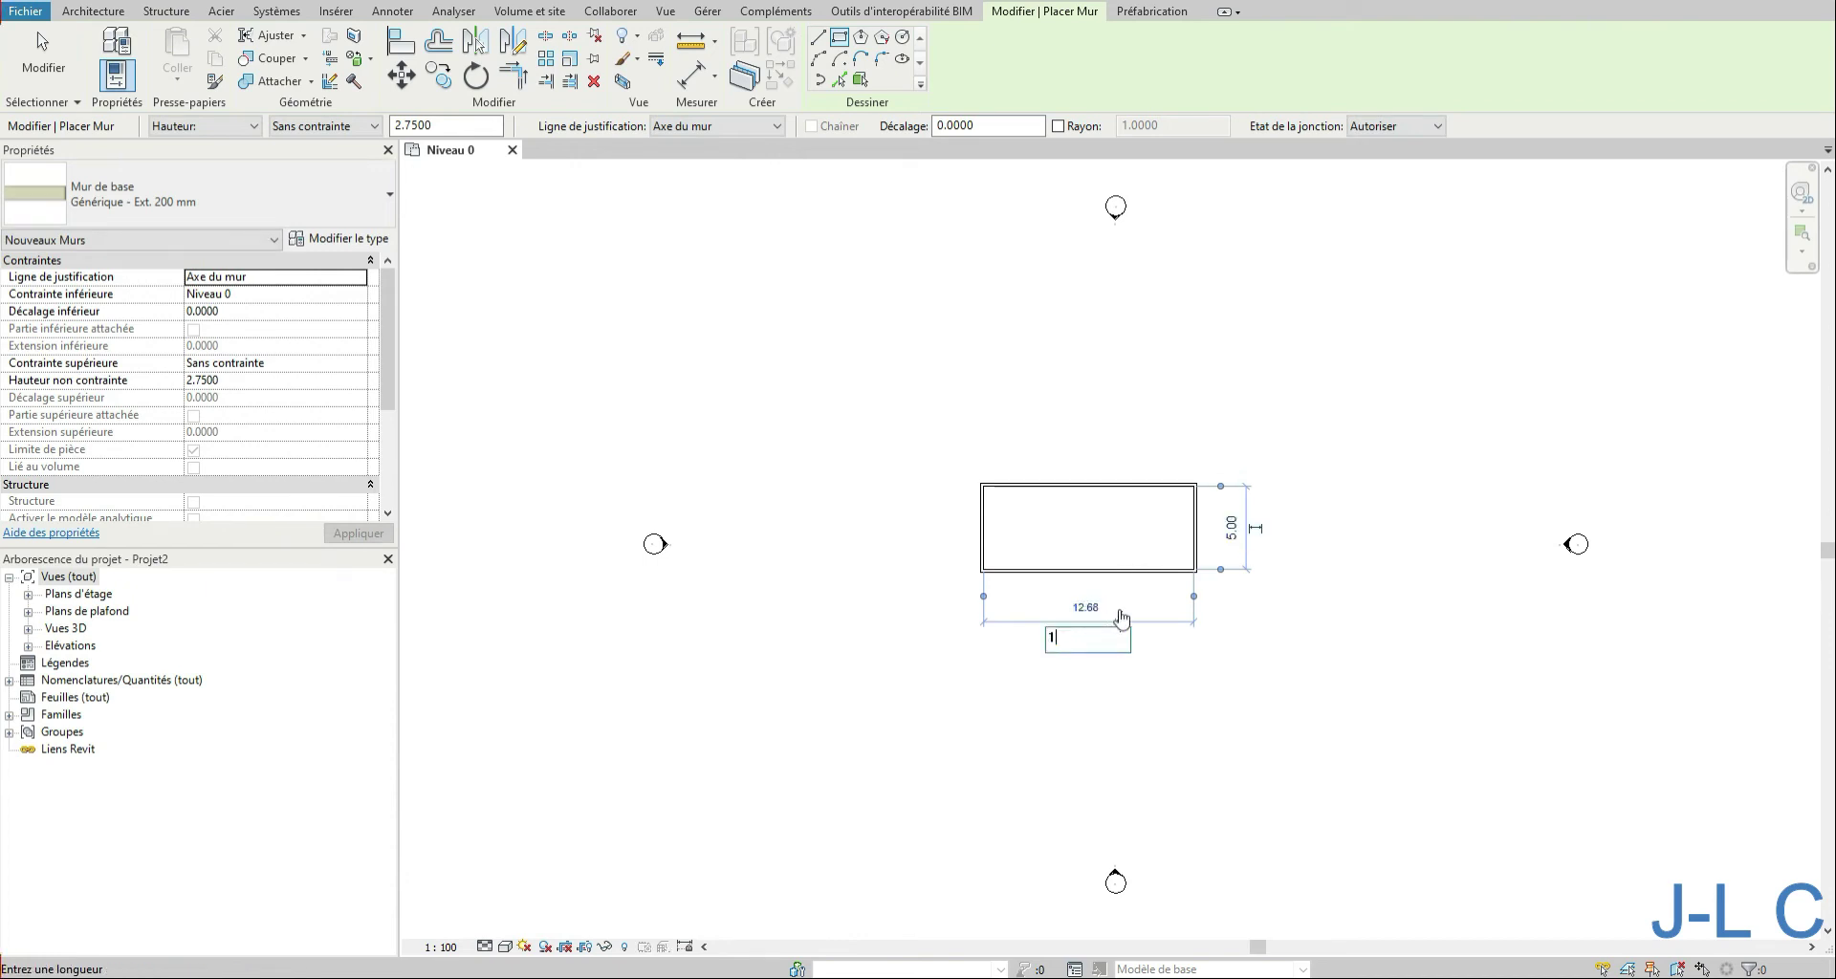
pyautogui.write('0')
pyautogui.press('Return')
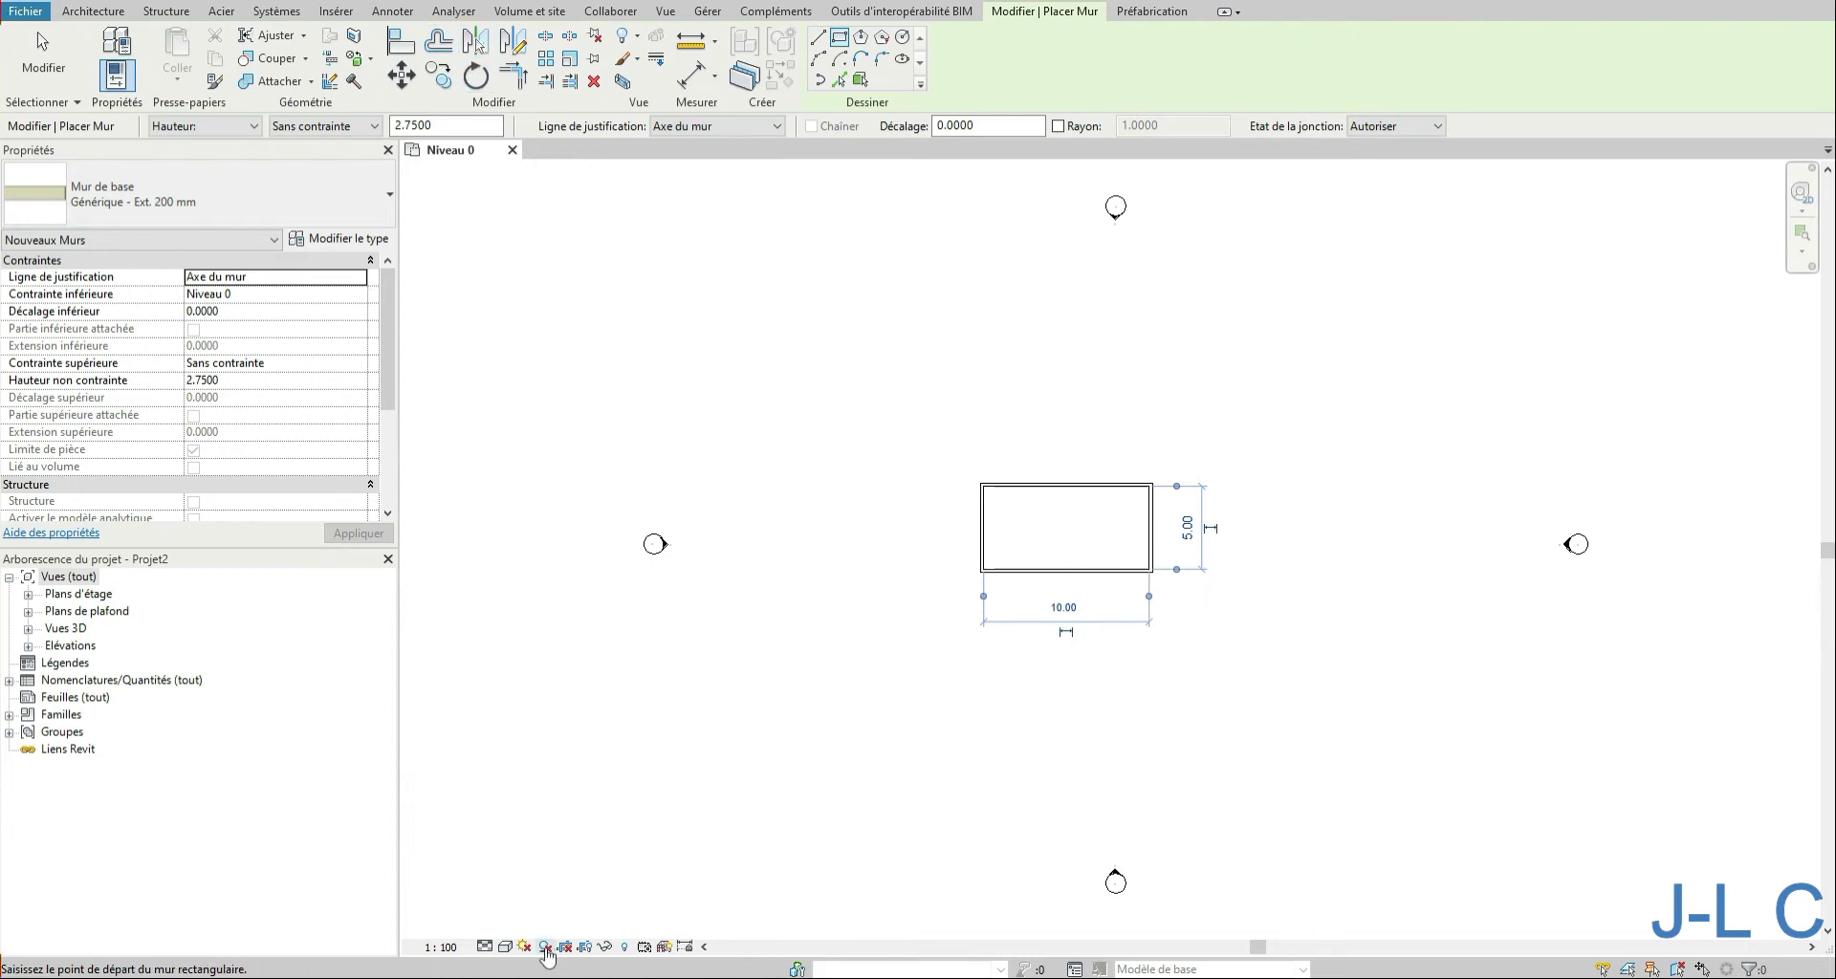
# Step: Turn on cropping for the Niveau 0 floor plan, display its crop region, and end the wall command
pyautogui.click(545, 948)
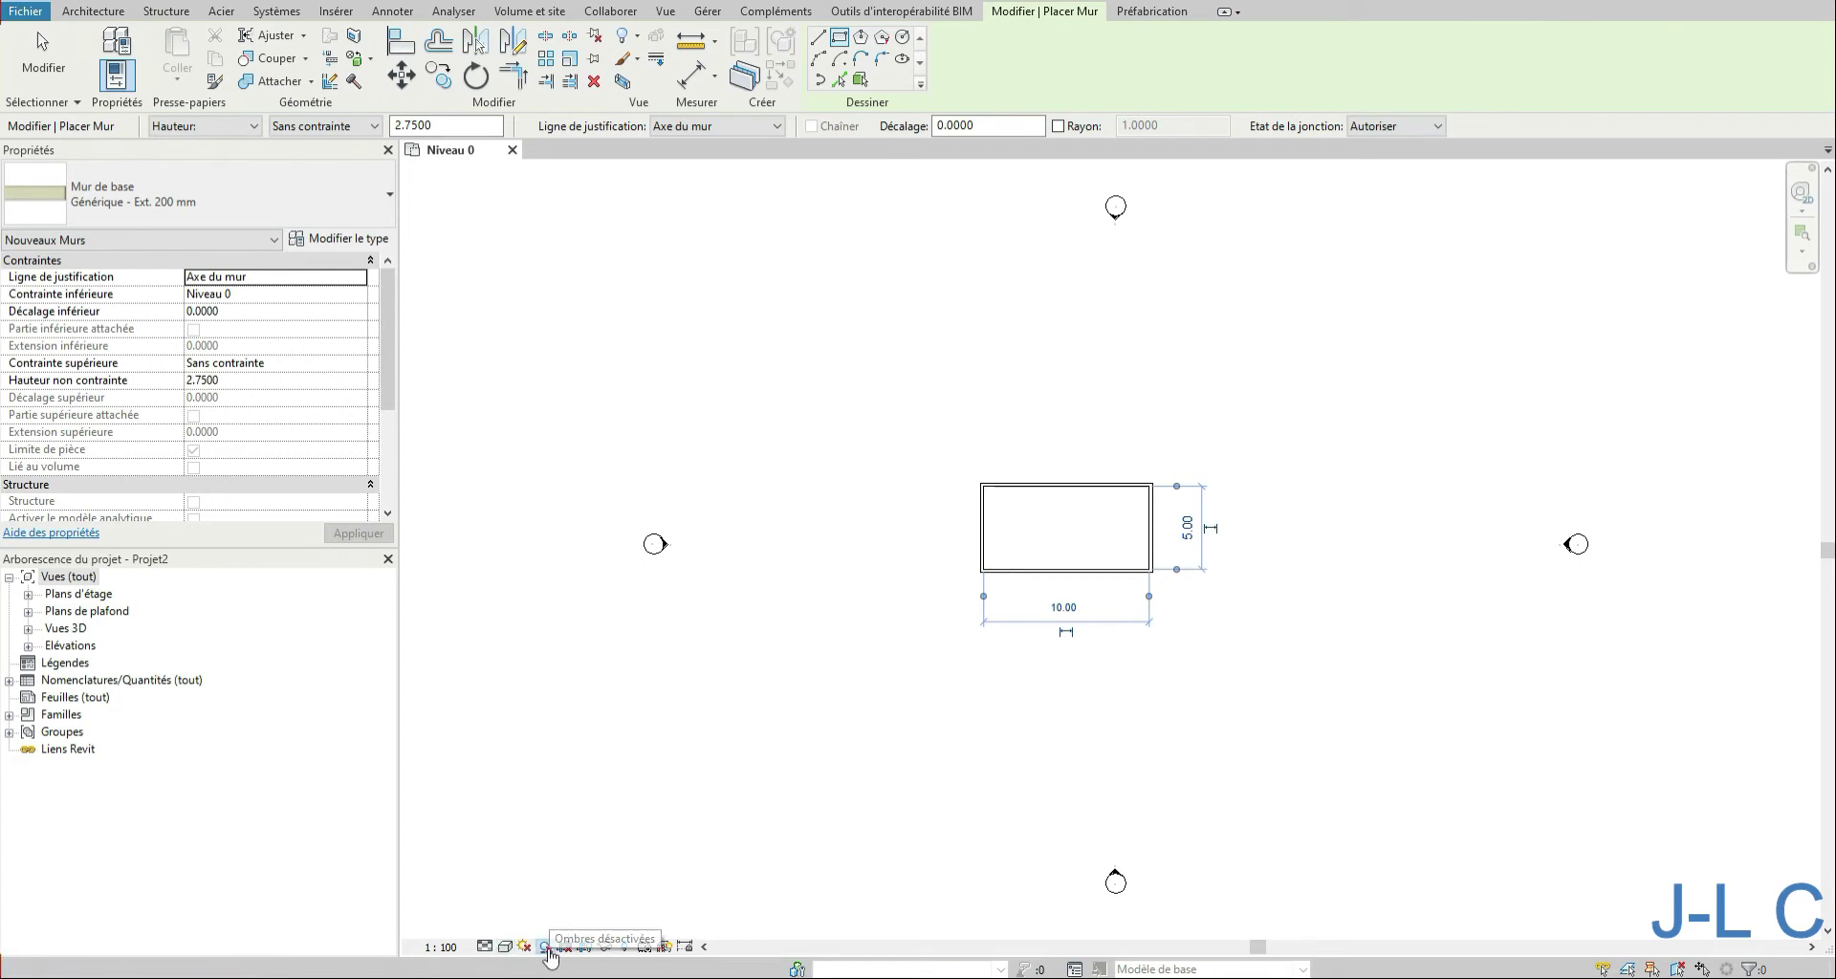
pyautogui.click(545, 948)
pyautogui.press('Escape')
pyautogui.click(587, 947)
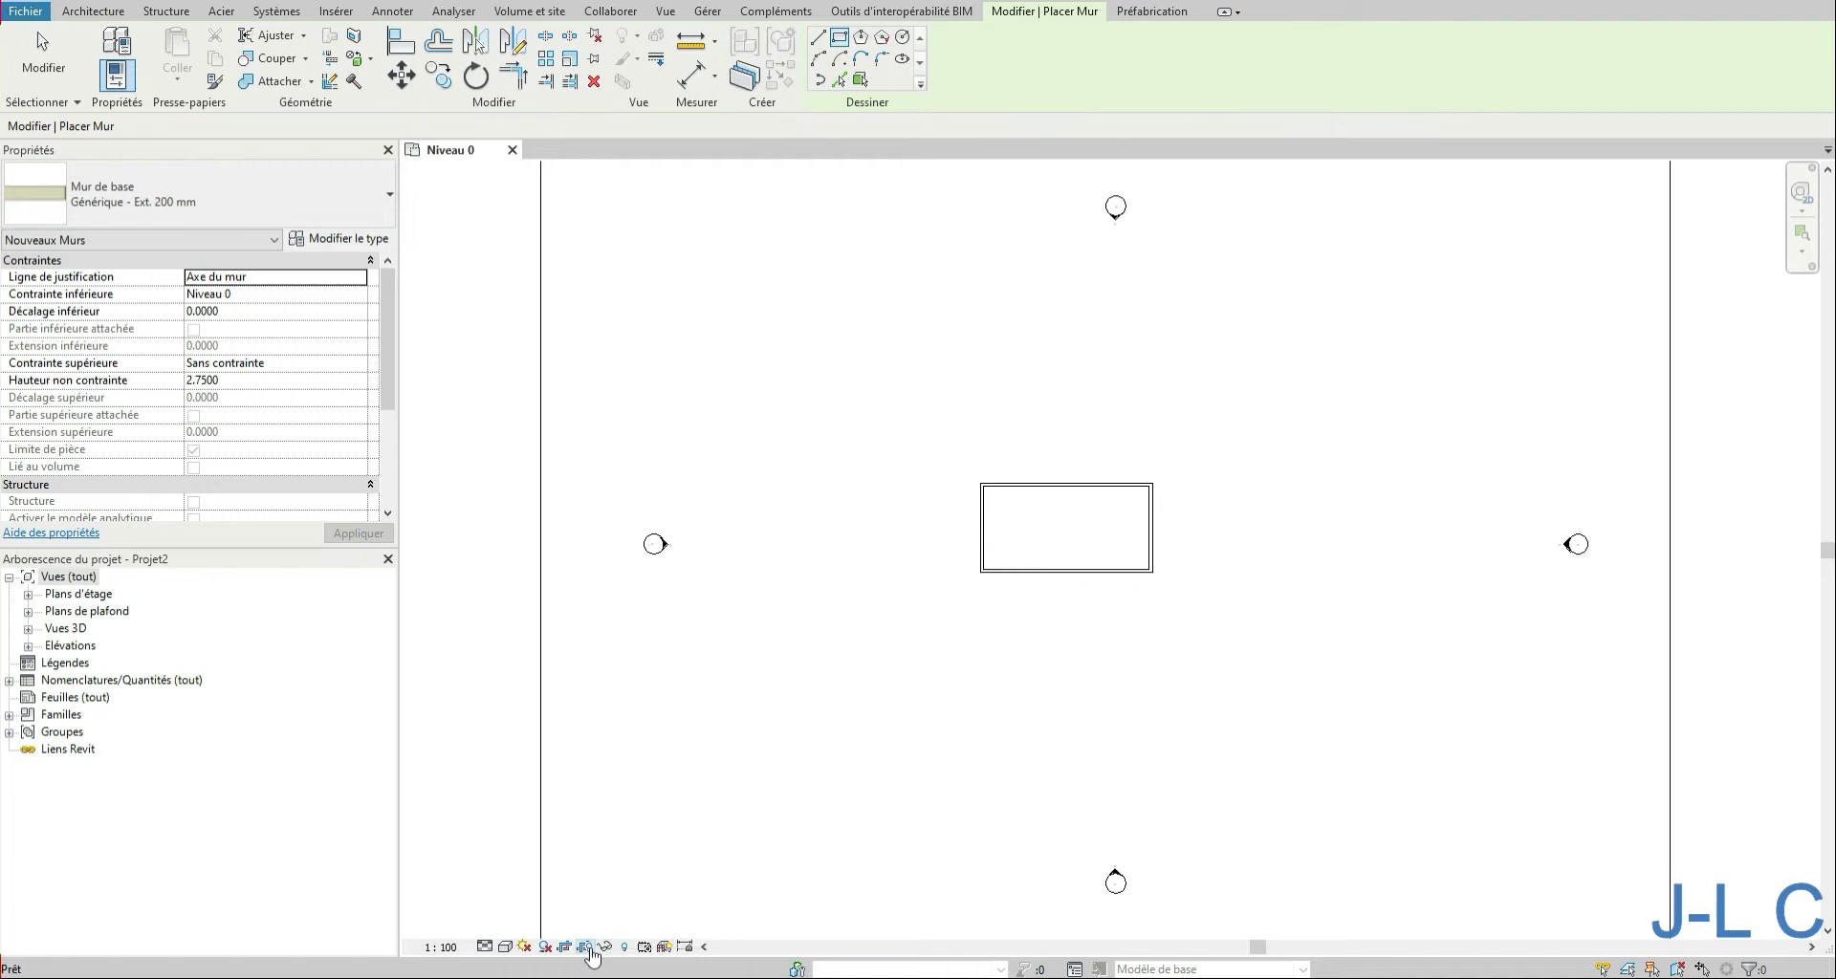
pyautogui.scroll(-2, 817, 790)
pyautogui.press('Escape')
pyautogui.press('Escape')
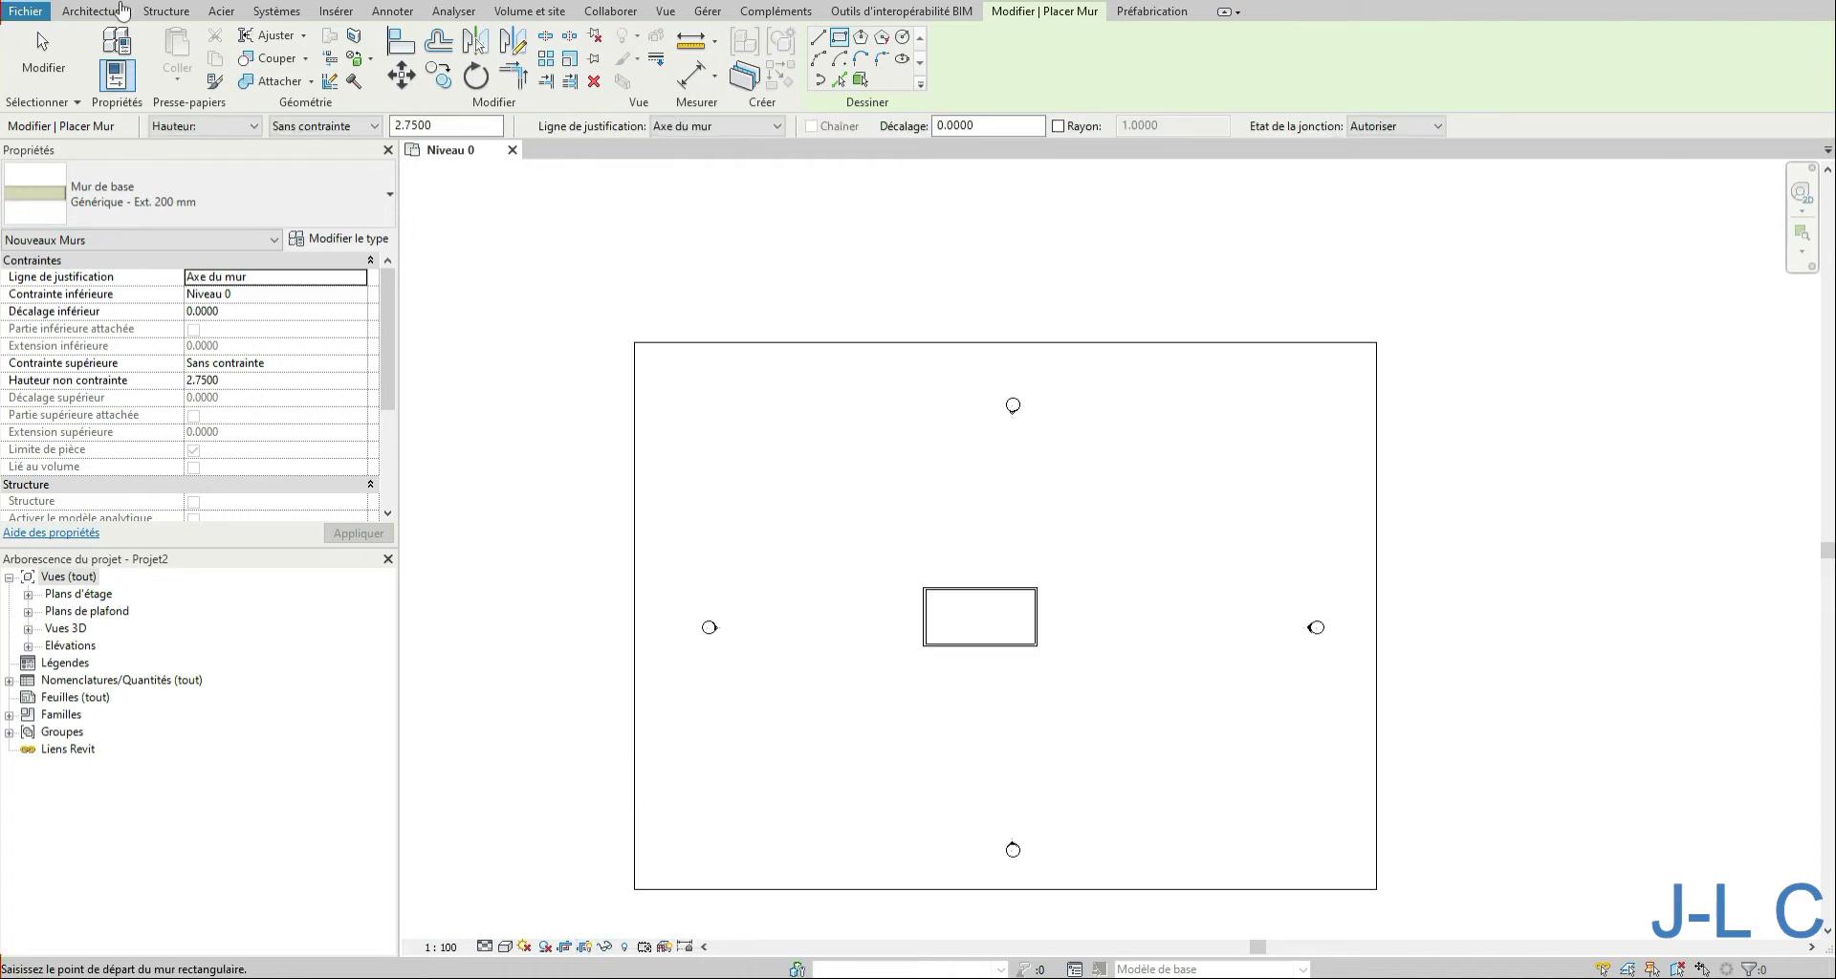
# Step: Select the crop region and pull its left boundary slightly inward
pyautogui.click(635, 713)
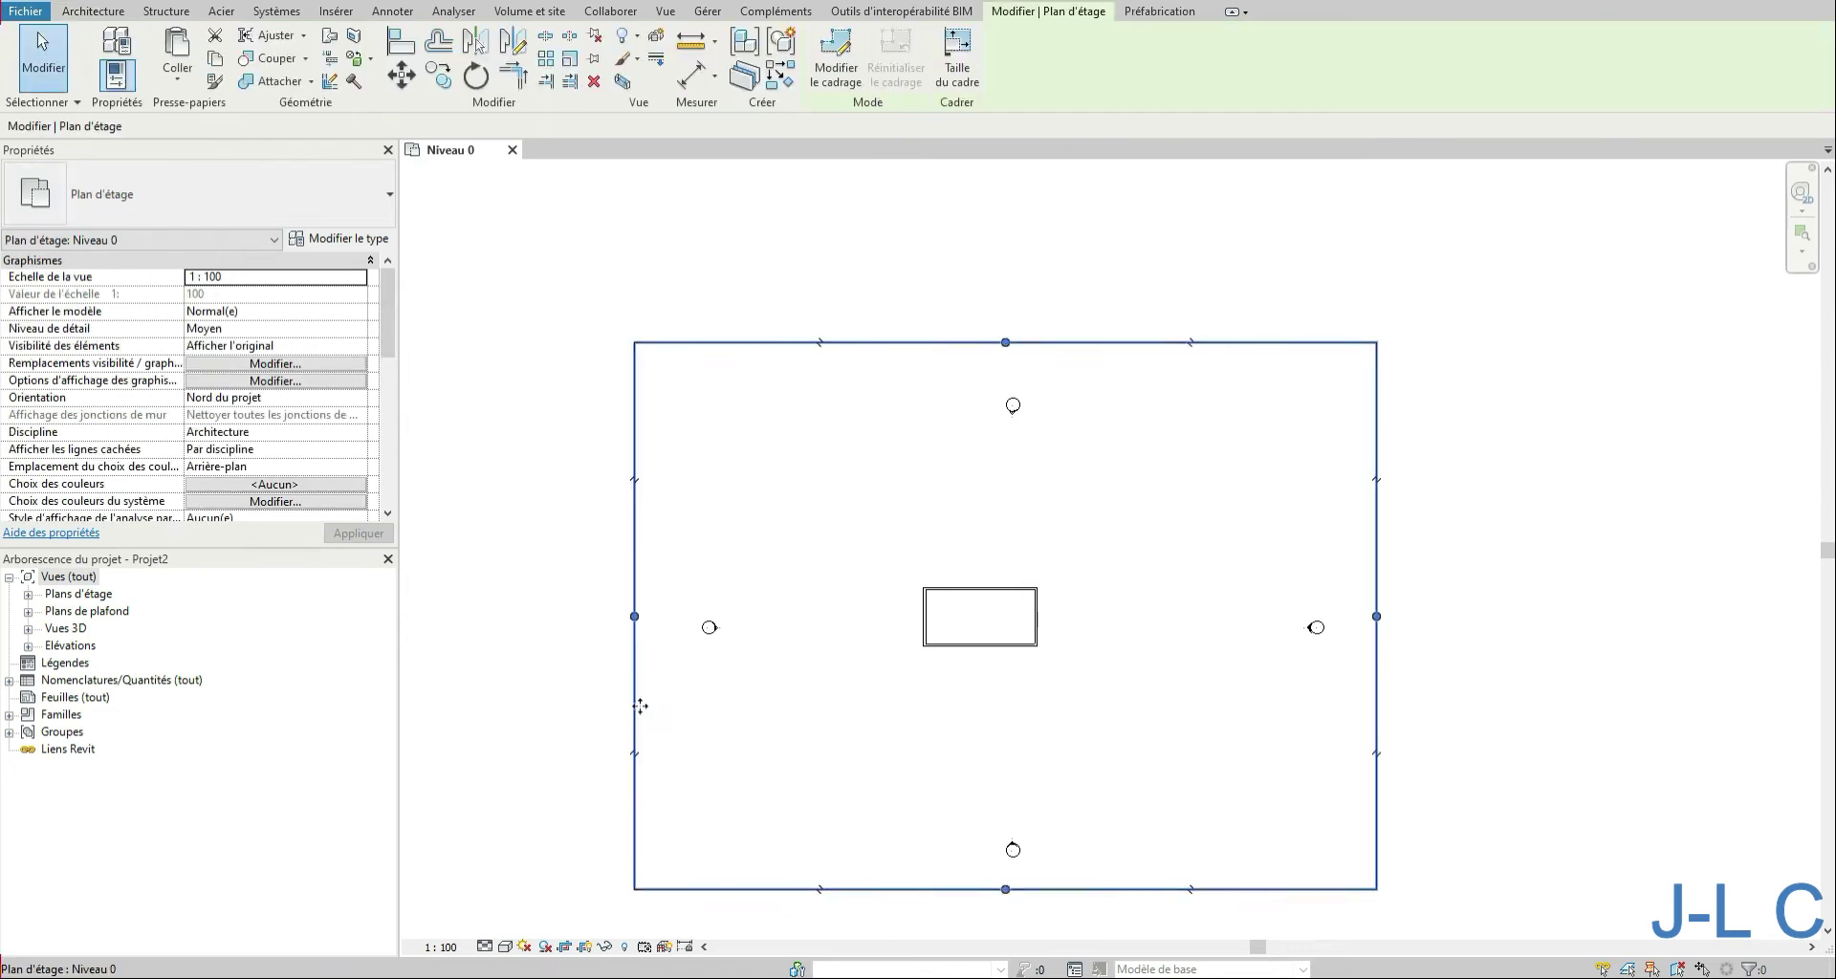
pyautogui.moveTo(635, 617)
pyautogui.mouseDown()
pyautogui.moveTo(783, 617)
pyautogui.moveTo(643, 603)
pyautogui.mouseUp()
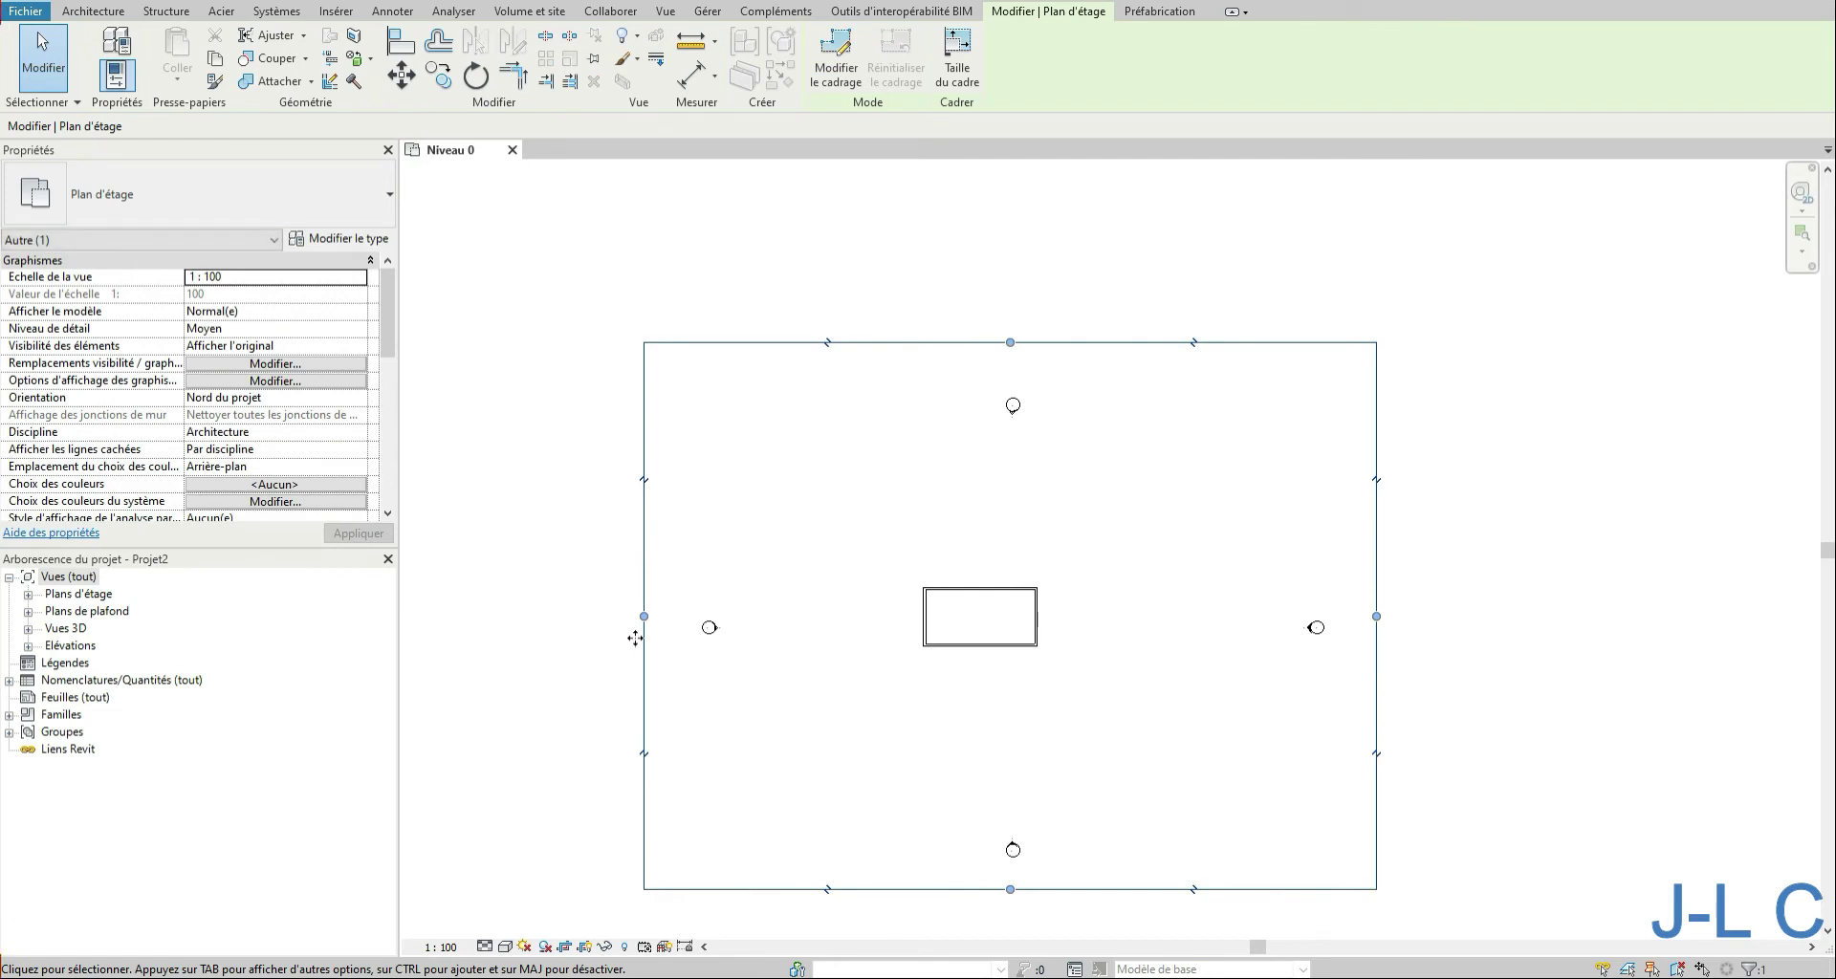
# Step: Replace the crop region's sketch with a rectangle snapped to the opposite outer corners of the building walls
pyautogui.click(836, 55)
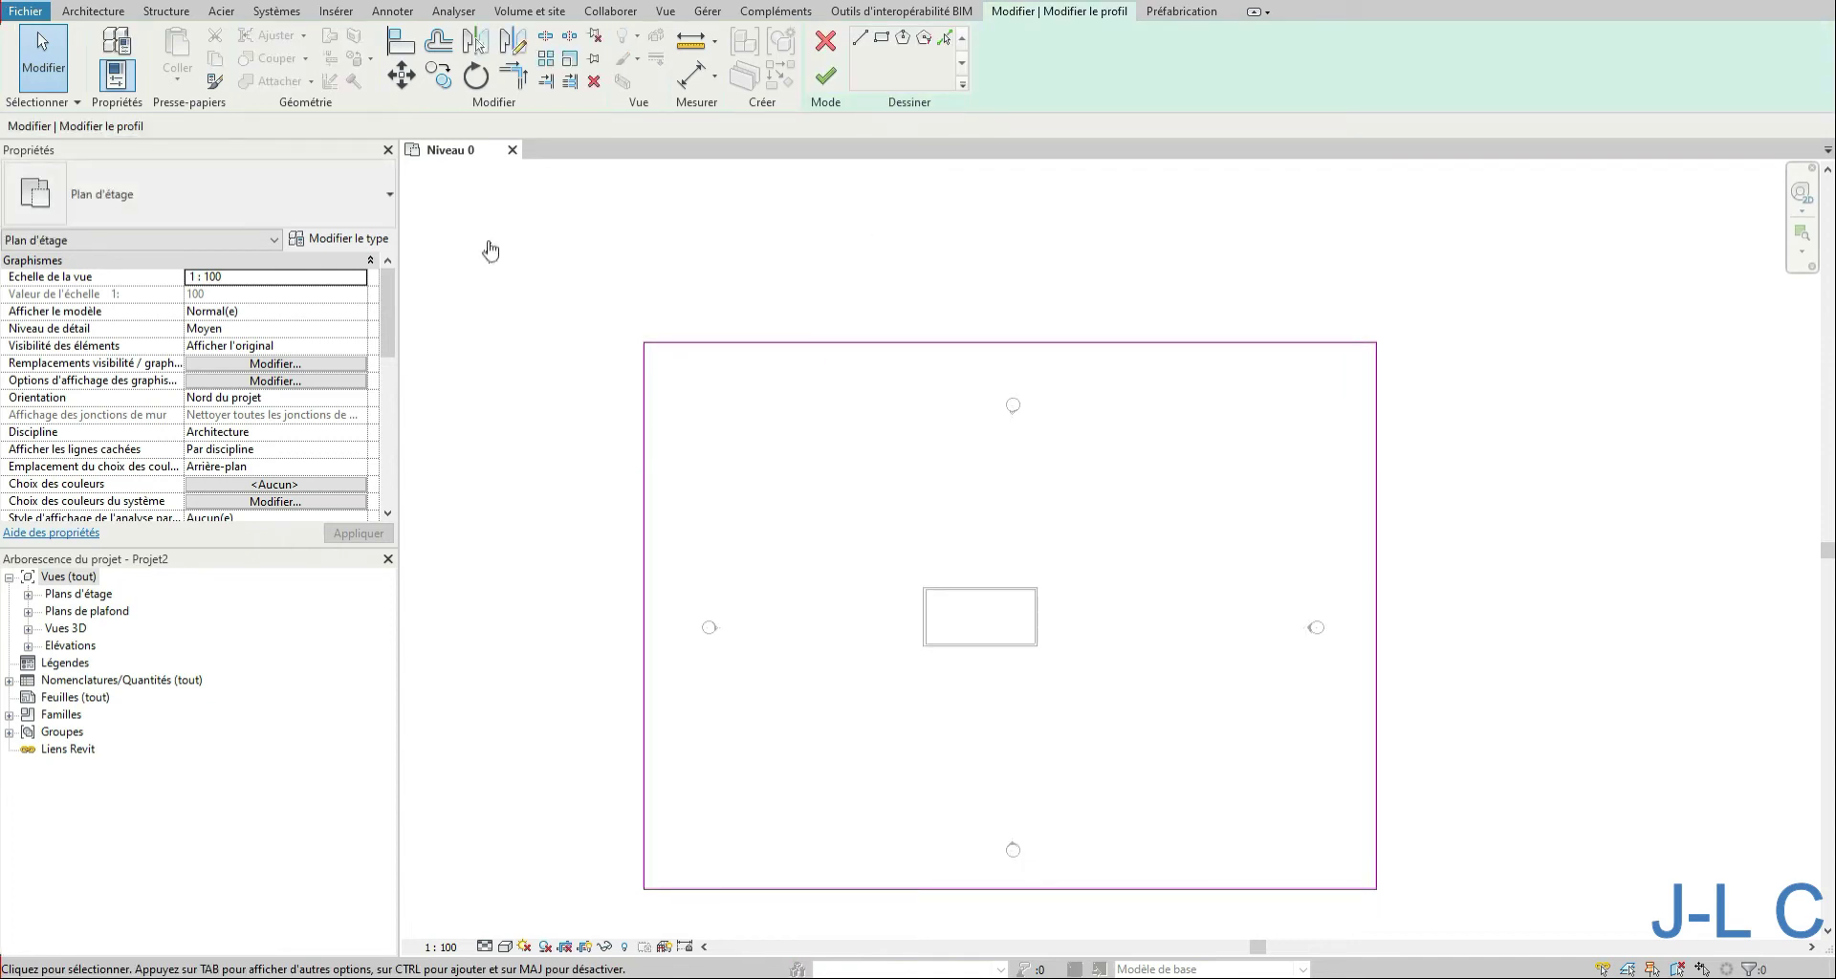
pyautogui.moveTo(529, 245); pyautogui.dragTo(1582, 937)
pyautogui.press('Delete')
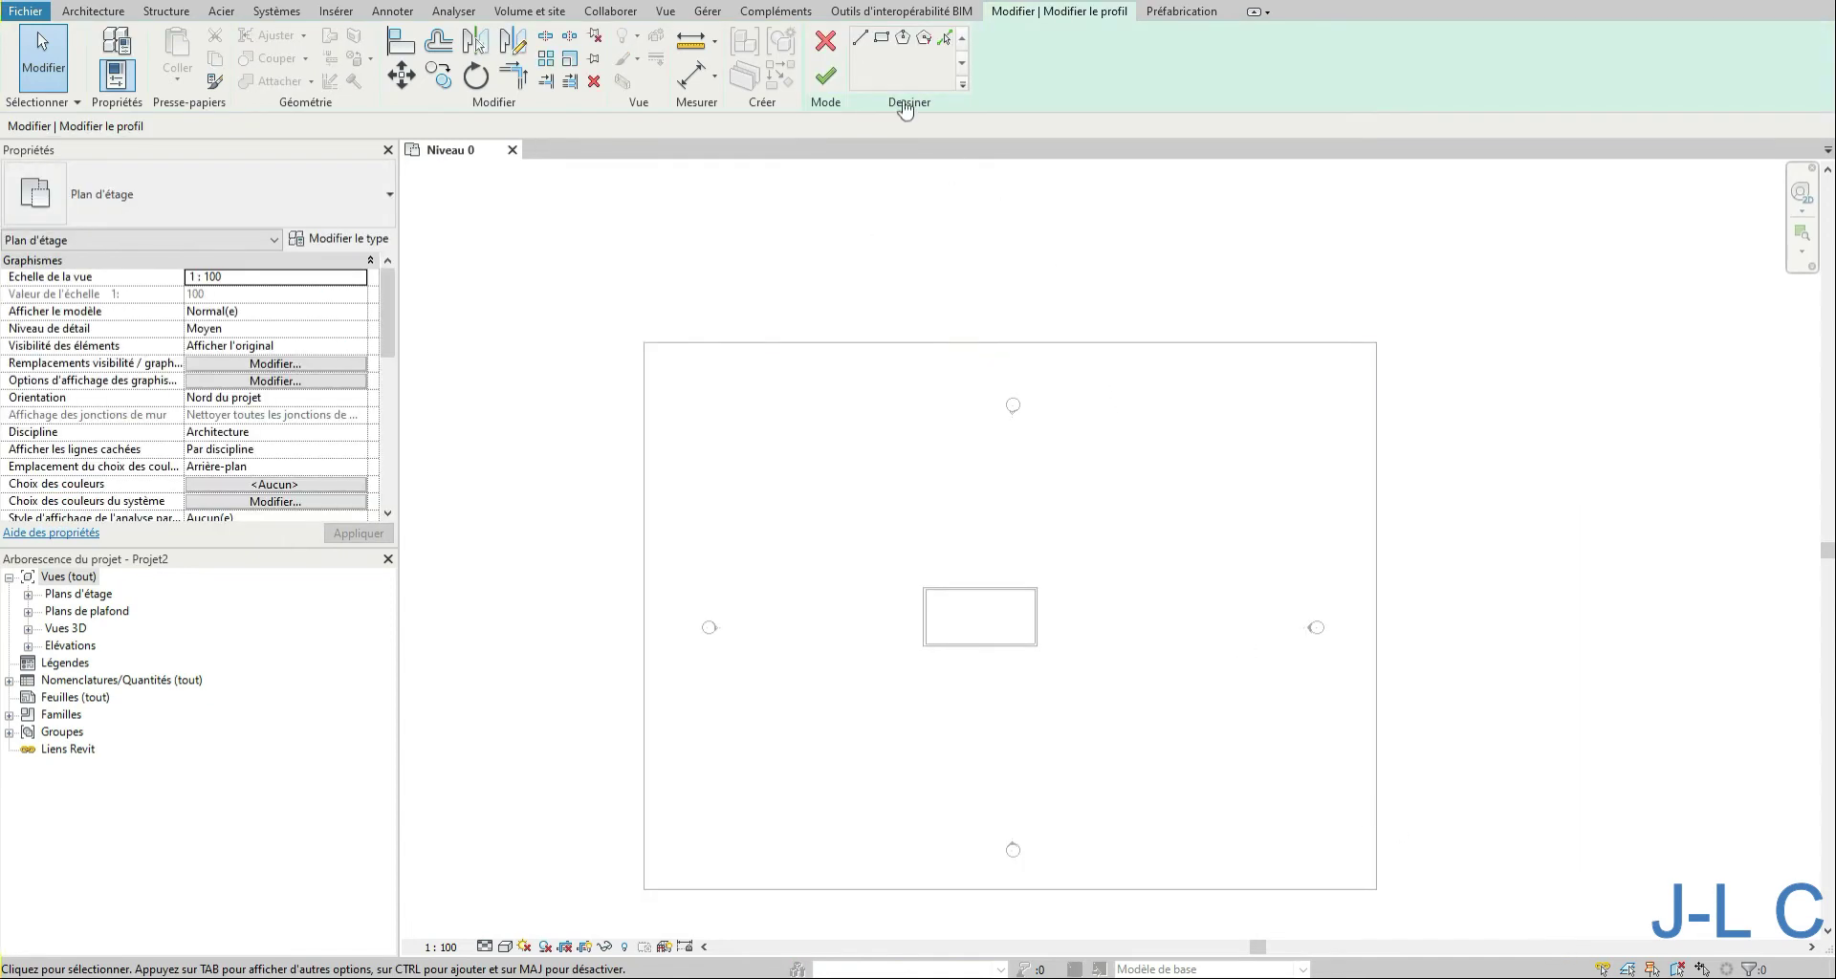
pyautogui.click(882, 37)
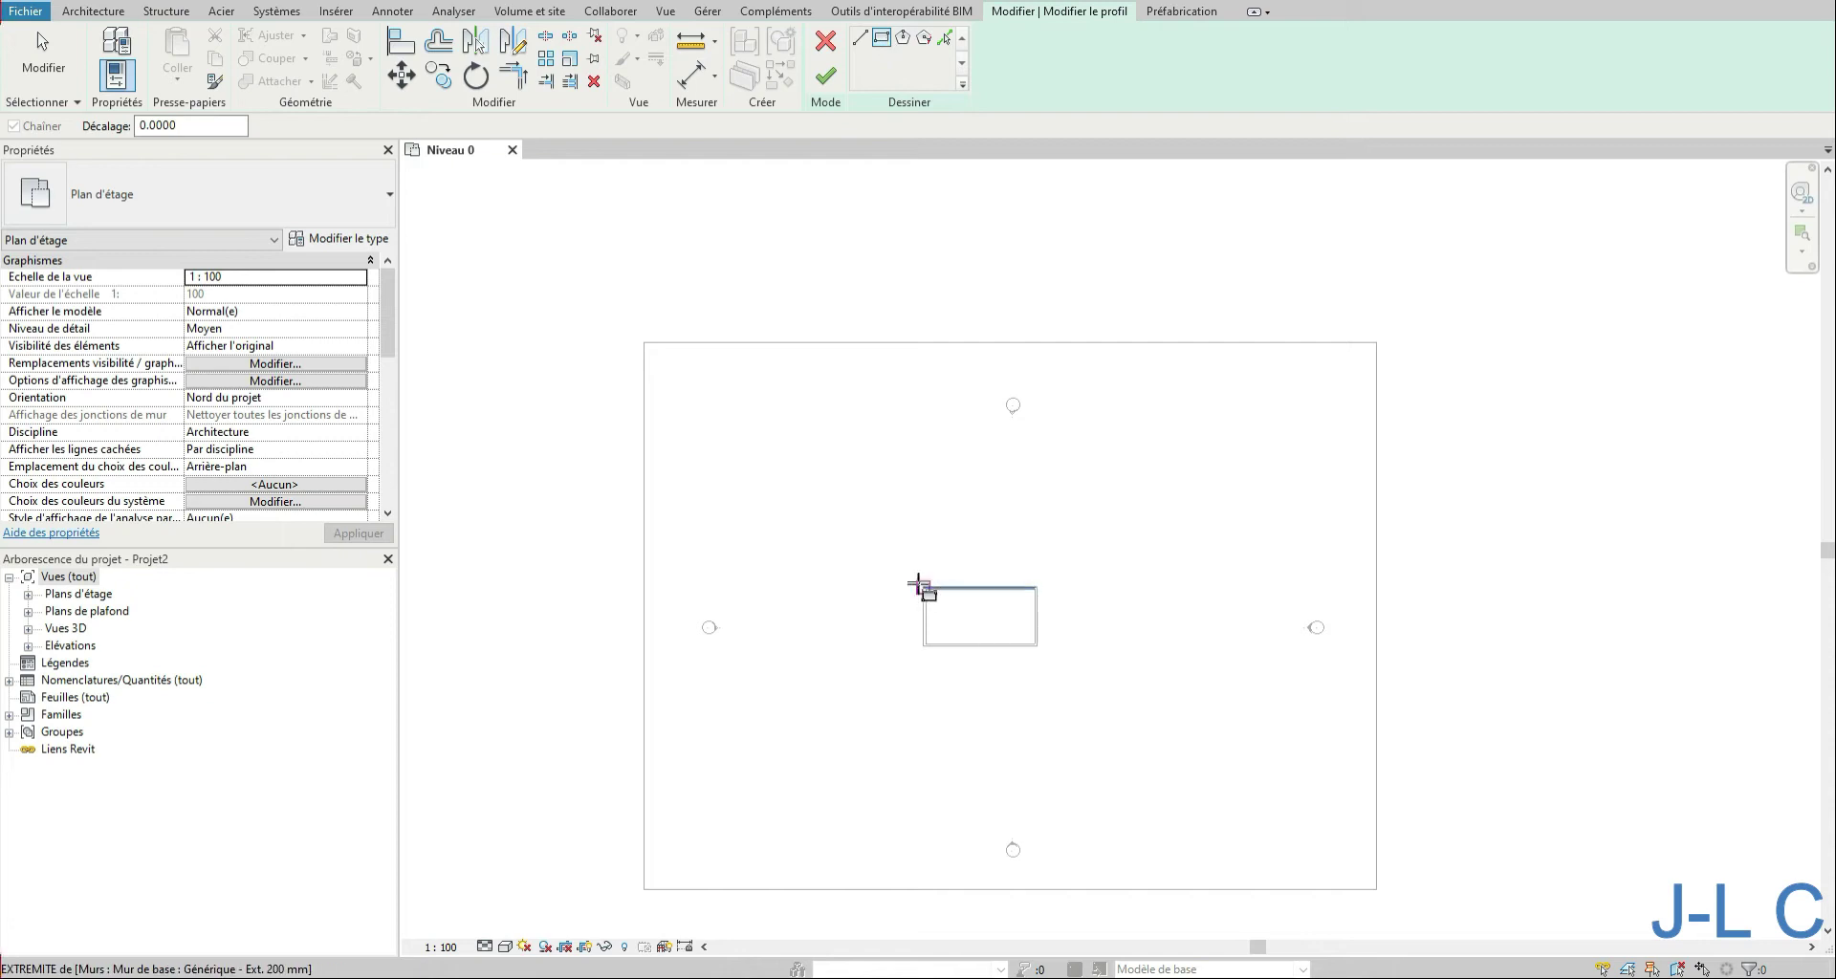
pyautogui.click(923, 584)
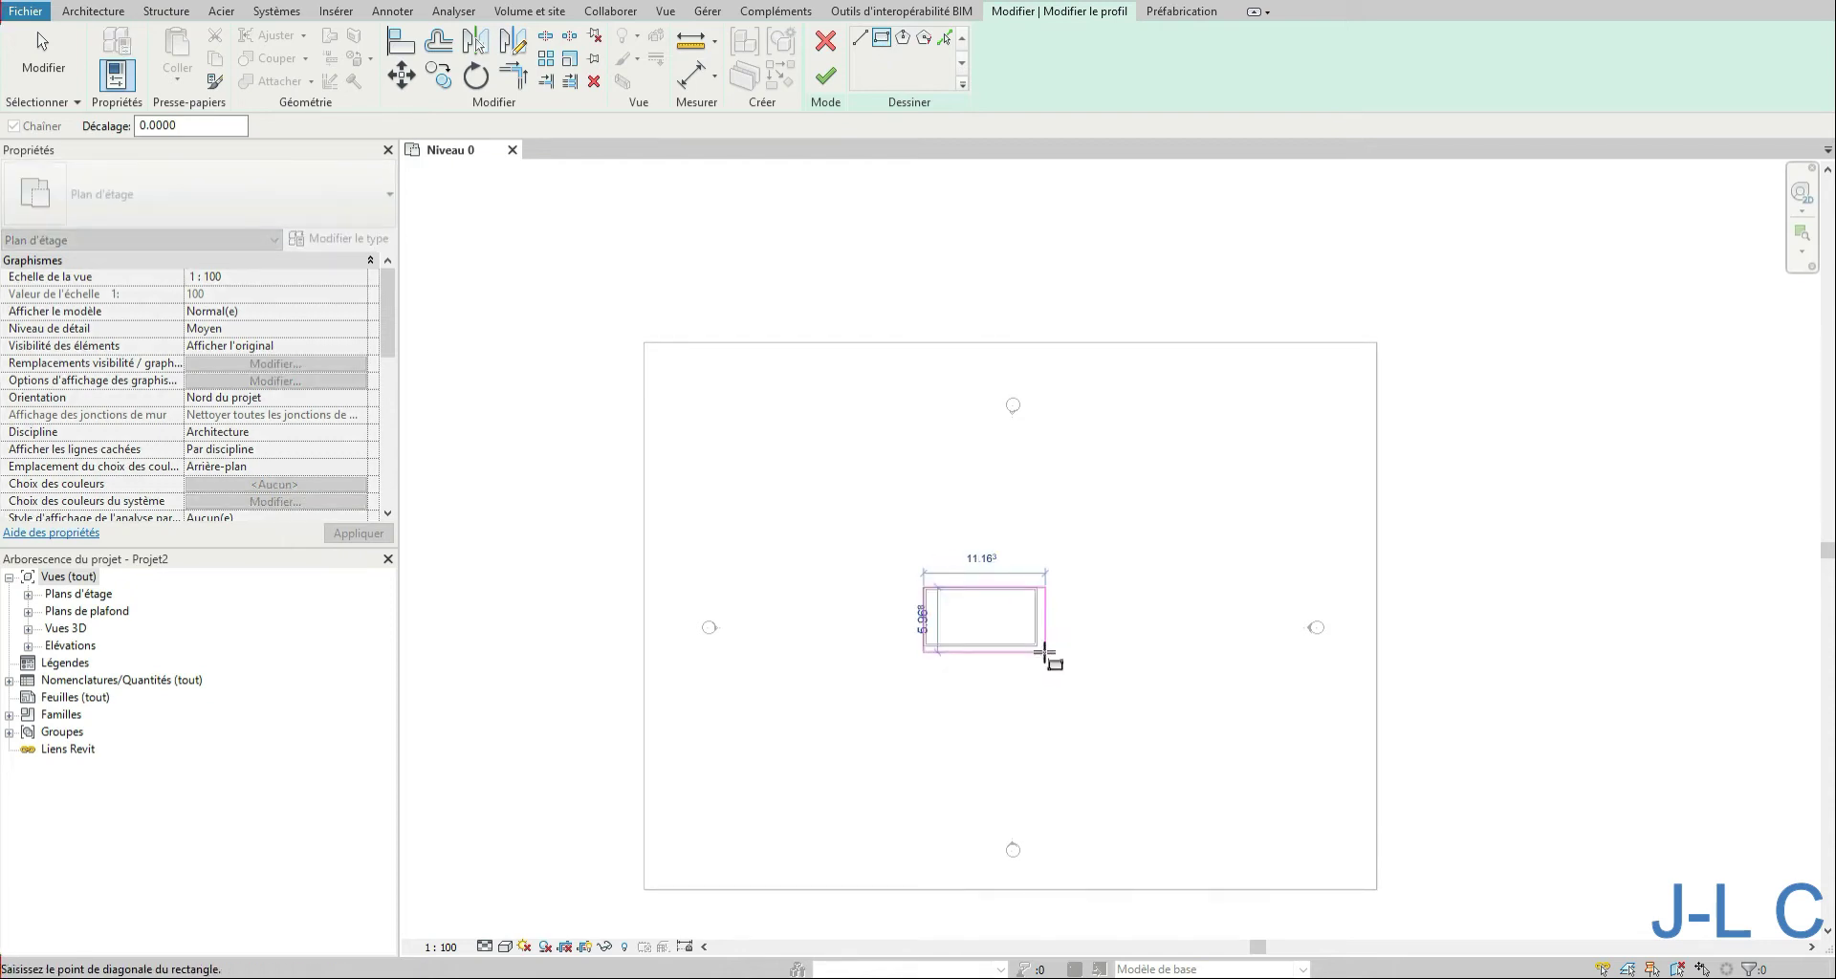
pyautogui.click(1037, 646)
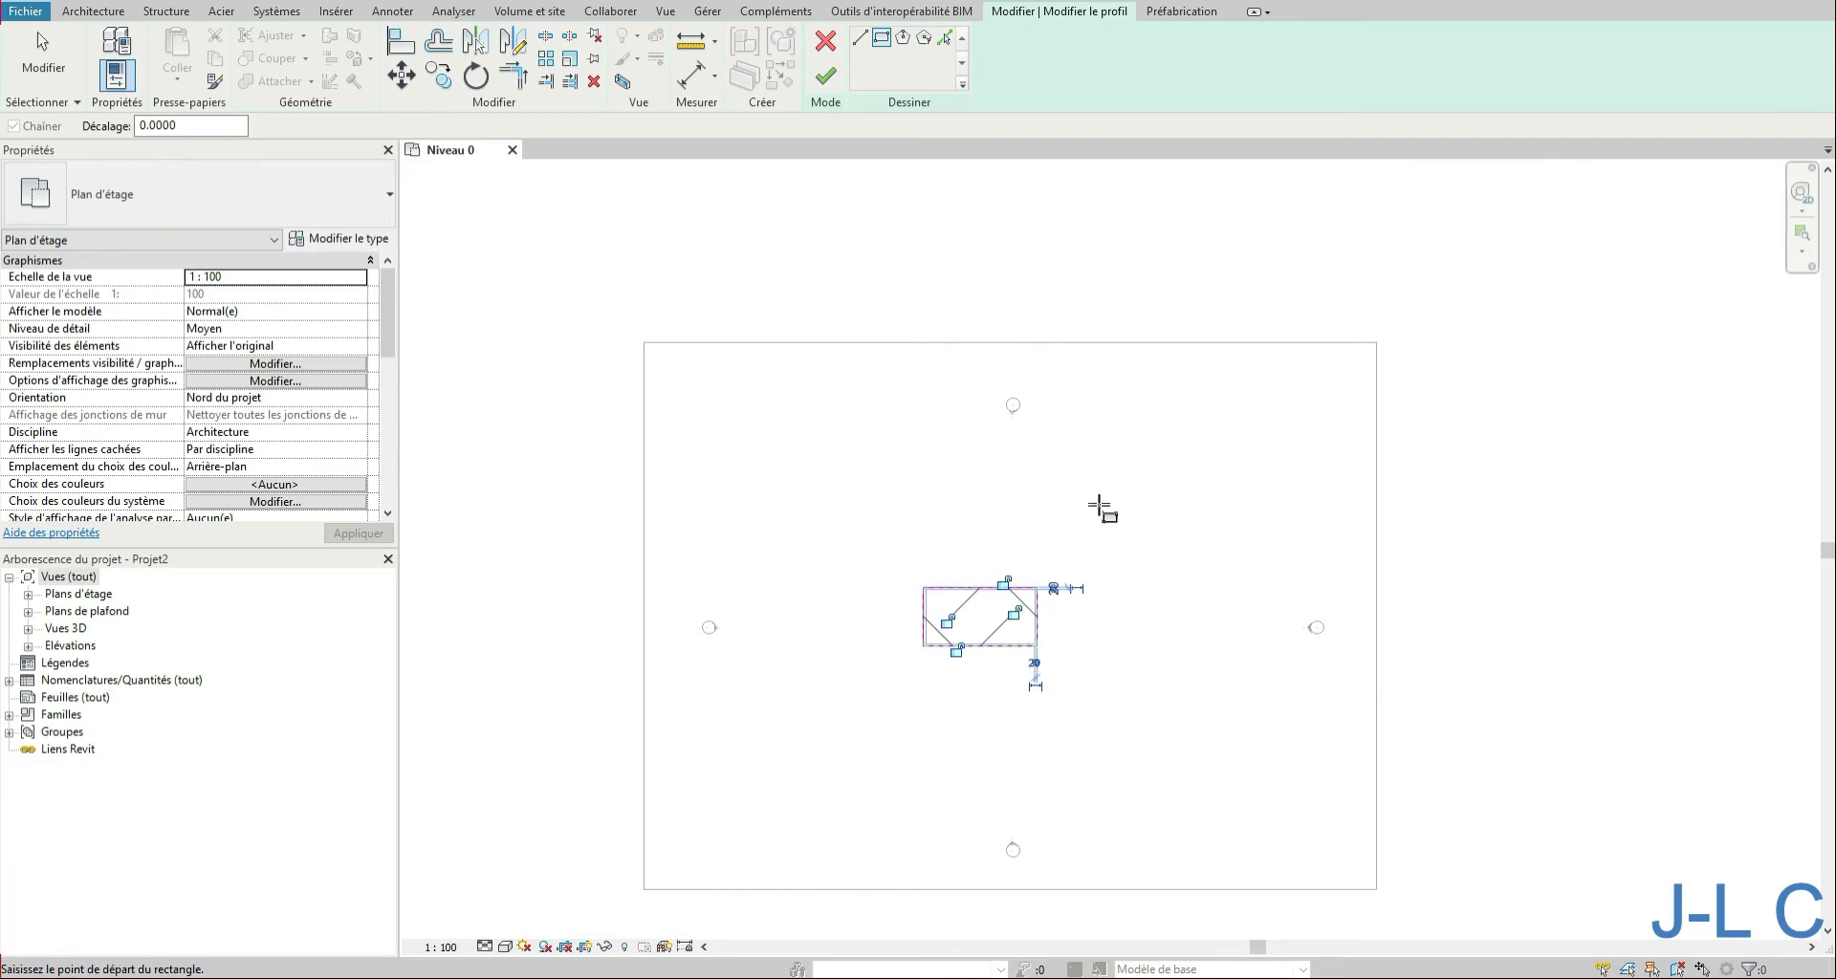
pyautogui.click(826, 76)
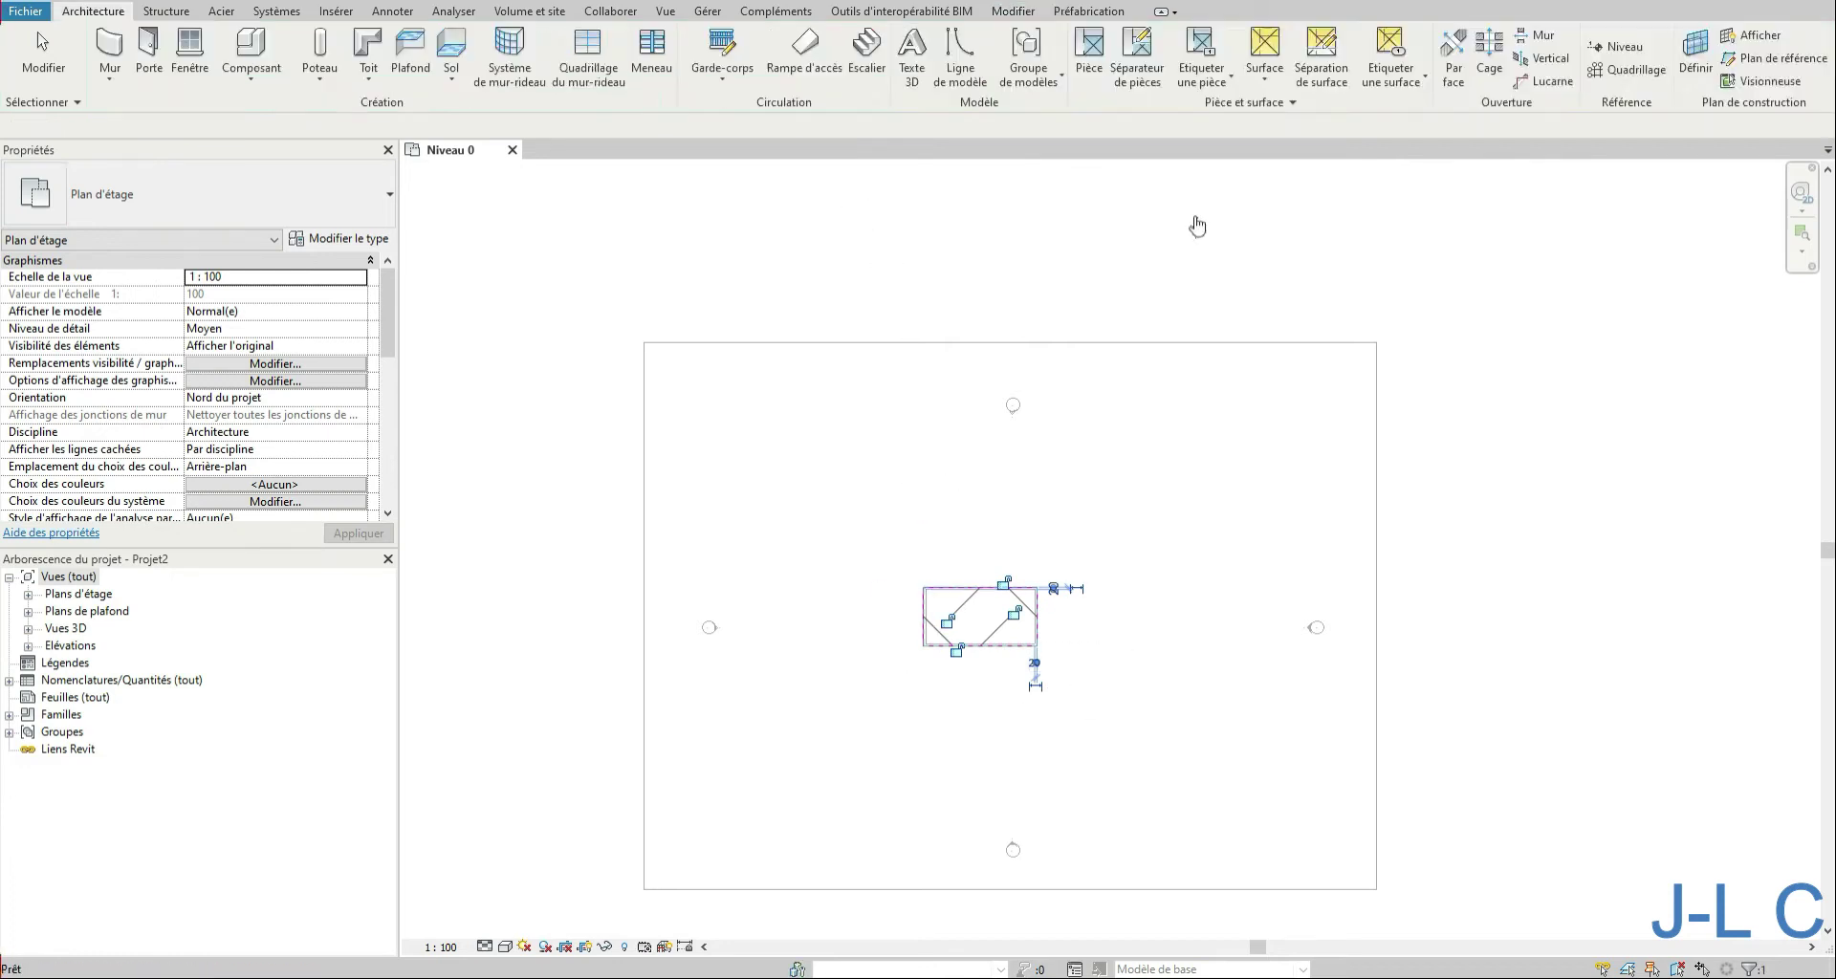
# Step: Turn on shadows in the Niveau 0 floor plan
pyautogui.rightClick(1162, 435)
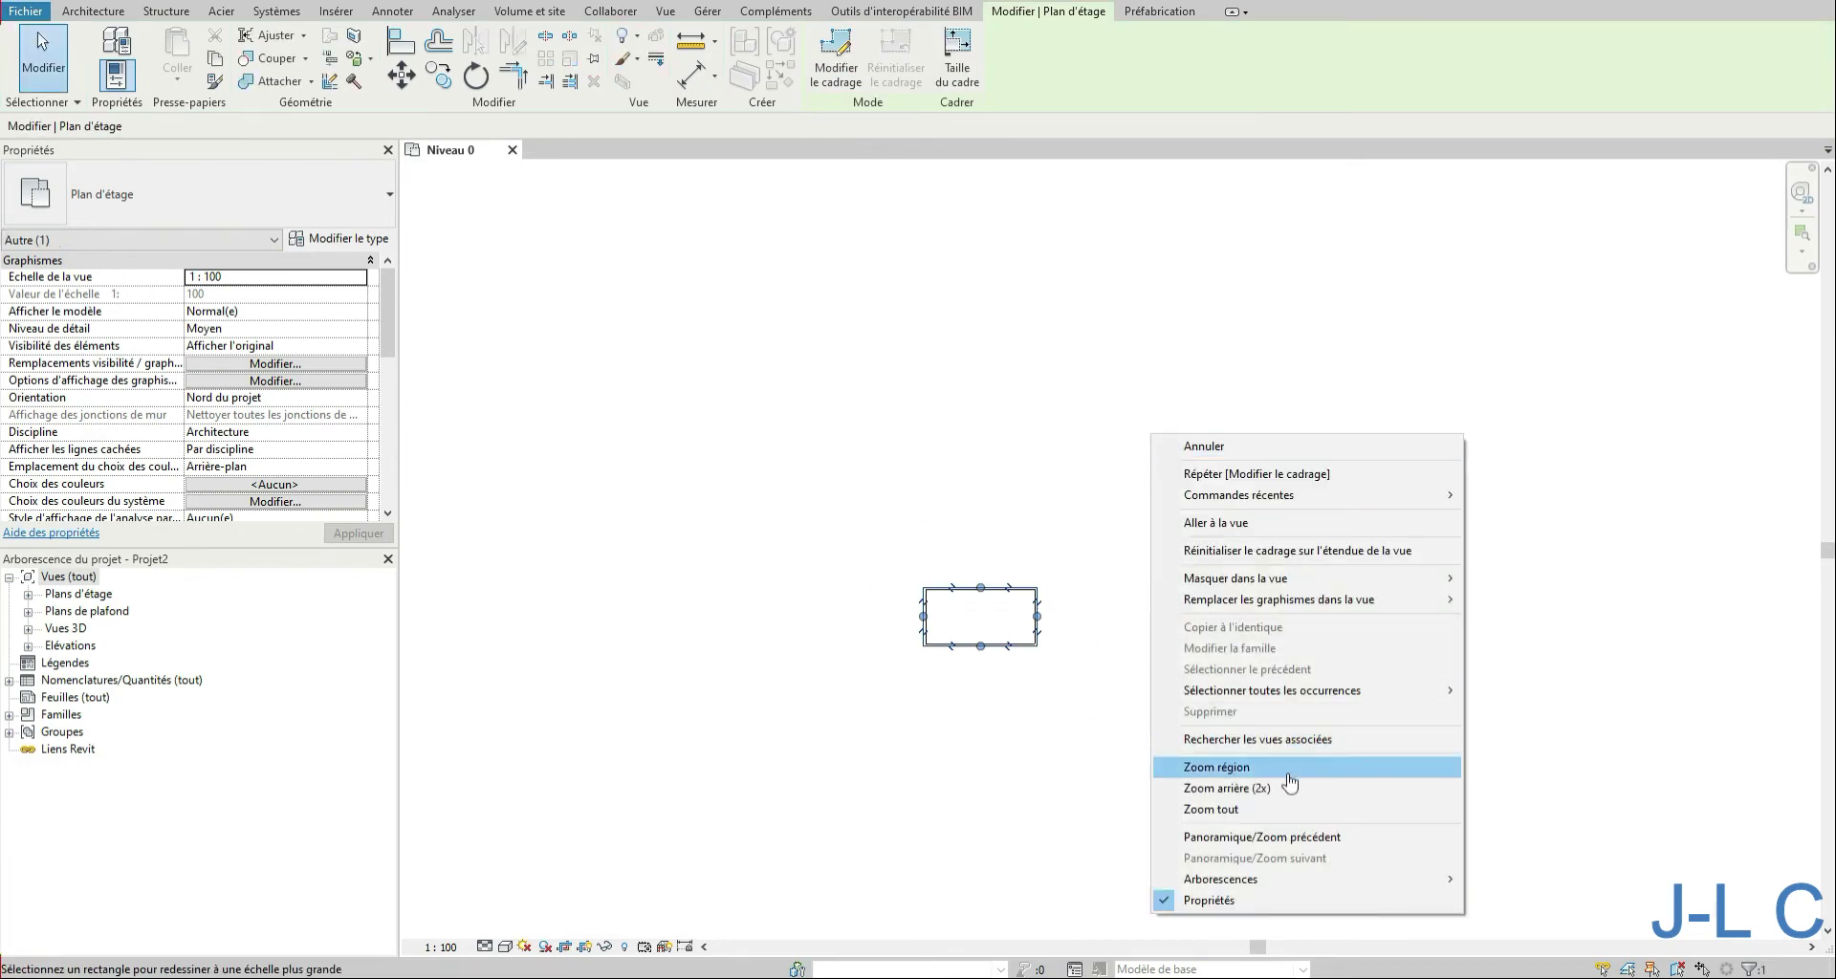
pyautogui.click(1292, 809)
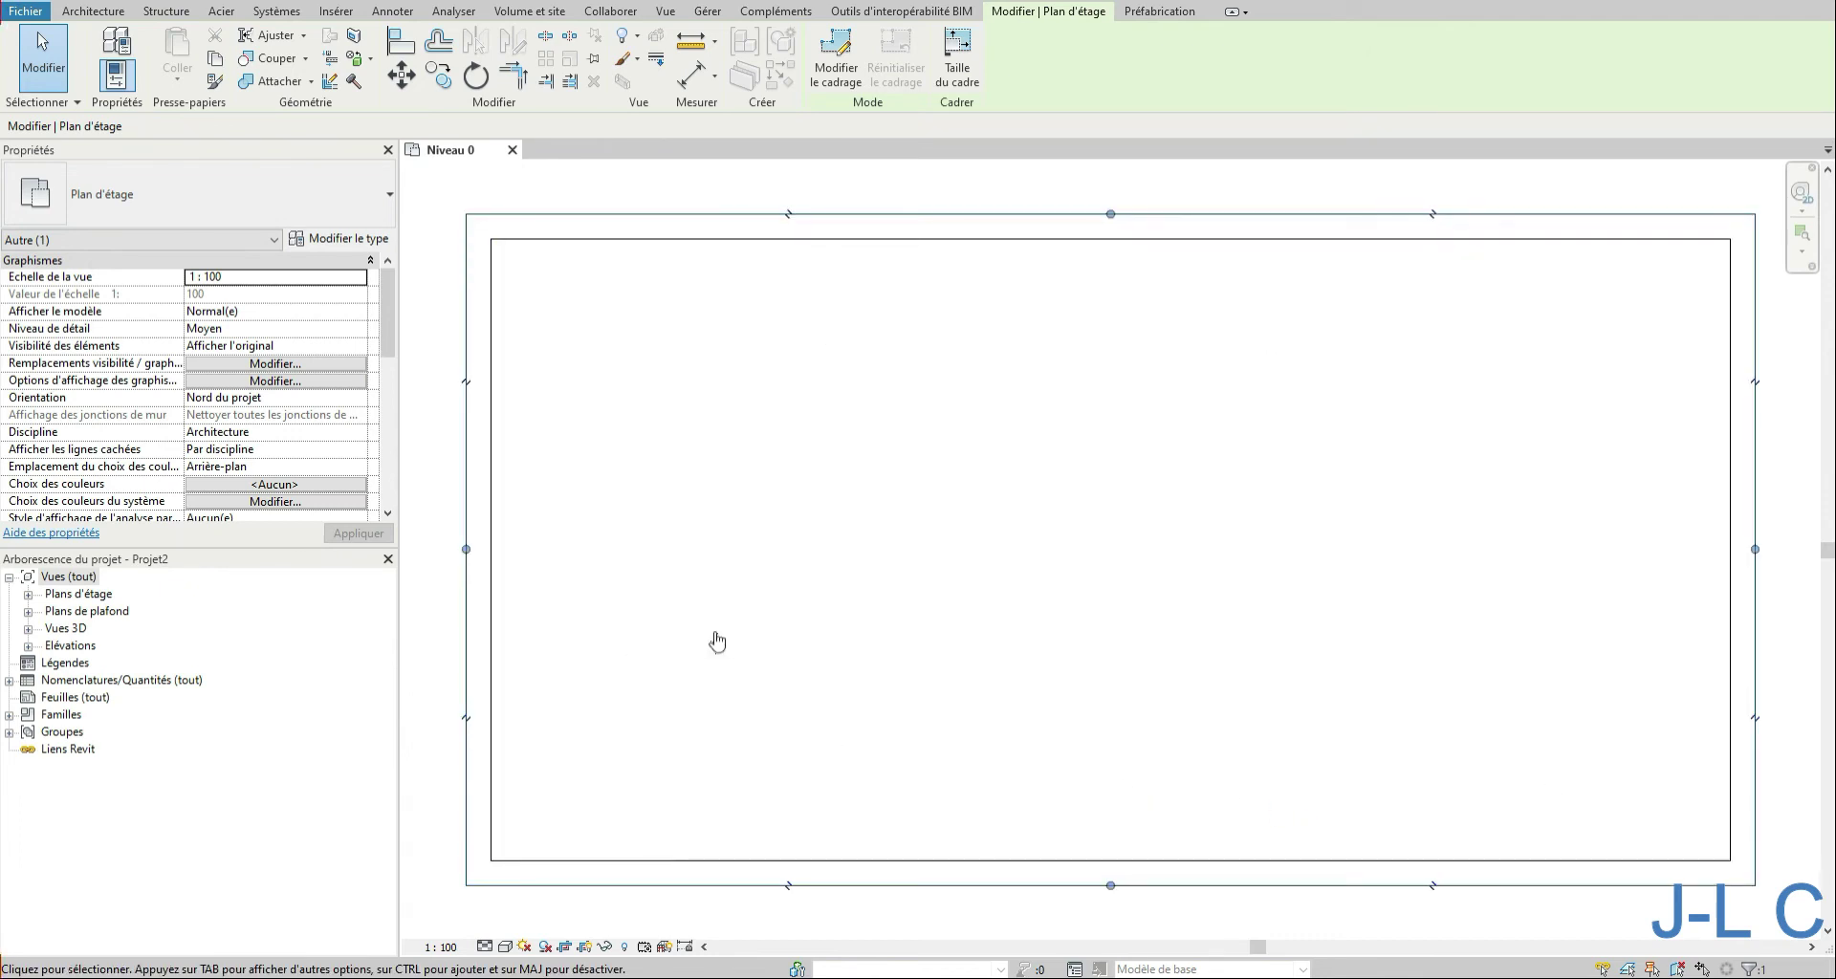
pyautogui.click(550, 947)
pyautogui.scroll(-2, 957, 652)
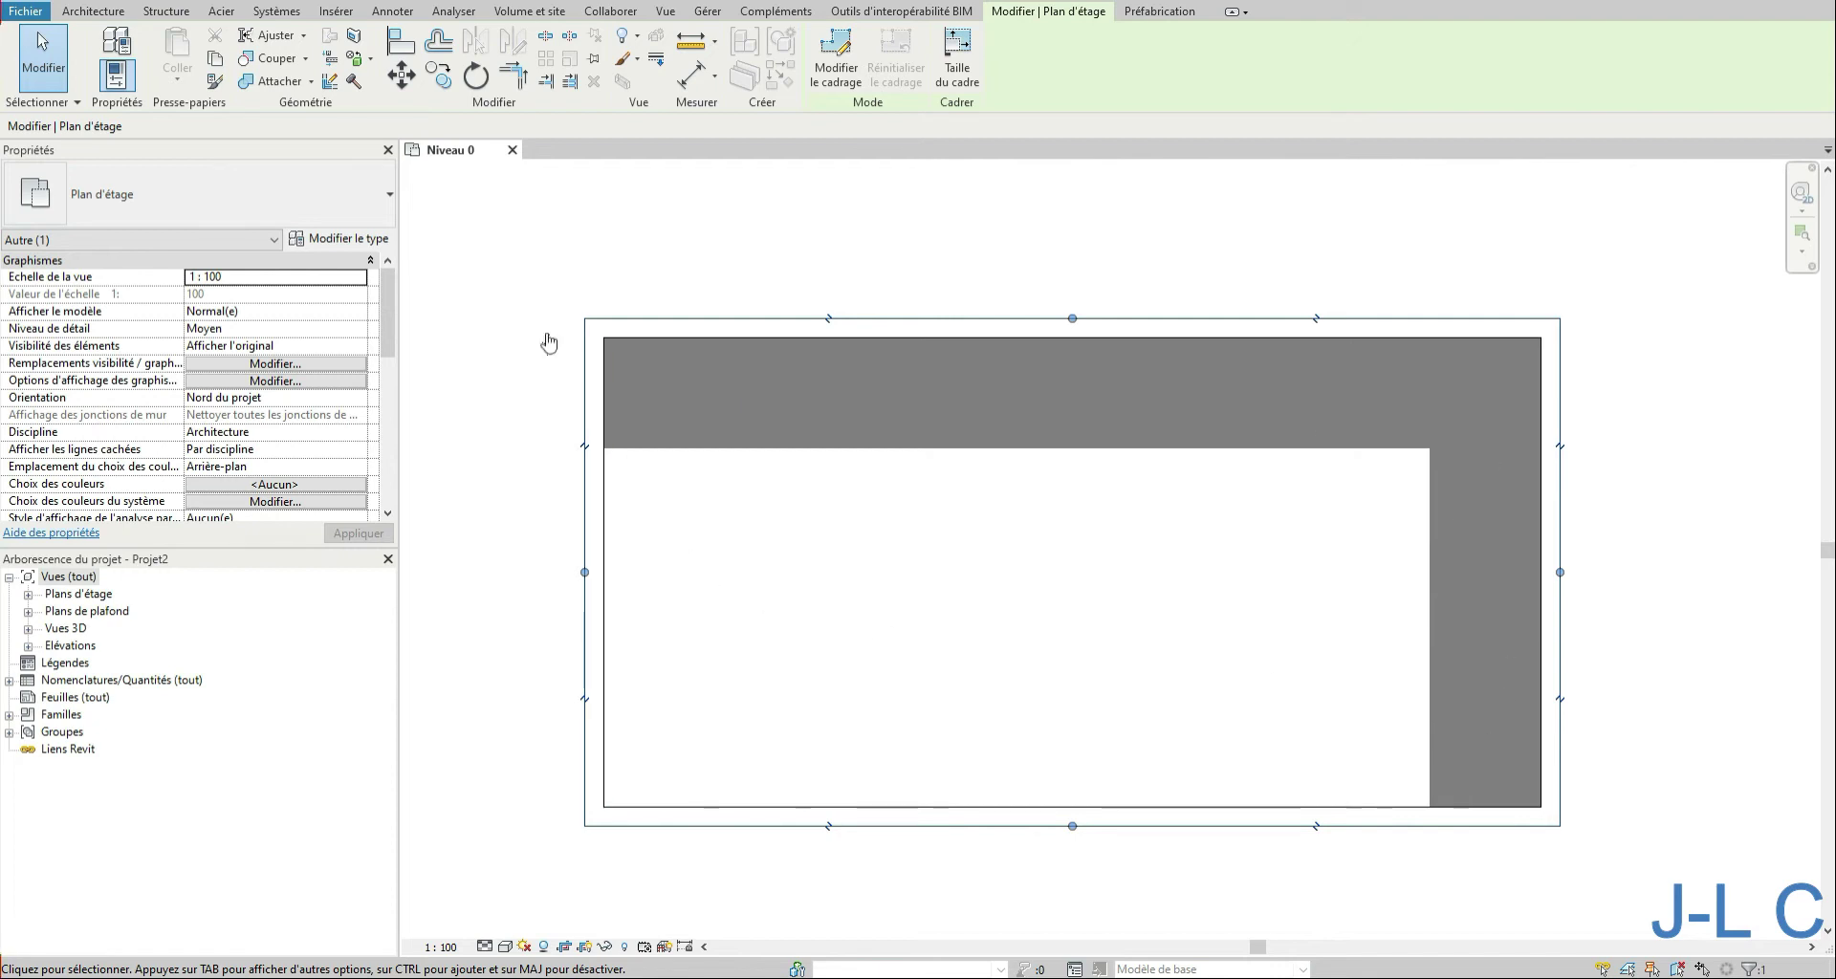
# Step: Try to stretch the crop region's left boundary outward beyond the building
pyautogui.moveTo(585, 573); pyautogui.dragTo(443, 572)
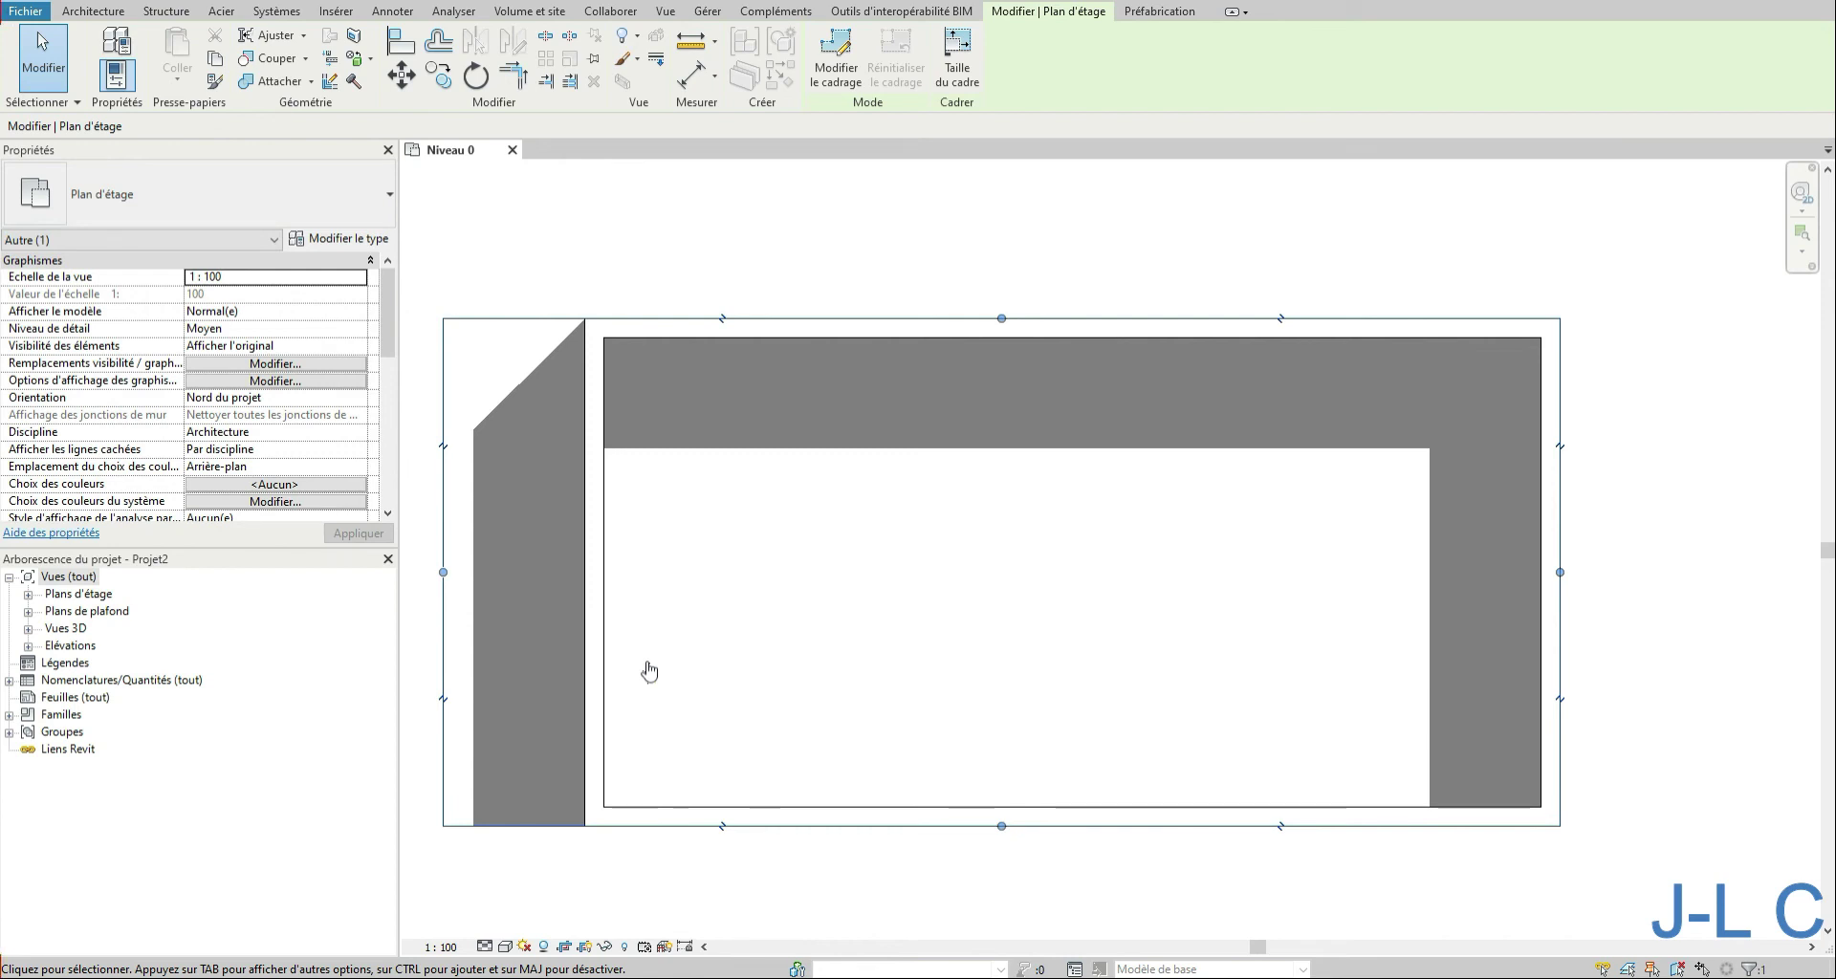
pyautogui.click(176, 2)
pyautogui.click(223, 23)
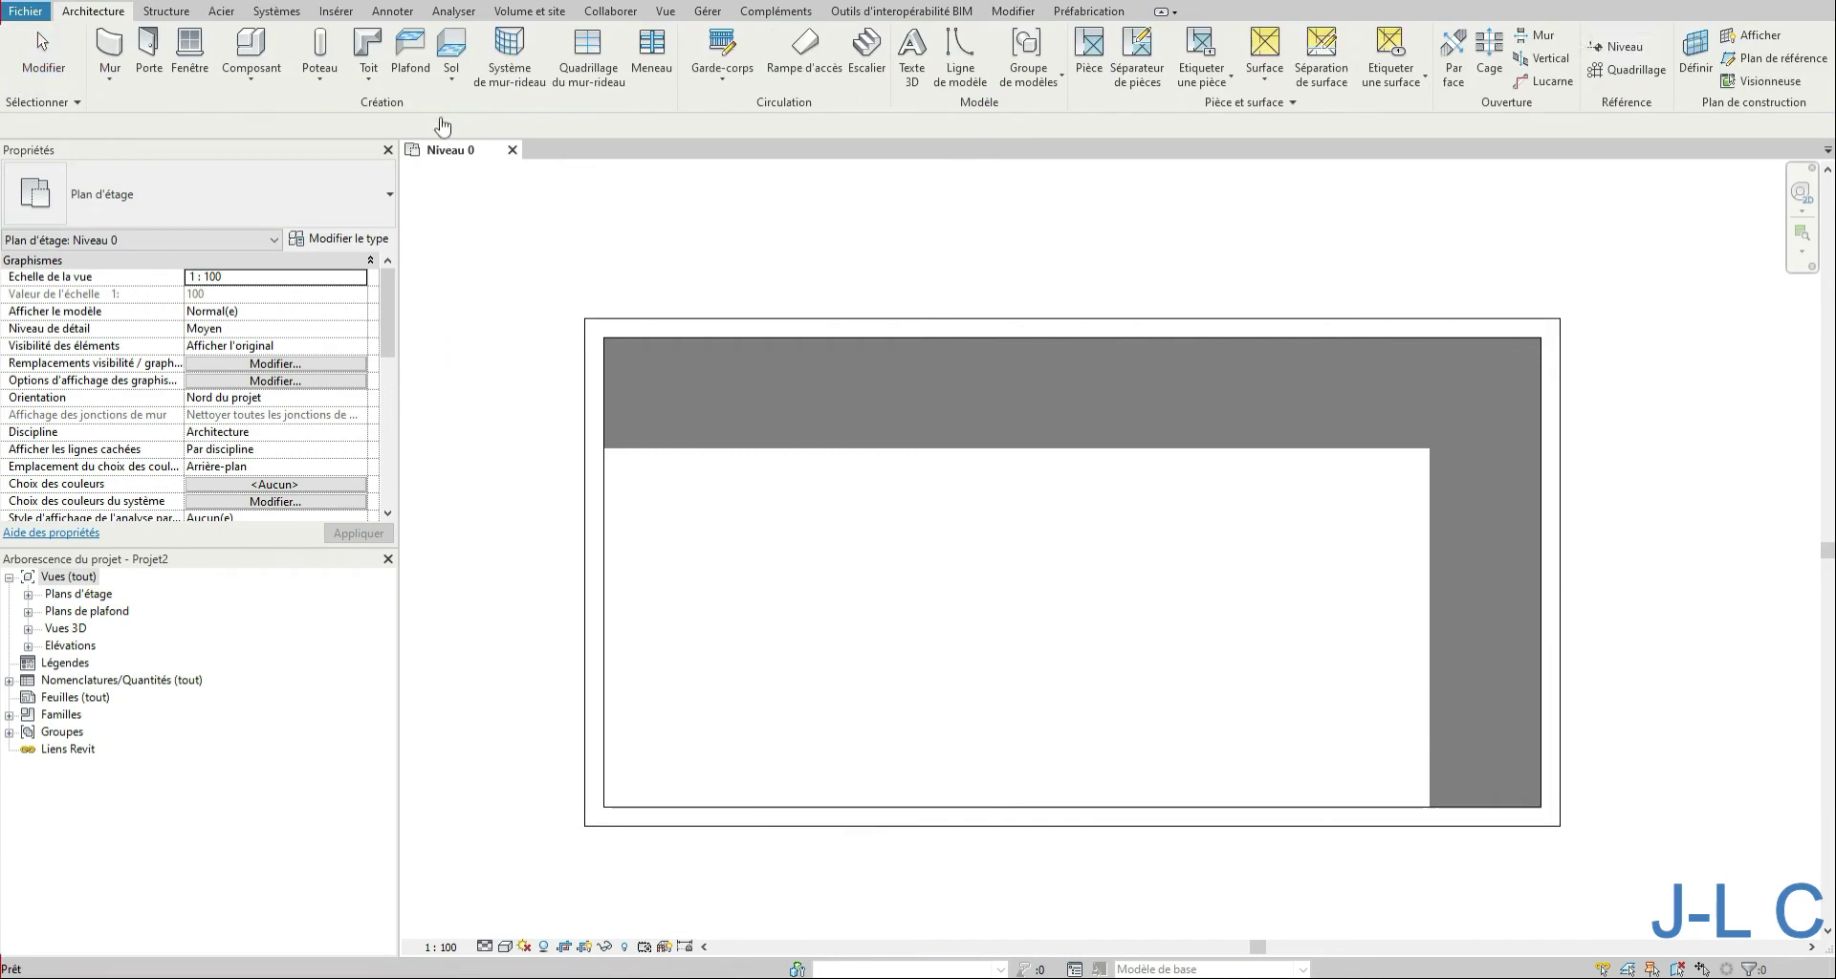
# Step: Edit the crop region's sketch and delete its rectangular boundary lines
pyautogui.scroll(-2, 1173, 635)
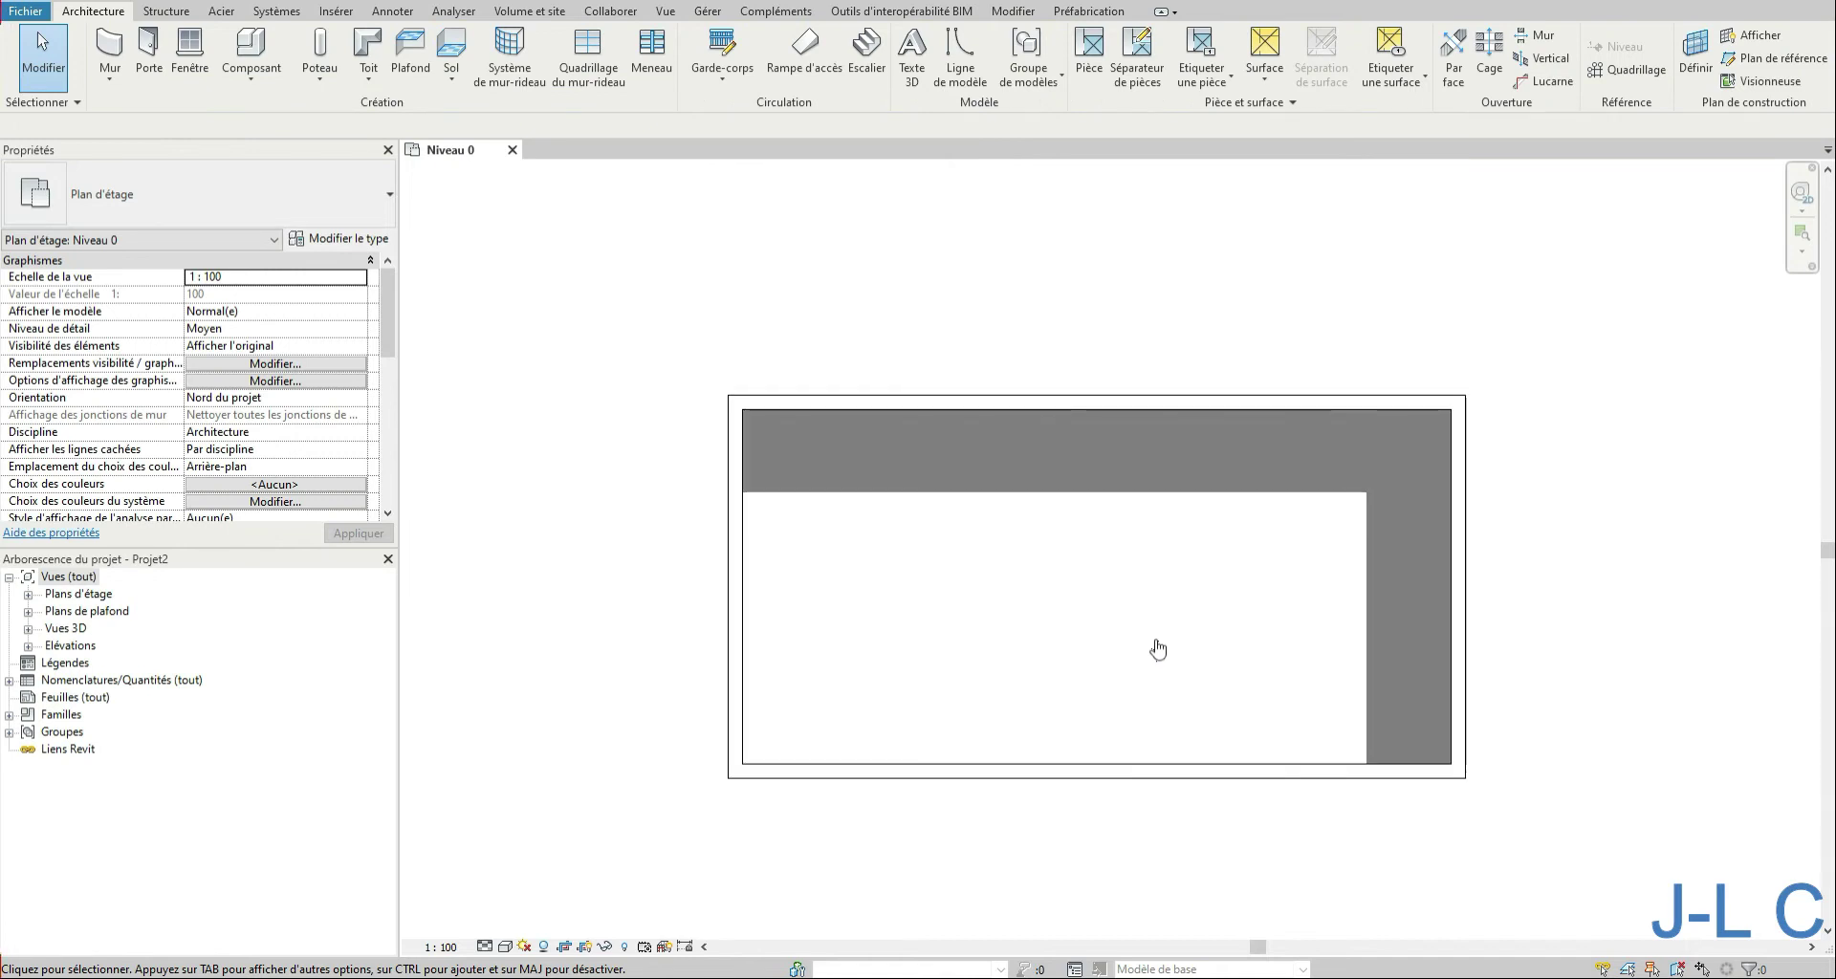
pyautogui.click(1079, 404)
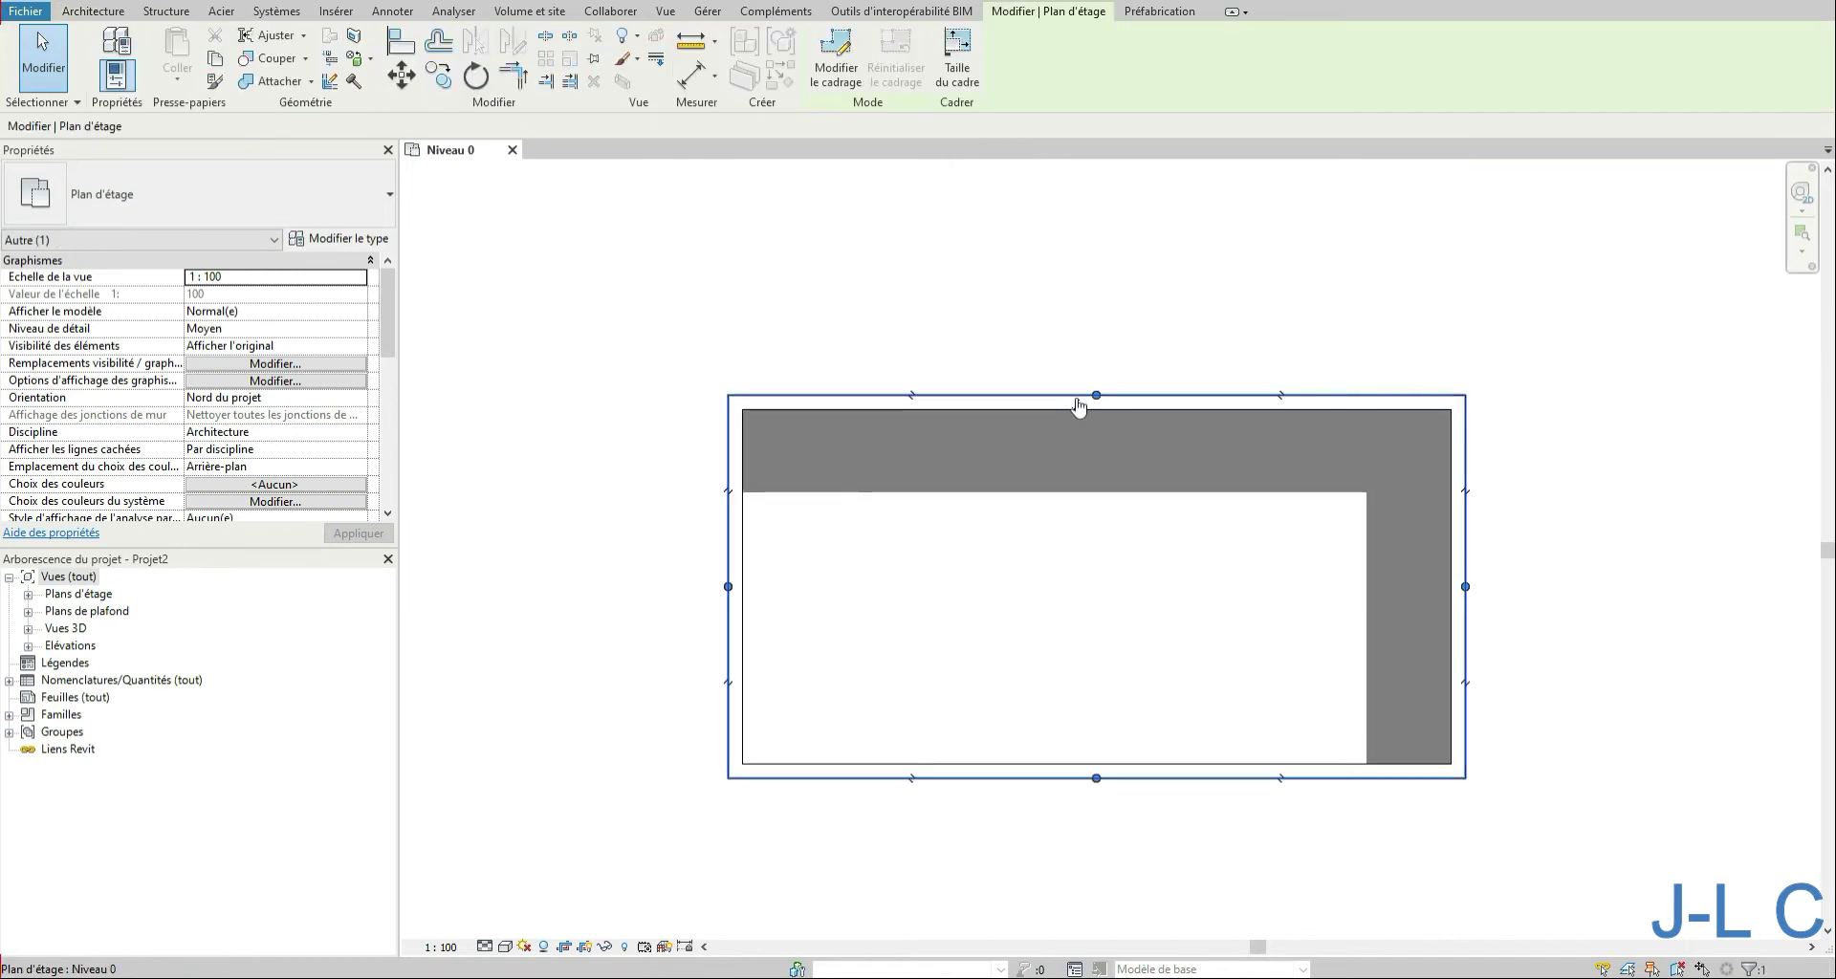
pyautogui.click(840, 62)
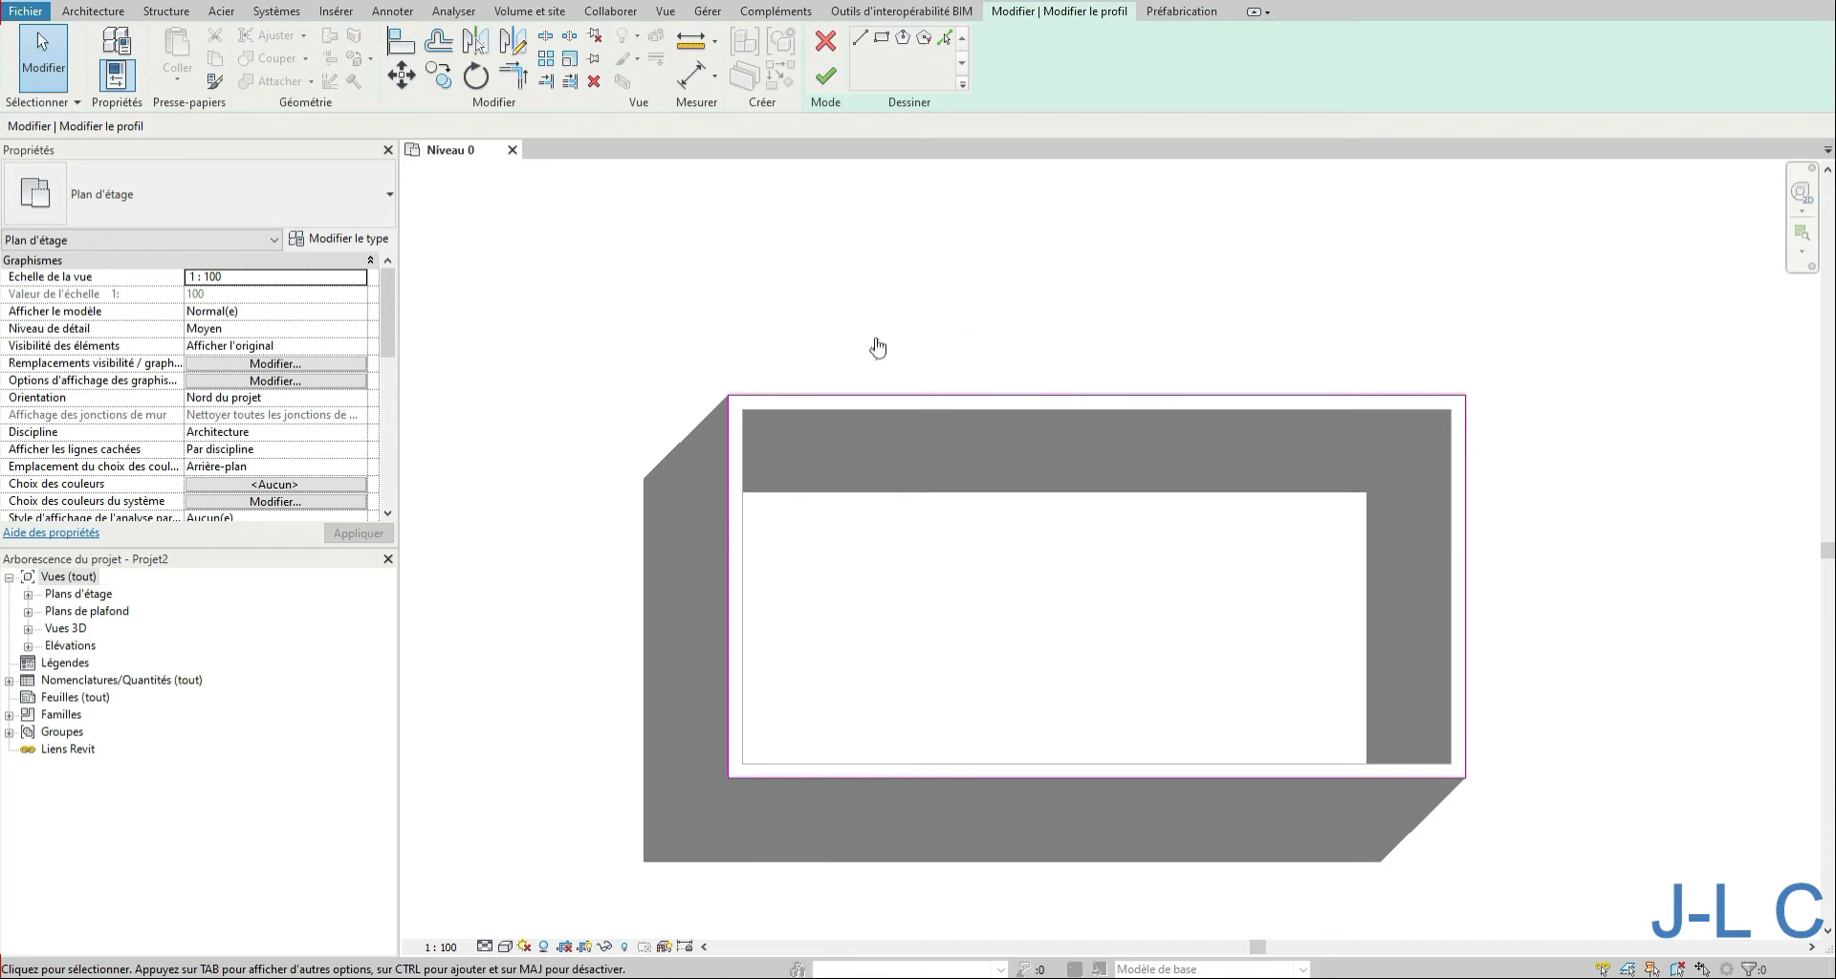
pyautogui.moveTo(1025, 601); pyautogui.dragTo(1631, 968)
pyautogui.press('Delete')
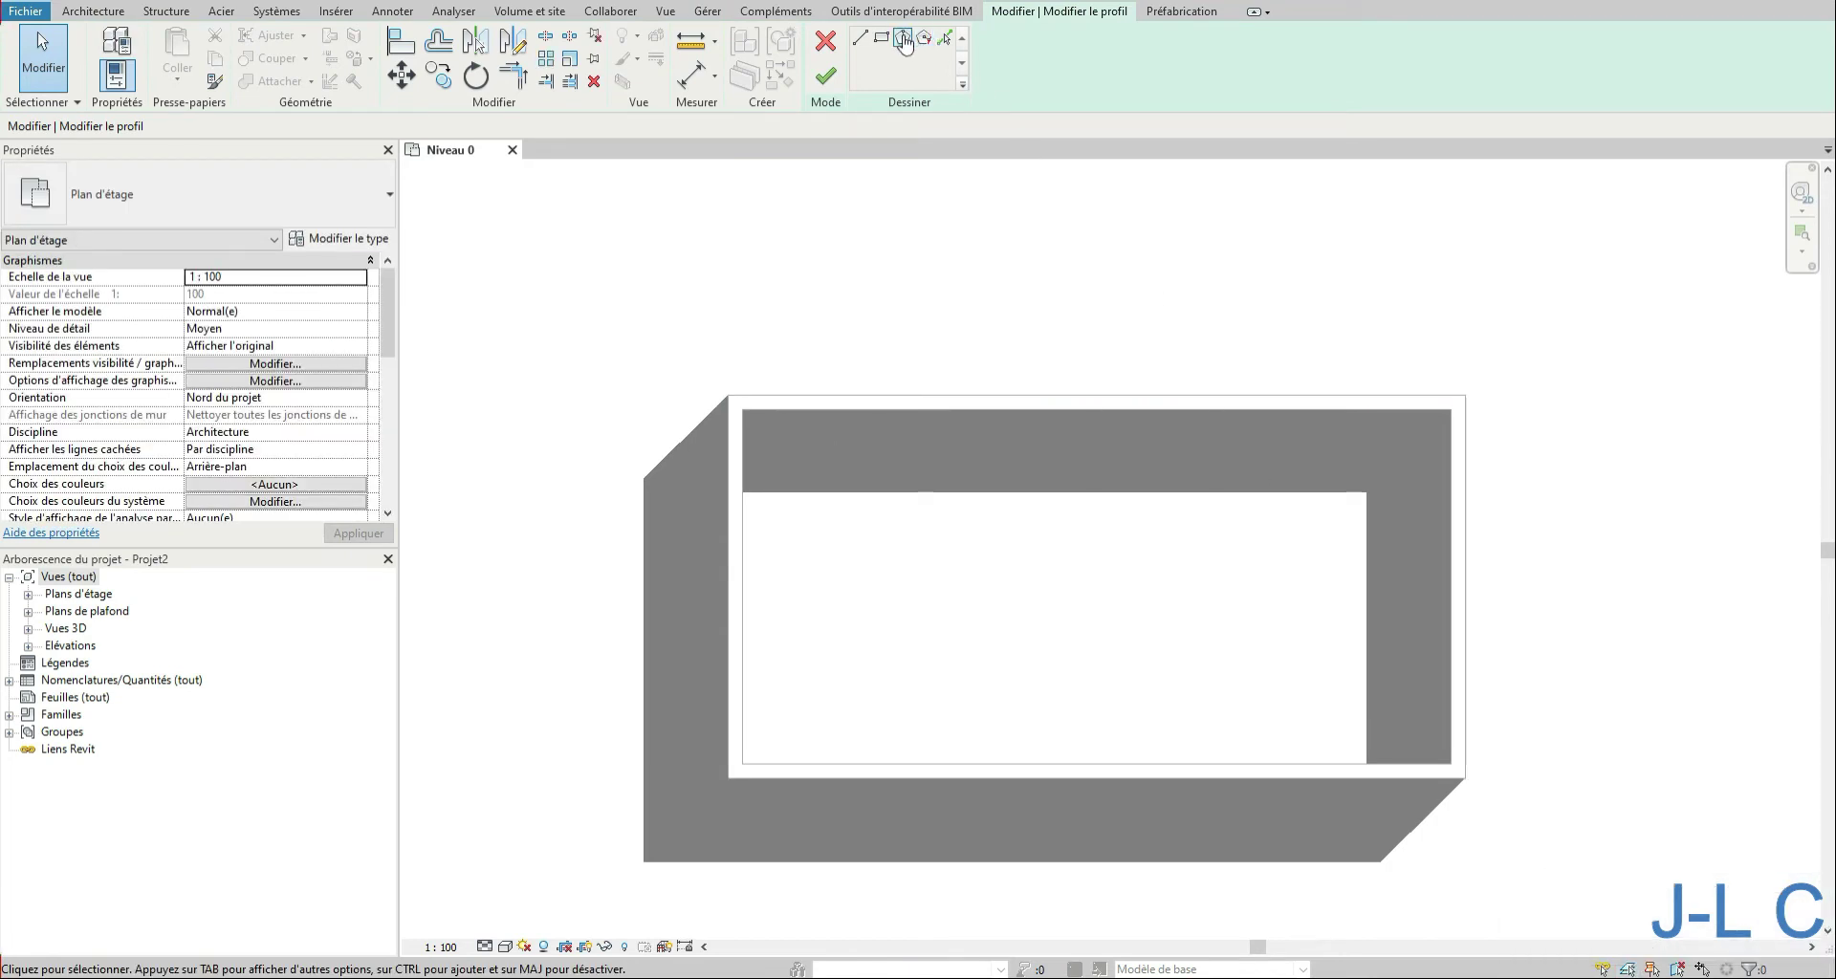
# Step: Draw a six-sided polygon centred on the building as the new crop boundary and finish the sketch
pyautogui.click(904, 43)
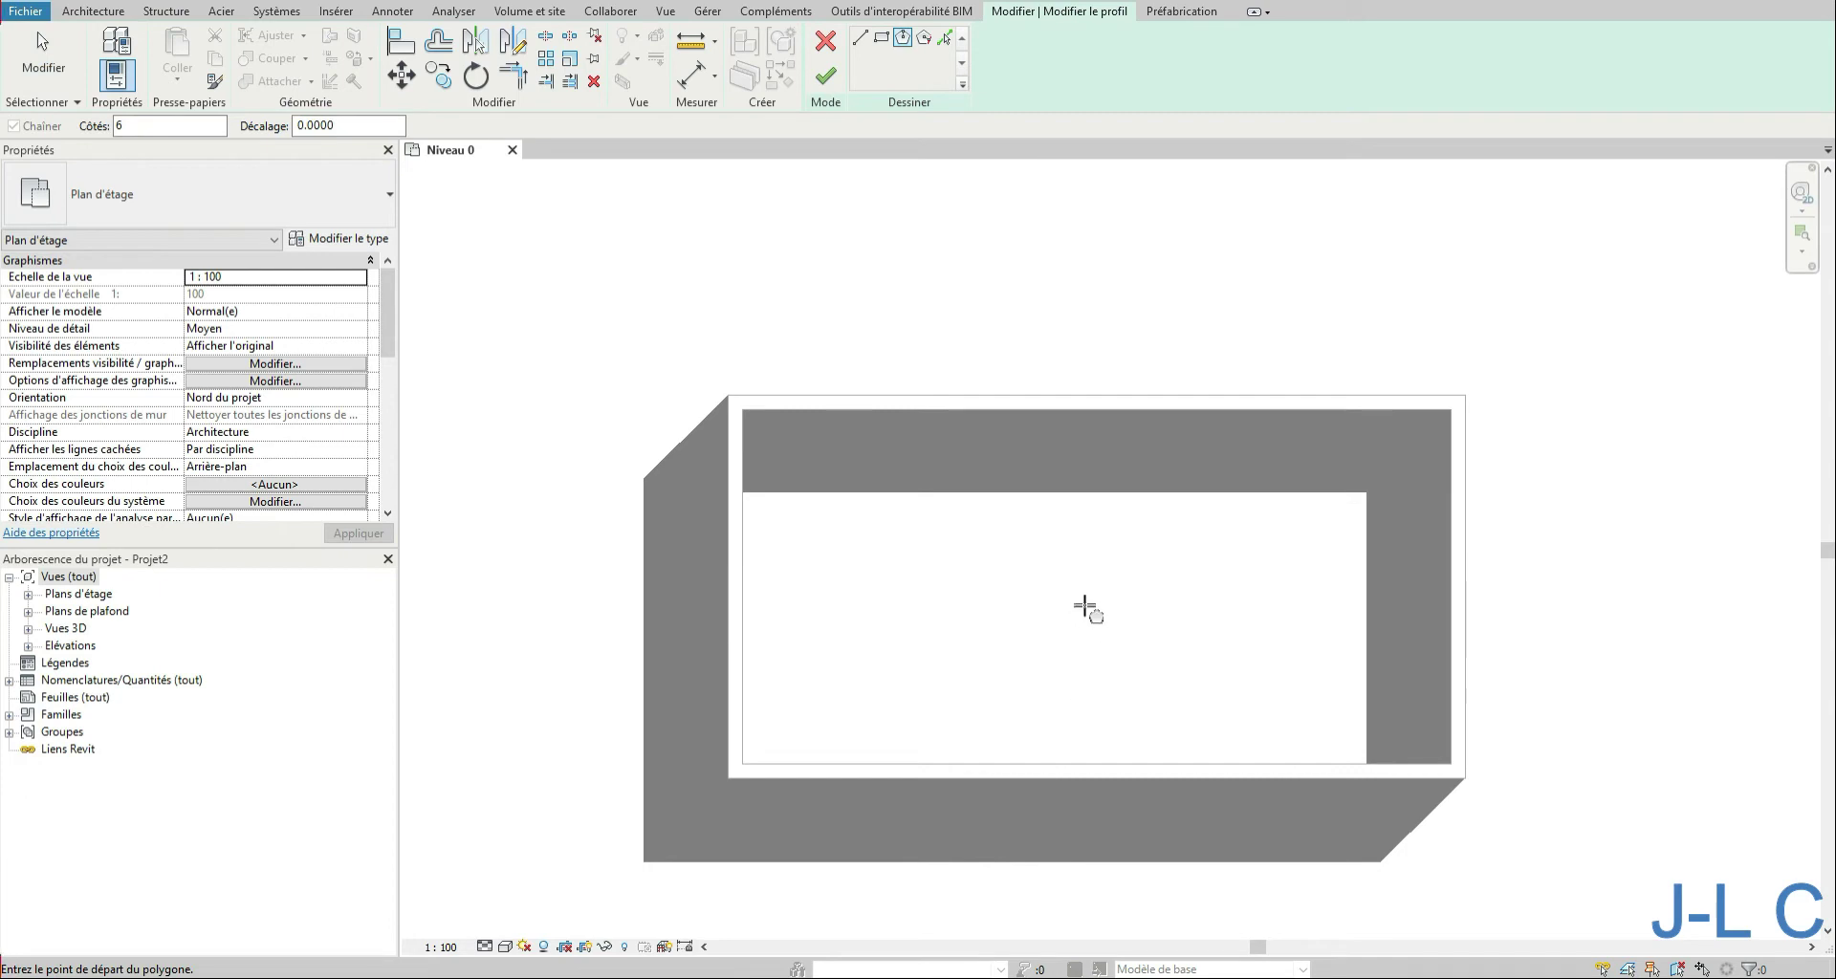
pyautogui.click(1086, 604)
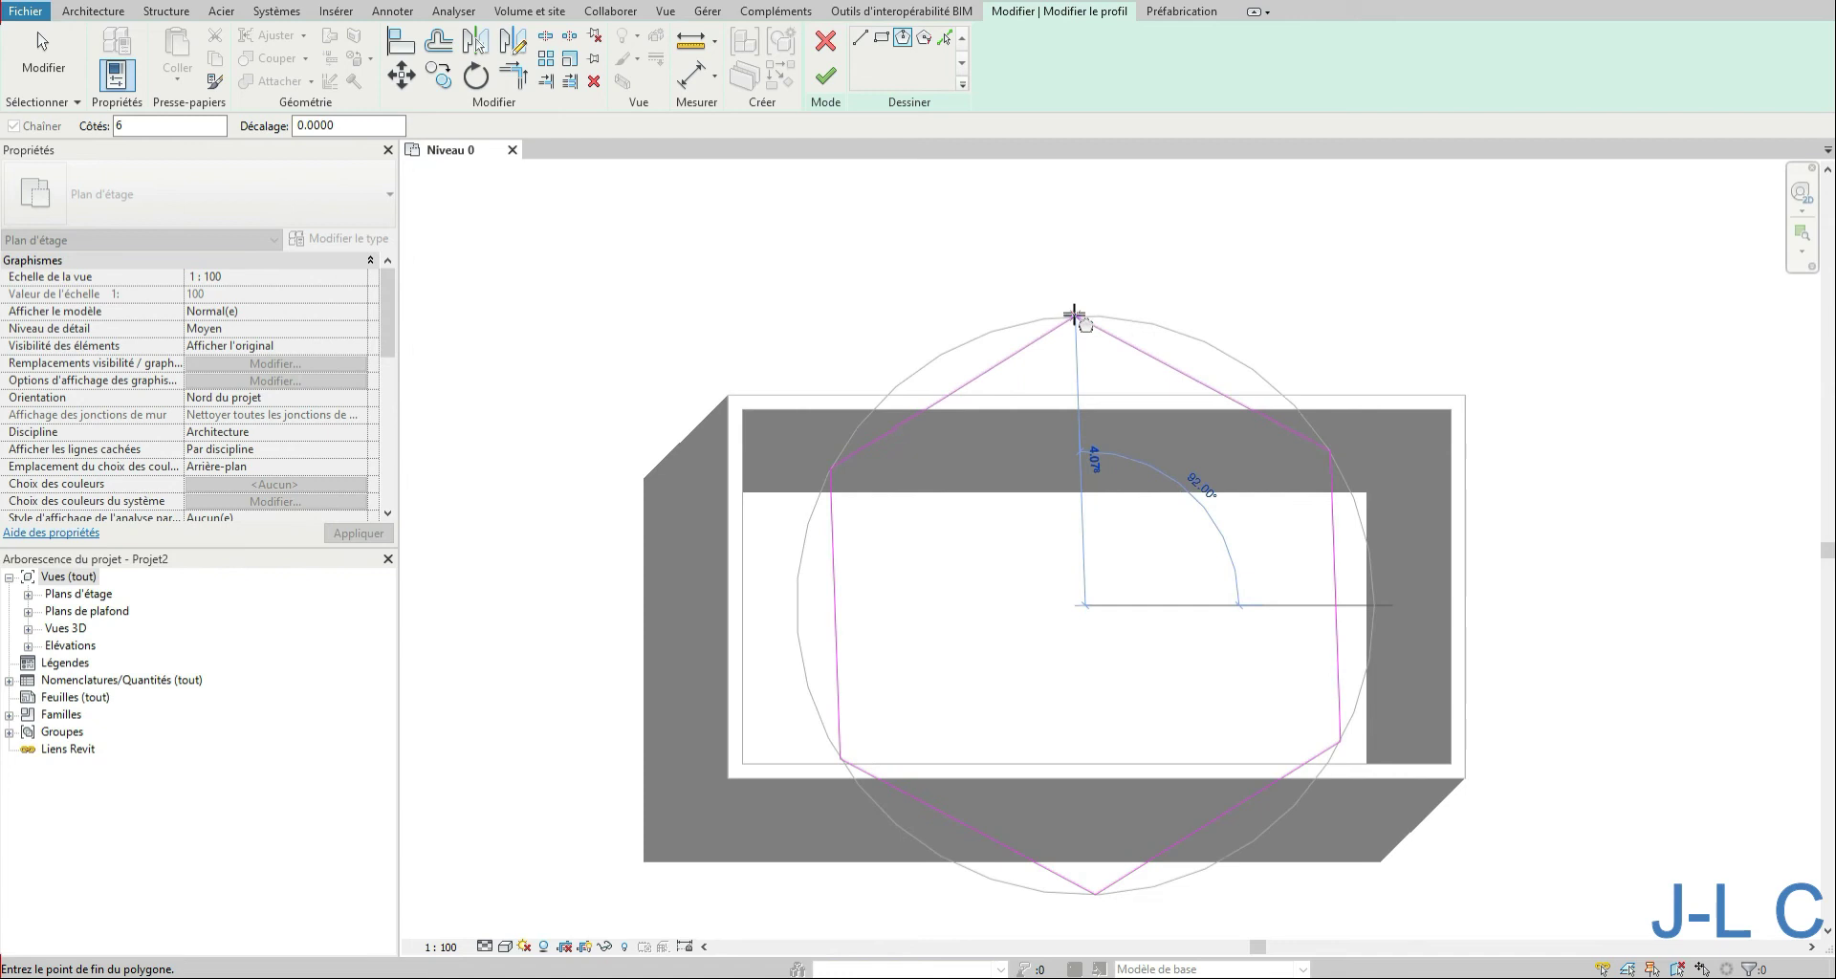
pyautogui.click(1086, 284)
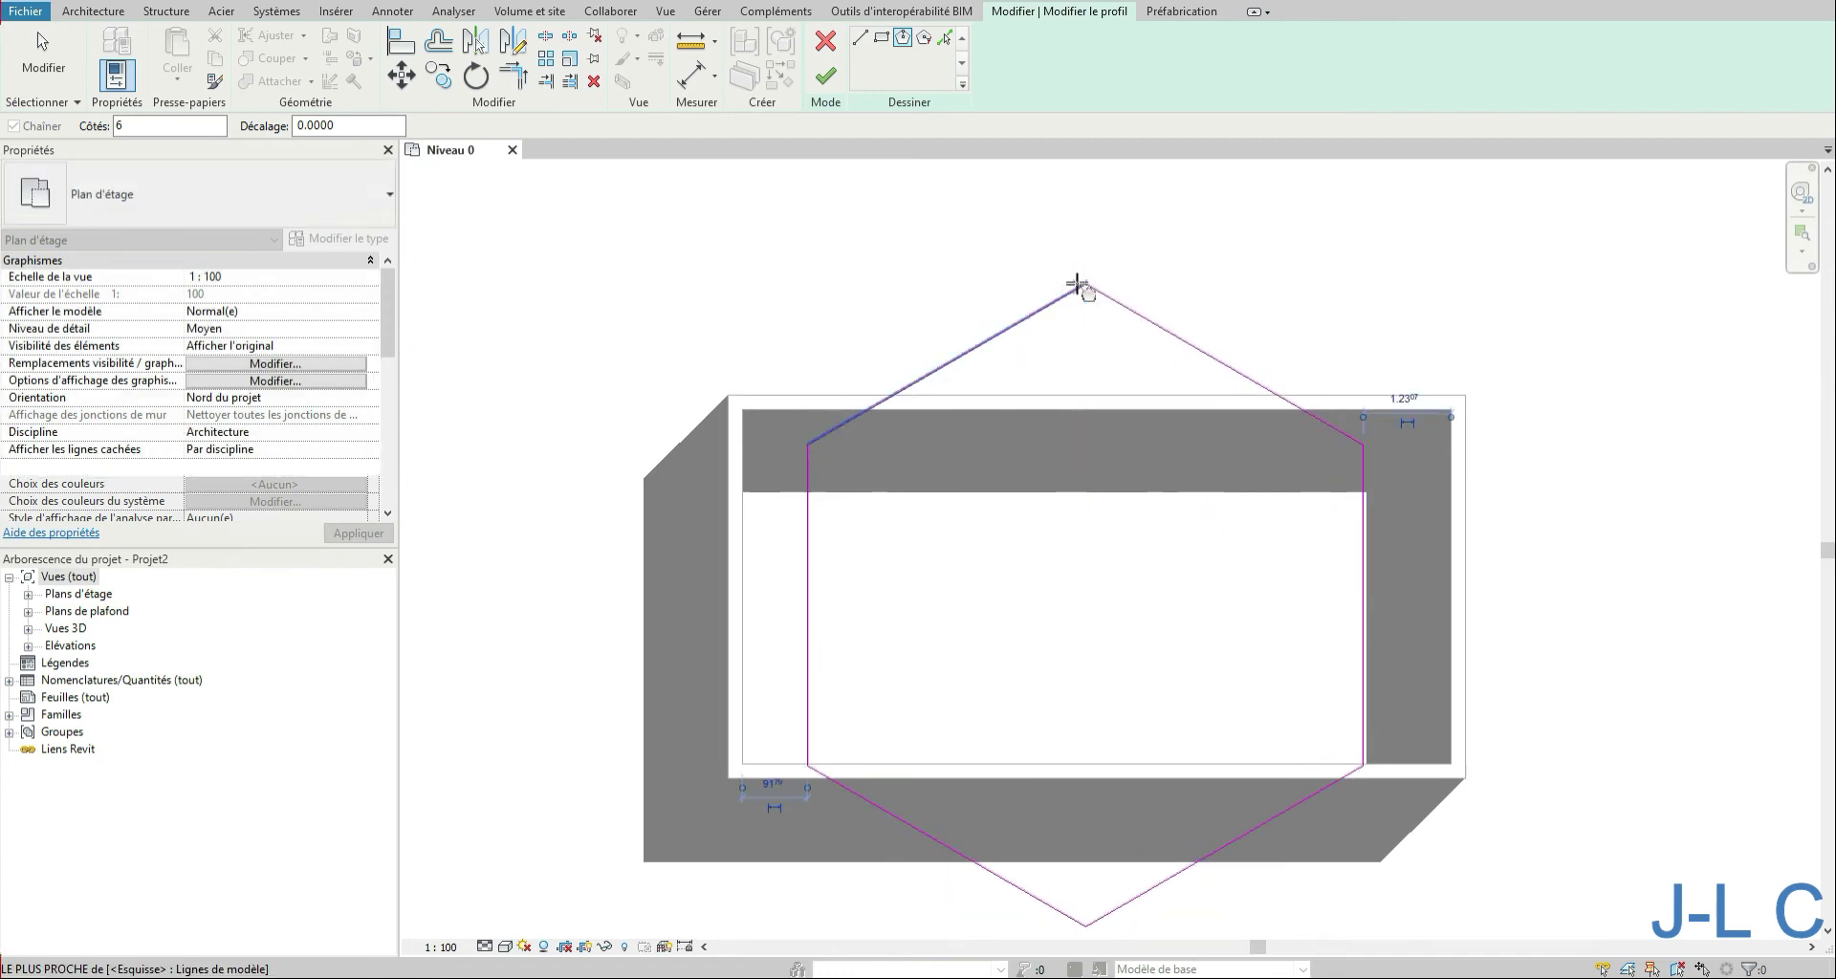
pyautogui.click(825, 75)
pyautogui.click(1238, 293)
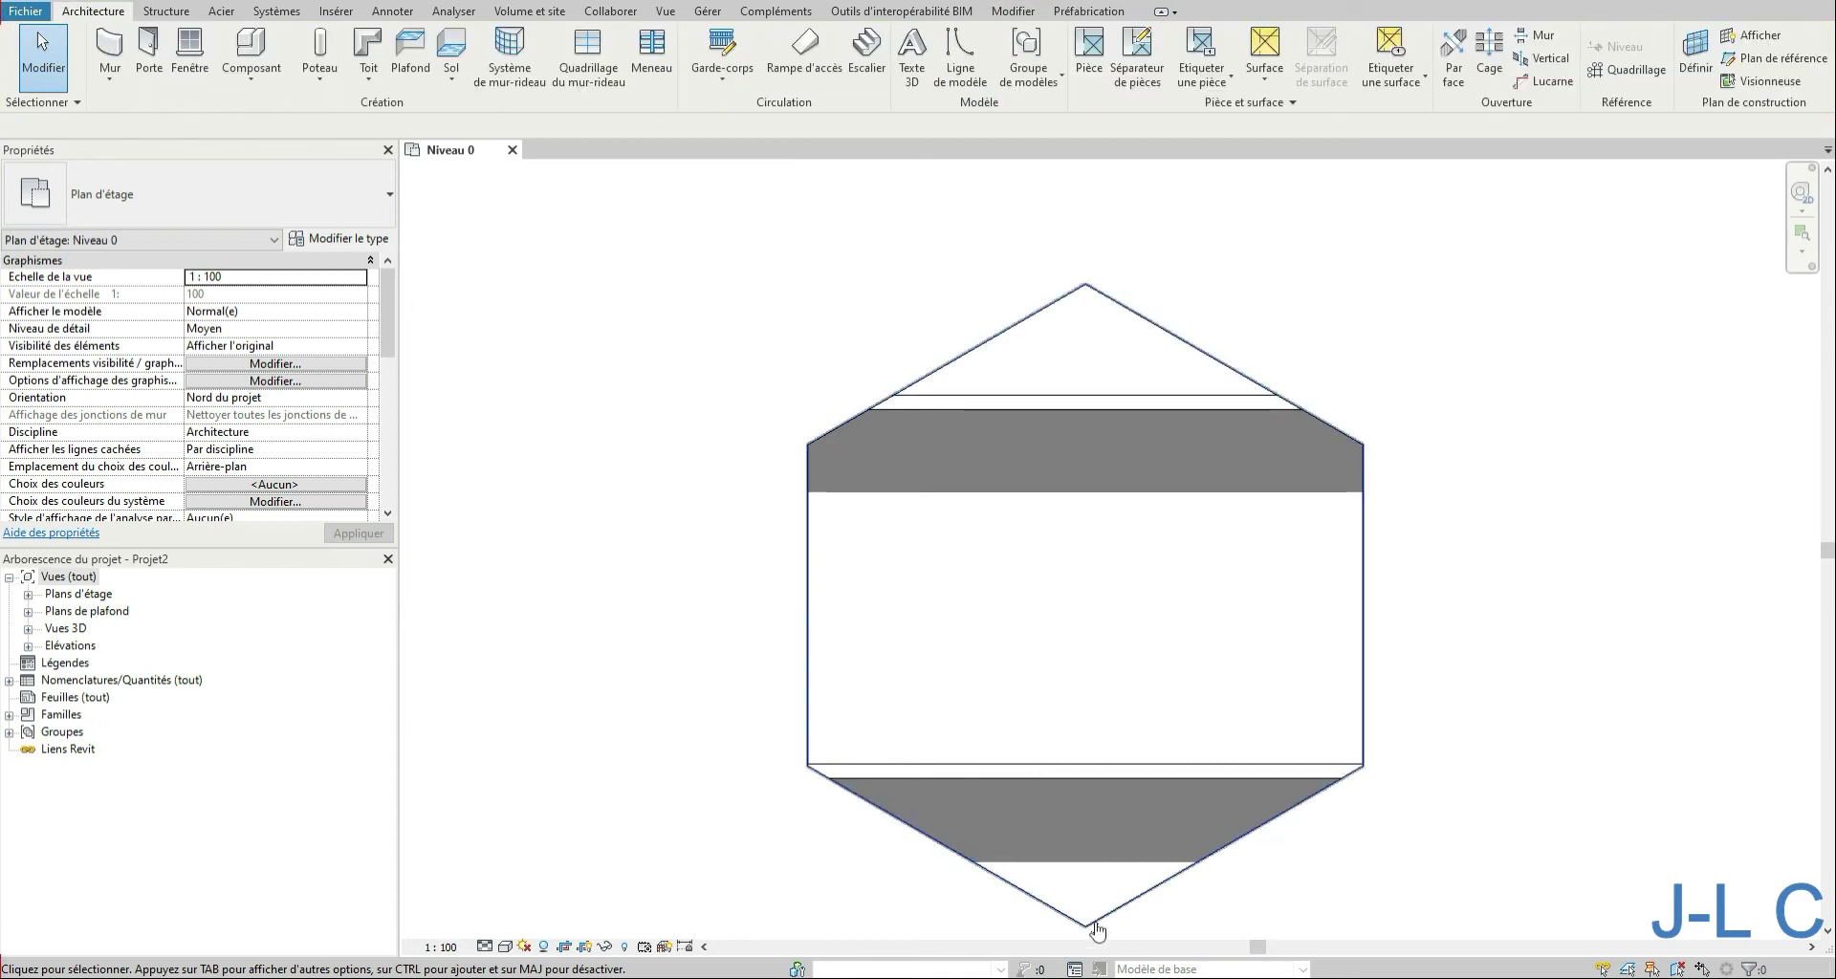
# Step: Hide the hexagonal crop region's outline, and switch the plan's cropping off and back on
pyautogui.click(991, 872)
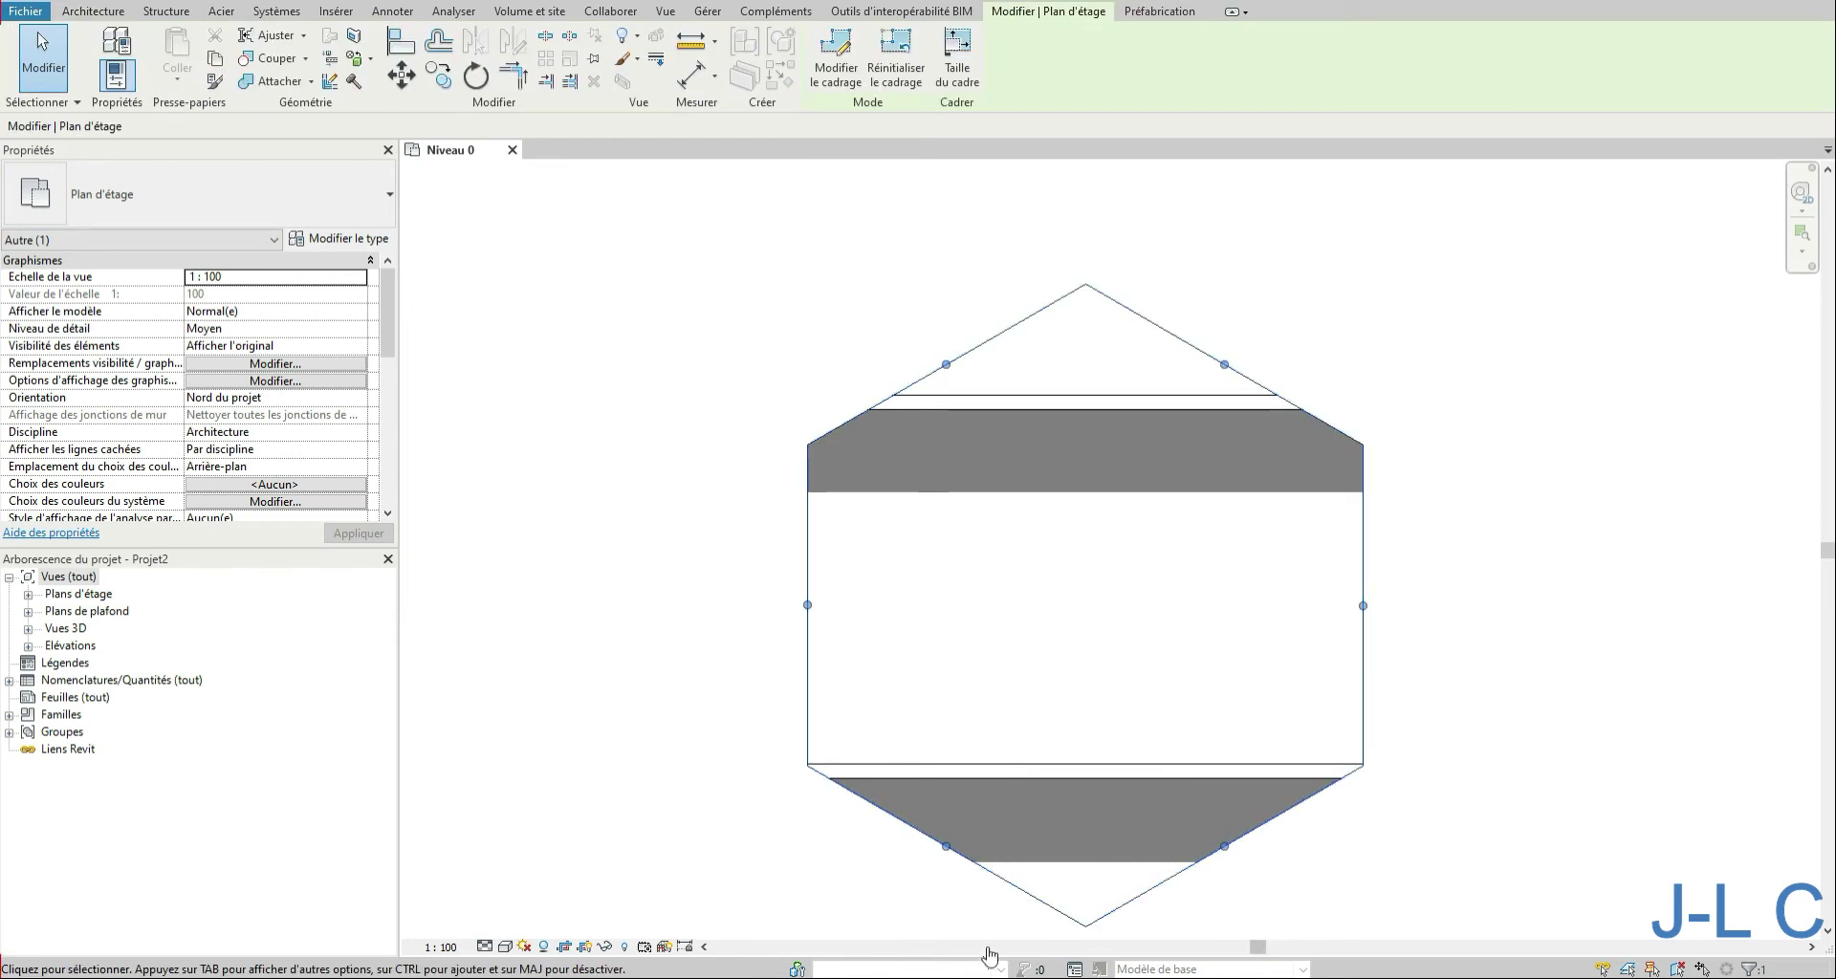
pyautogui.click(584, 948)
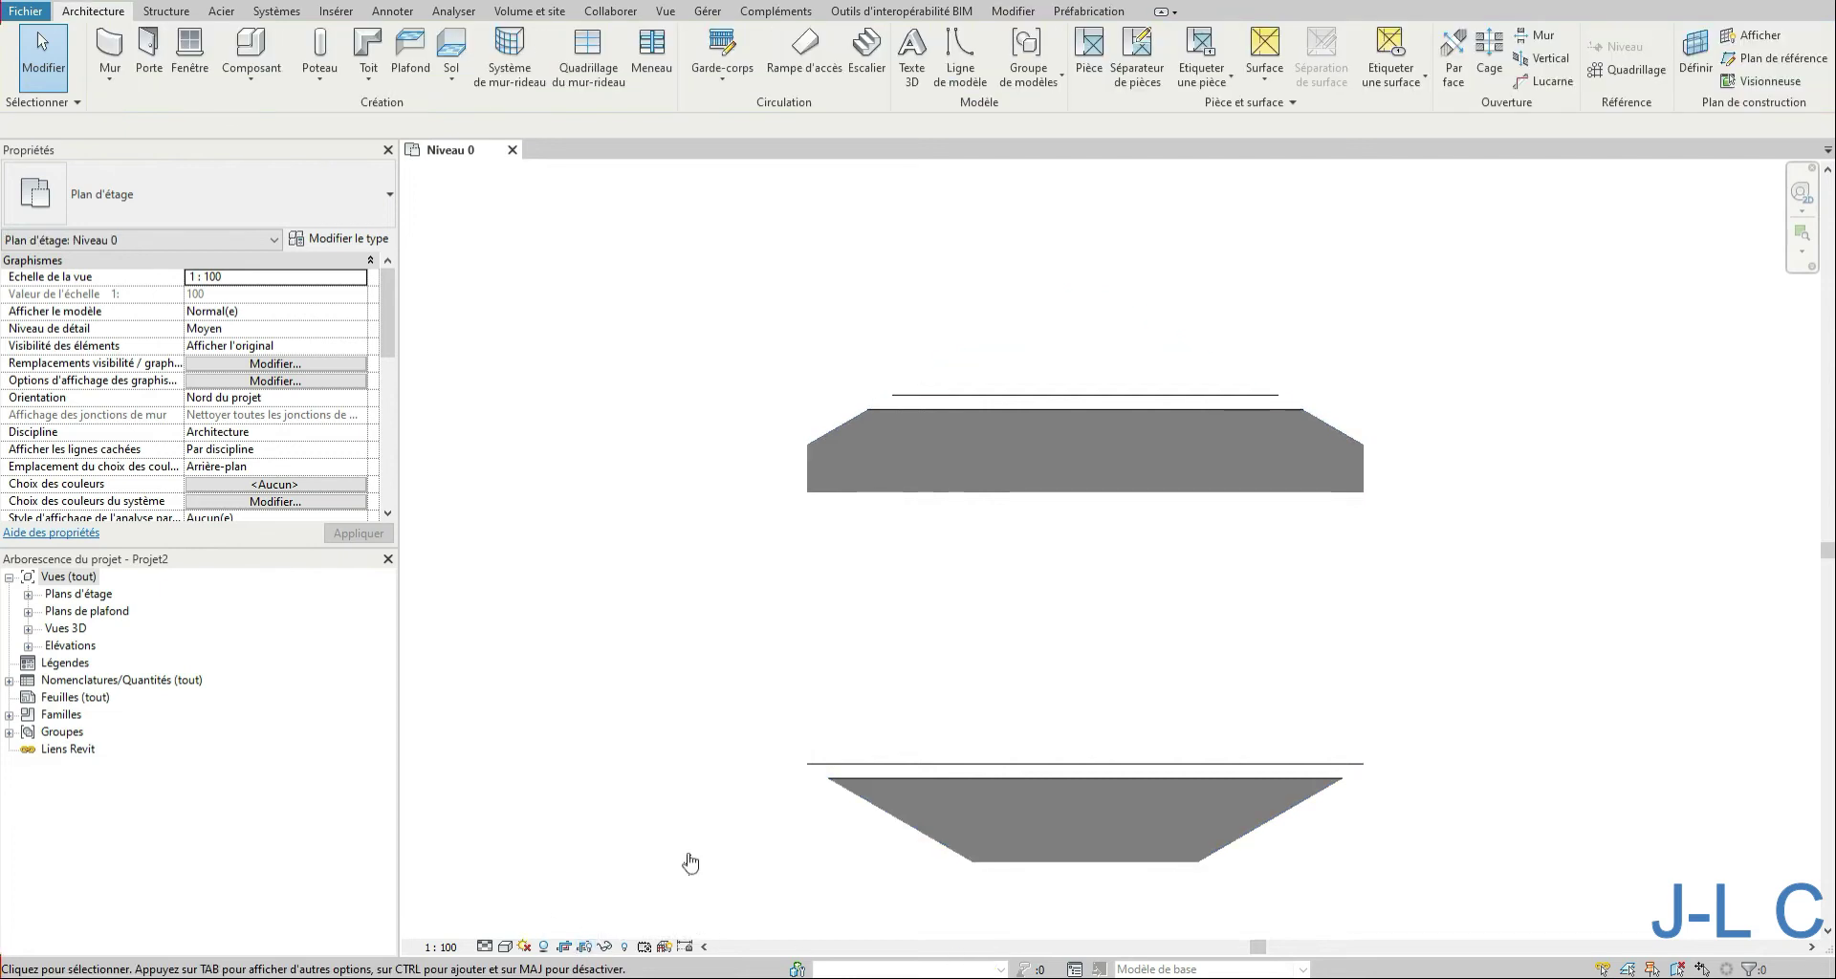
pyautogui.click(564, 947)
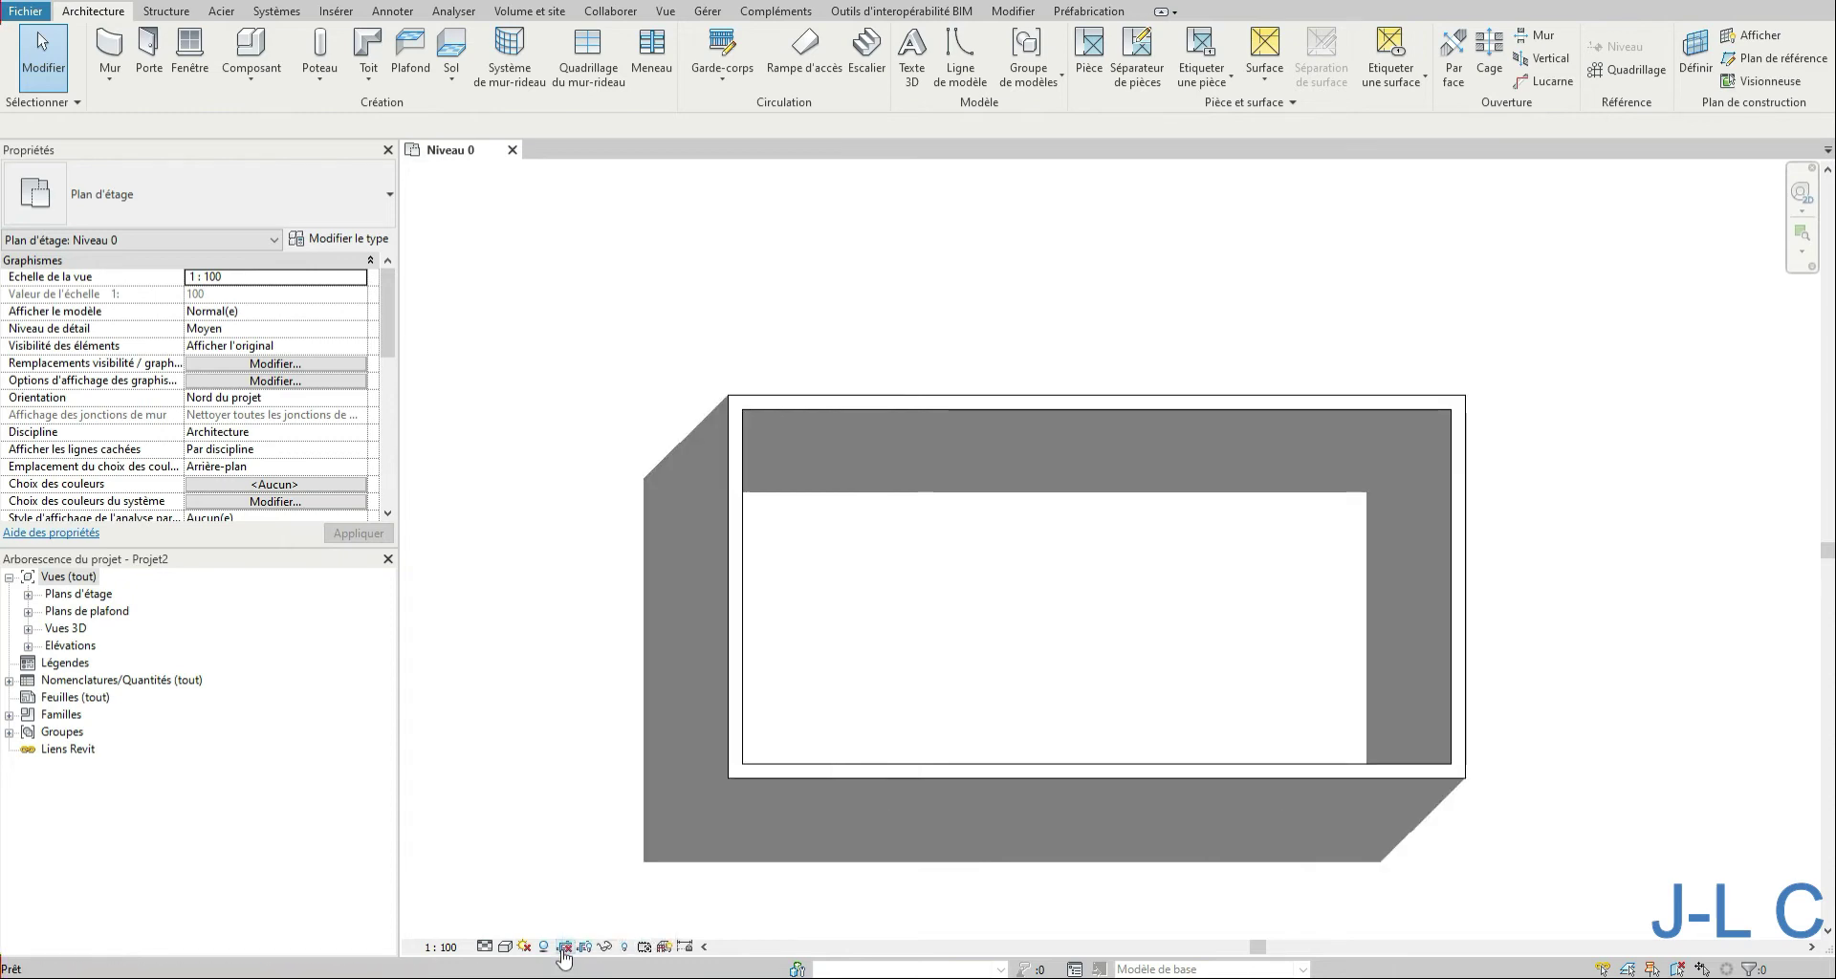
pyautogui.click(563, 948)
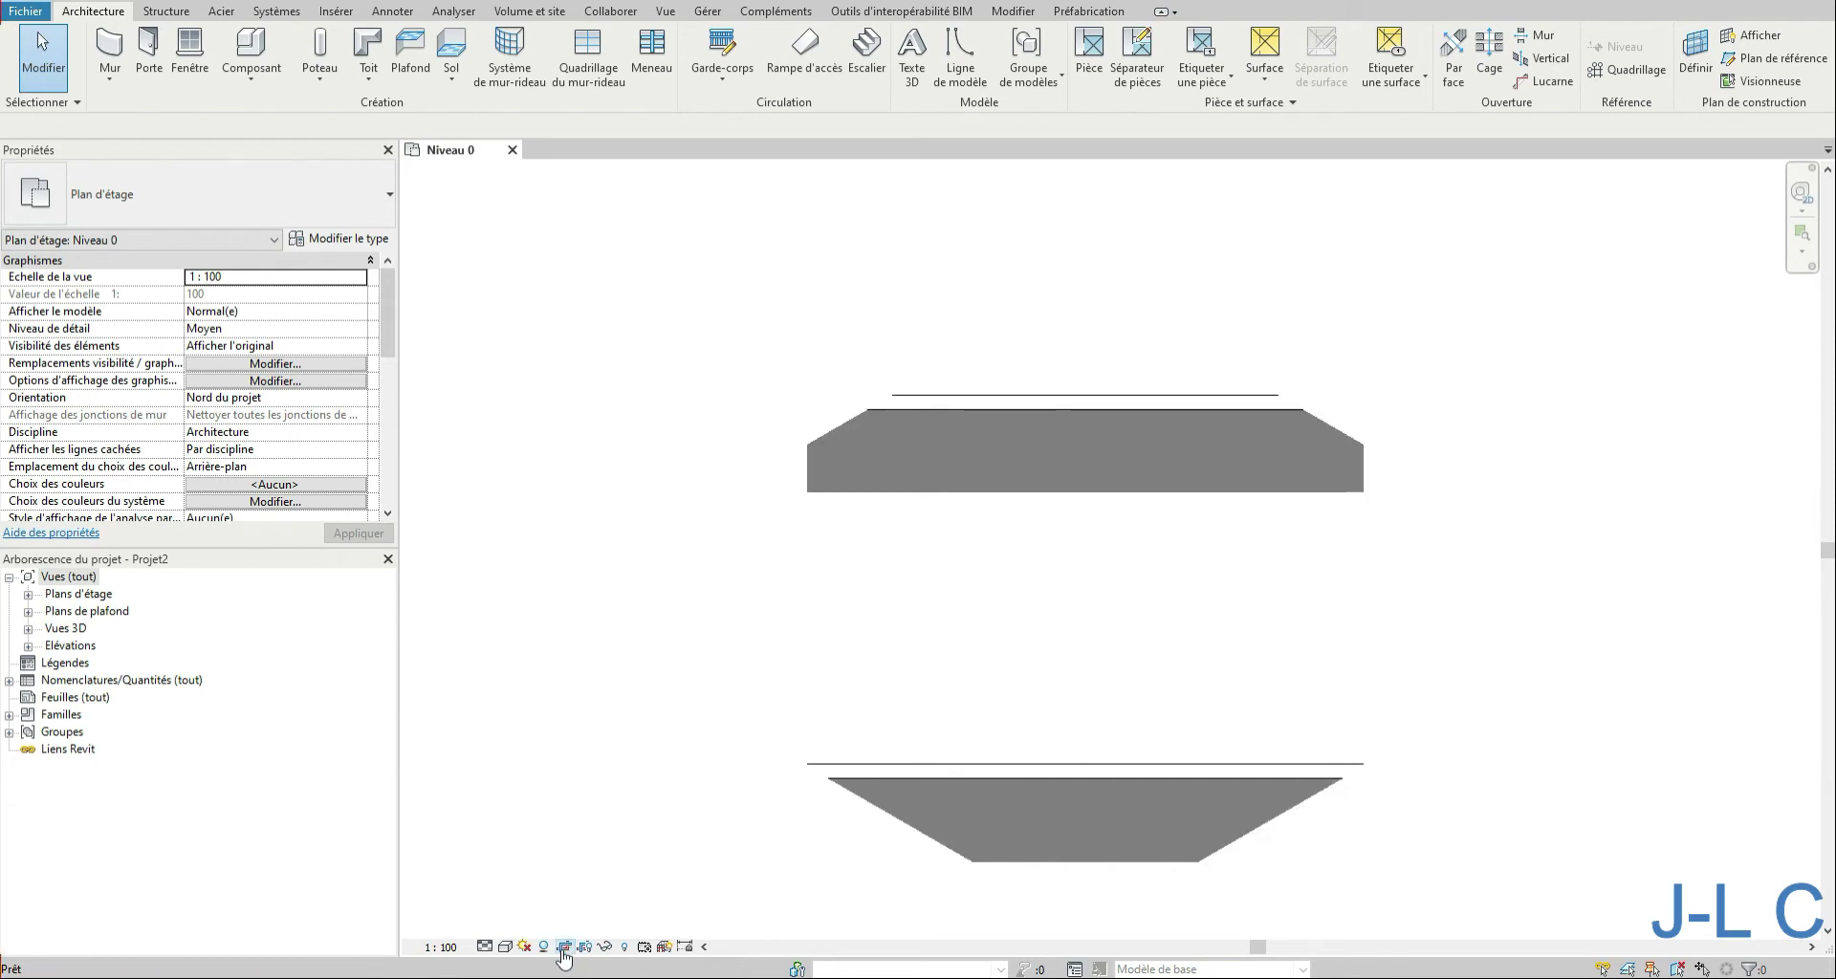
# Step: Switch the plan's cropping off and back on, and briefly show the hexagonal crop region's outline before hiding it again
pyautogui.click(564, 949)
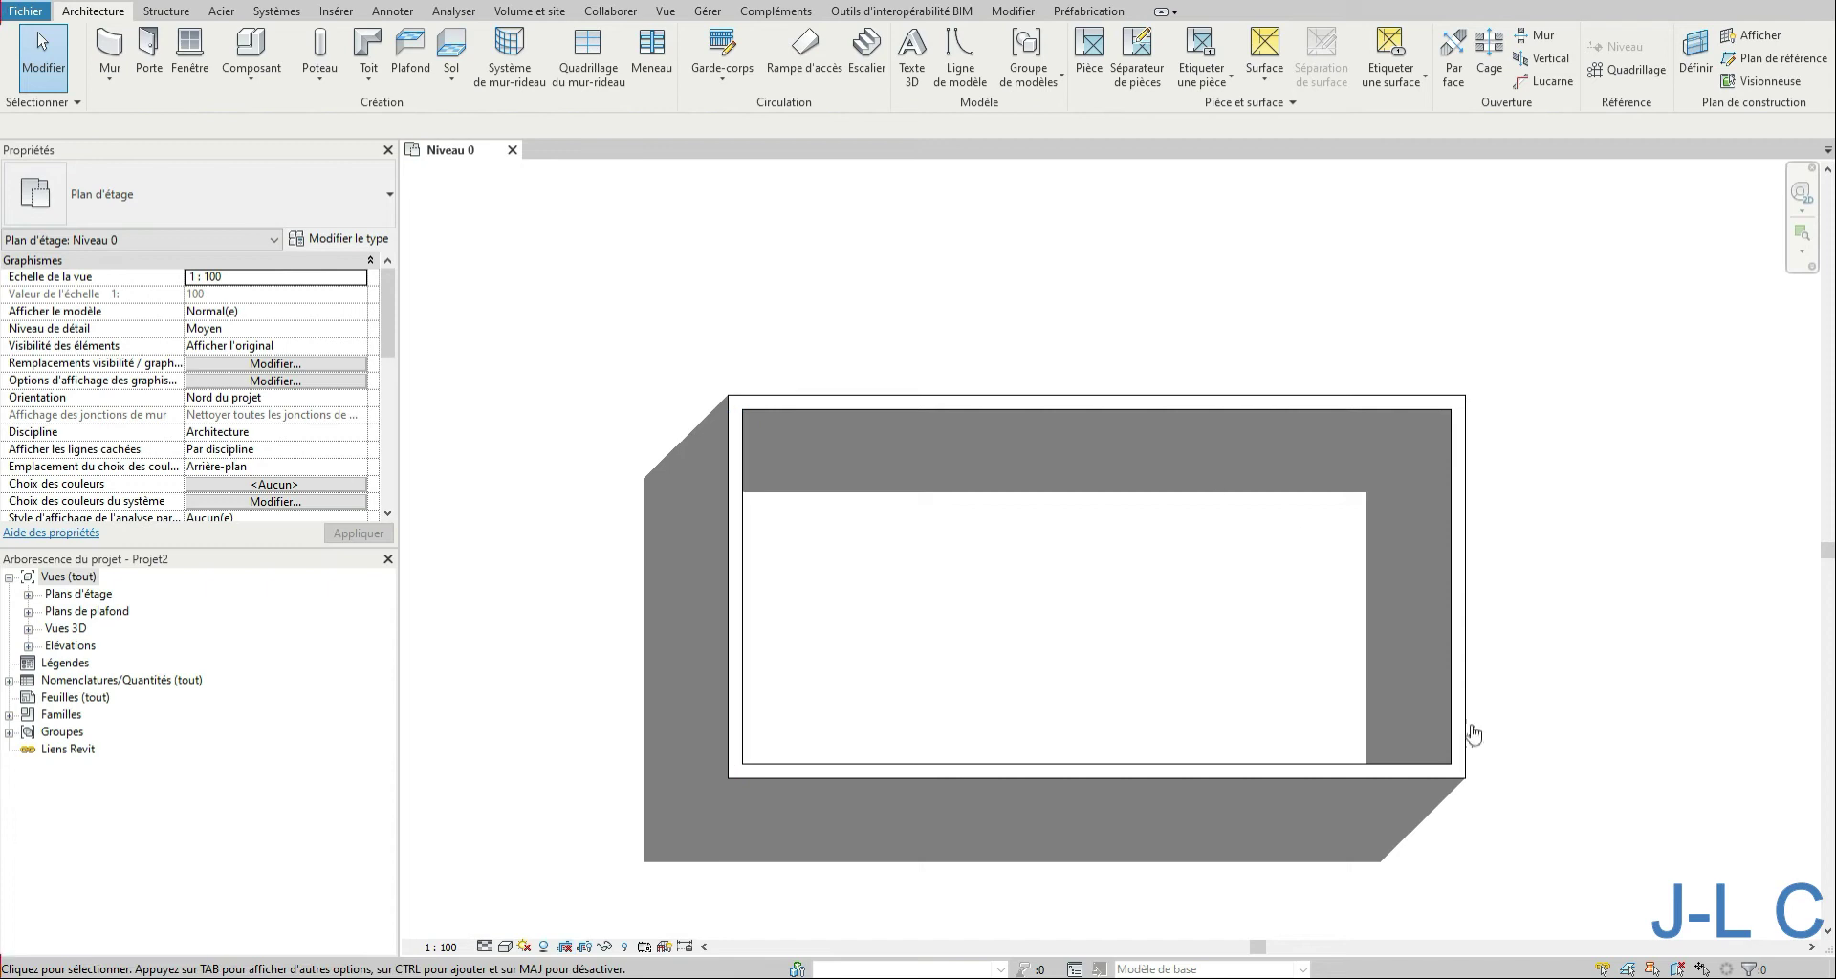
pyautogui.click(565, 948)
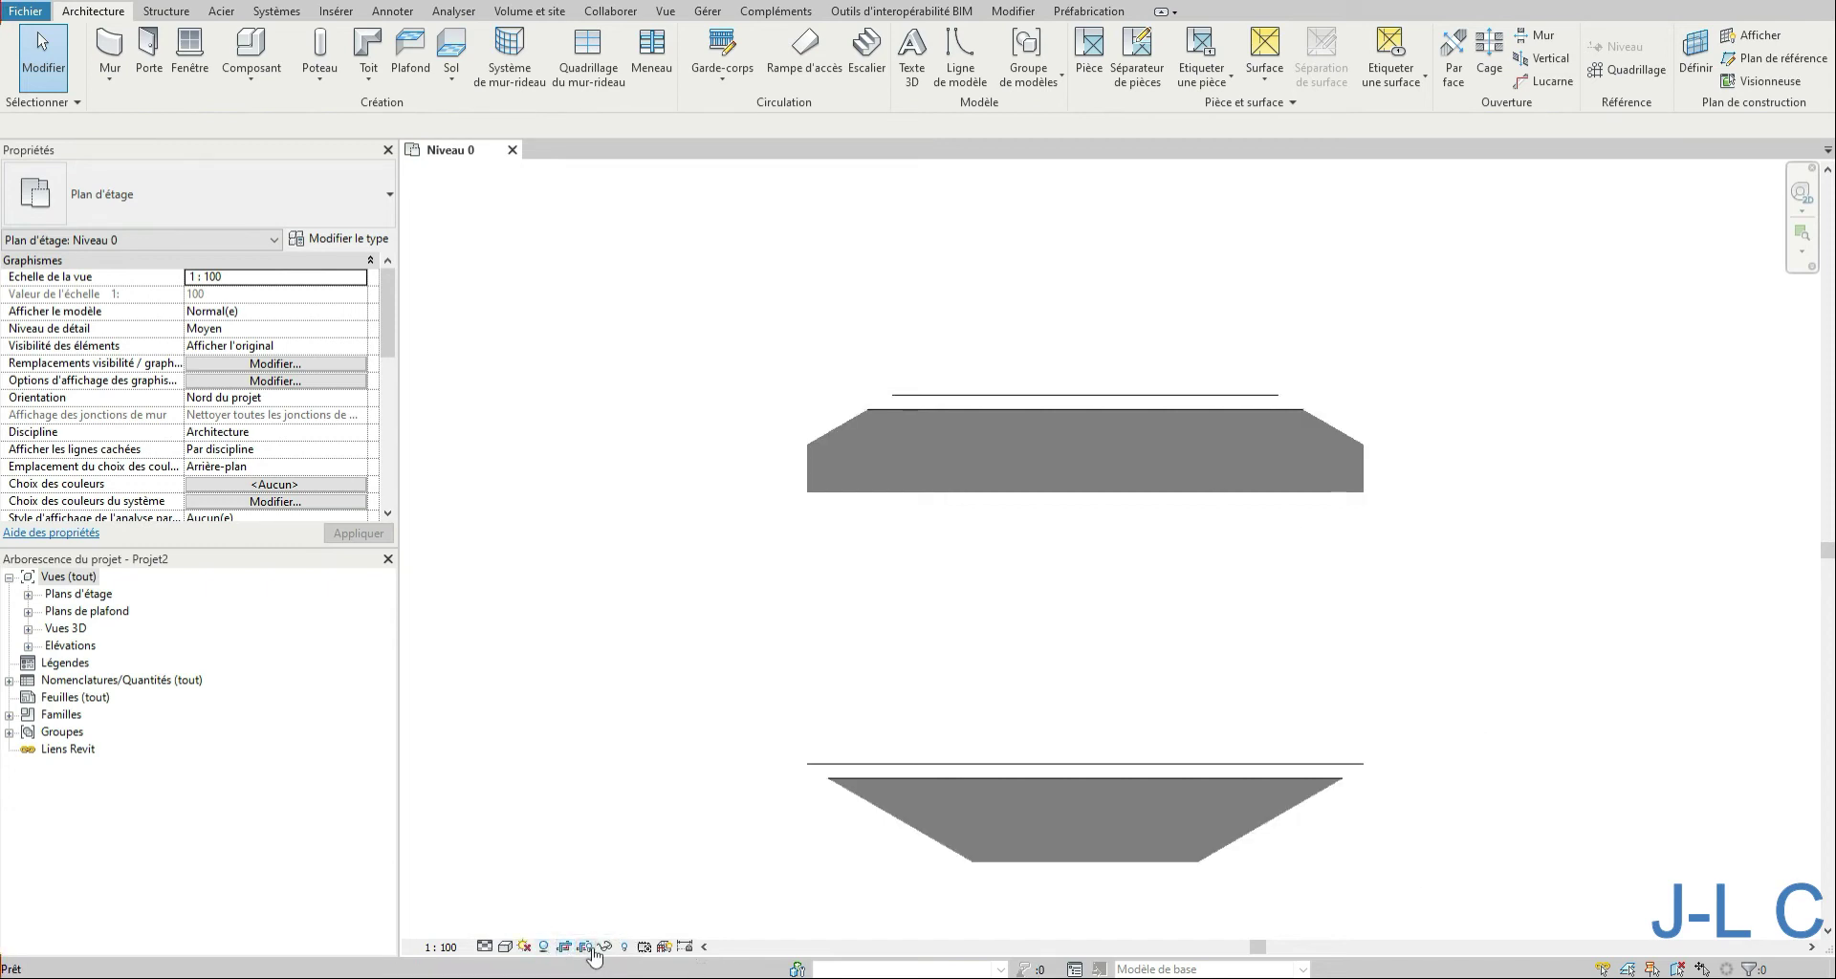
pyautogui.click(585, 947)
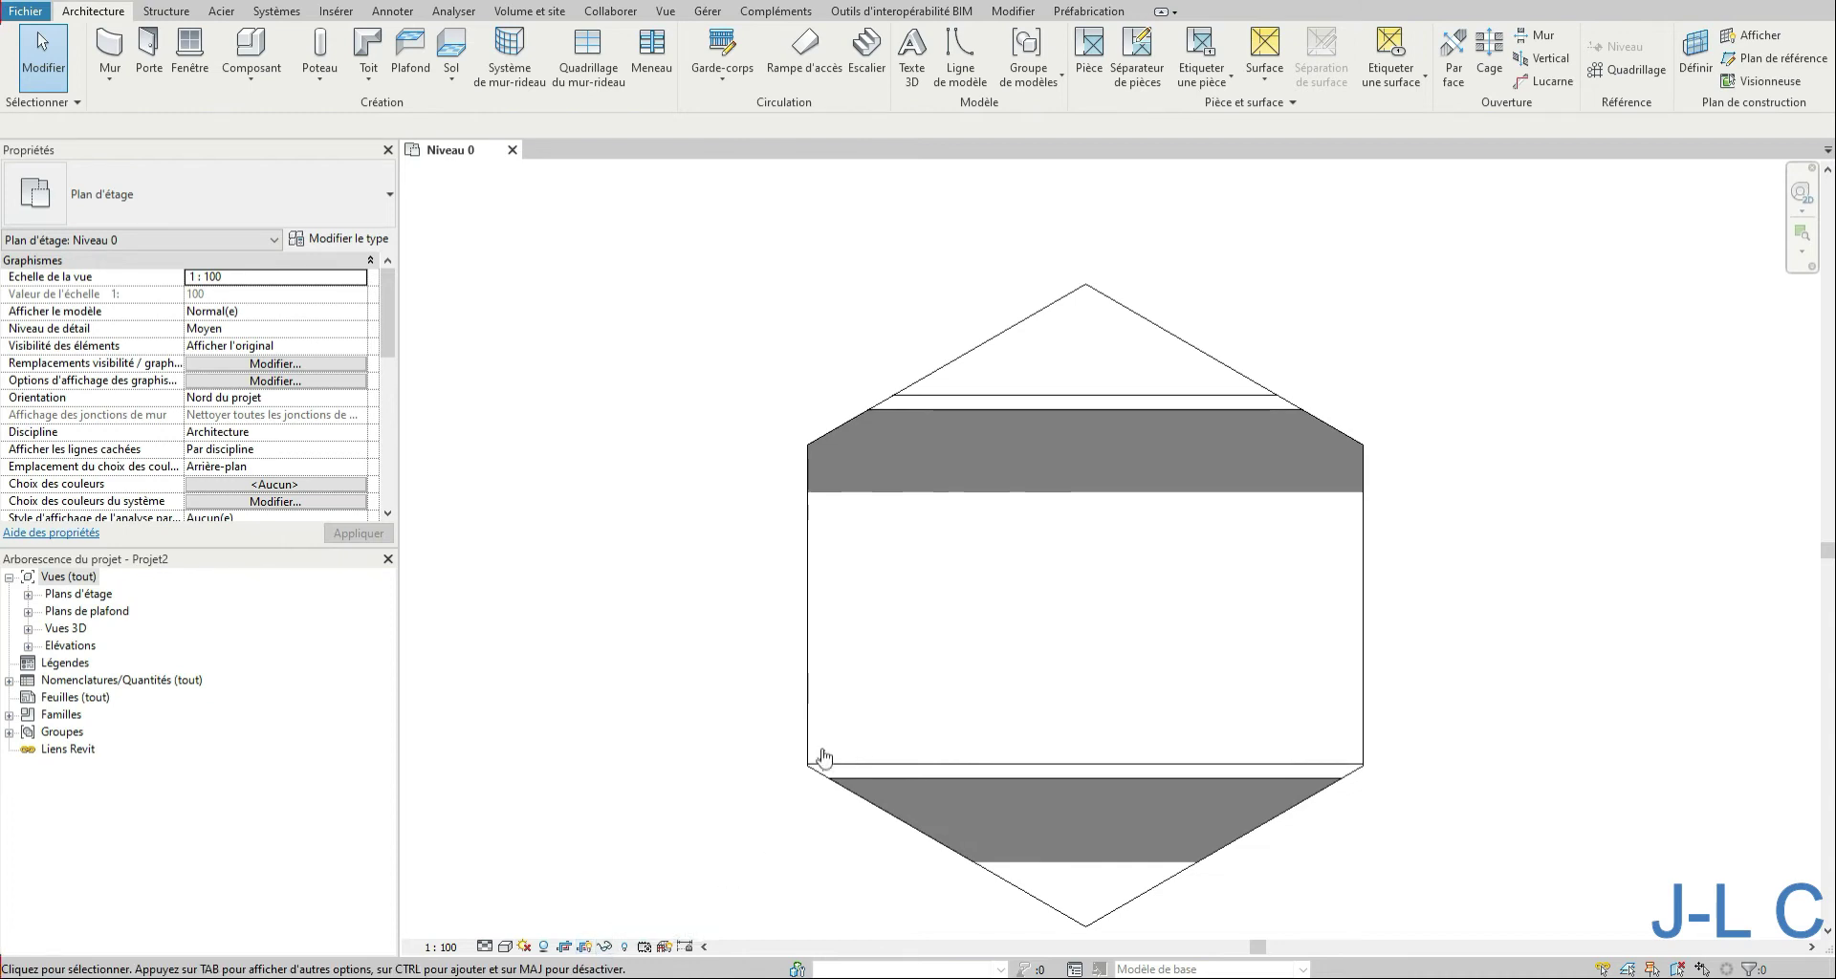
pyautogui.click(586, 947)
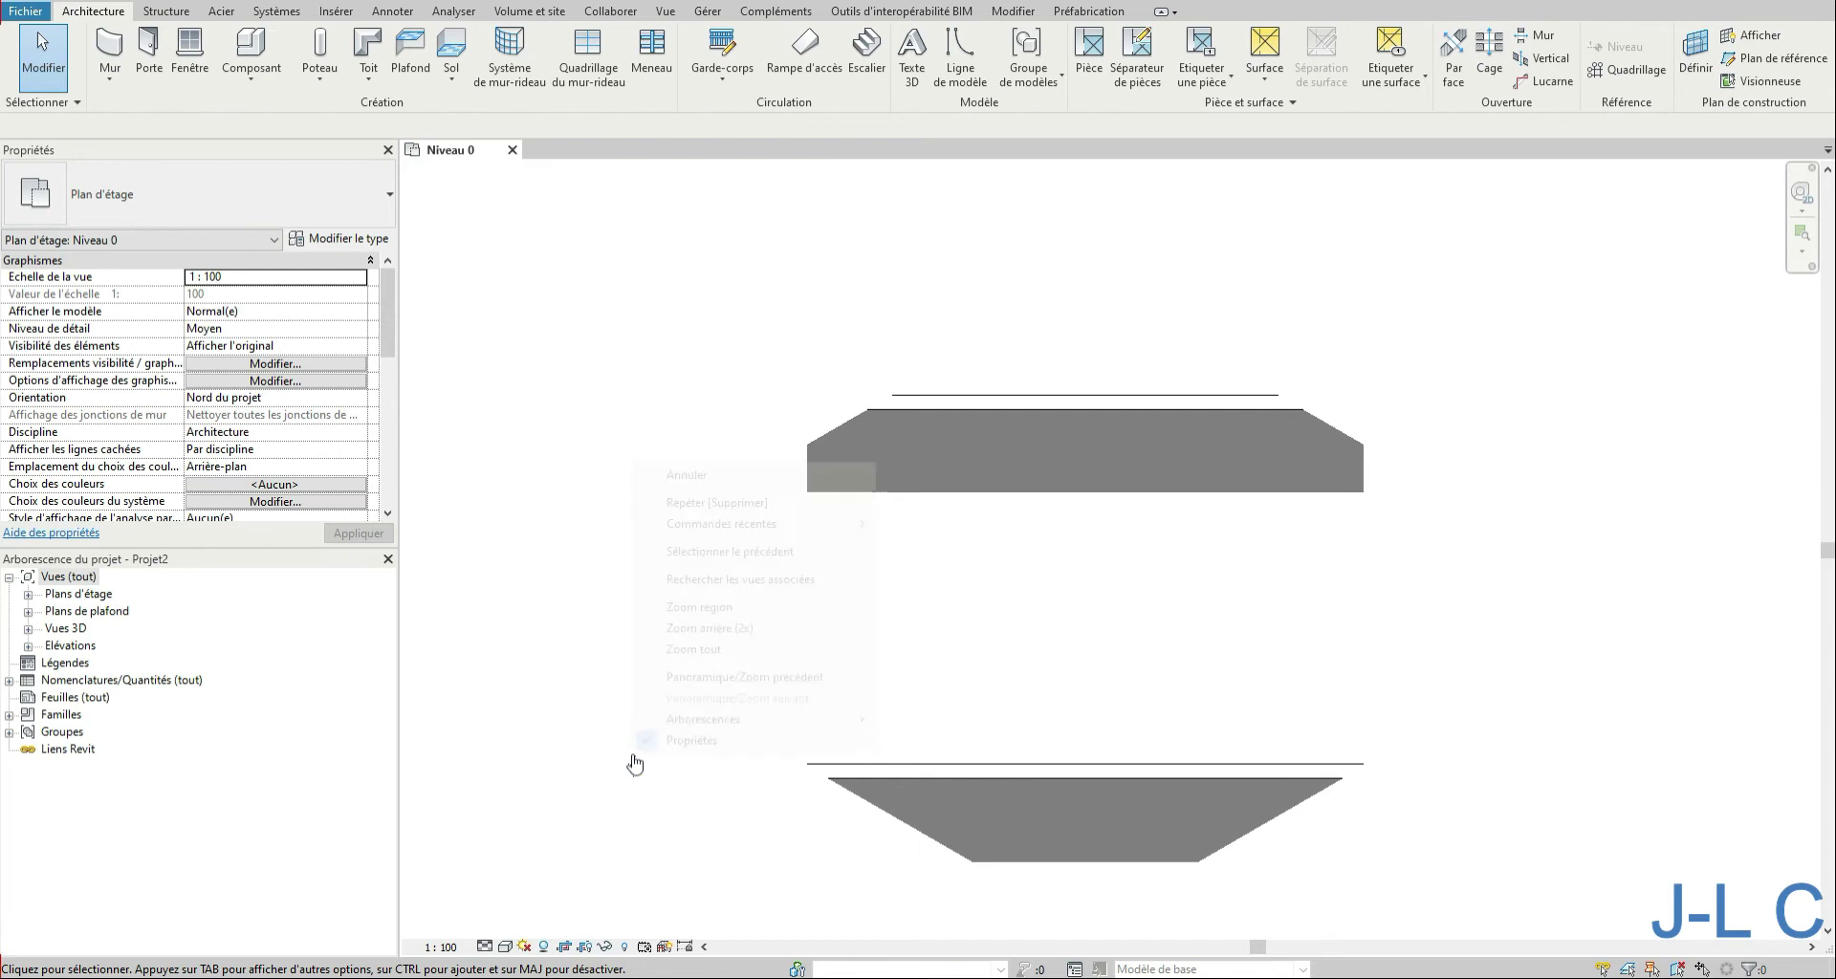
pyautogui.rightClick(635, 758)
pyautogui.click(755, 650)
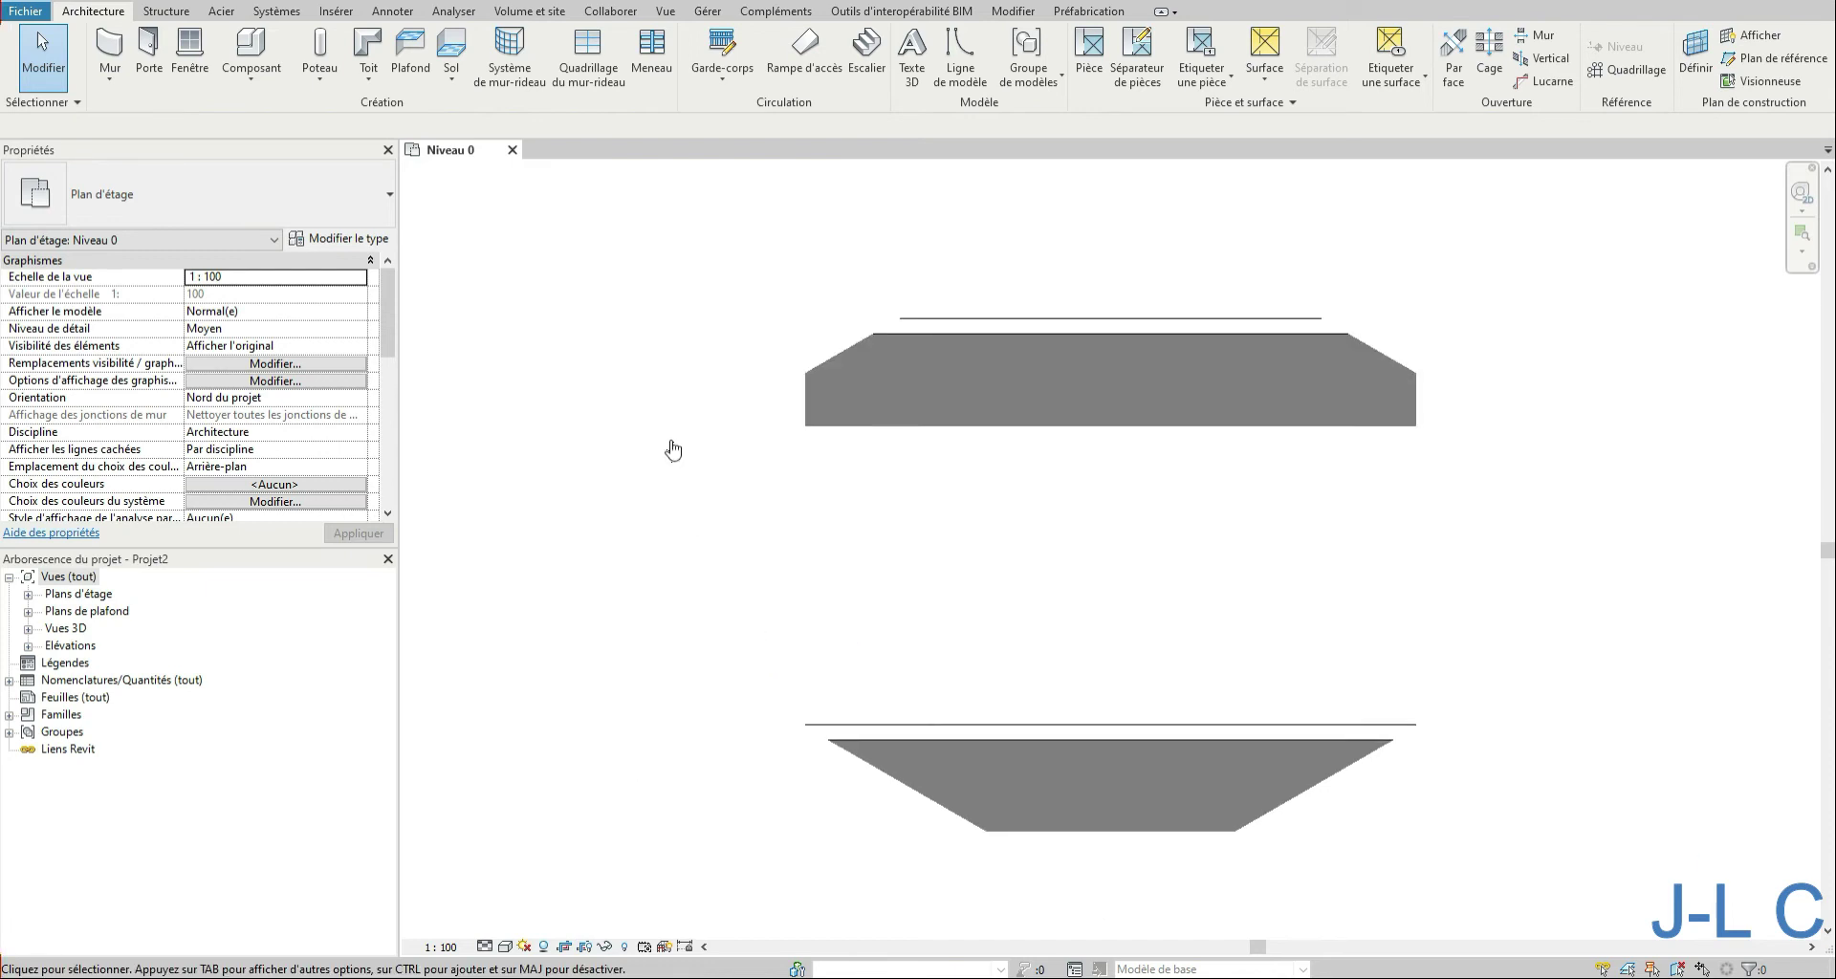
# Step: Switch off the plan's cropping, show the hexagonal crop region's outline and open its sketch for editing
pyautogui.click(564, 948)
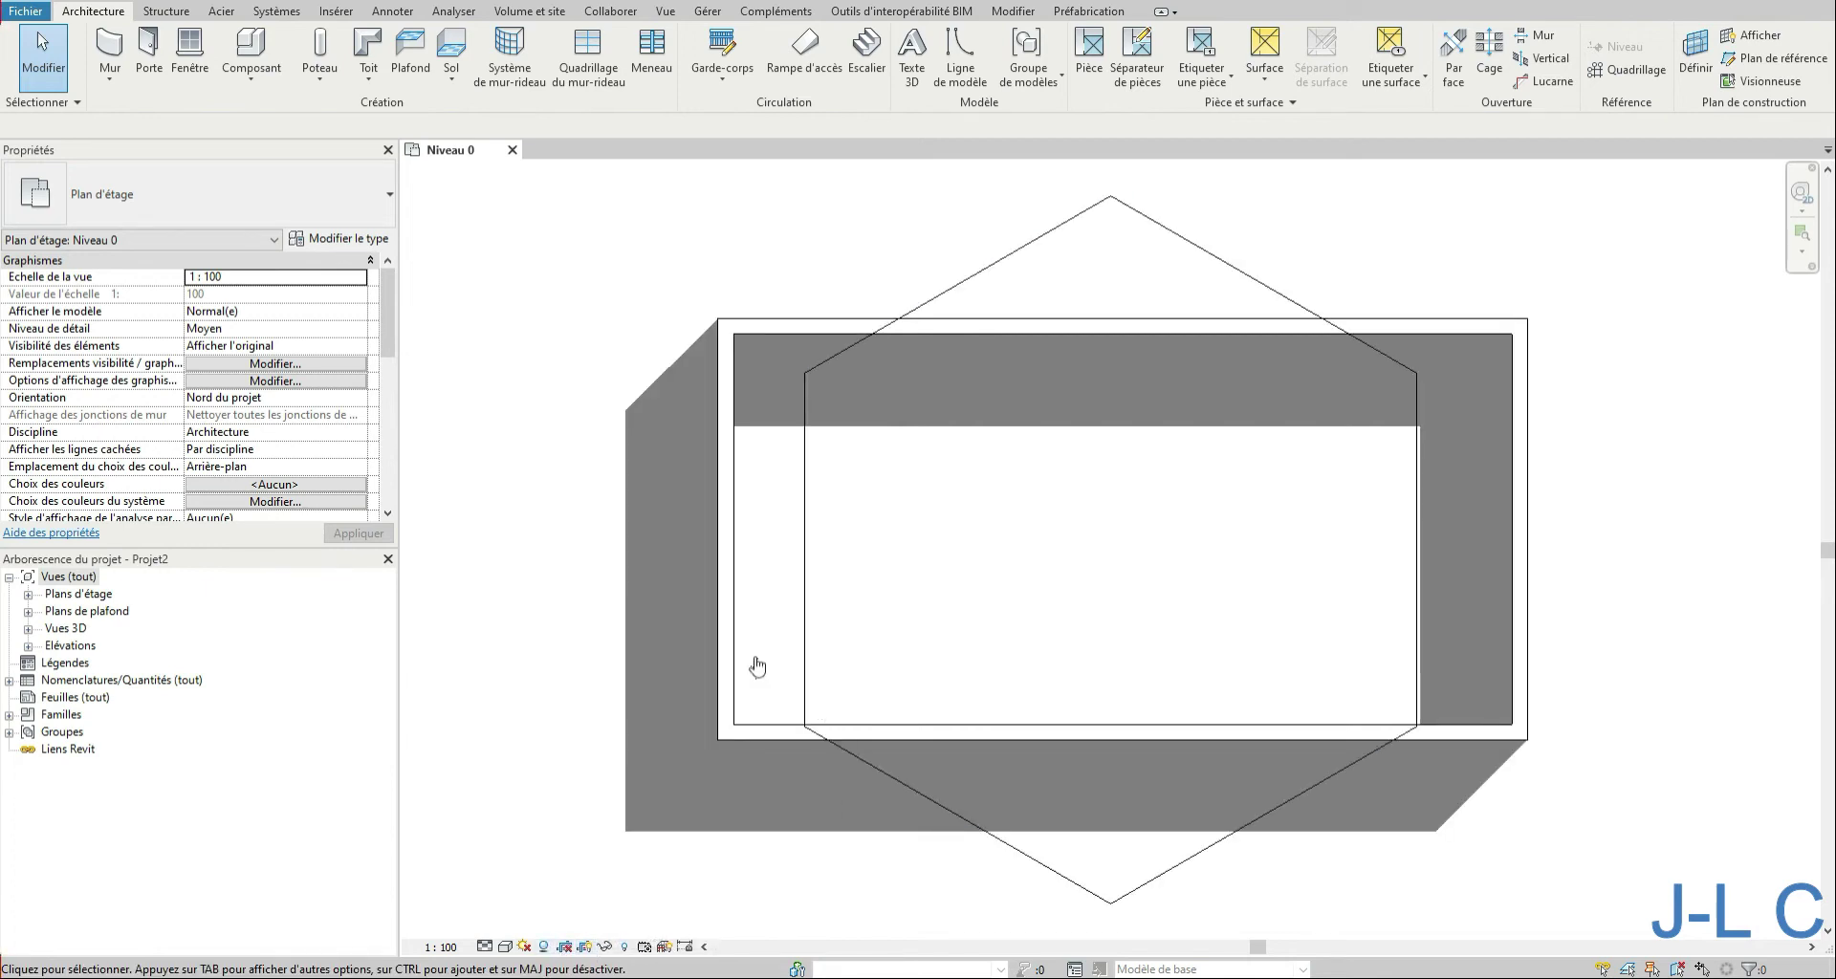
pyautogui.click(806, 647)
pyautogui.click(868, 48)
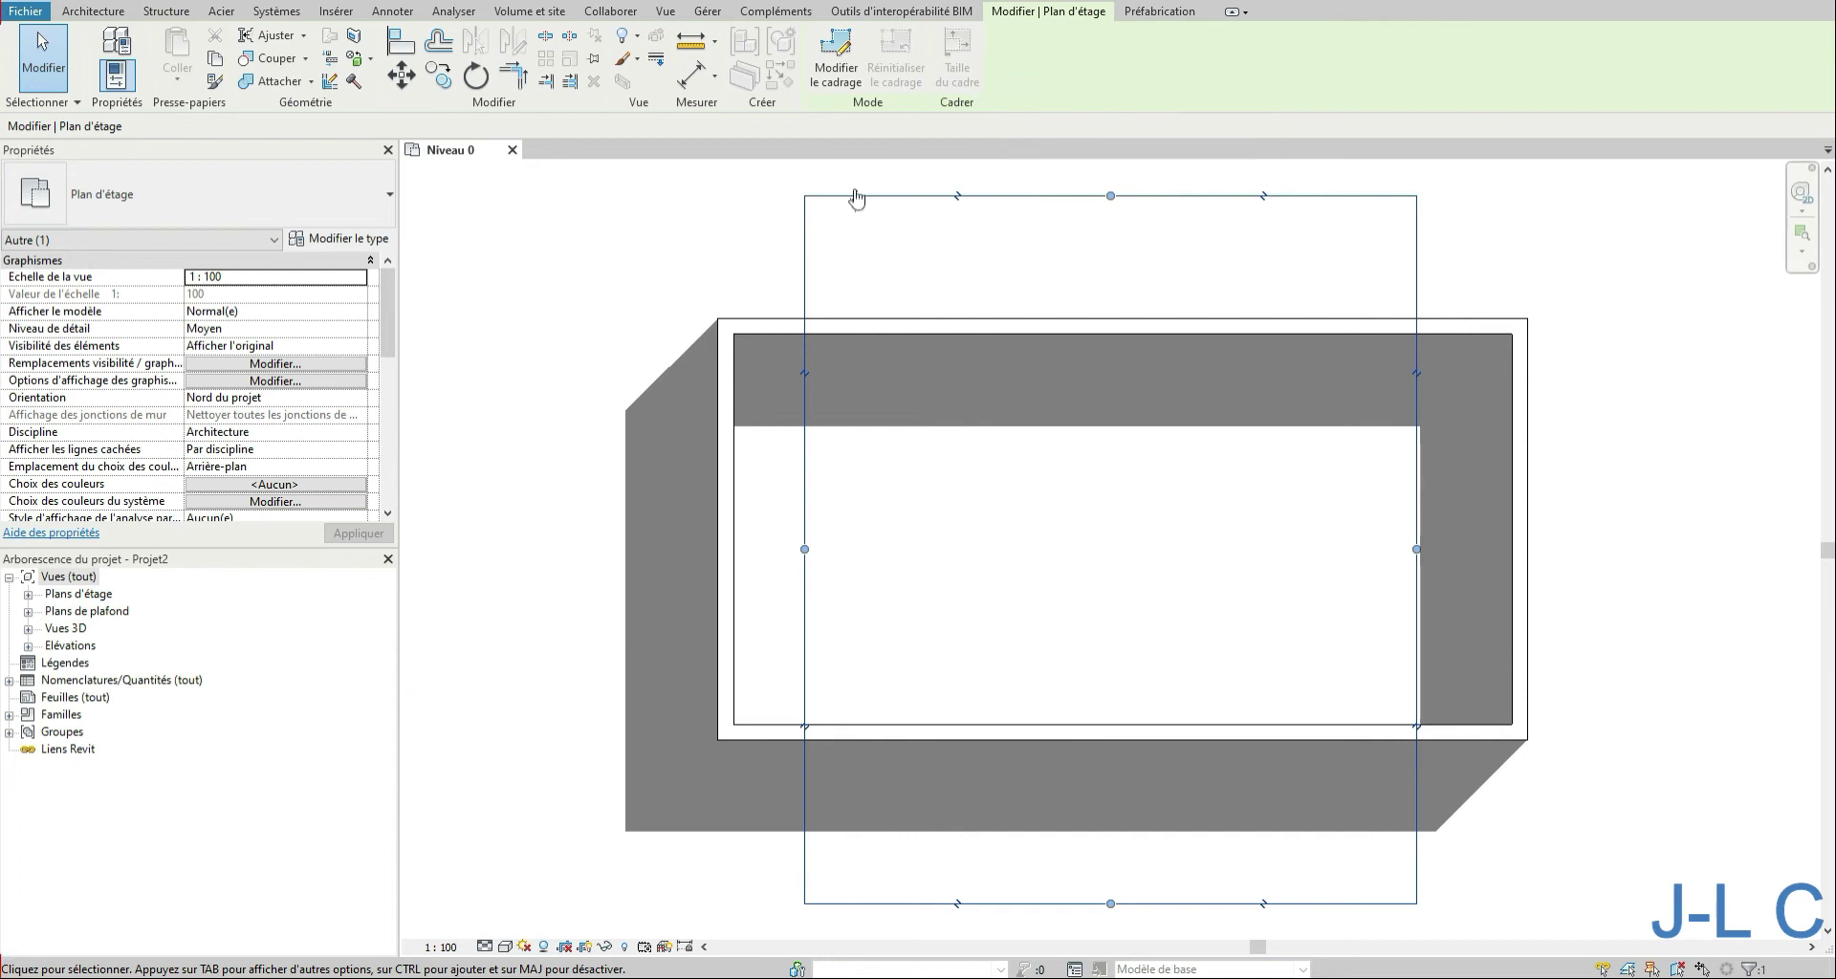
pyautogui.click(840, 53)
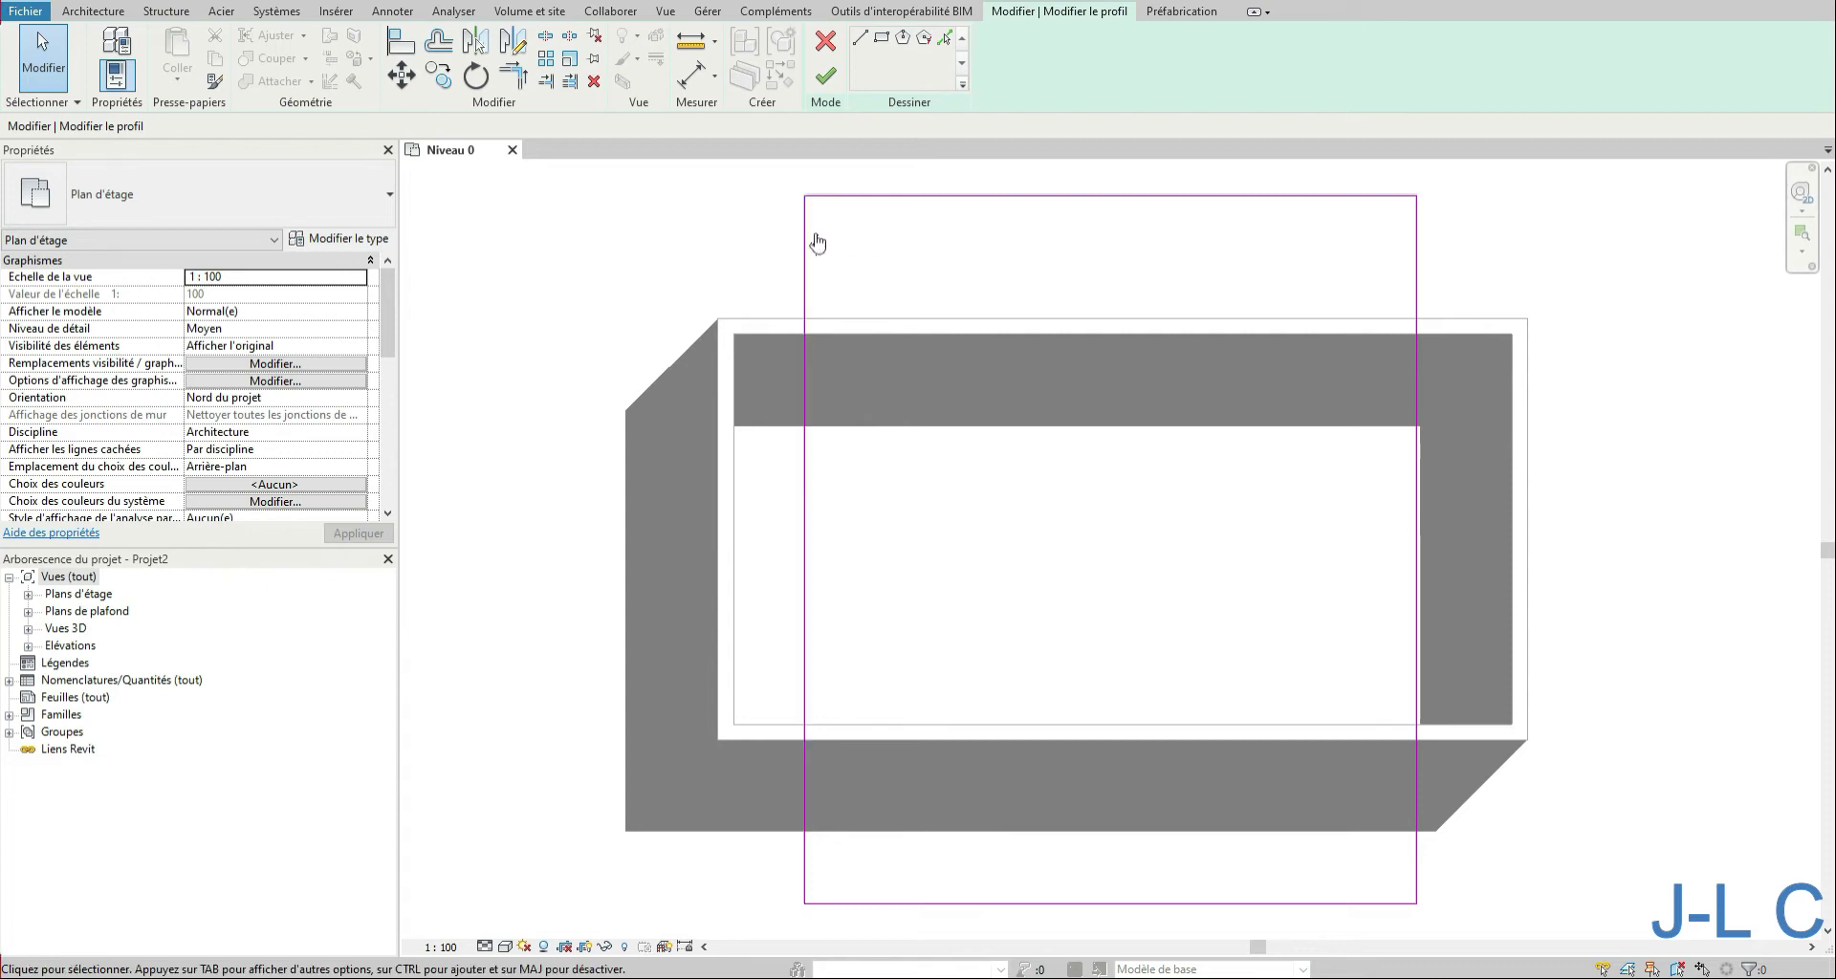
# Step: Delete all boundary lines of the crop region's sketch together
pyautogui.press('Tab')
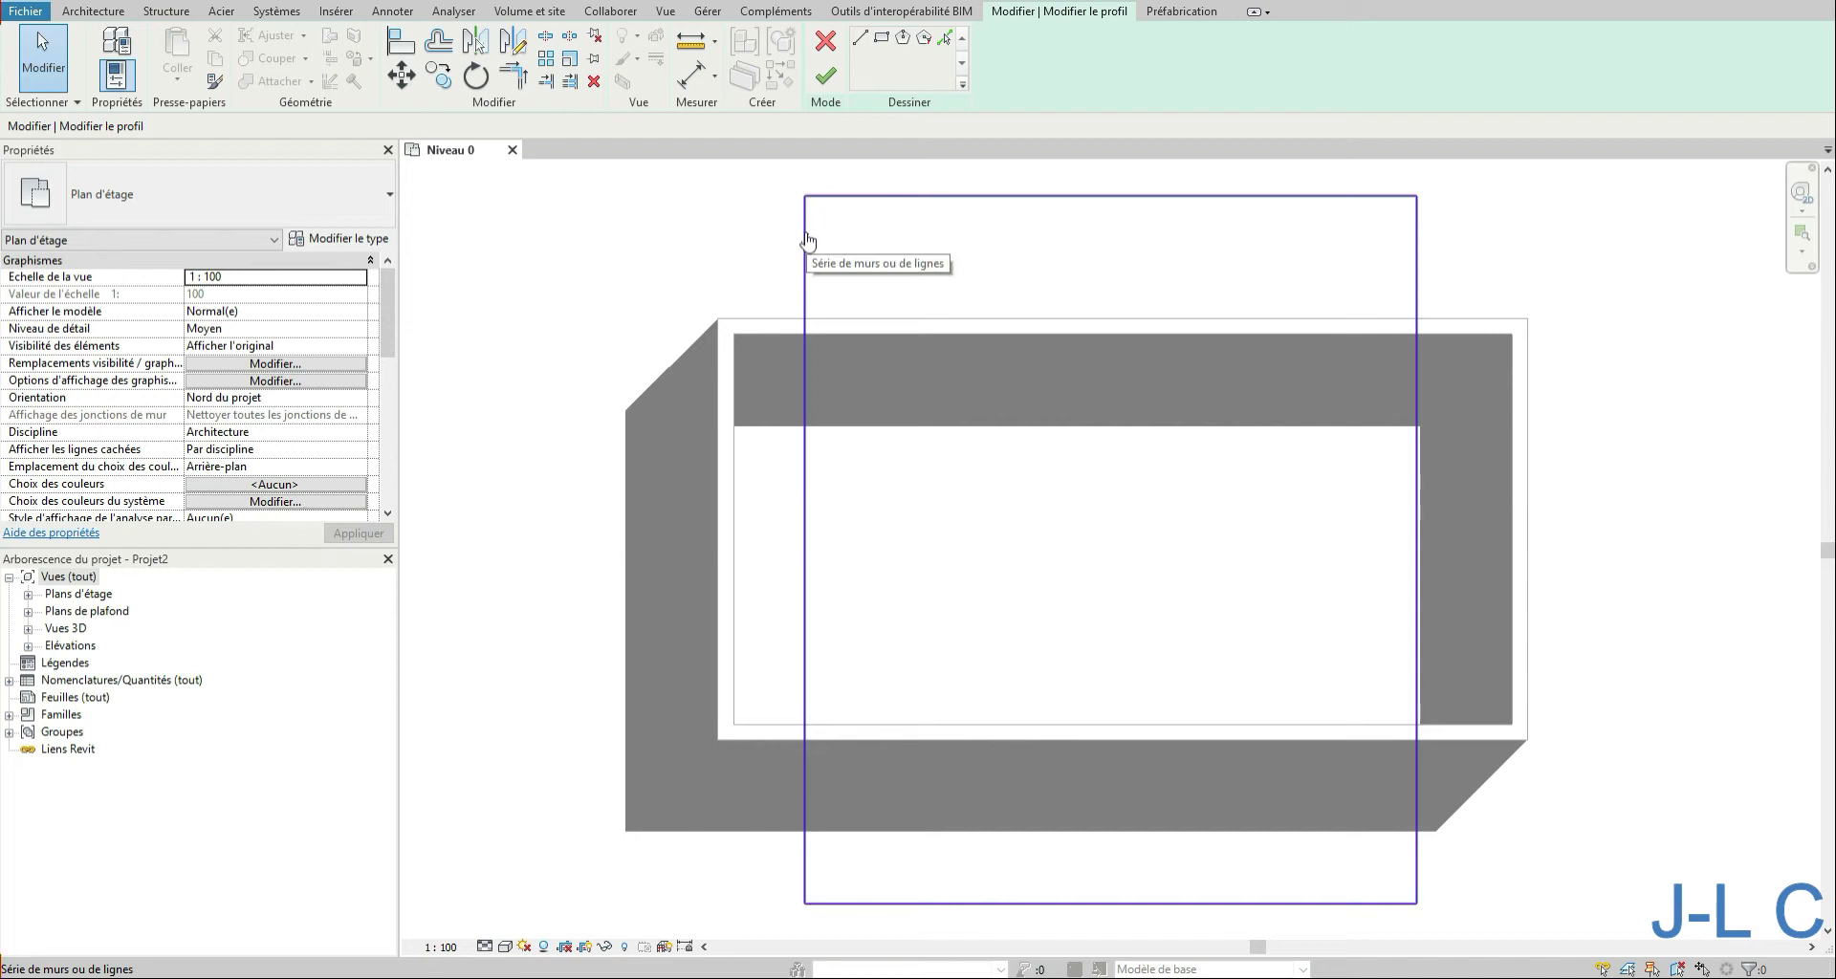
pyautogui.press('d')
pyautogui.press('e')
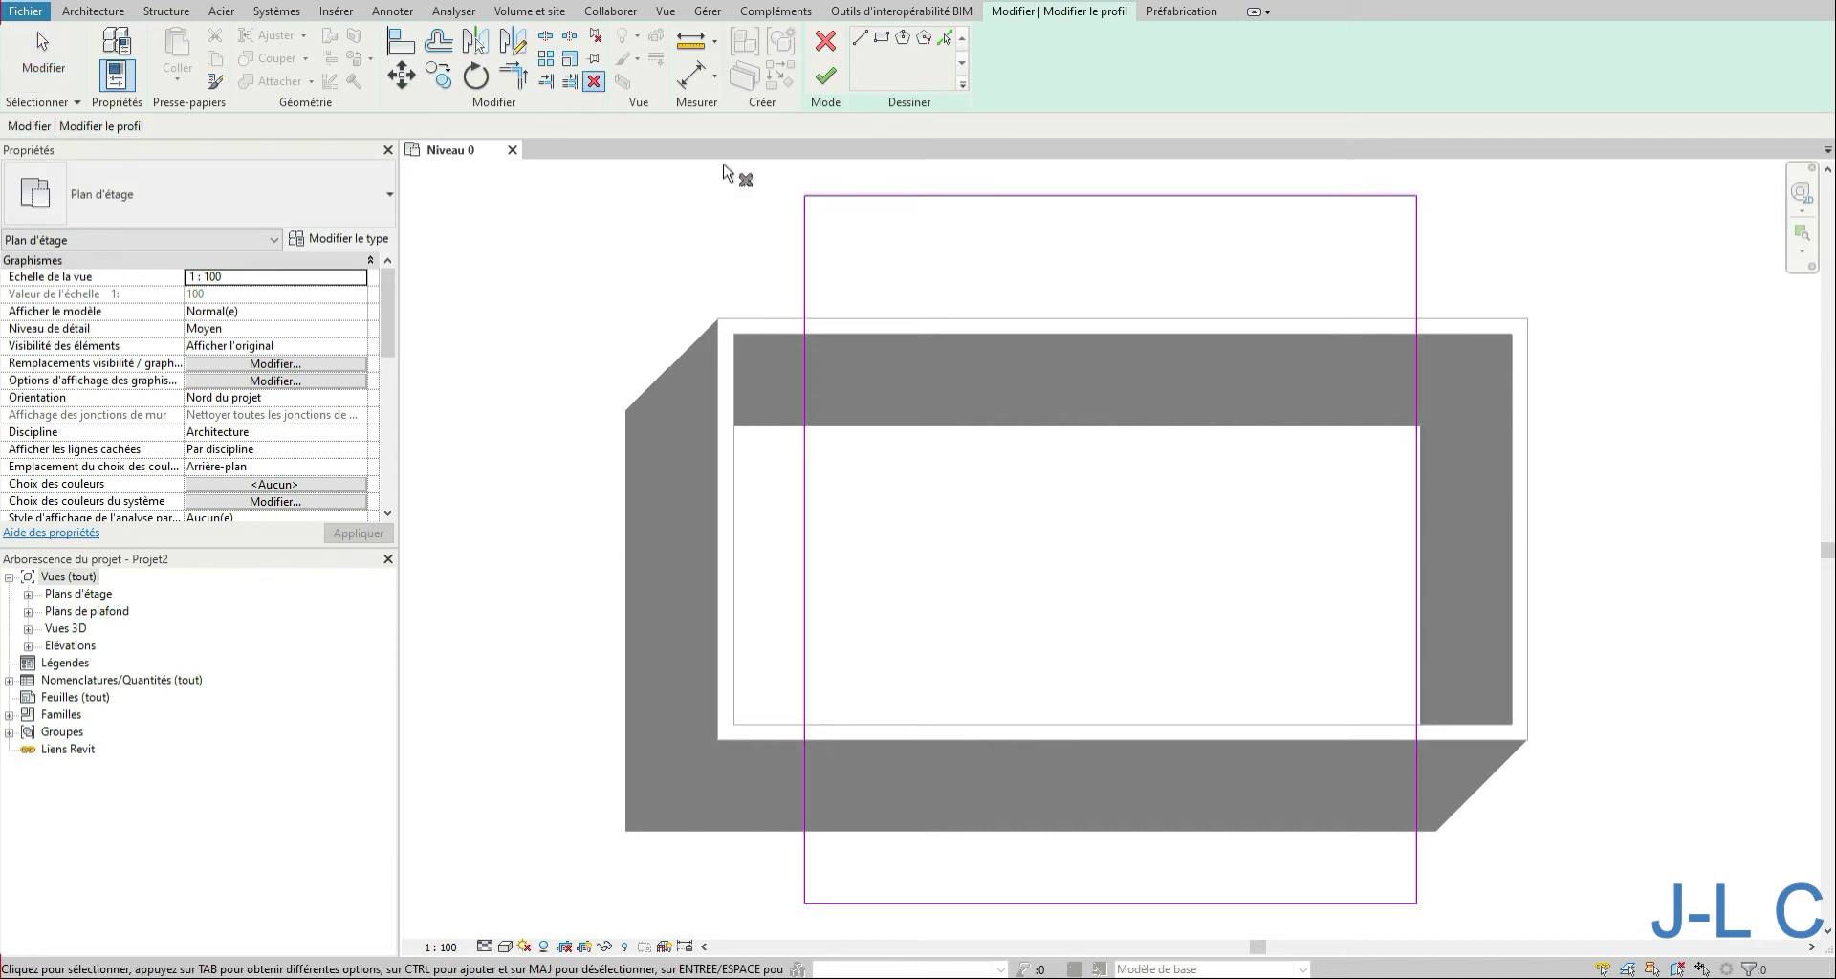
pyautogui.rightClick(795, 182)
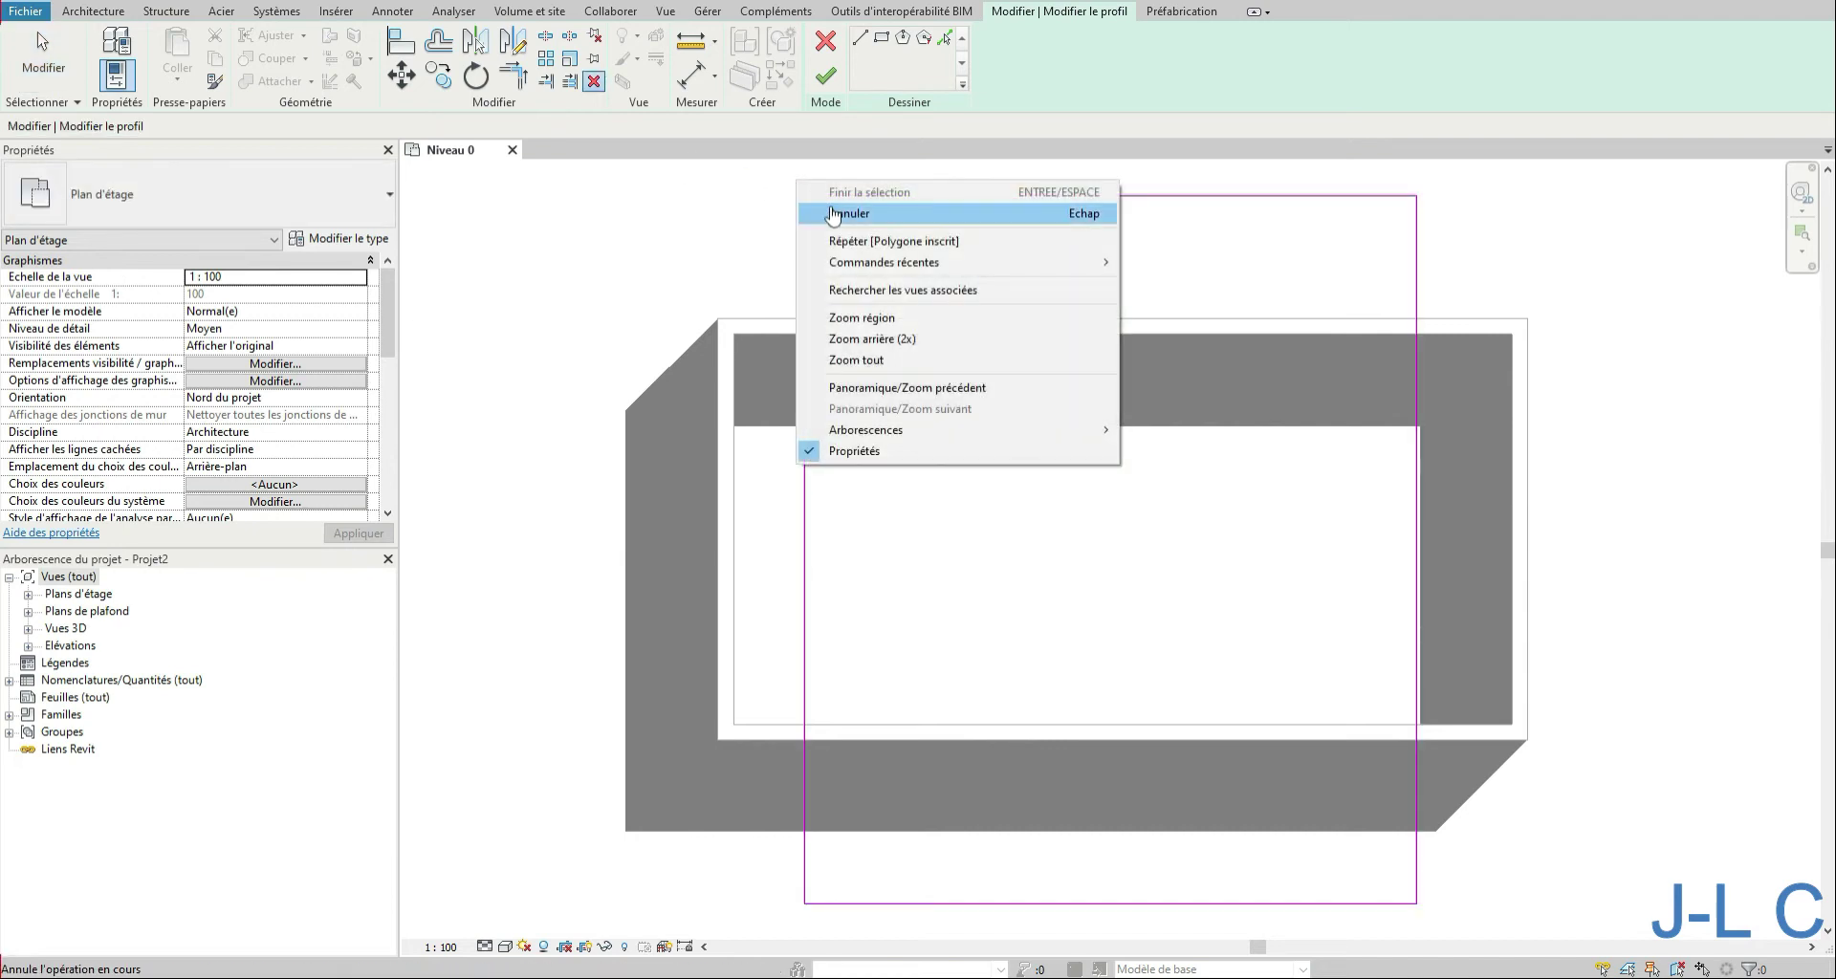
pyautogui.click(827, 214)
pyautogui.moveTo(775, 173)
pyautogui.mouseDown()
pyautogui.moveTo(1402, 853)
pyautogui.moveTo(1497, 921)
pyautogui.mouseUp()
pyautogui.click(1497, 921)
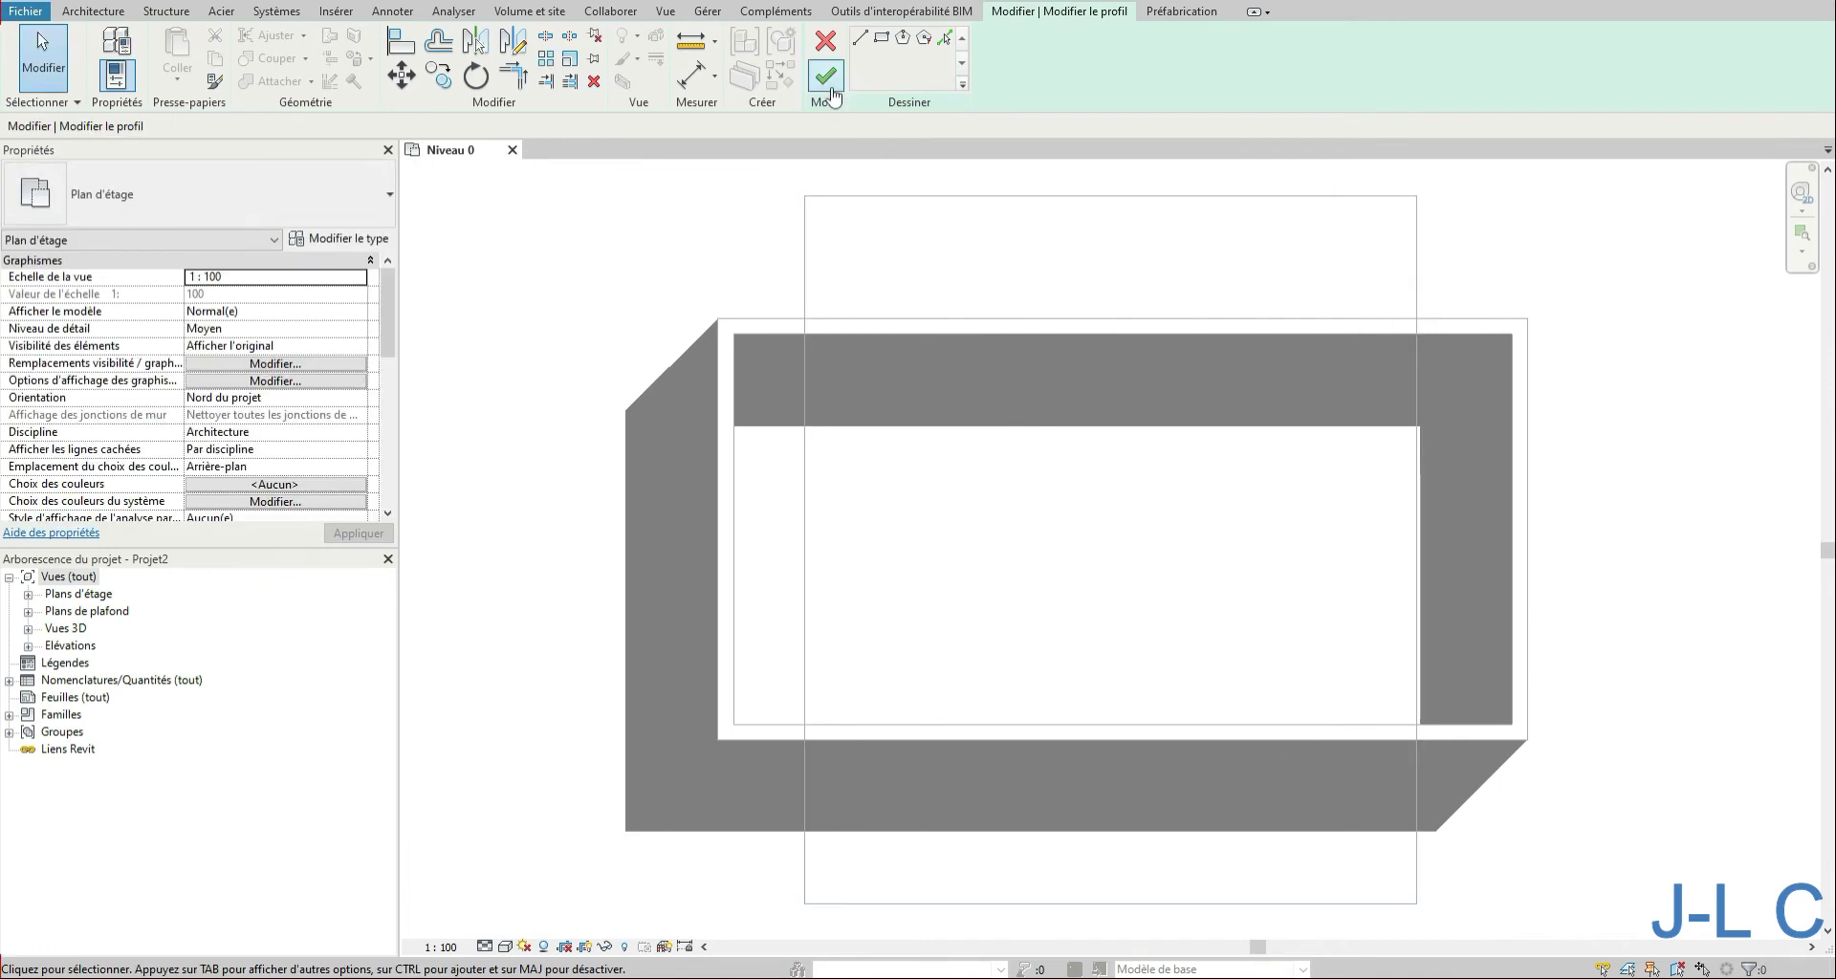
# Step: Draw a rectangular crop boundary between opposite outer corners of the building's walls and finish the sketch
pyautogui.click(881, 41)
pyautogui.click(718, 319)
pyautogui.click(1527, 740)
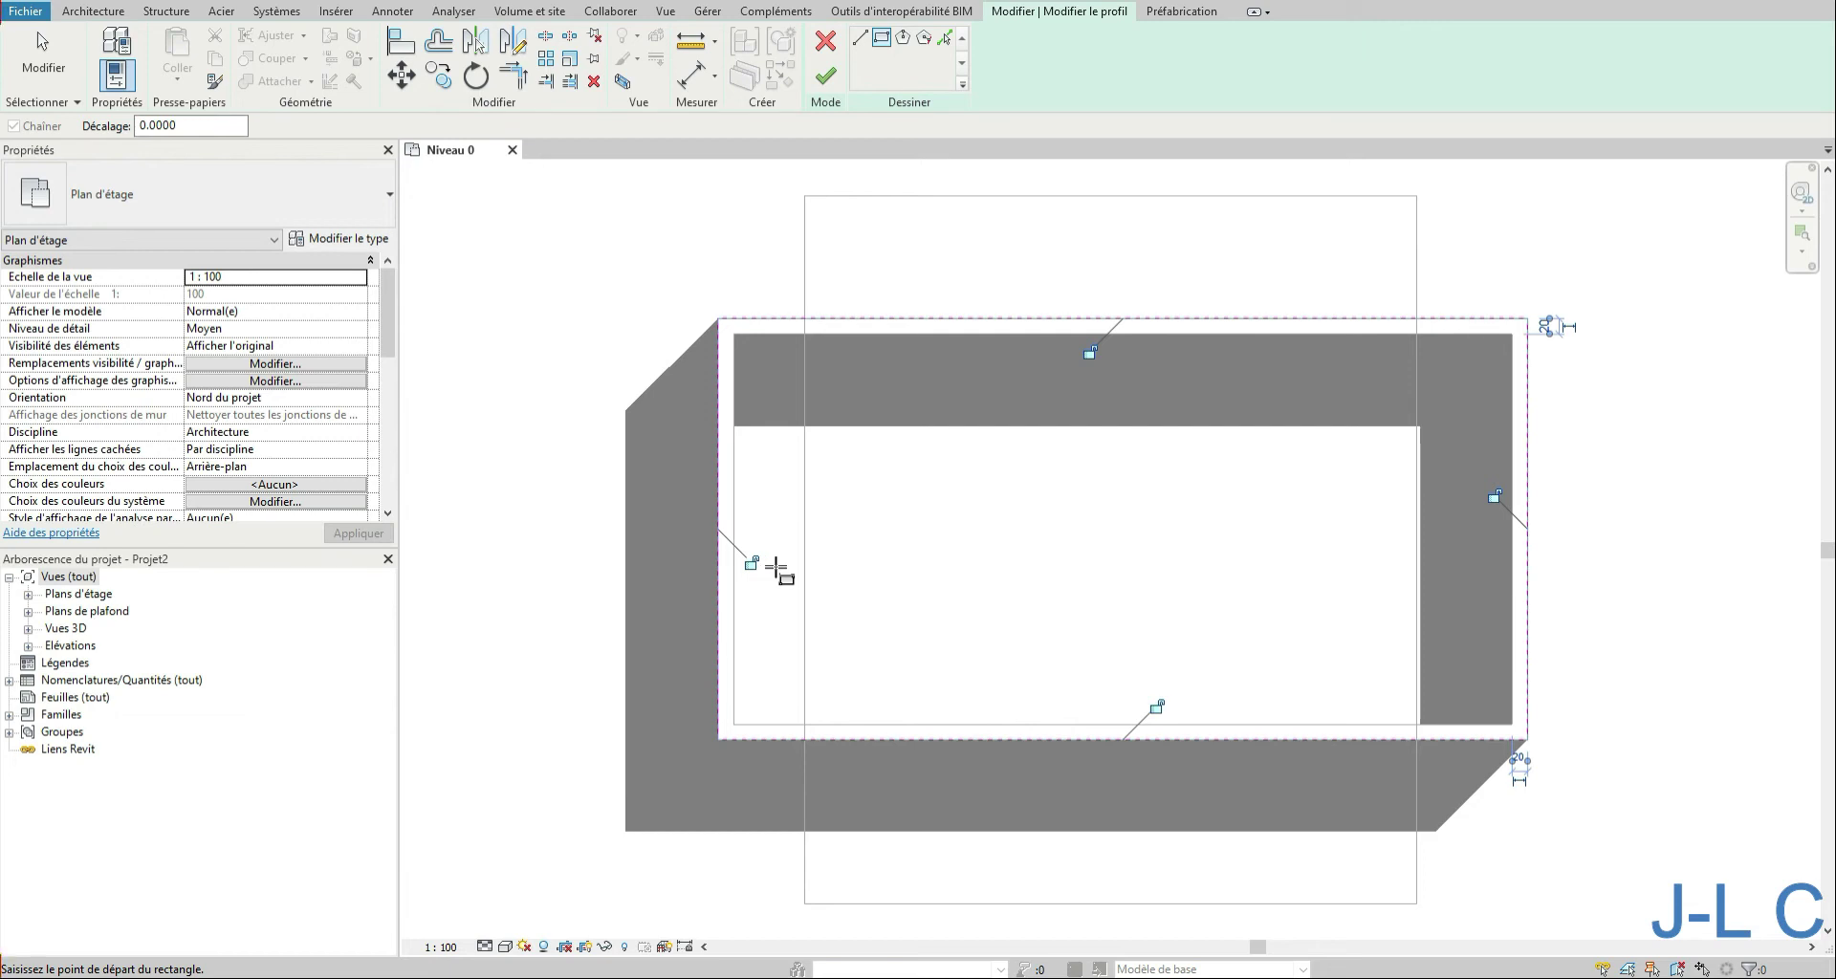
pyautogui.click(826, 76)
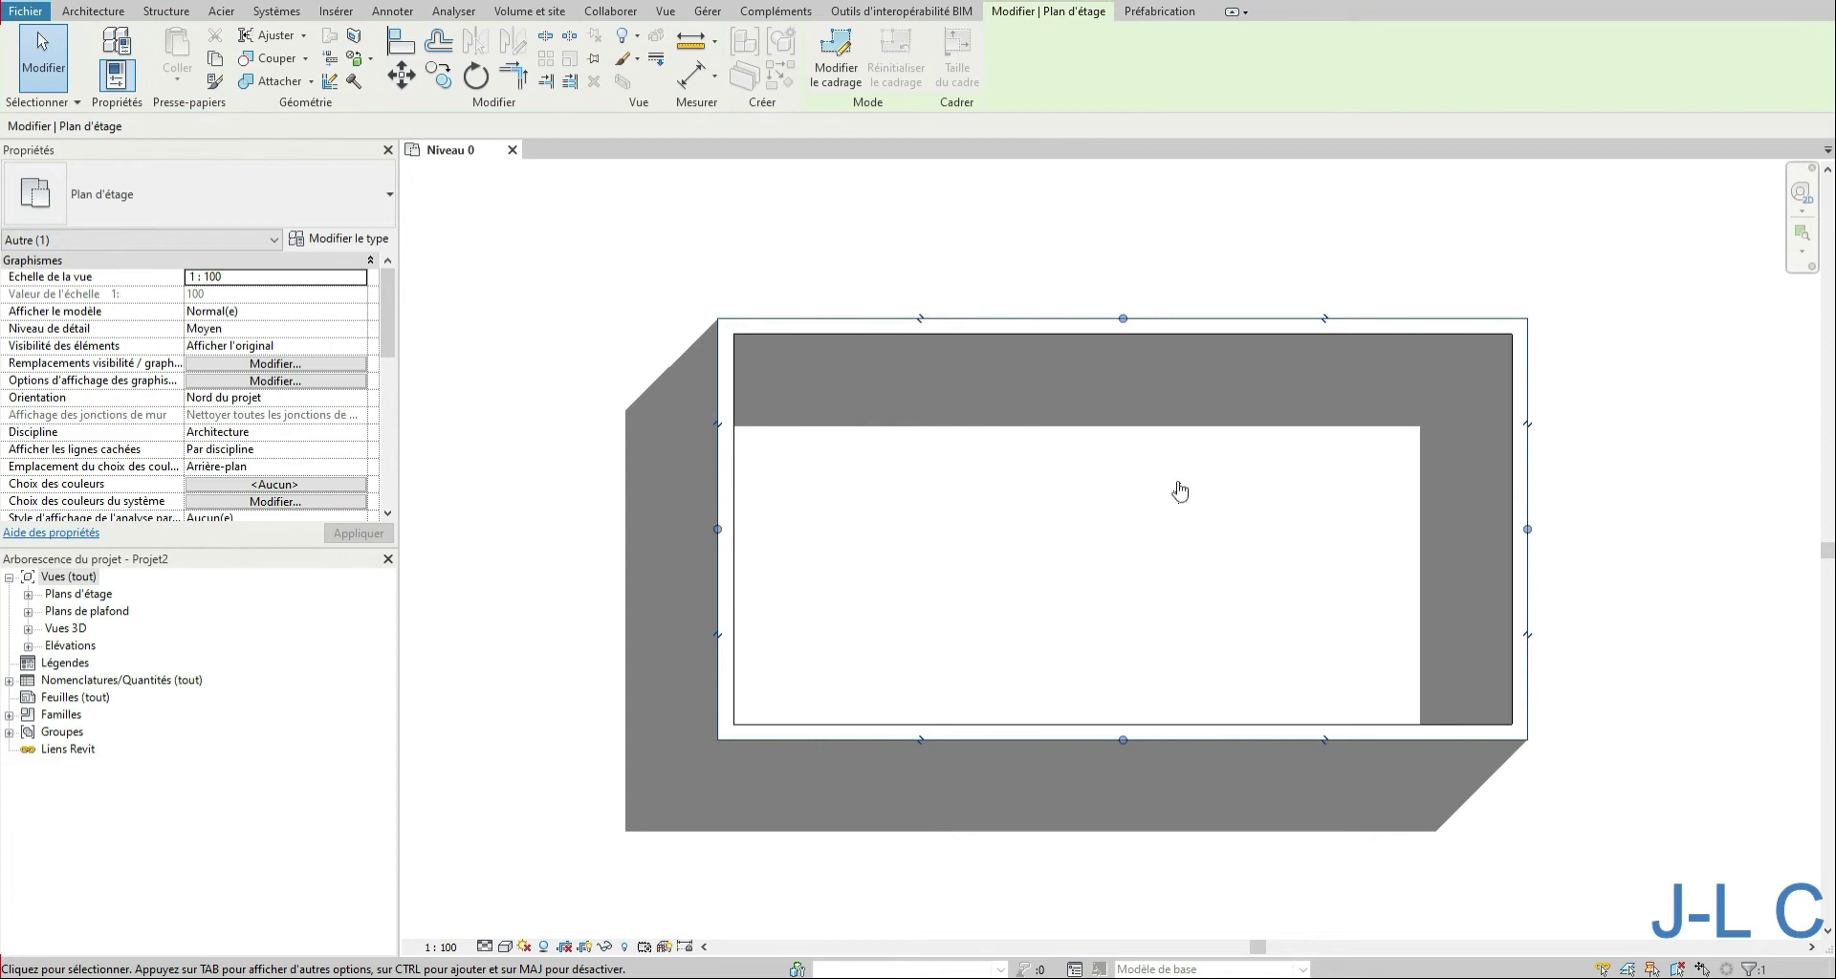
pyautogui.scroll(-1, 1142, 658)
pyautogui.moveTo(1176, 665); pyautogui.dragTo(1189, 649, button='middle')
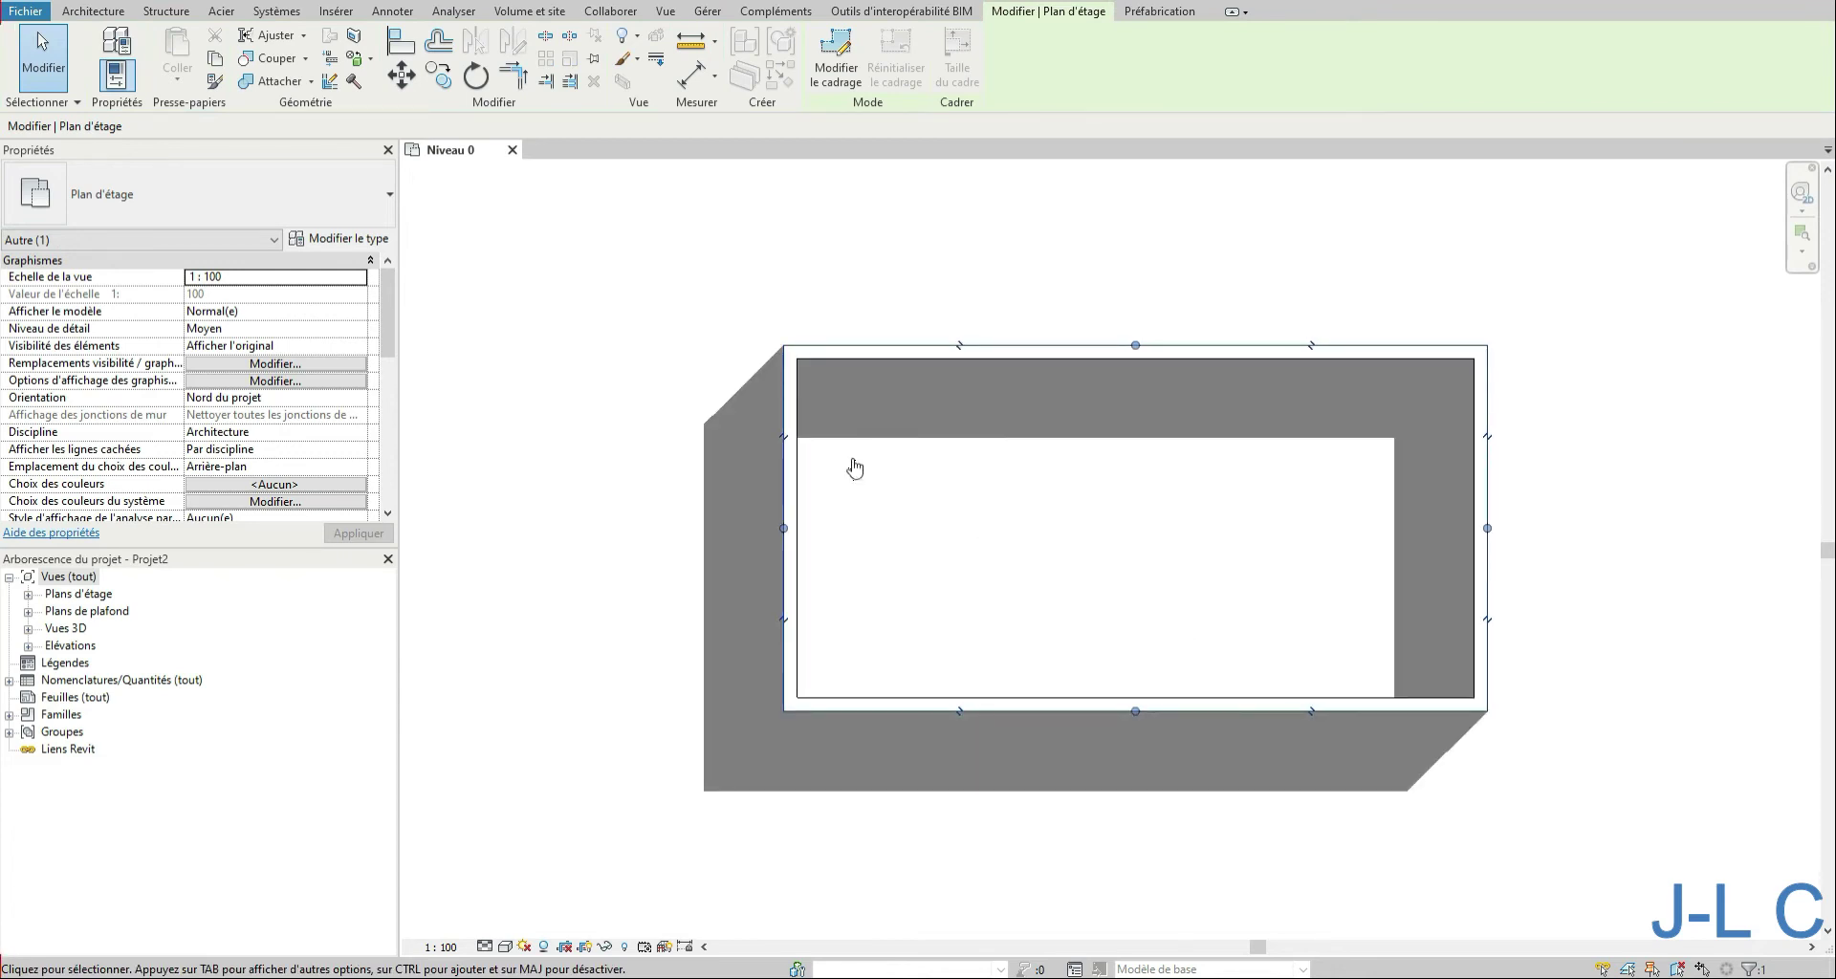
pyautogui.click(734, 289)
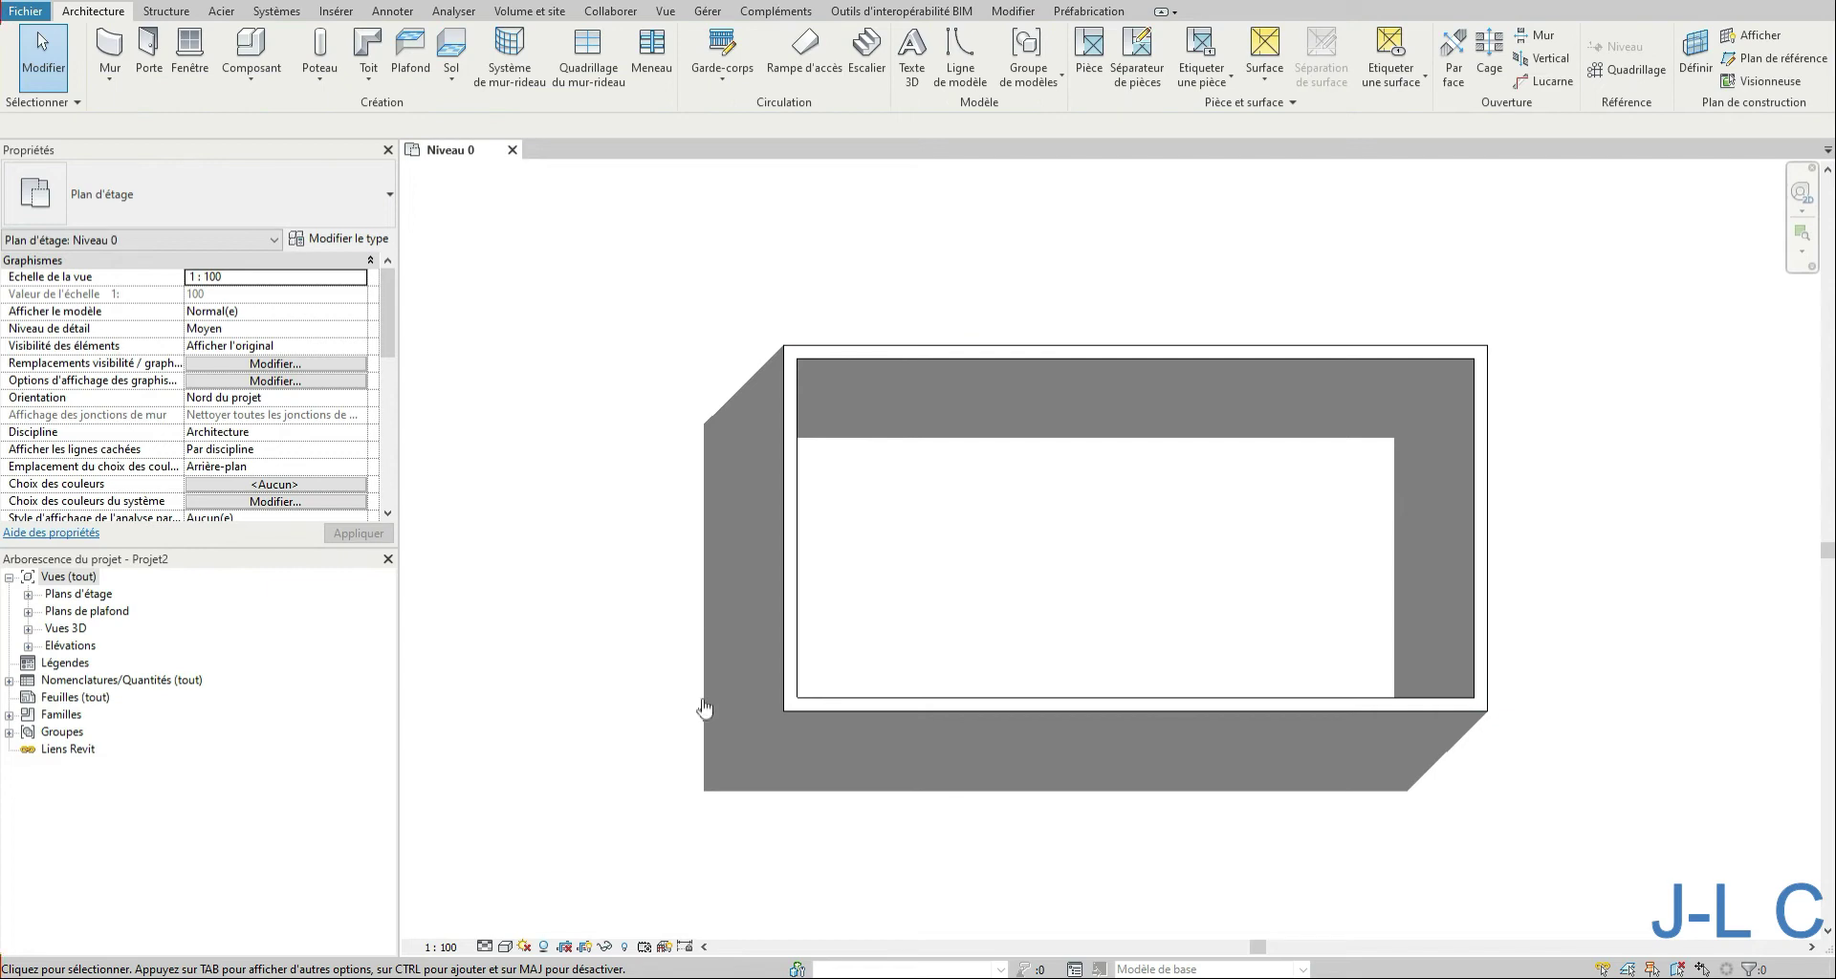
# Step: Switch the plan's cropping on with the new rectangular boundary and fit the cropped plan in the window
pyautogui.rightClick(714, 791)
pyautogui.click(815, 686)
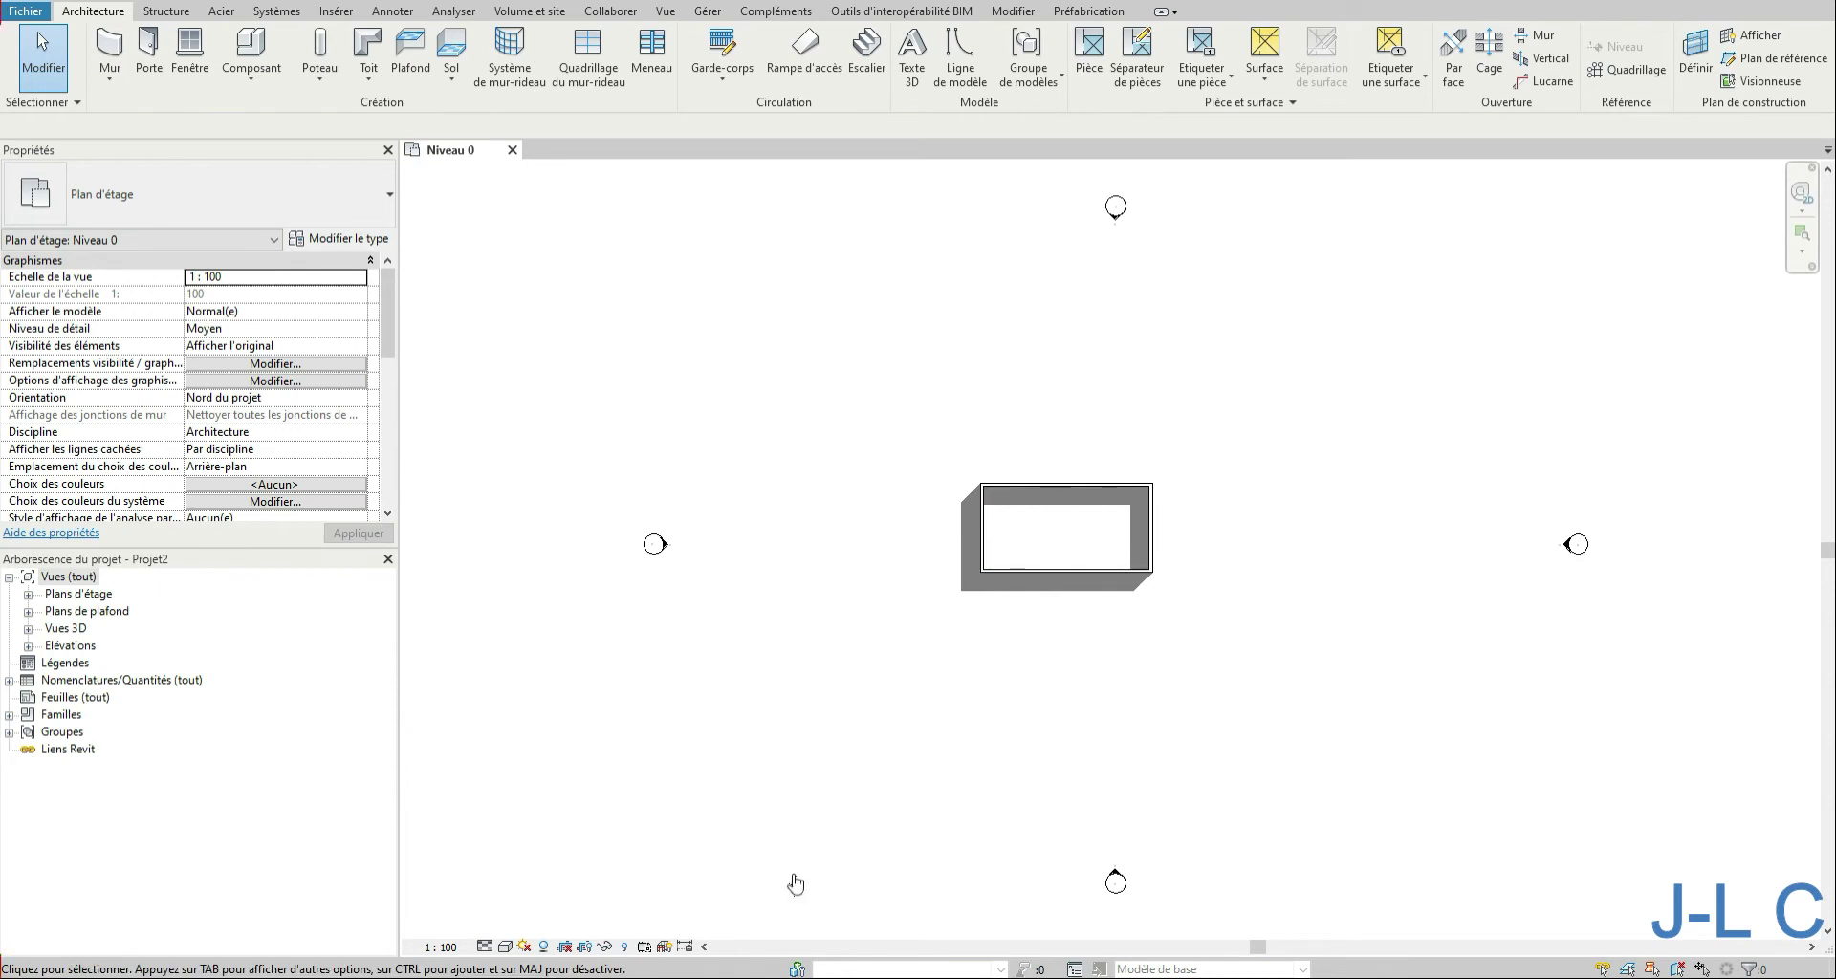
pyautogui.click(565, 948)
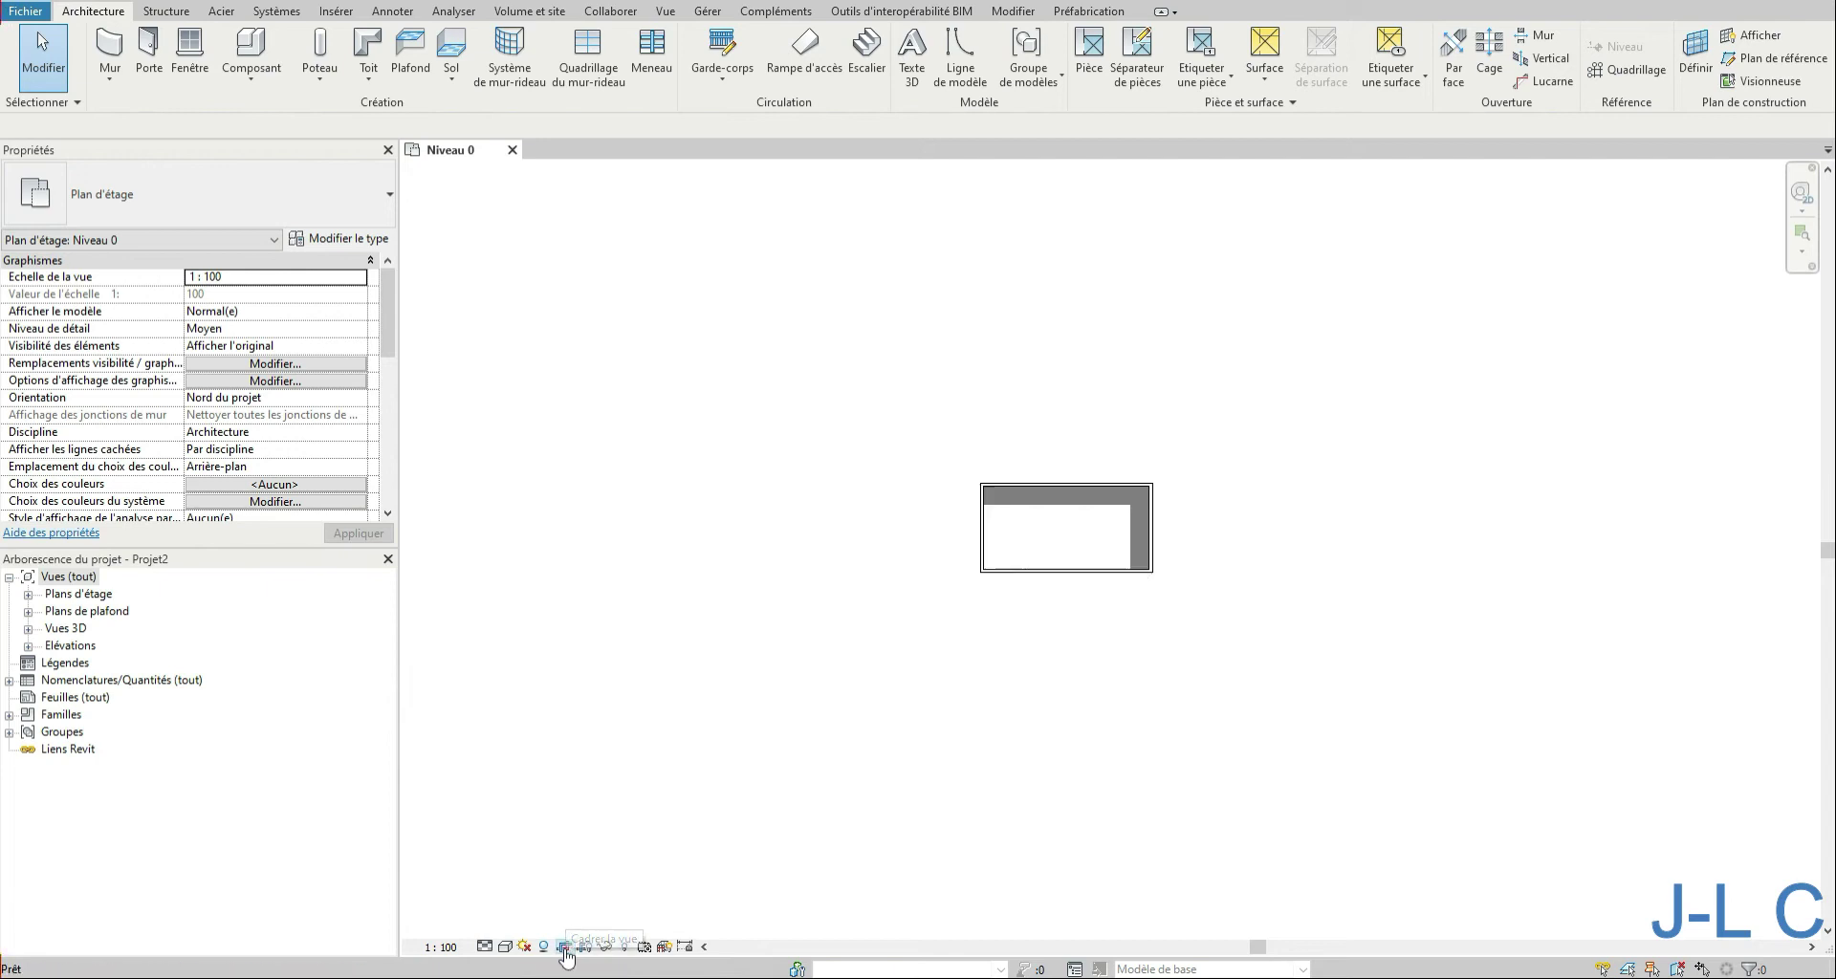
pyautogui.rightClick(1516, 496)
pyautogui.click(1623, 683)
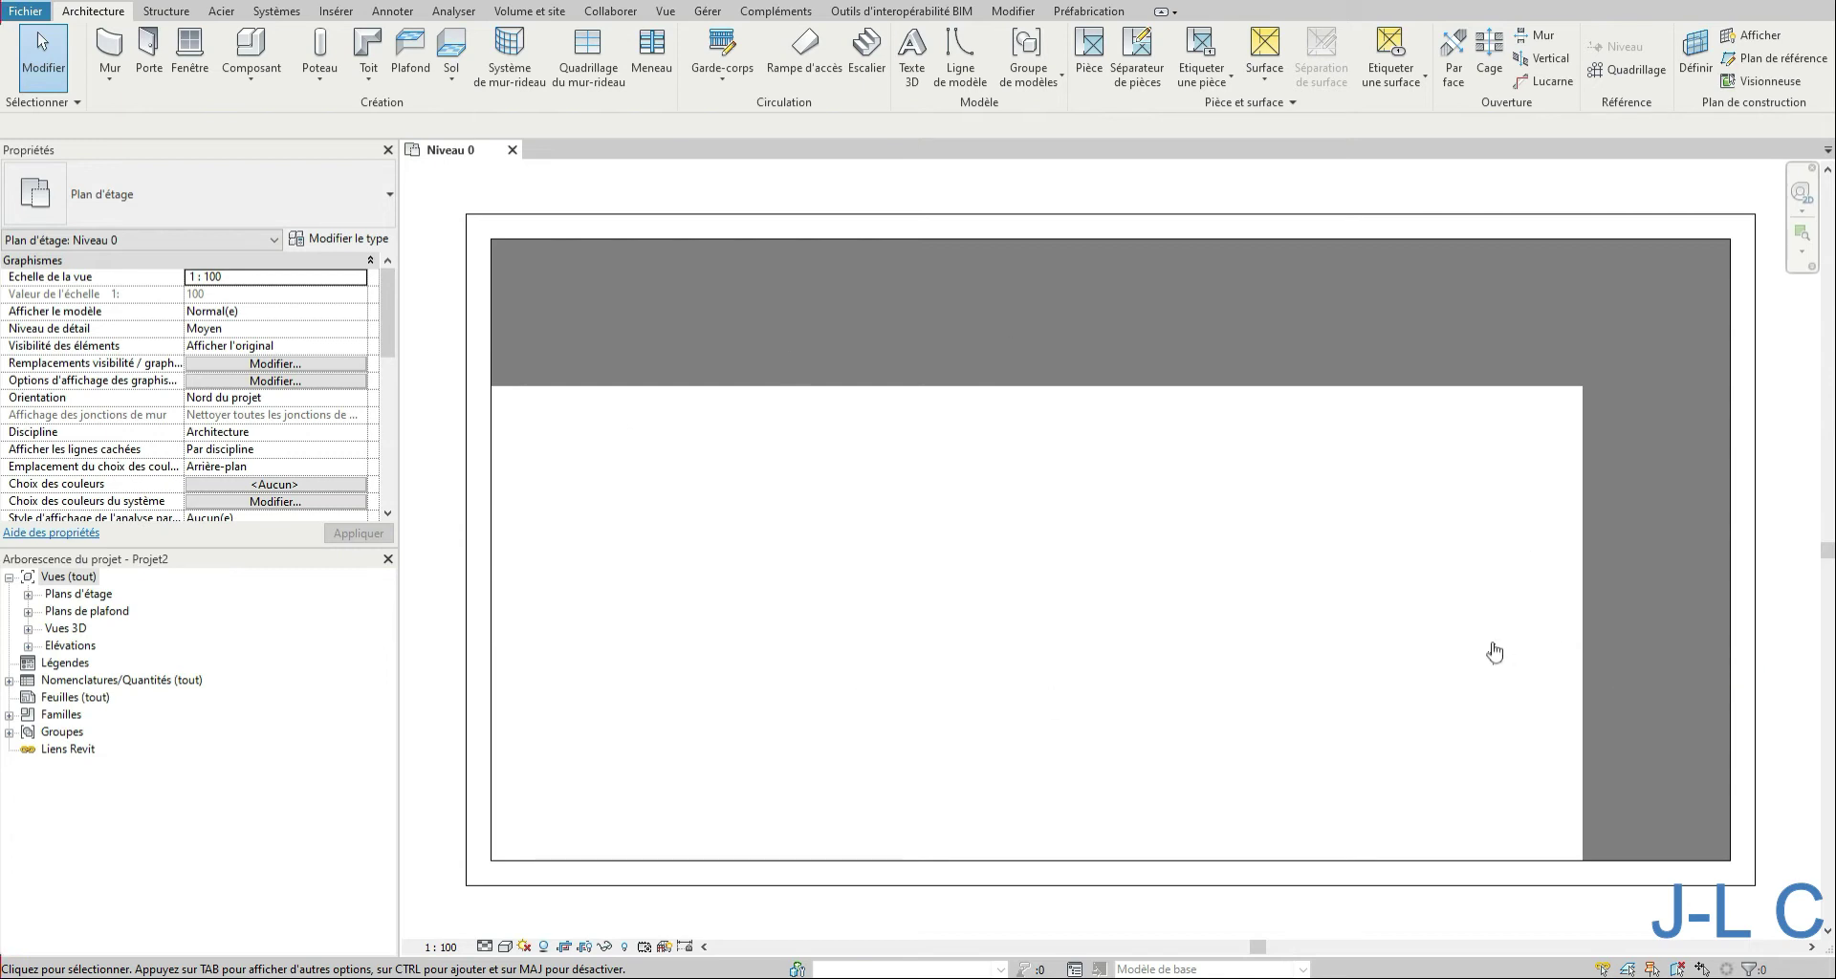
pyautogui.scroll(-4, 1052, 445)
pyautogui.moveTo(1184, 485); pyautogui.dragTo(1136, 495, button='middle')
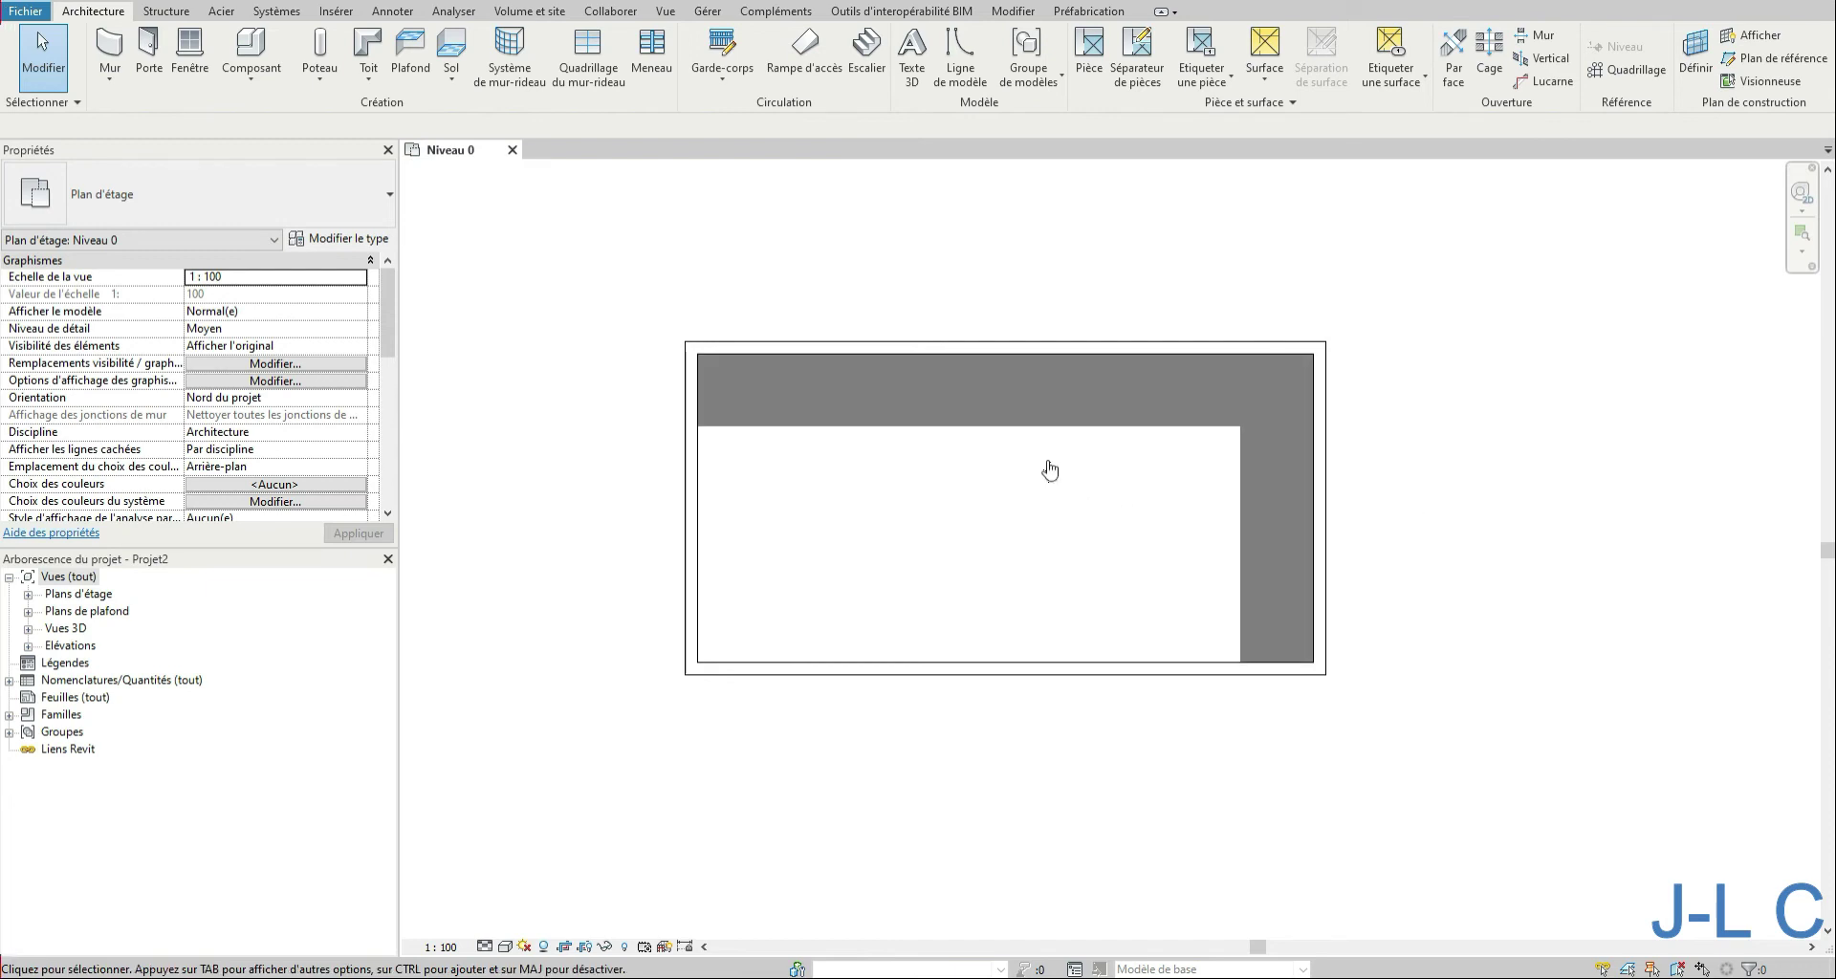
# Step: Draw three vertical reference planes across the building, each extending past its upper and lower walls
pyautogui.click(1774, 58)
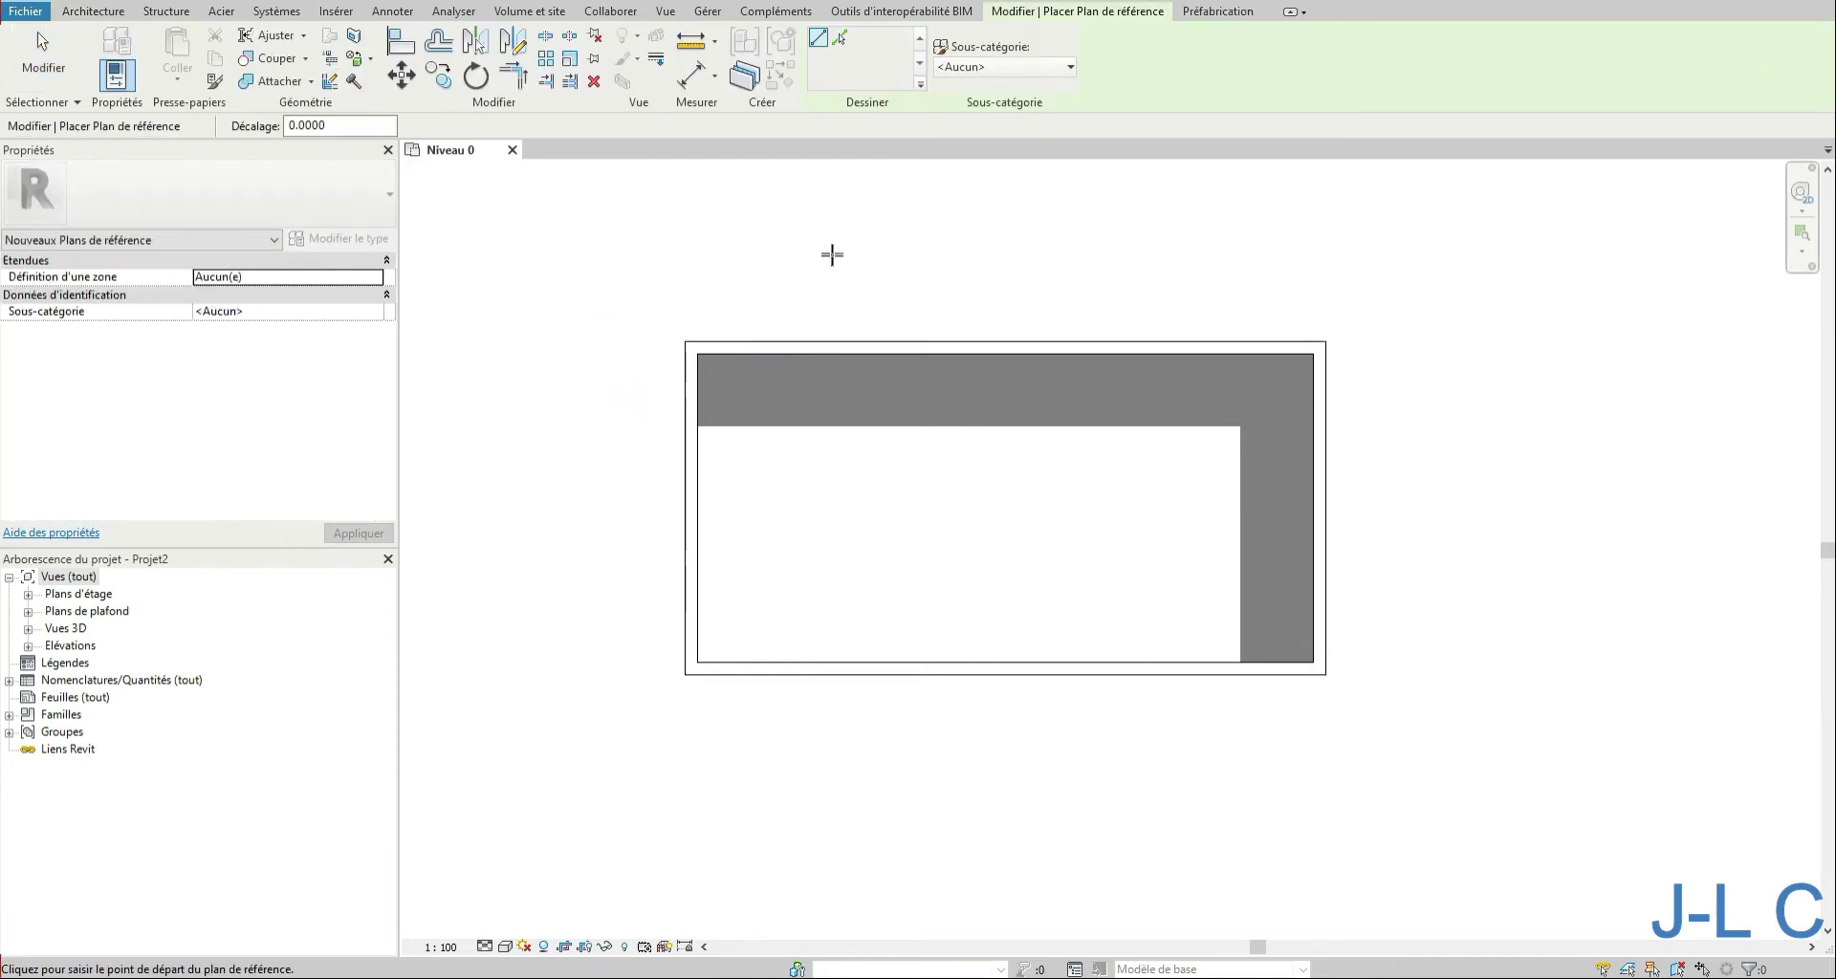
pyautogui.click(832, 250)
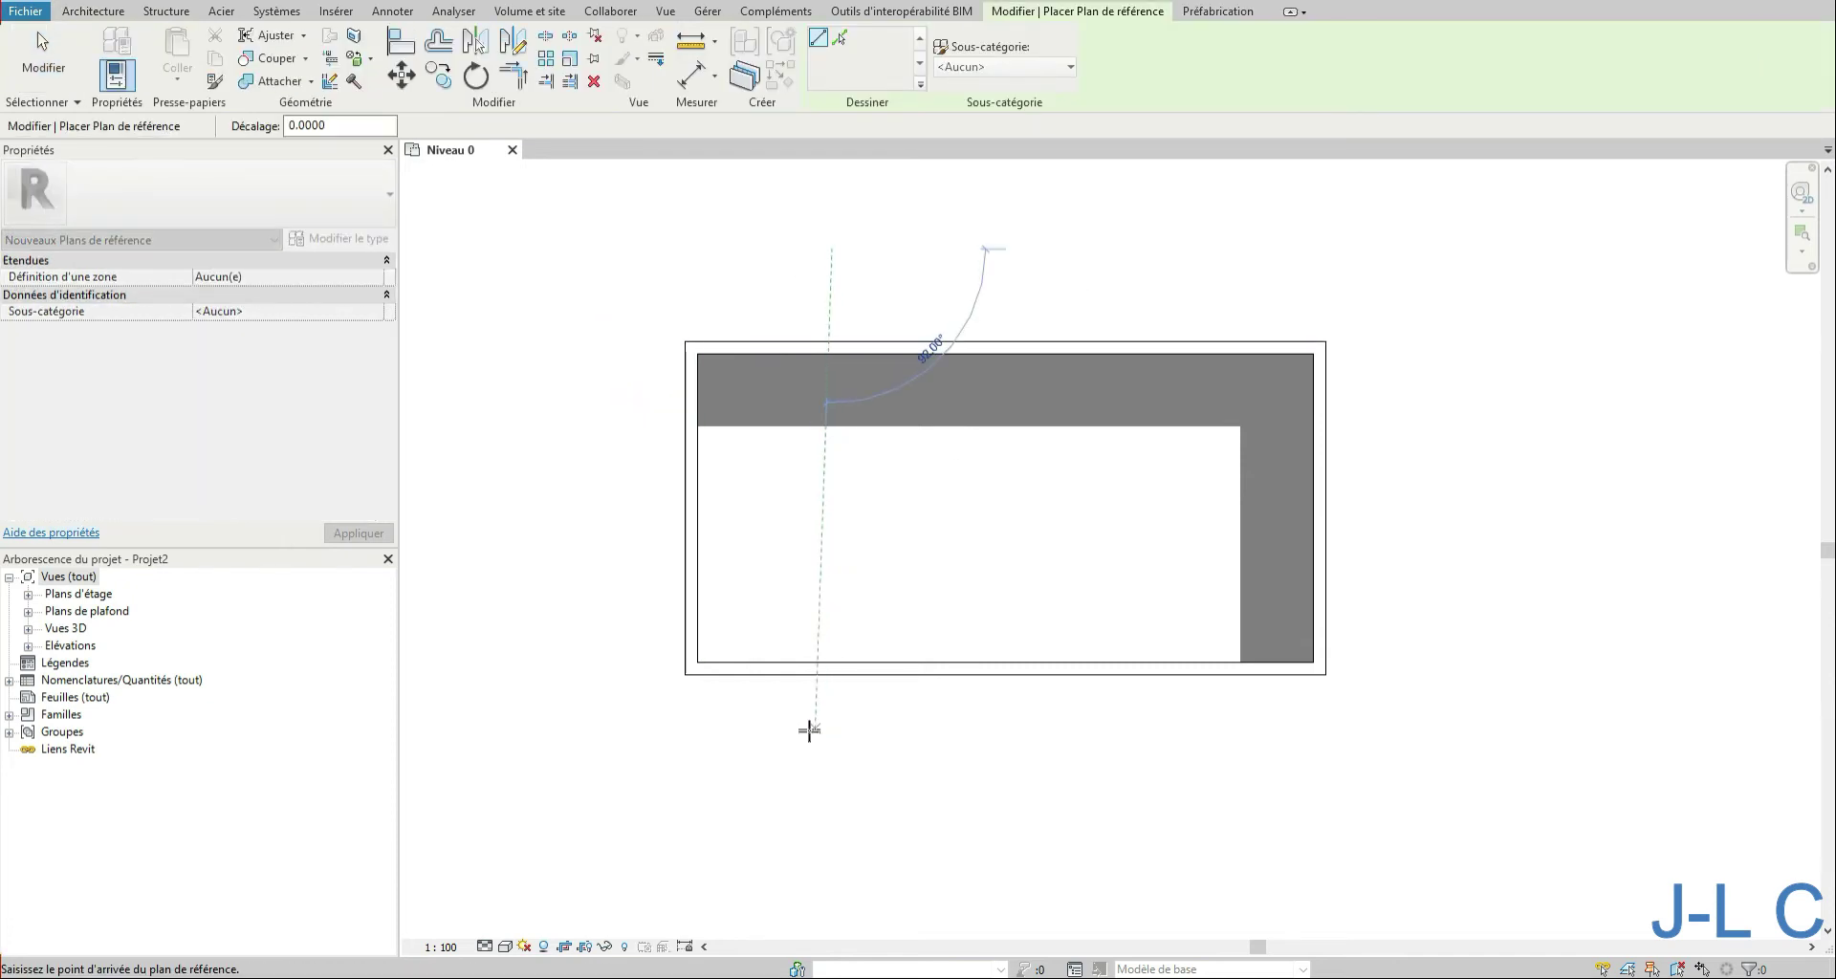
pyautogui.click(832, 737)
pyautogui.click(982, 250)
pyautogui.click(984, 752)
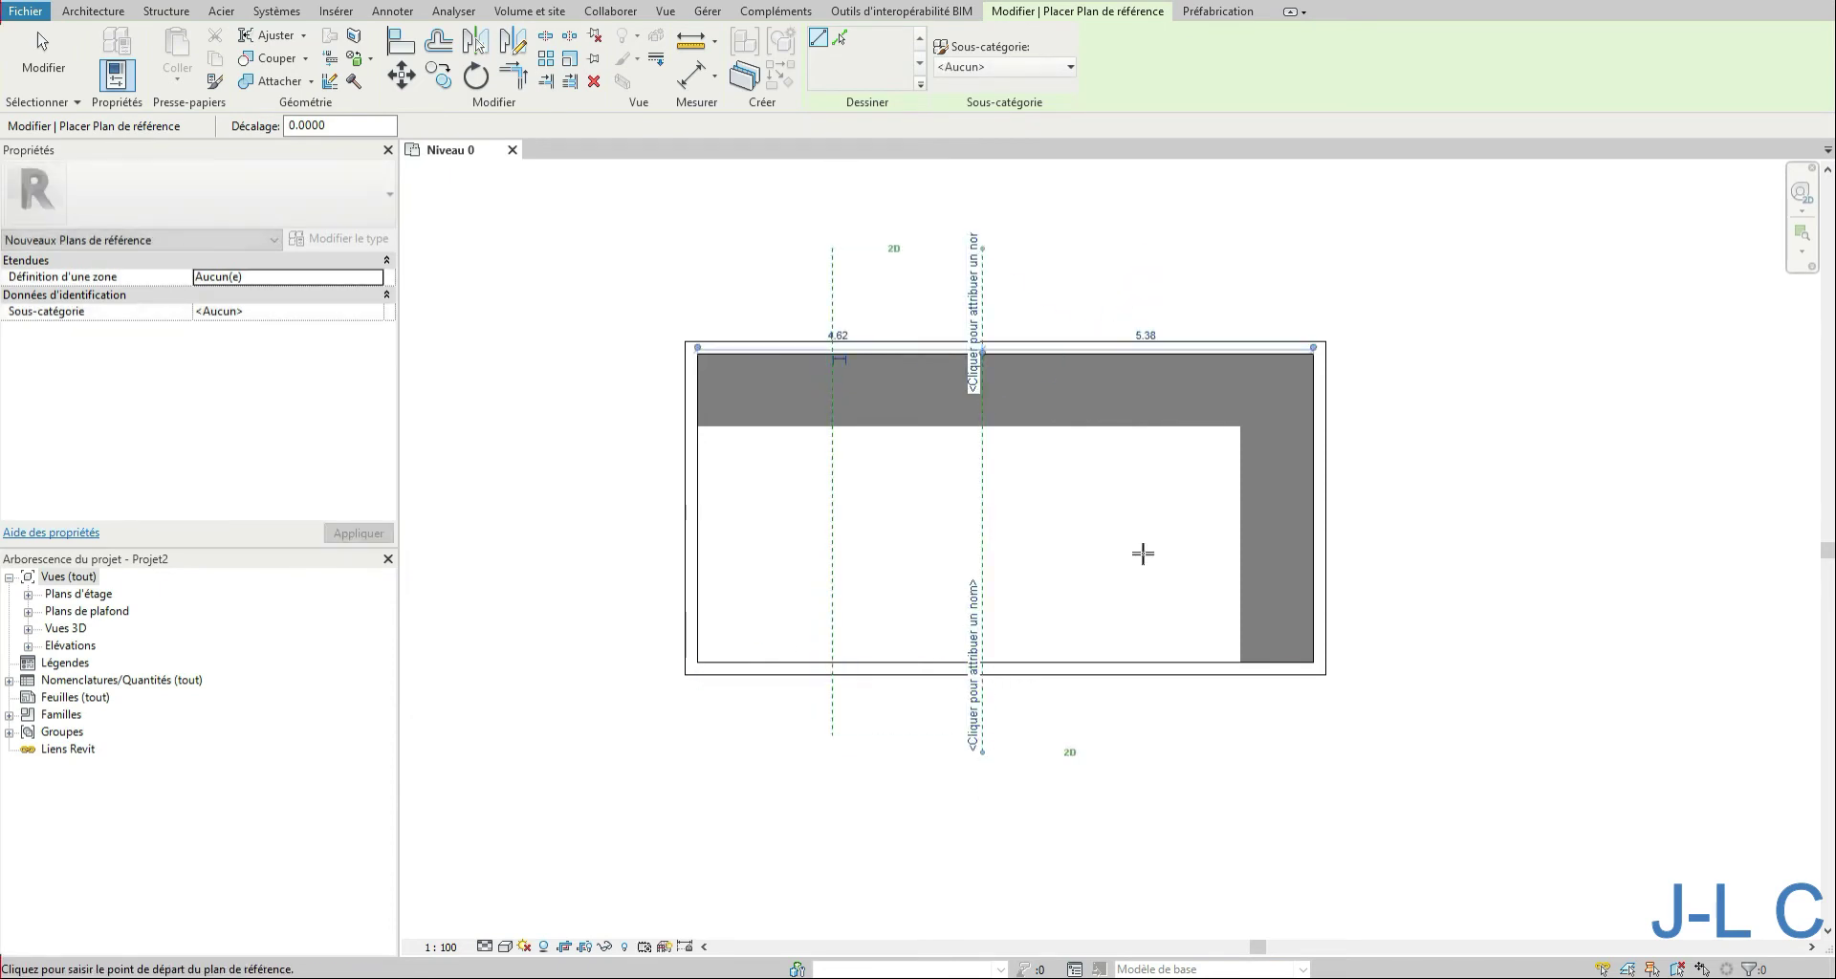
pyautogui.click(1165, 256)
pyautogui.click(1164, 751)
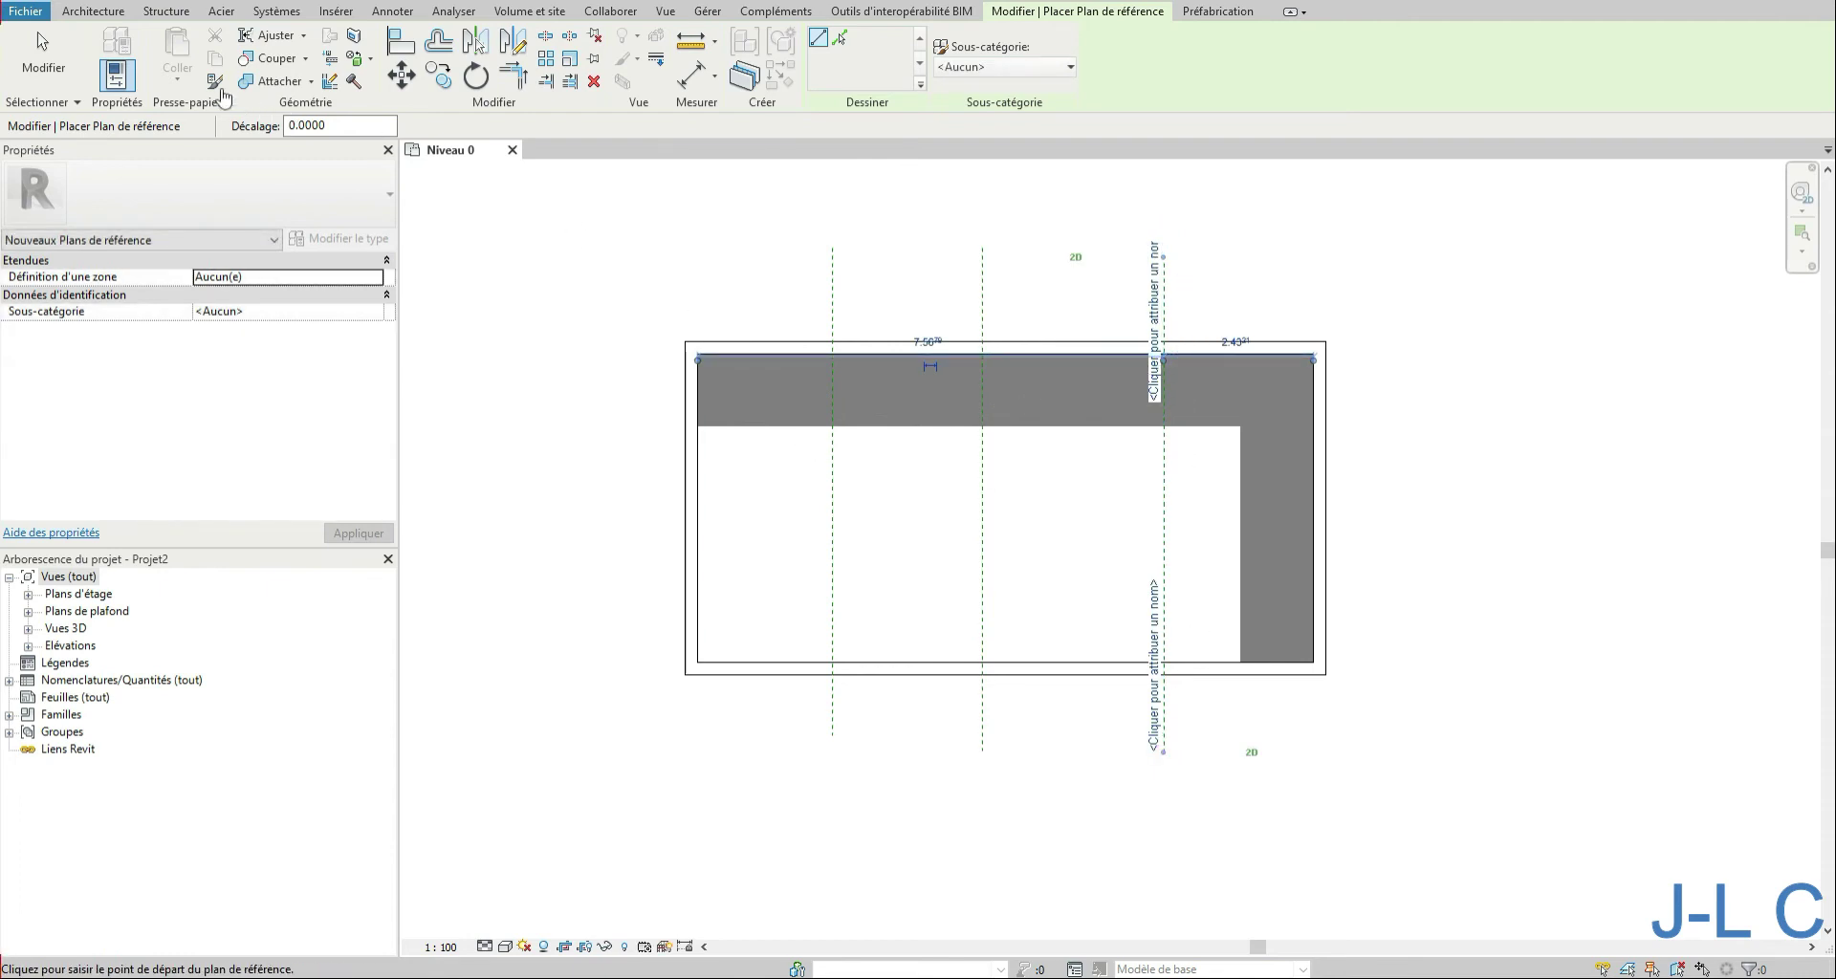
pyautogui.click(43, 63)
# Step: Name the three vertical reference planes 1, 2 and 3 from left to right
pyautogui.click(830, 282)
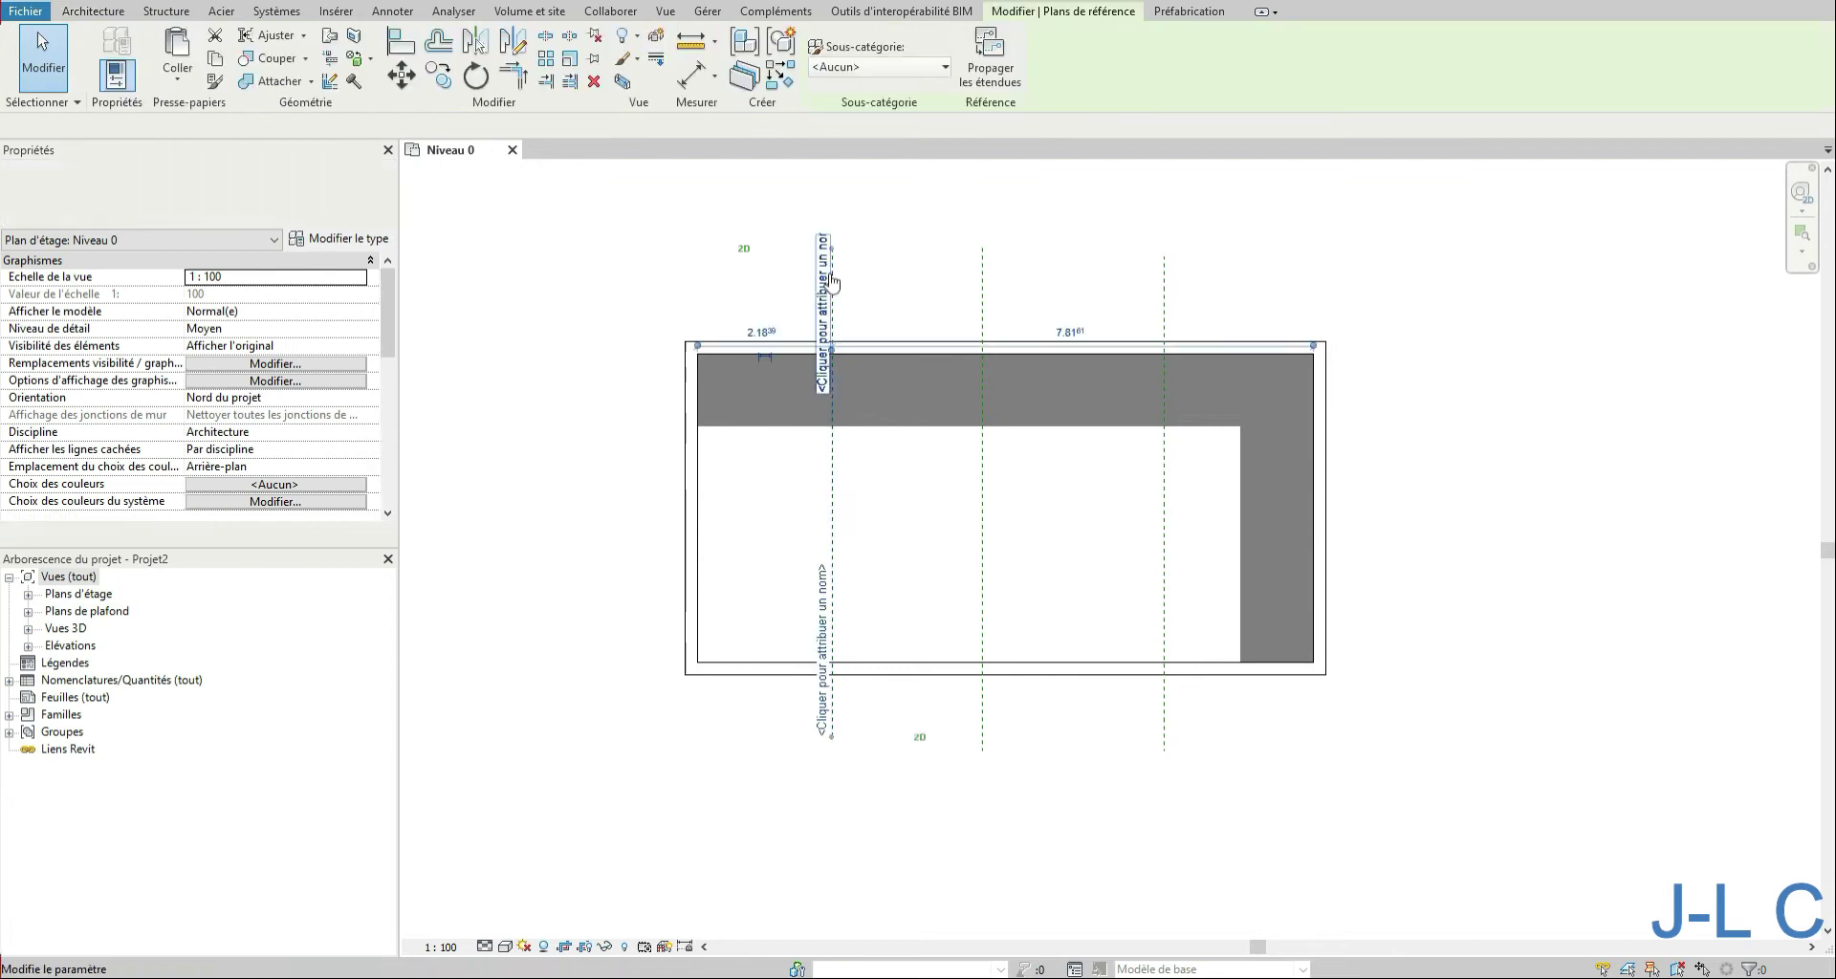
pyautogui.click(828, 287)
pyautogui.write('1')
pyautogui.press('Return')
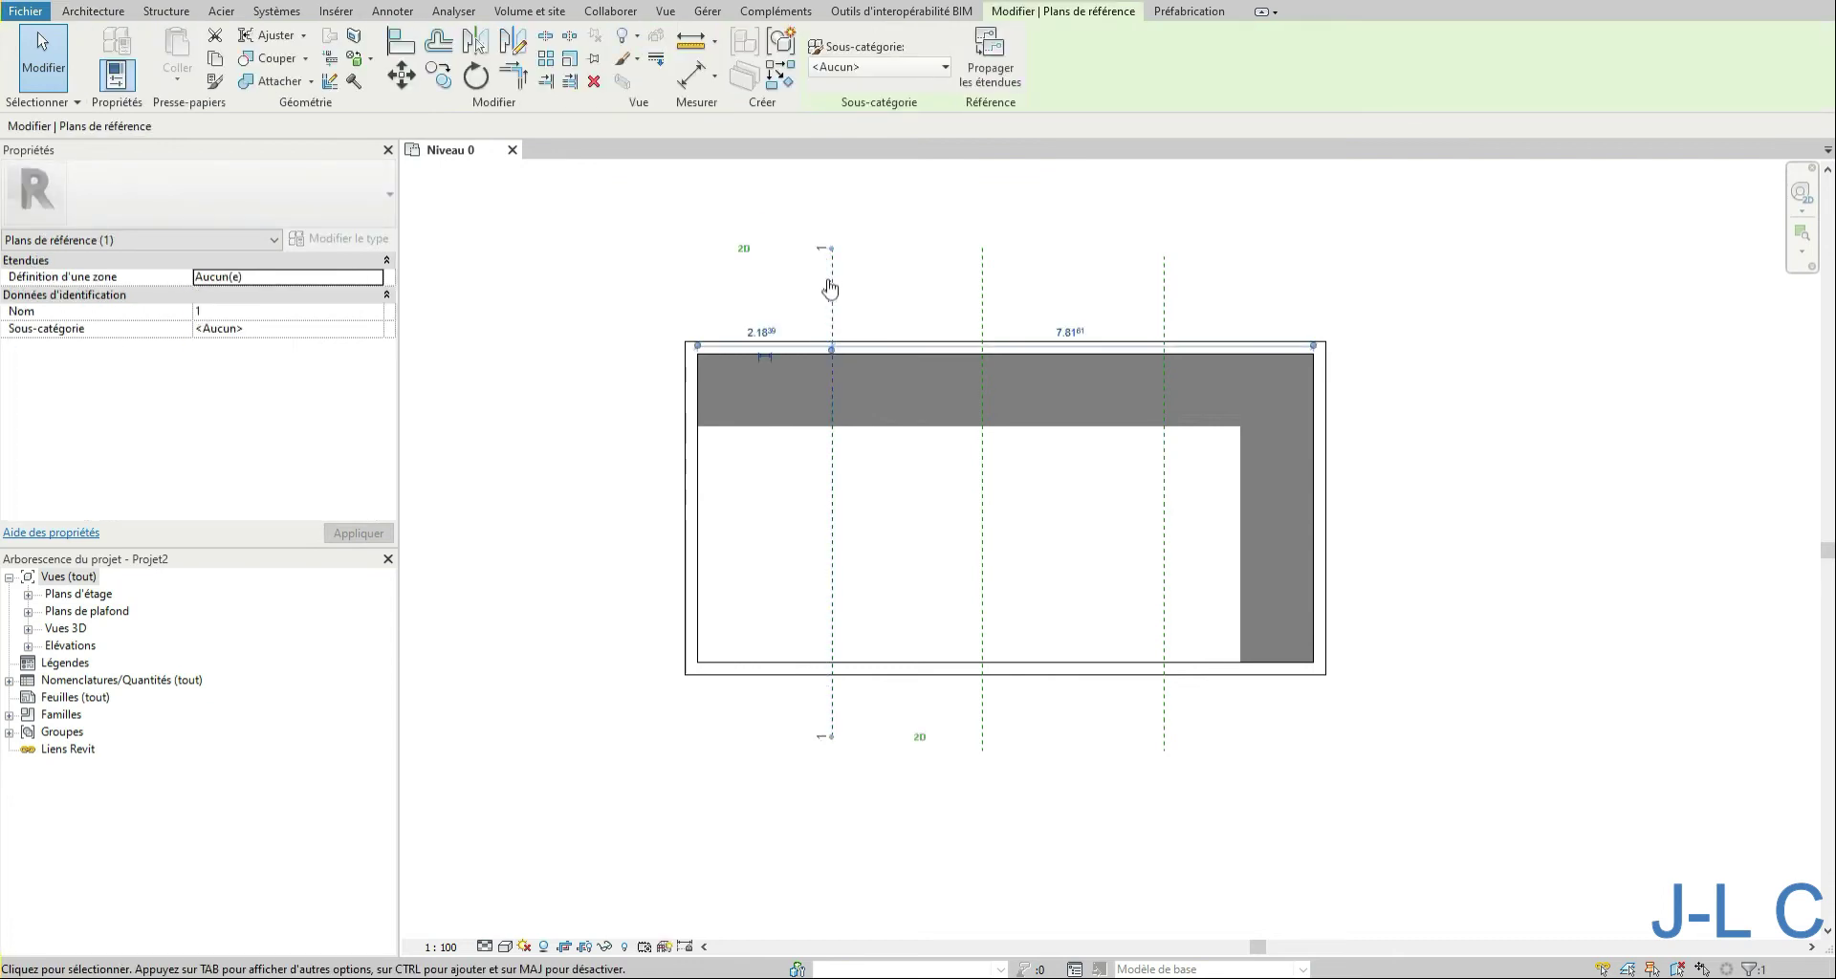
pyautogui.click(983, 287)
pyautogui.click(985, 289)
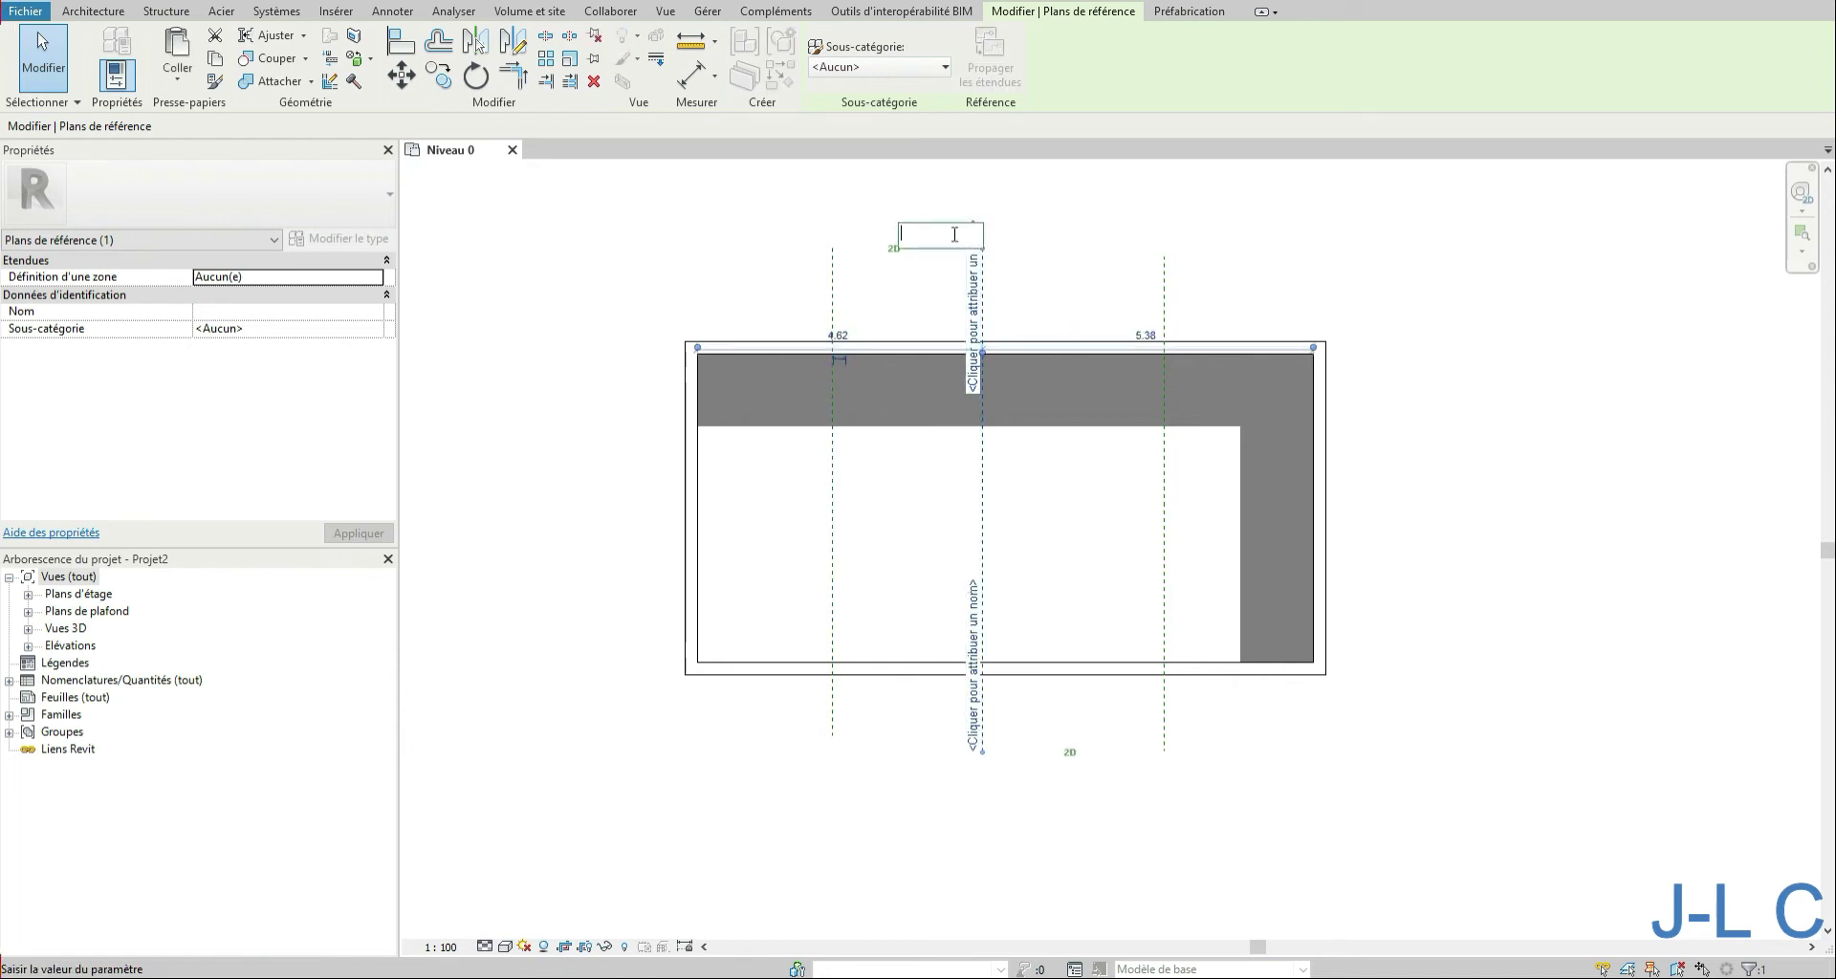
pyautogui.write('2')
pyautogui.press('Return')
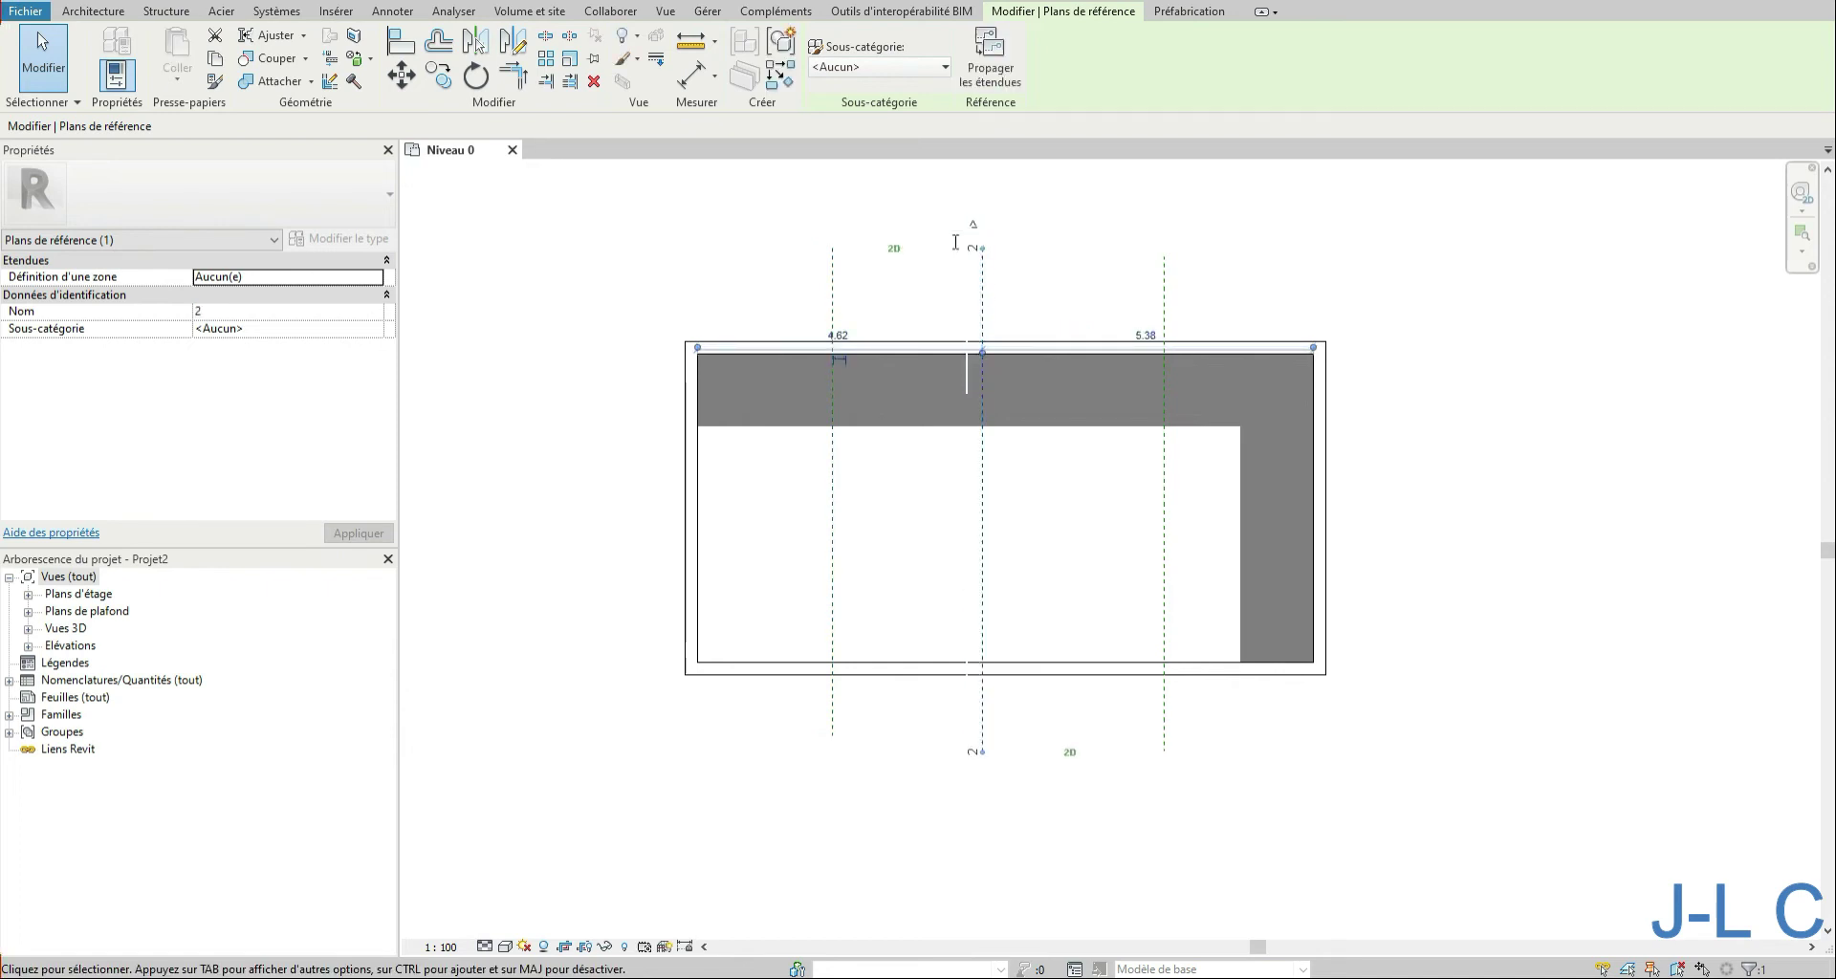
pyautogui.click(1165, 317)
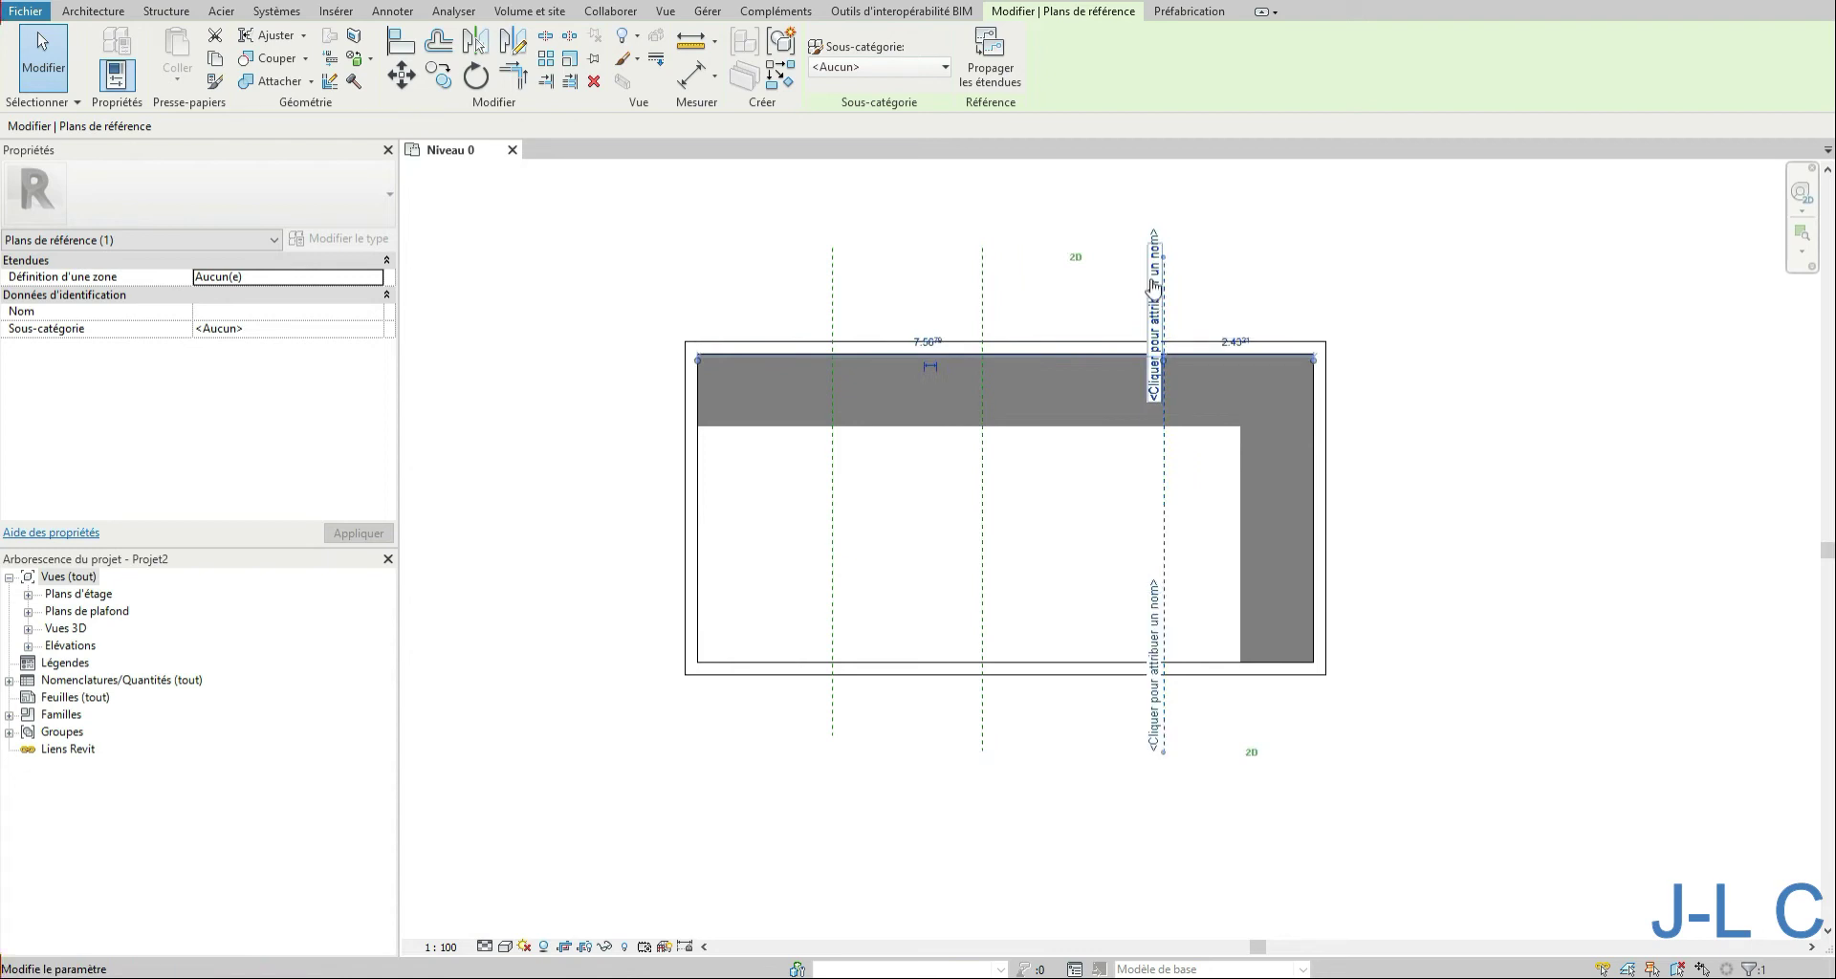
pyautogui.click(1153, 287)
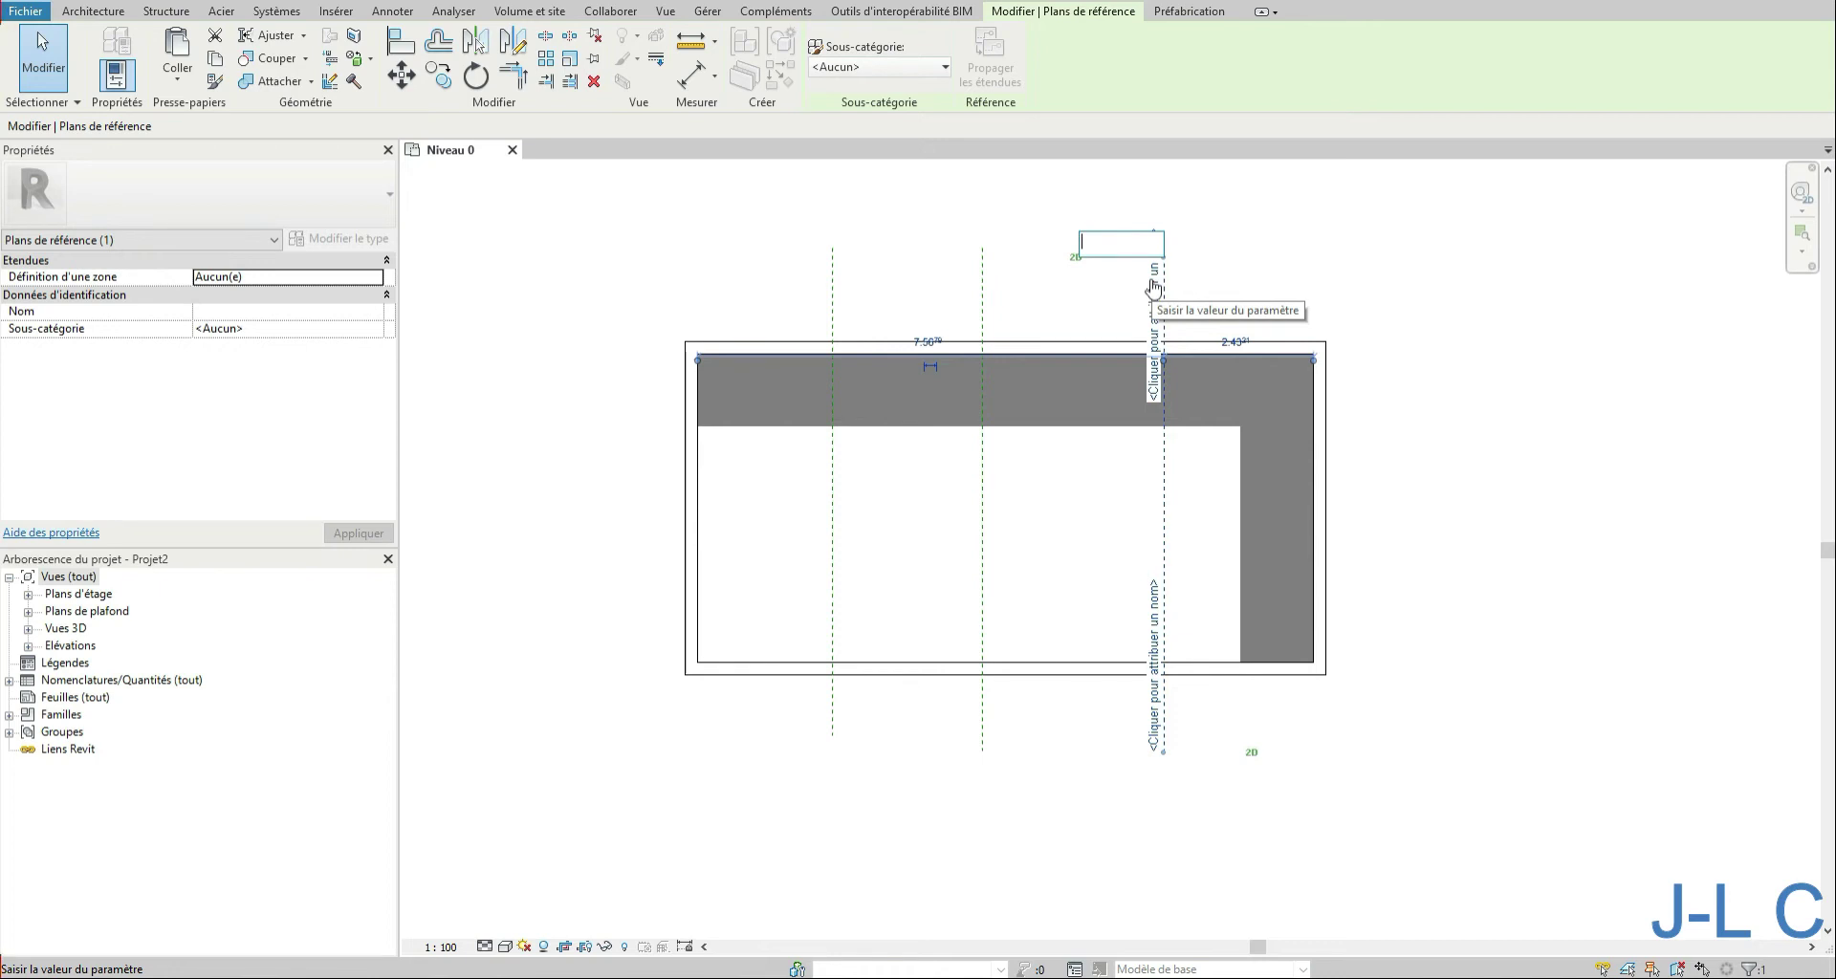
pyautogui.write('3')
pyautogui.press('Return')
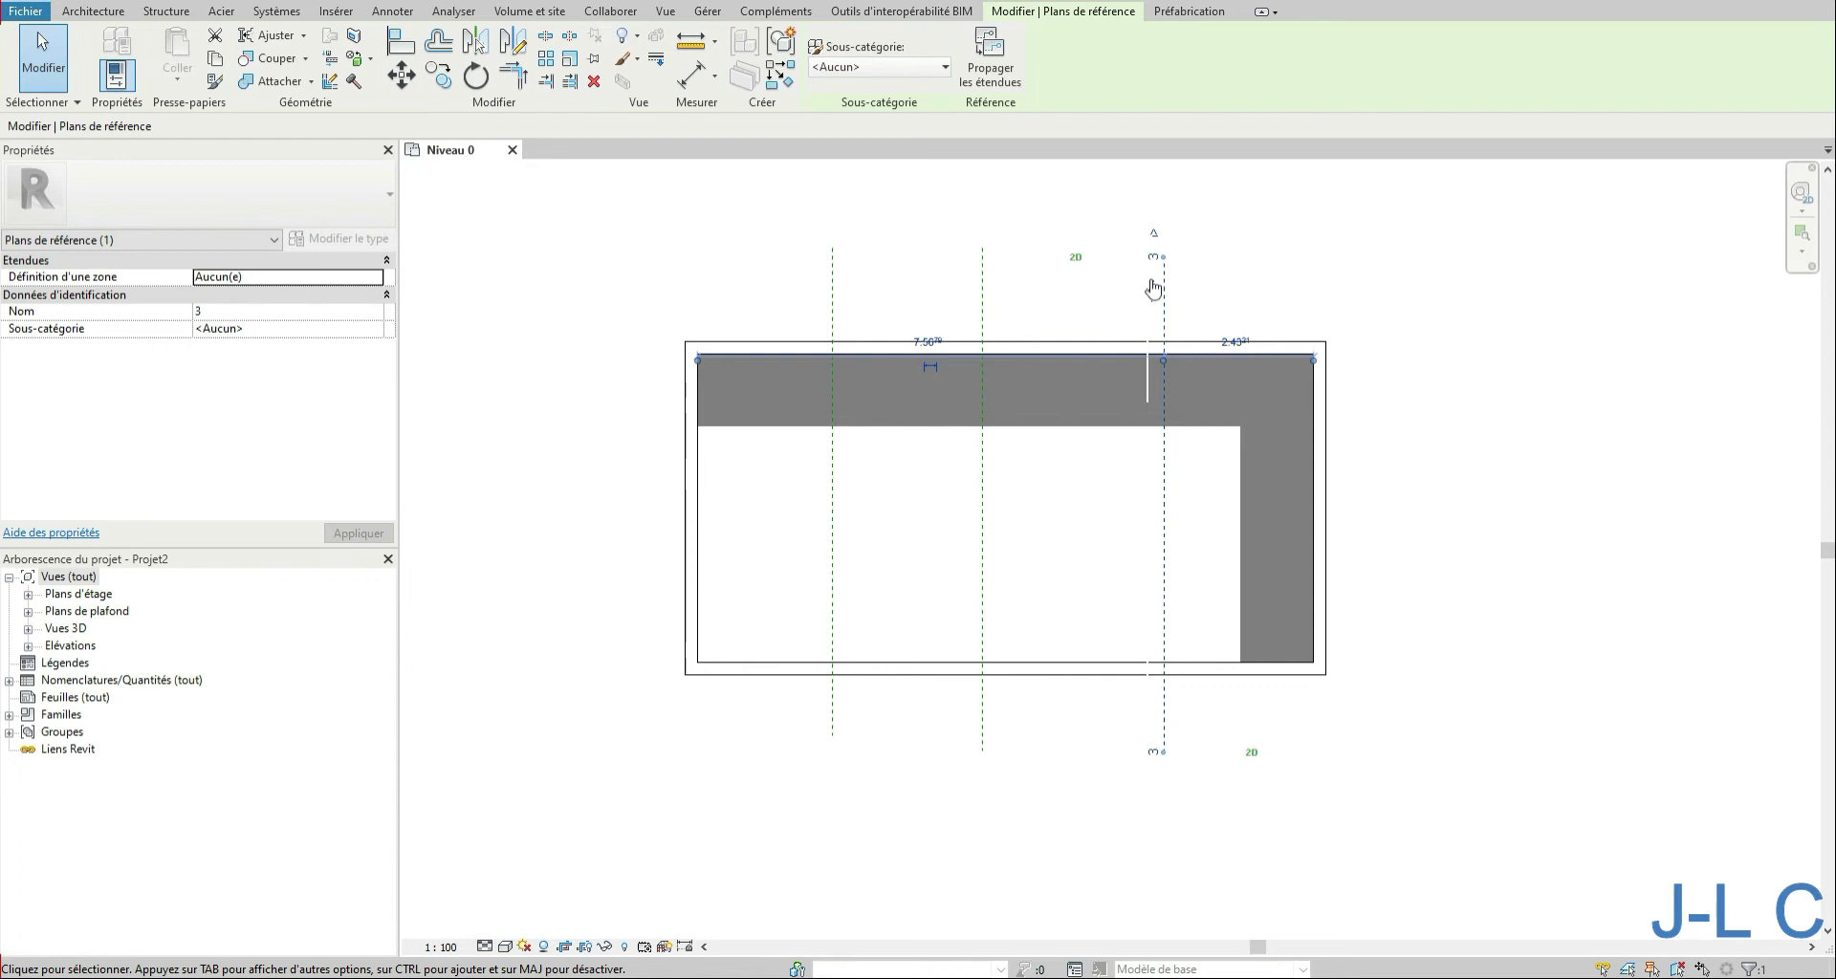
pyautogui.press('Escape')
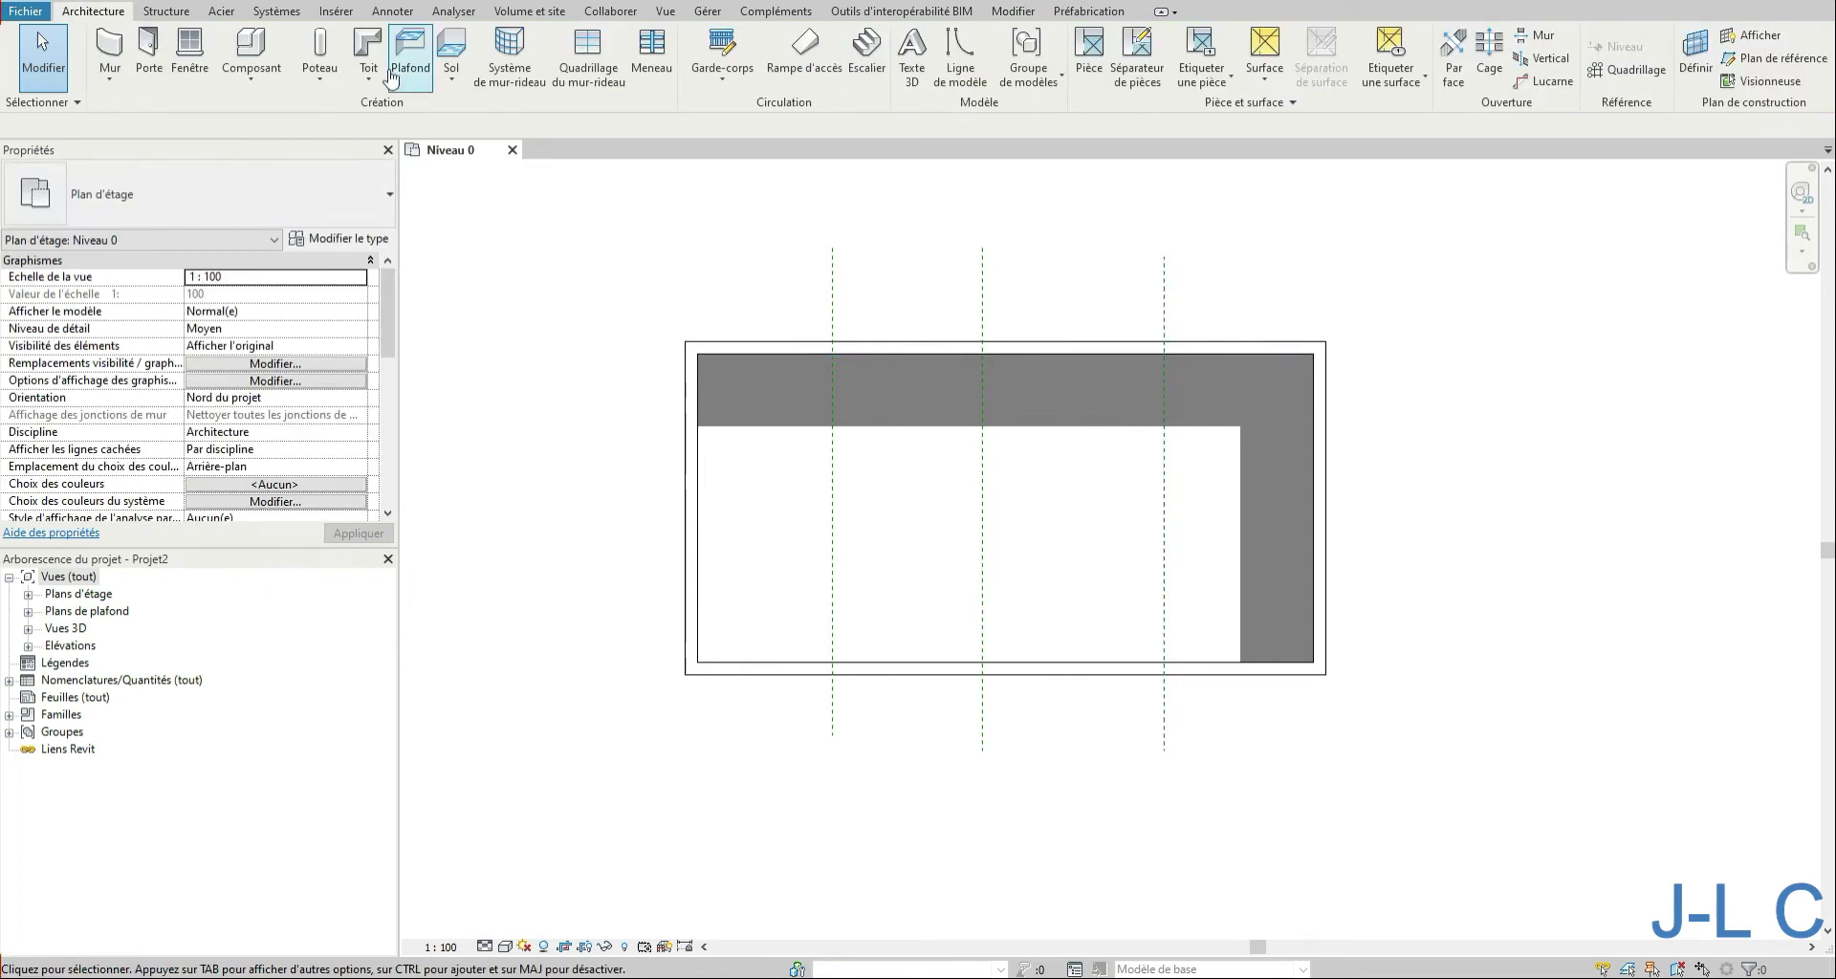
# Step: Place an aligned dimension for the entire left wall, with its dimension line outside the building
pyautogui.click(388, 12)
pyautogui.click(106, 52)
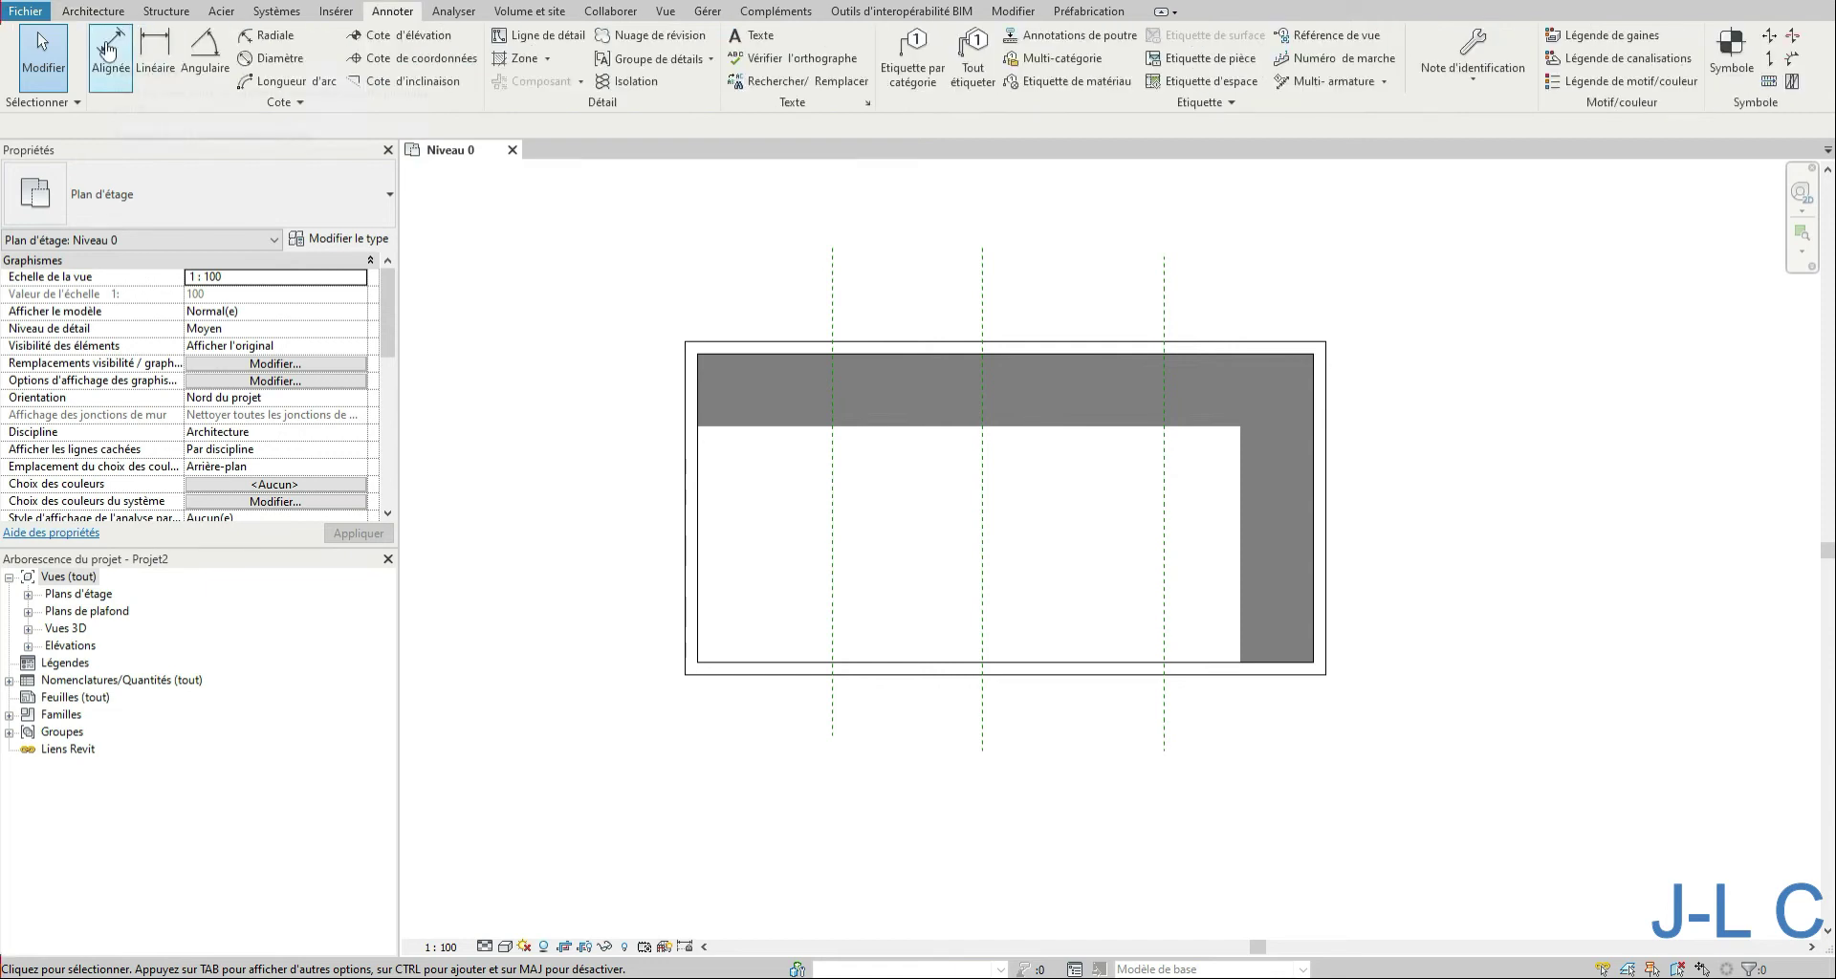
pyautogui.click(705, 475)
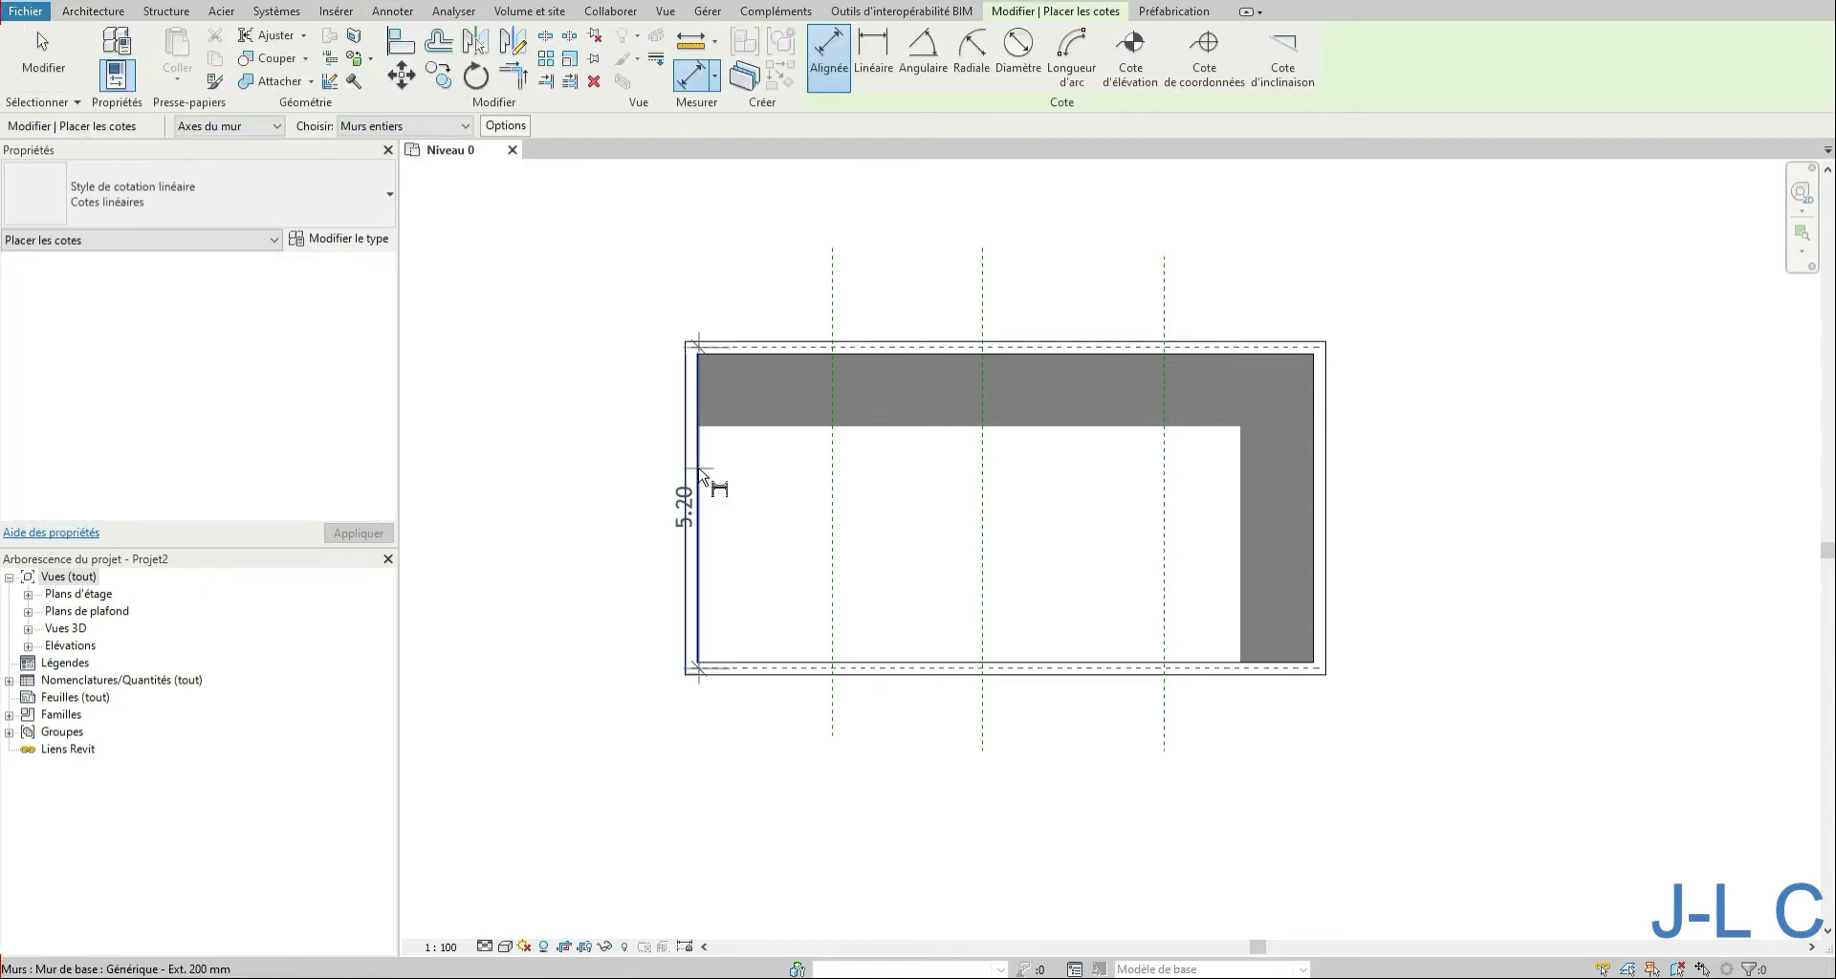
pyautogui.click(597, 449)
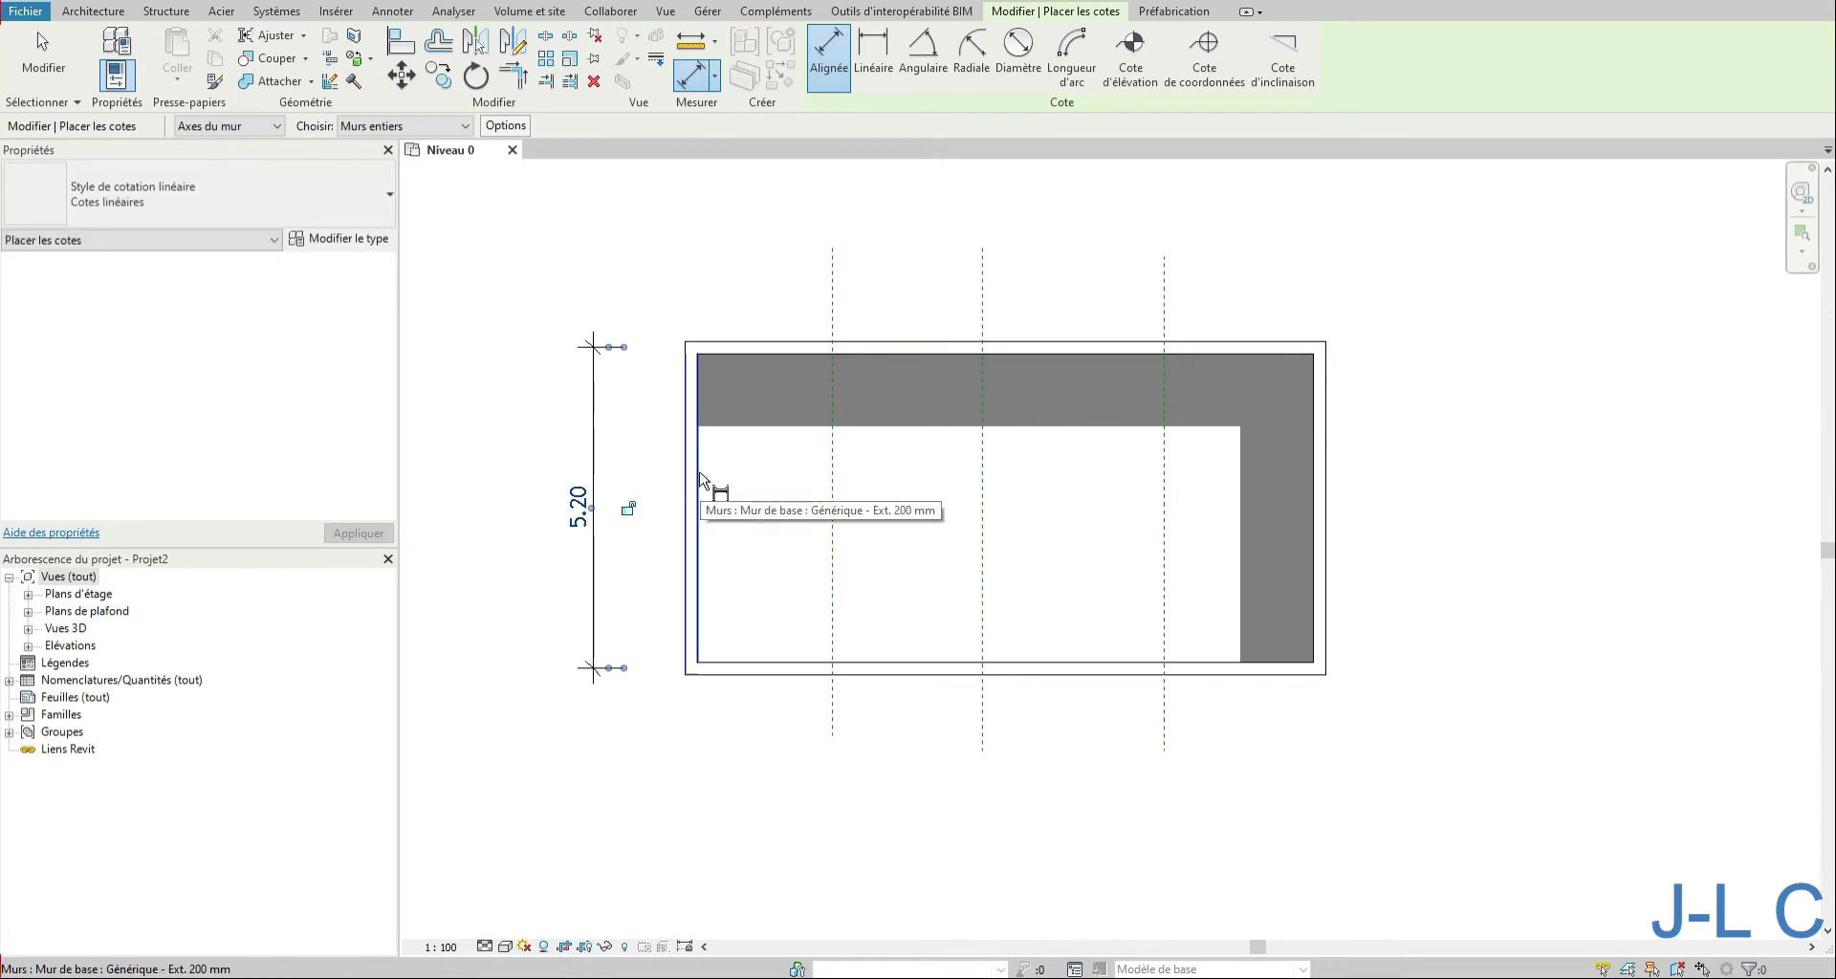
# Step: Place a chained aligned dimension above the building from the left wall's inner face through the three reference planes to the right wall's inner face
pyautogui.press('Tab')
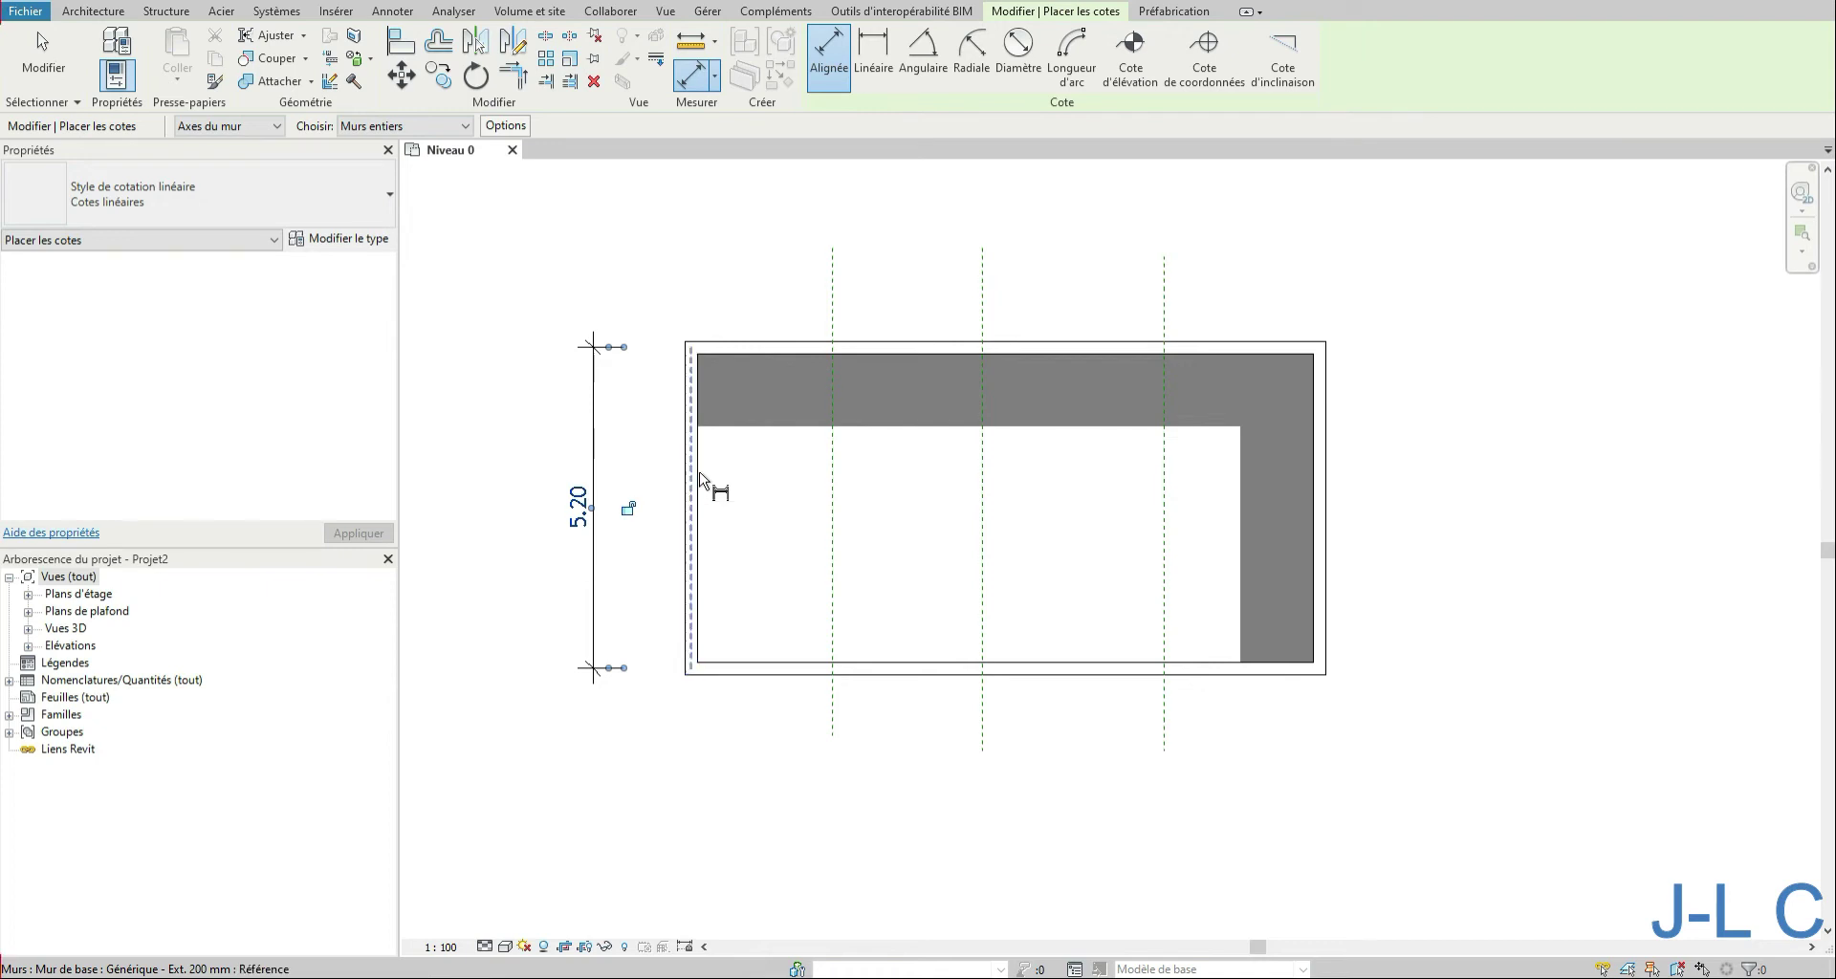
pyautogui.click(701, 478)
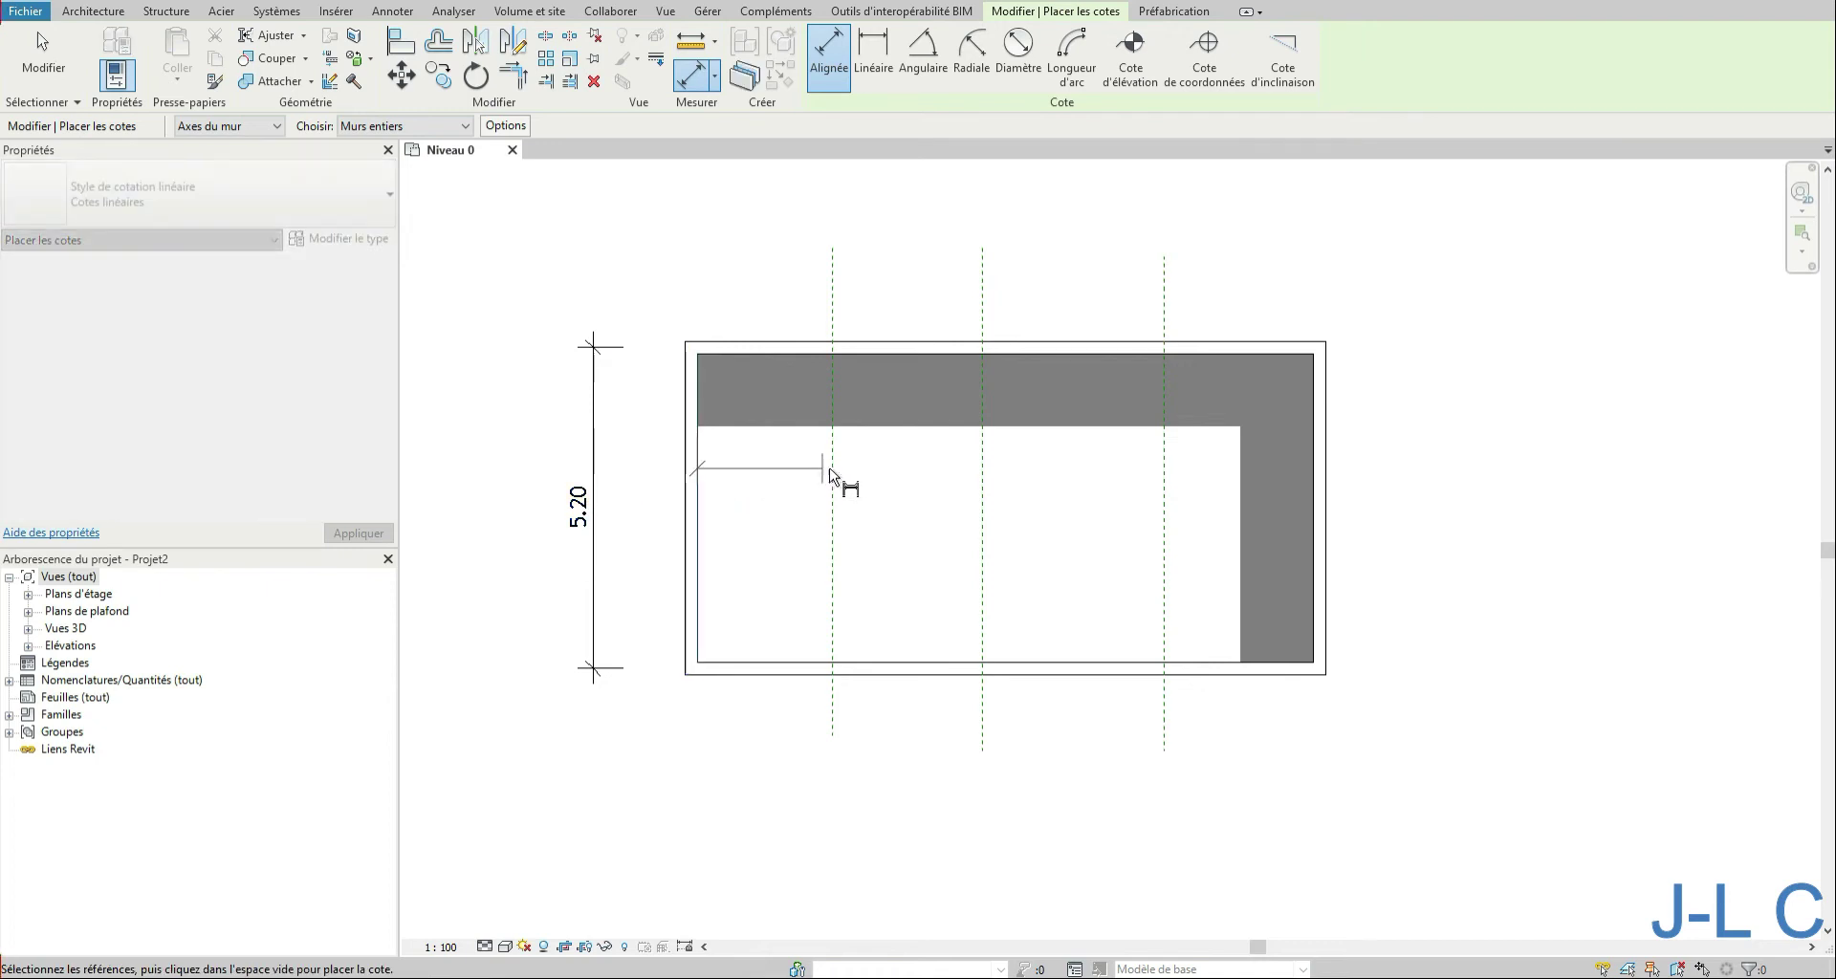
pyautogui.click(833, 471)
pyautogui.click(982, 471)
pyautogui.click(1165, 472)
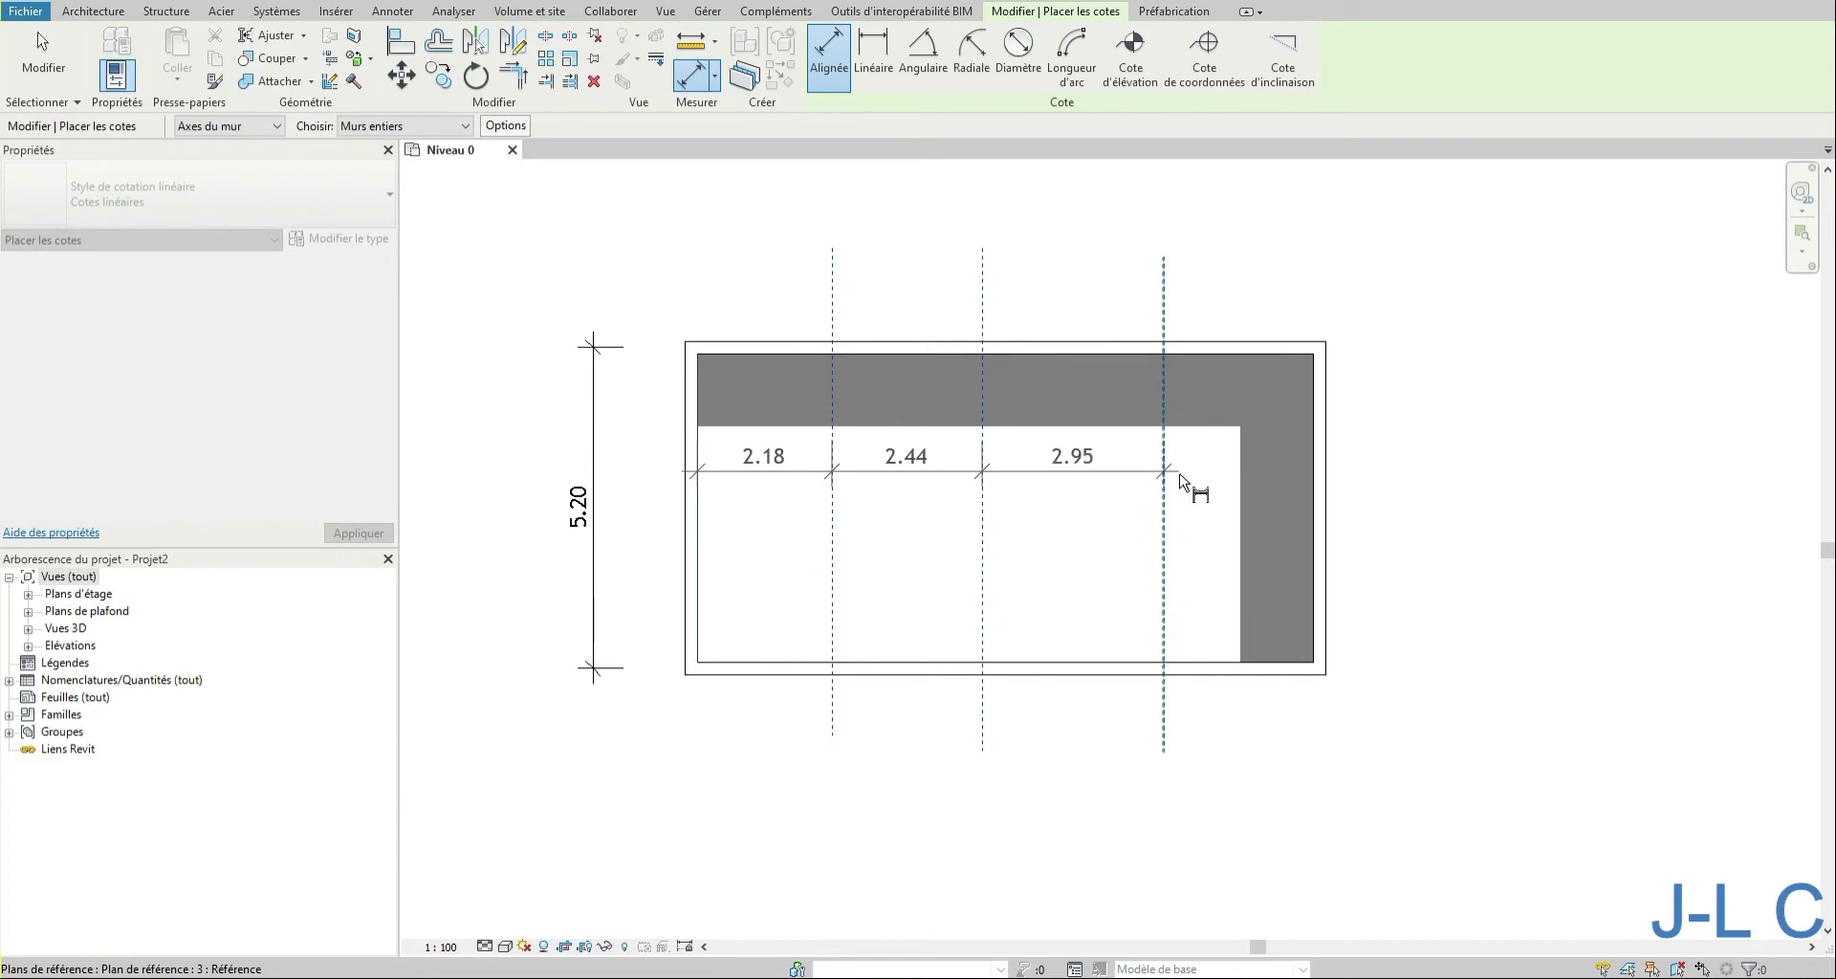
pyautogui.click(1315, 477)
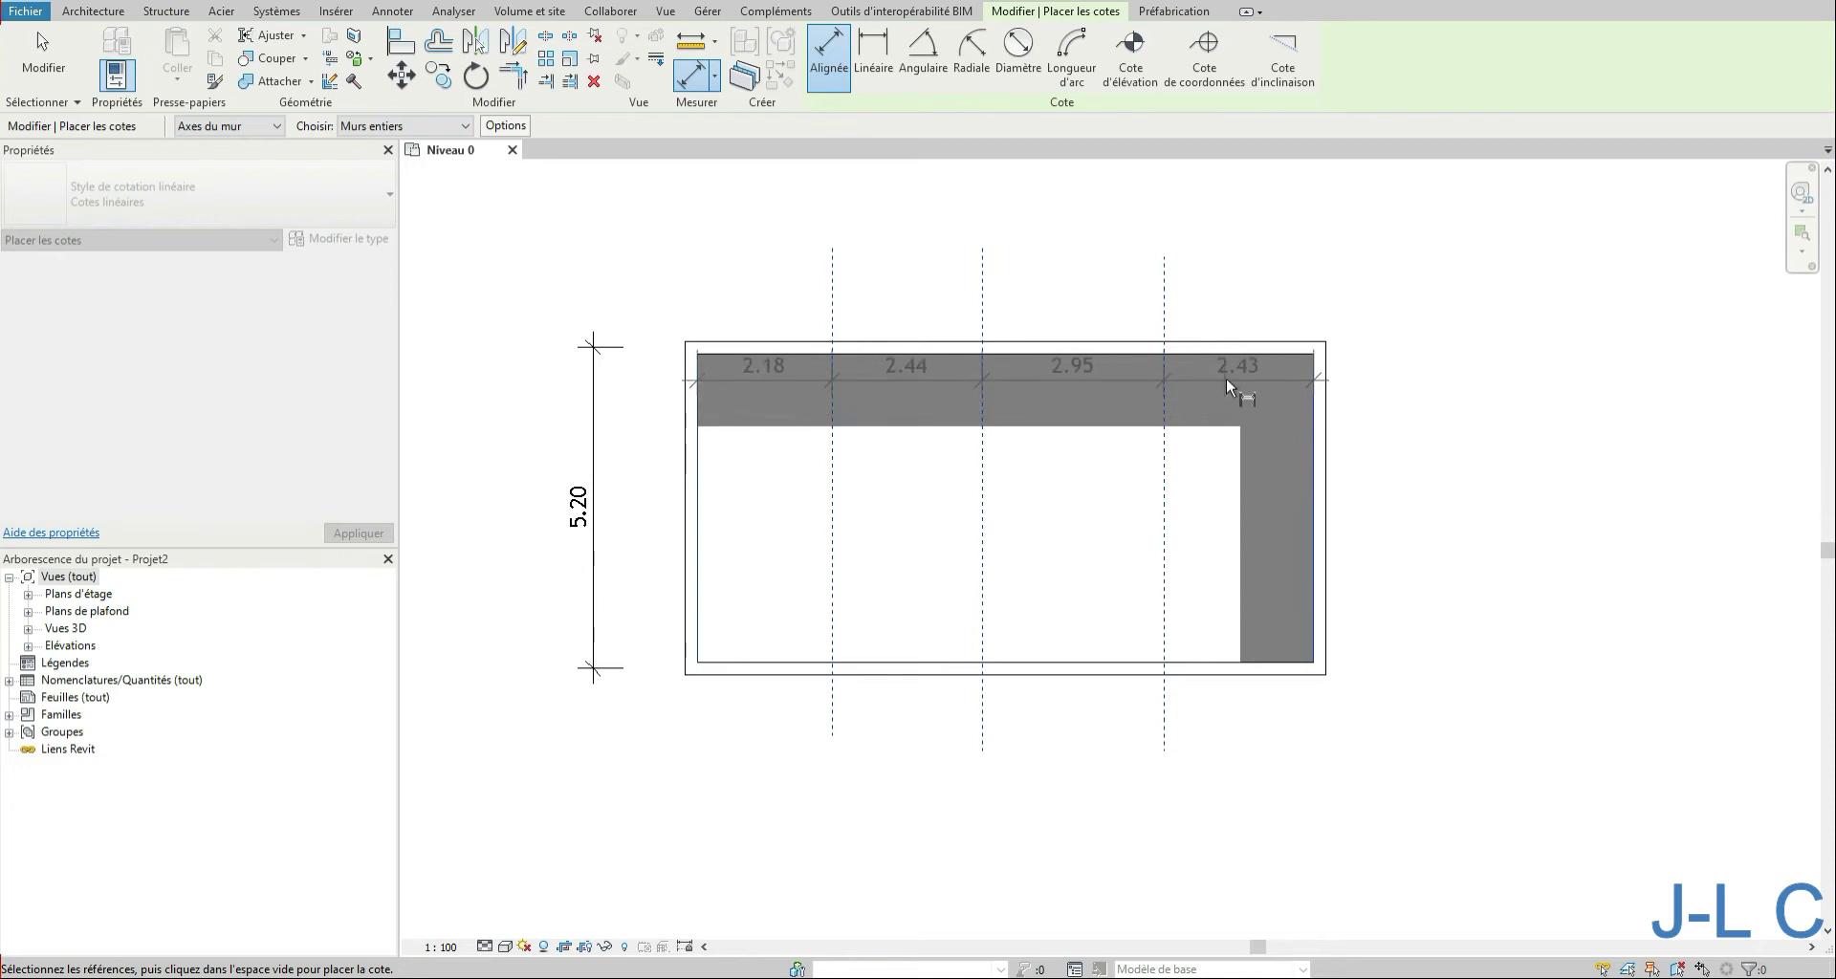
pyautogui.click(1221, 239)
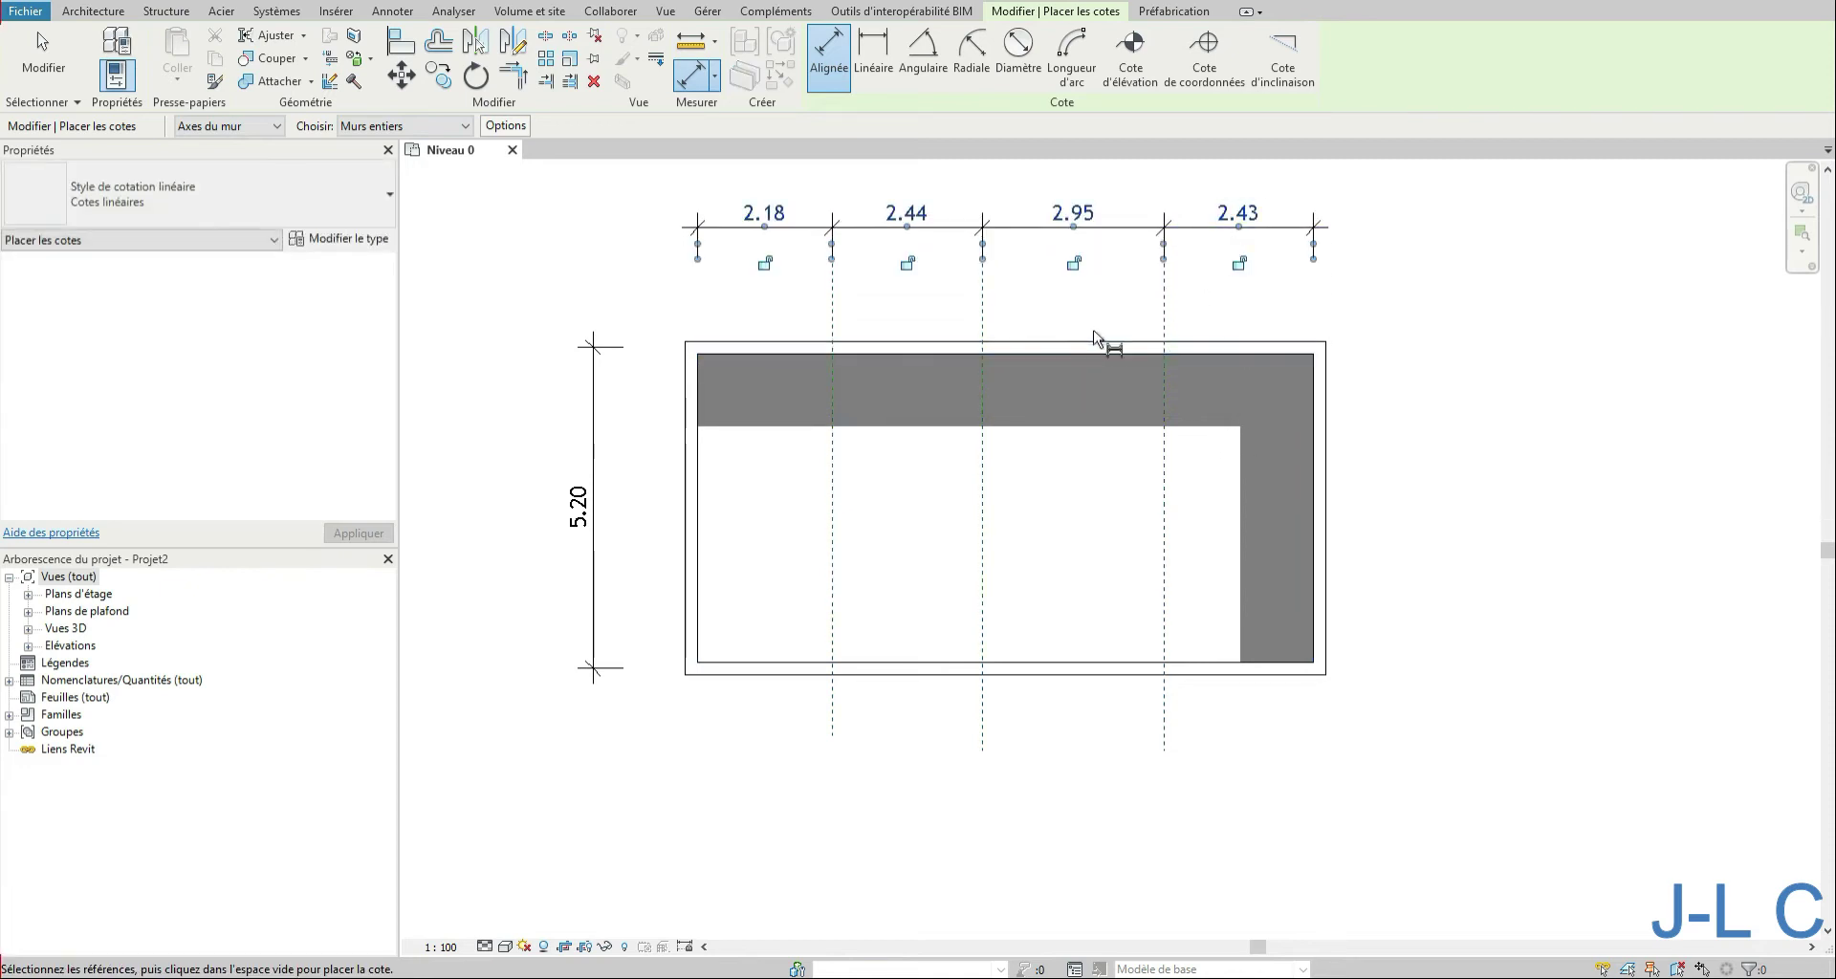
# Step: Apply the EQ equality constraint to the chained dimension above the building and finish dimensioning
pyautogui.scroll(-2, 1095, 345)
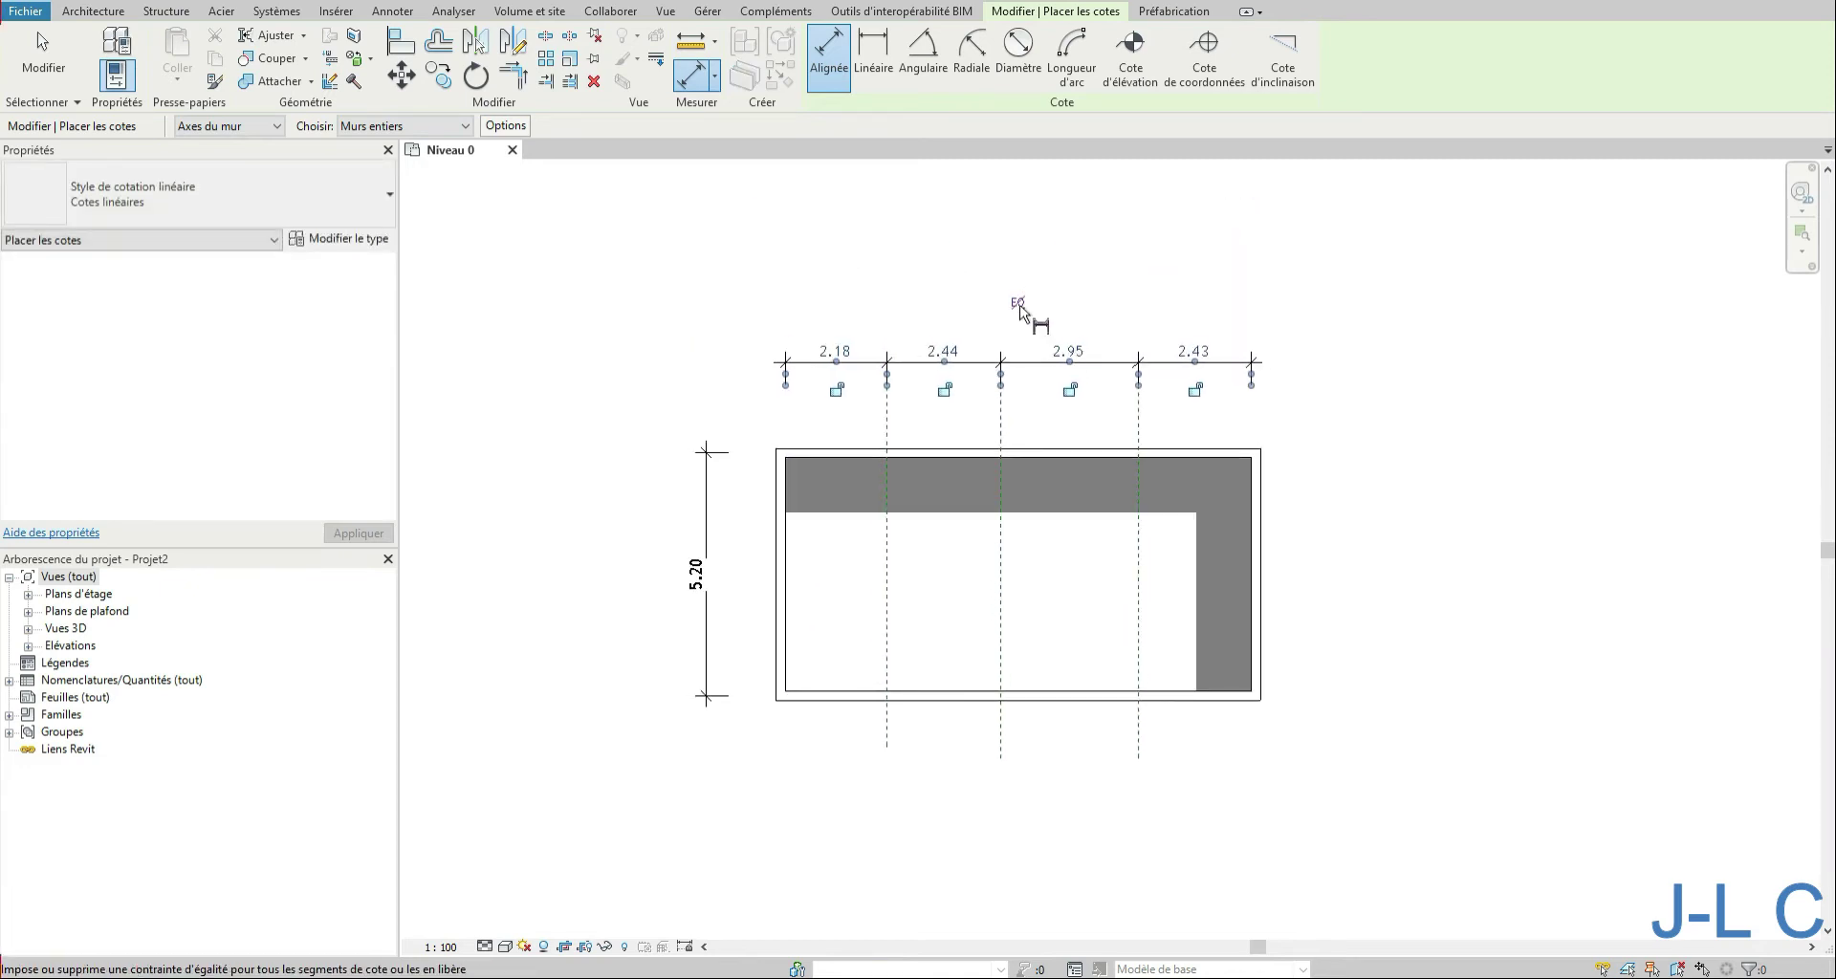
pyautogui.click(1018, 303)
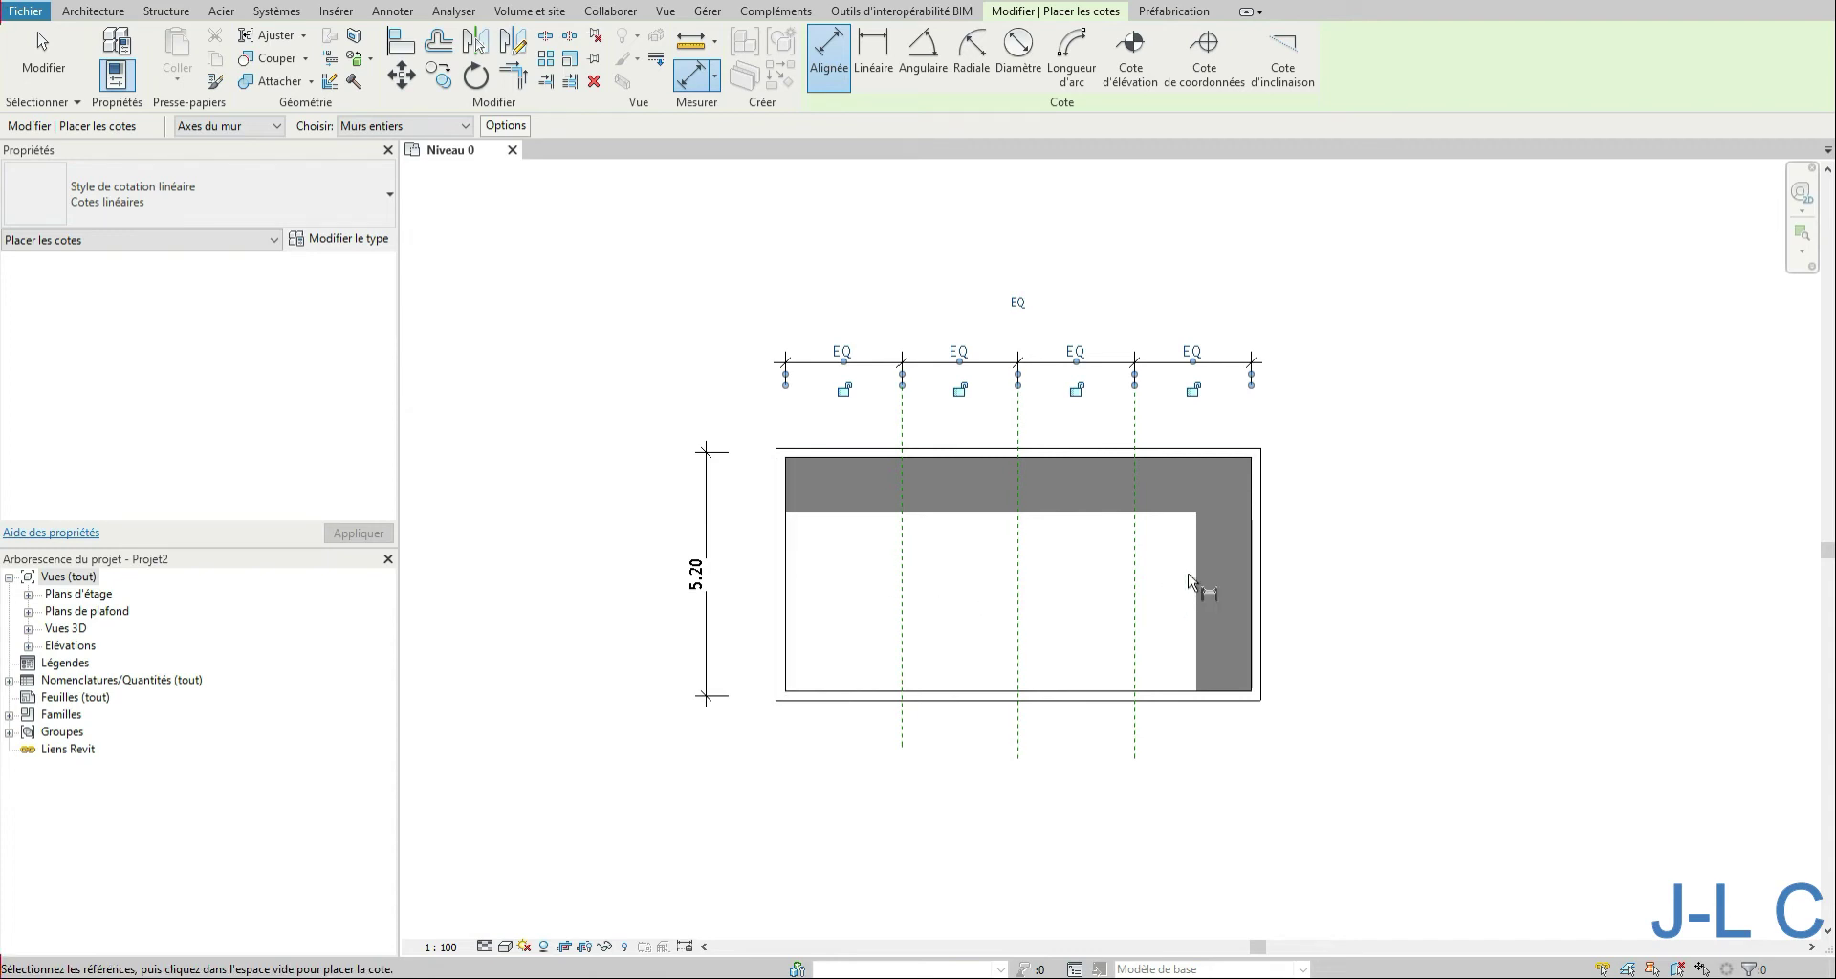
pyautogui.click(69, 61)
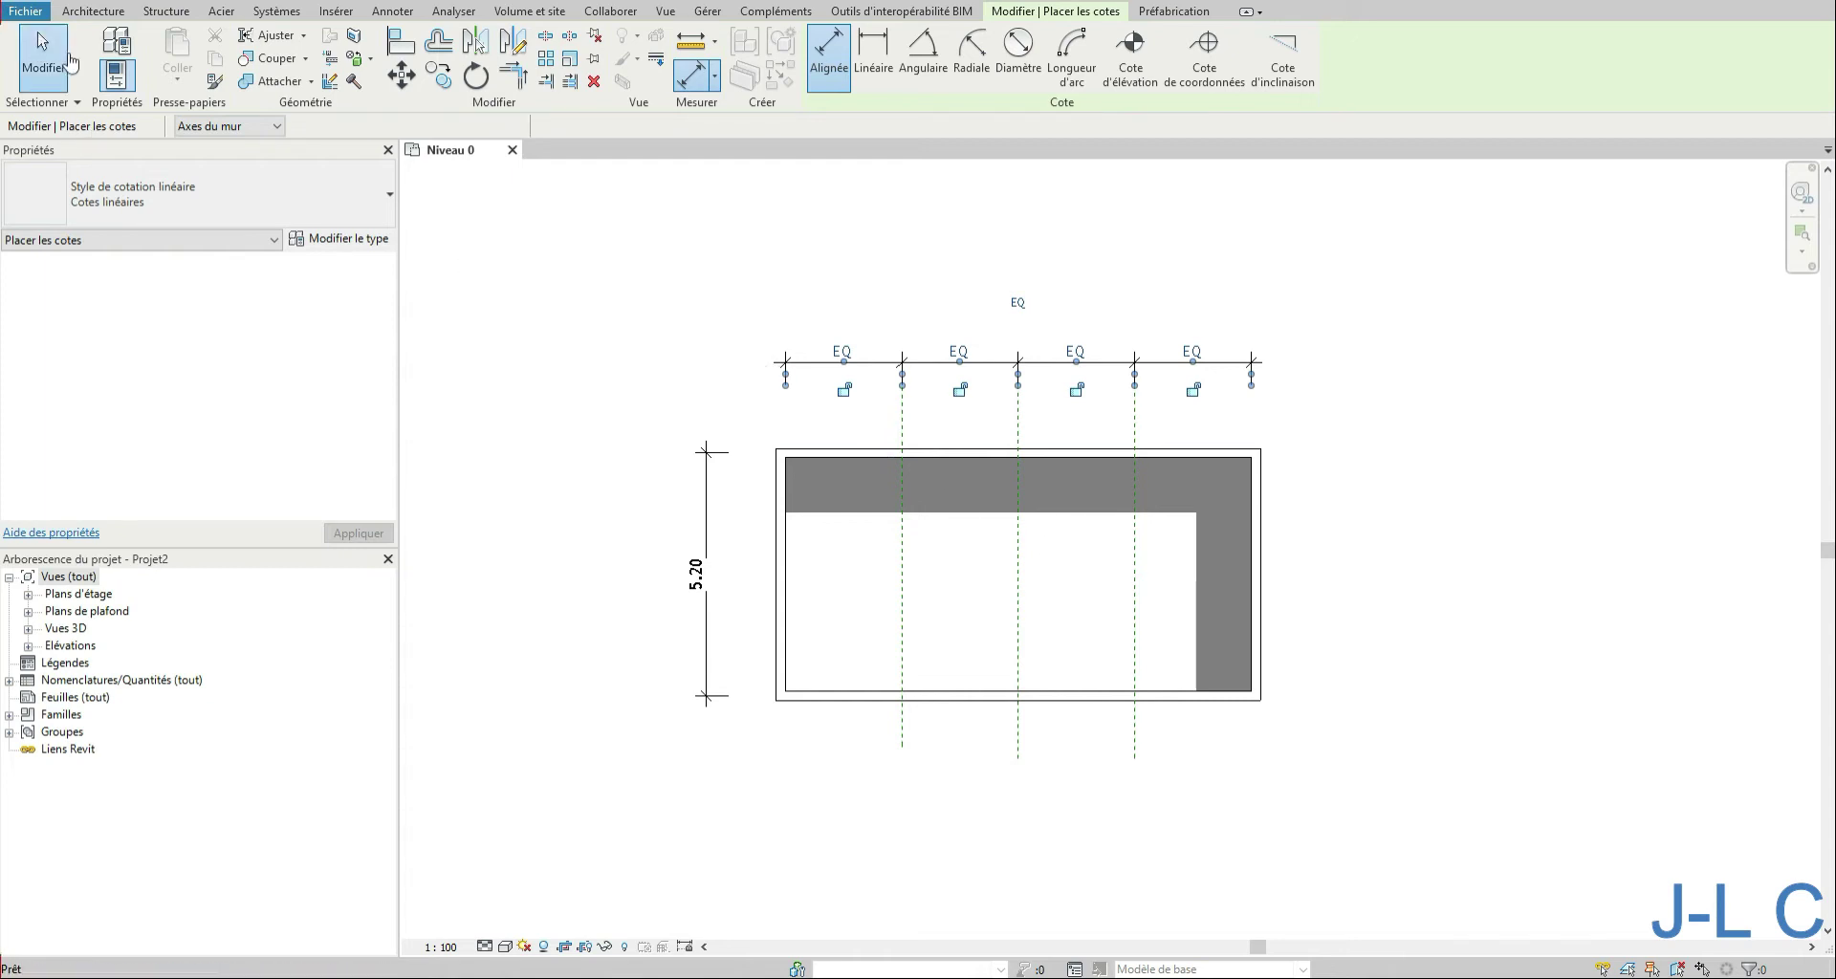
# Step: Set the equality display (Affichage égalisé) of the chained dimension above the building to Valeur
pyautogui.click(804, 361)
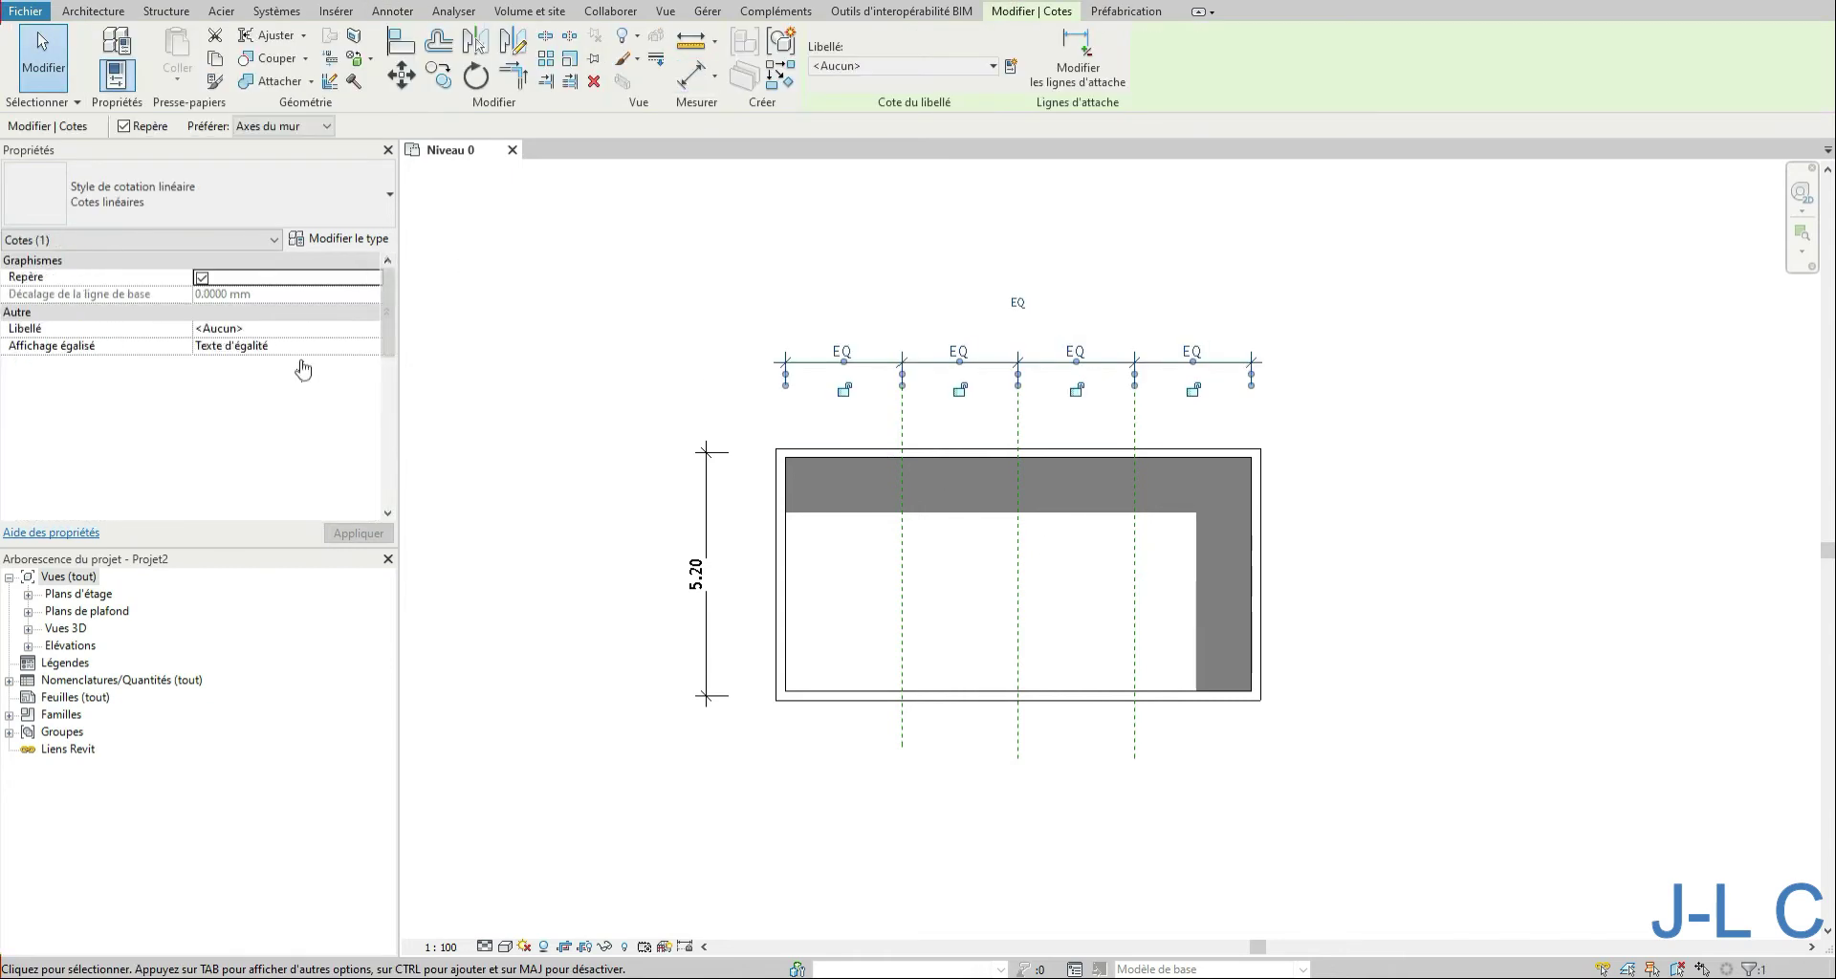
pyautogui.click(367, 356)
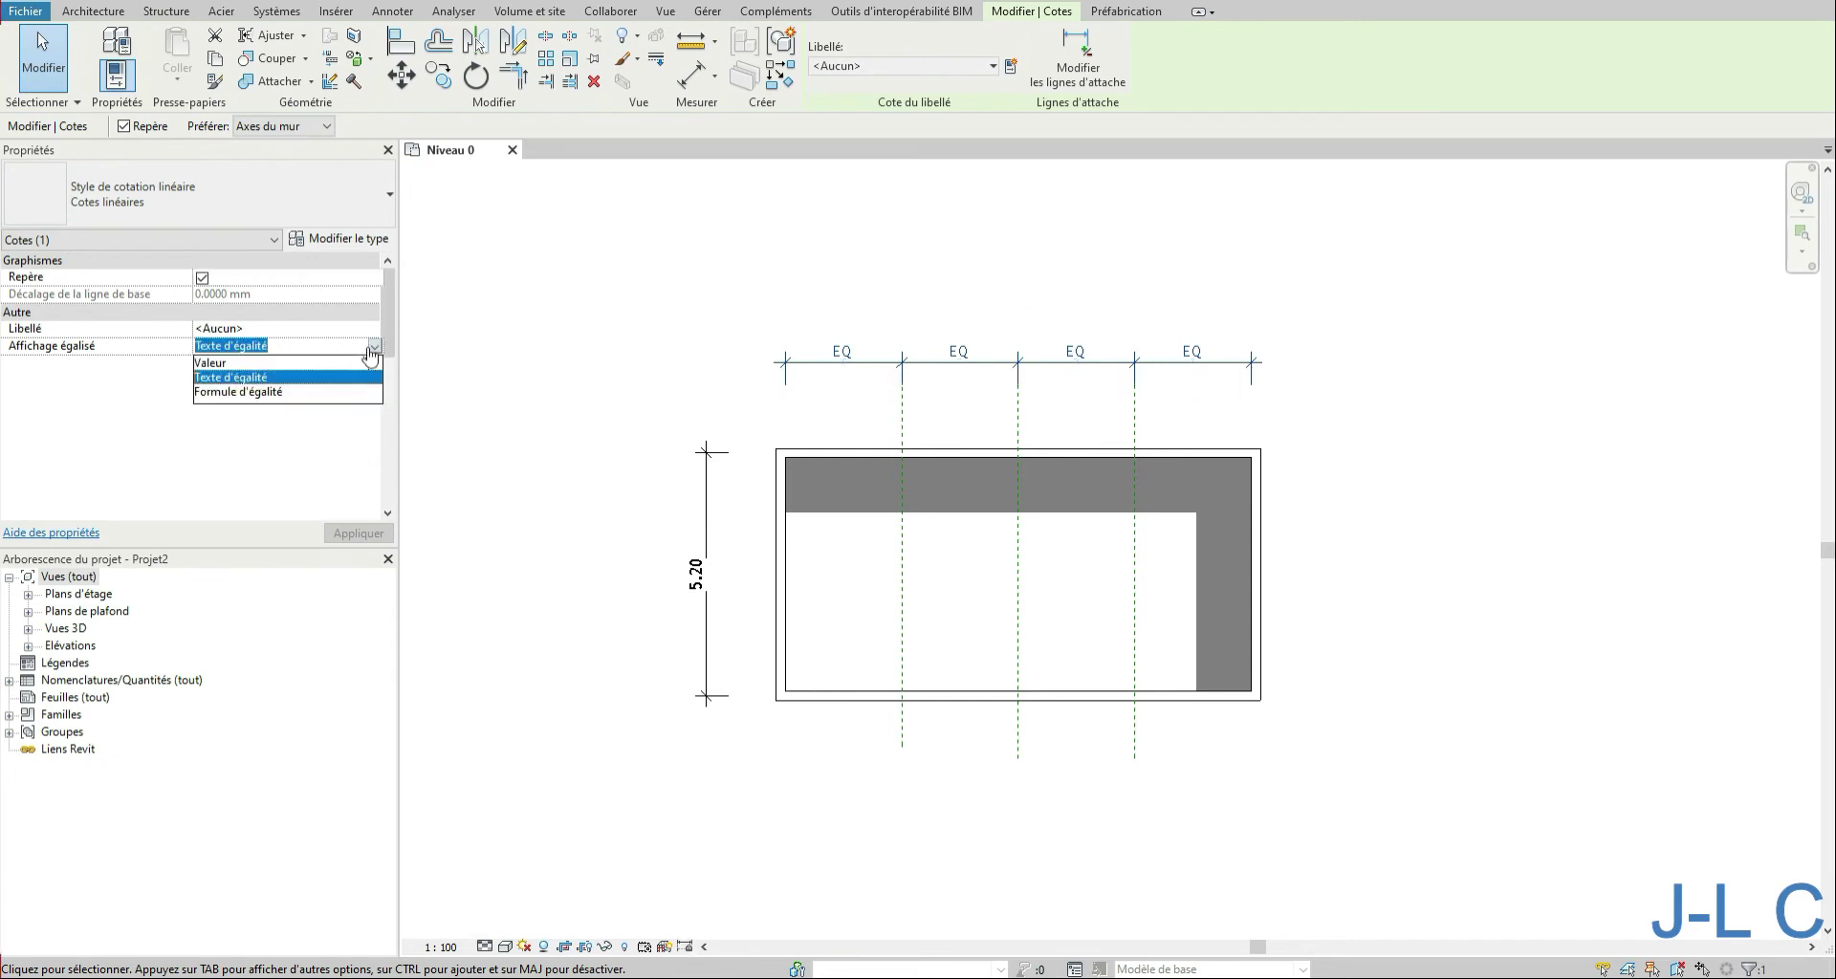
pyautogui.click(220, 359)
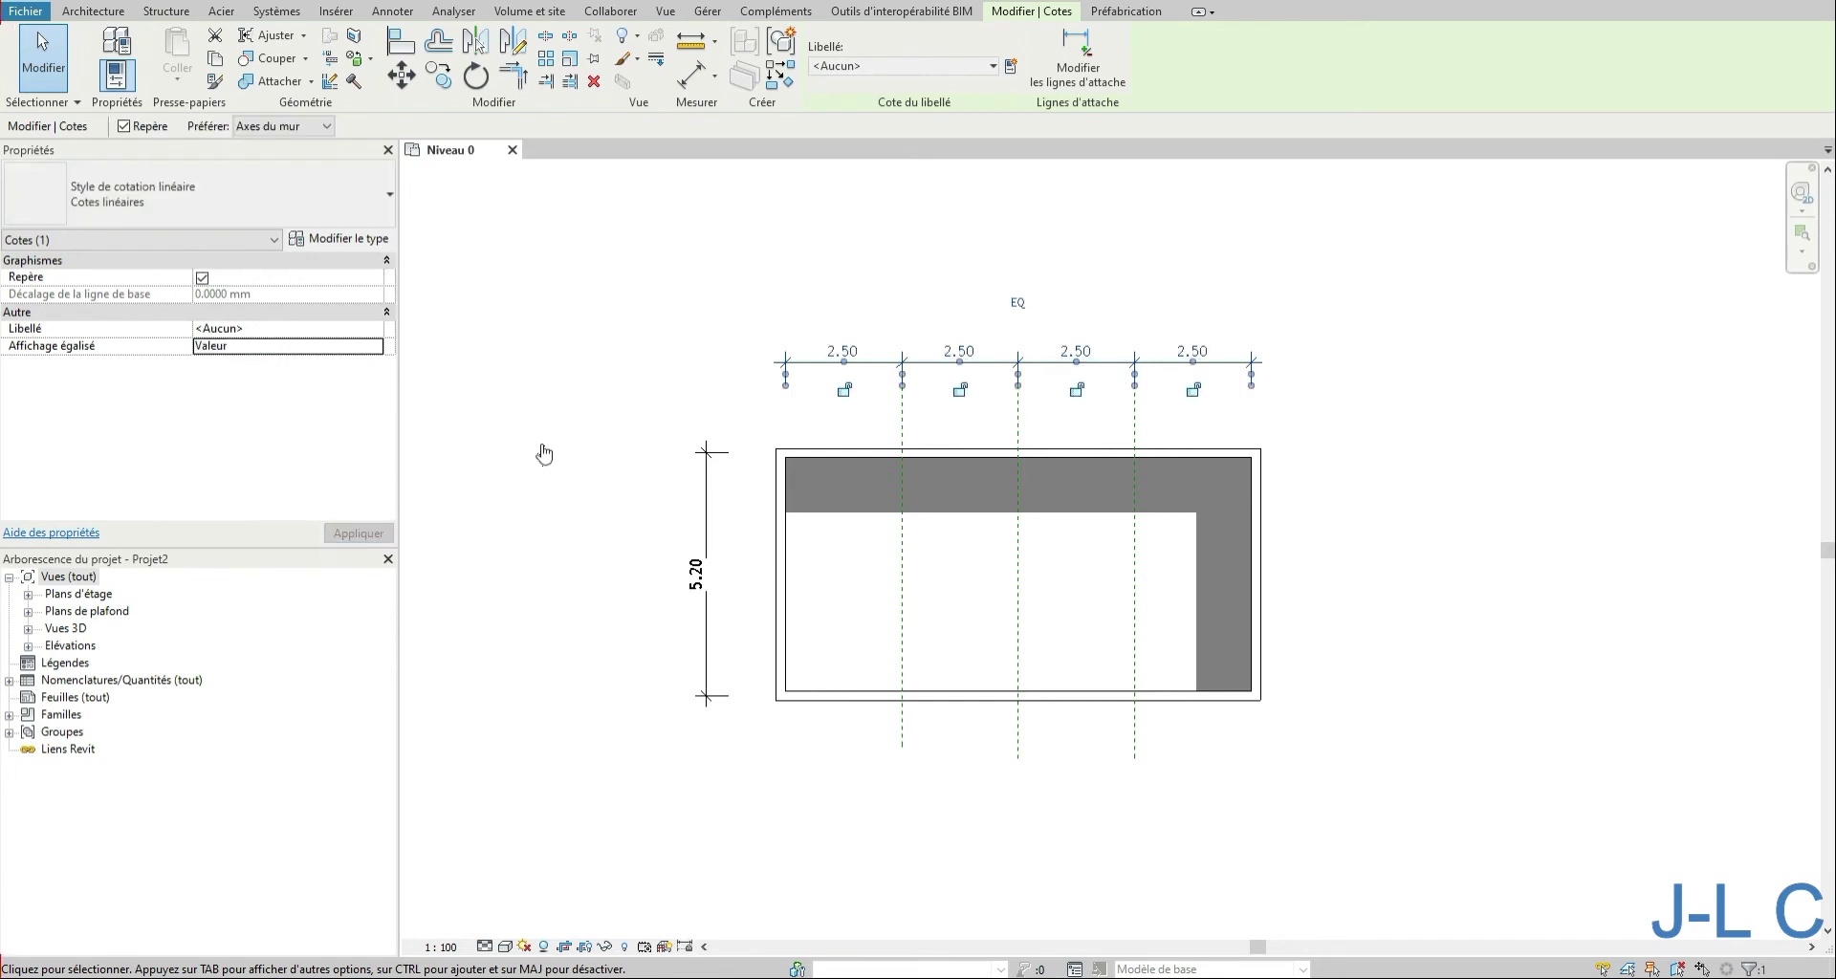
pyautogui.click(544, 453)
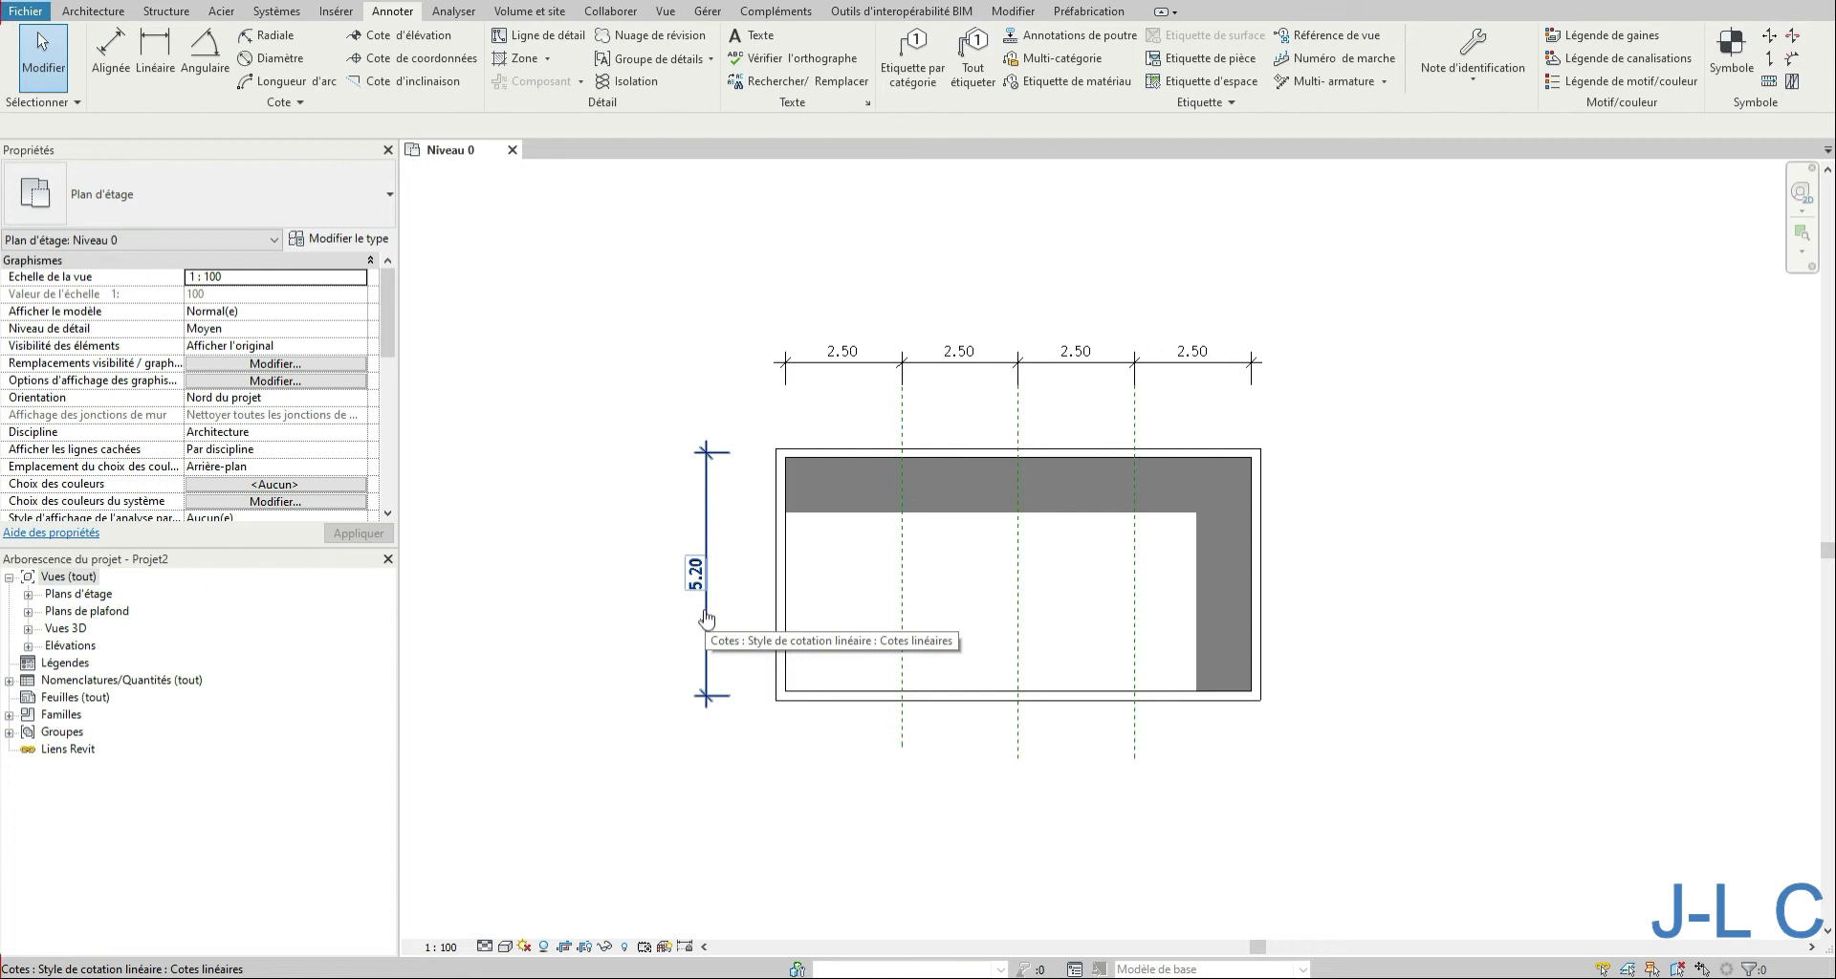
# Step: Set the text background (Arrière-plan du texte) of the vertical dimension's Cotes linéaires type to Transparent
pyautogui.click(707, 617)
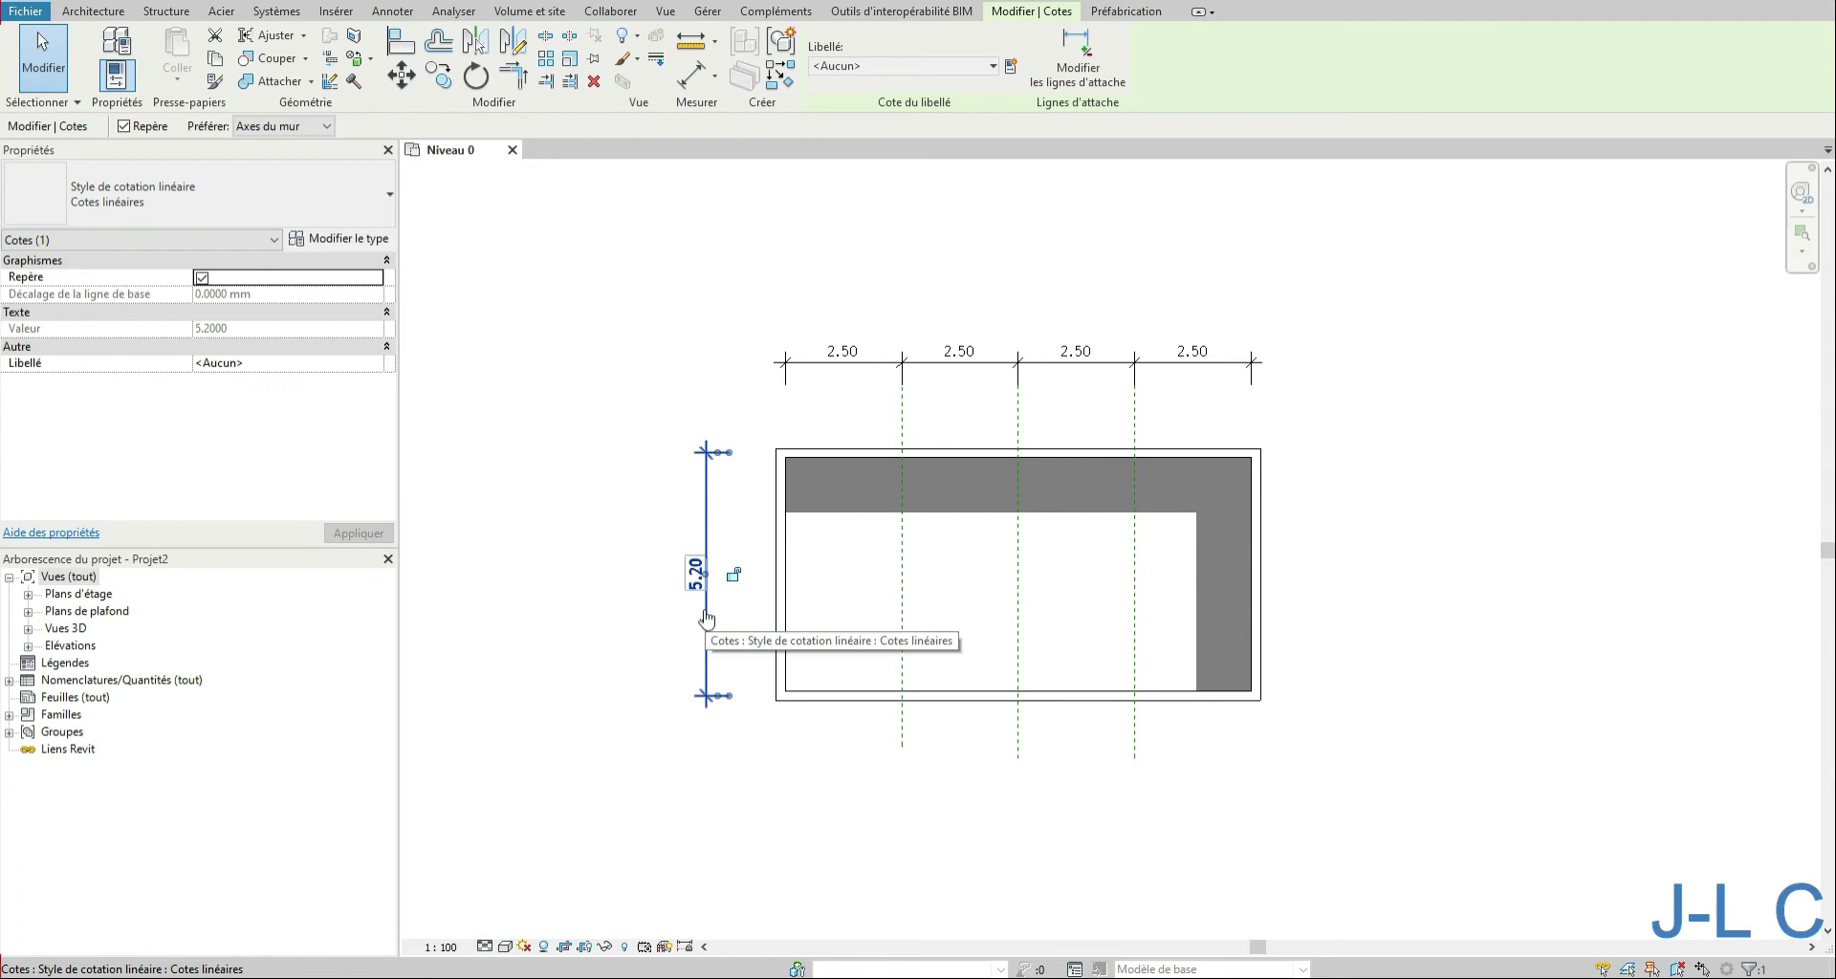
pyautogui.click(345, 241)
pyautogui.moveTo(447, 73); pyautogui.dragTo(344, 52)
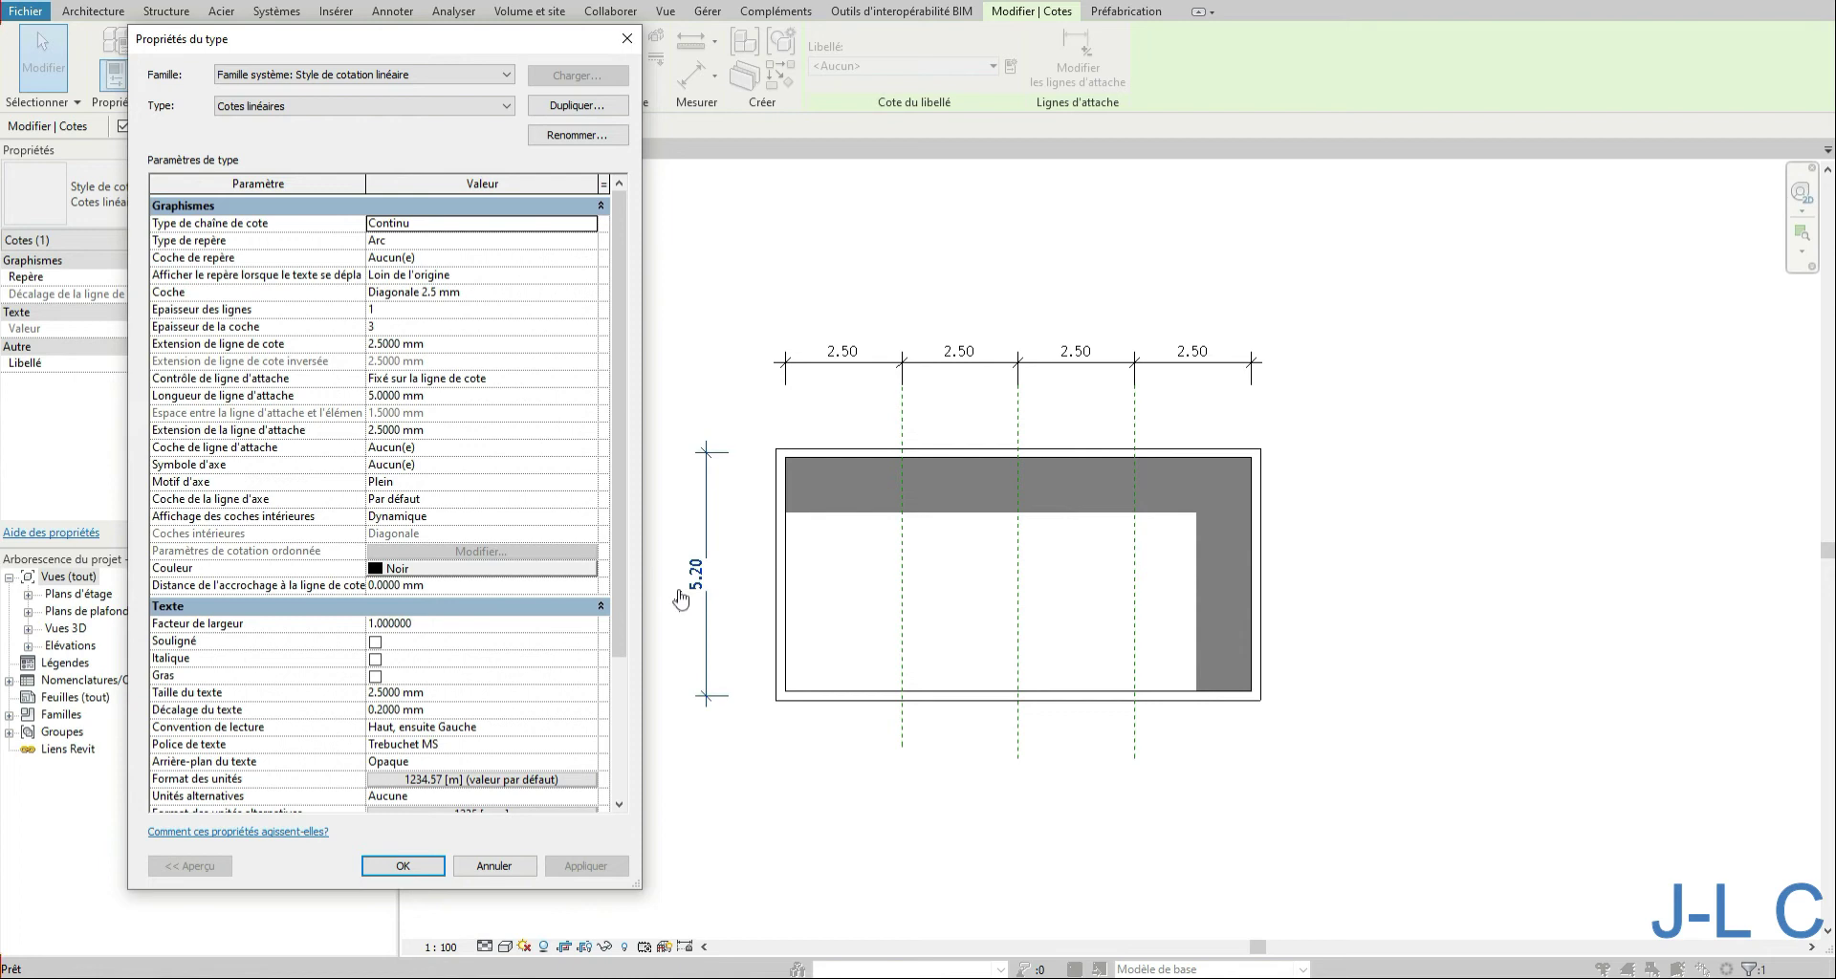
pyautogui.moveTo(624, 616); pyautogui.dragTo(628, 660)
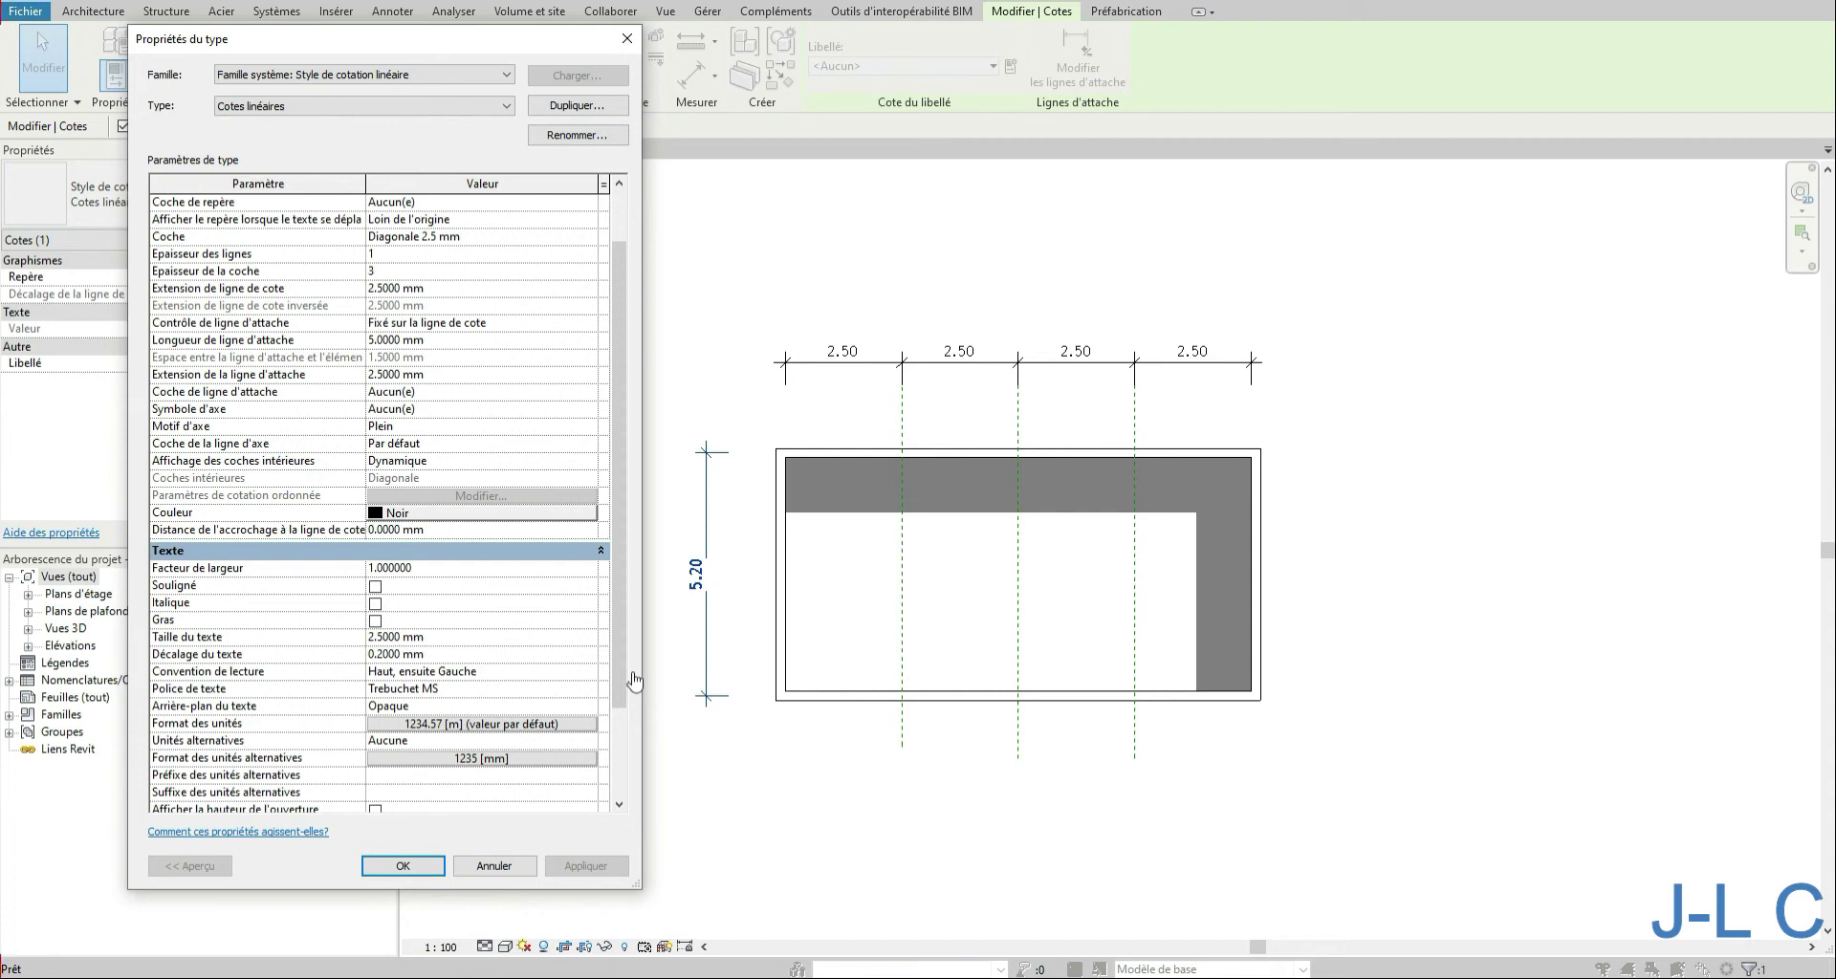
pyautogui.click(589, 706)
pyautogui.click(589, 706)
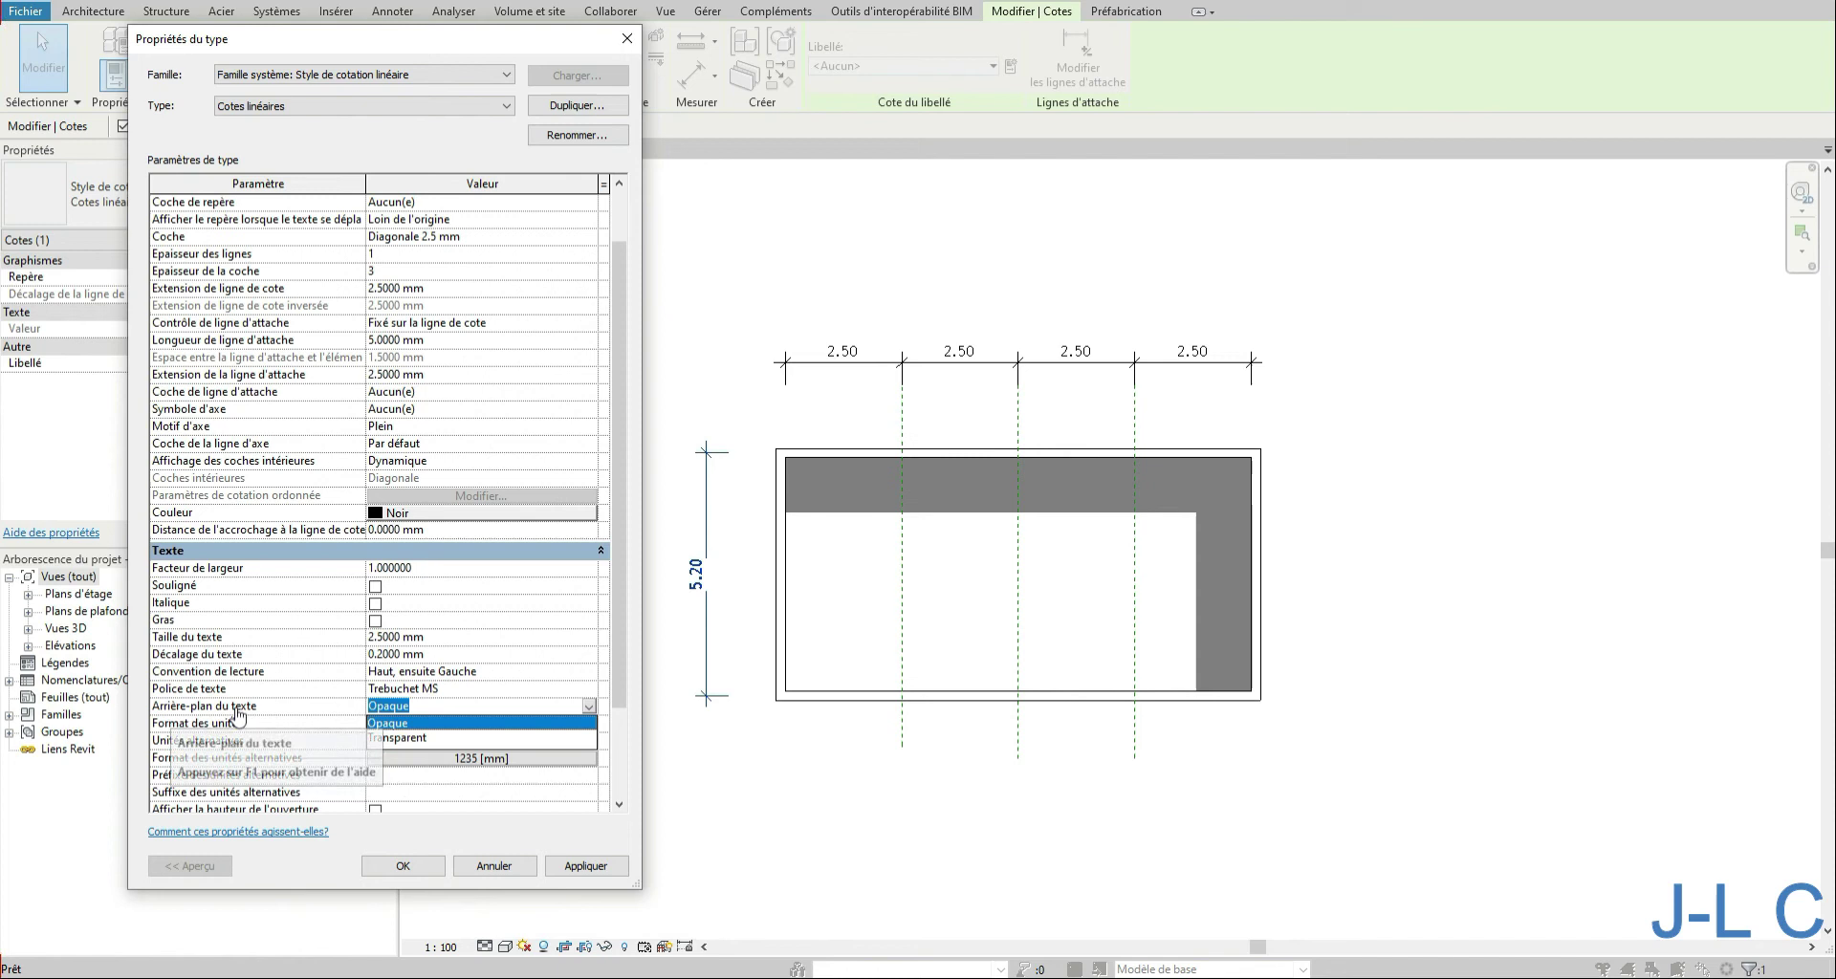
pyautogui.click(413, 739)
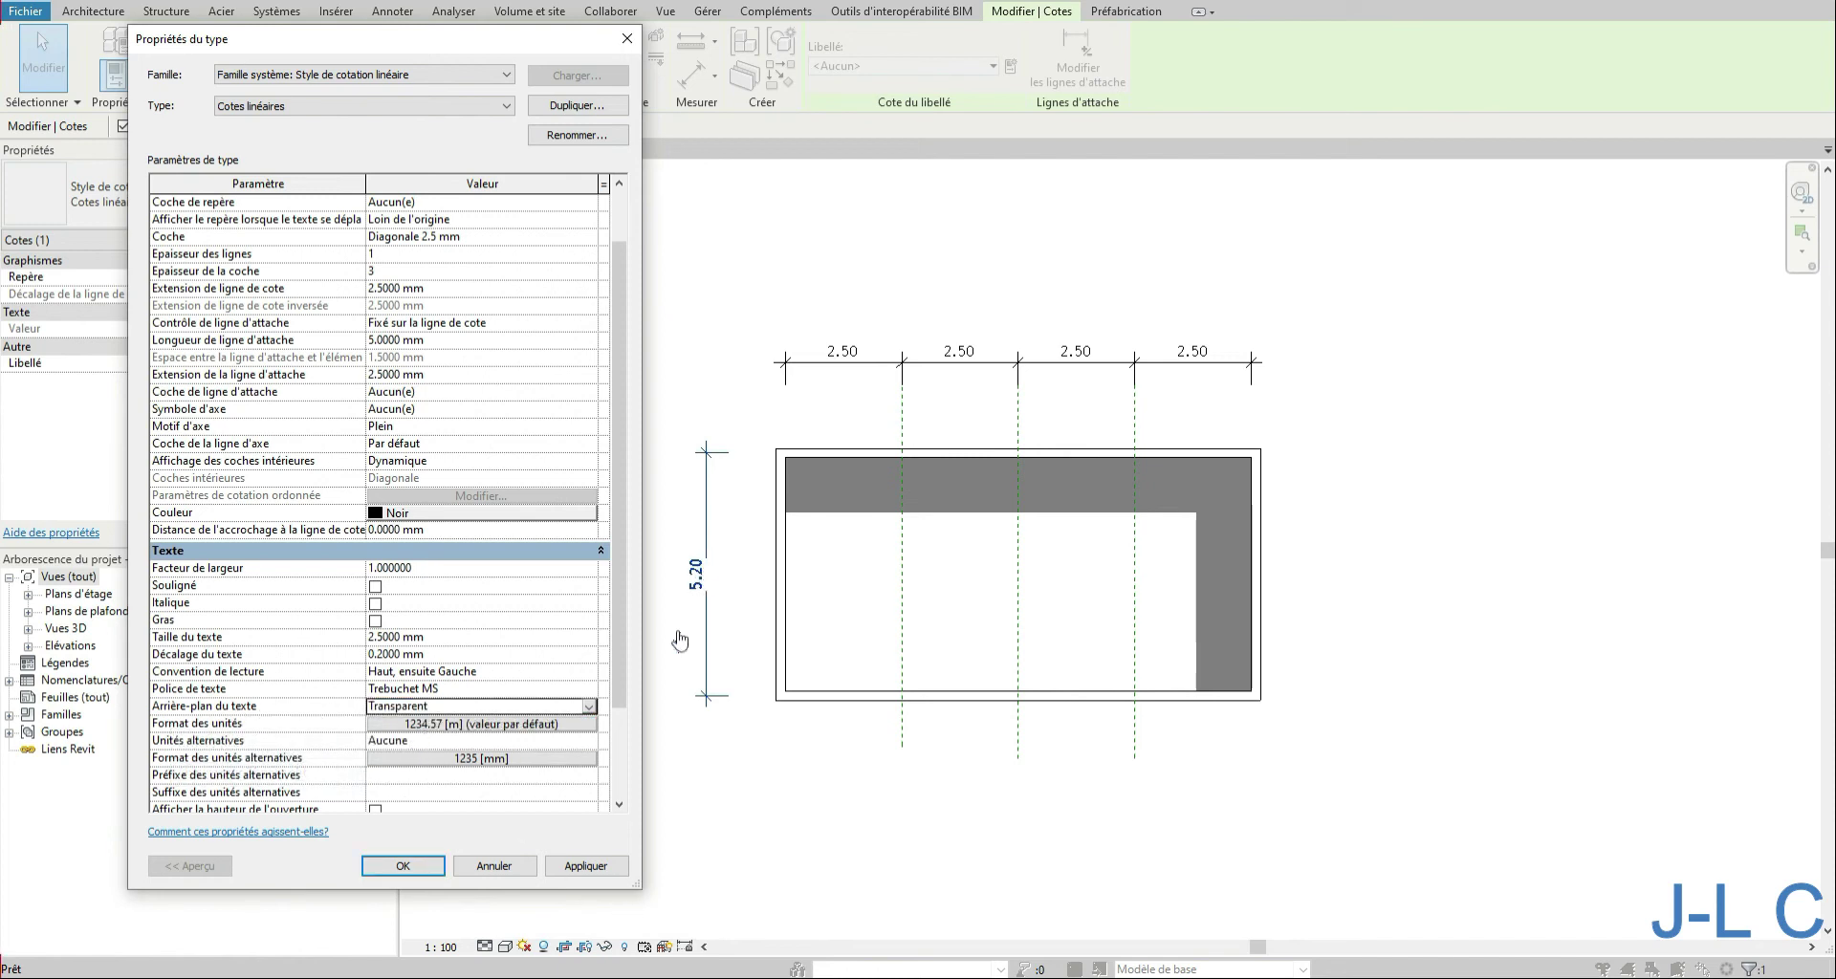
pyautogui.click(581, 866)
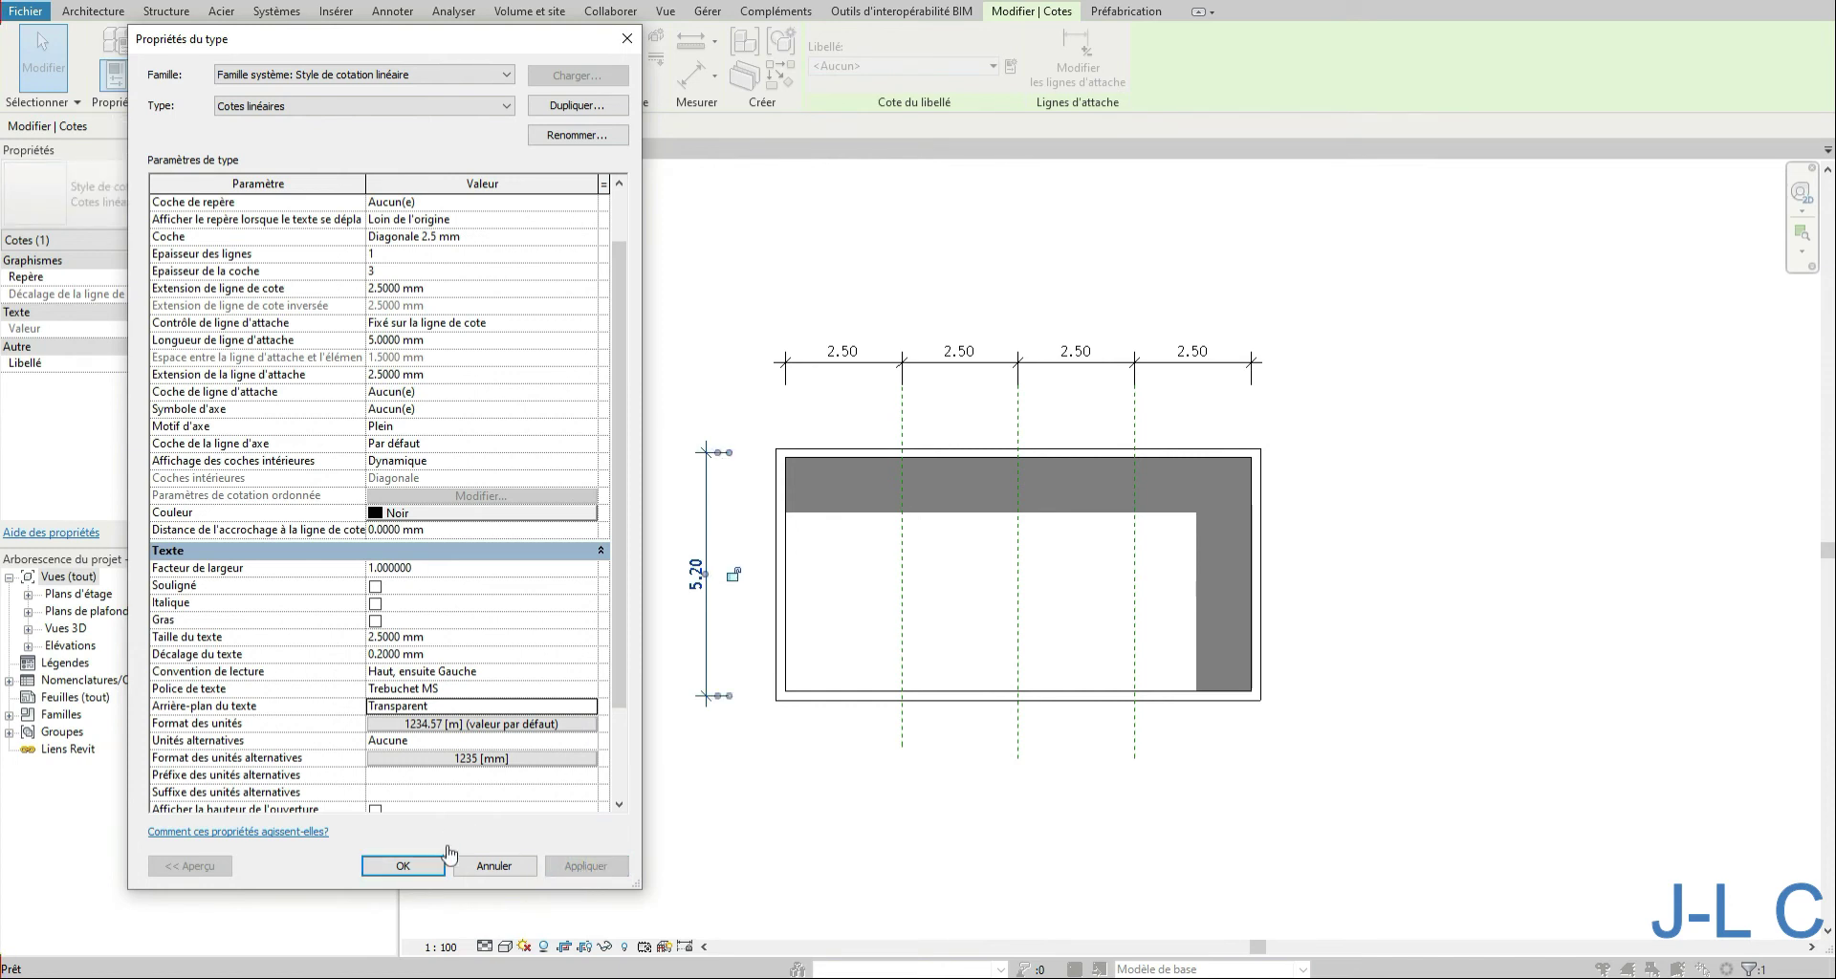
pyautogui.click(435, 866)
pyautogui.click(677, 556)
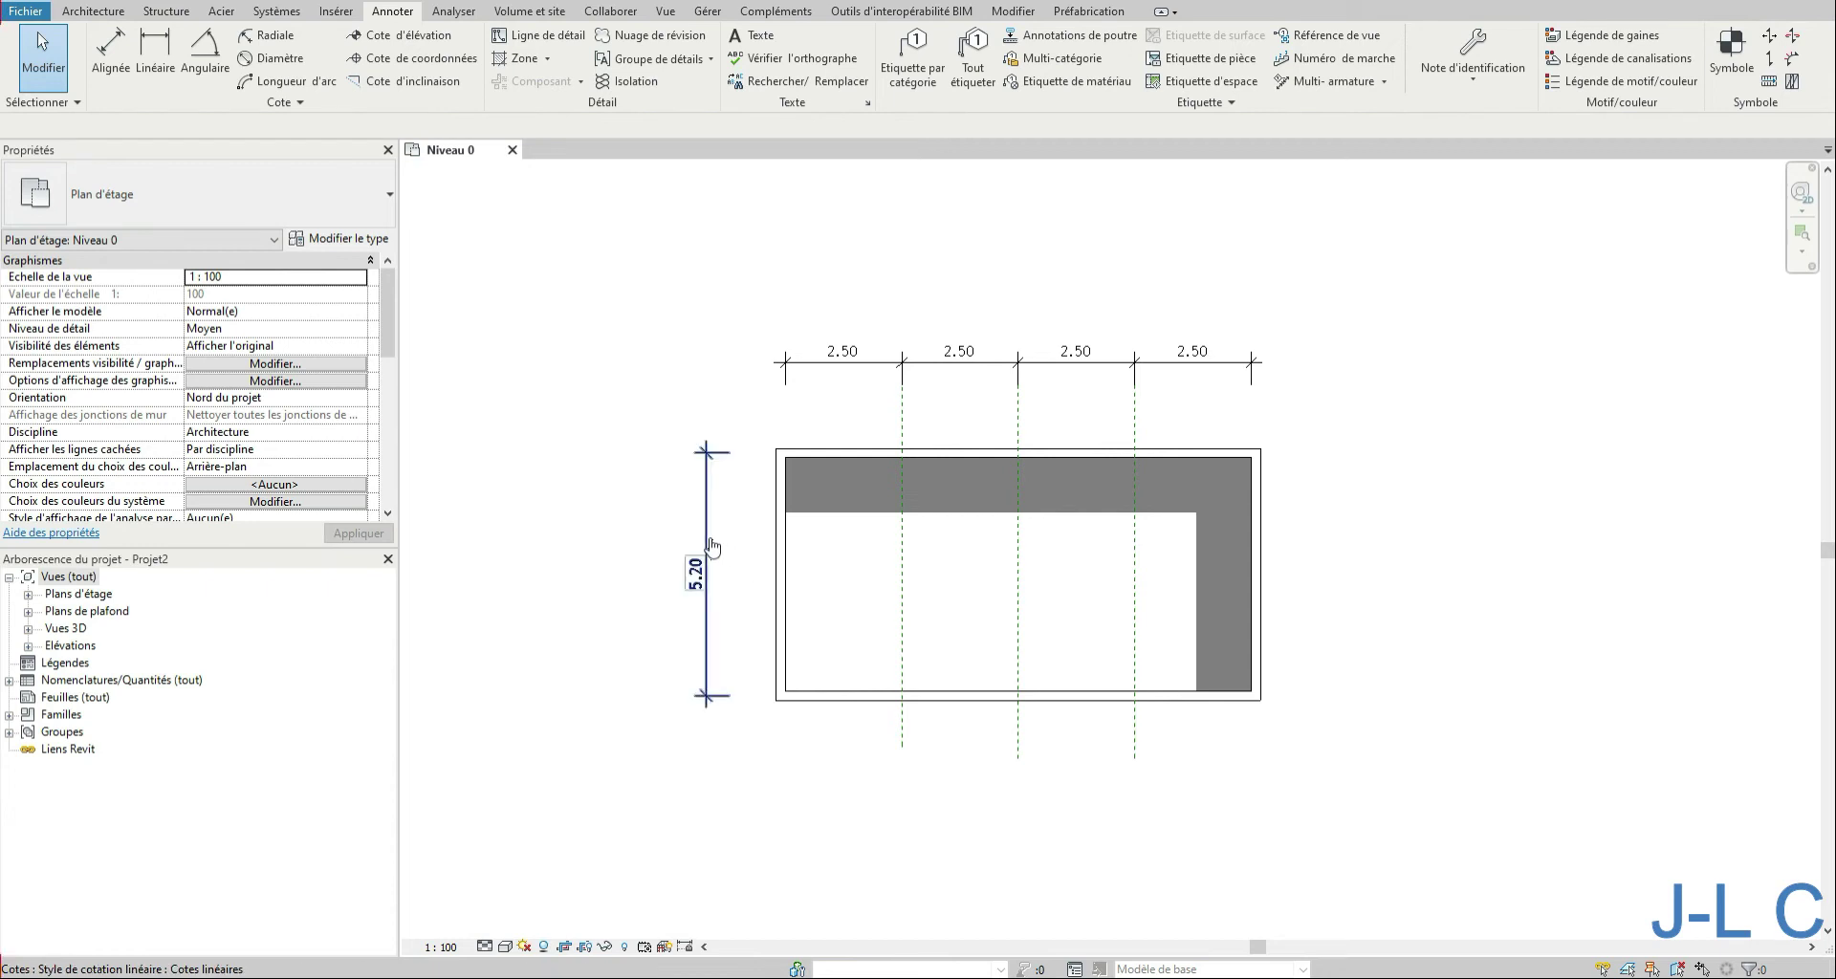
# Step: Move the vertical dimension just inside the left wall and set its type's text background to Opaque
pyautogui.moveTo(707, 525); pyautogui.dragTo(800, 525)
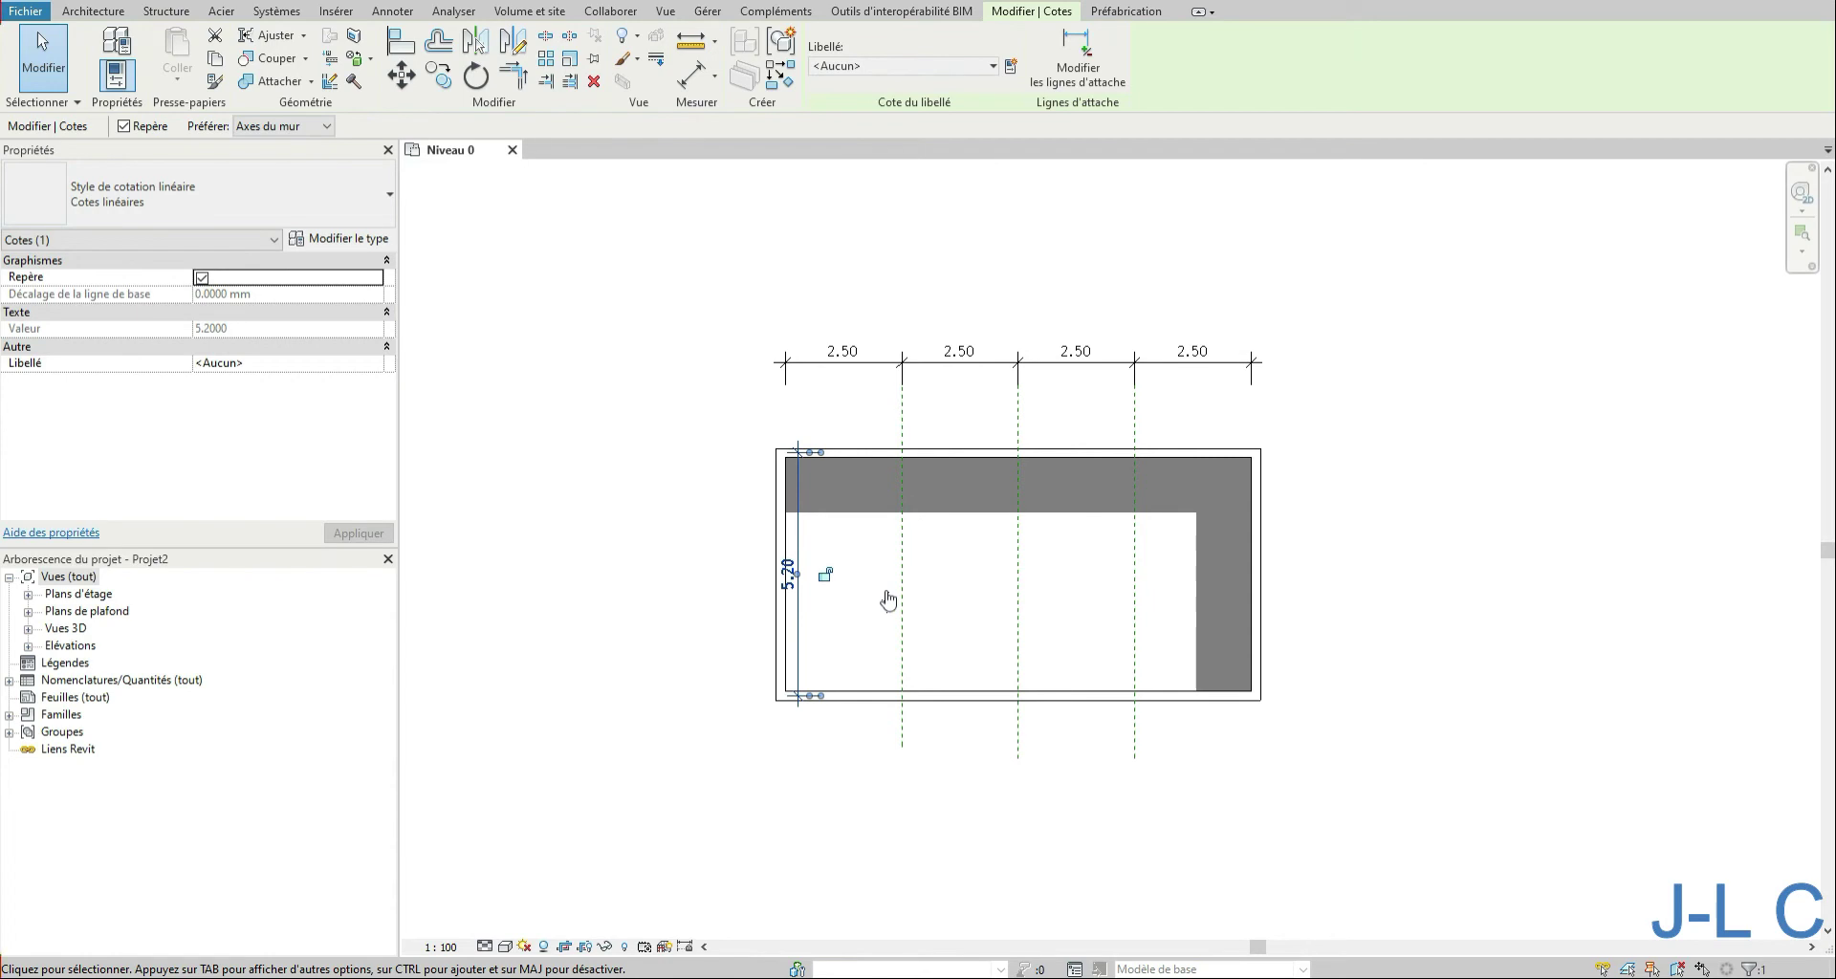
pyautogui.click(356, 245)
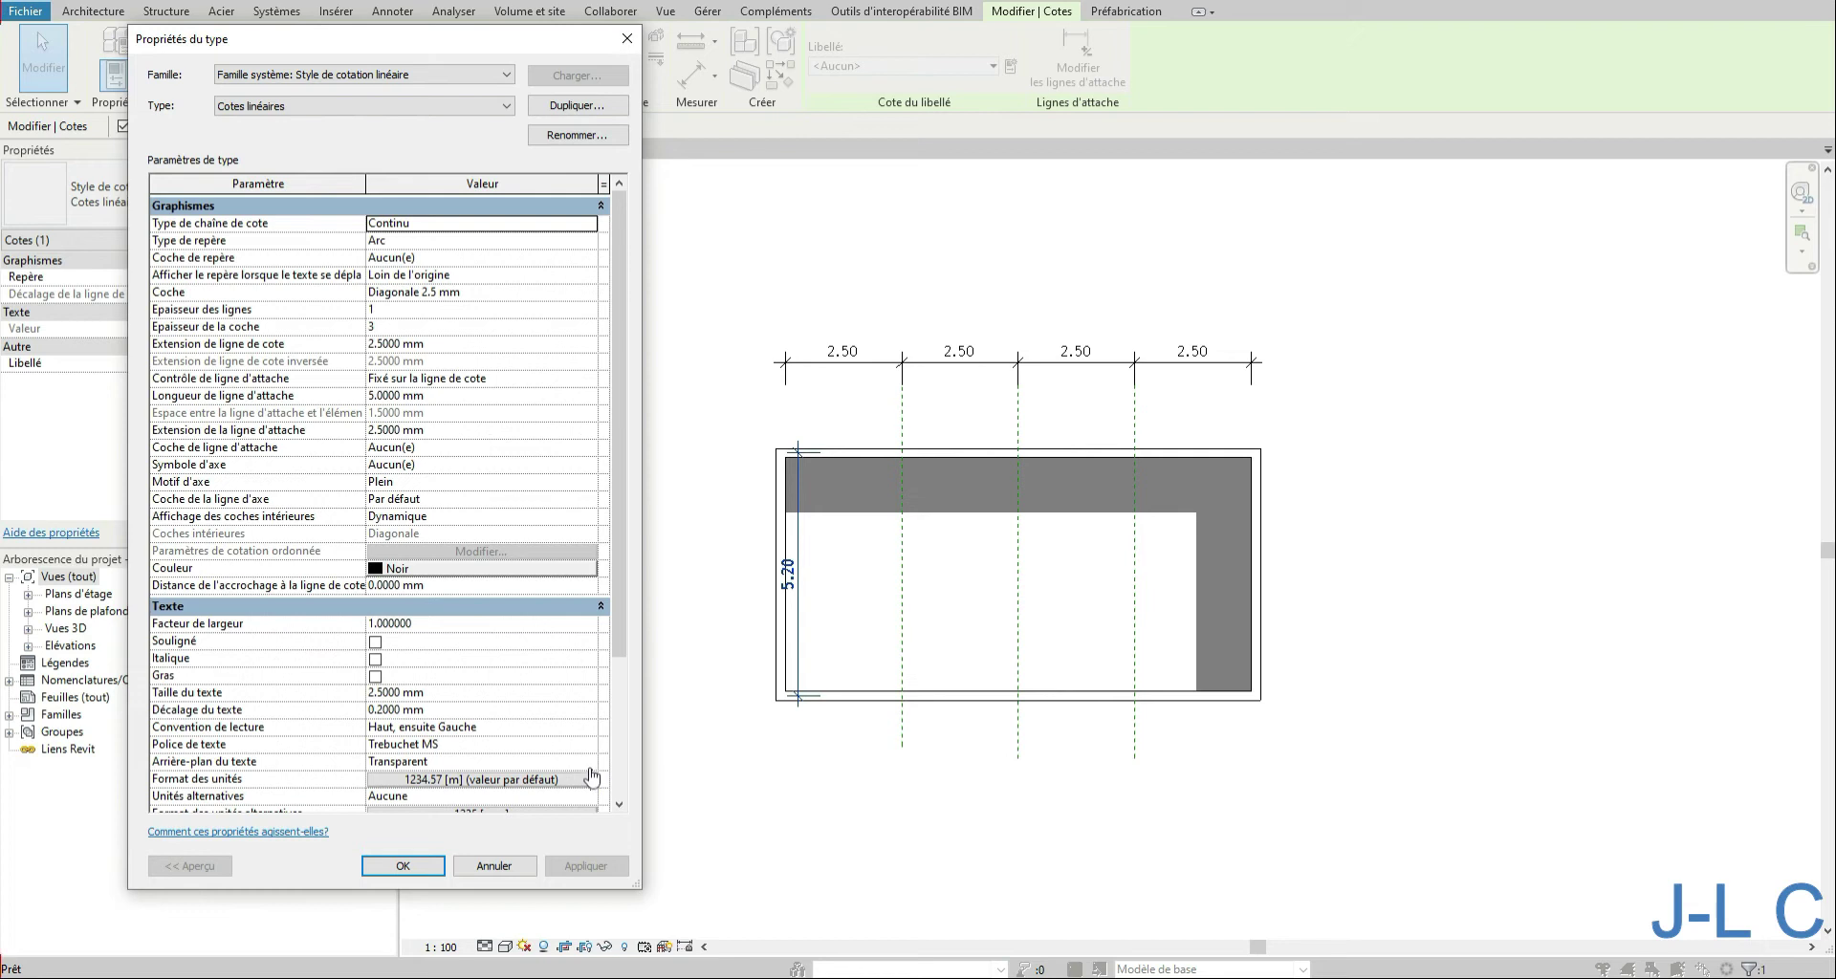
pyautogui.click(589, 765)
pyautogui.click(452, 779)
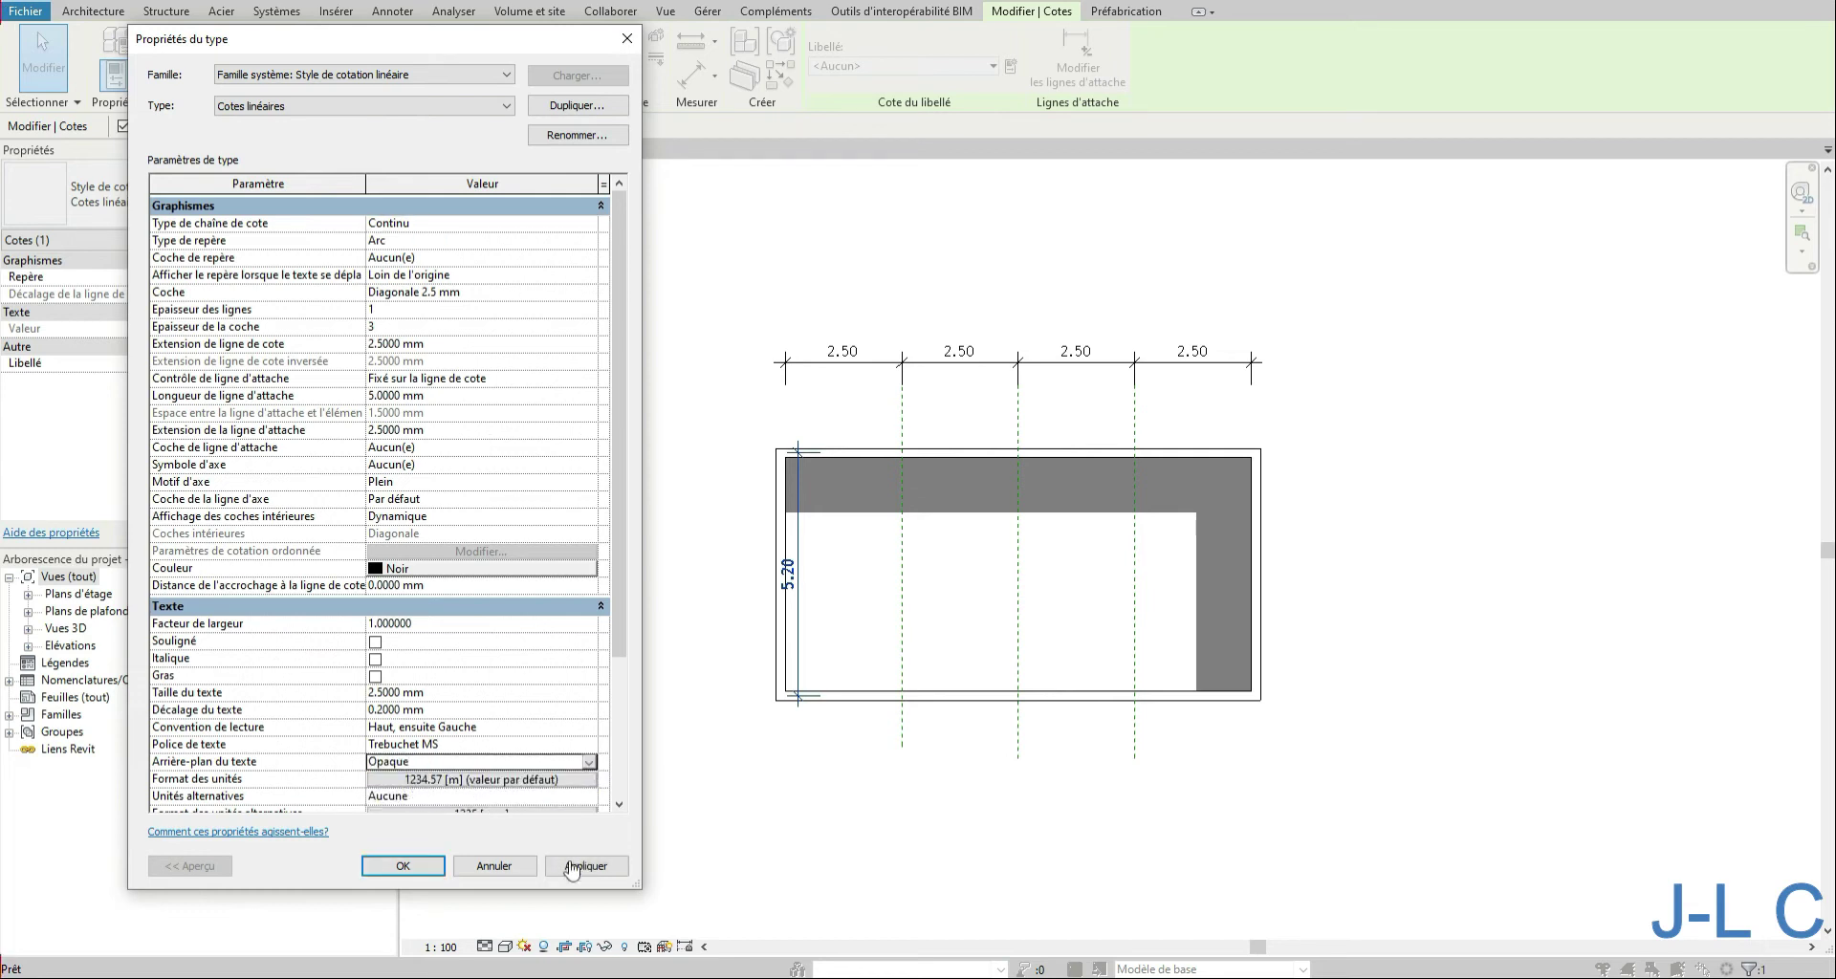
pyautogui.click(585, 866)
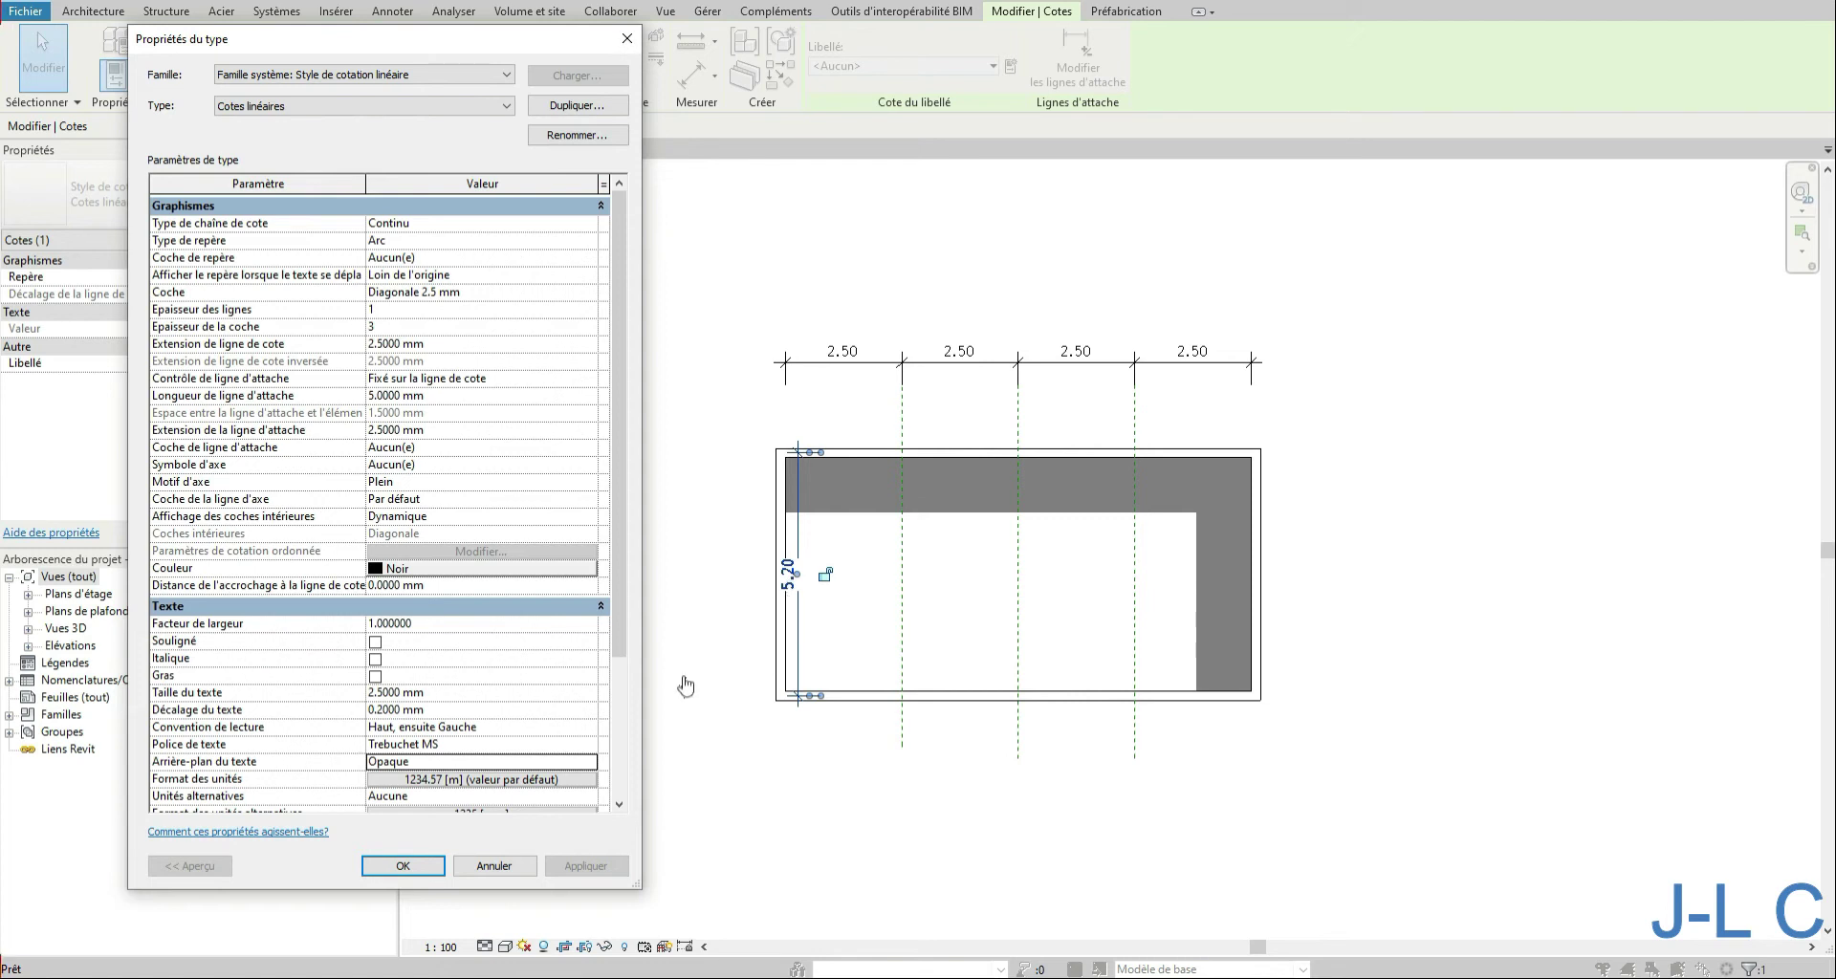
pyautogui.click(417, 867)
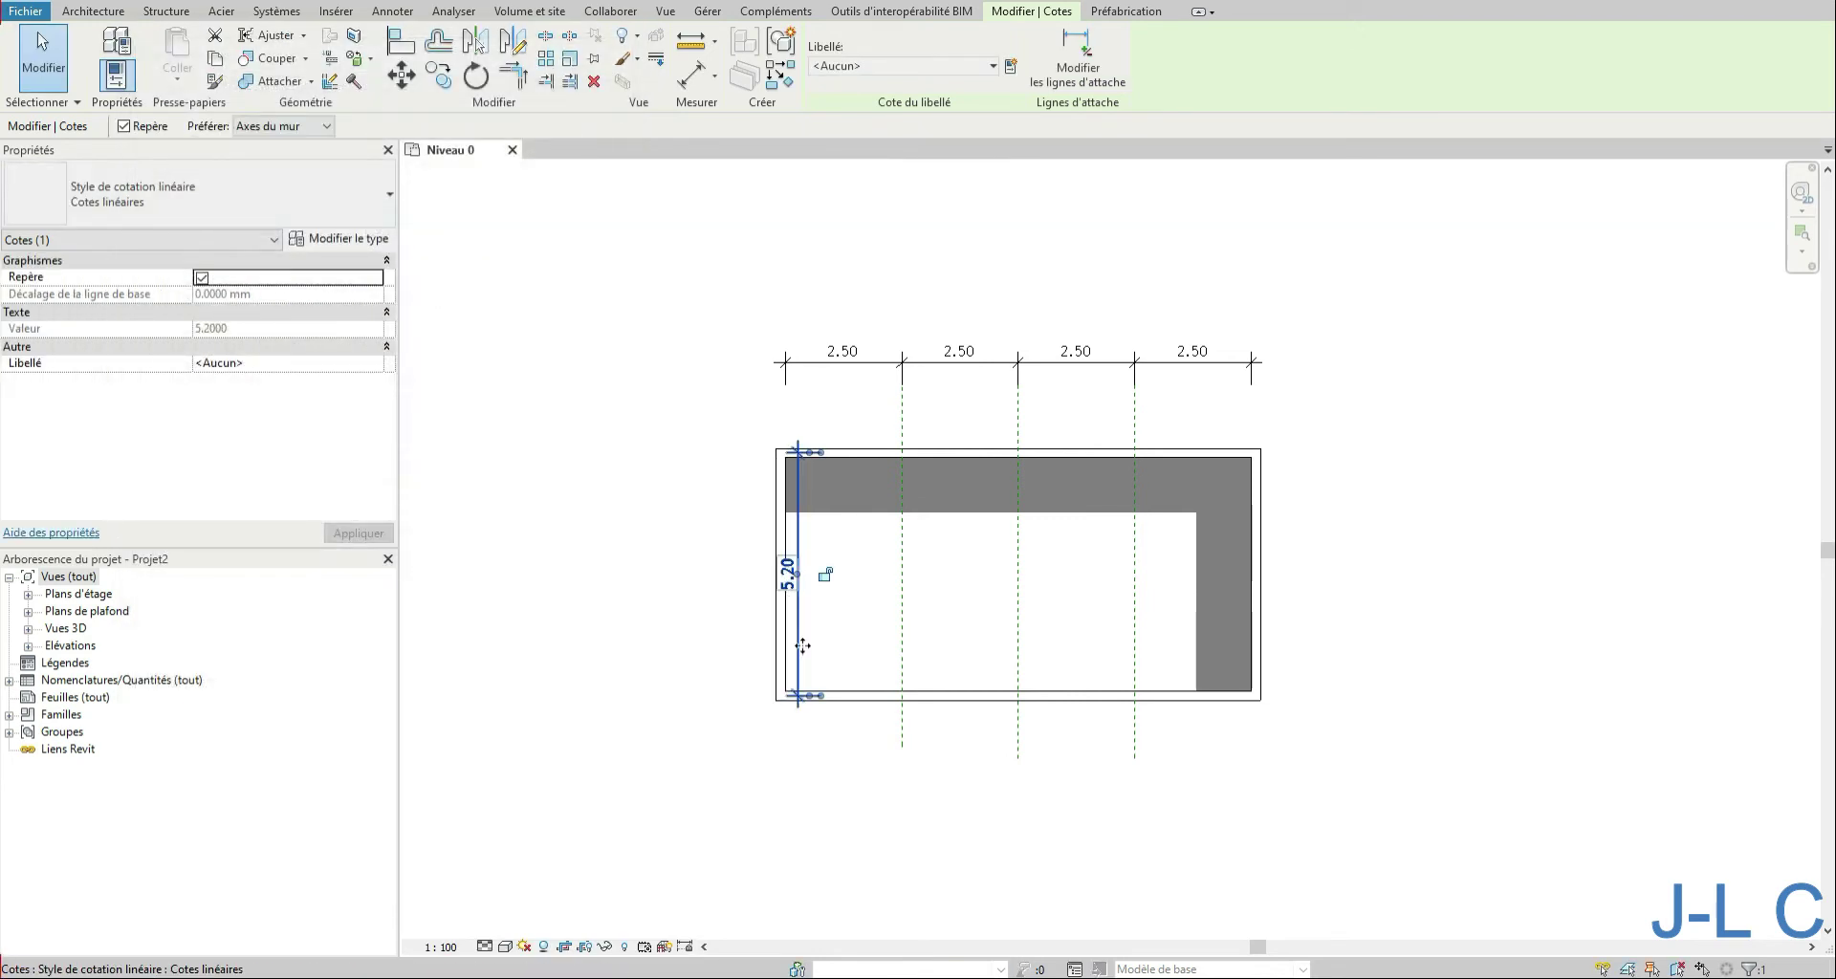
# Step: Shift the vertical dimension slightly outward so its text sits directly over the left wall
pyautogui.moveTo(804, 646); pyautogui.dragTo(787, 643)
pyautogui.click(731, 749)
pyautogui.scroll(2, 744, 687)
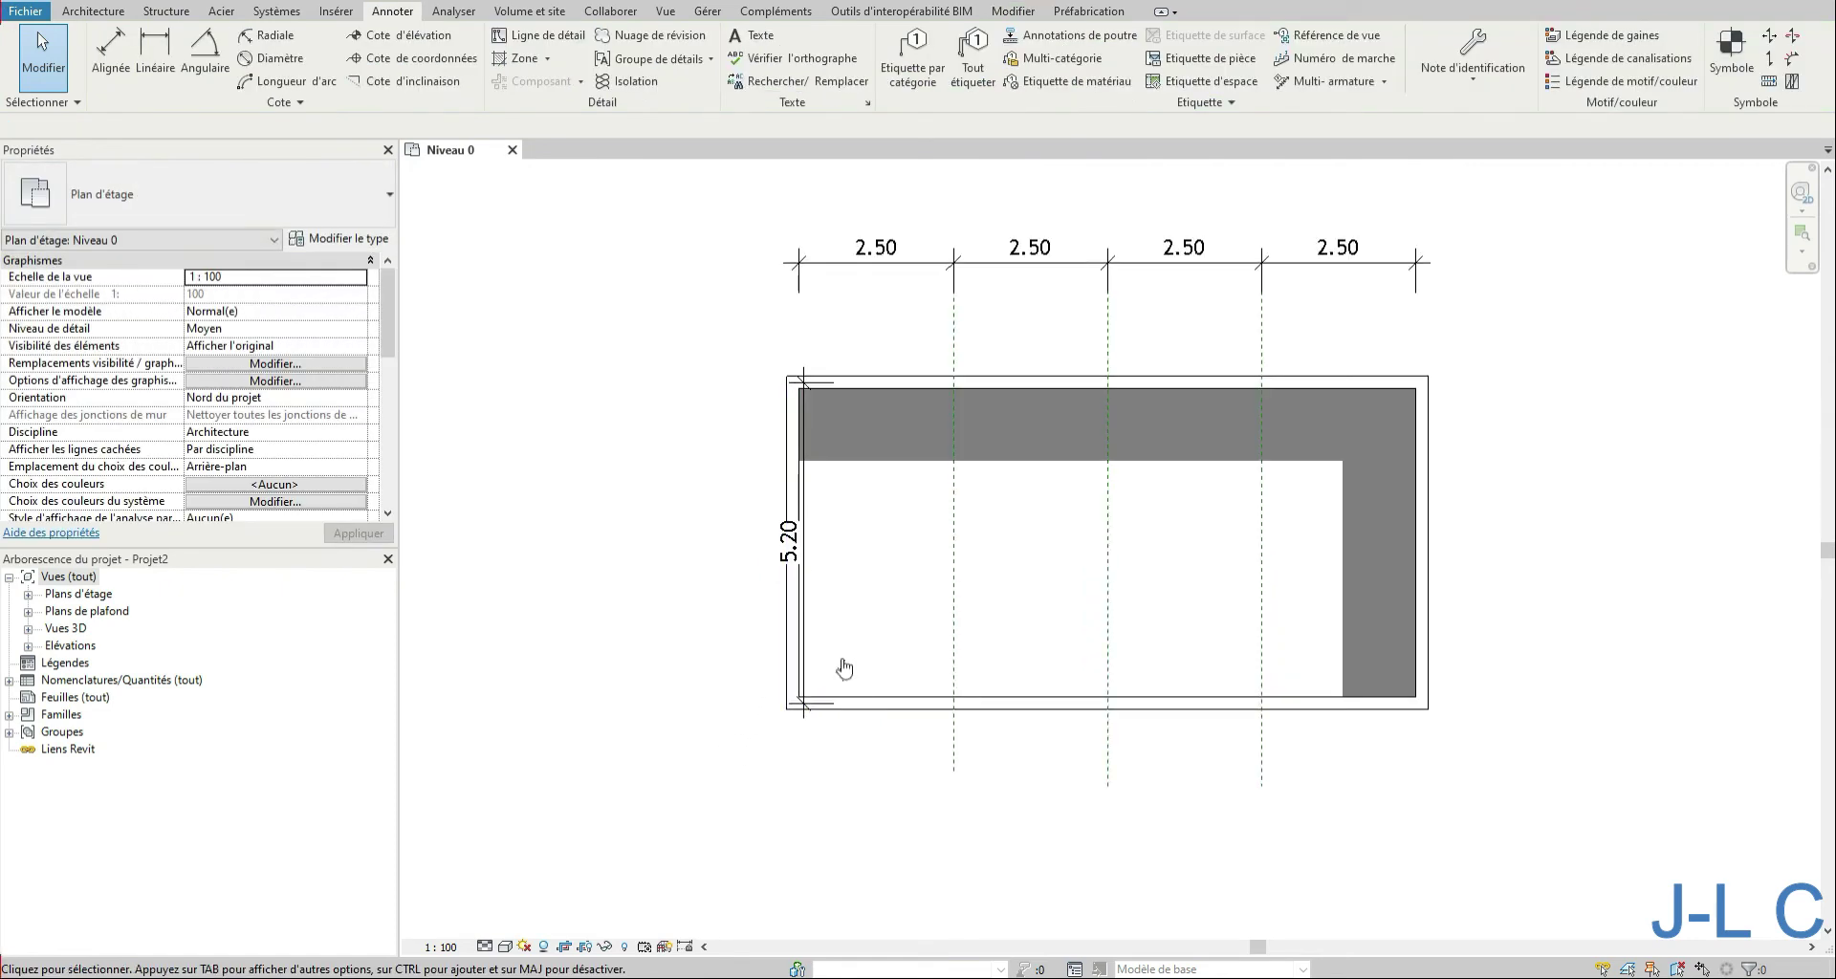
# Step: Change the Cotes linéaires type's text background from Opaque back to Transparent
pyautogui.click(810, 658)
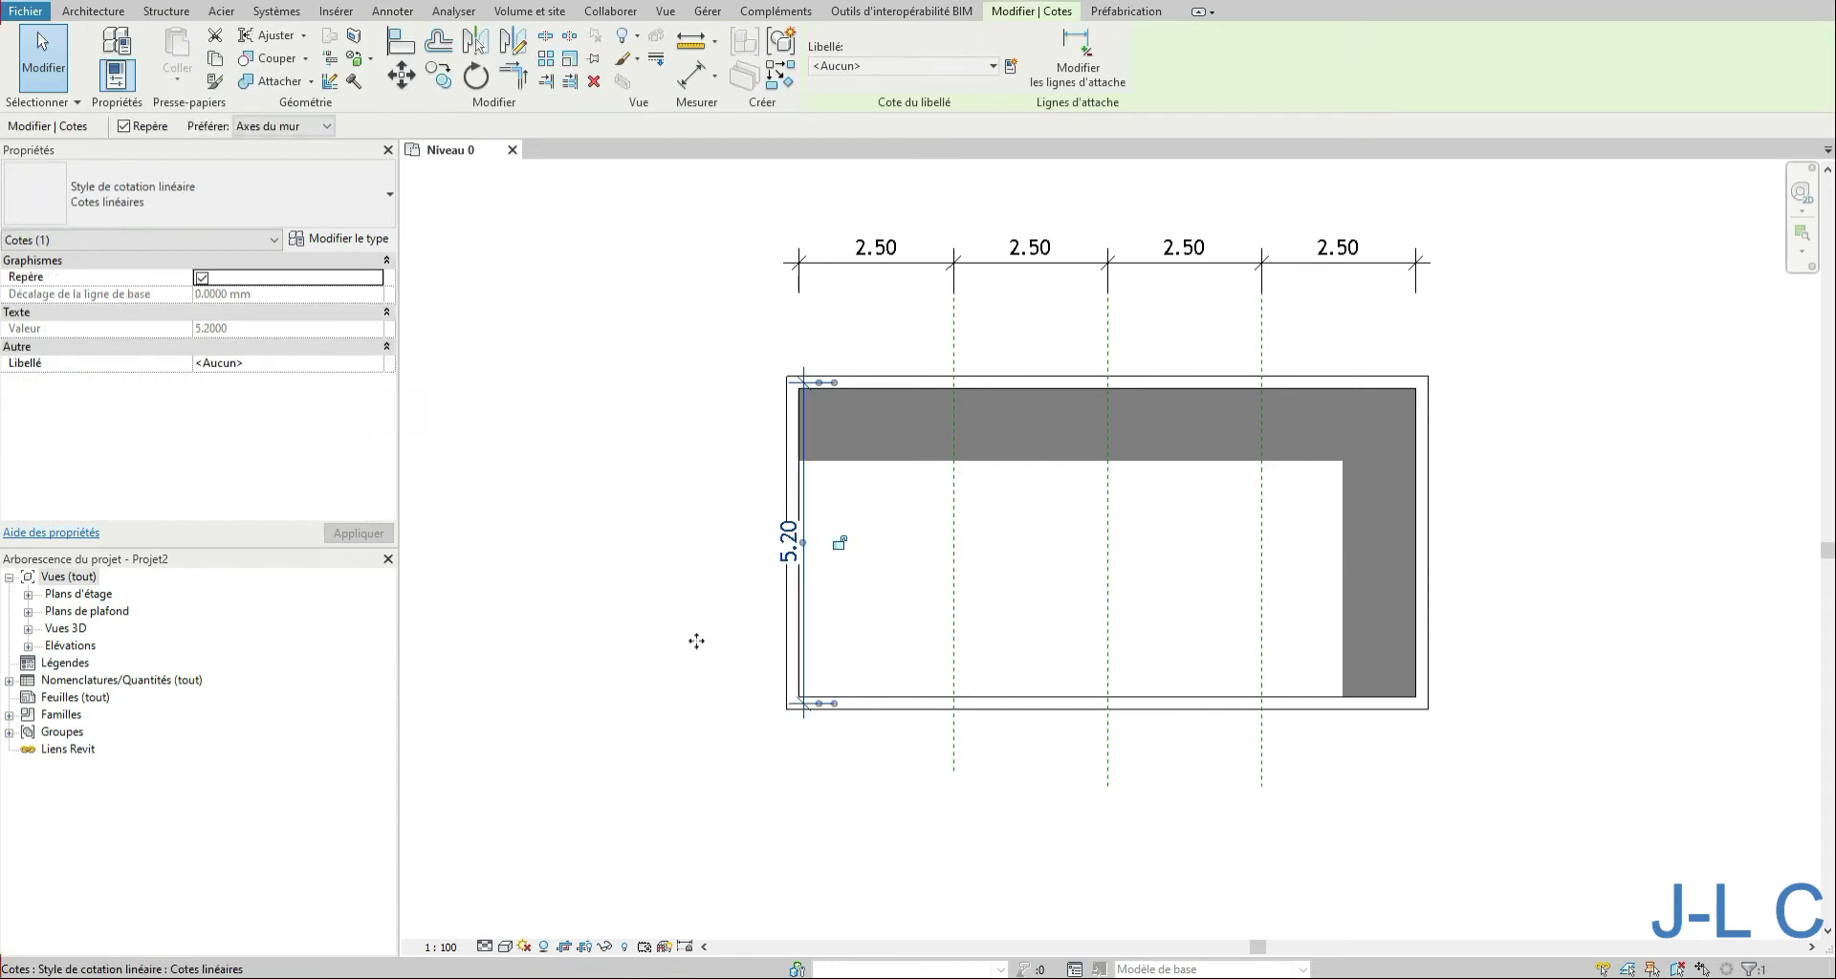
pyautogui.click(339, 238)
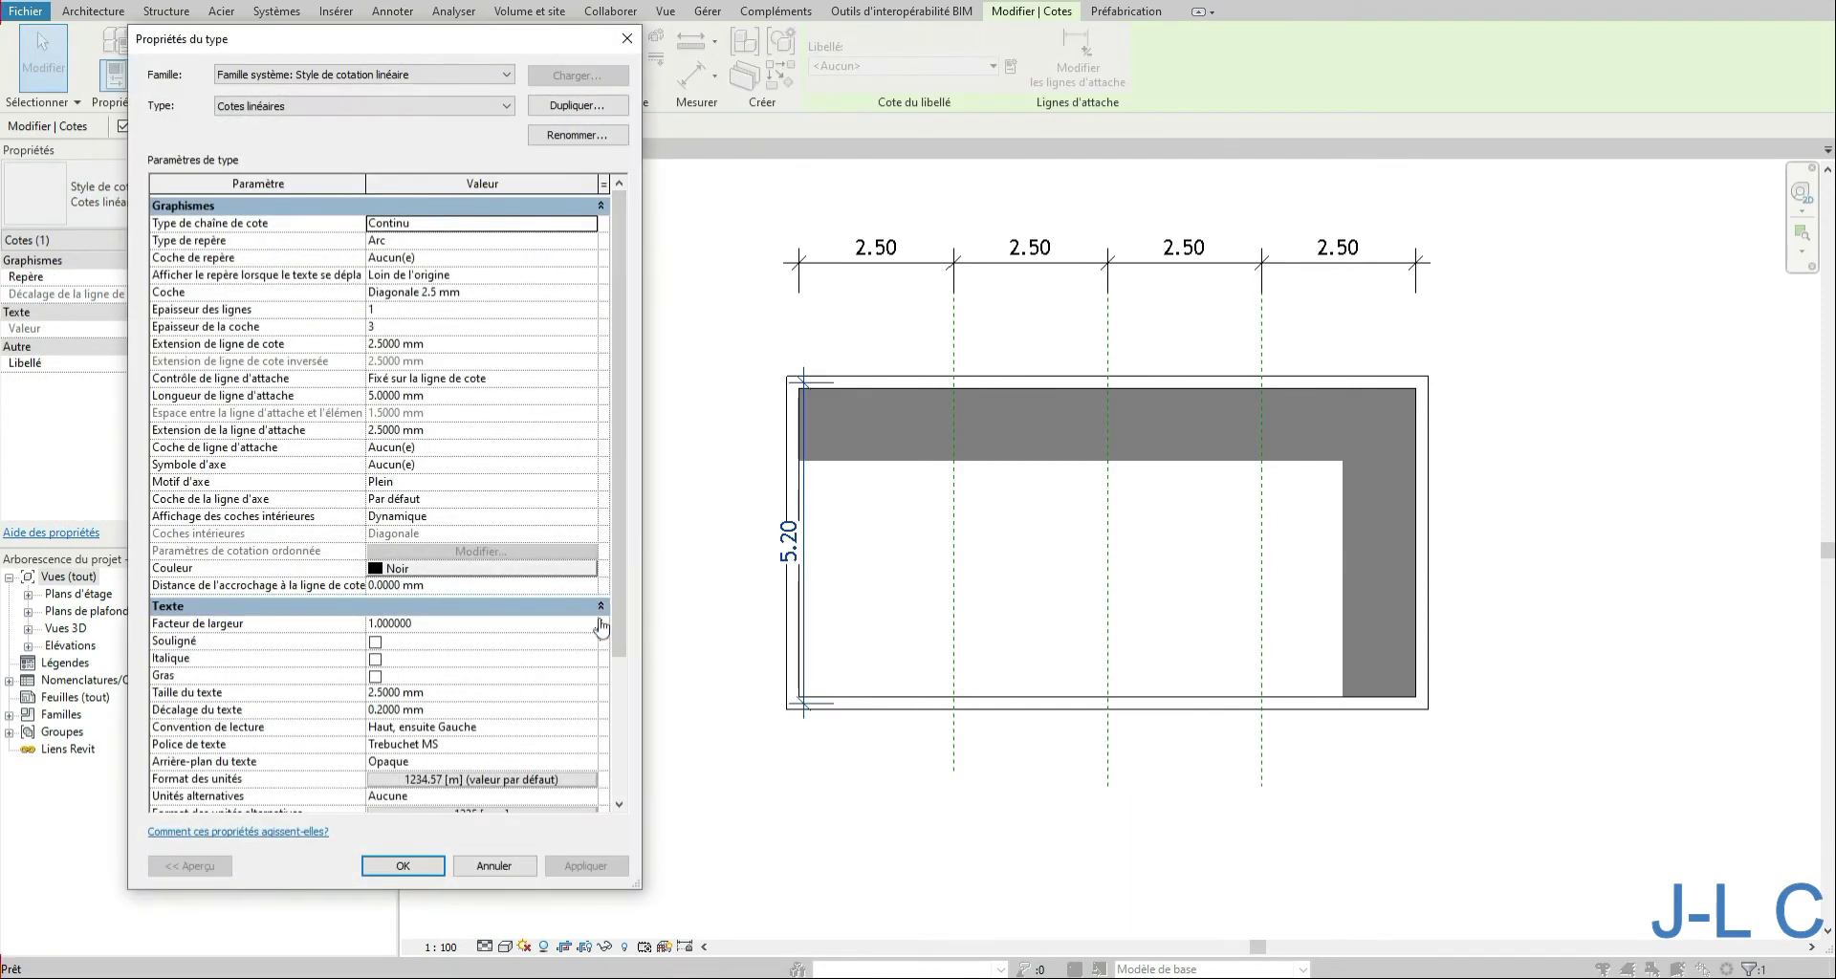
pyautogui.scroll(-3, 631, 727)
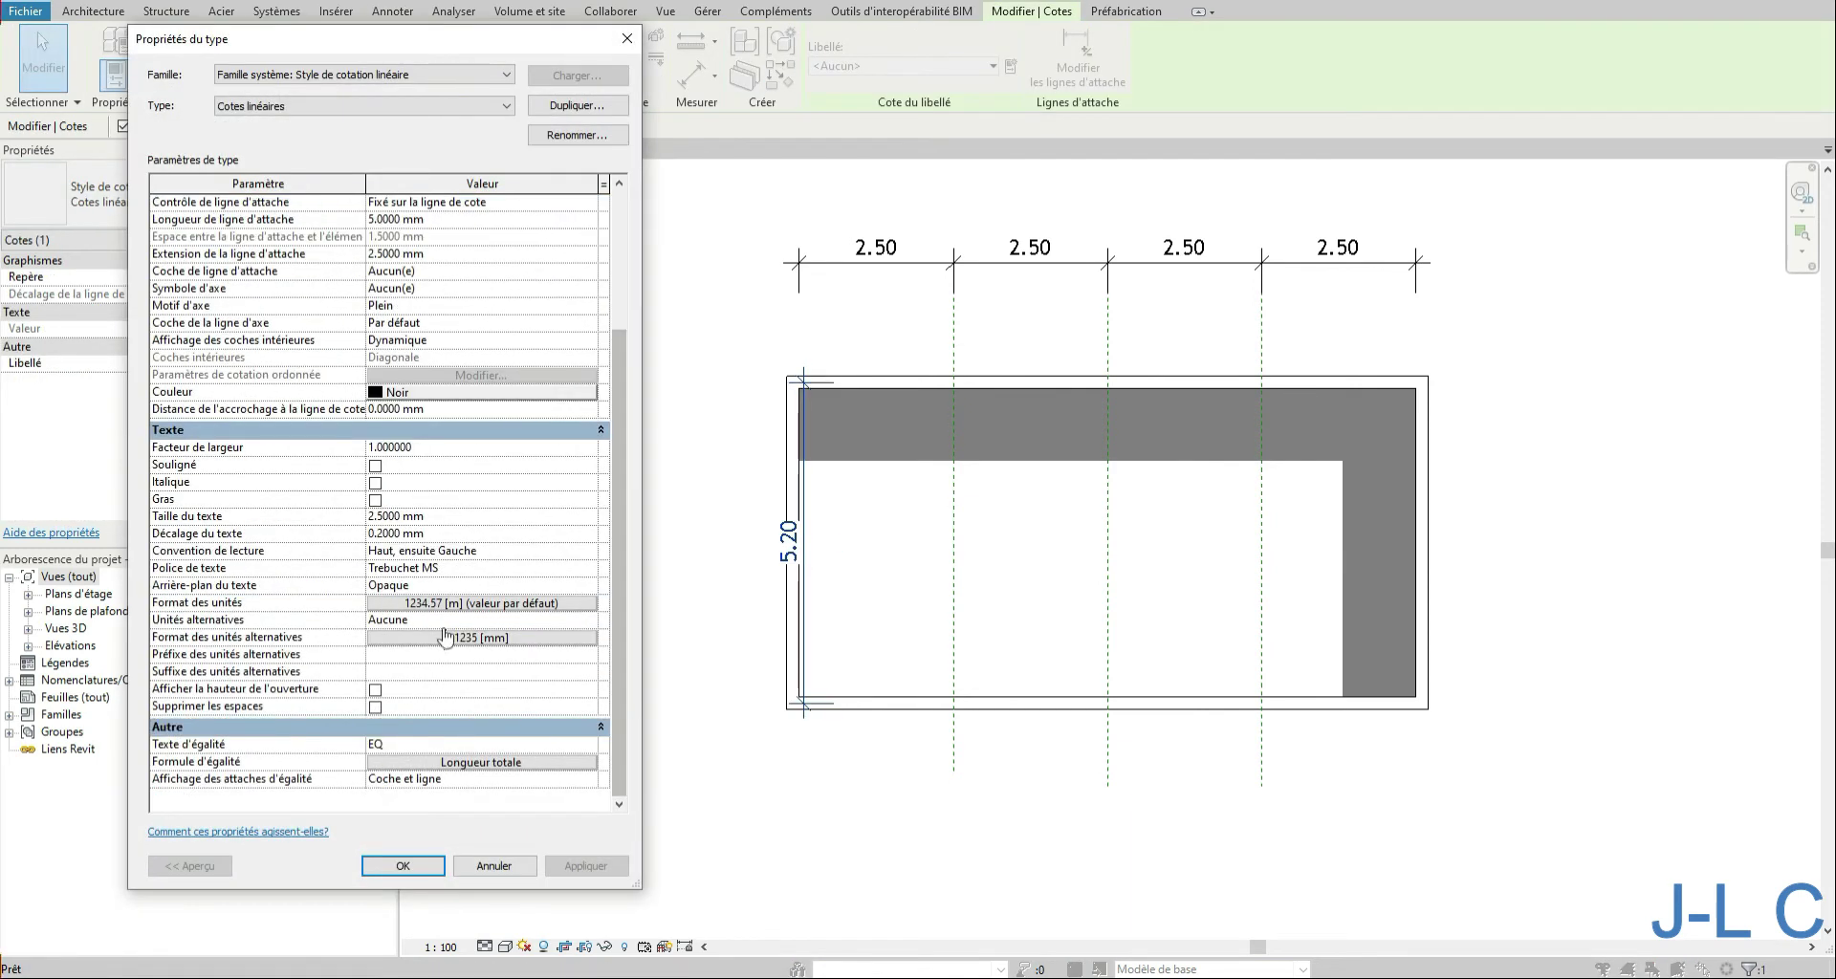
pyautogui.click(535, 585)
pyautogui.click(521, 586)
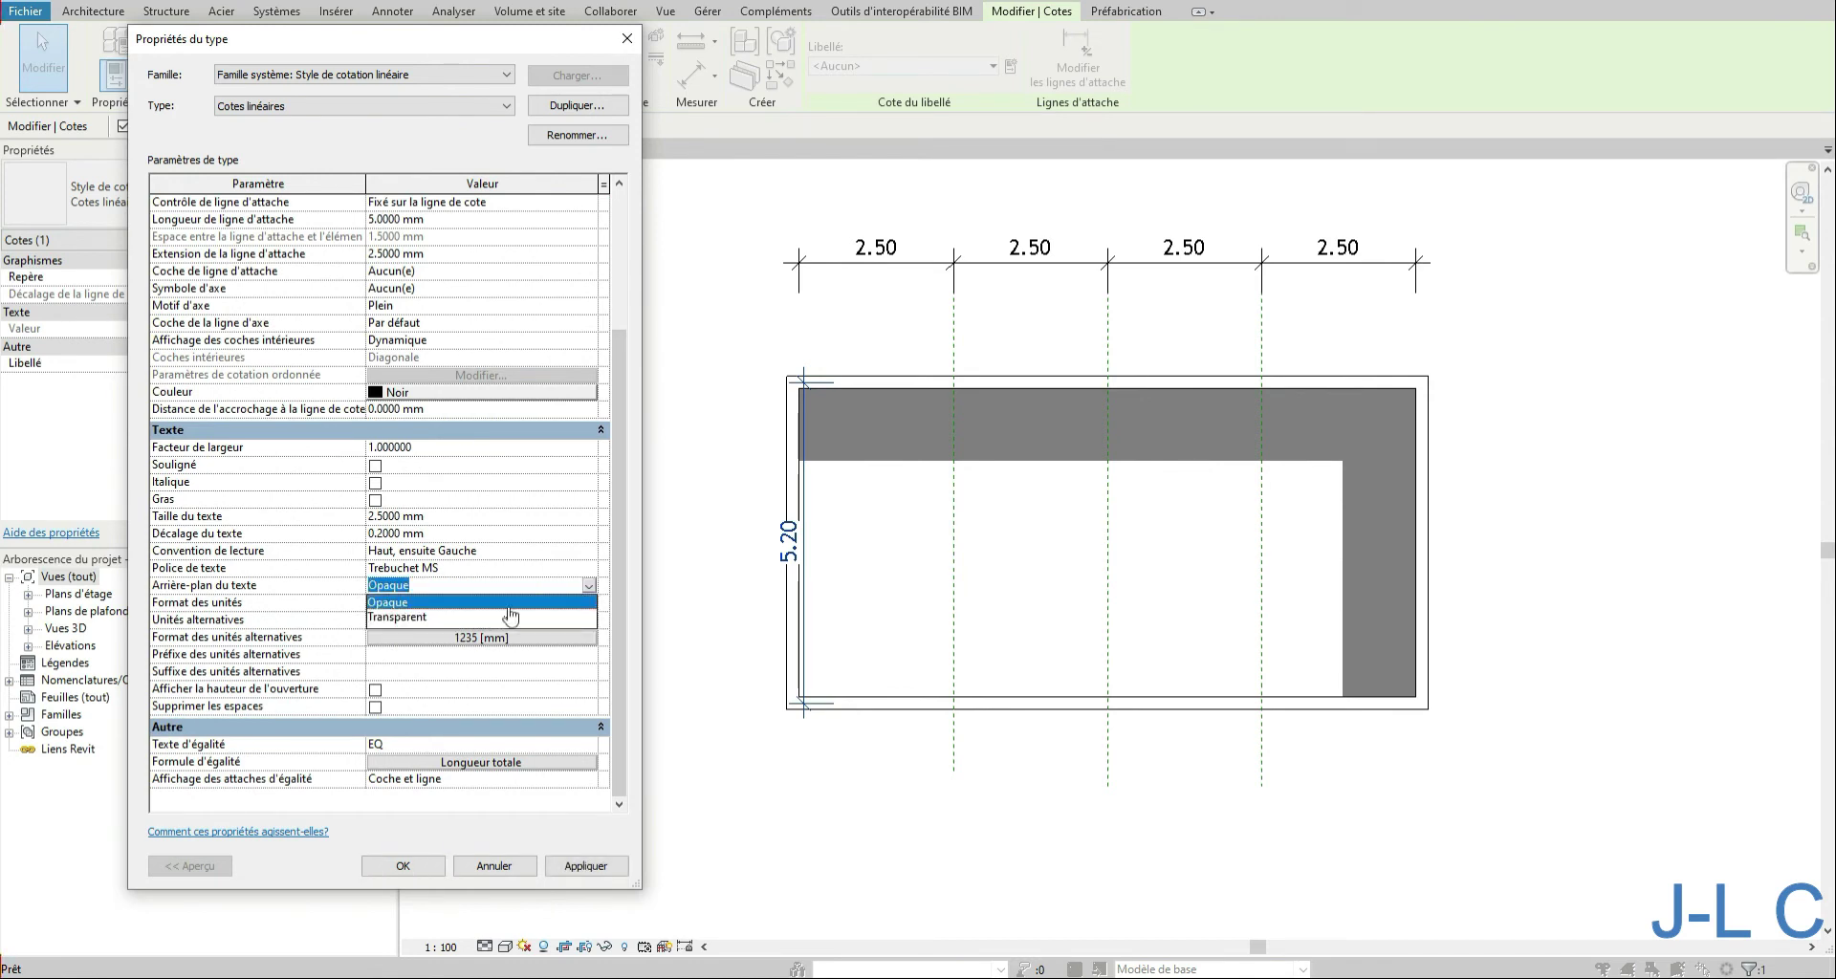
pyautogui.click(512, 617)
pyautogui.click(552, 866)
pyautogui.click(402, 866)
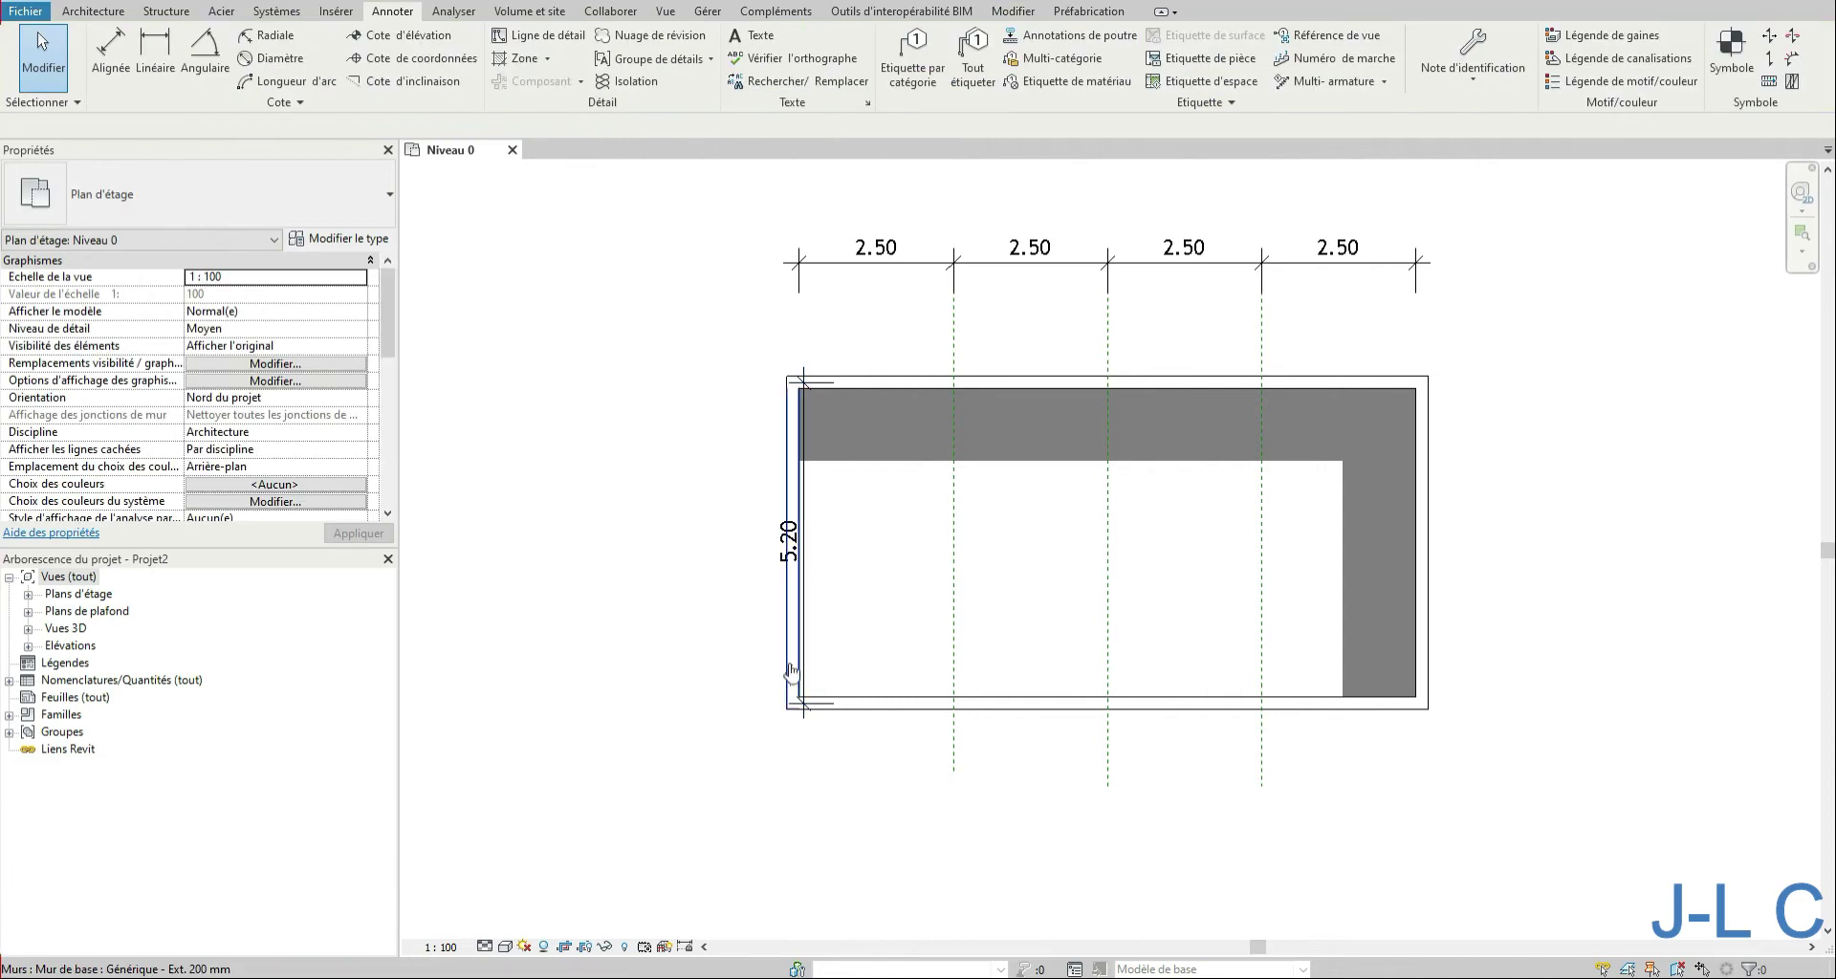
# Step: Move the vertical dimension back outside the building, clear of the left wall
pyautogui.click(803, 669)
pyautogui.moveTo(803, 670); pyautogui.dragTo(713, 653)
pyautogui.click(871, 803)
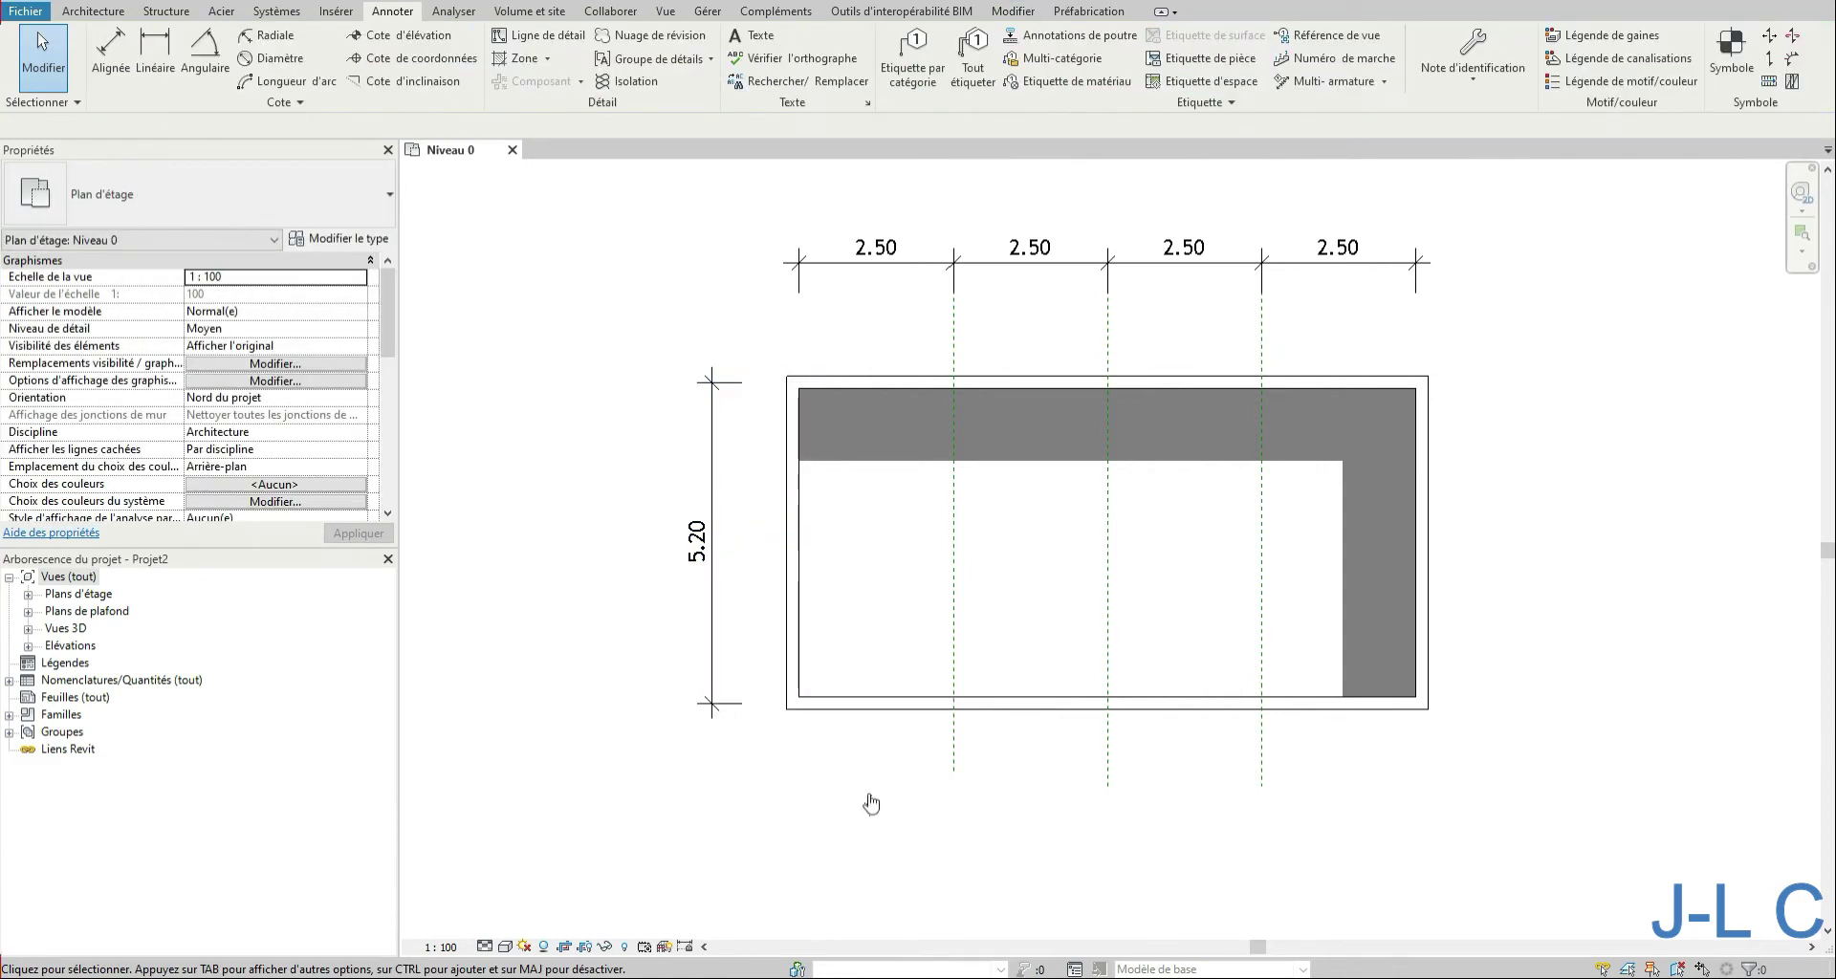
# Step: Draw a building section along reference plane 1 across the whole building and expand the section views in the project browser
pyautogui.scroll(-2, 870, 799)
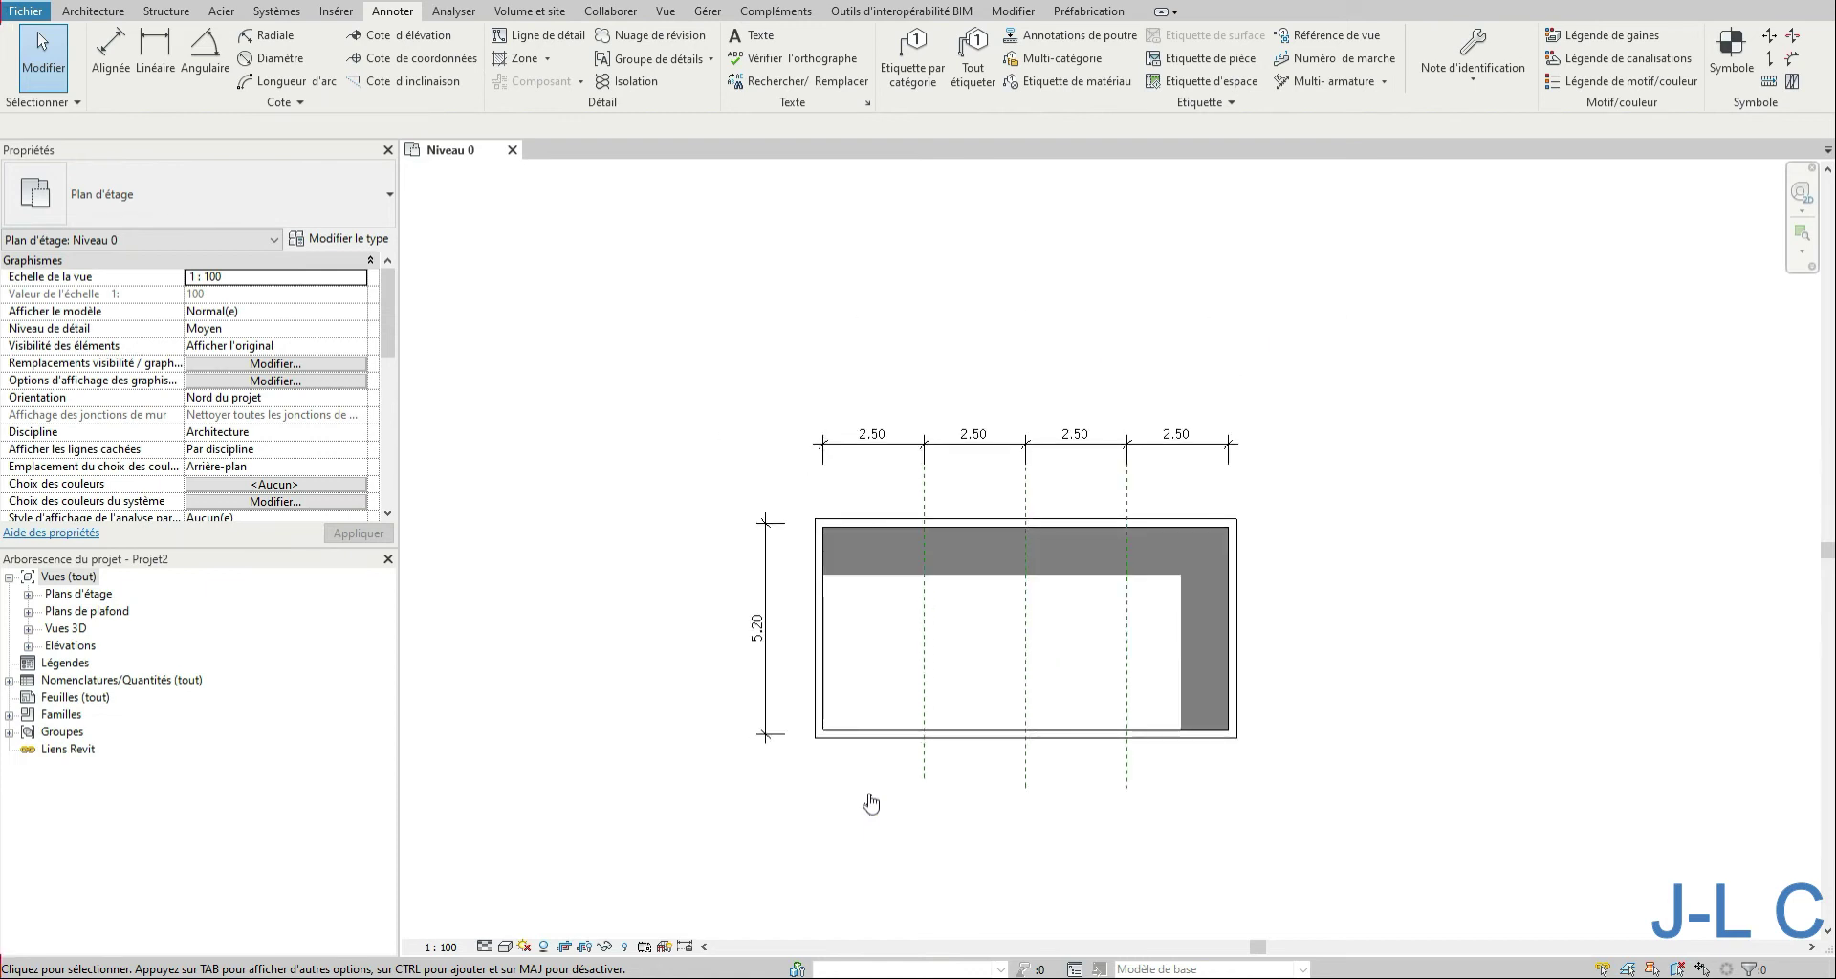
pyautogui.click(924, 647)
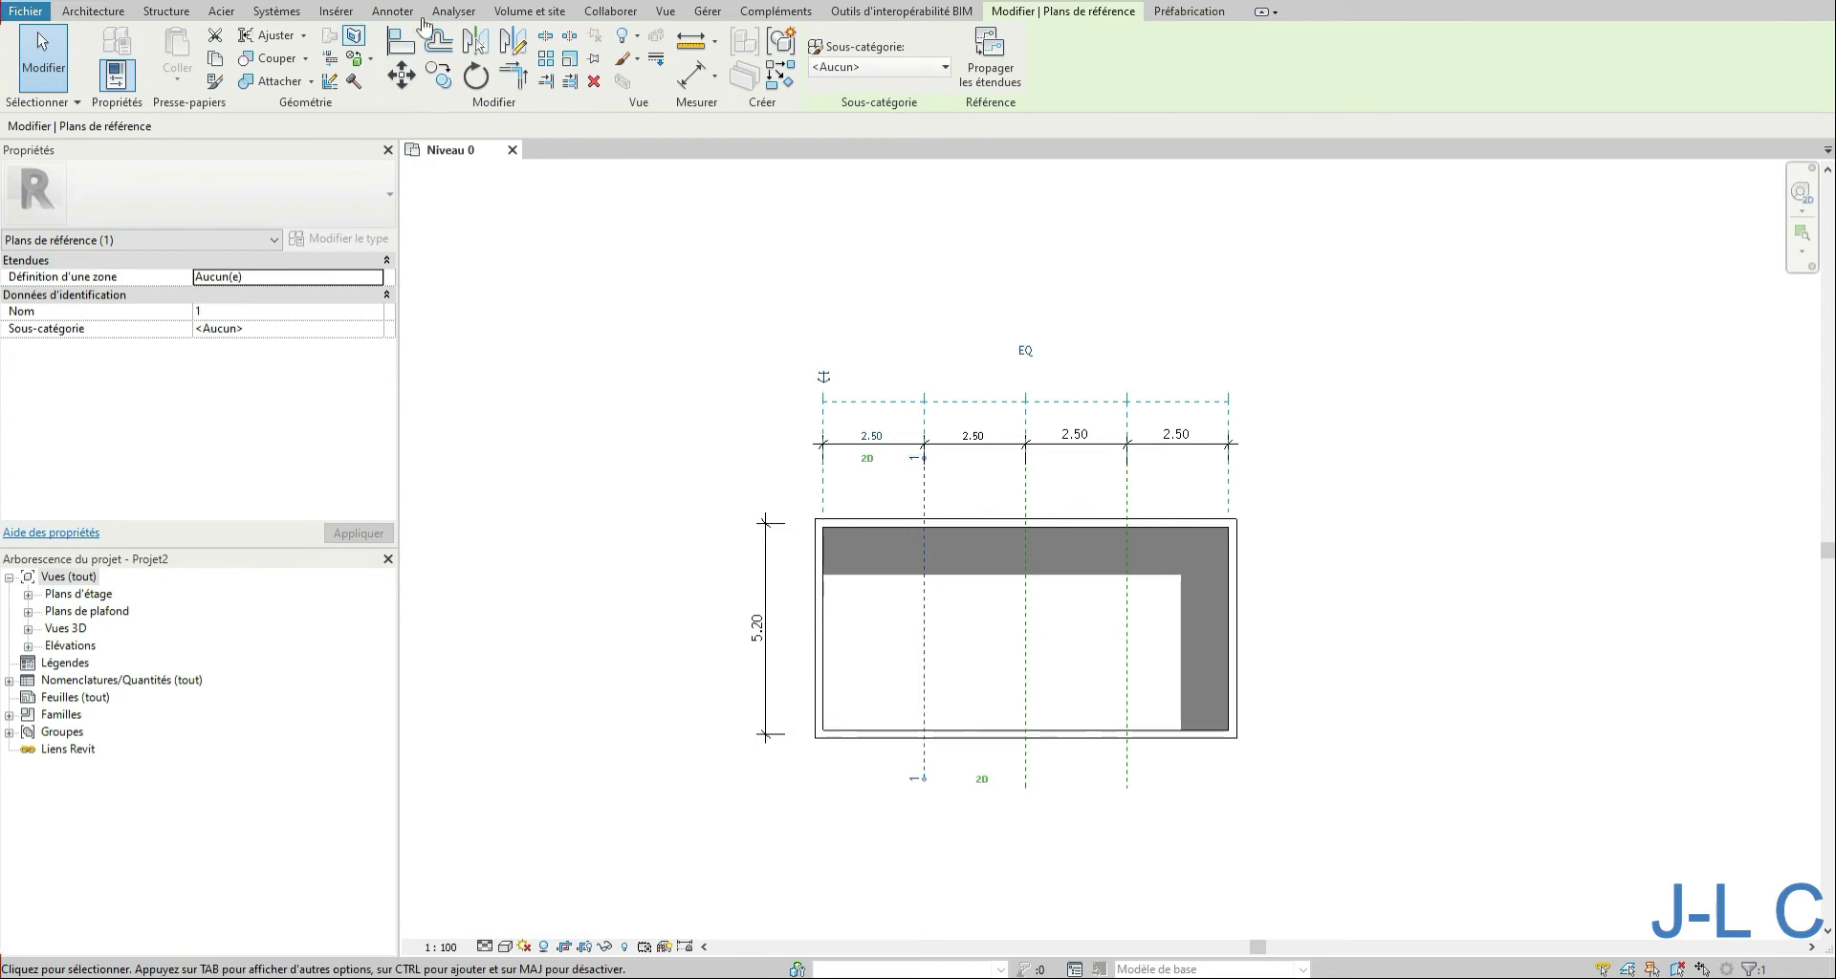
pyautogui.click(667, 12)
pyautogui.click(667, 50)
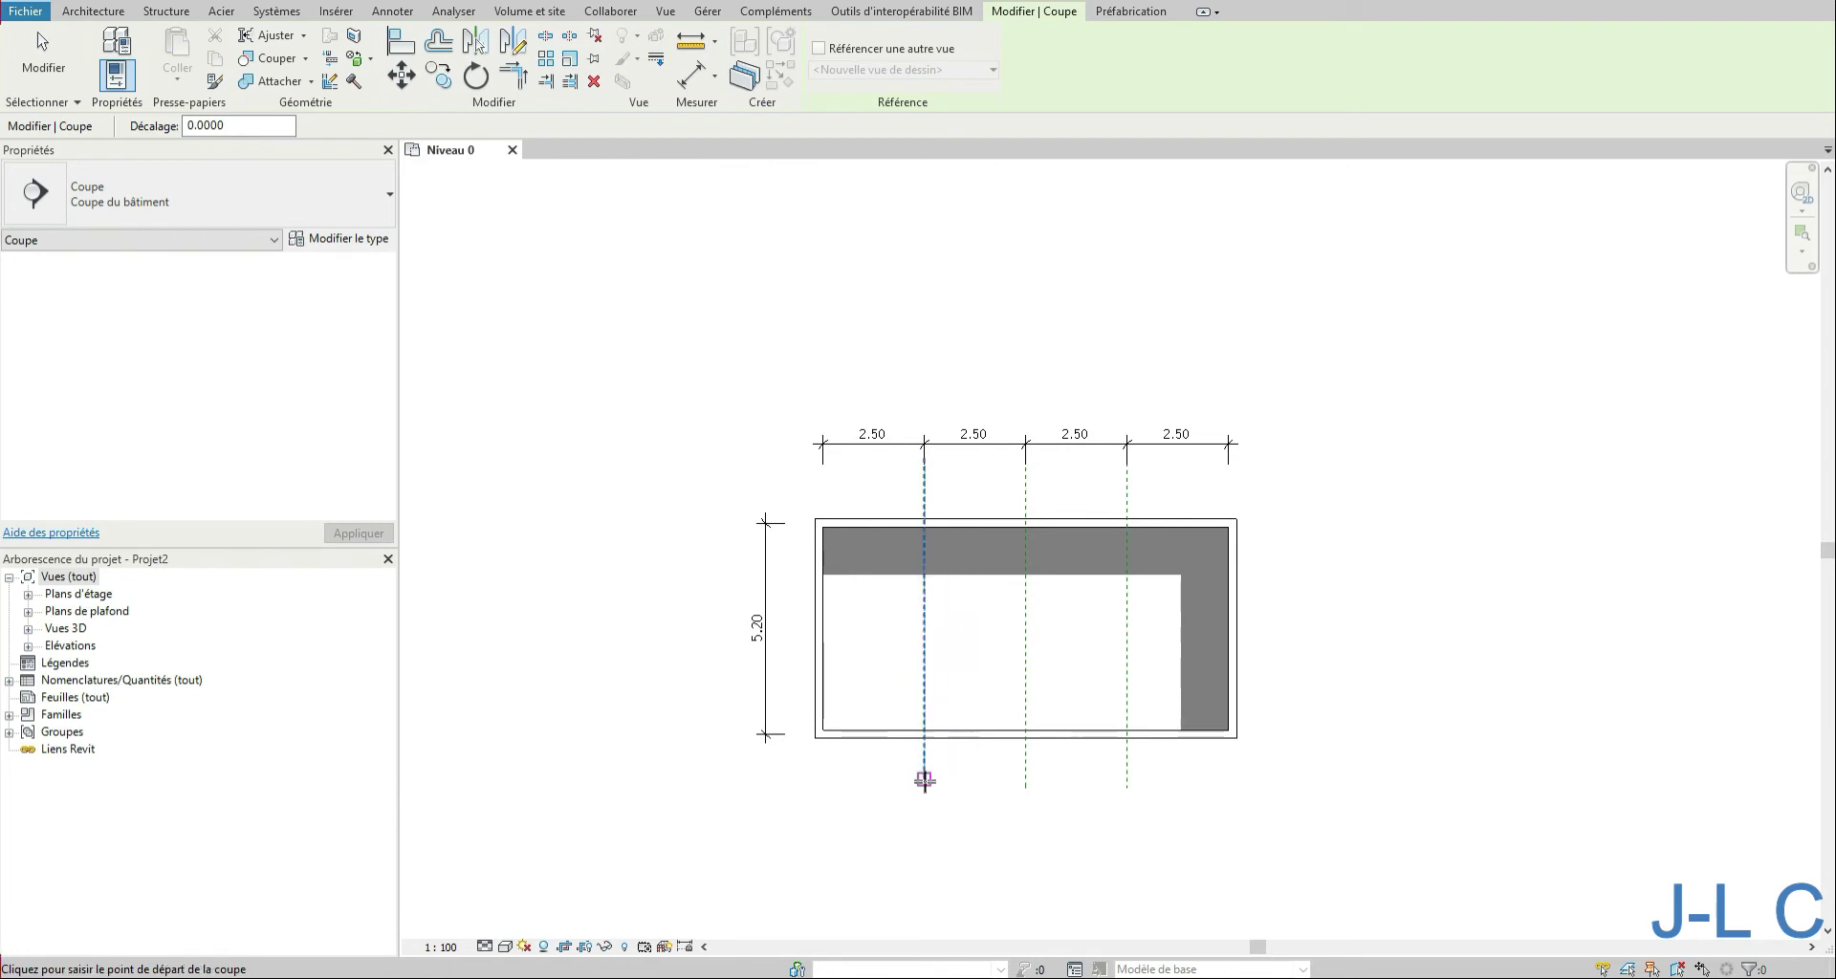
pyautogui.click(925, 778)
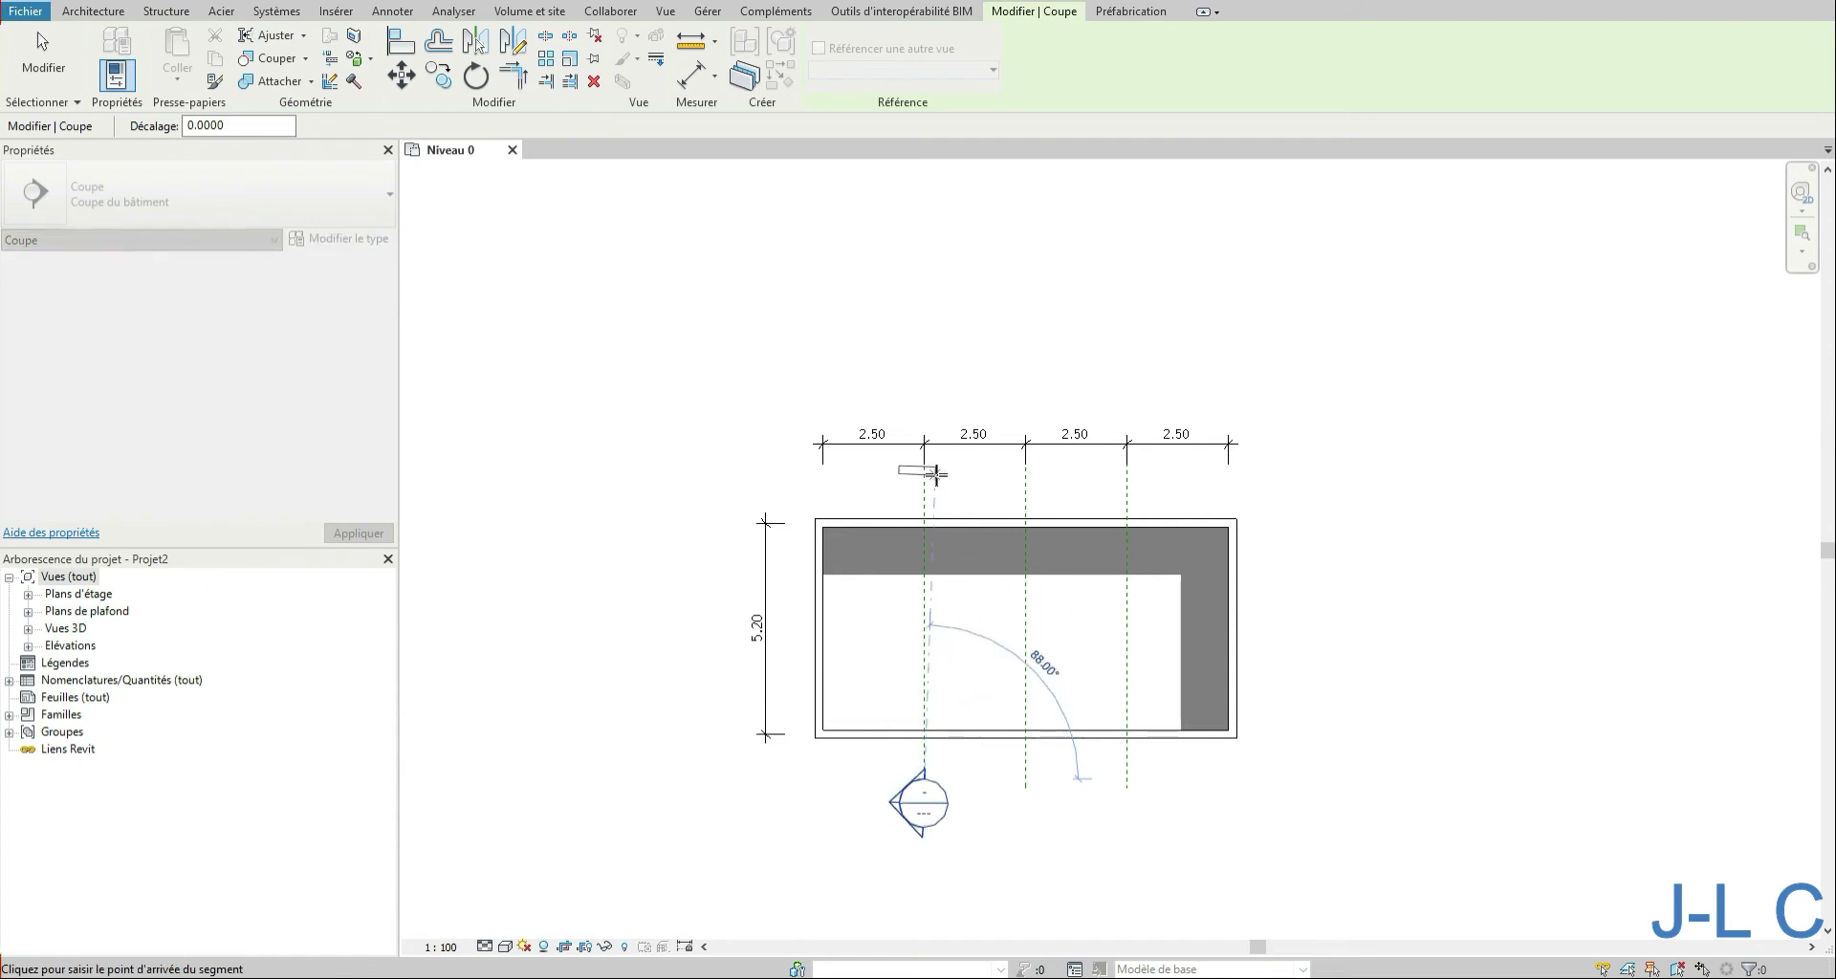
pyautogui.click(923, 459)
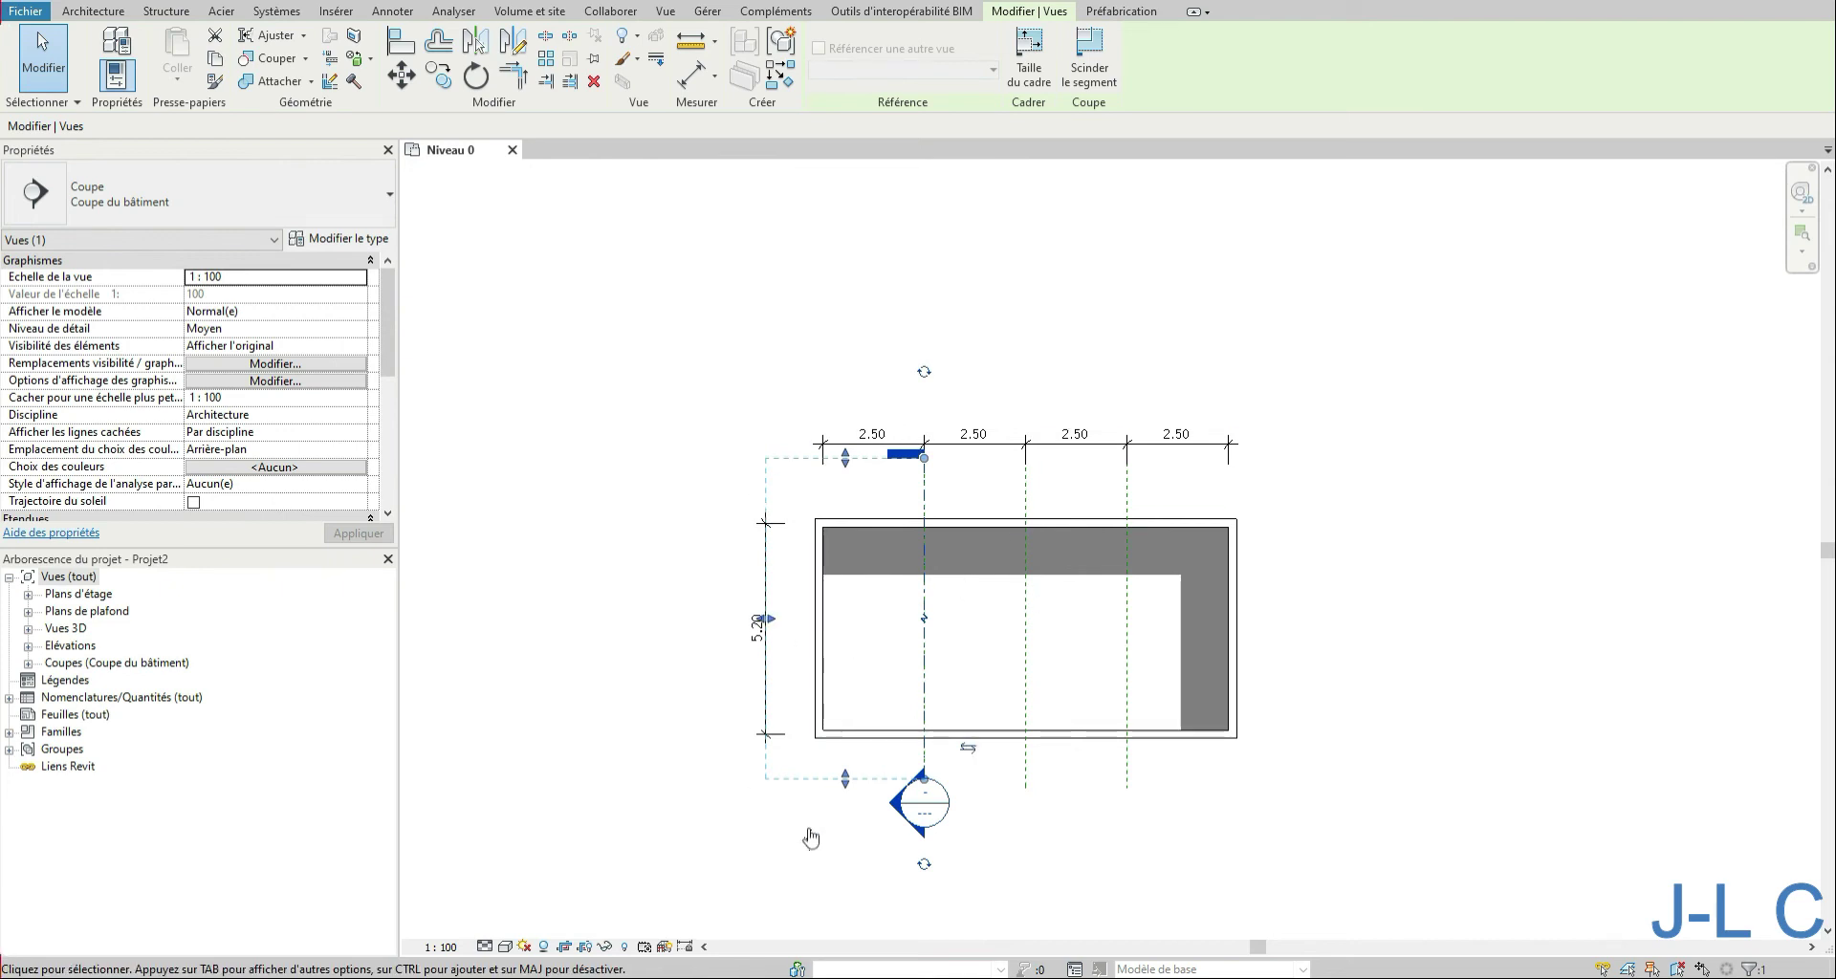
pyautogui.press('Escape')
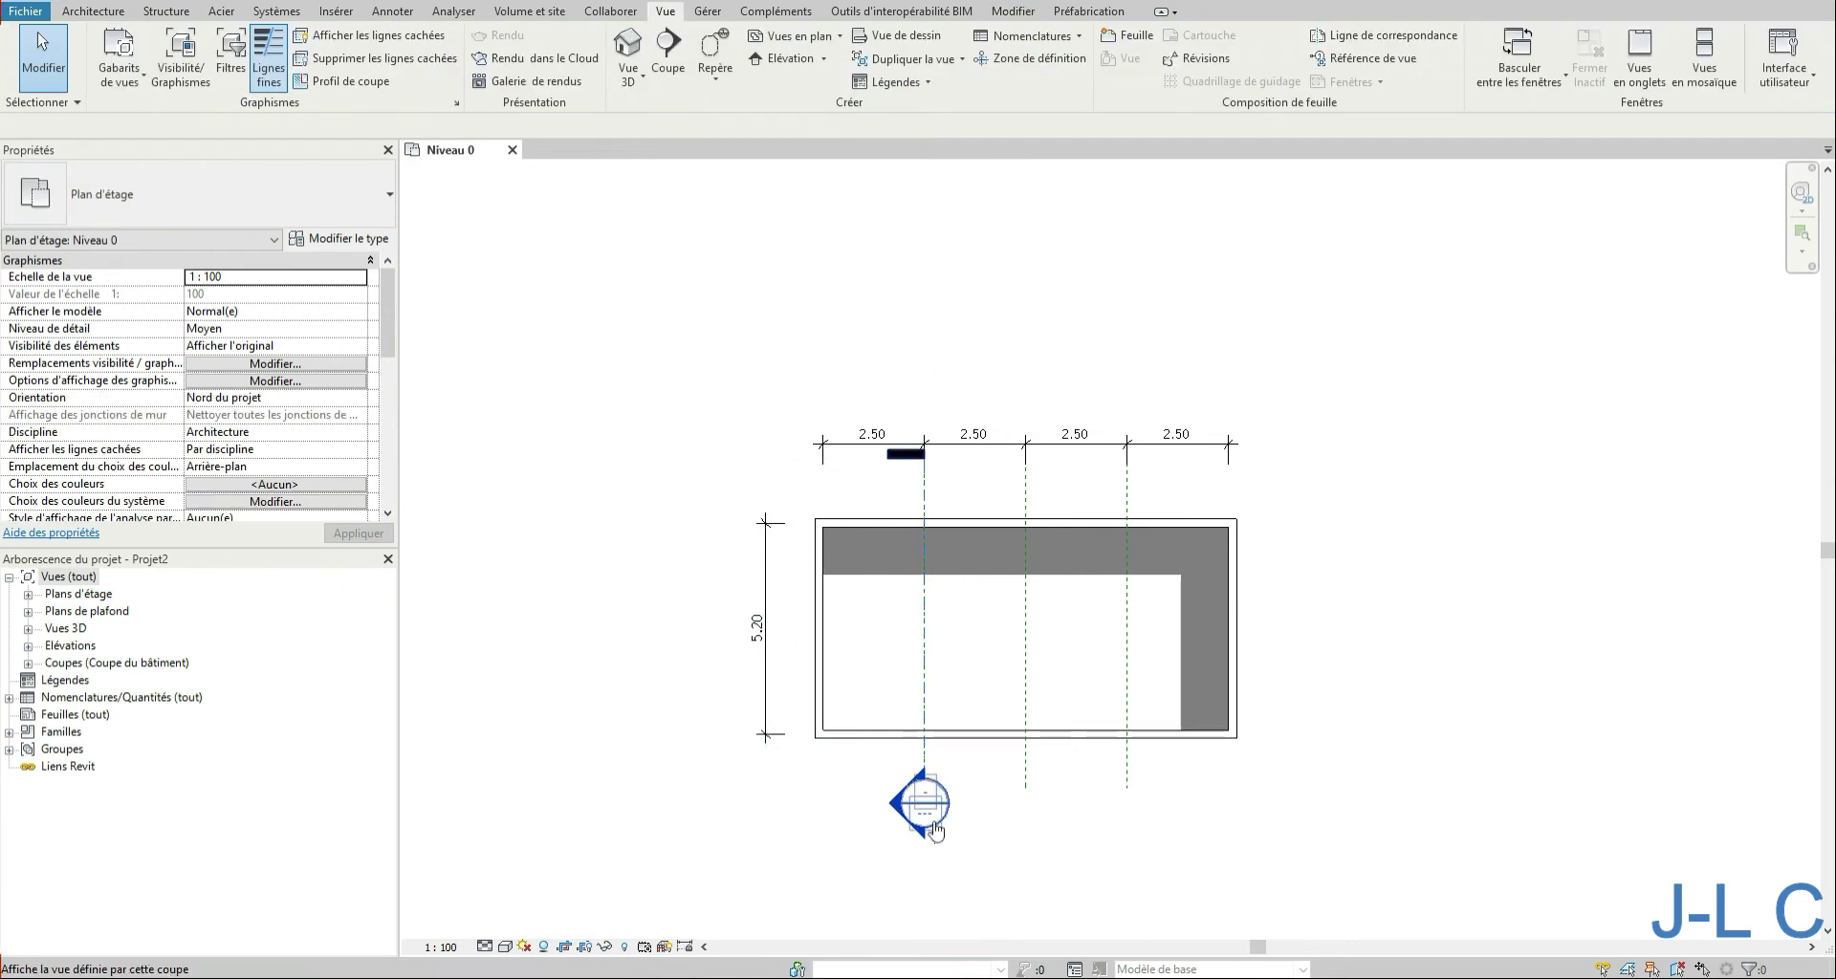
pyautogui.click(925, 757)
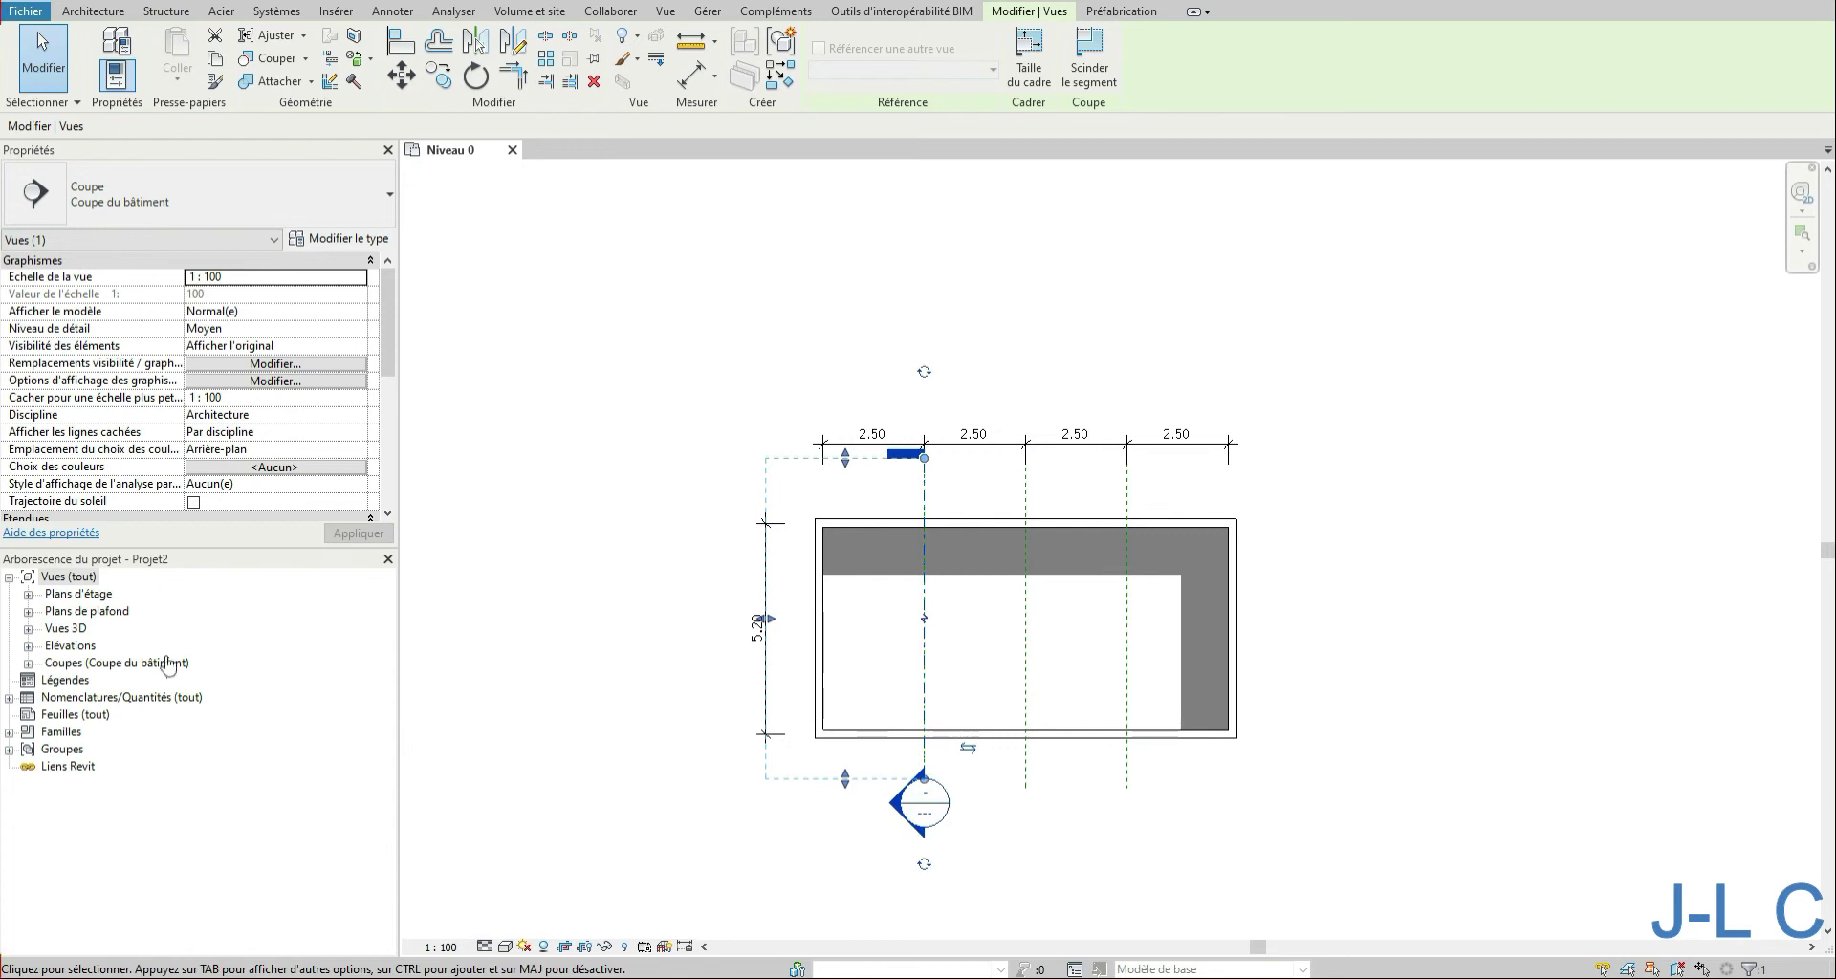
pyautogui.click(27, 664)
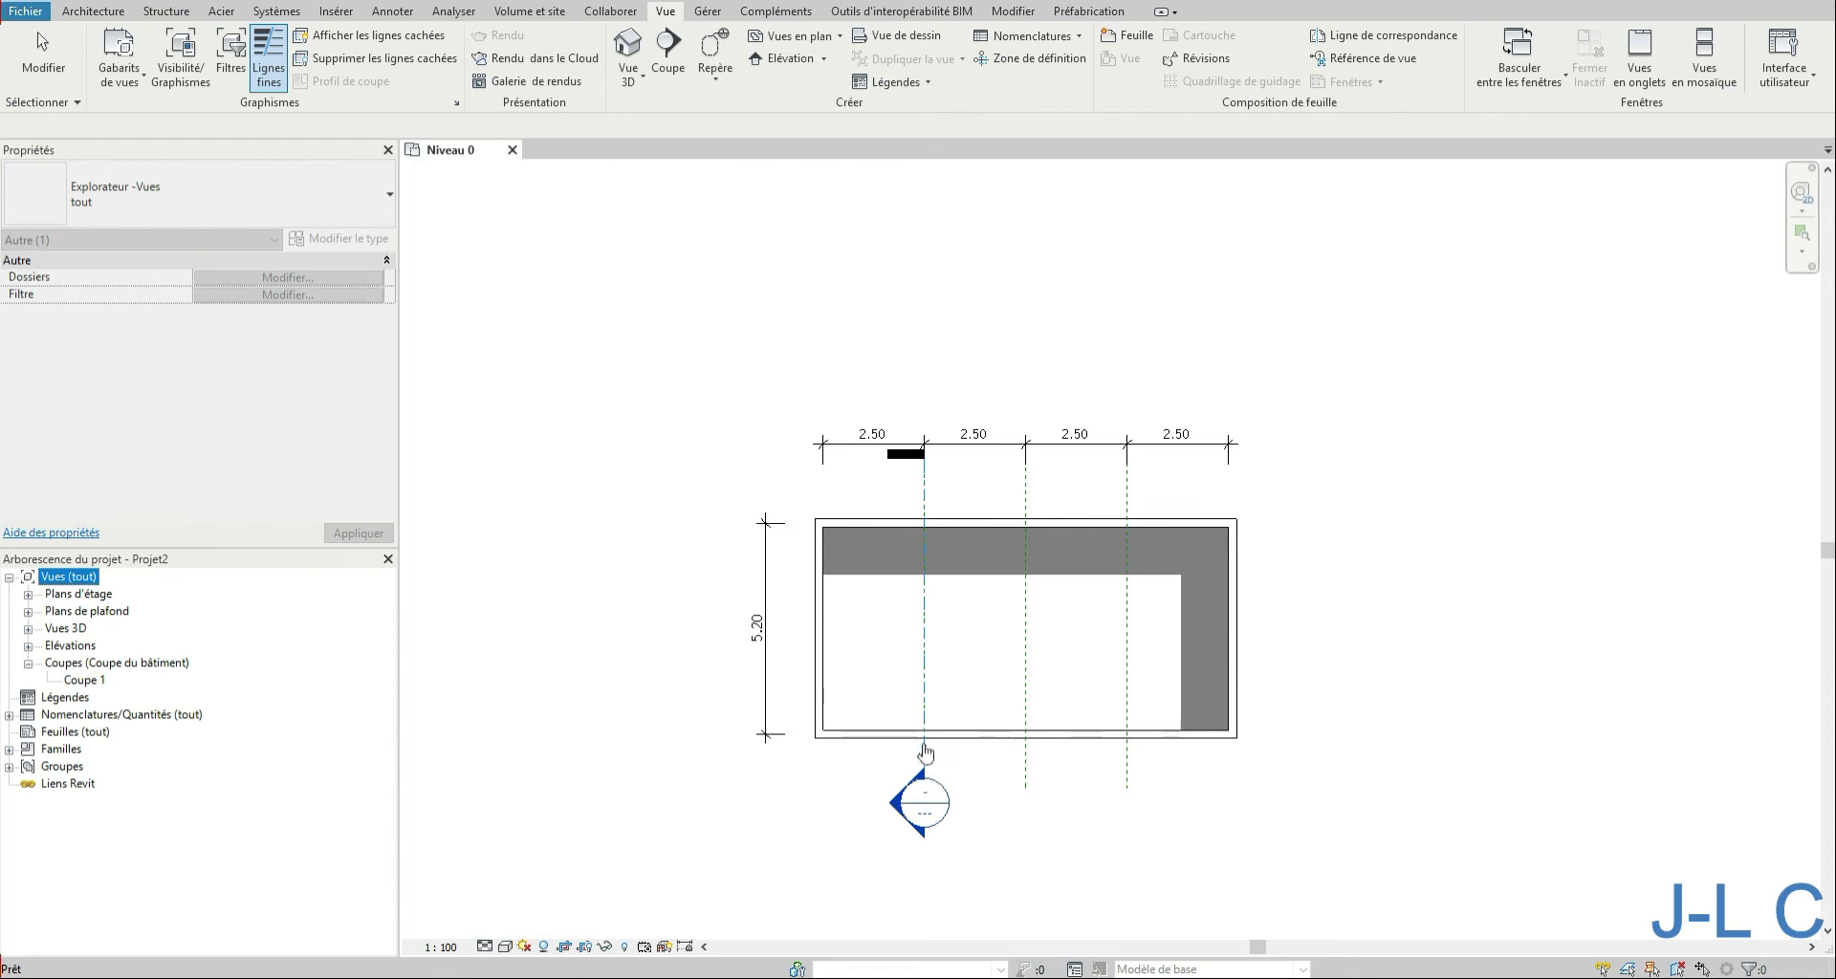
# Step: Adjust the section's lower side limit to just below the building and extend its view depth well beyond the left wall
pyautogui.click(925, 753)
pyautogui.moveTo(846, 765); pyautogui.dragTo(845, 719)
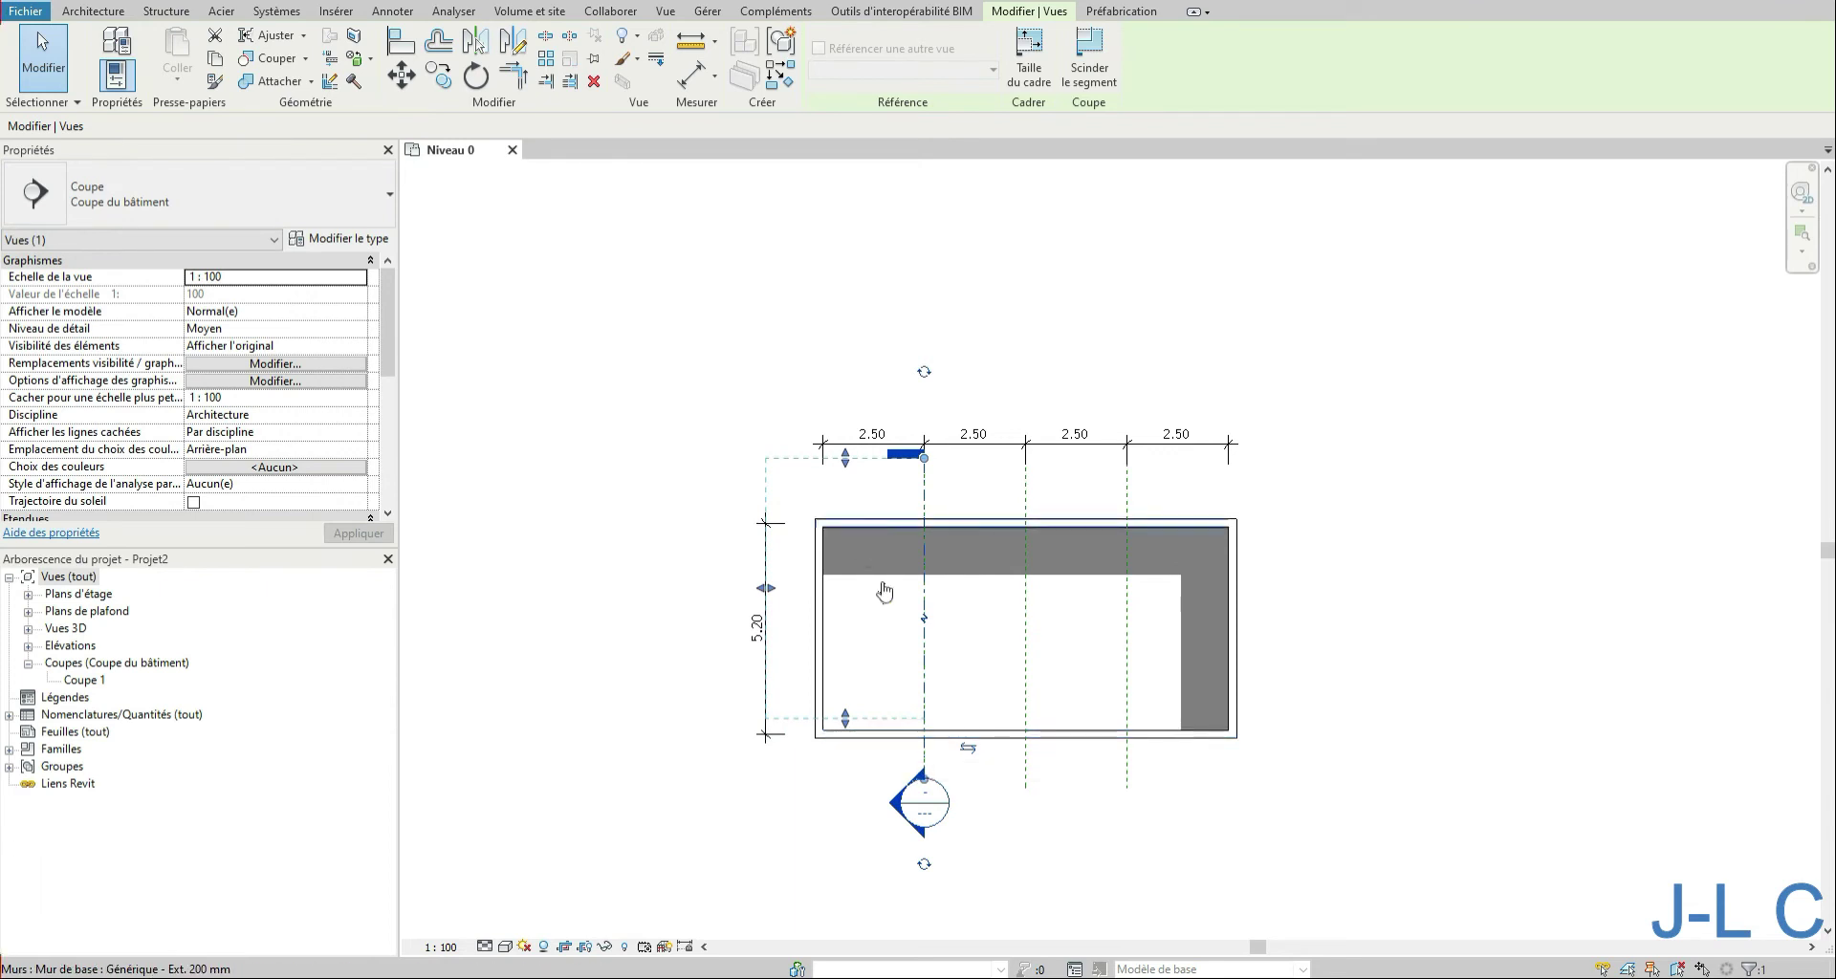
pyautogui.moveTo(847, 731); pyautogui.dragTo(843, 775)
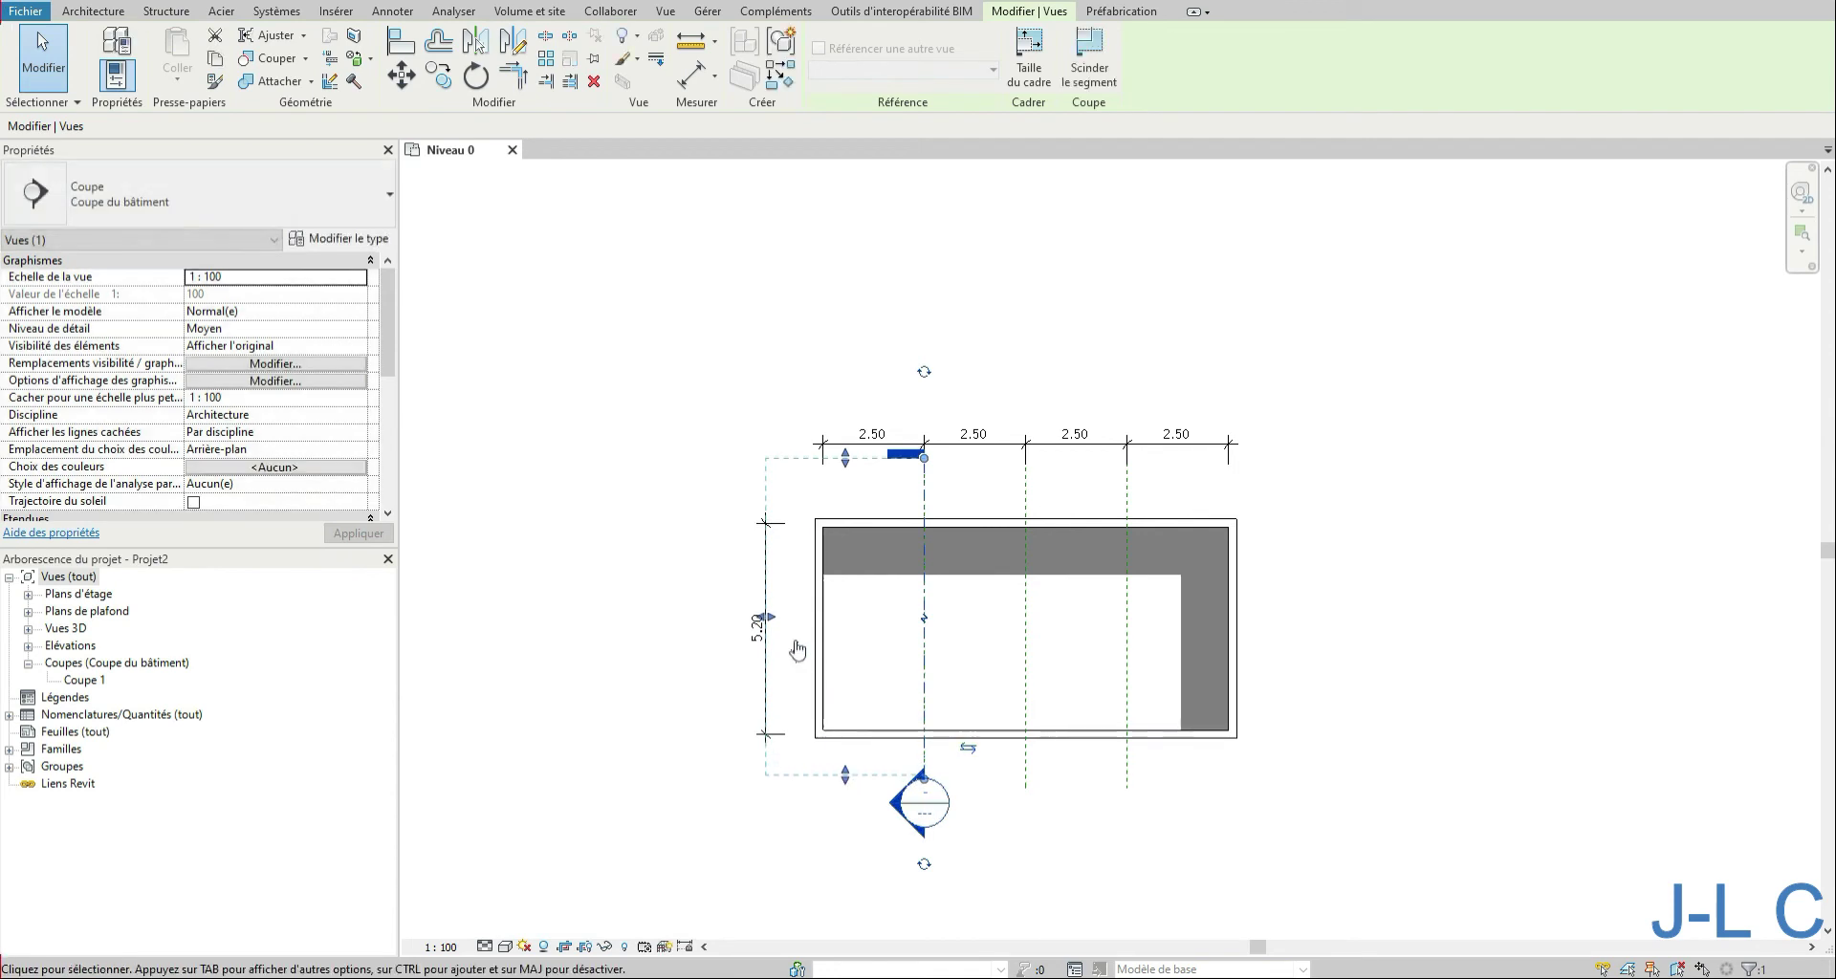
pyautogui.moveTo(771, 617); pyautogui.dragTo(481, 600)
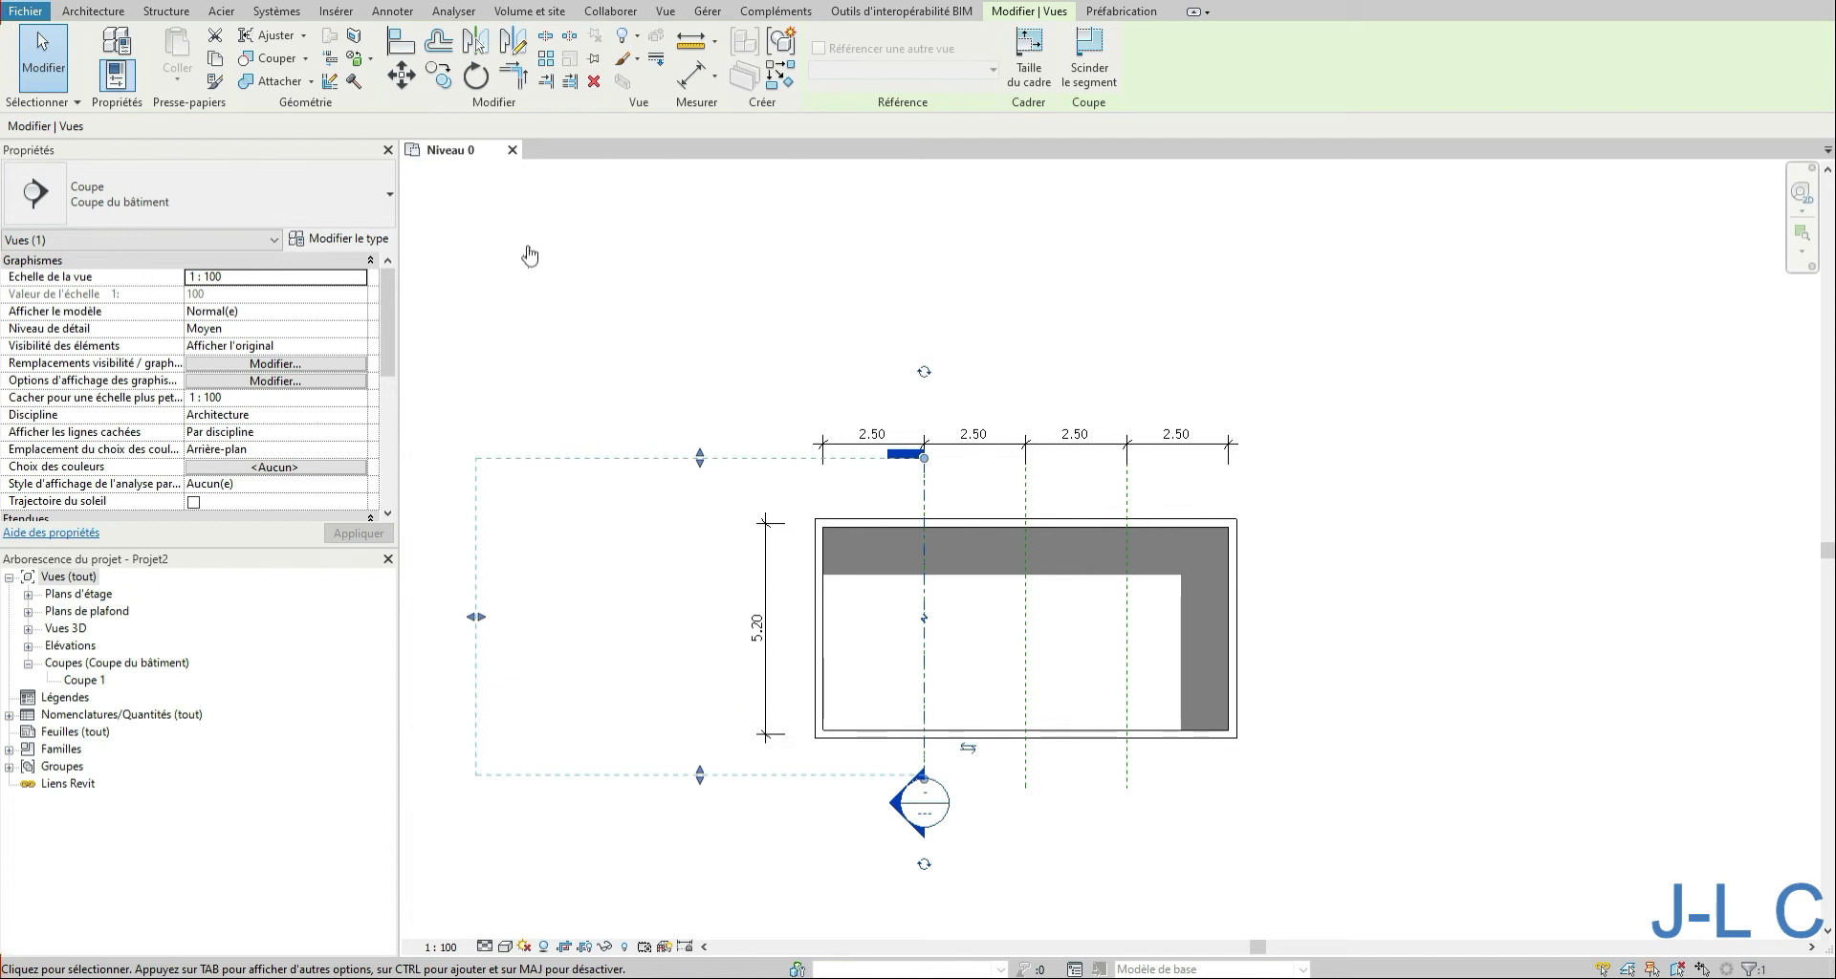
# Step: Load the structural column family Poteau béton - Arrondi.rfa from the Structure, Poteaux, Béton library folder
pyautogui.click(102, 13)
pyautogui.click(320, 43)
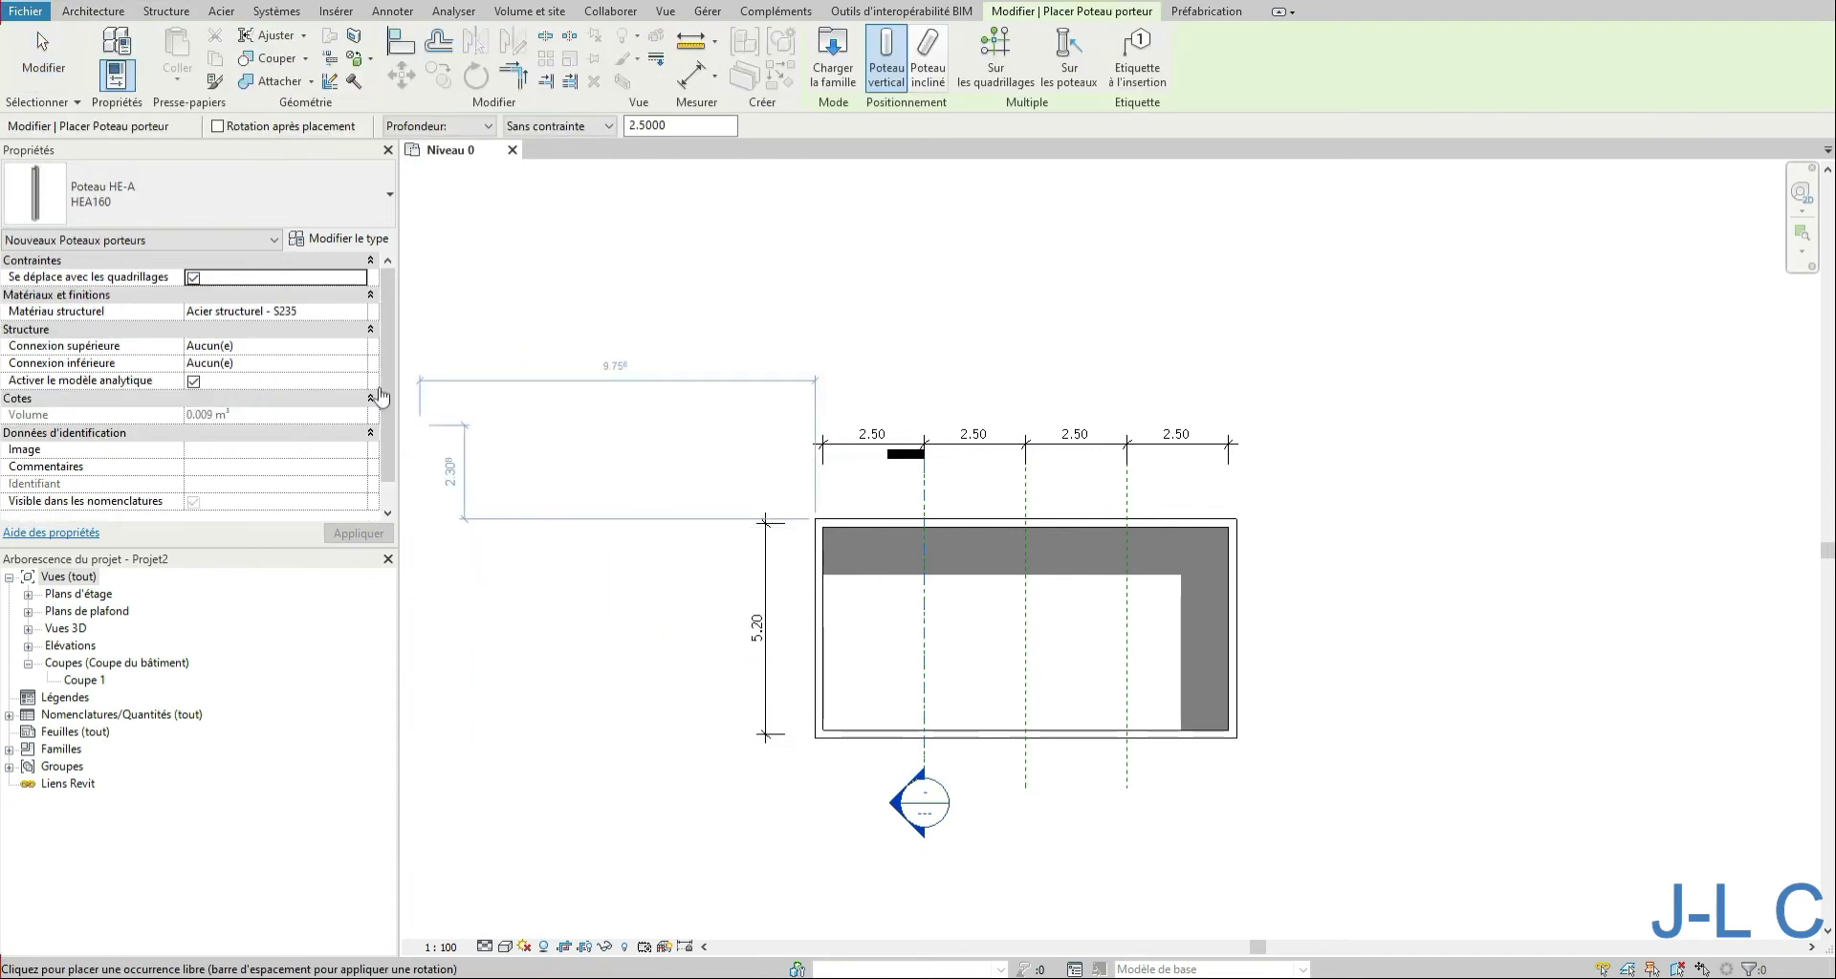
pyautogui.click(227, 196)
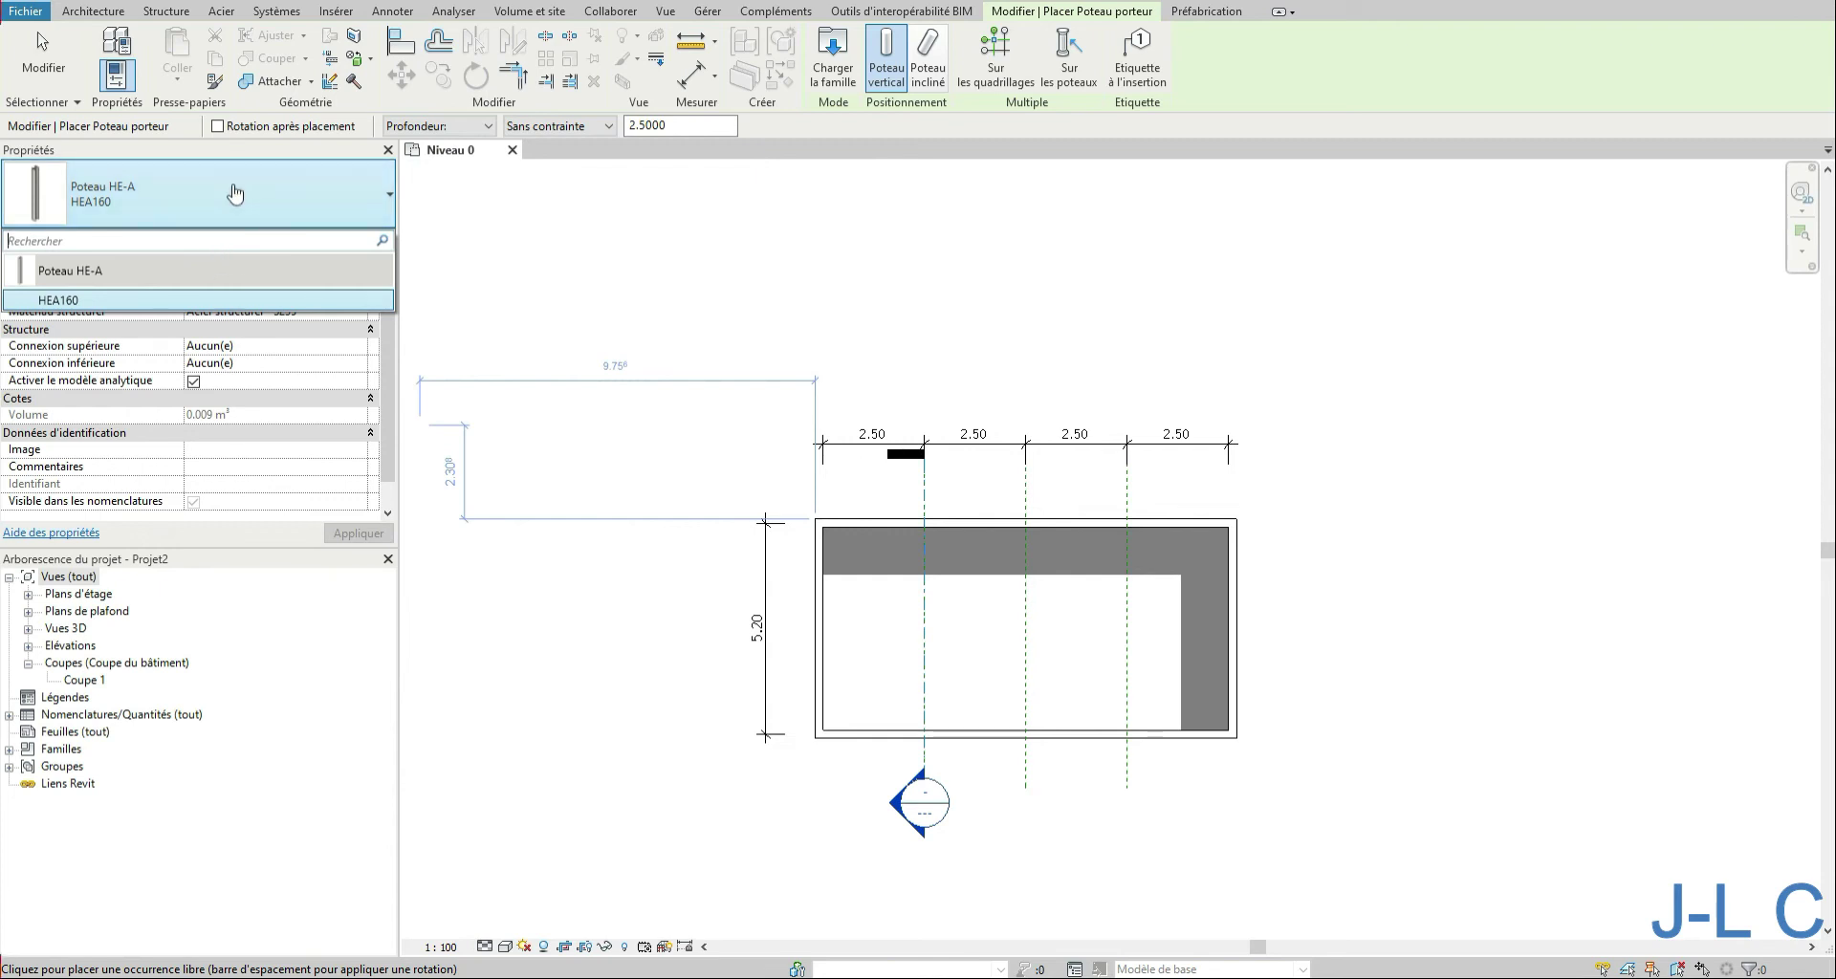
pyautogui.click(233, 186)
pyautogui.click(845, 76)
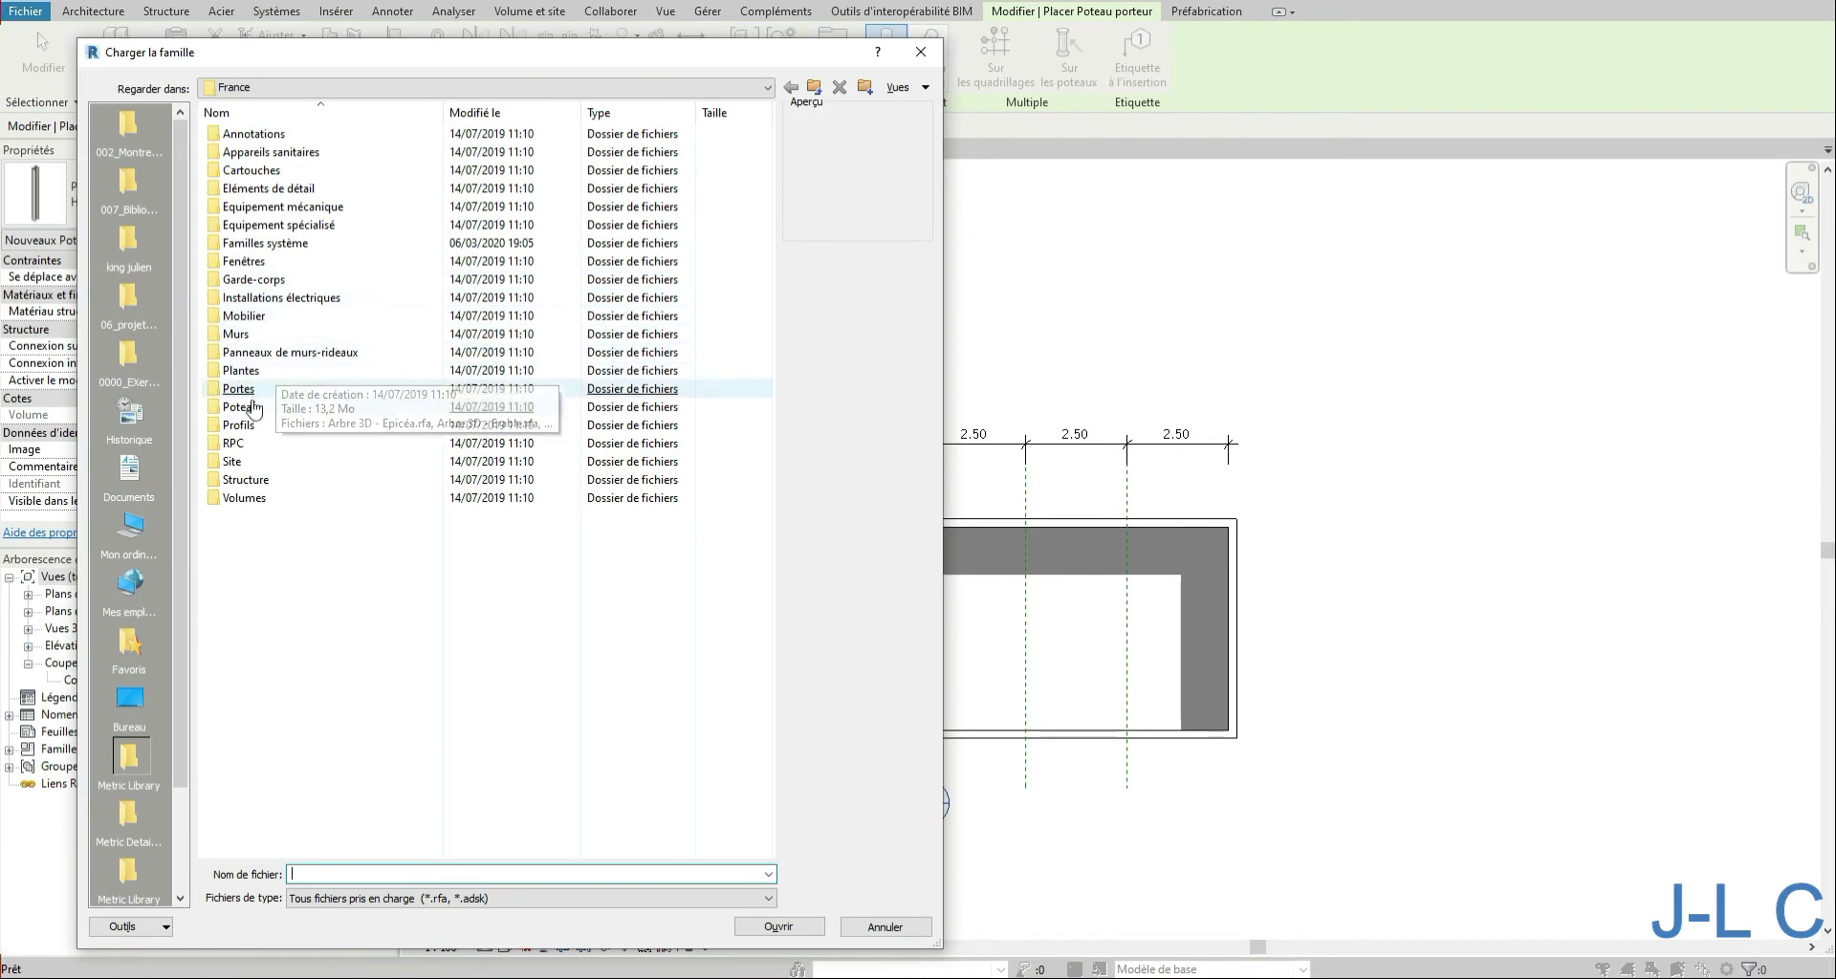
pyautogui.click(248, 479)
pyautogui.doubleClick(247, 479)
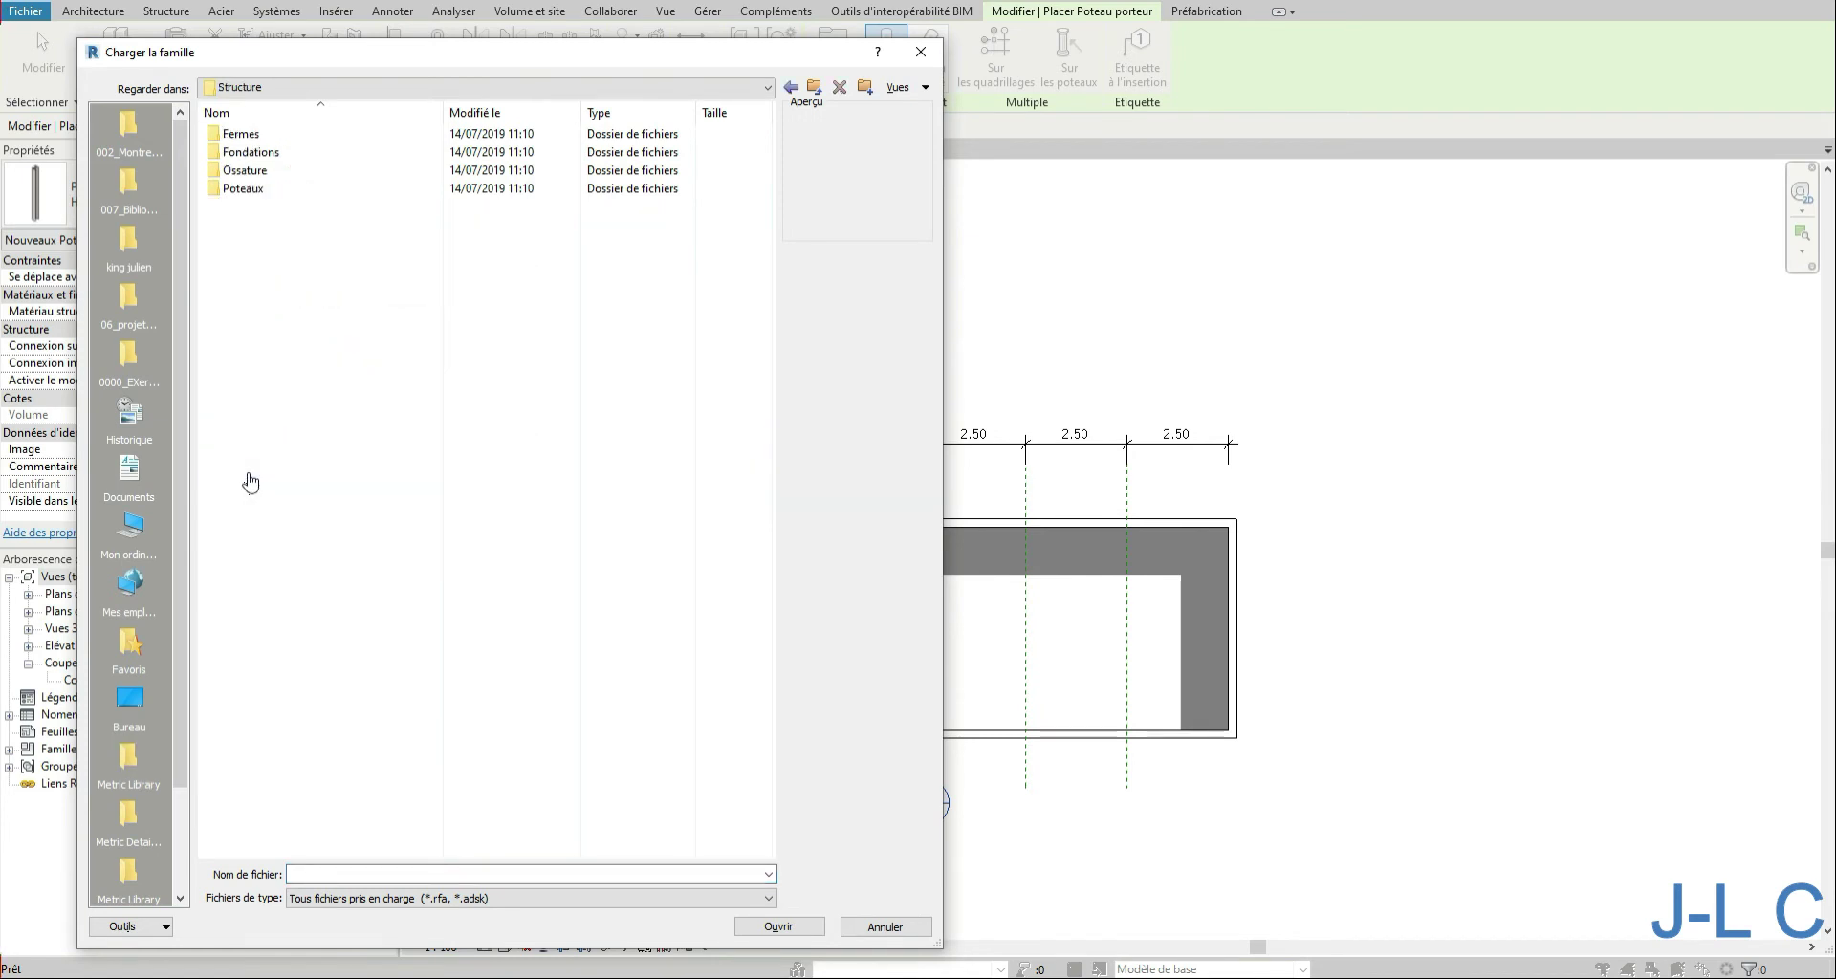
pyautogui.click(239, 189)
pyautogui.press('Return')
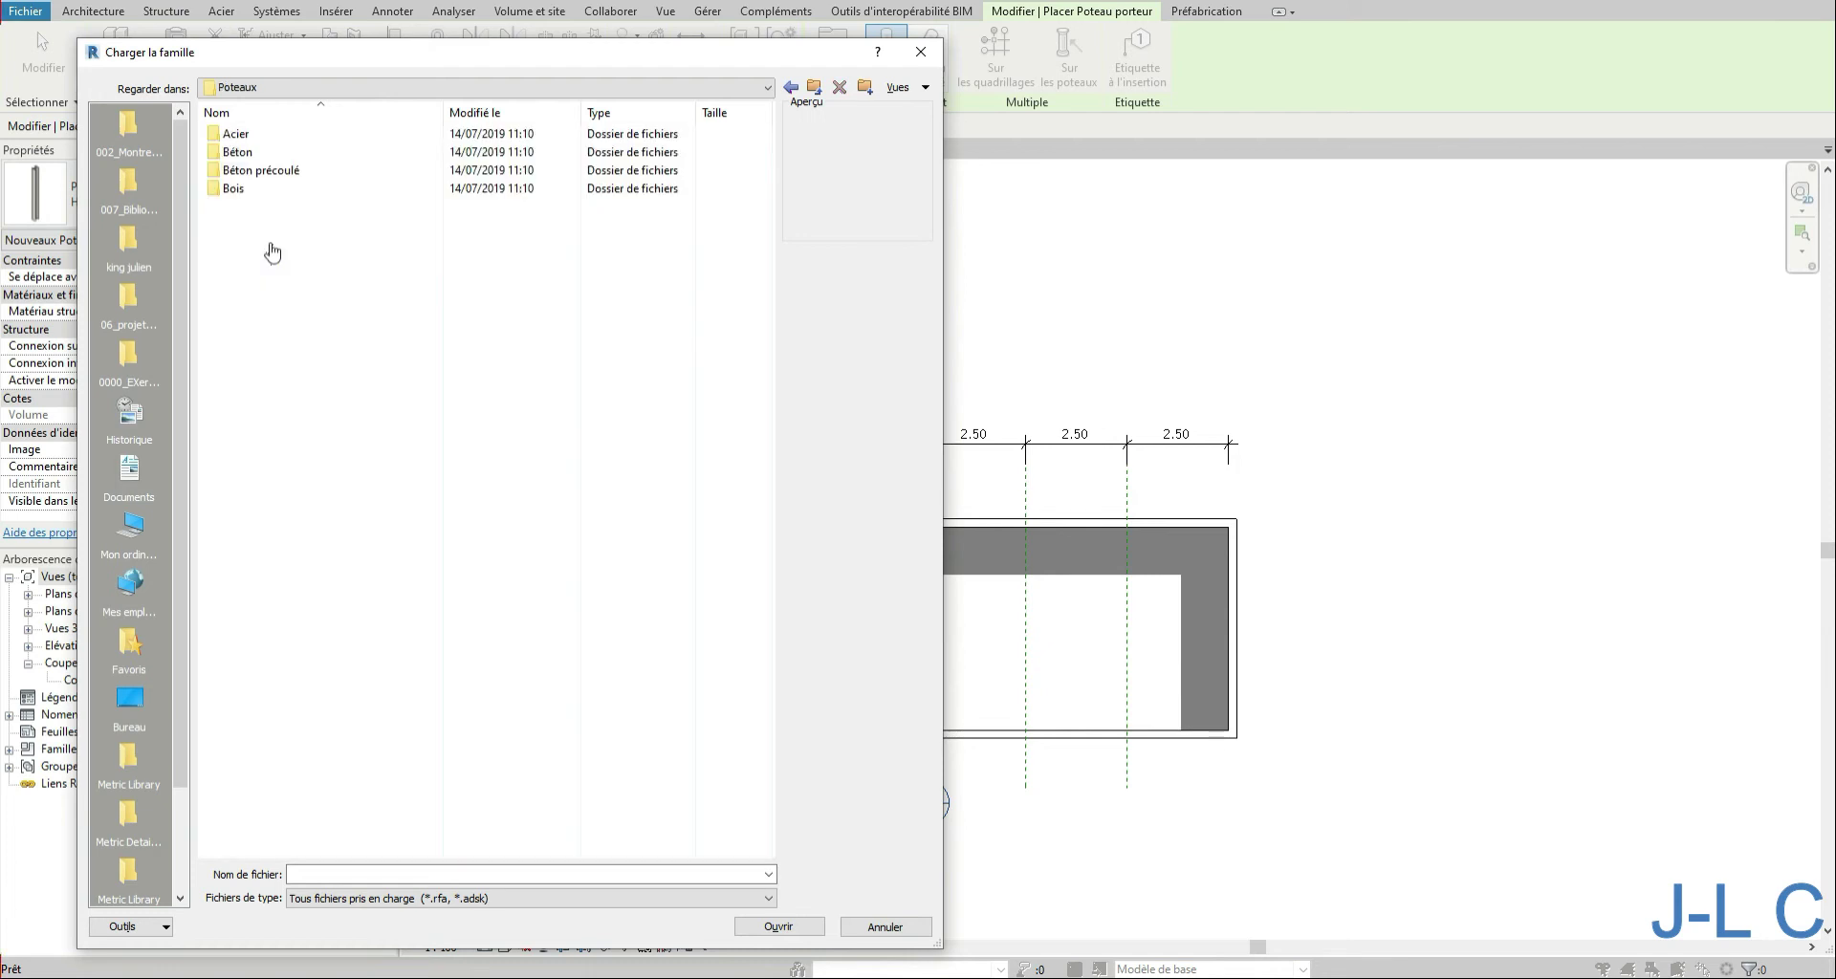
pyautogui.click(245, 157)
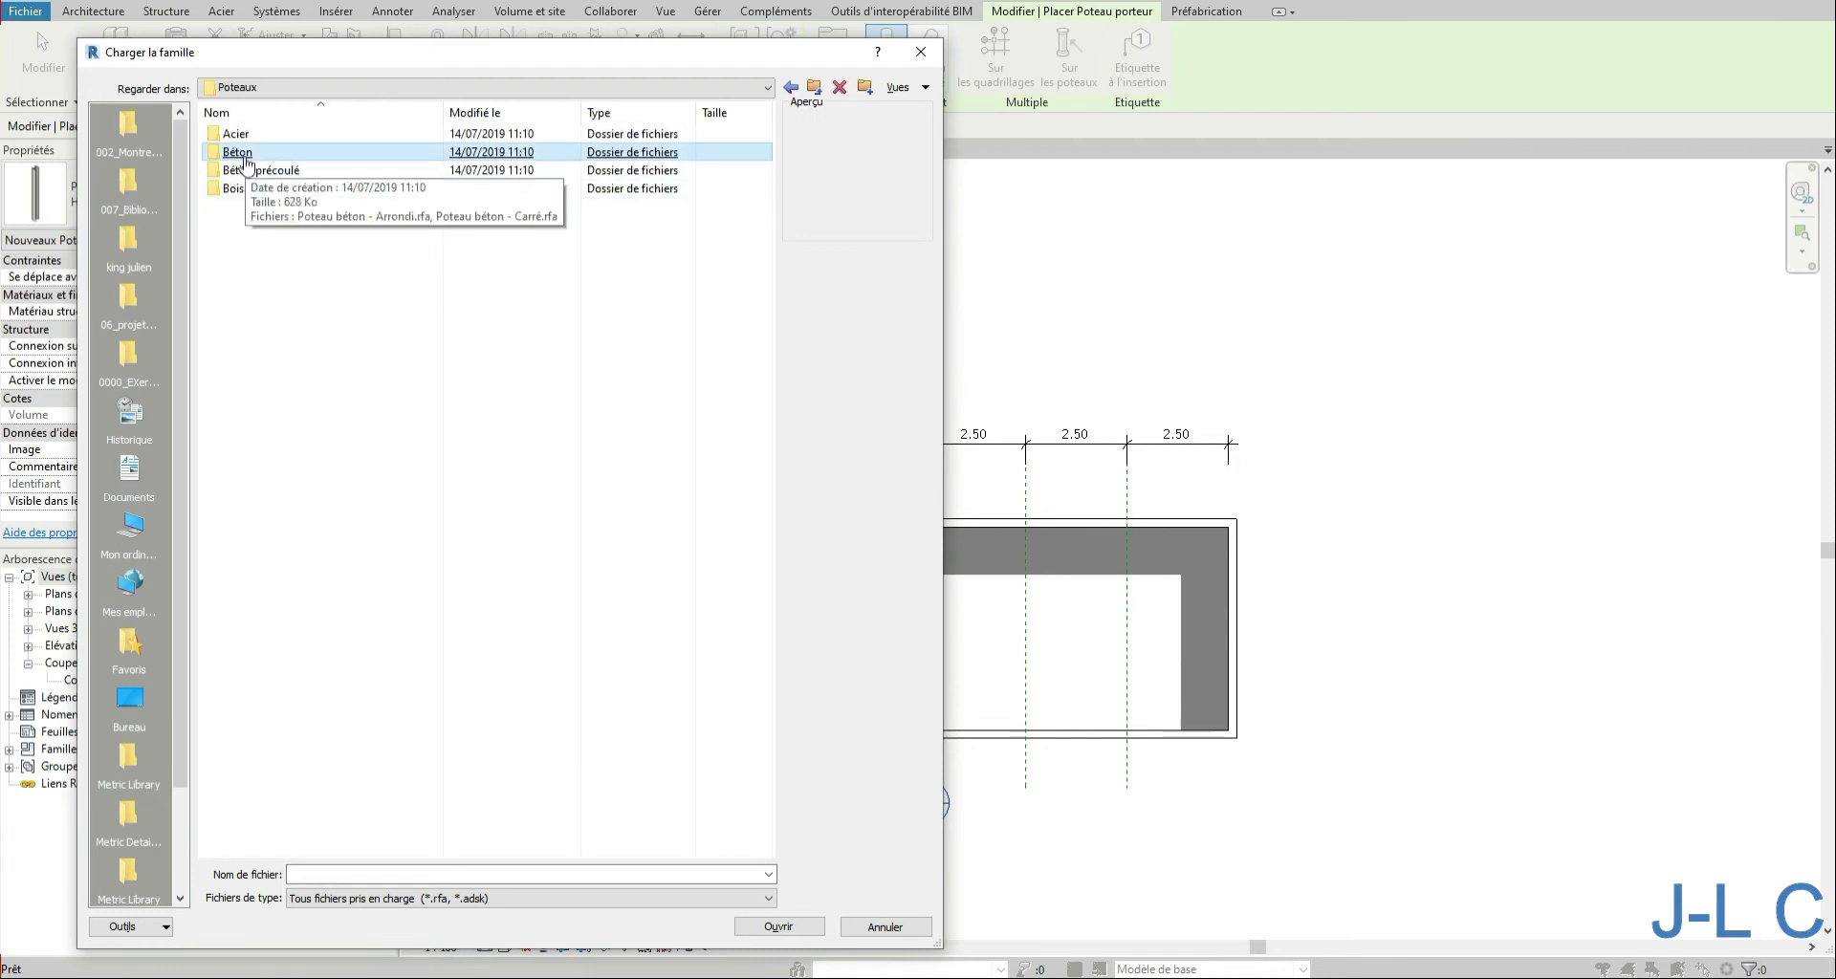
pyautogui.press('Return')
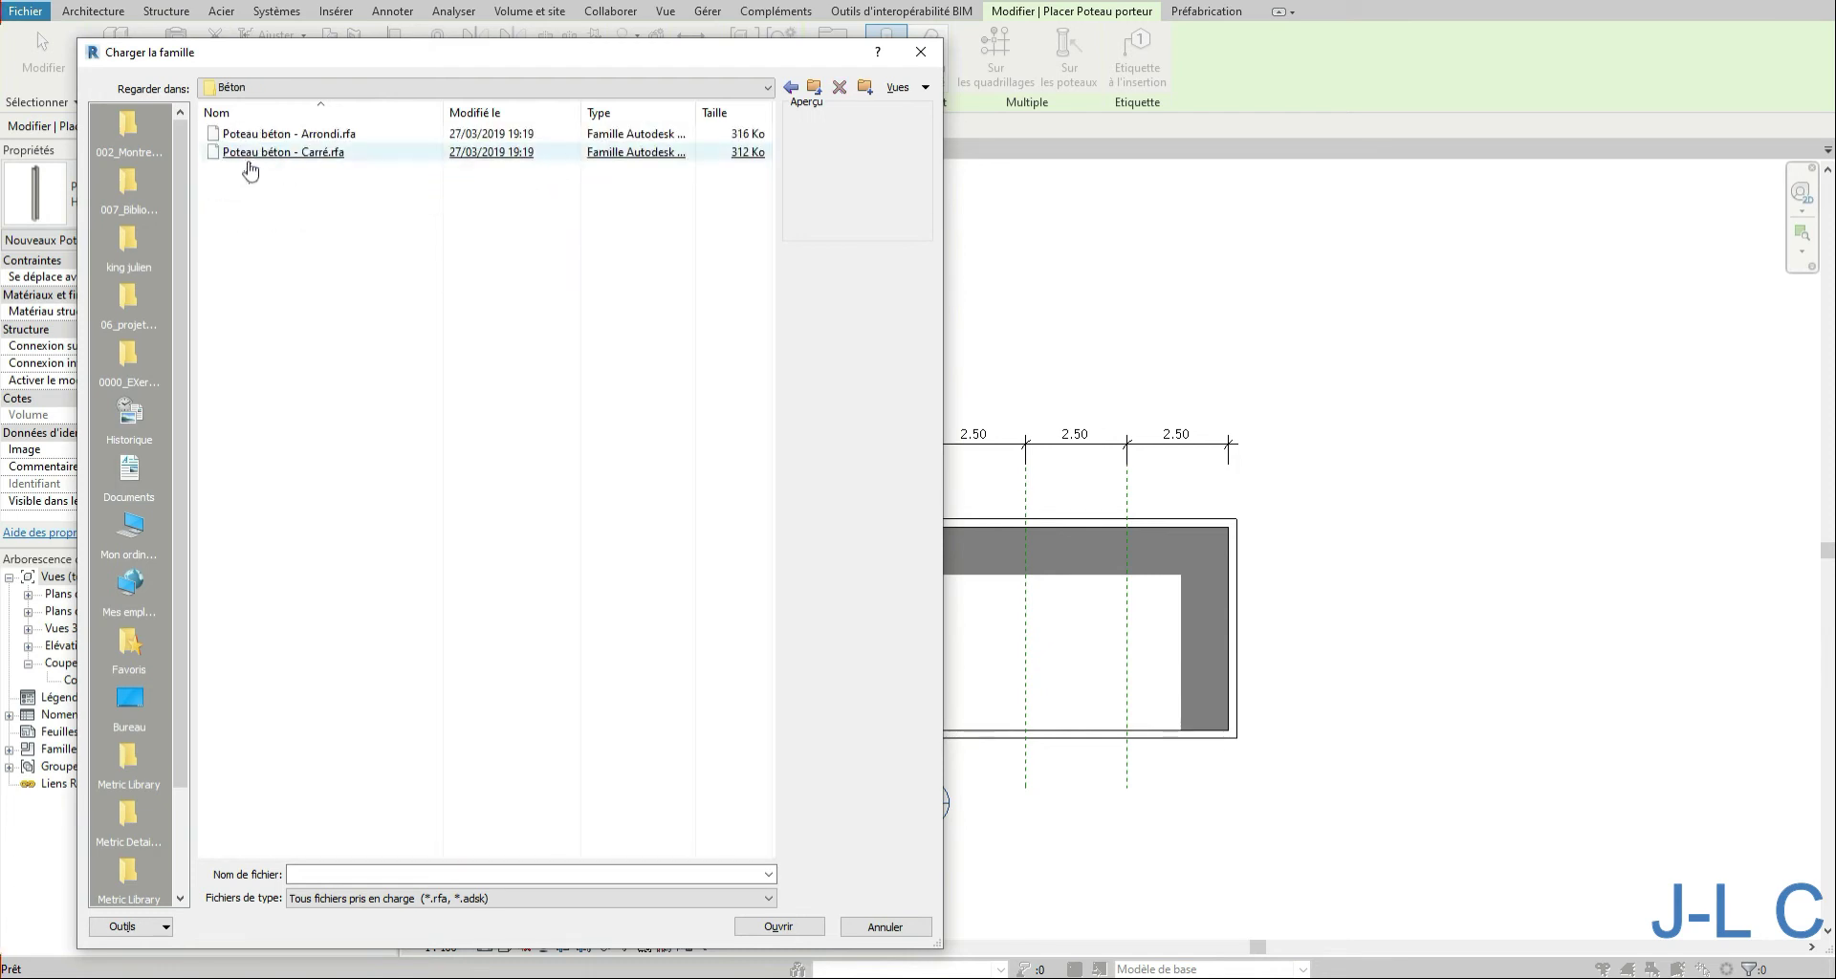
pyautogui.click(273, 138)
pyautogui.press('Return')
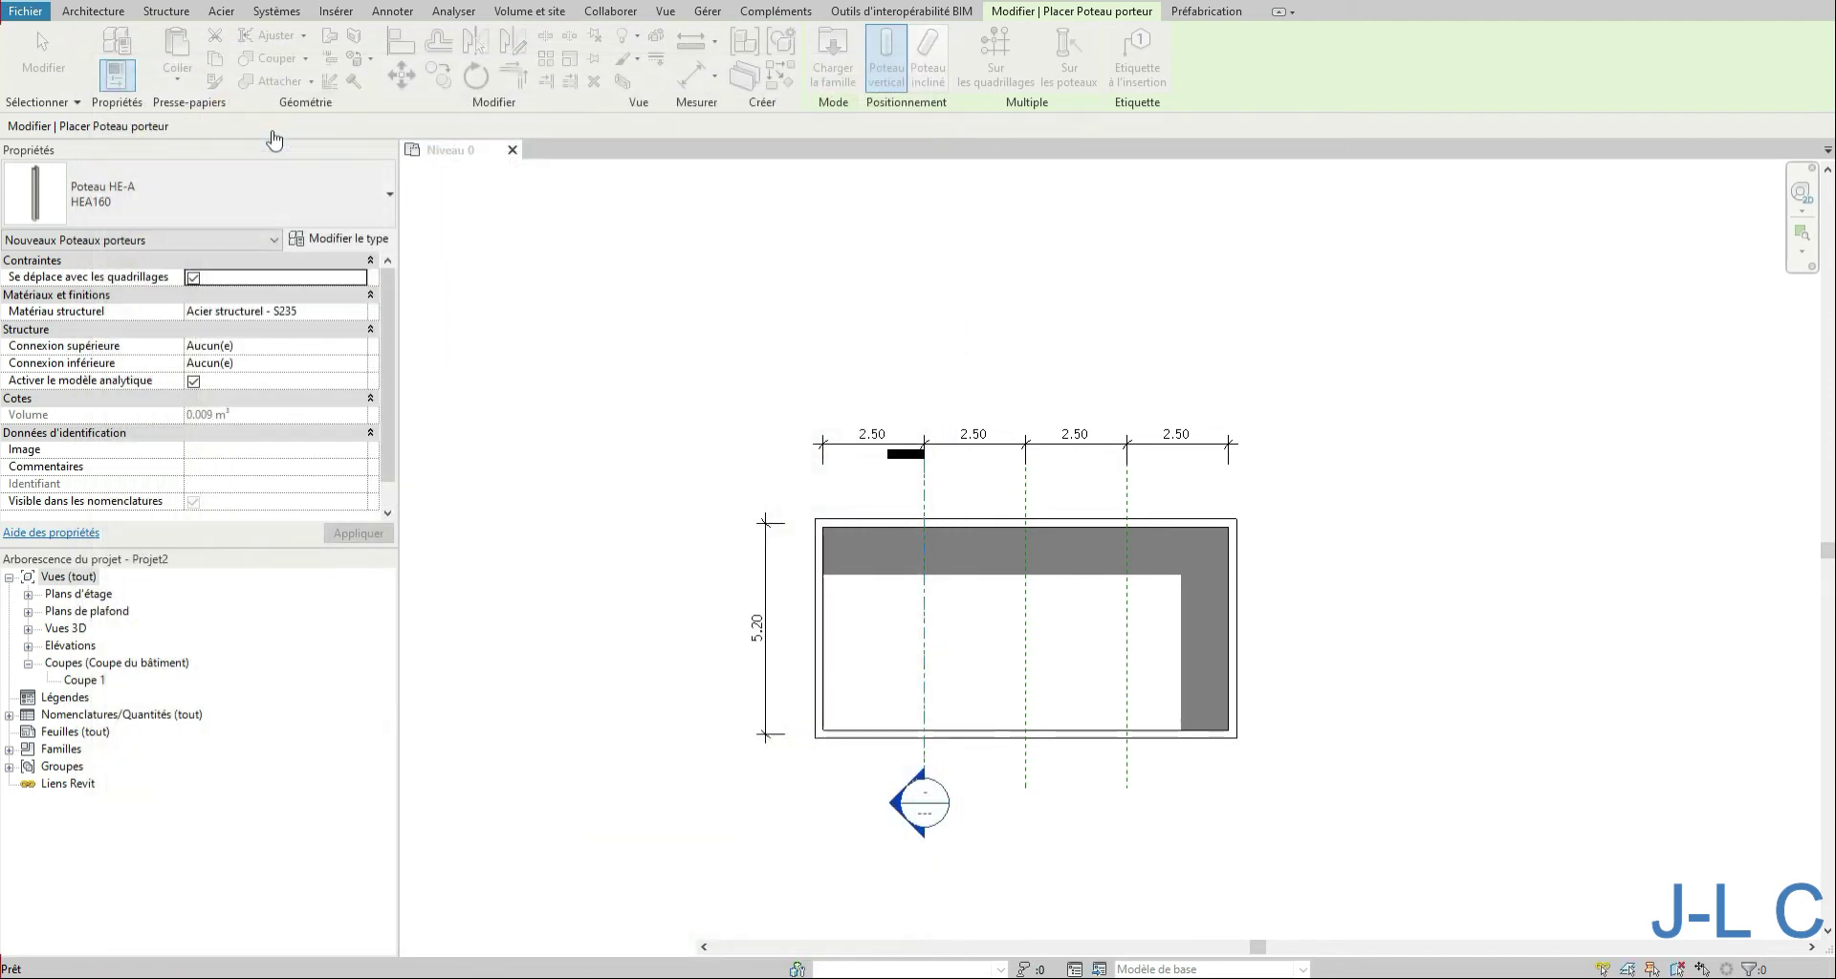
# Step: Place two 750mm Poteau béton - Arrondi columns outside the left wall, using Profondeur 2.5 and Sans contrainte
pyautogui.click(227, 215)
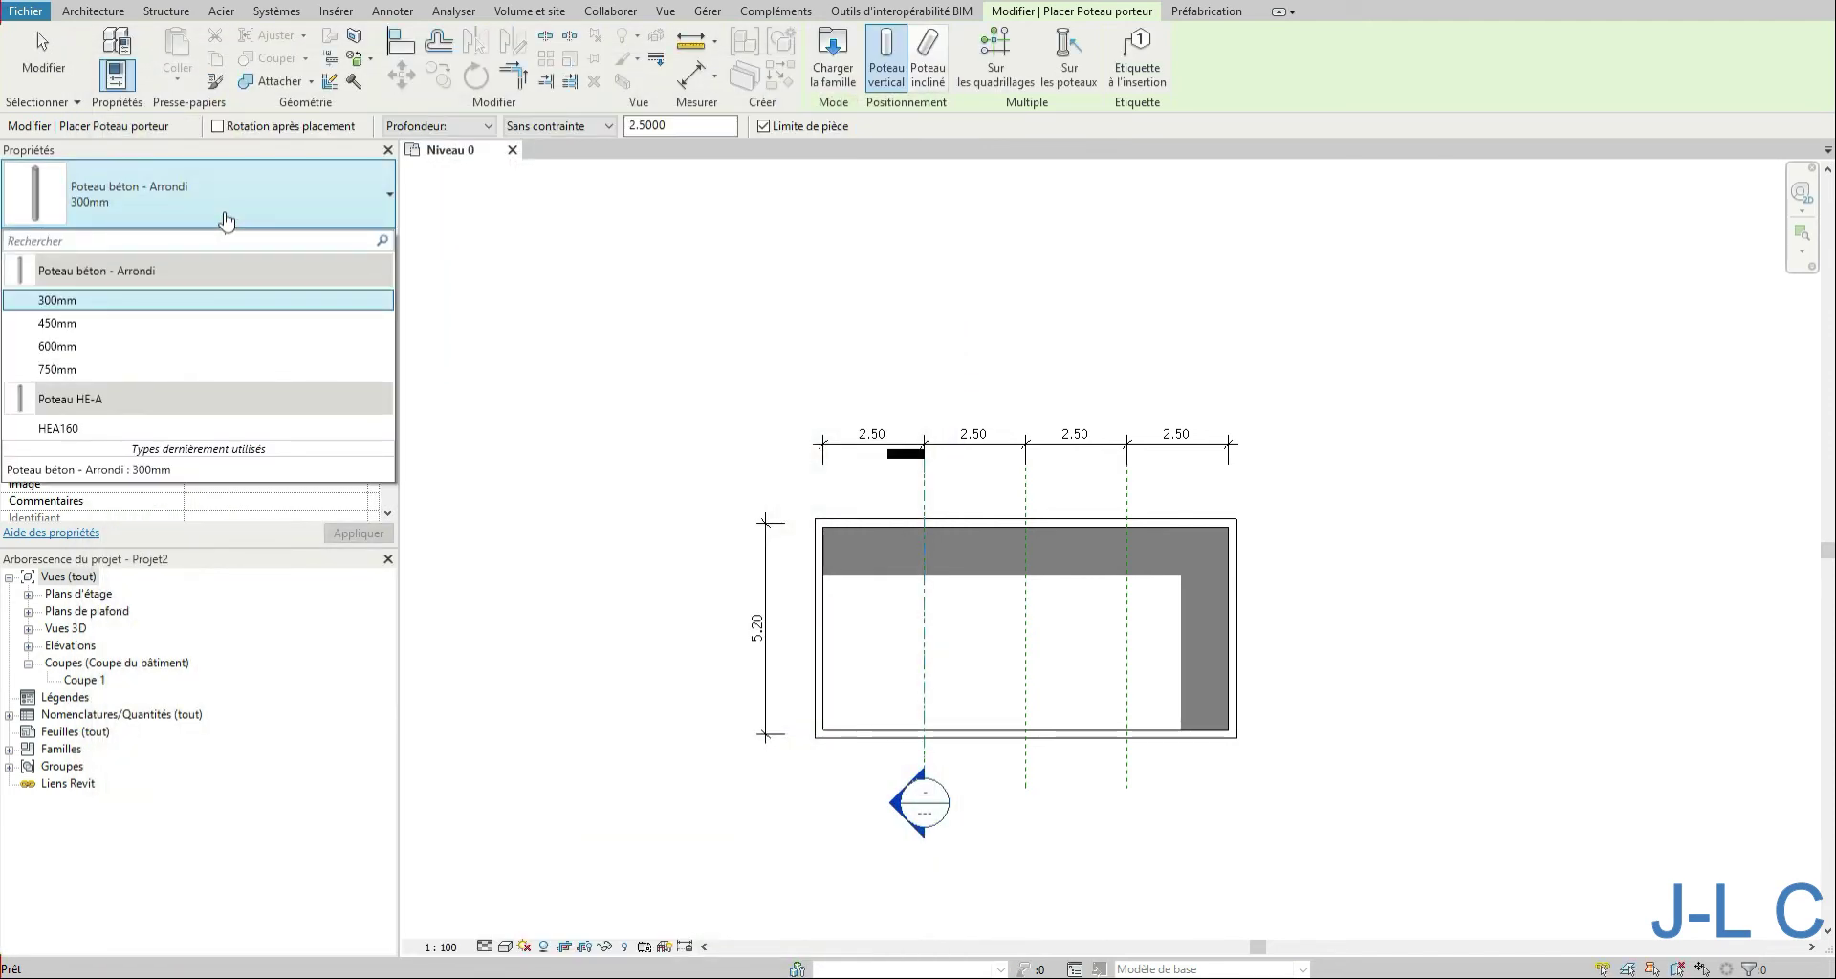
pyautogui.click(150, 371)
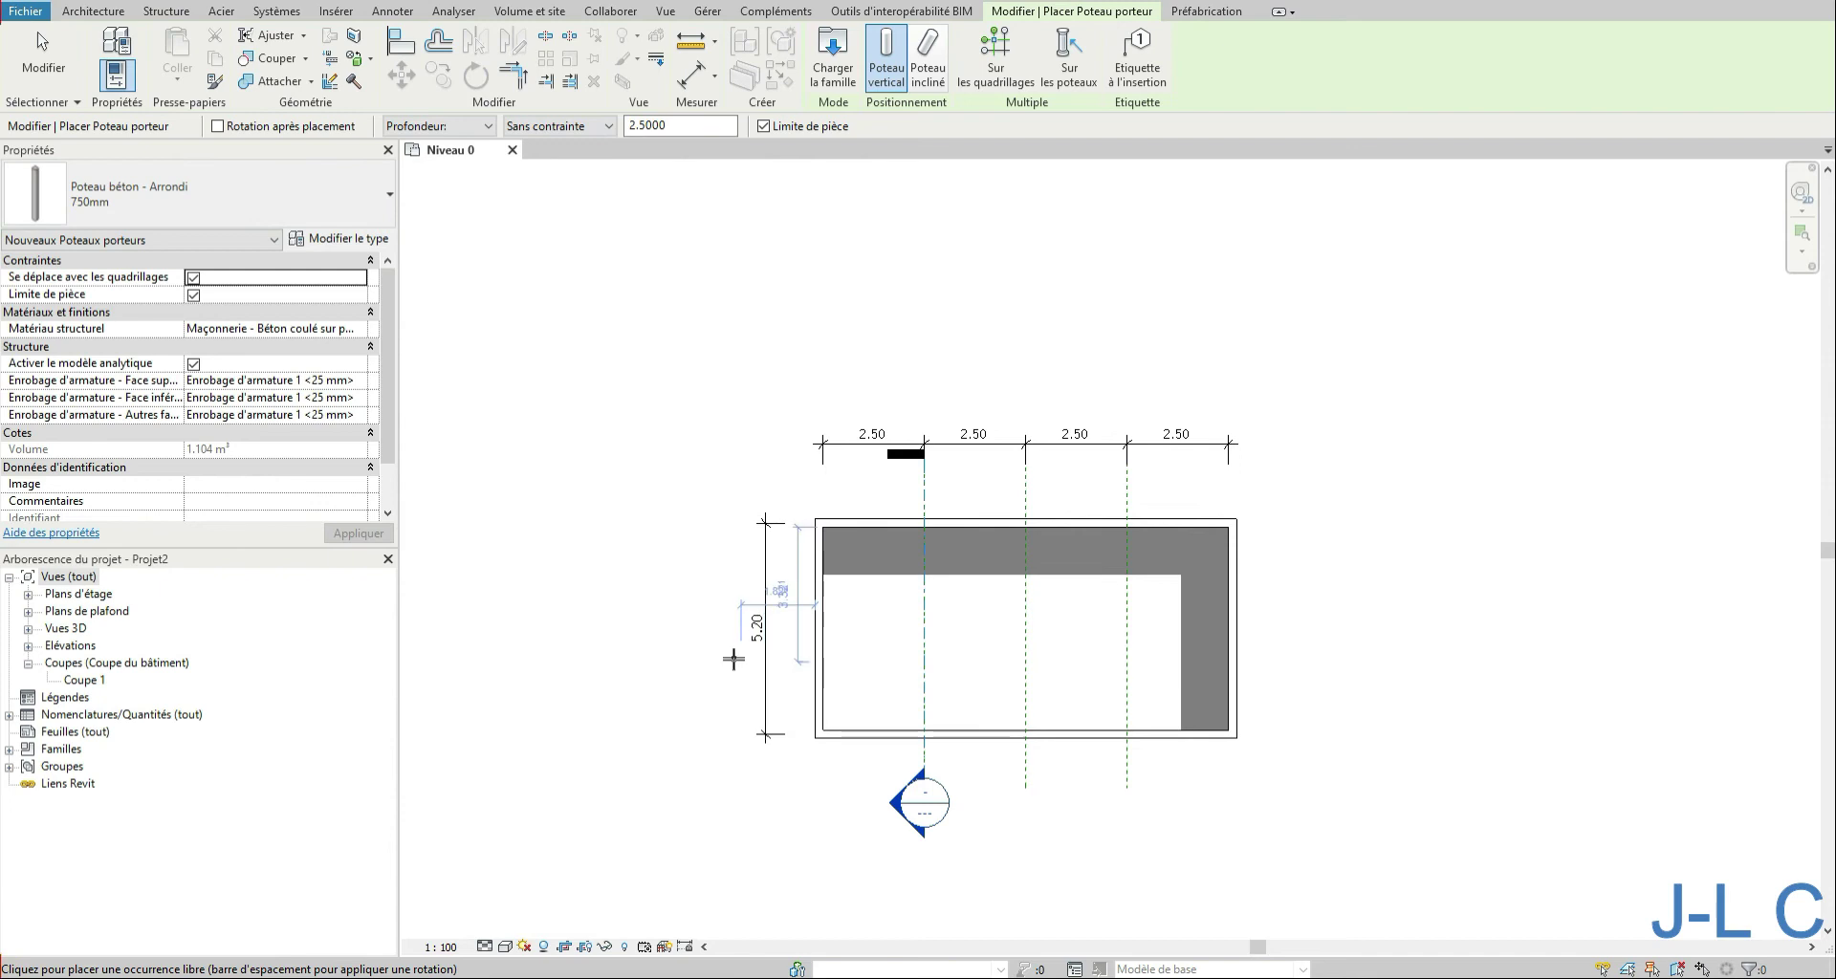
pyautogui.click(716, 623)
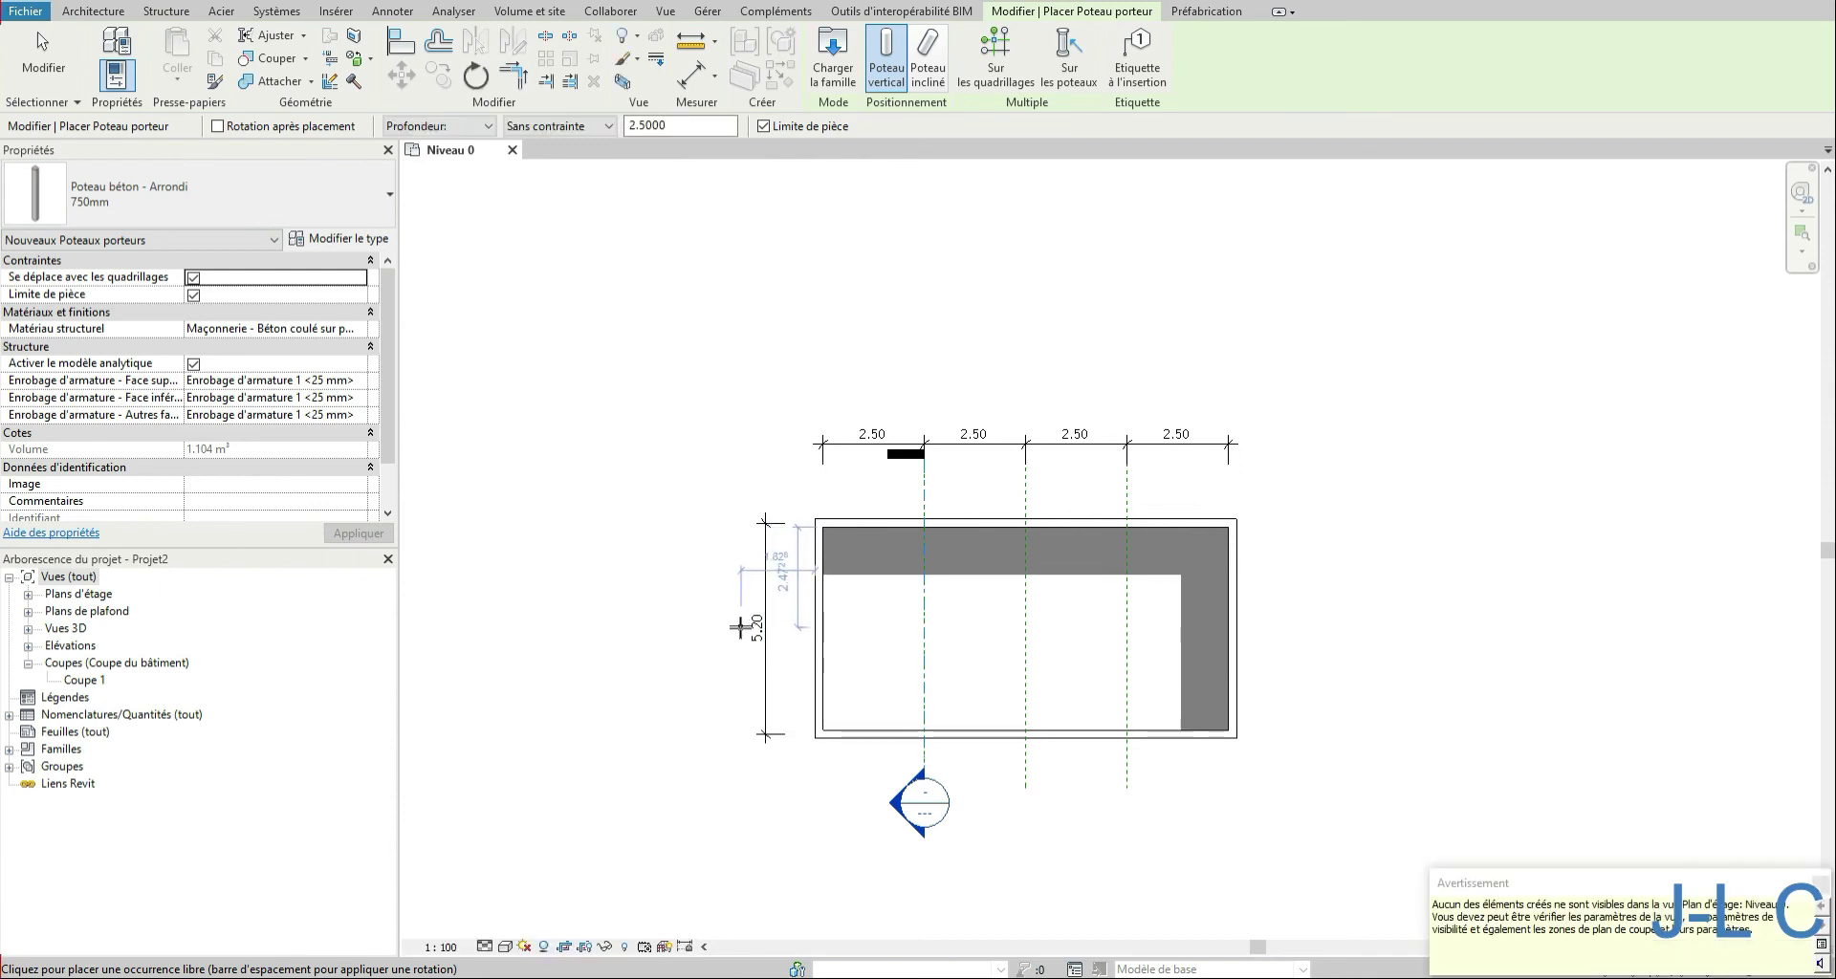
pyautogui.click(1819, 882)
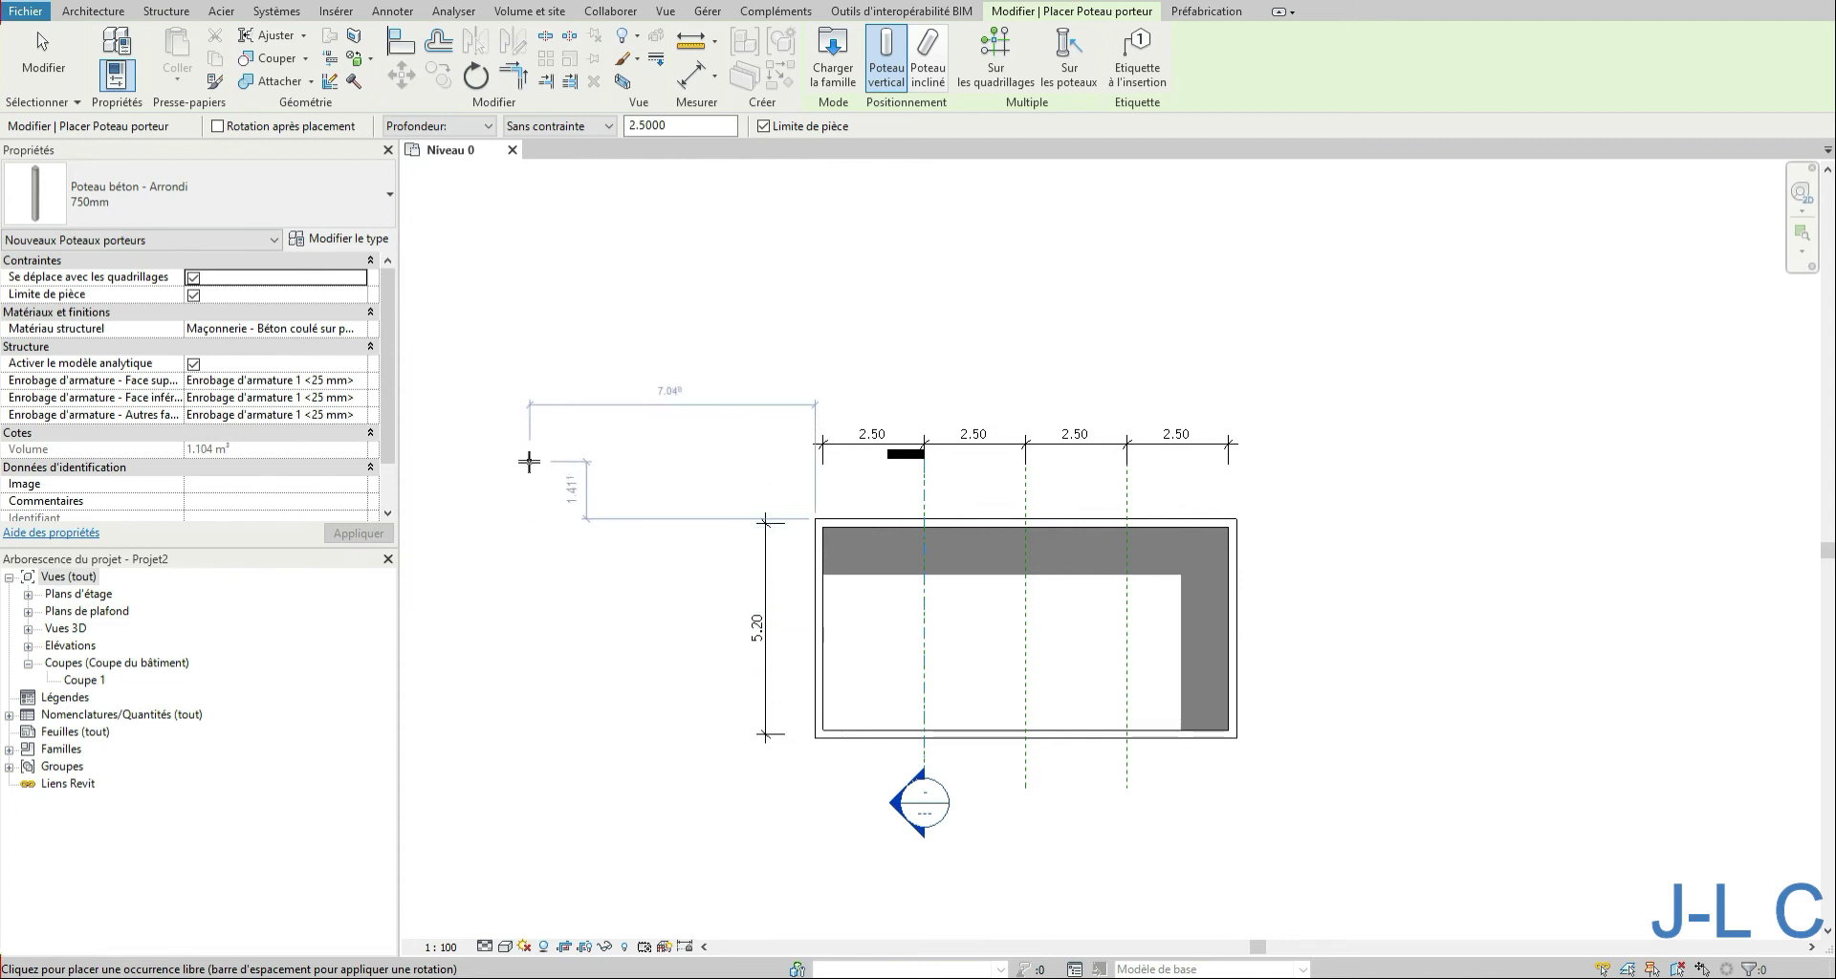
pyautogui.click(666, 702)
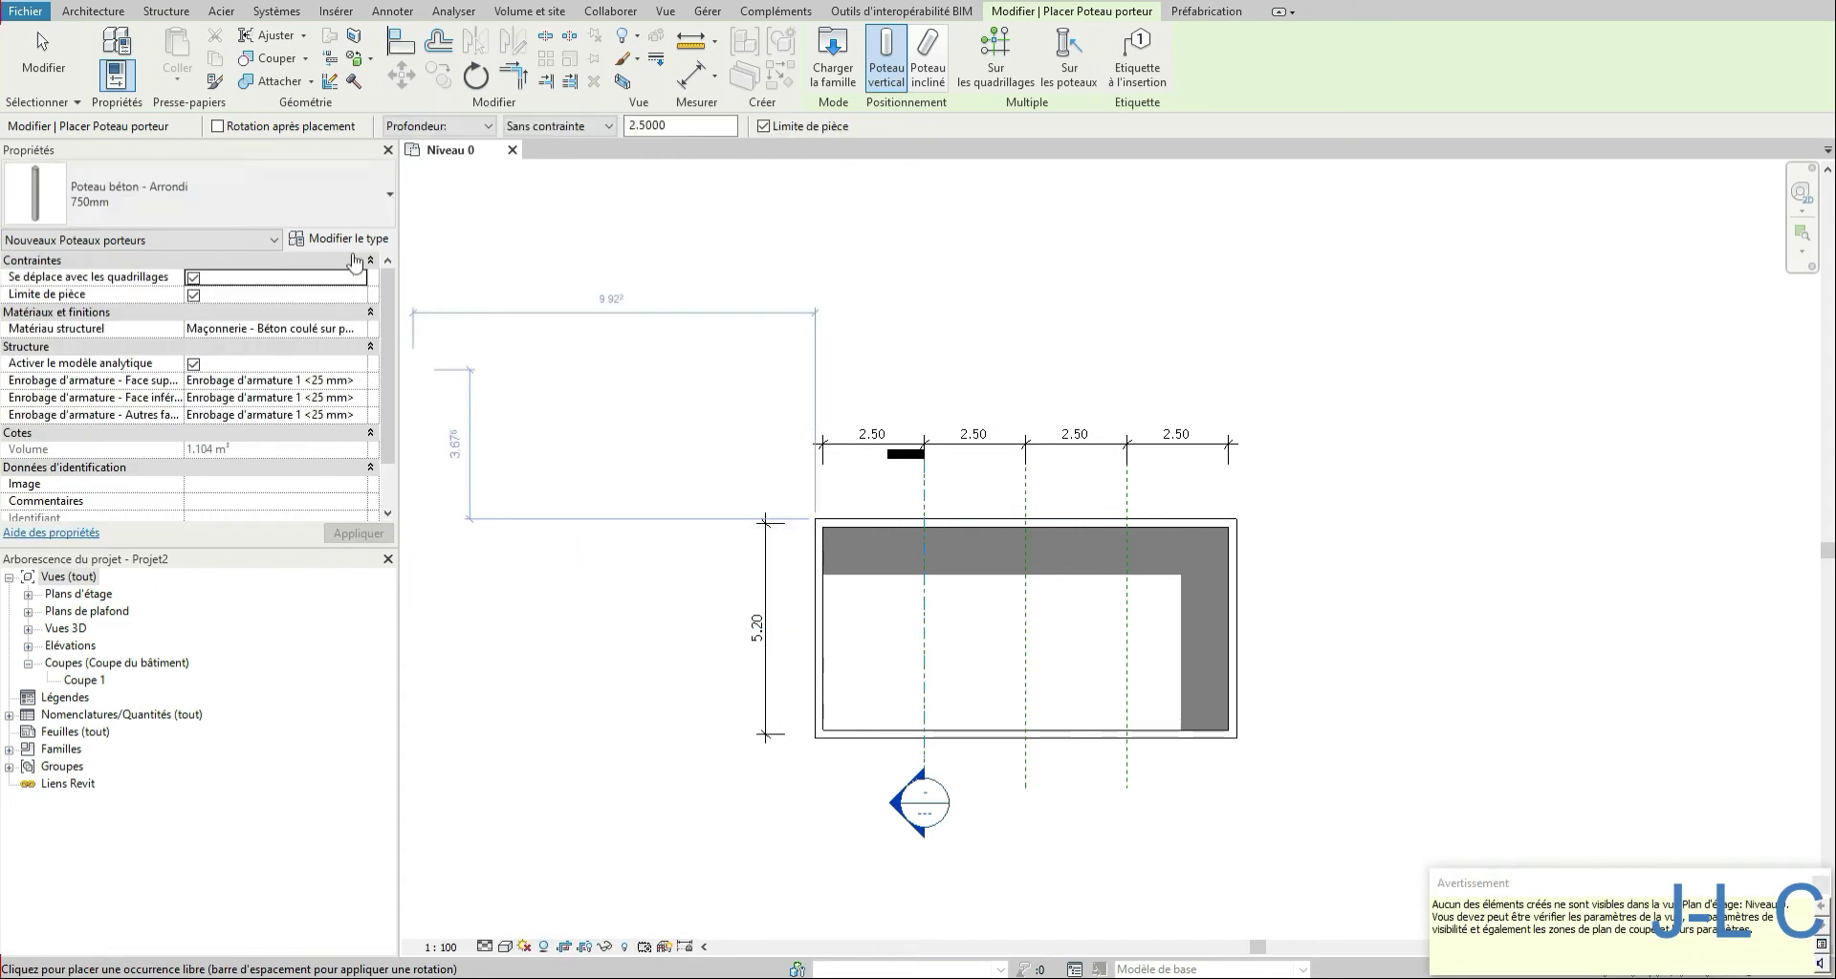
pyautogui.click(69, 84)
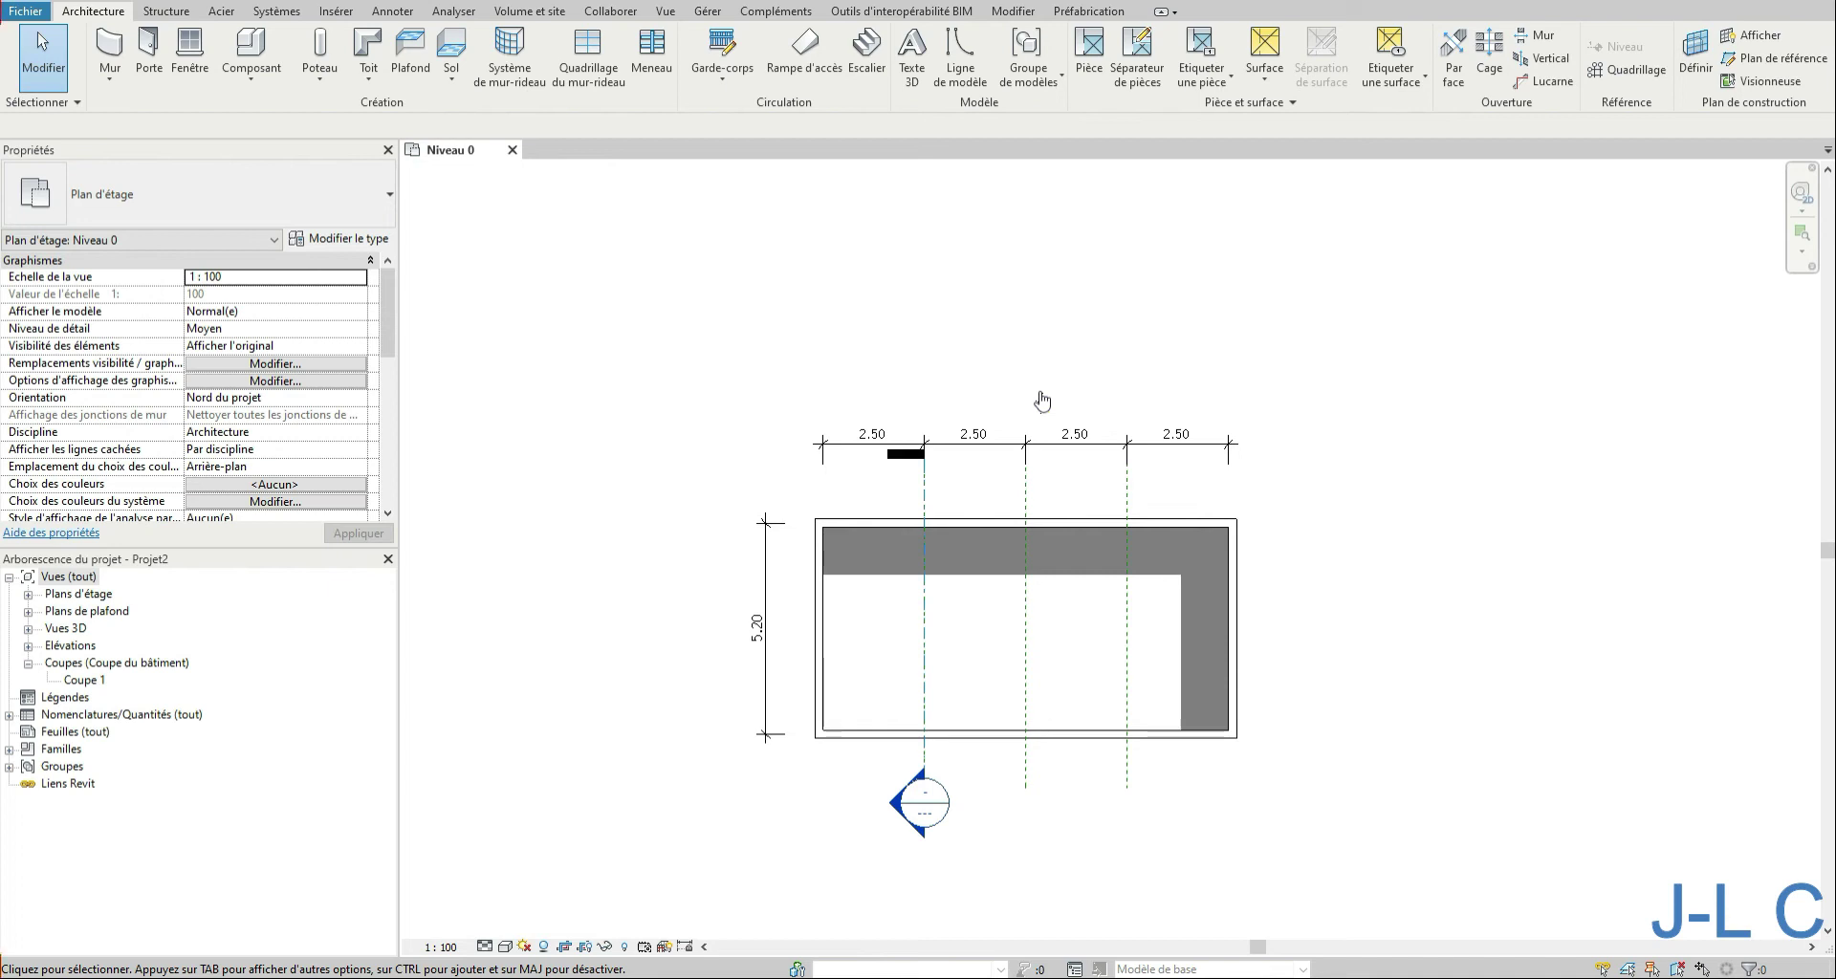
# Step: Check the floor plan's visibility/graphics overrides for the Poteaux and Poteaux porteurs categories
pyautogui.press('v')
pyautogui.press('g')
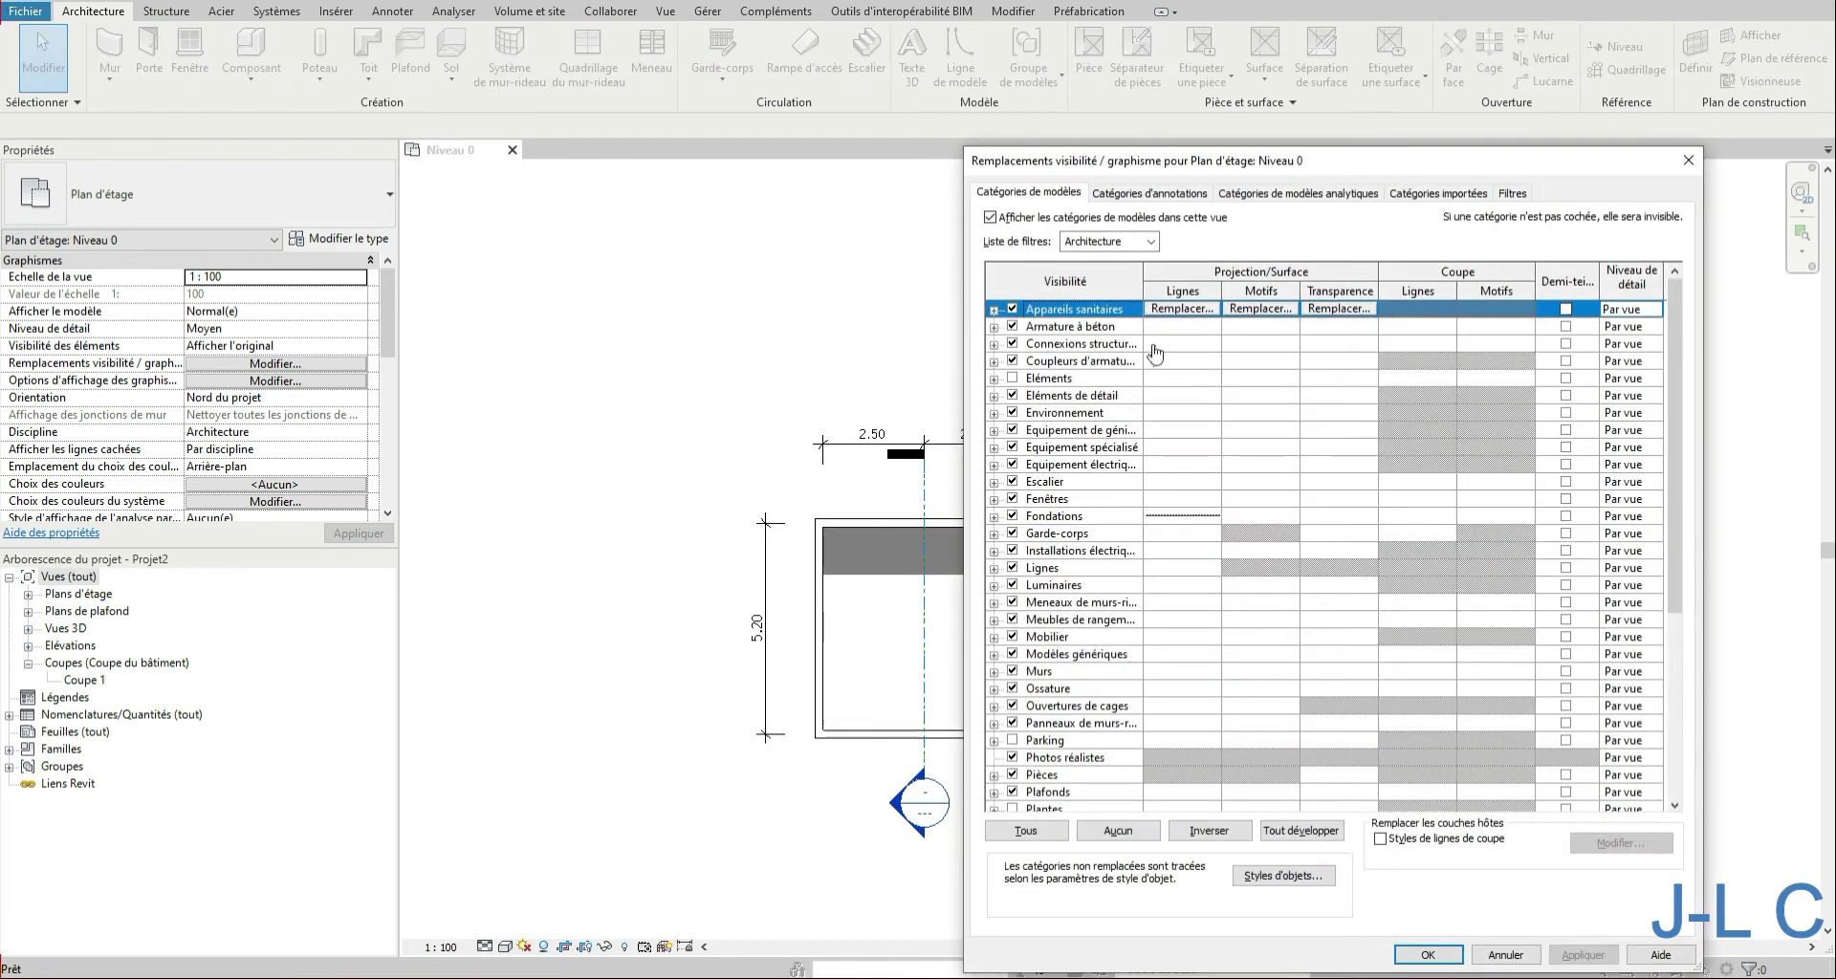
pyautogui.moveTo(1160, 172); pyautogui.dragTo(1136, 162)
pyautogui.moveTo(760, 40); pyautogui.dragTo(765, 43)
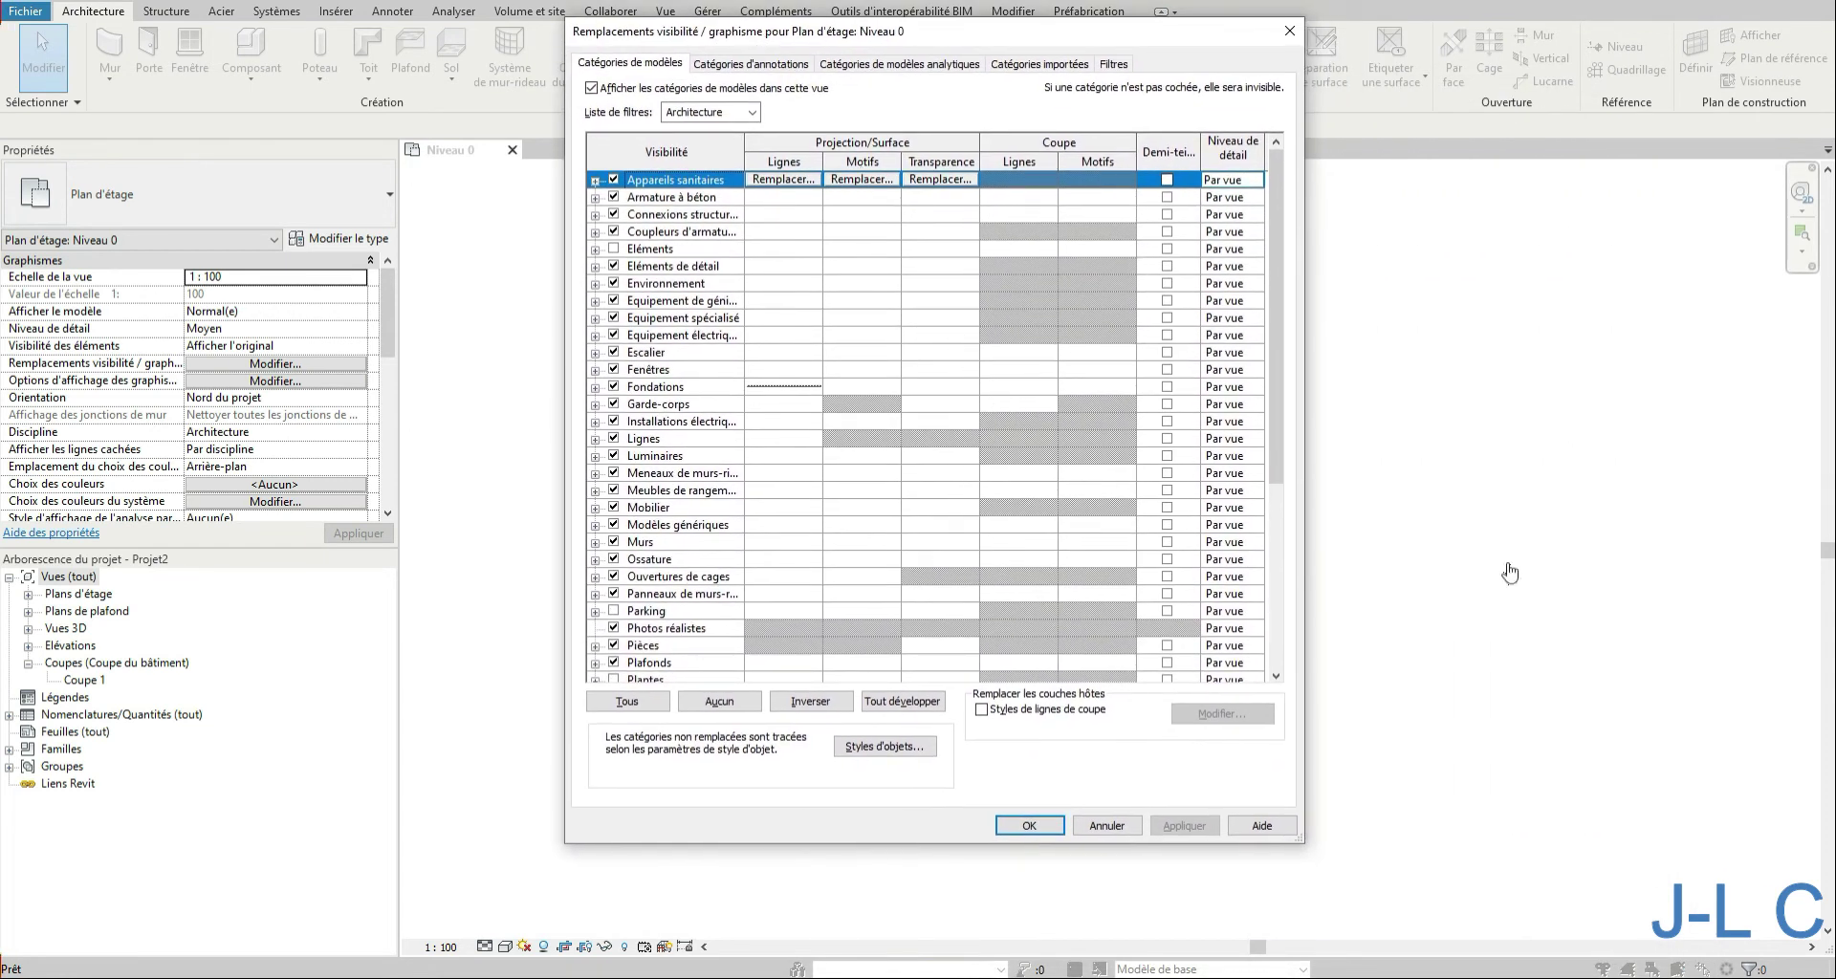
pyautogui.moveTo(1277, 344); pyautogui.dragTo(1277, 603)
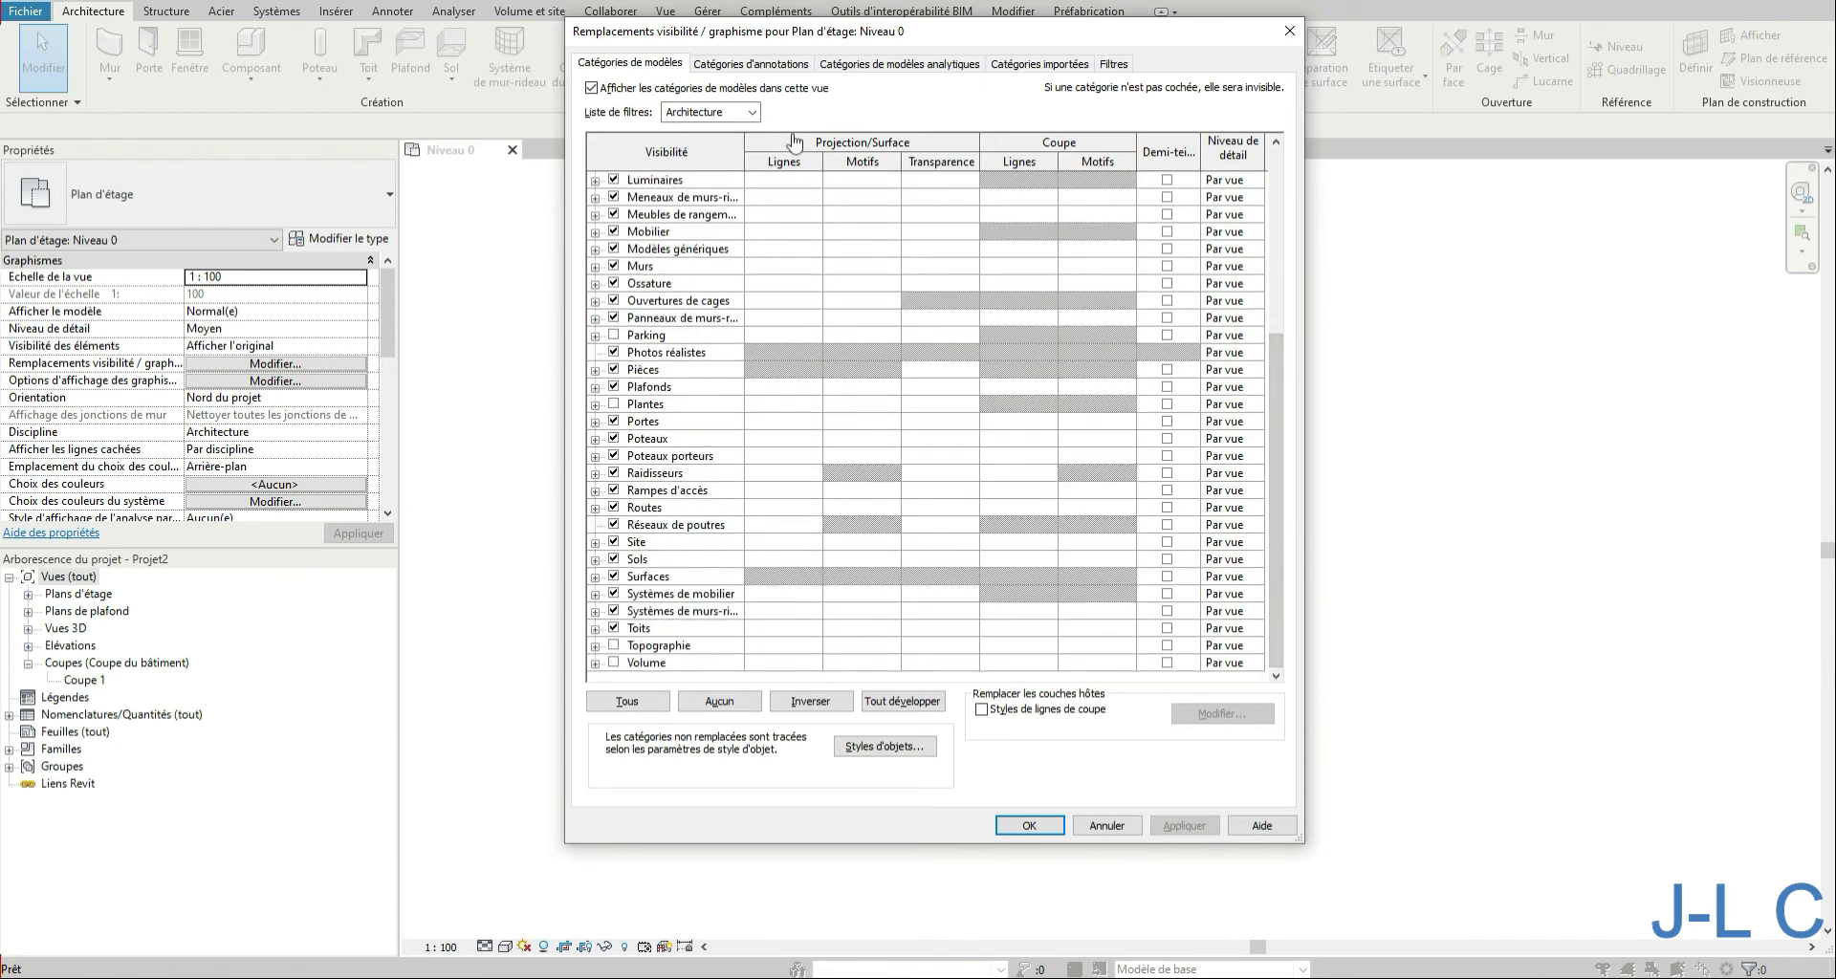
pyautogui.moveTo(736, 44); pyautogui.dragTo(1196, 61)
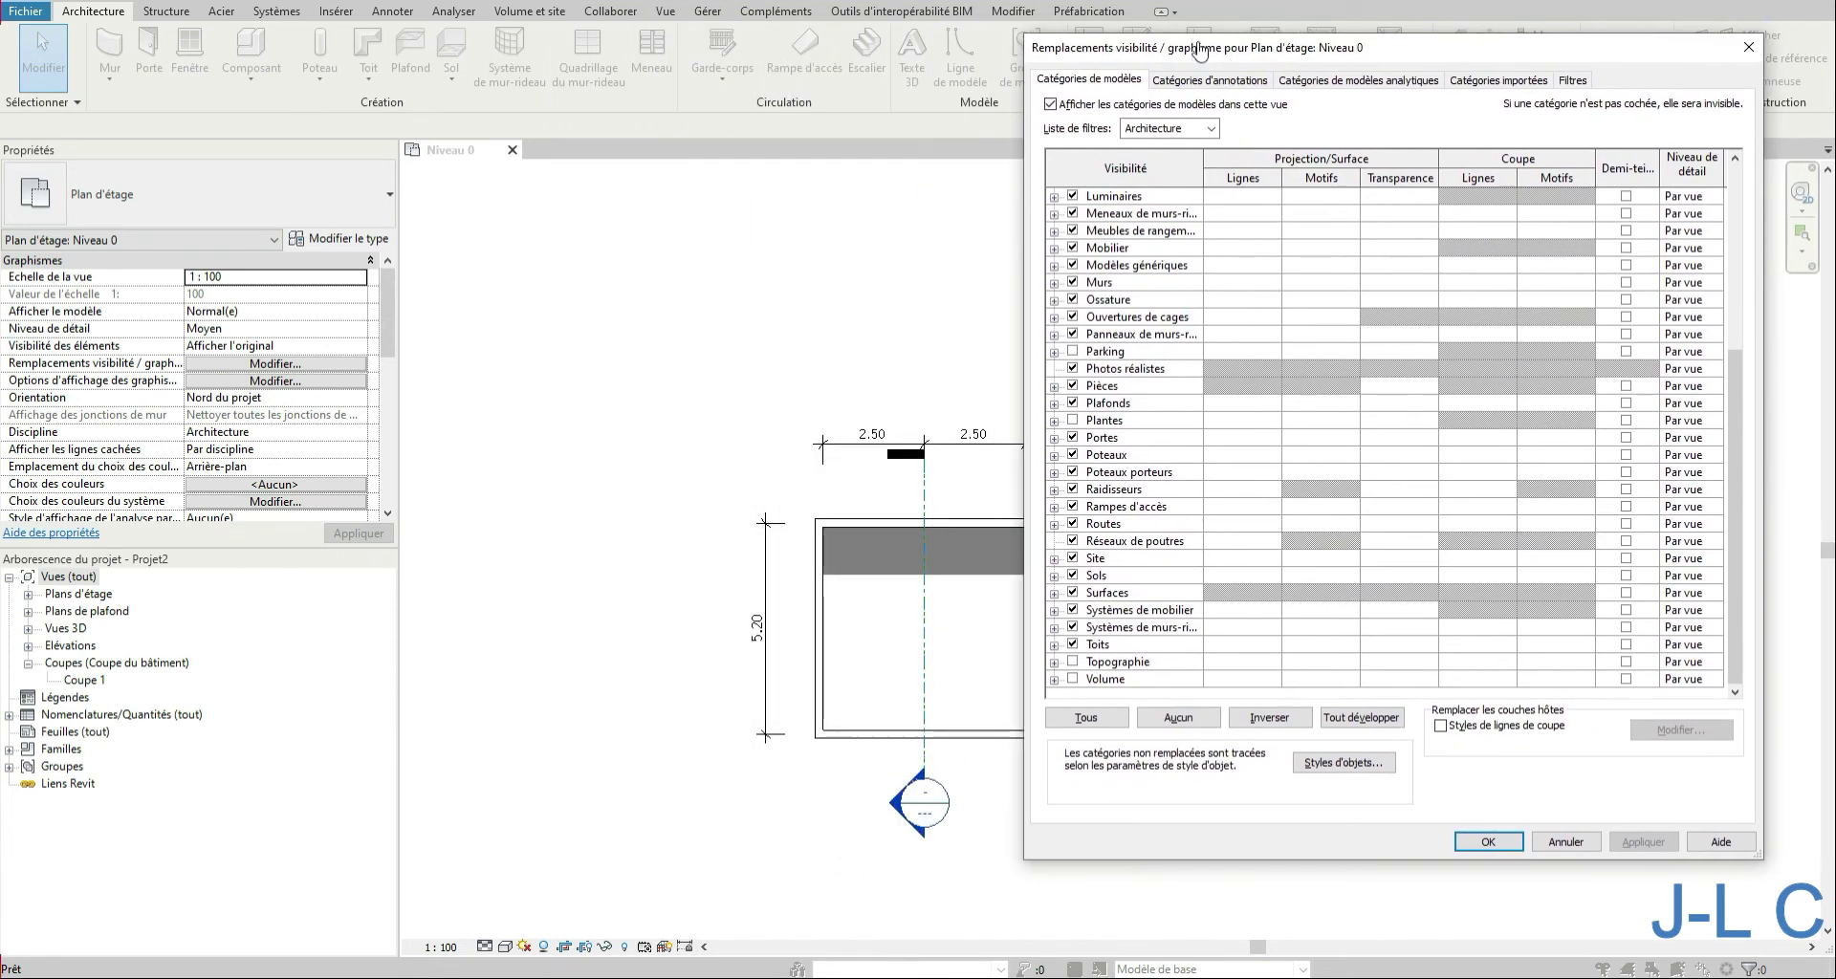
pyautogui.click(1055, 456)
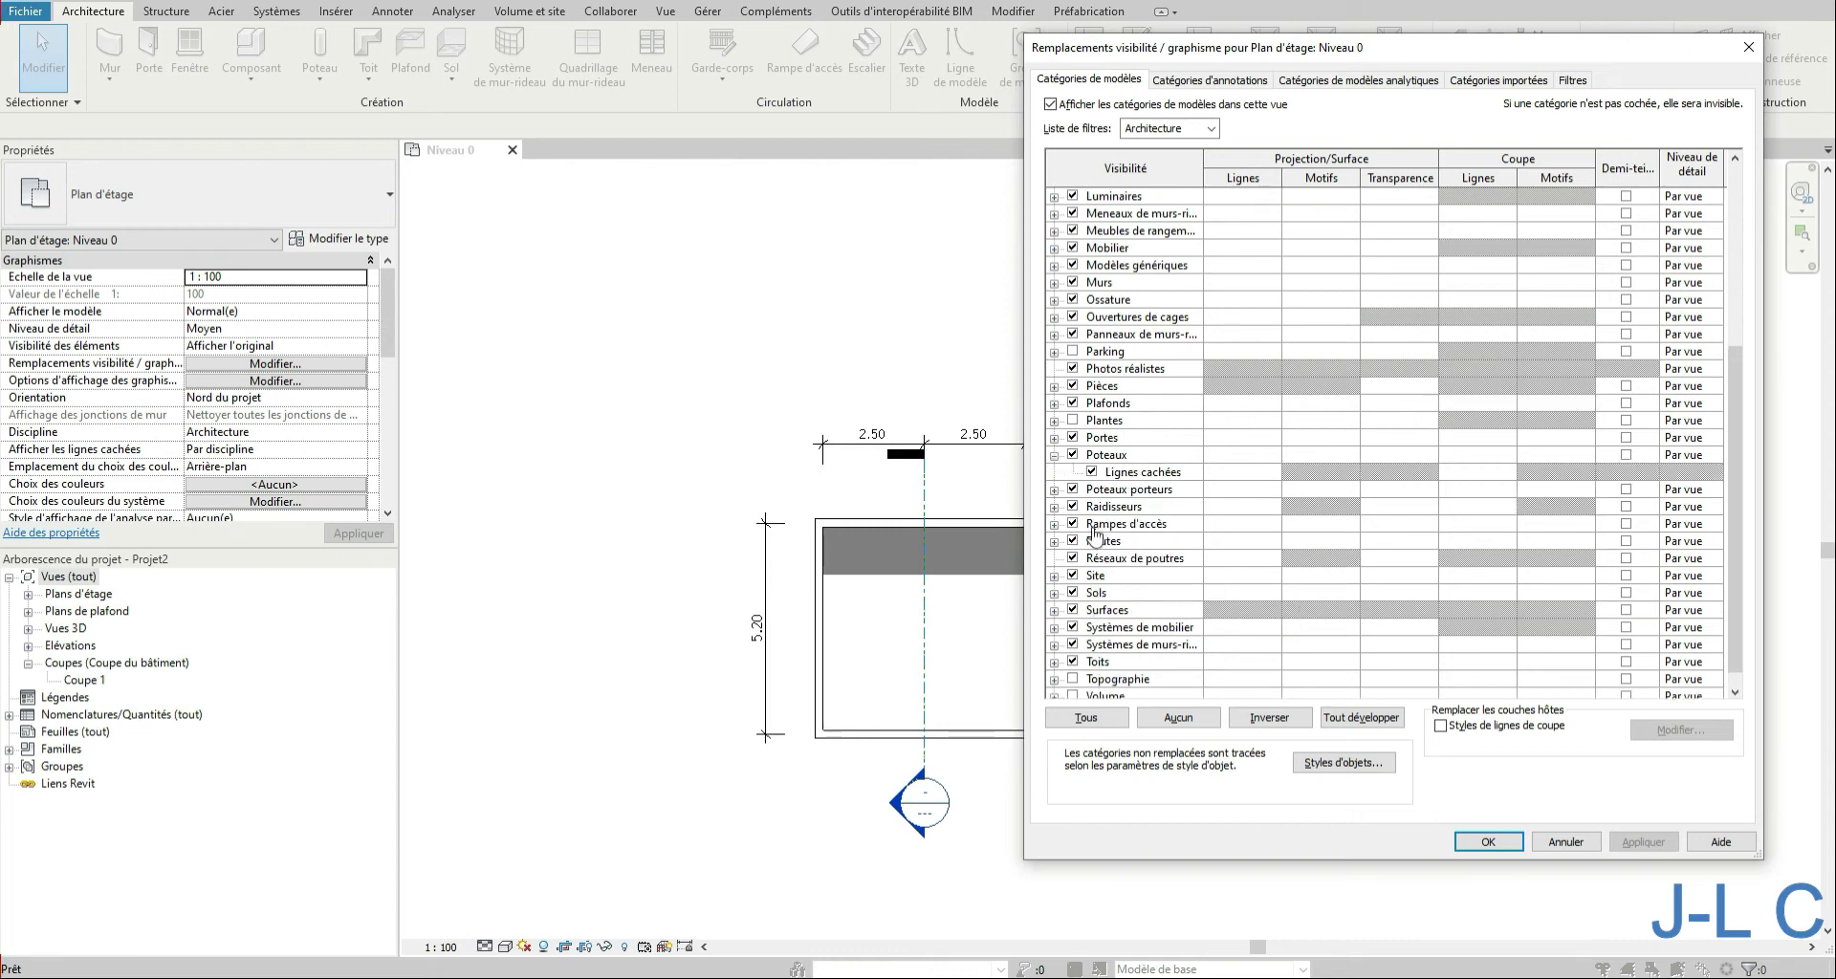
pyautogui.click(1488, 843)
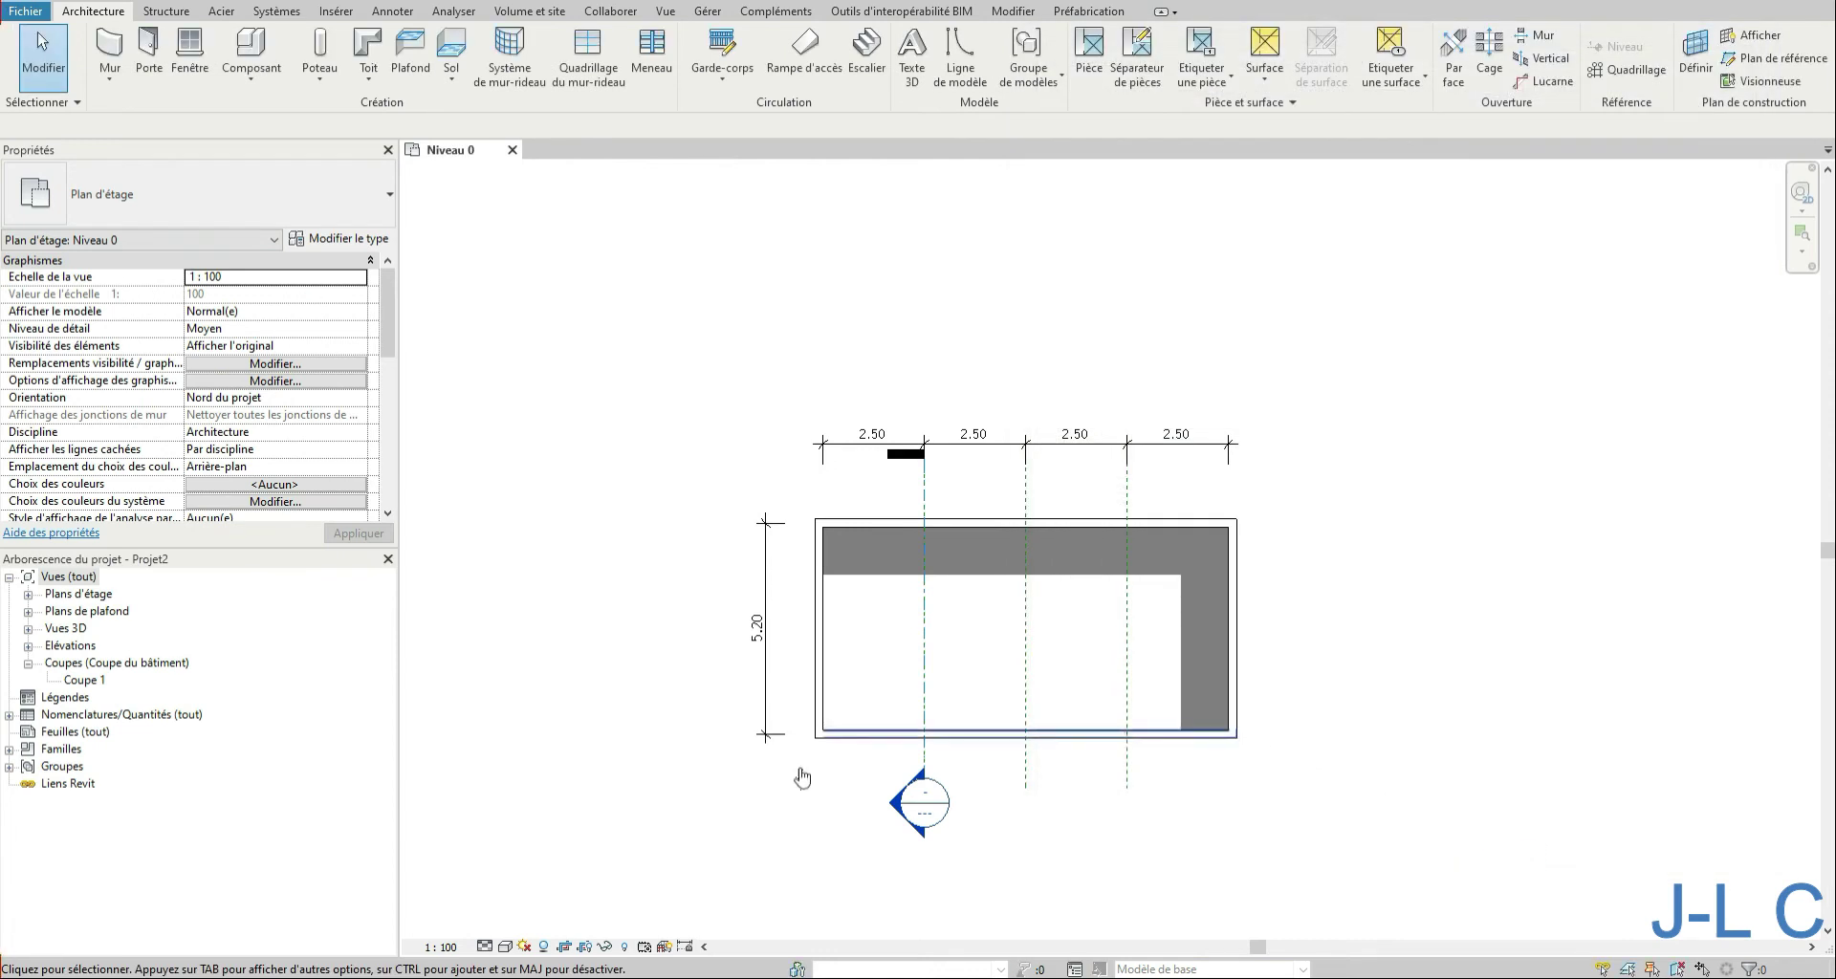
# Step: In the Elévation Sud view, set the base level of the column nearest the building to Niveau 1
pyautogui.click(27, 646)
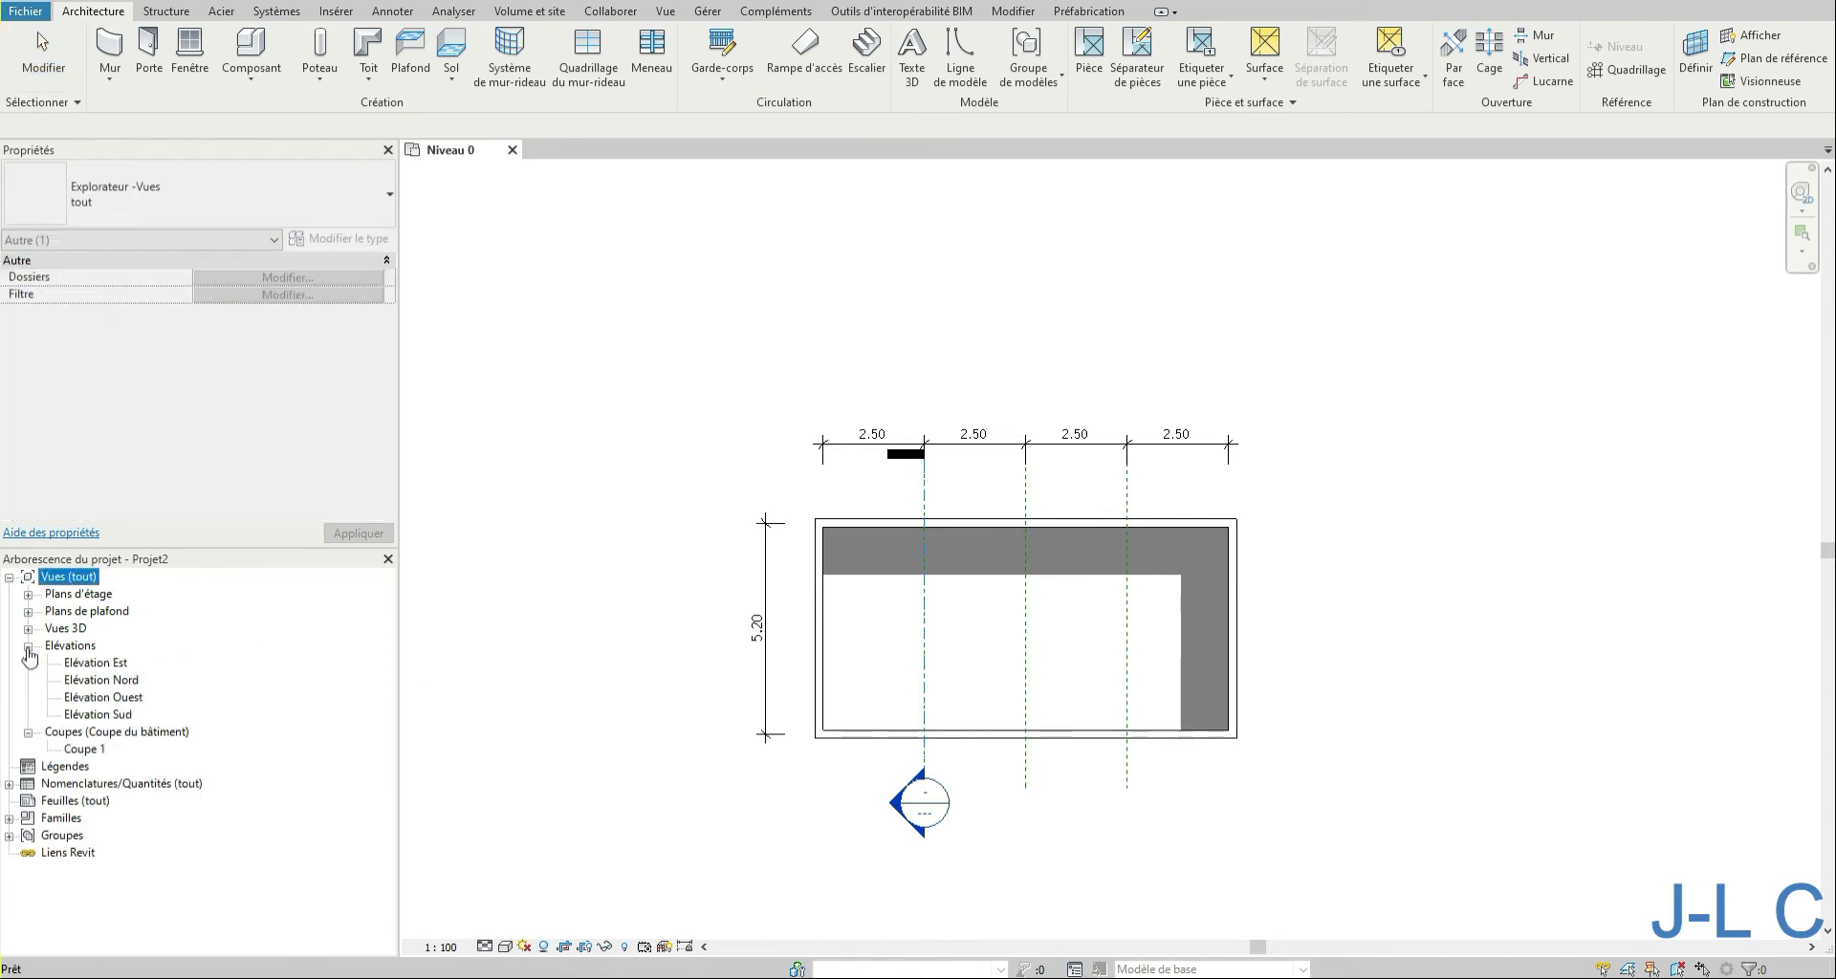
pyautogui.doubleClick(98, 714)
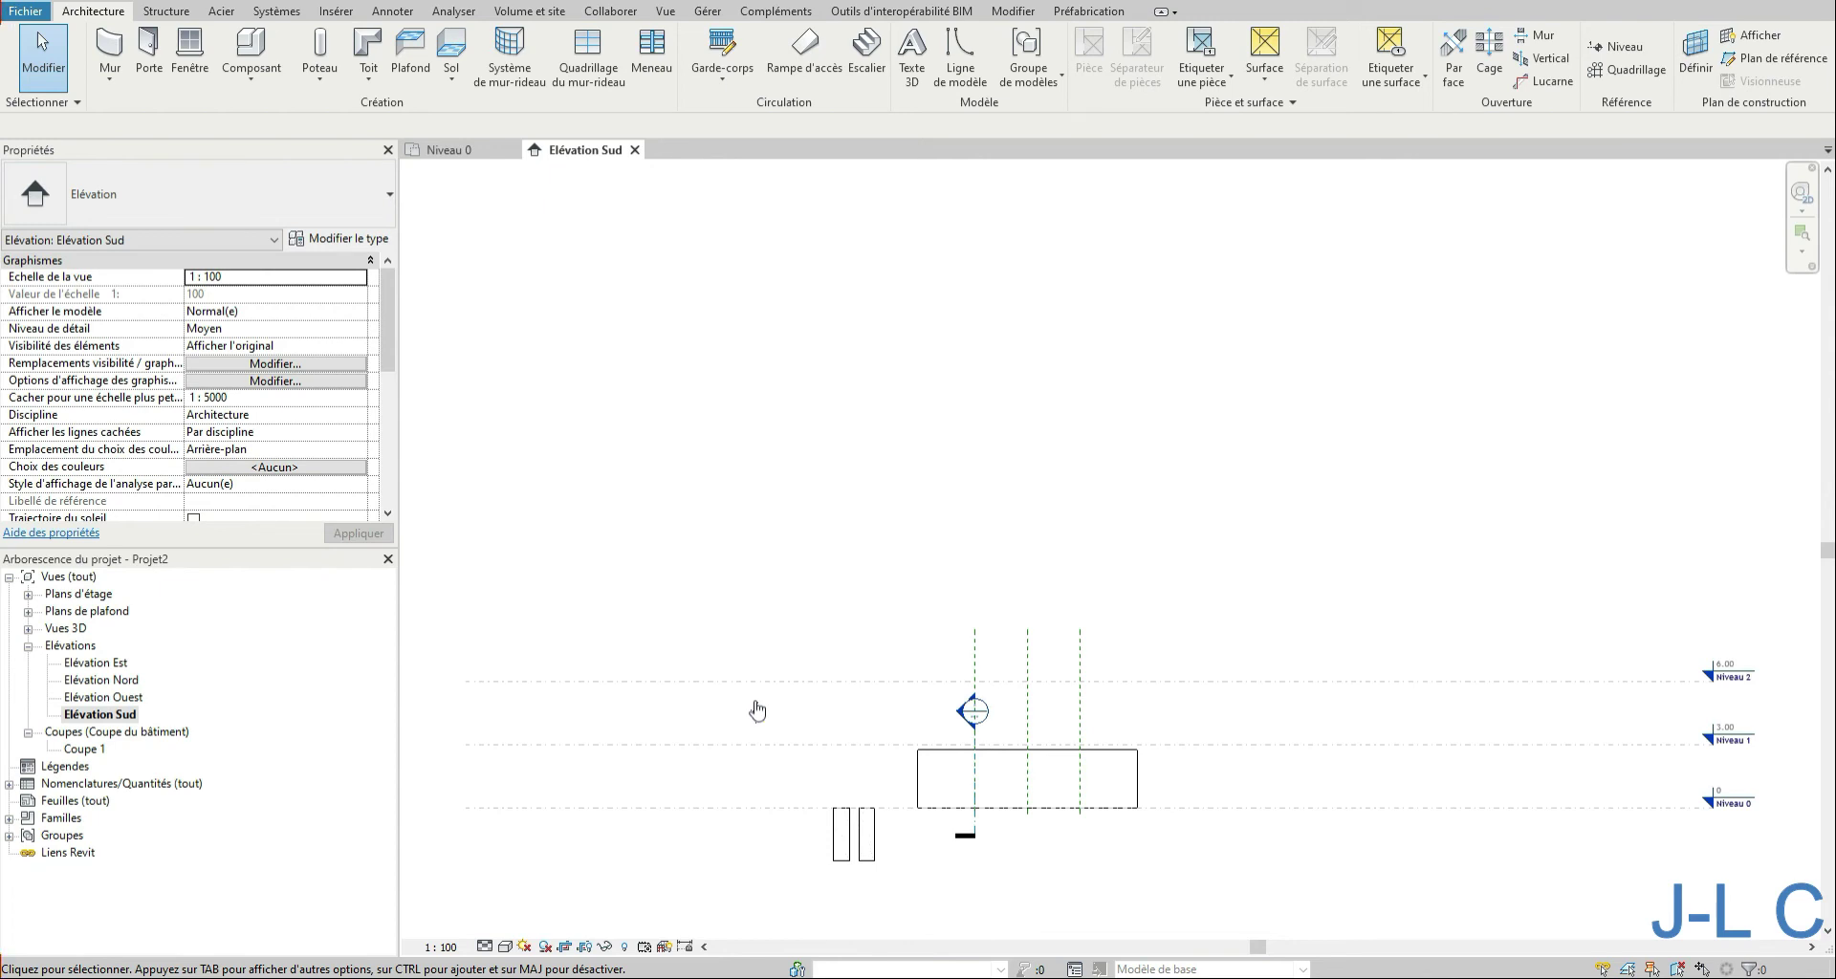
pyautogui.click(861, 840)
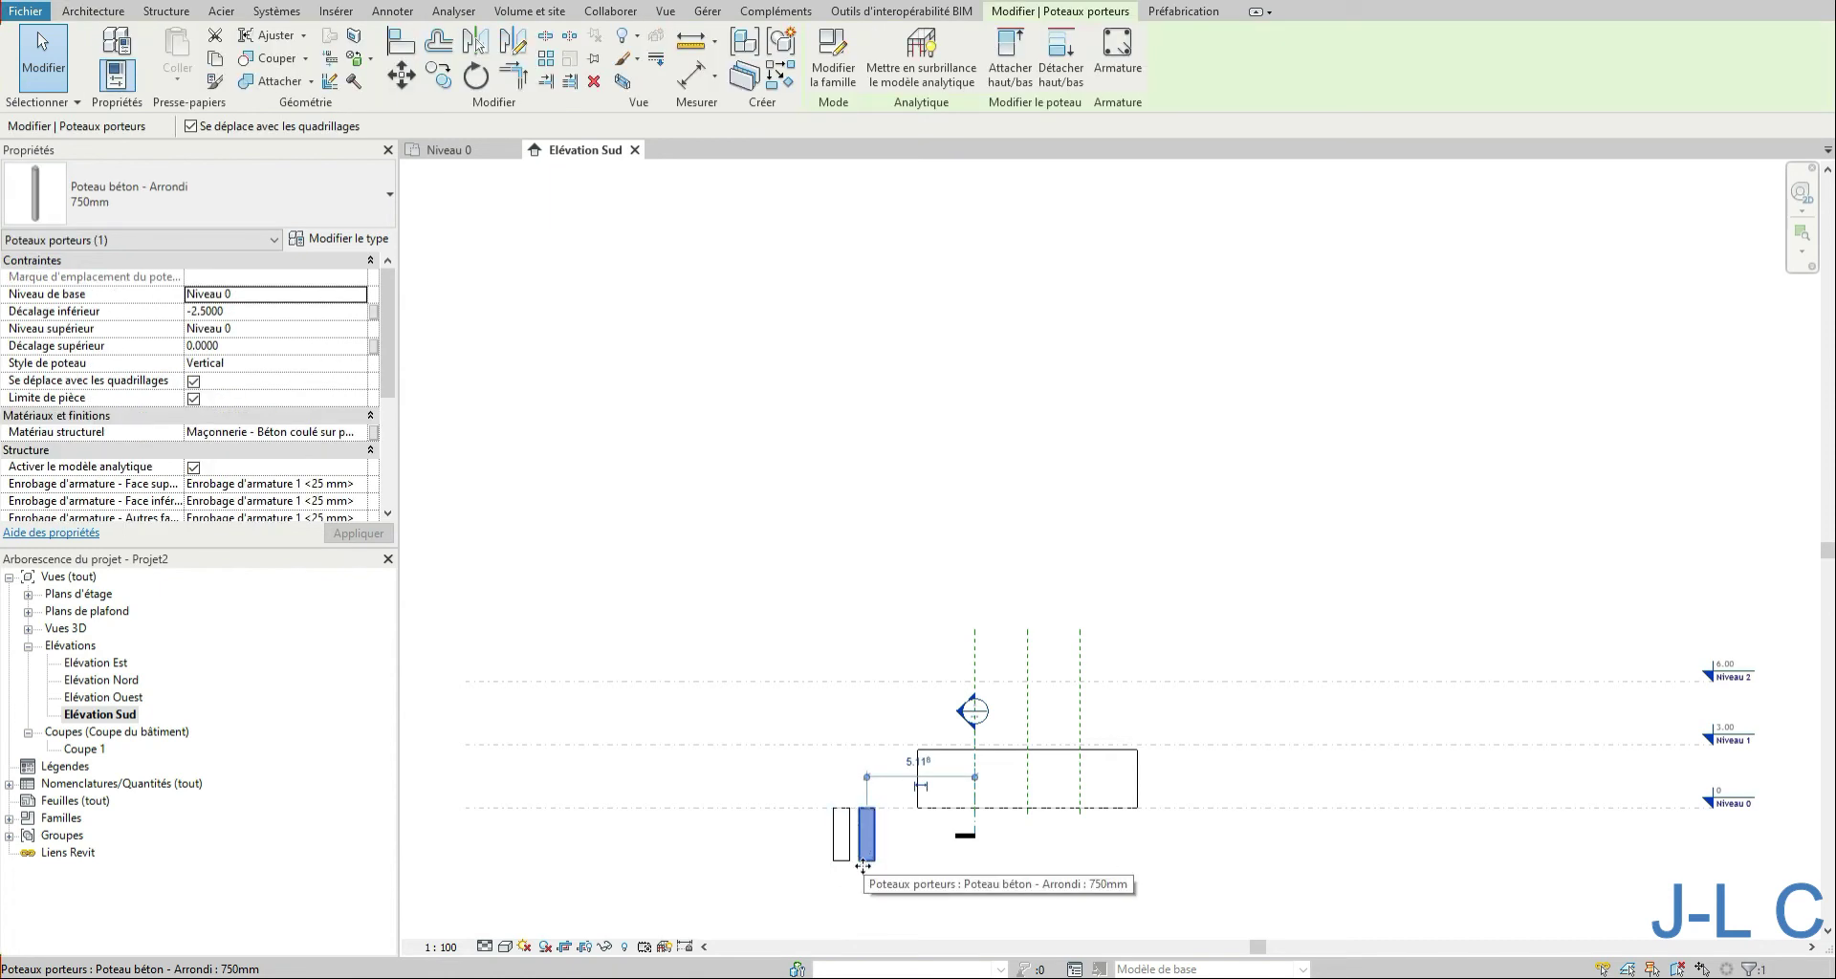
pyautogui.click(359, 297)
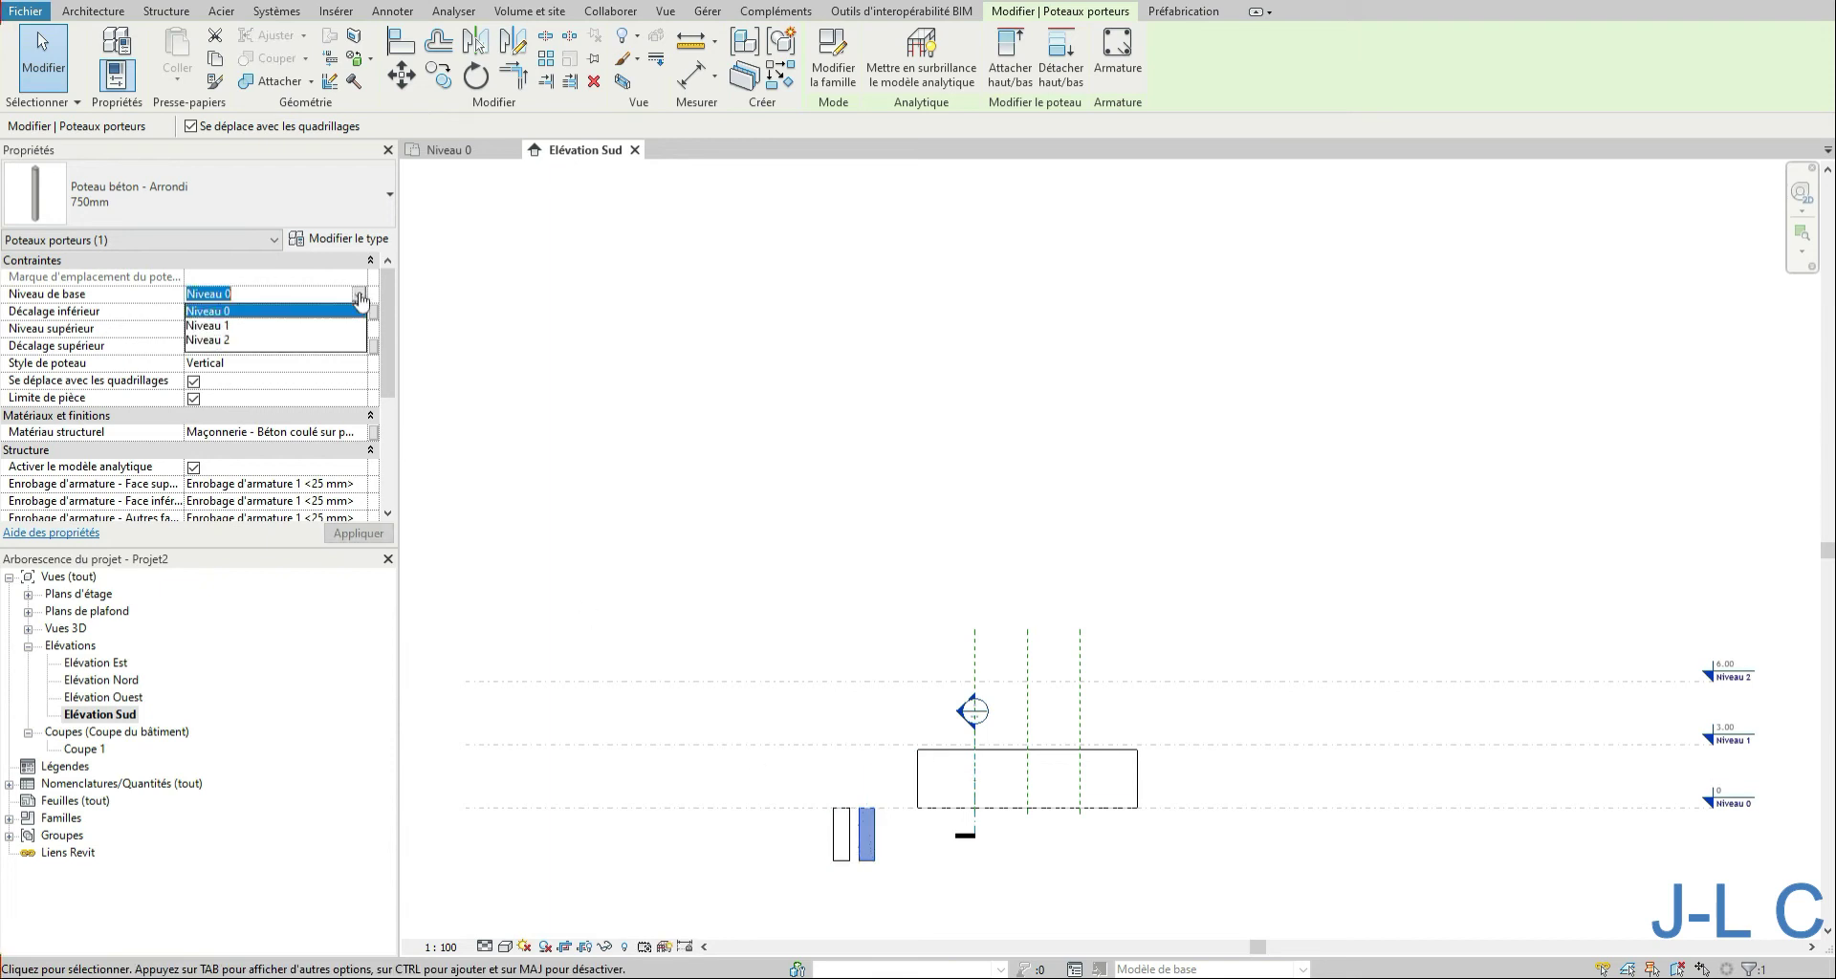
pyautogui.click(273, 326)
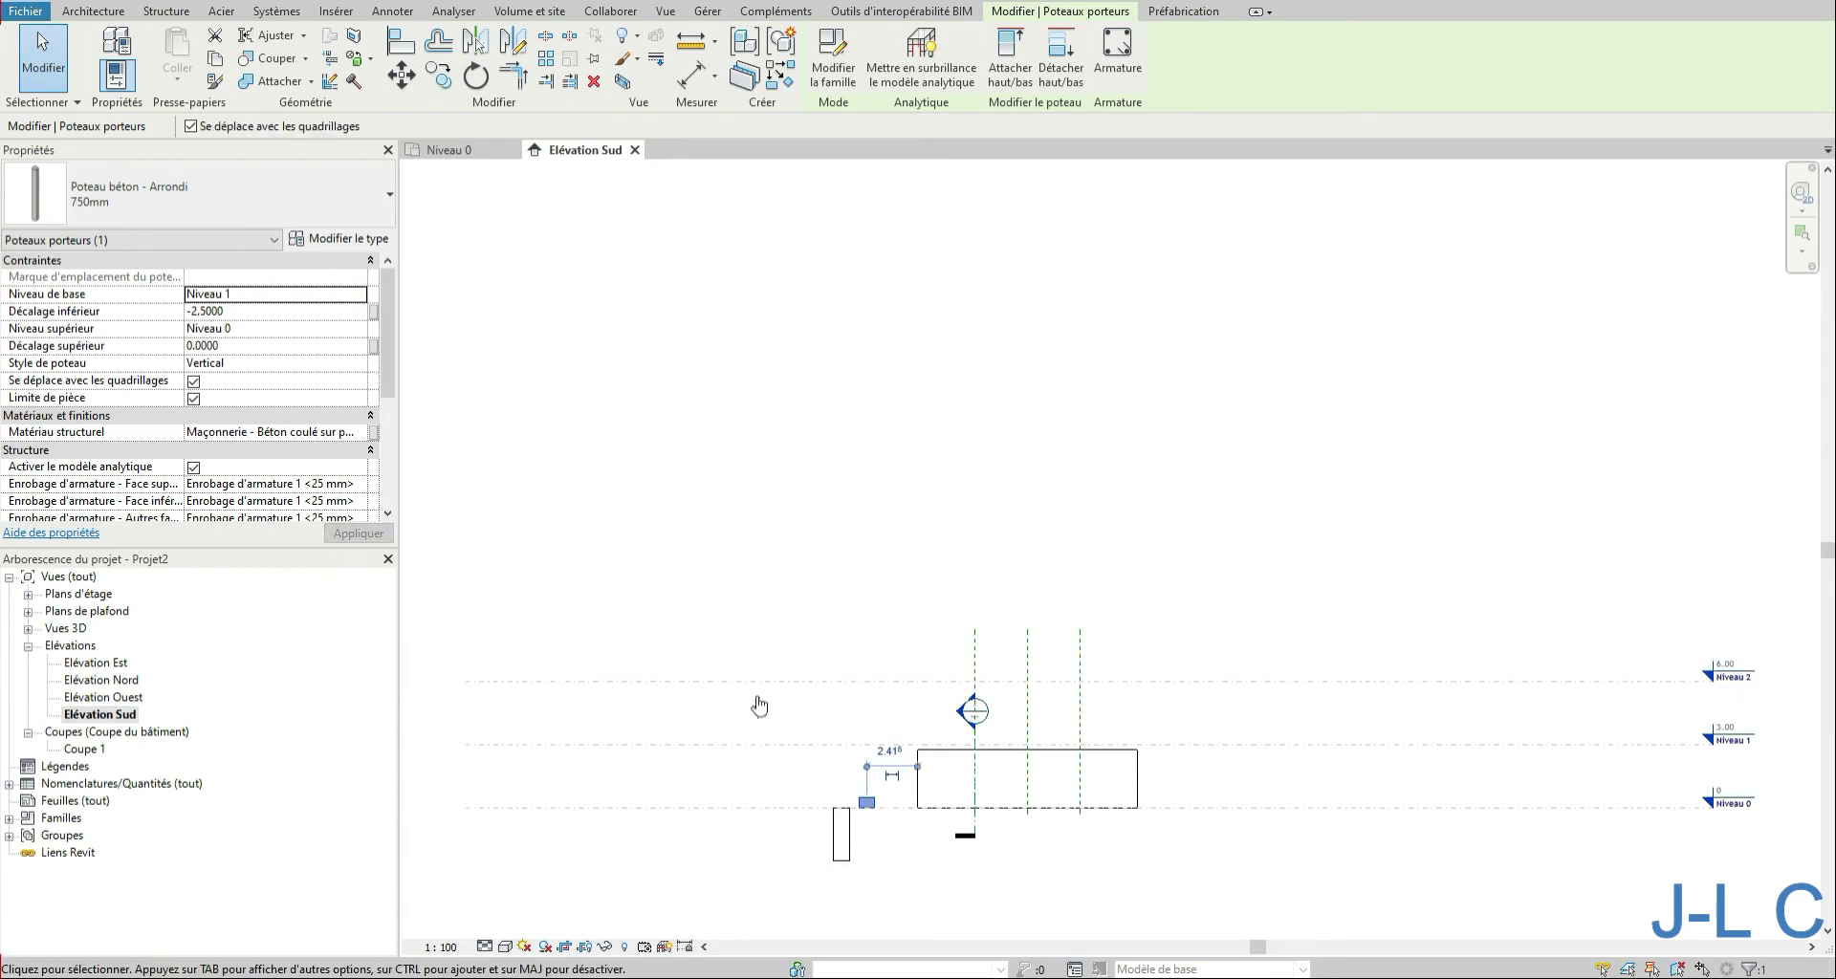
# Step: Set the outer column's base level to Niveau 1 and its lower offset to 2
pyautogui.click(841, 834)
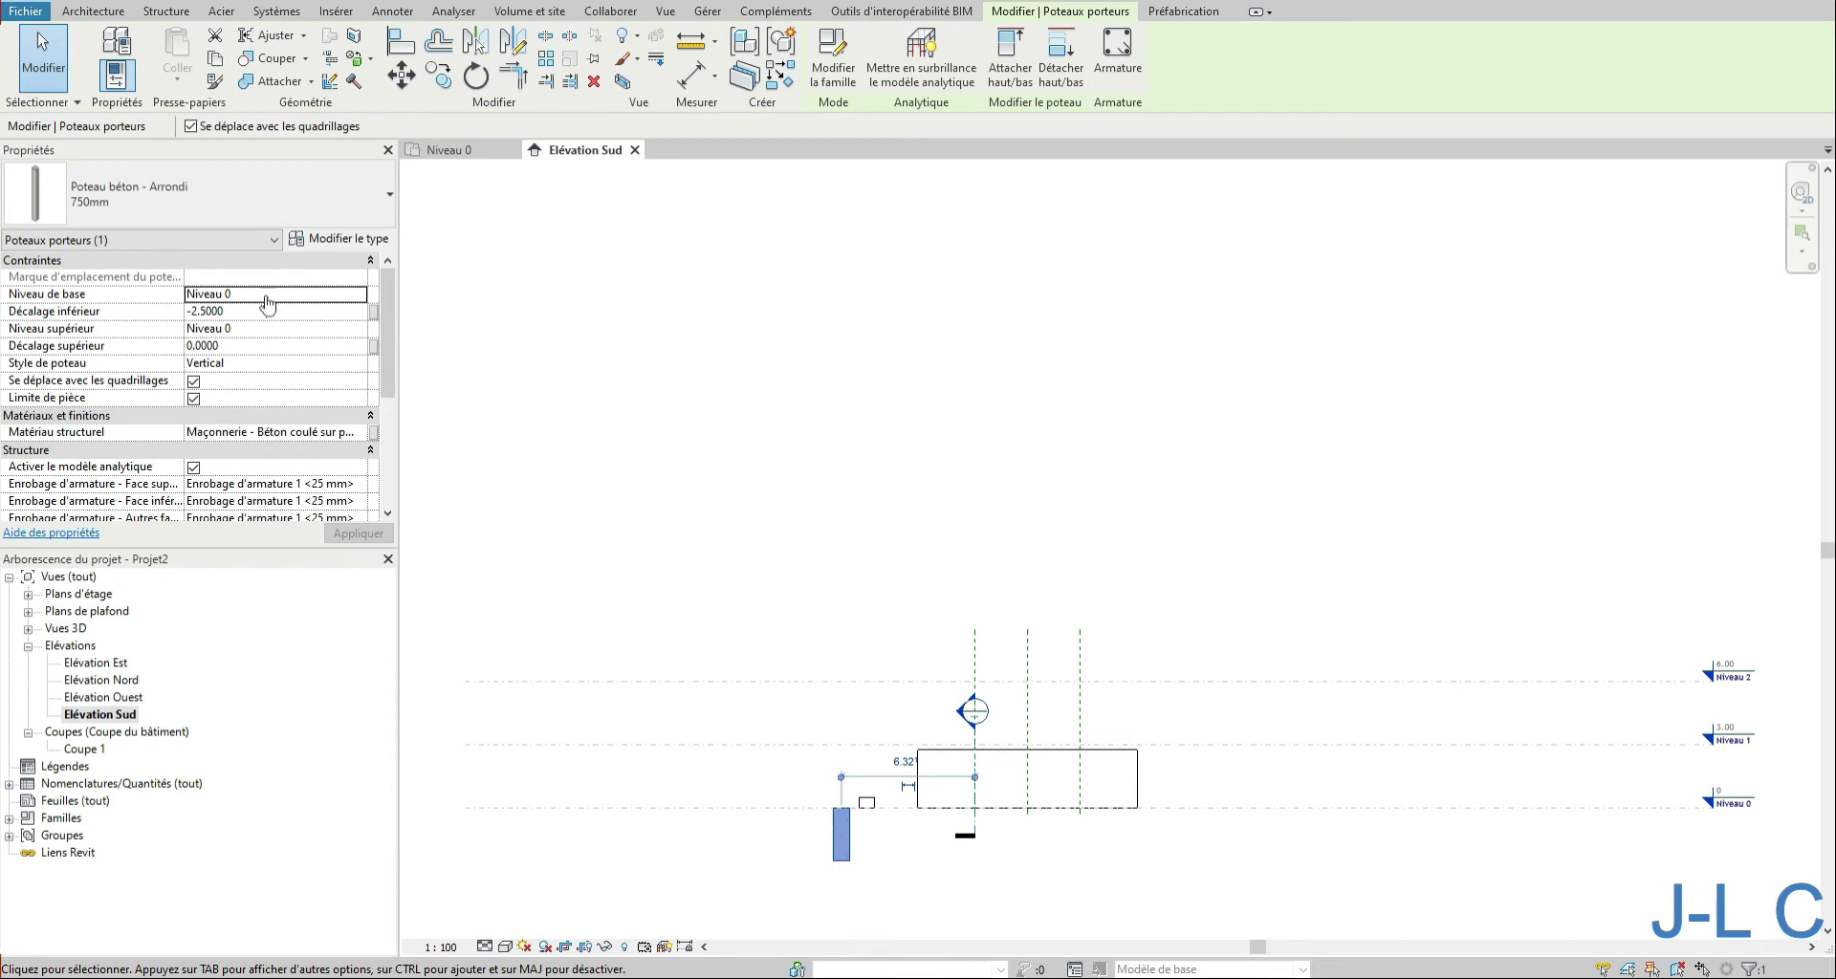
pyautogui.click(359, 296)
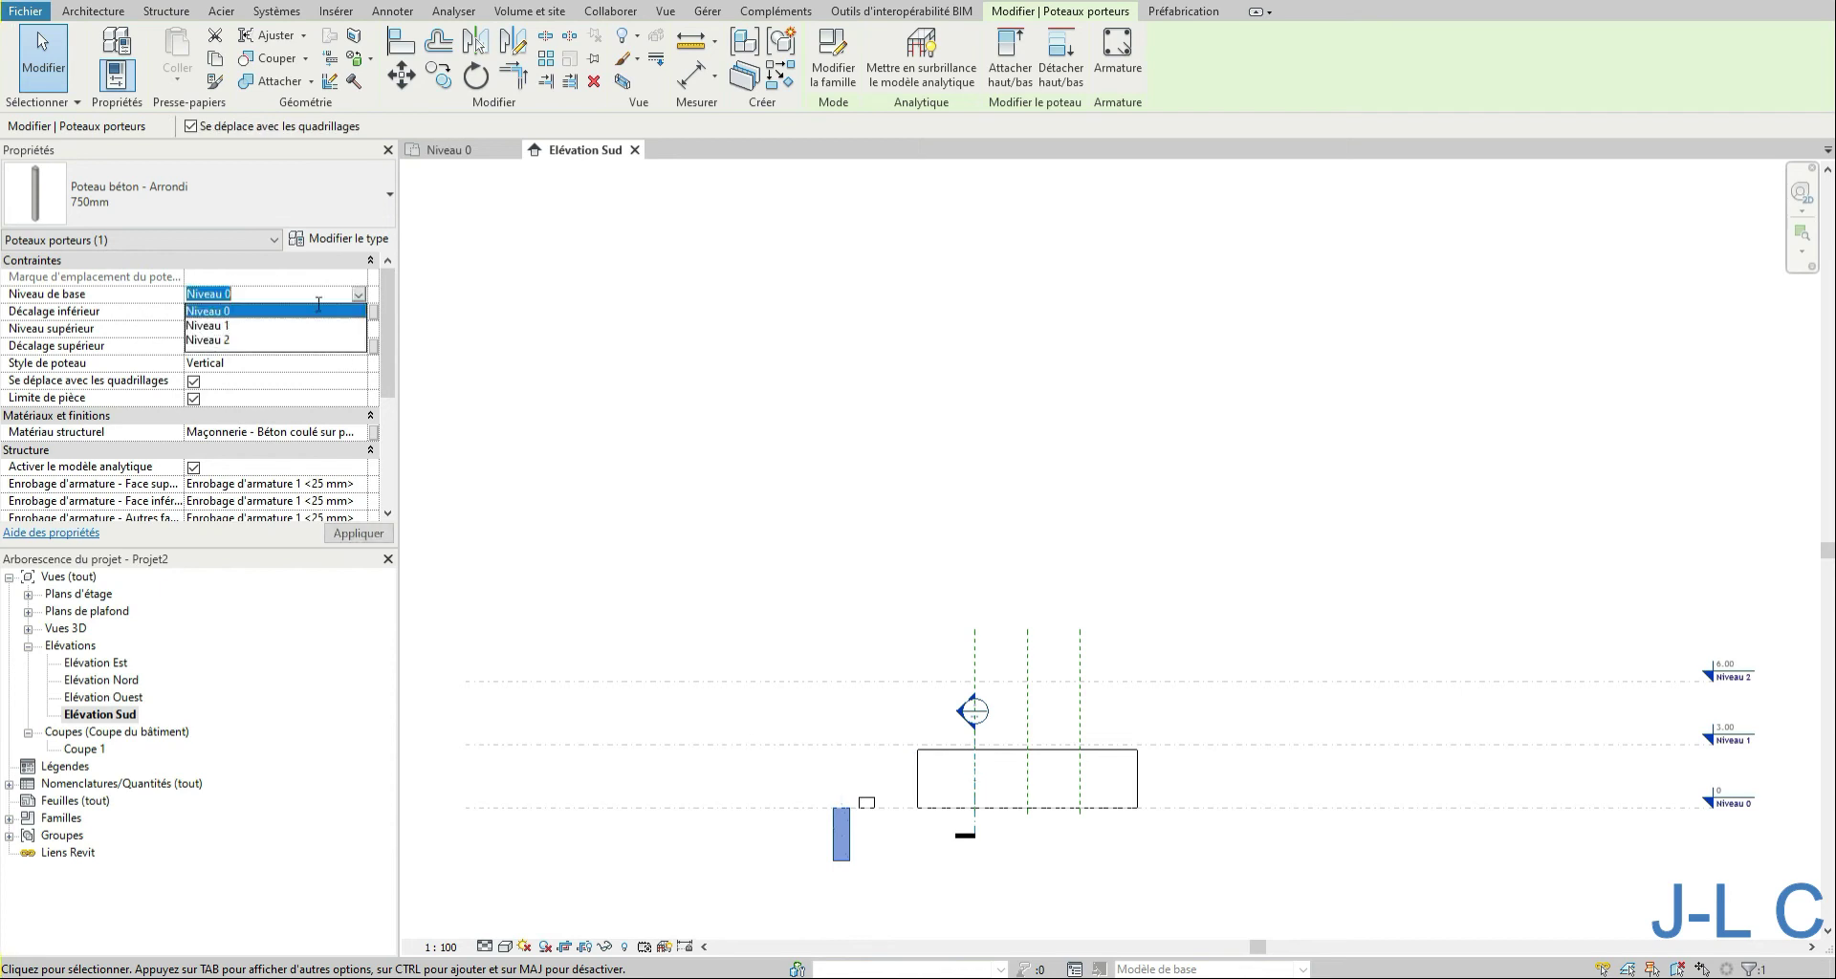
pyautogui.click(233, 327)
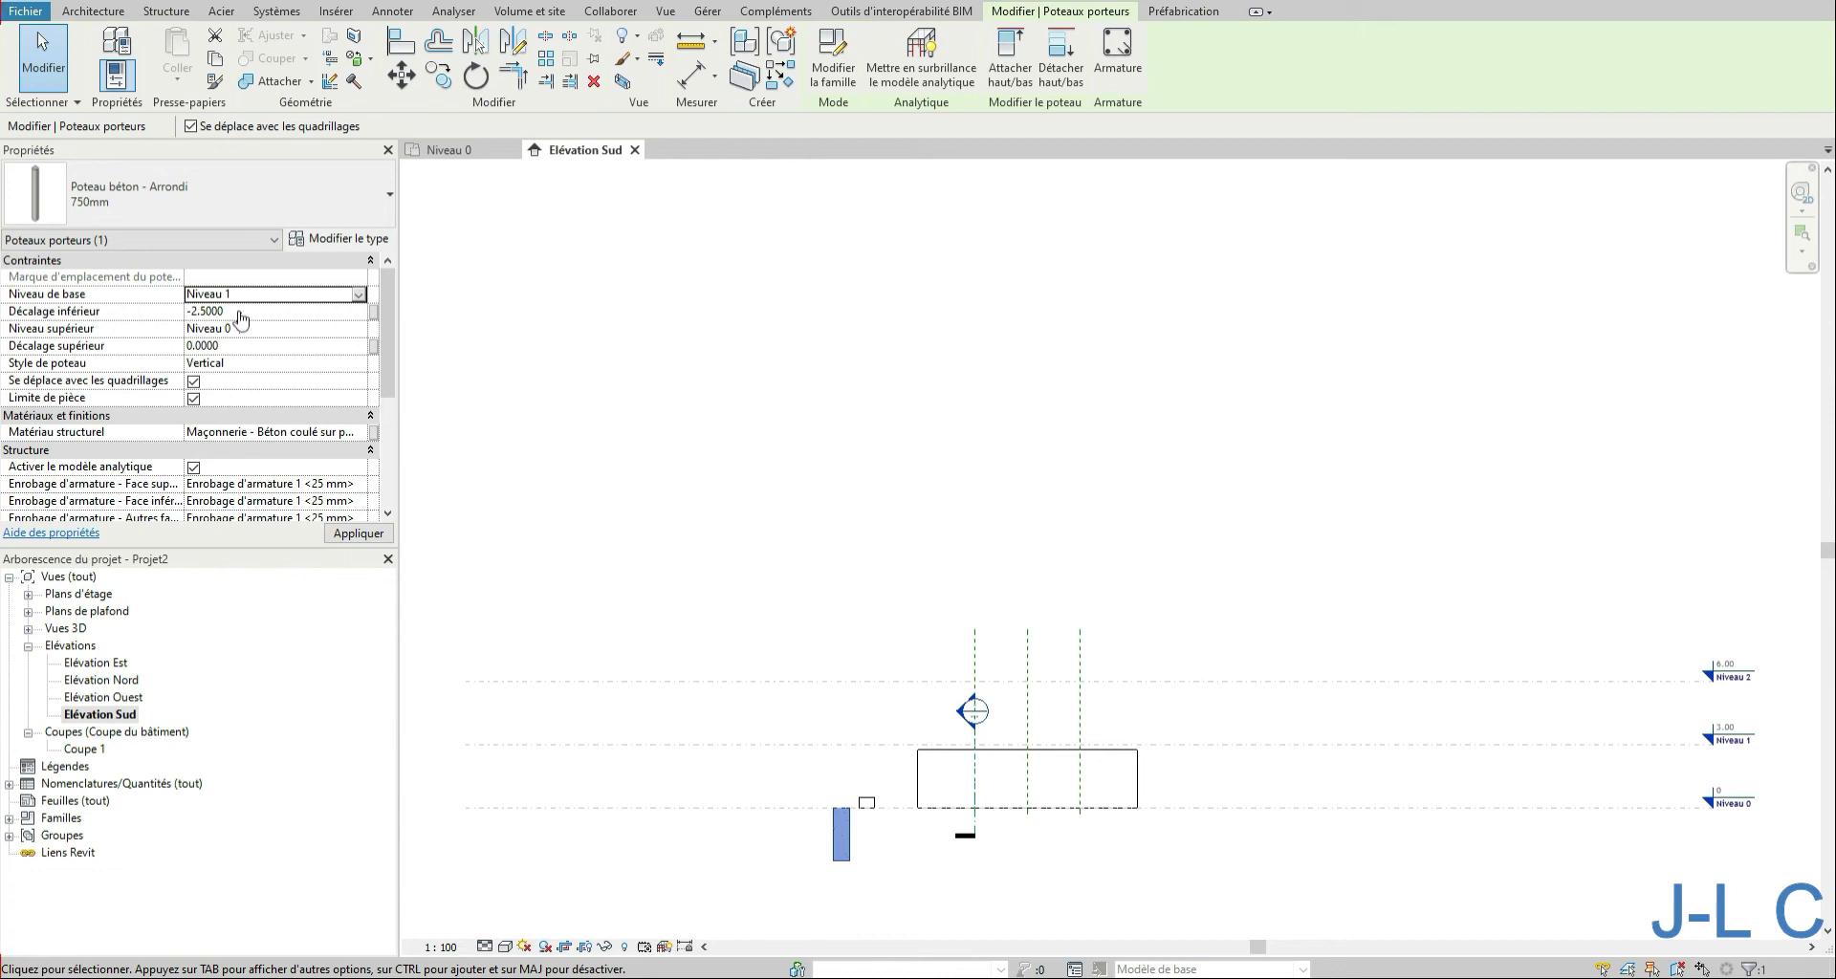
pyautogui.click(241, 312)
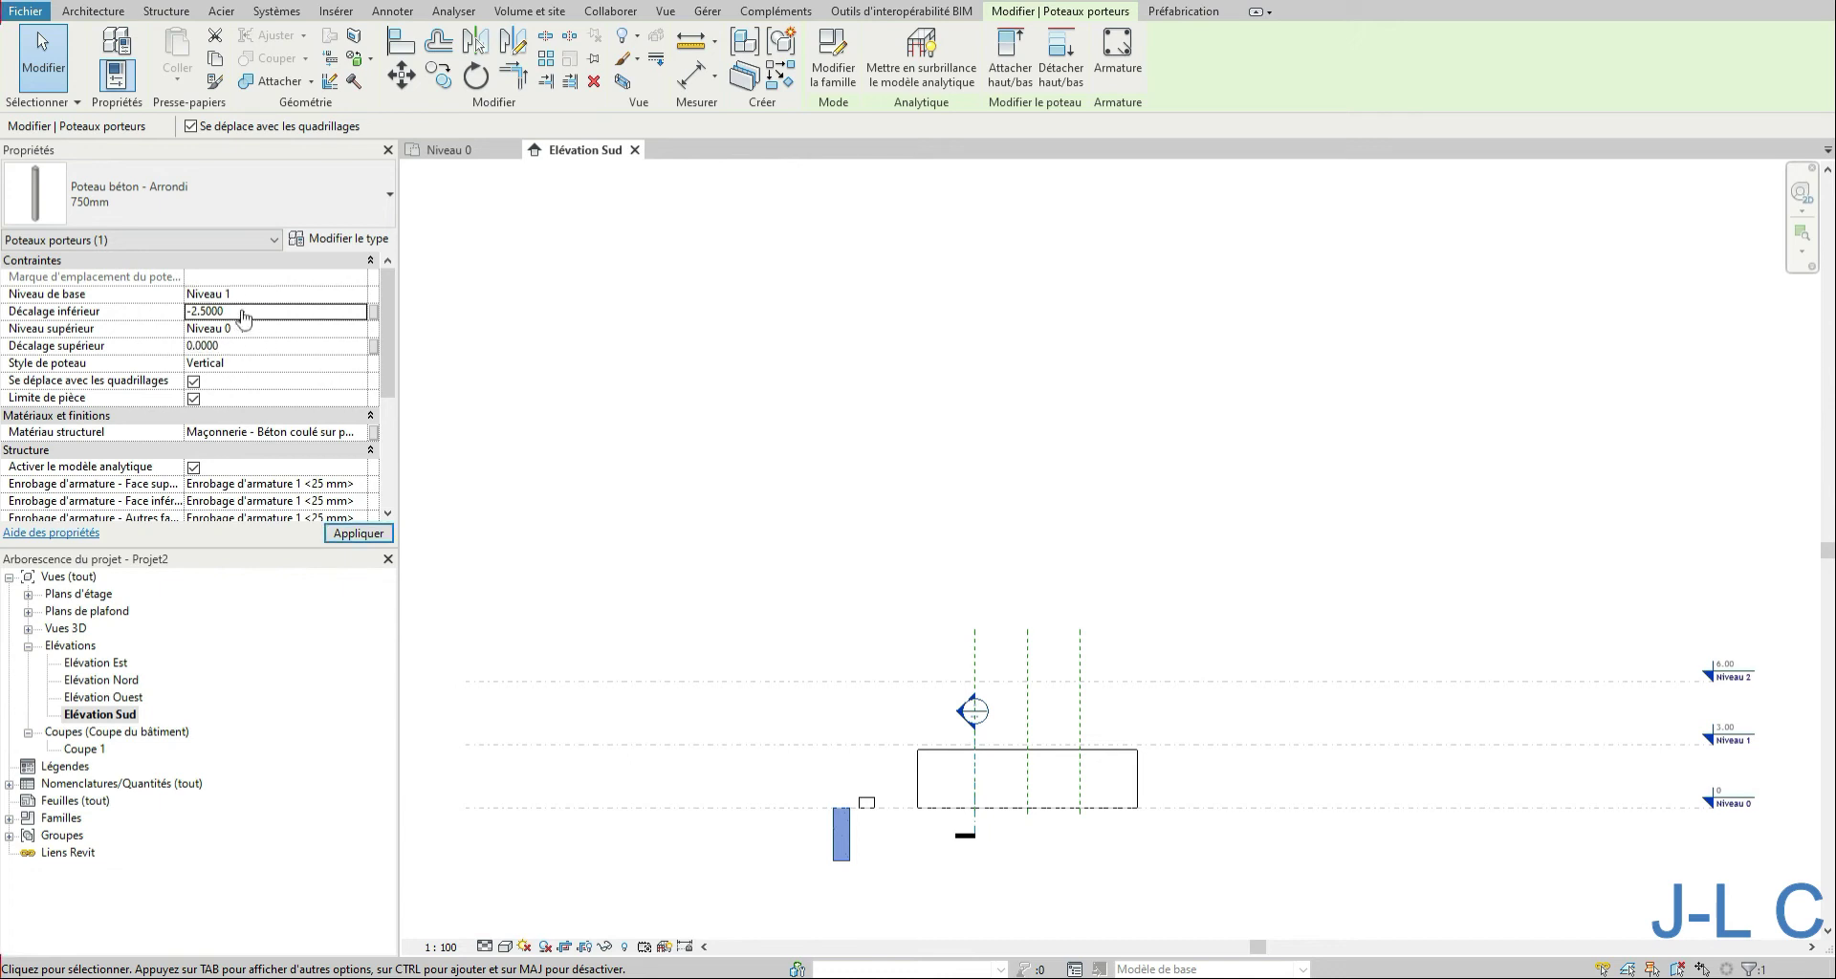
pyautogui.write('2')
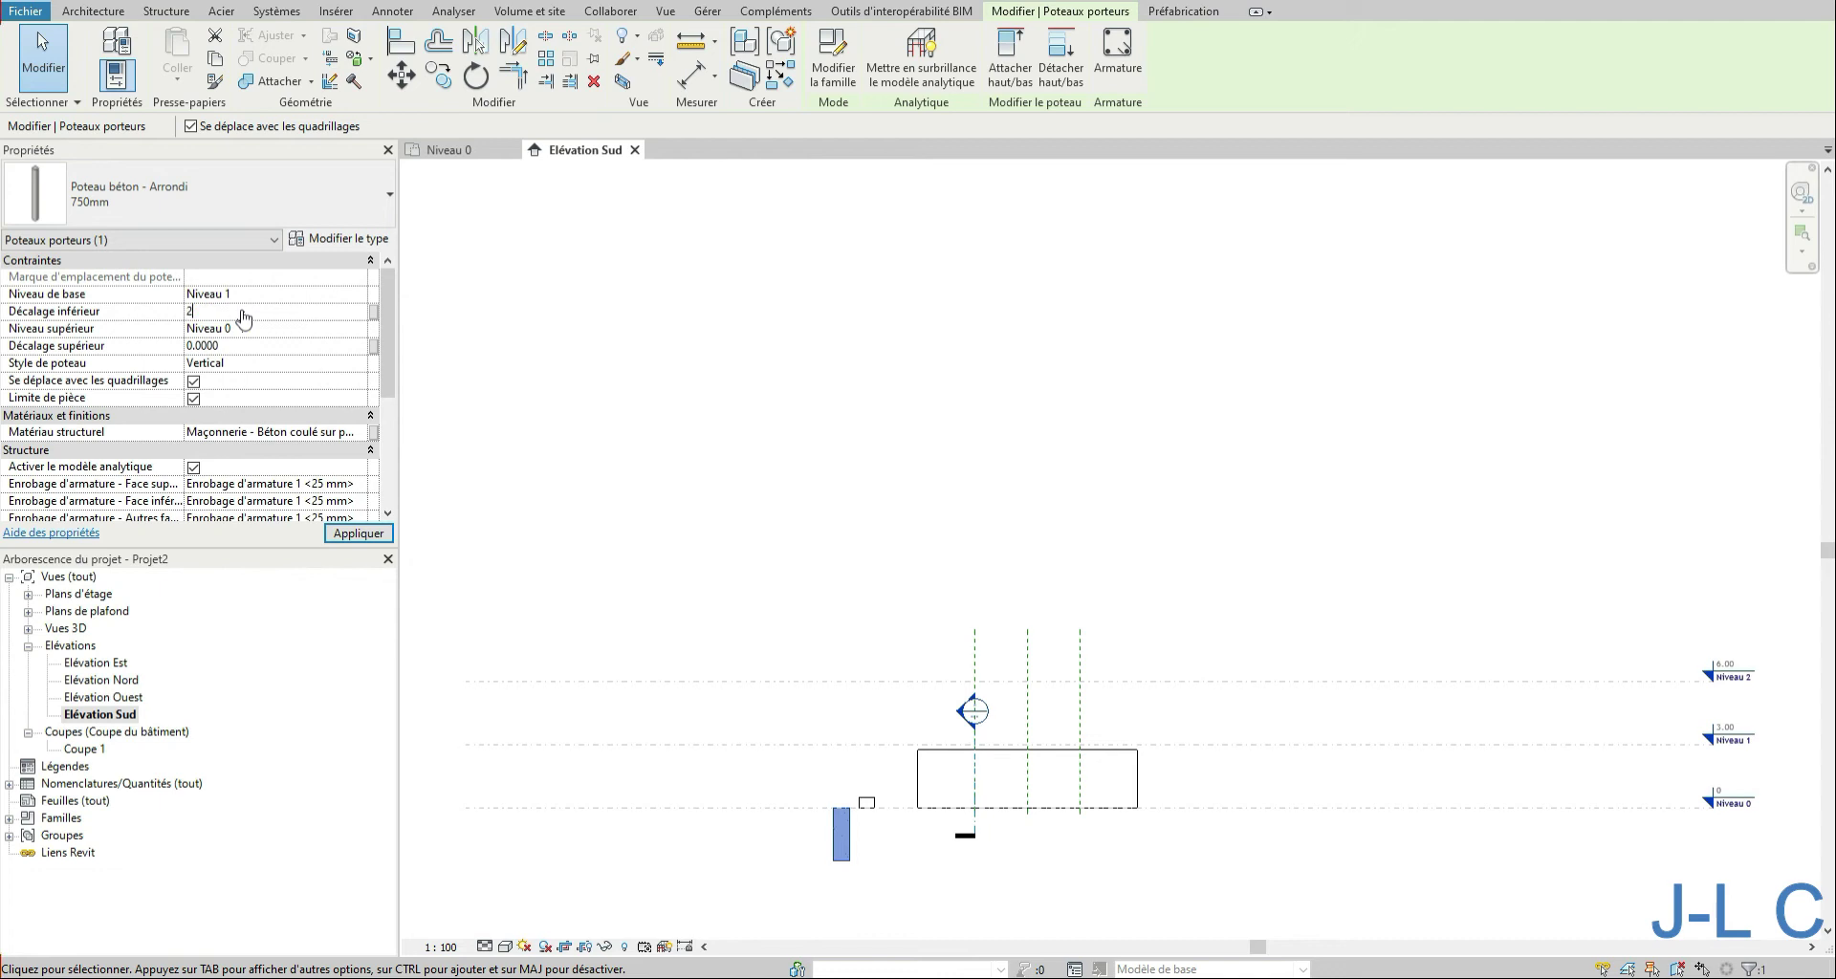
pyautogui.press('Return')
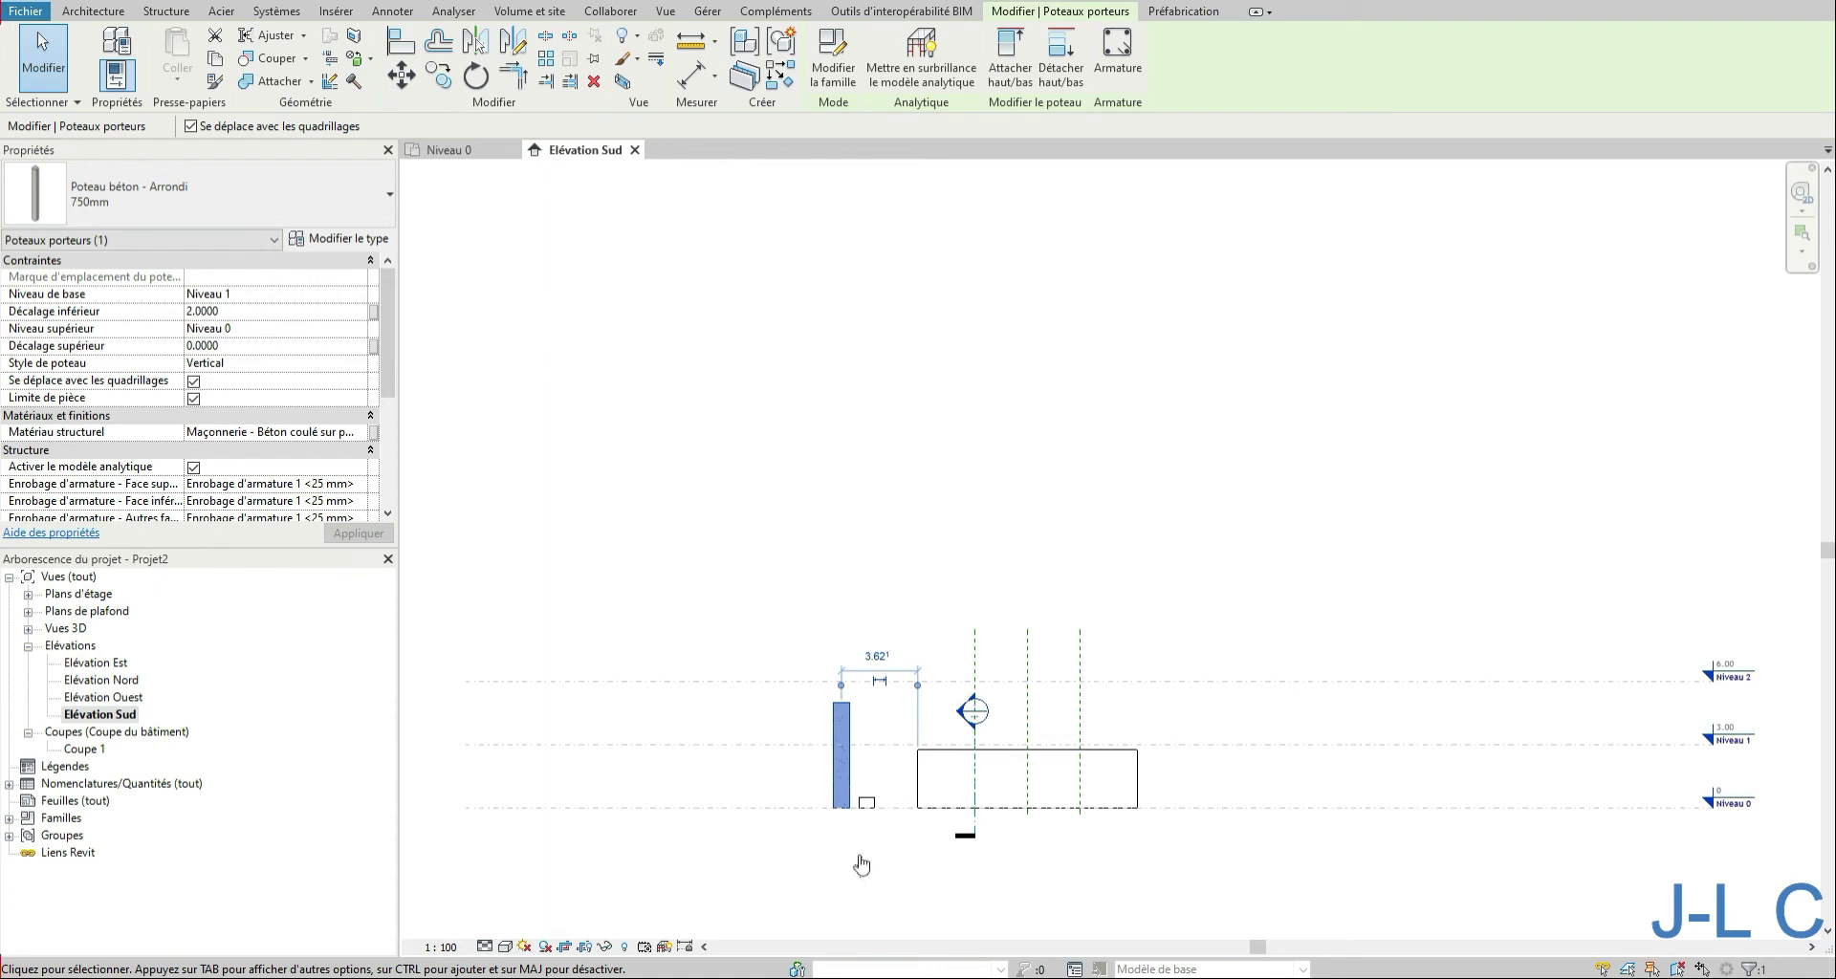
# Step: Set the lower offset of the column nearest the building to 2.0000
pyautogui.click(866, 803)
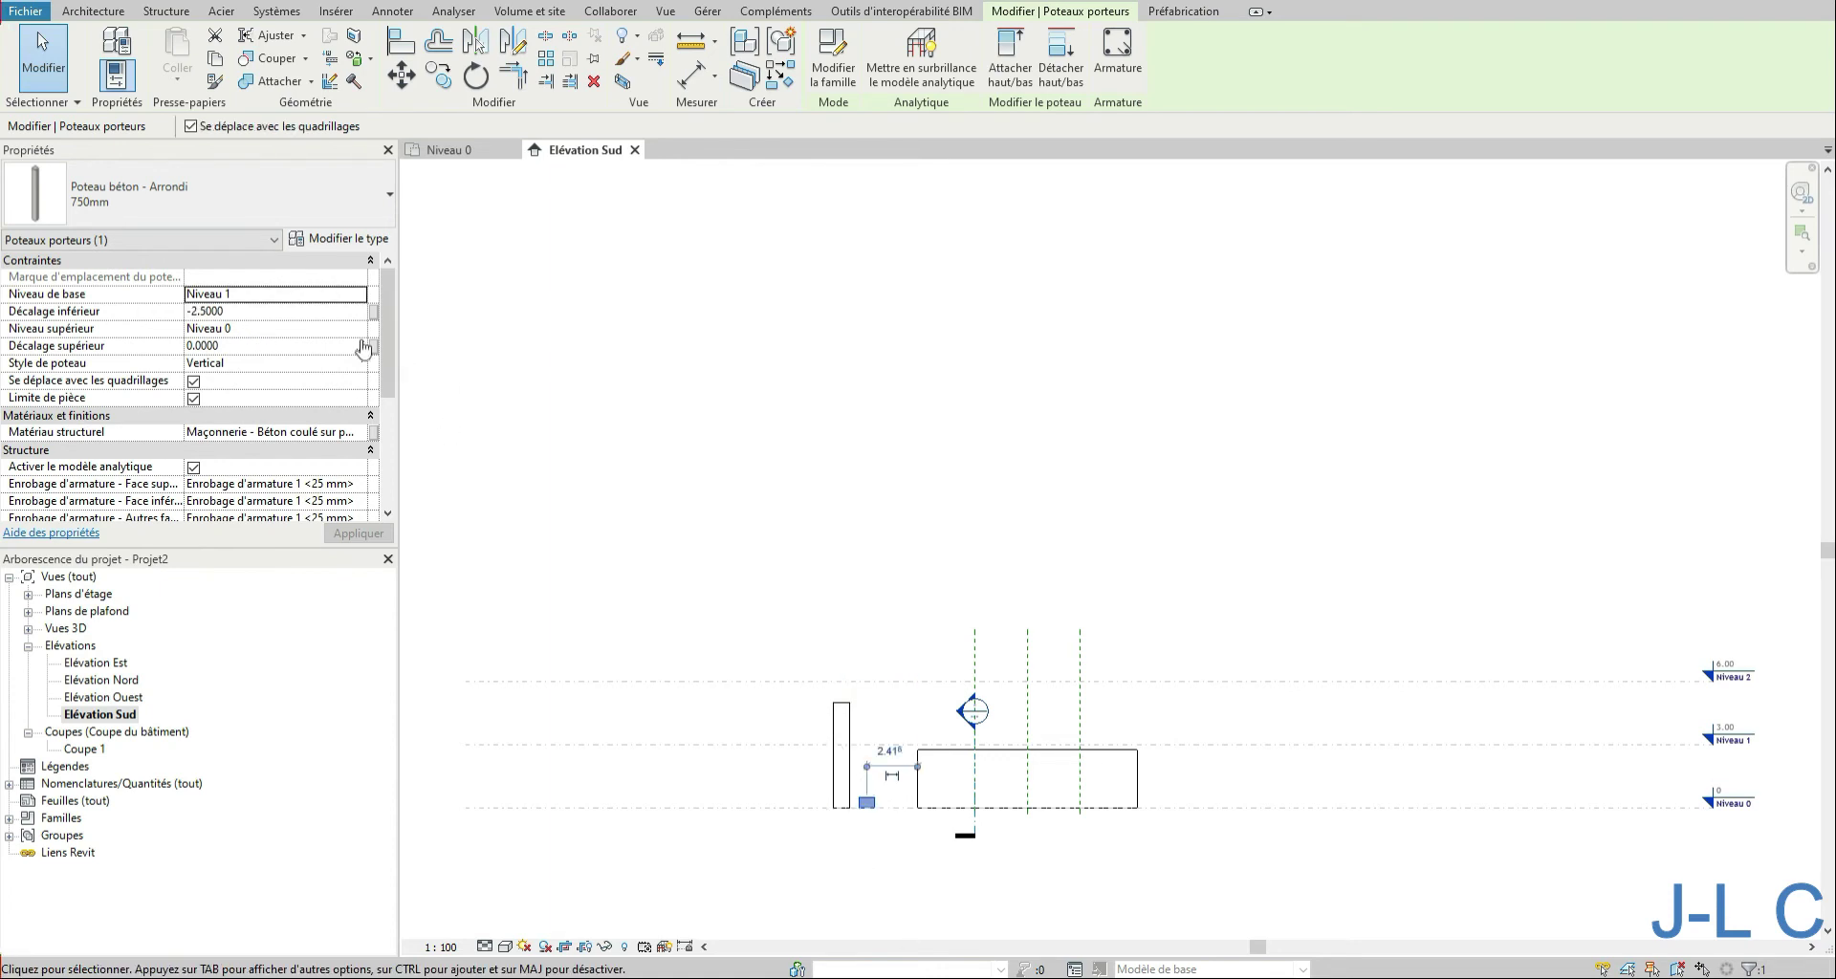
pyautogui.click(298, 312)
pyautogui.write('2.0000')
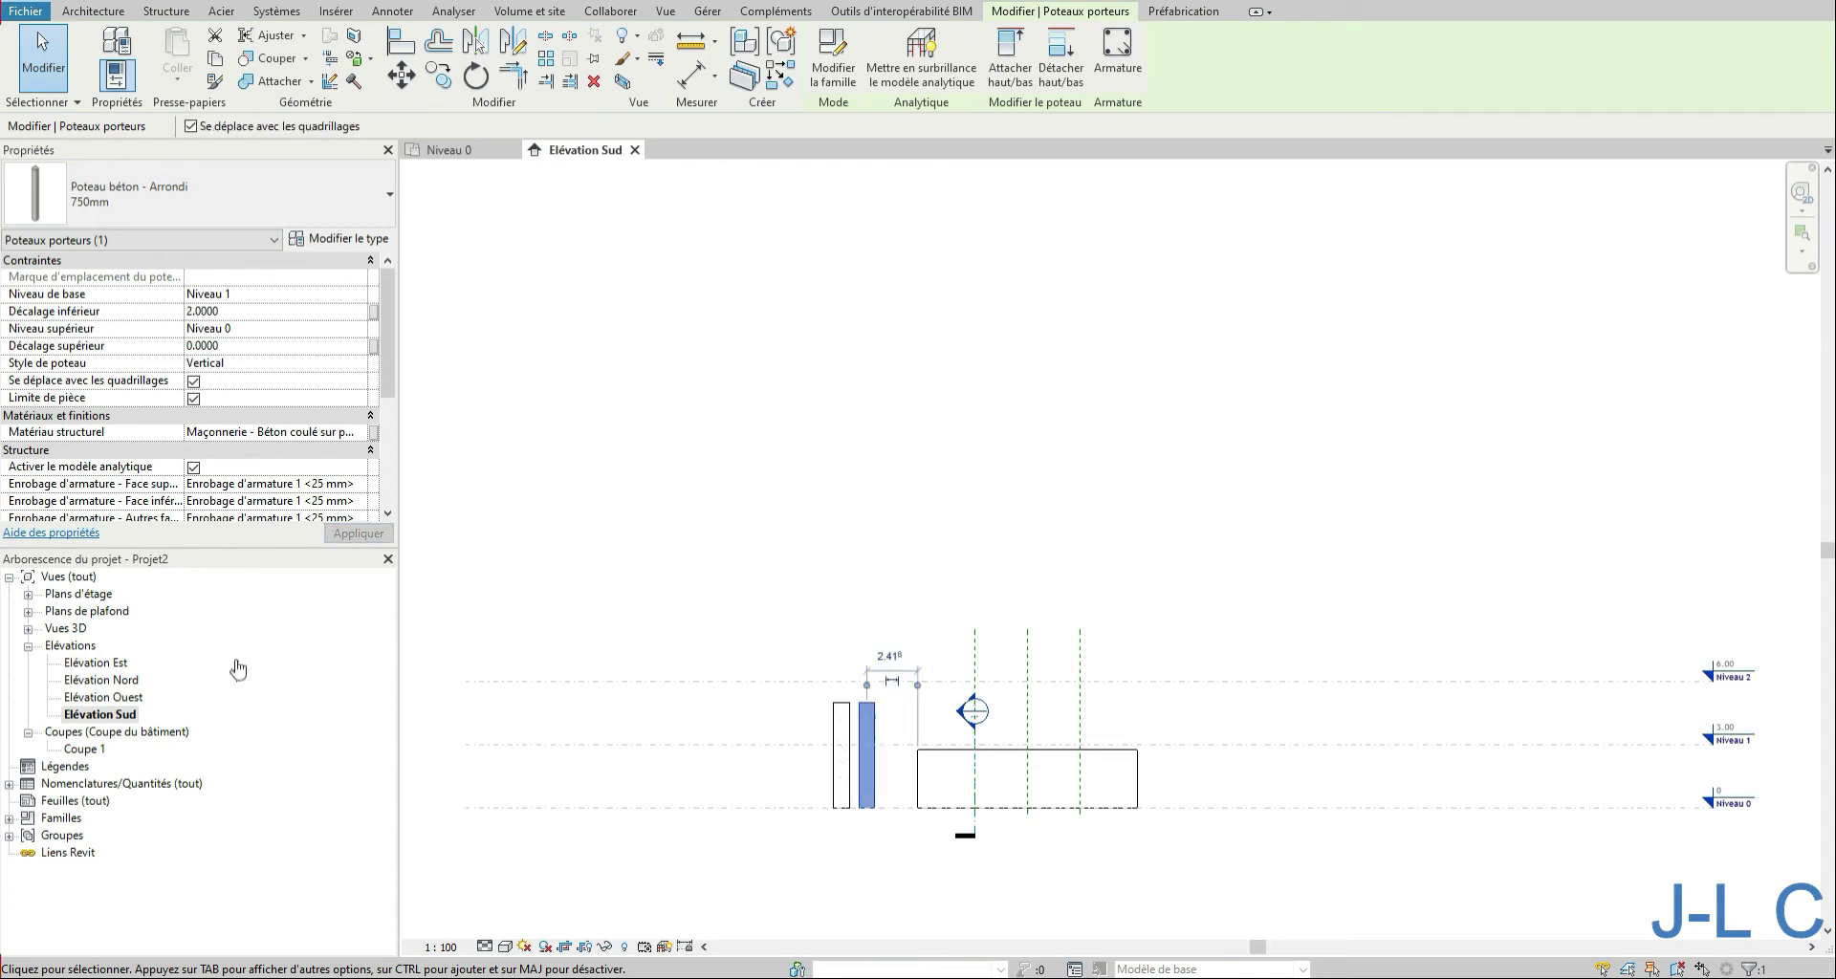
# Step: In the Niveau 0 floor plan, extend the crop region's left edge well past the building so it includes both columns
pyautogui.doubleClick(105, 597)
pyautogui.doubleClick(91, 614)
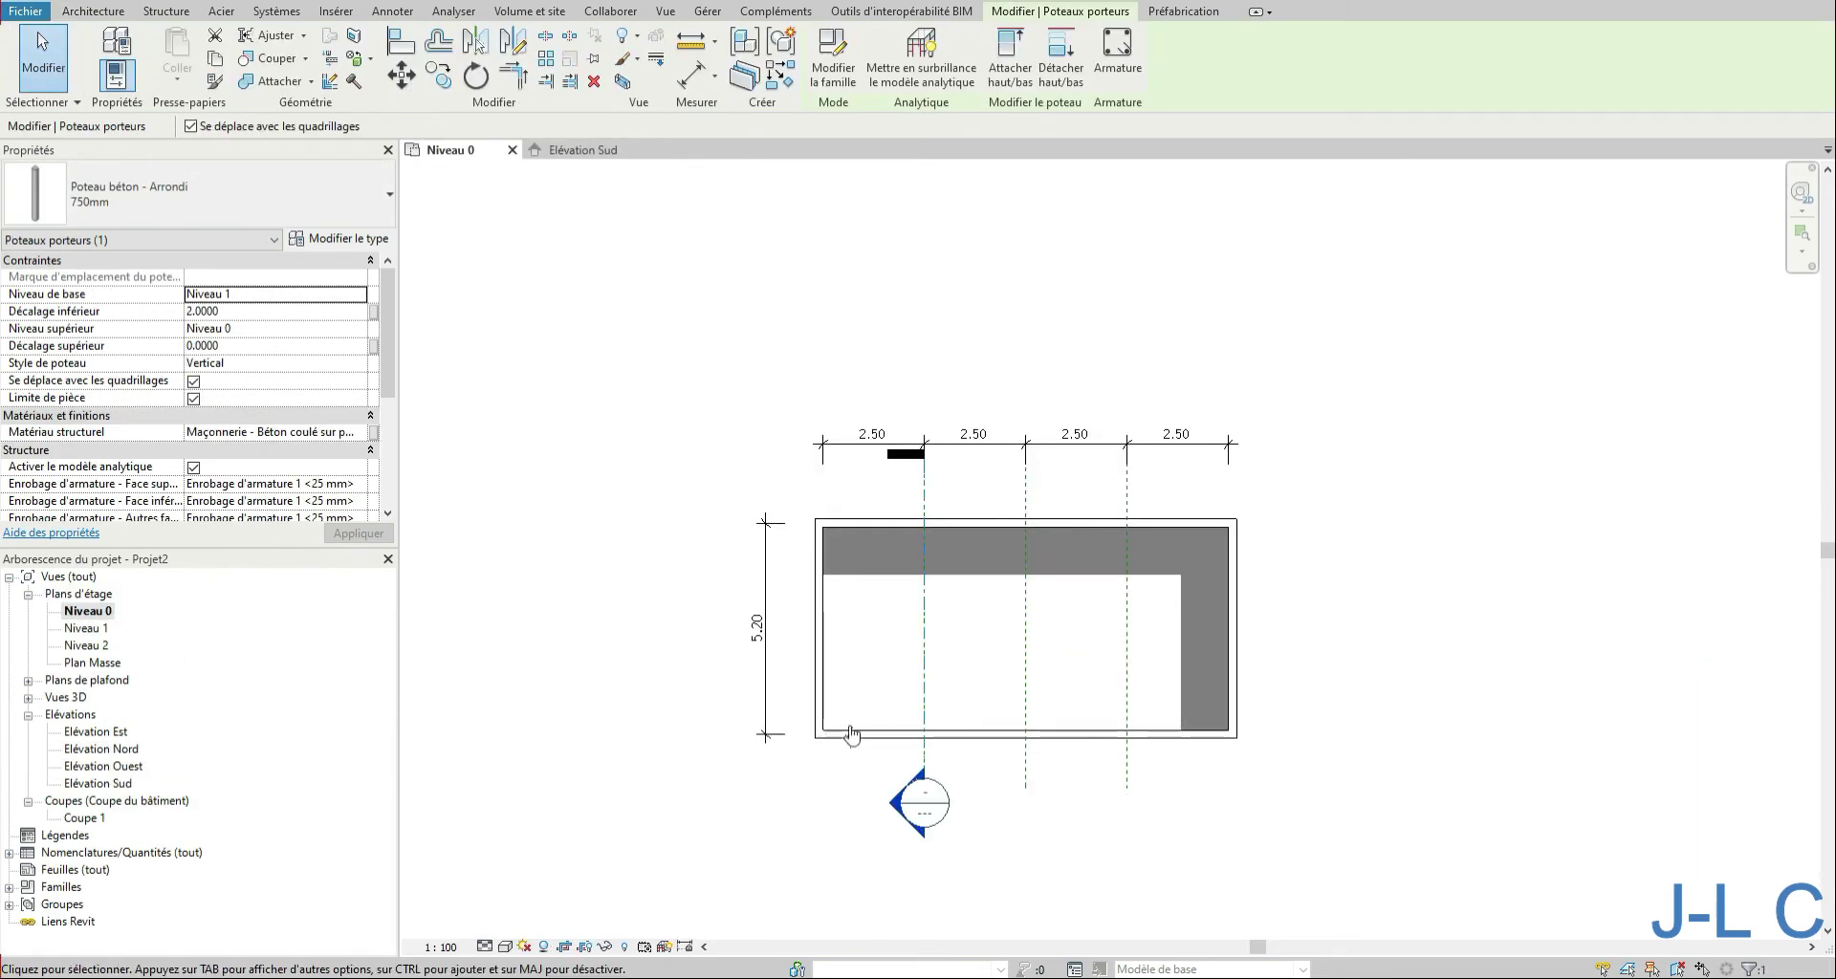
pyautogui.scroll(-2, 1021, 701)
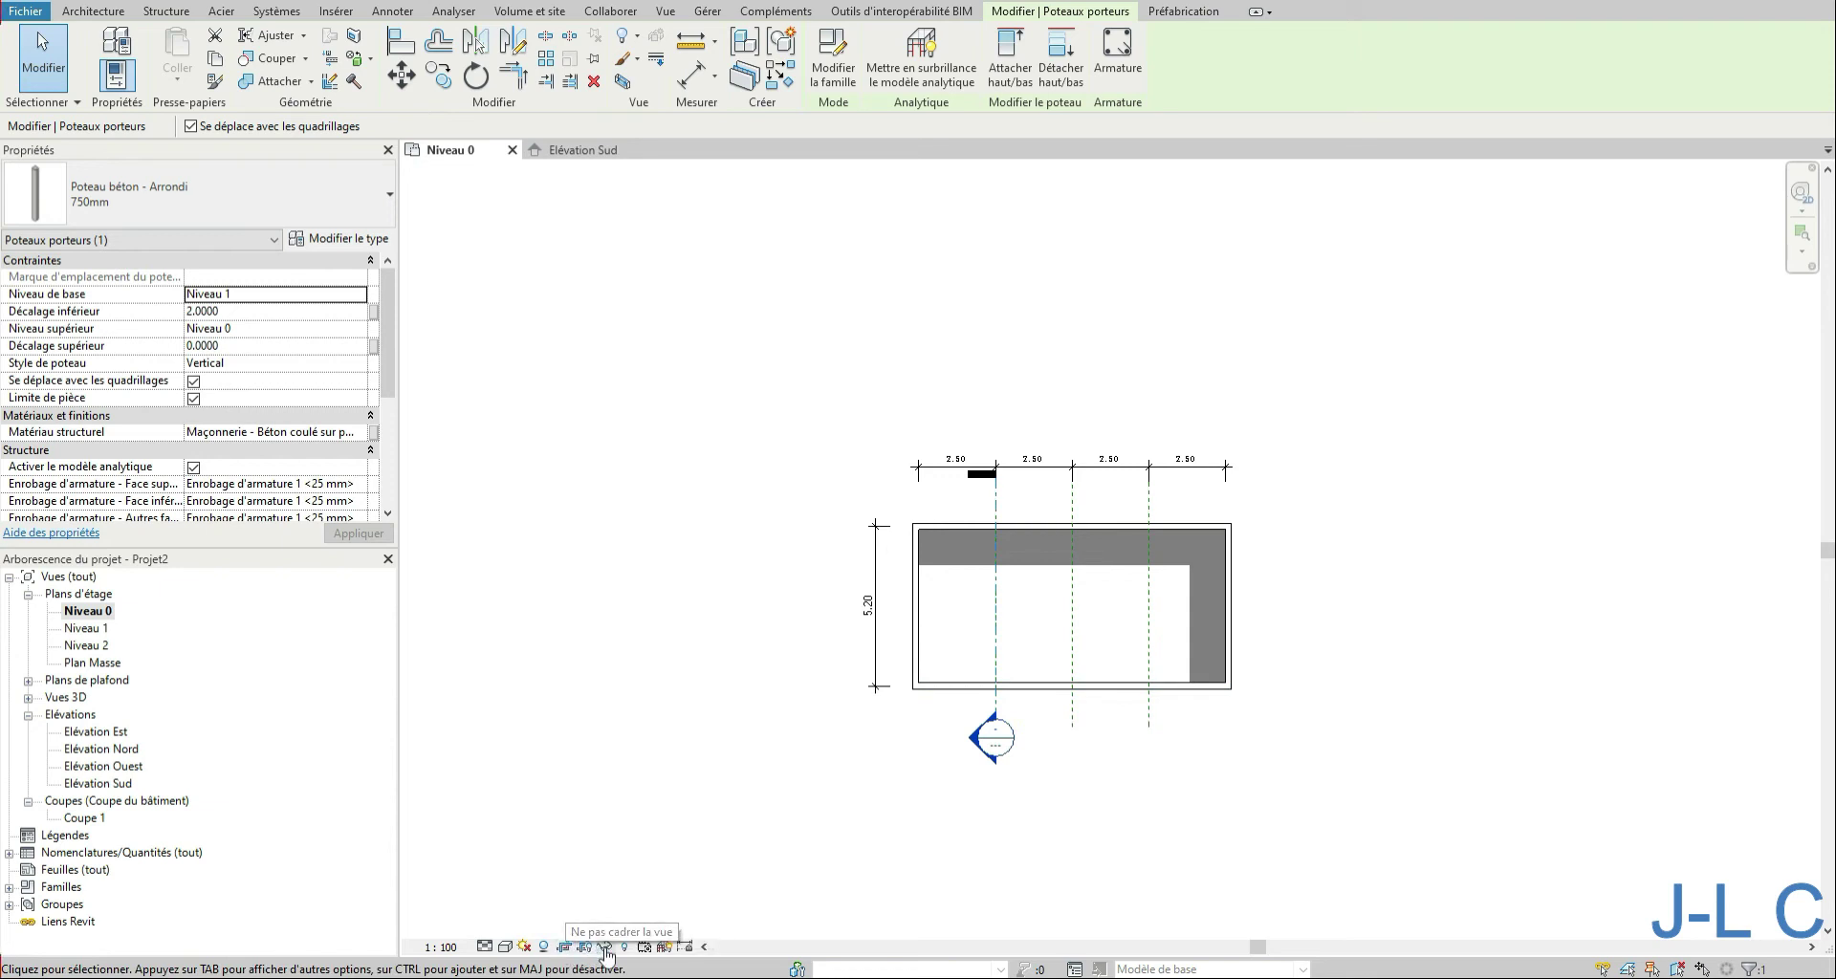
pyautogui.press('Escape')
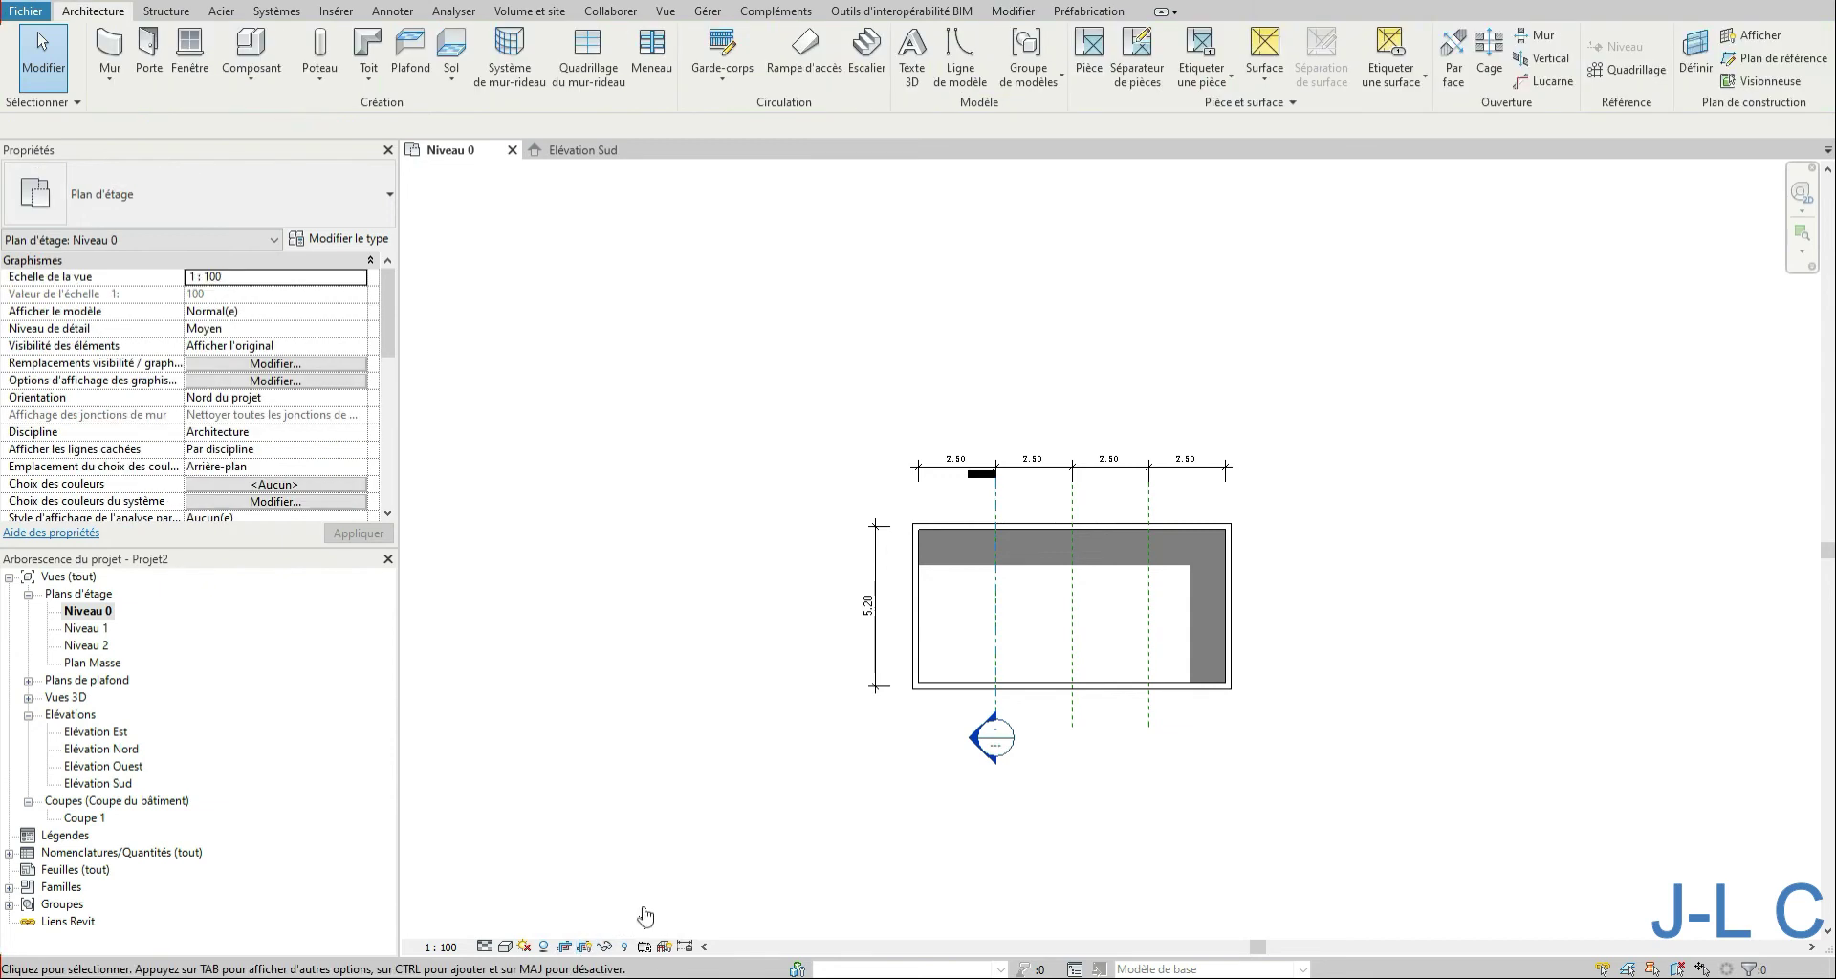
pyautogui.click(914, 612)
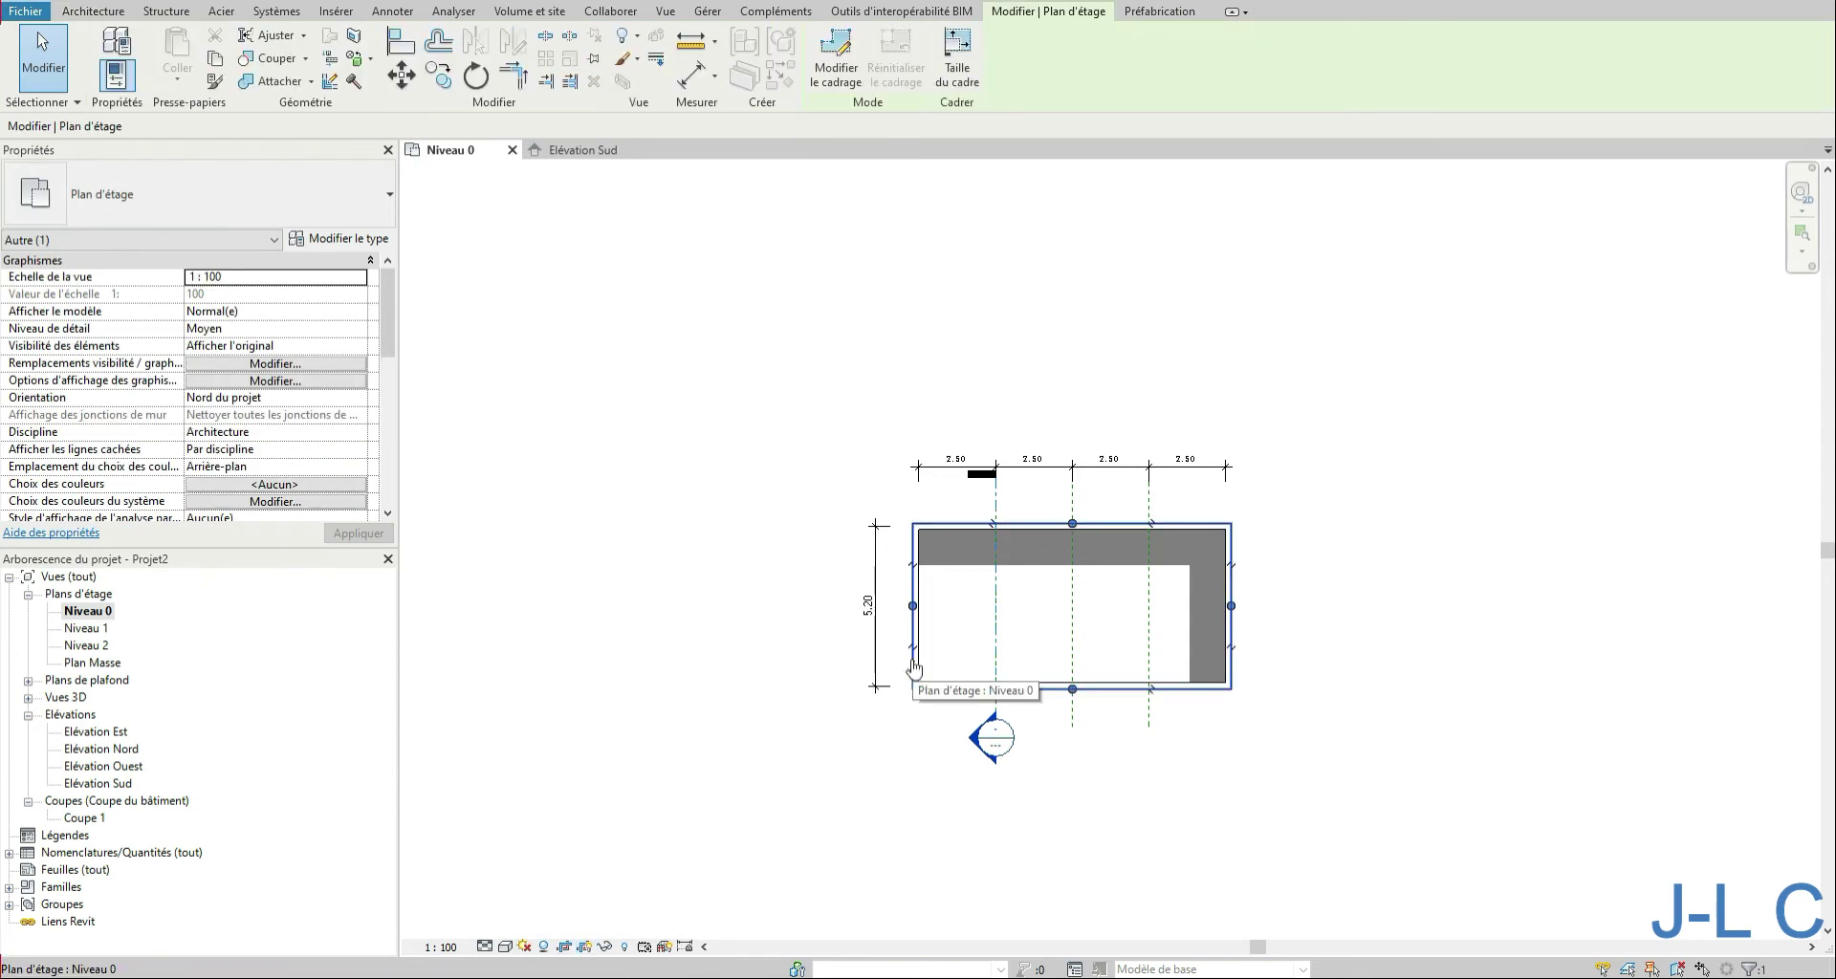
pyautogui.moveTo(913, 611); pyautogui.dragTo(679, 591)
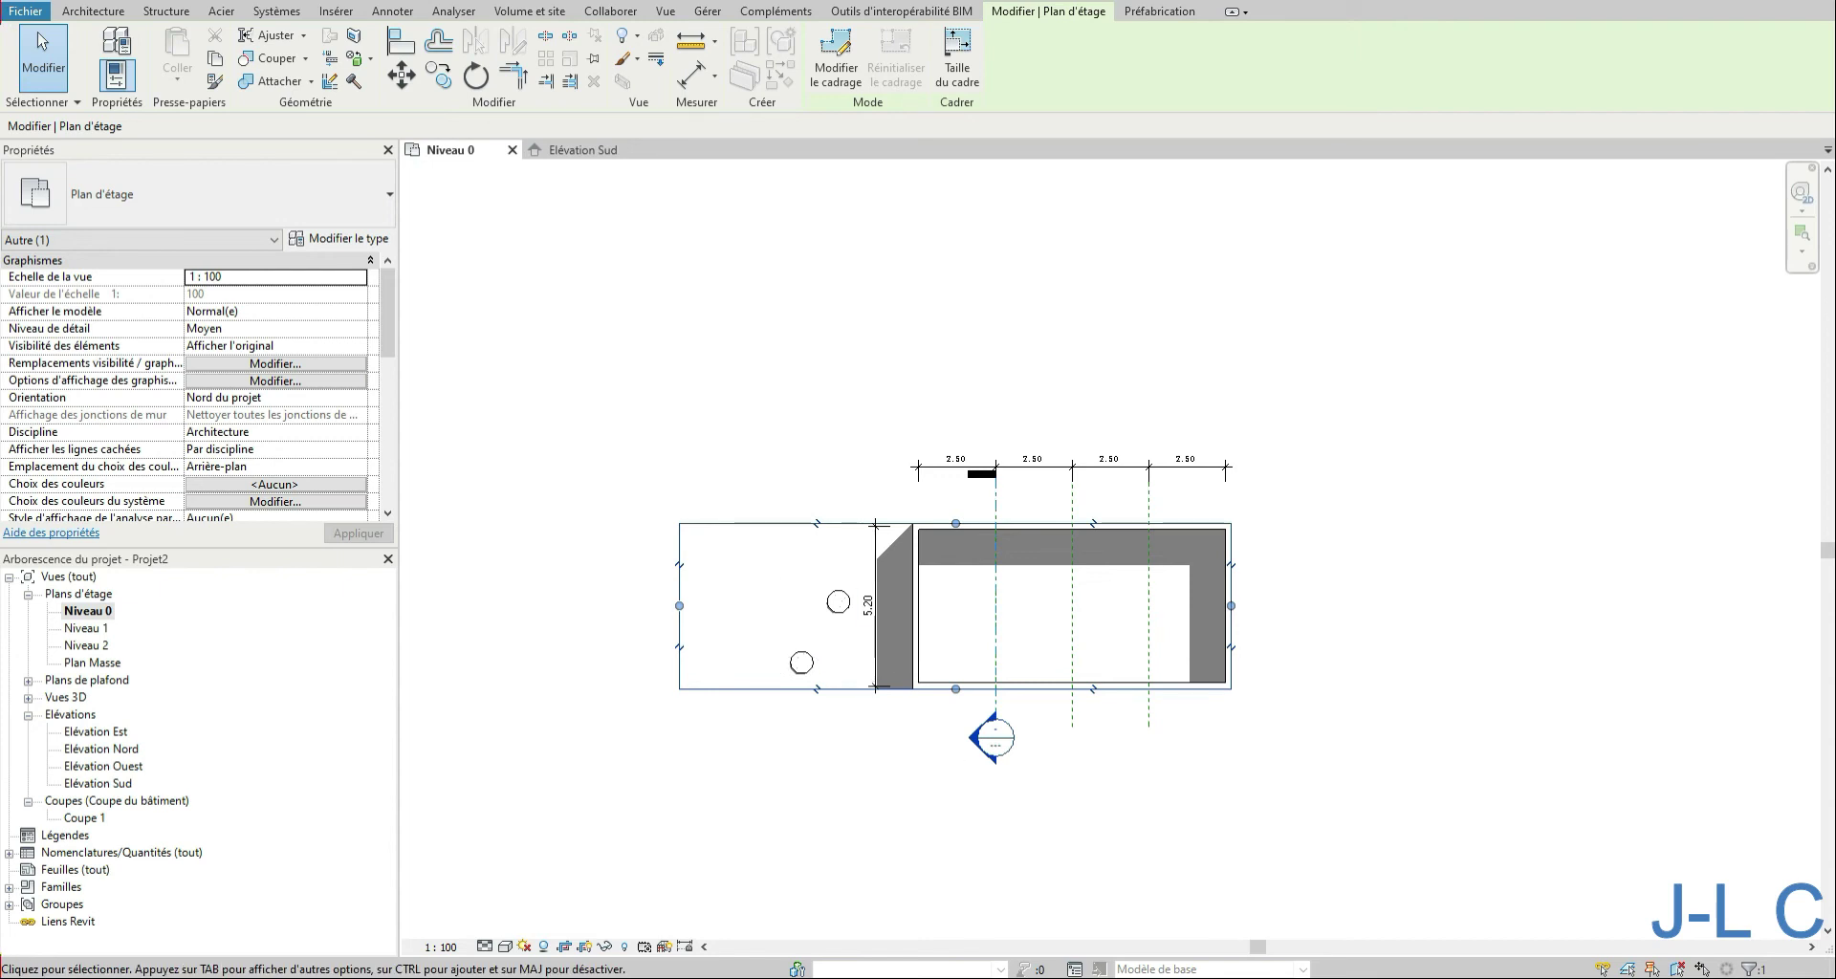
# Step: Switch off the plan's view cropping to check the area outside the crop region, and crop the view again
pyautogui.press('Escape')
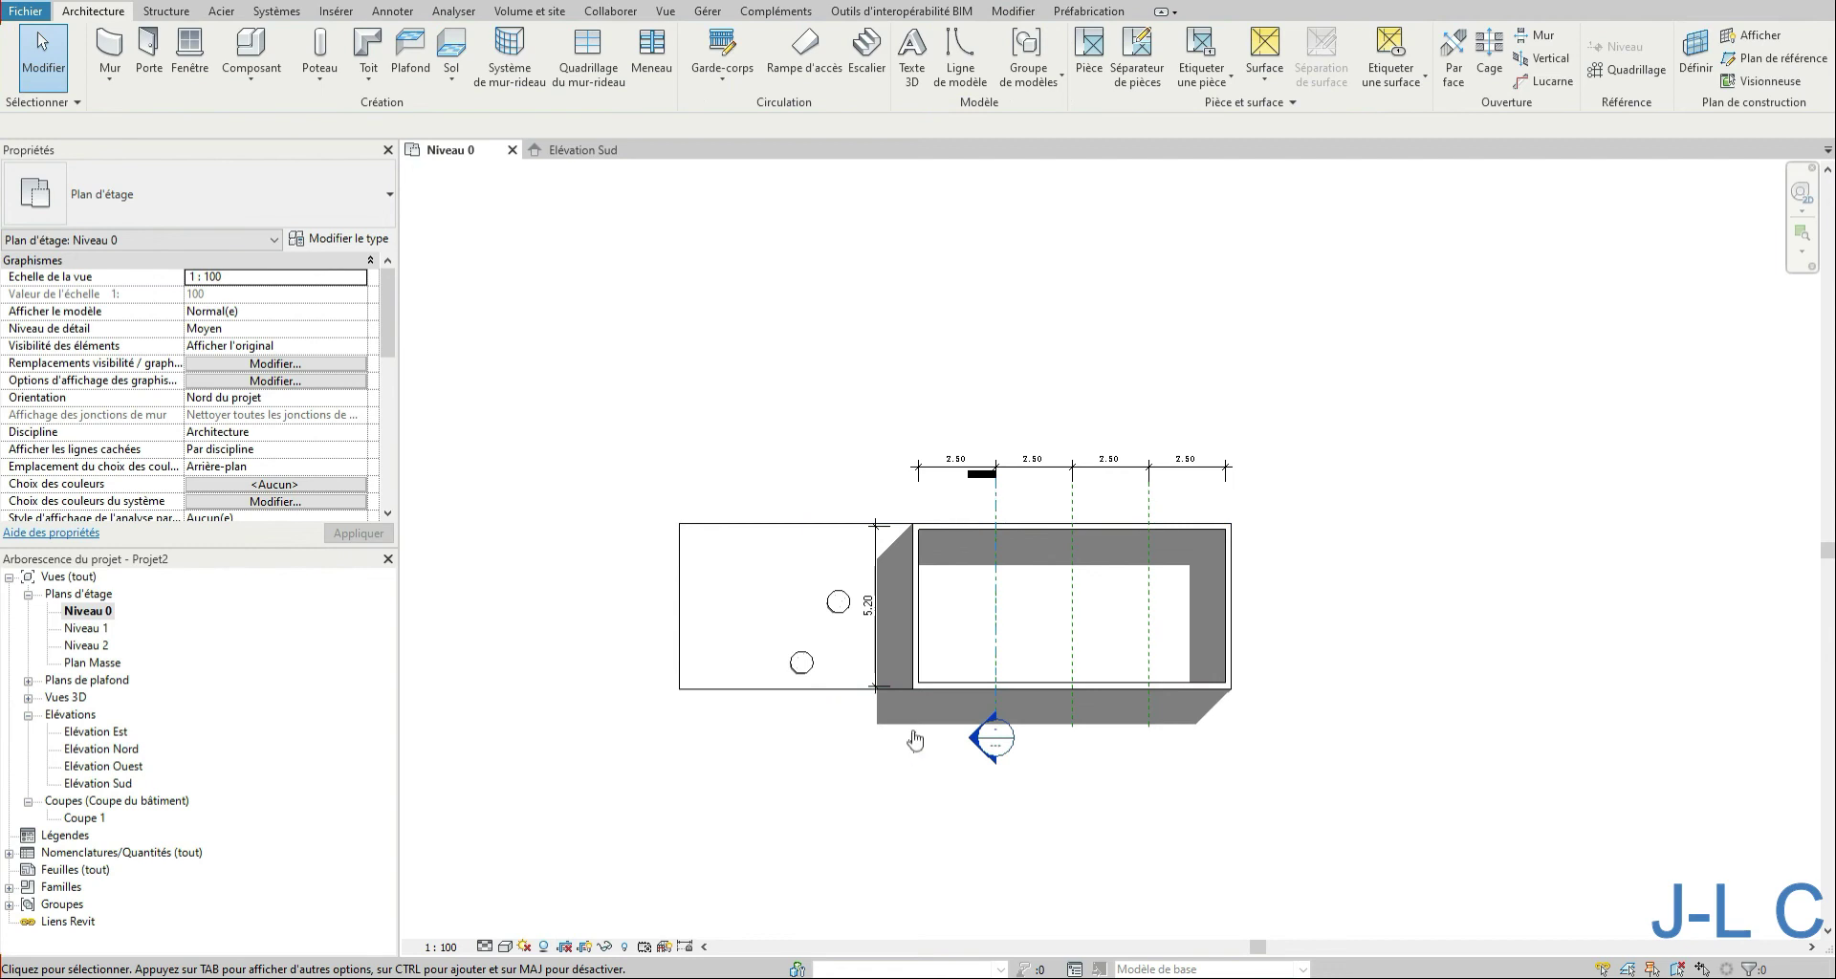
pyautogui.scroll(-1, 915, 729)
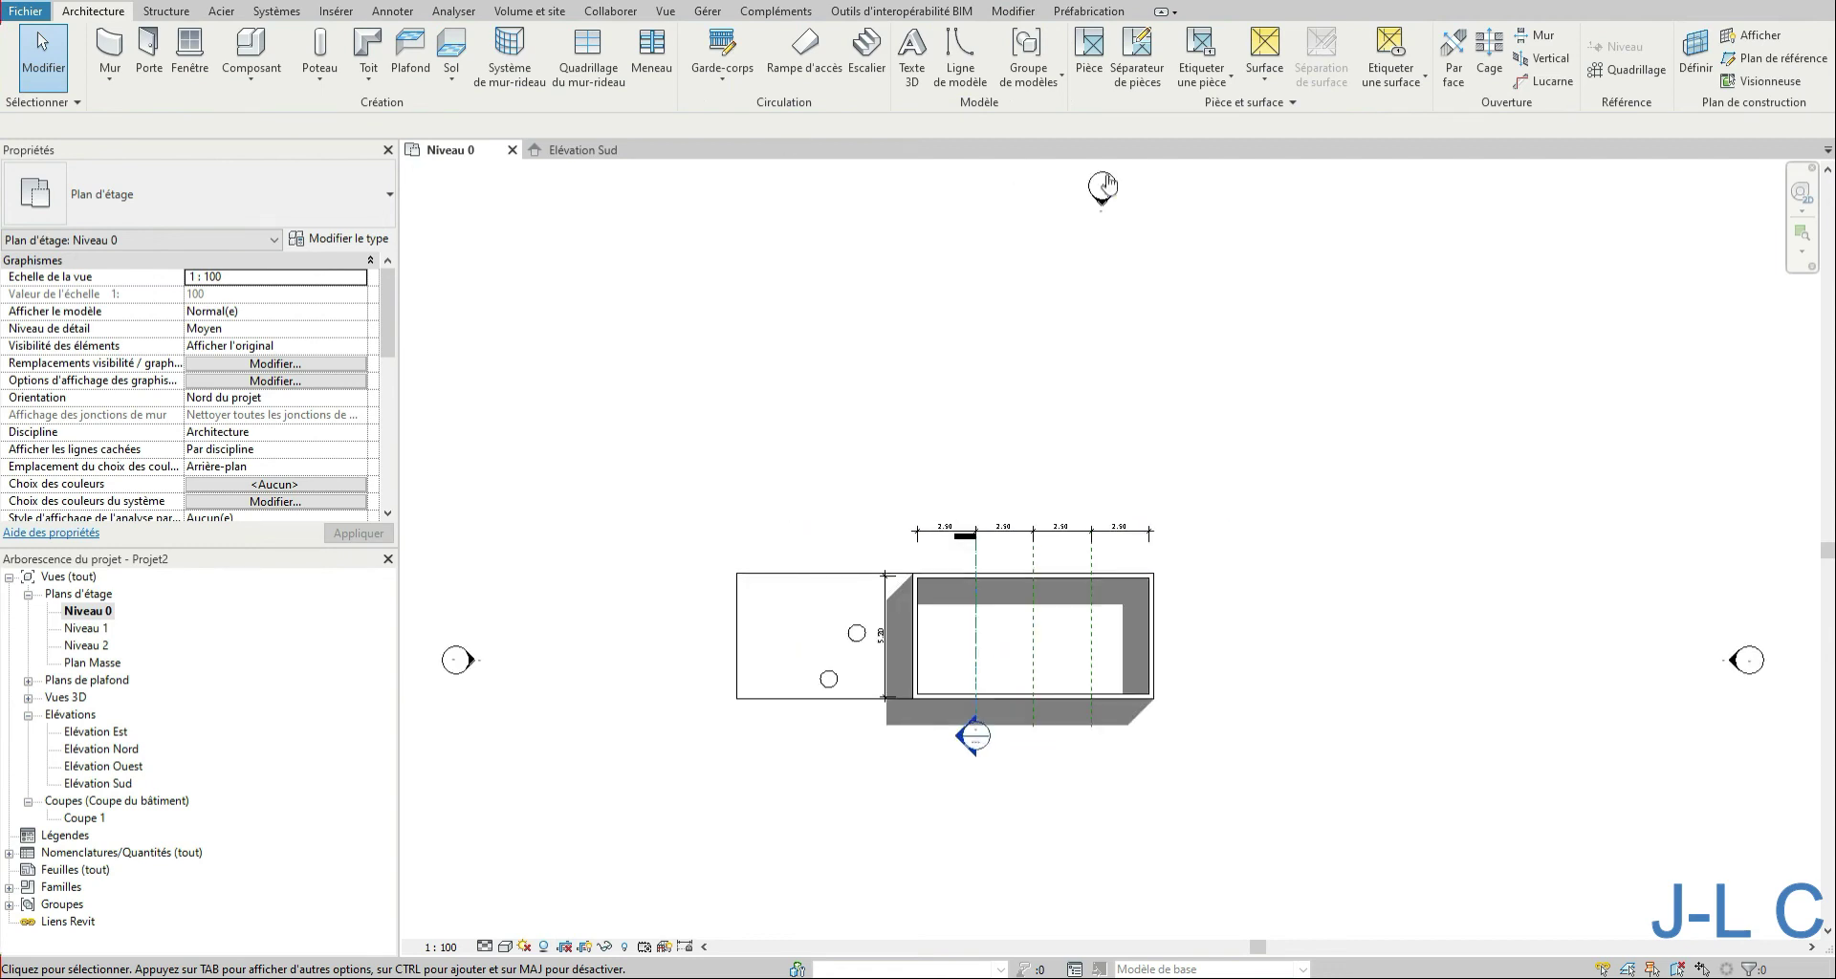
pyautogui.click(566, 950)
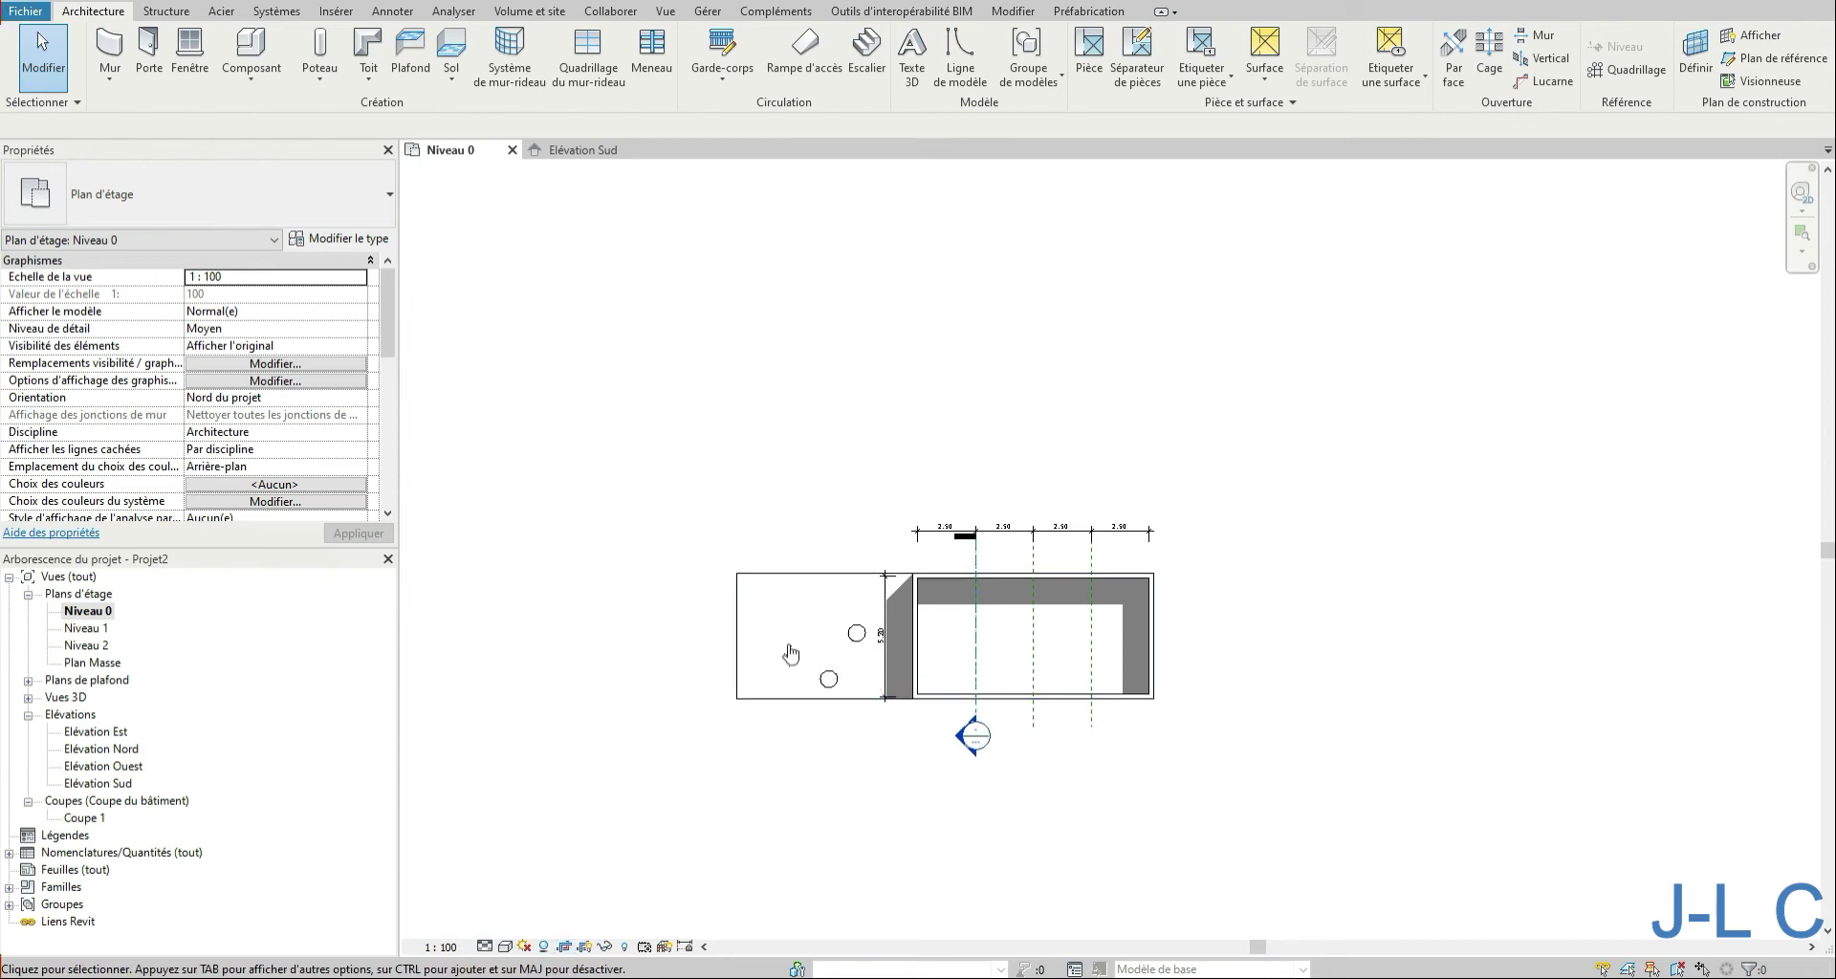
# Step: Open the Coupe 1 section and raise its crop region's upper edge above the tops of both columns
pyautogui.doubleClick(961, 742)
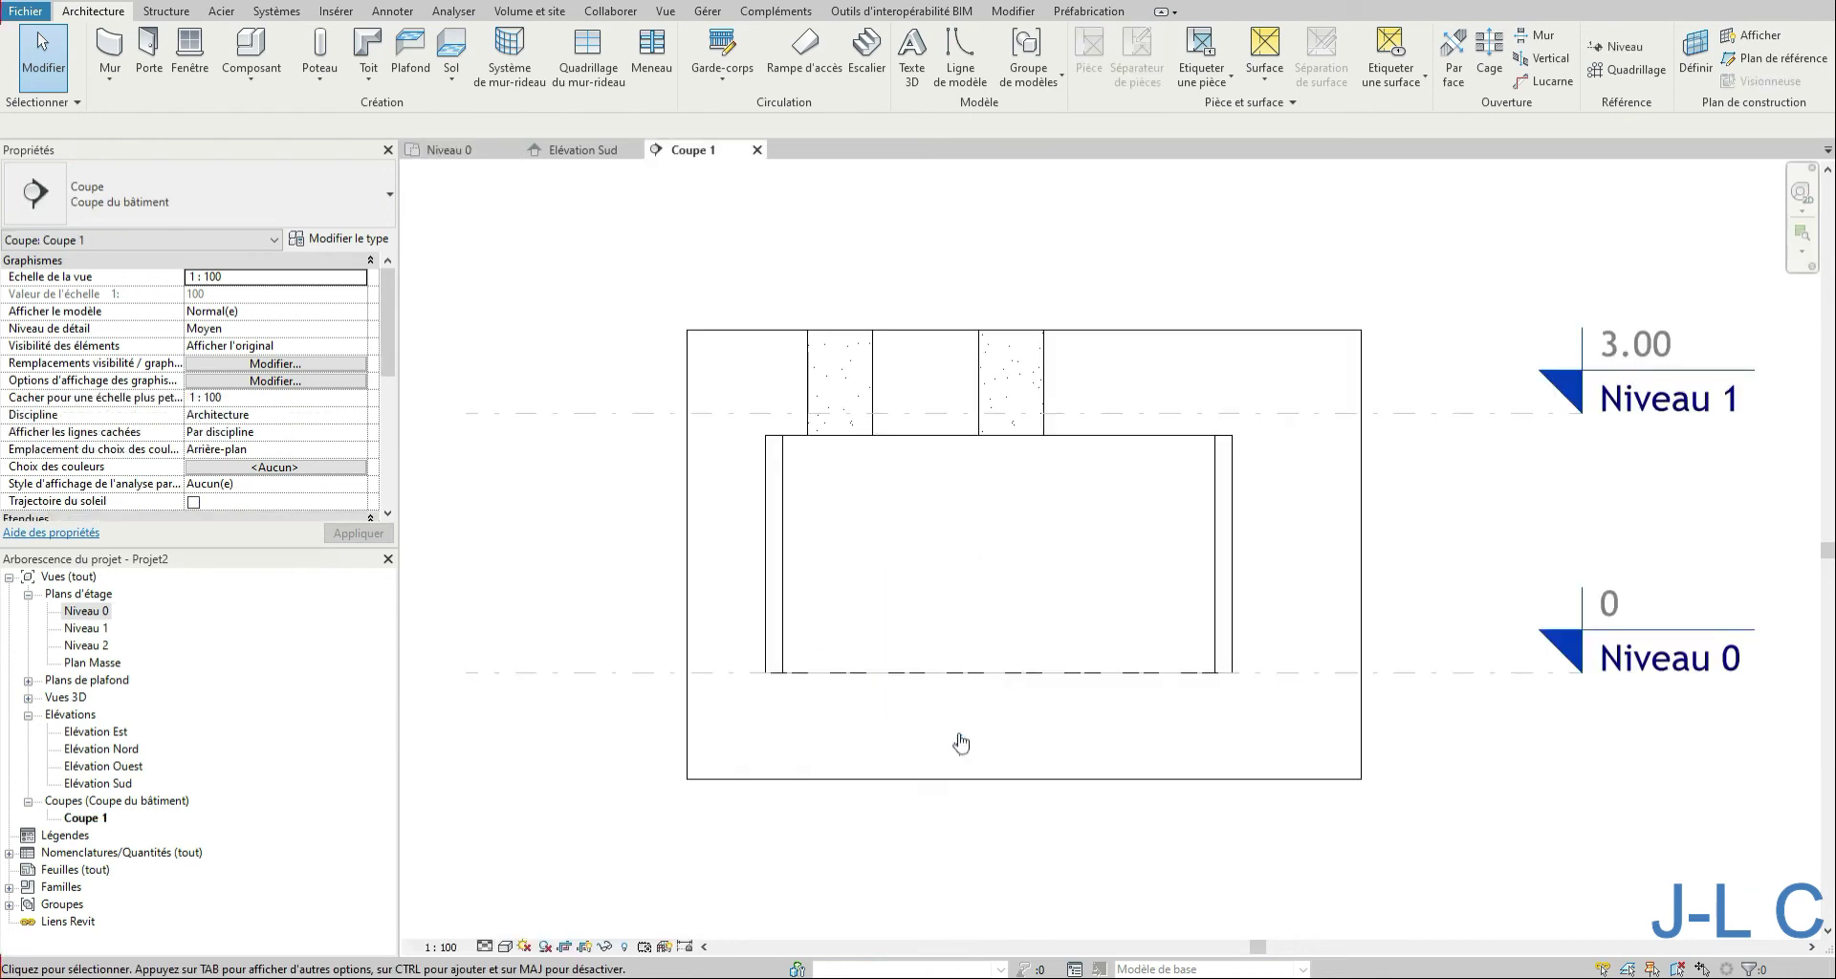
pyautogui.click(1080, 331)
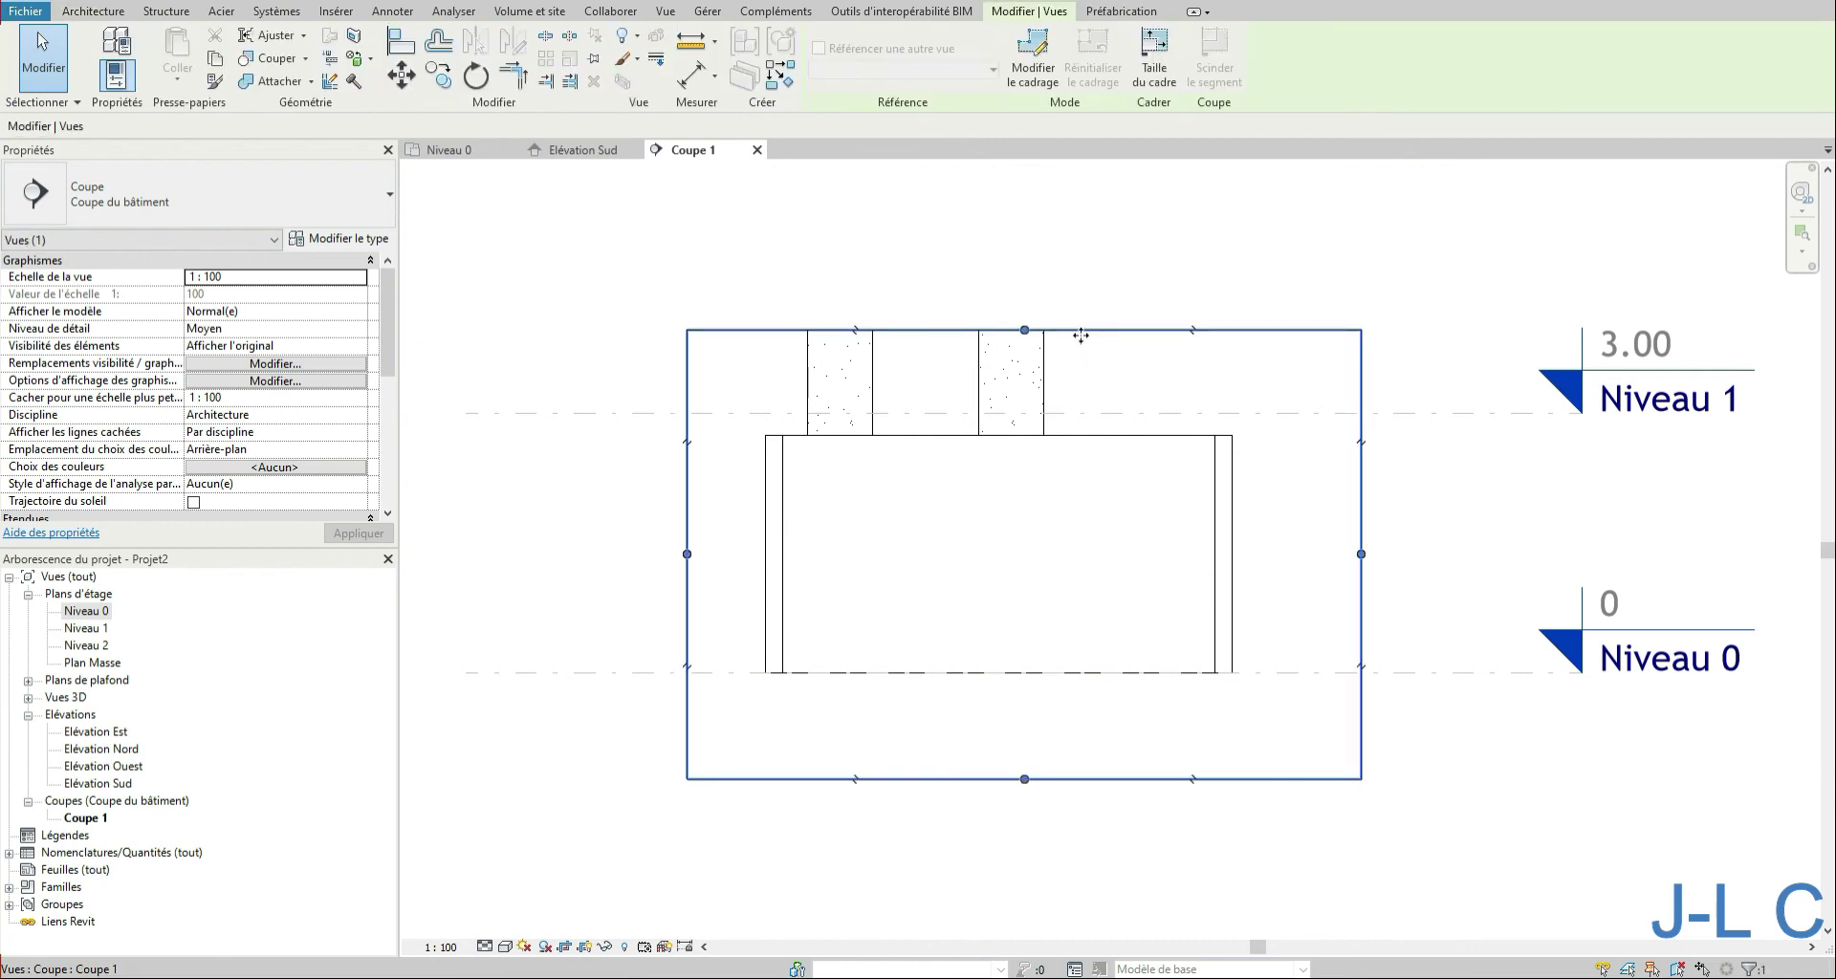
pyautogui.moveTo(1027, 327); pyautogui.dragTo(1041, 226)
pyautogui.click(1042, 210)
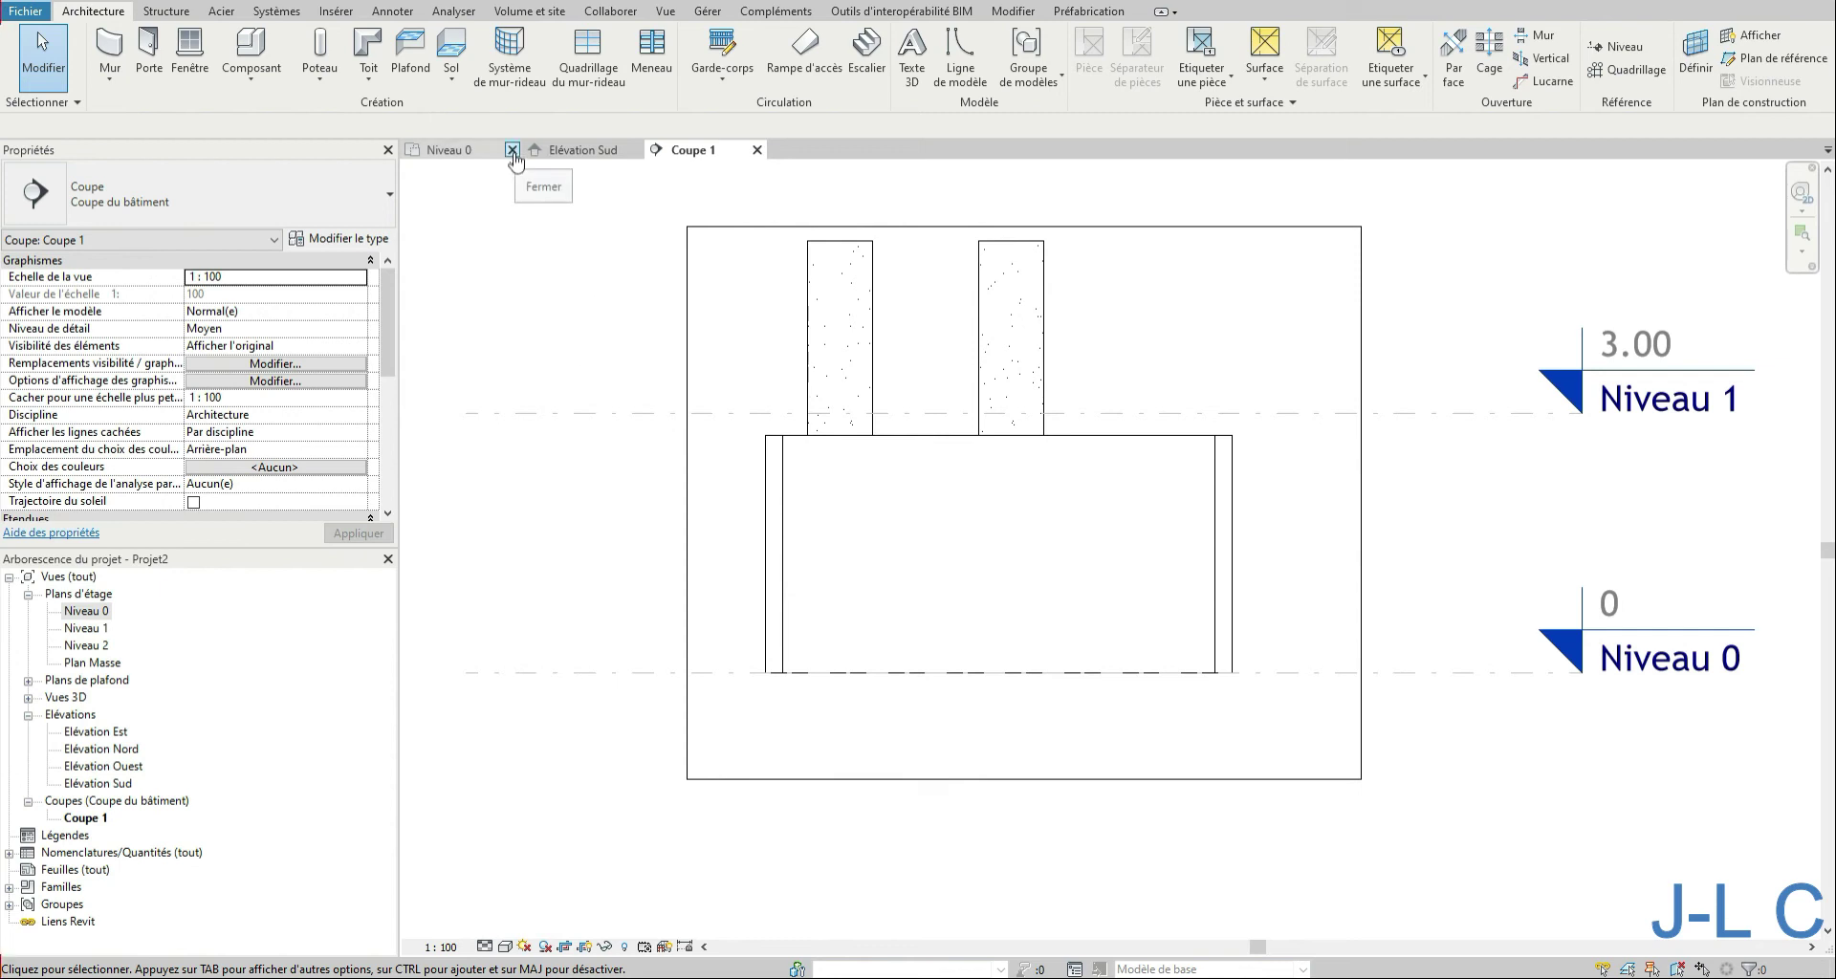
# Step: Close the Elévation Sud view and tile Coupe 1 and Niveau 0 side by side, framing the building in both
pyautogui.click(564, 150)
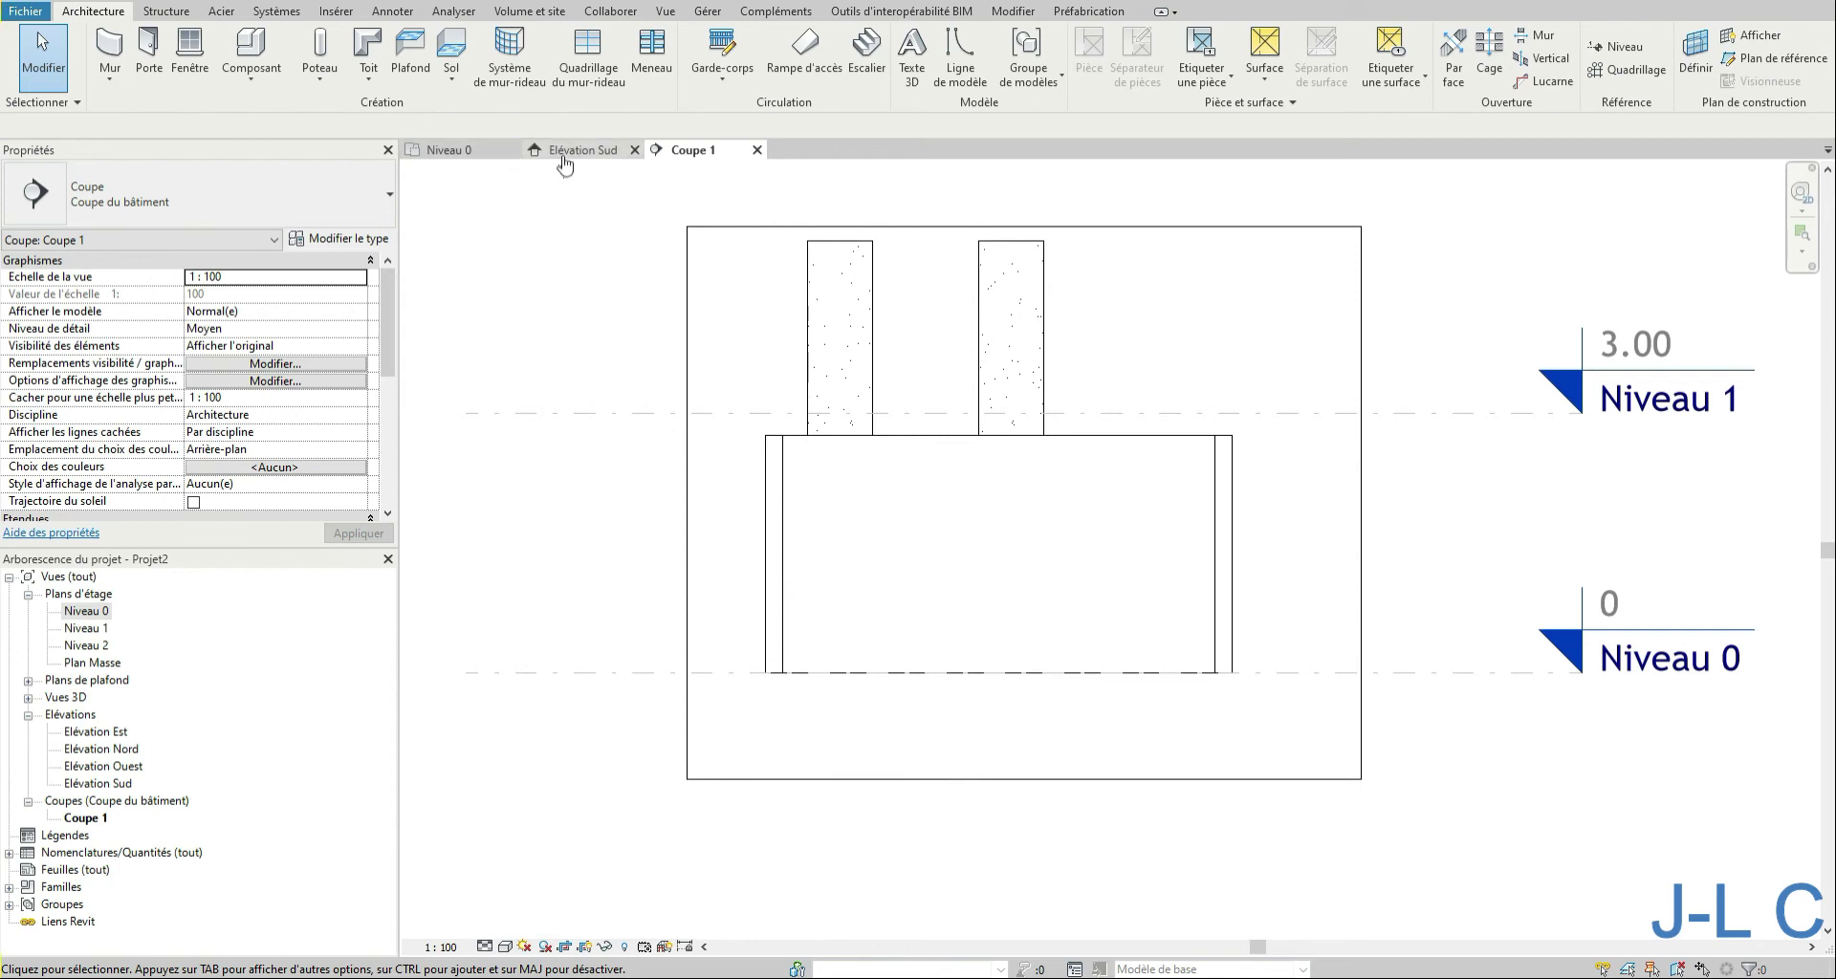
pyautogui.click(634, 150)
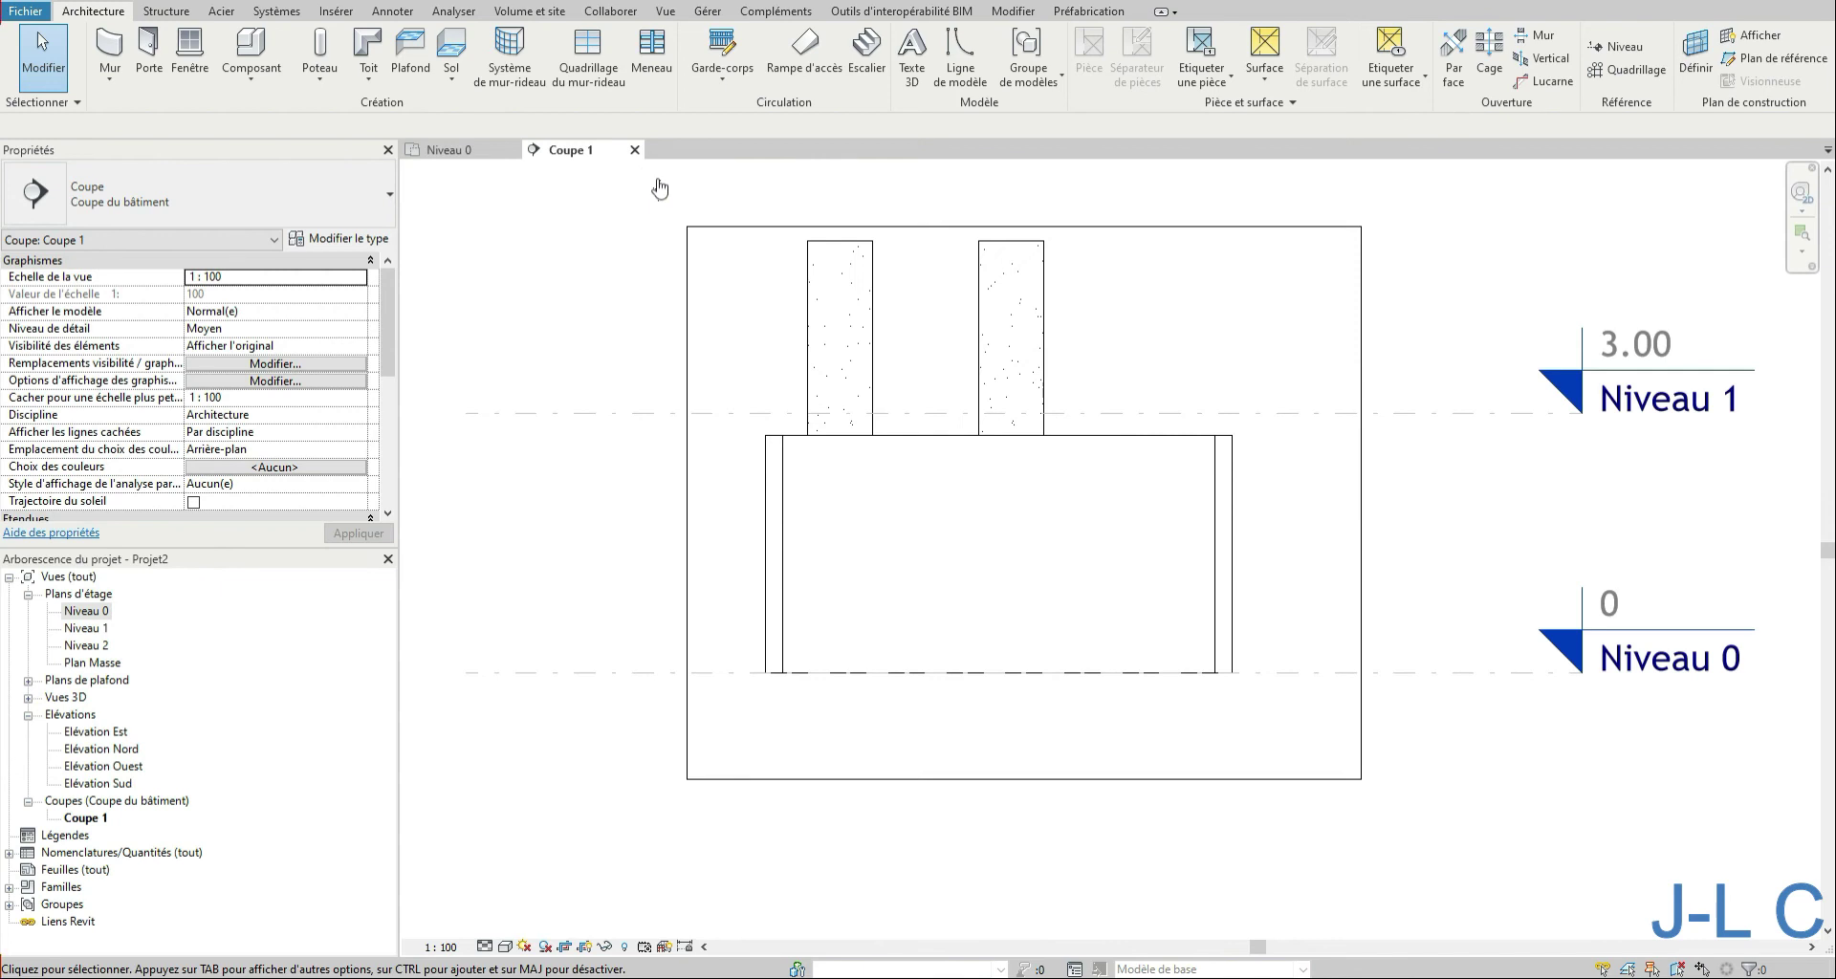
pyautogui.click(665, 12)
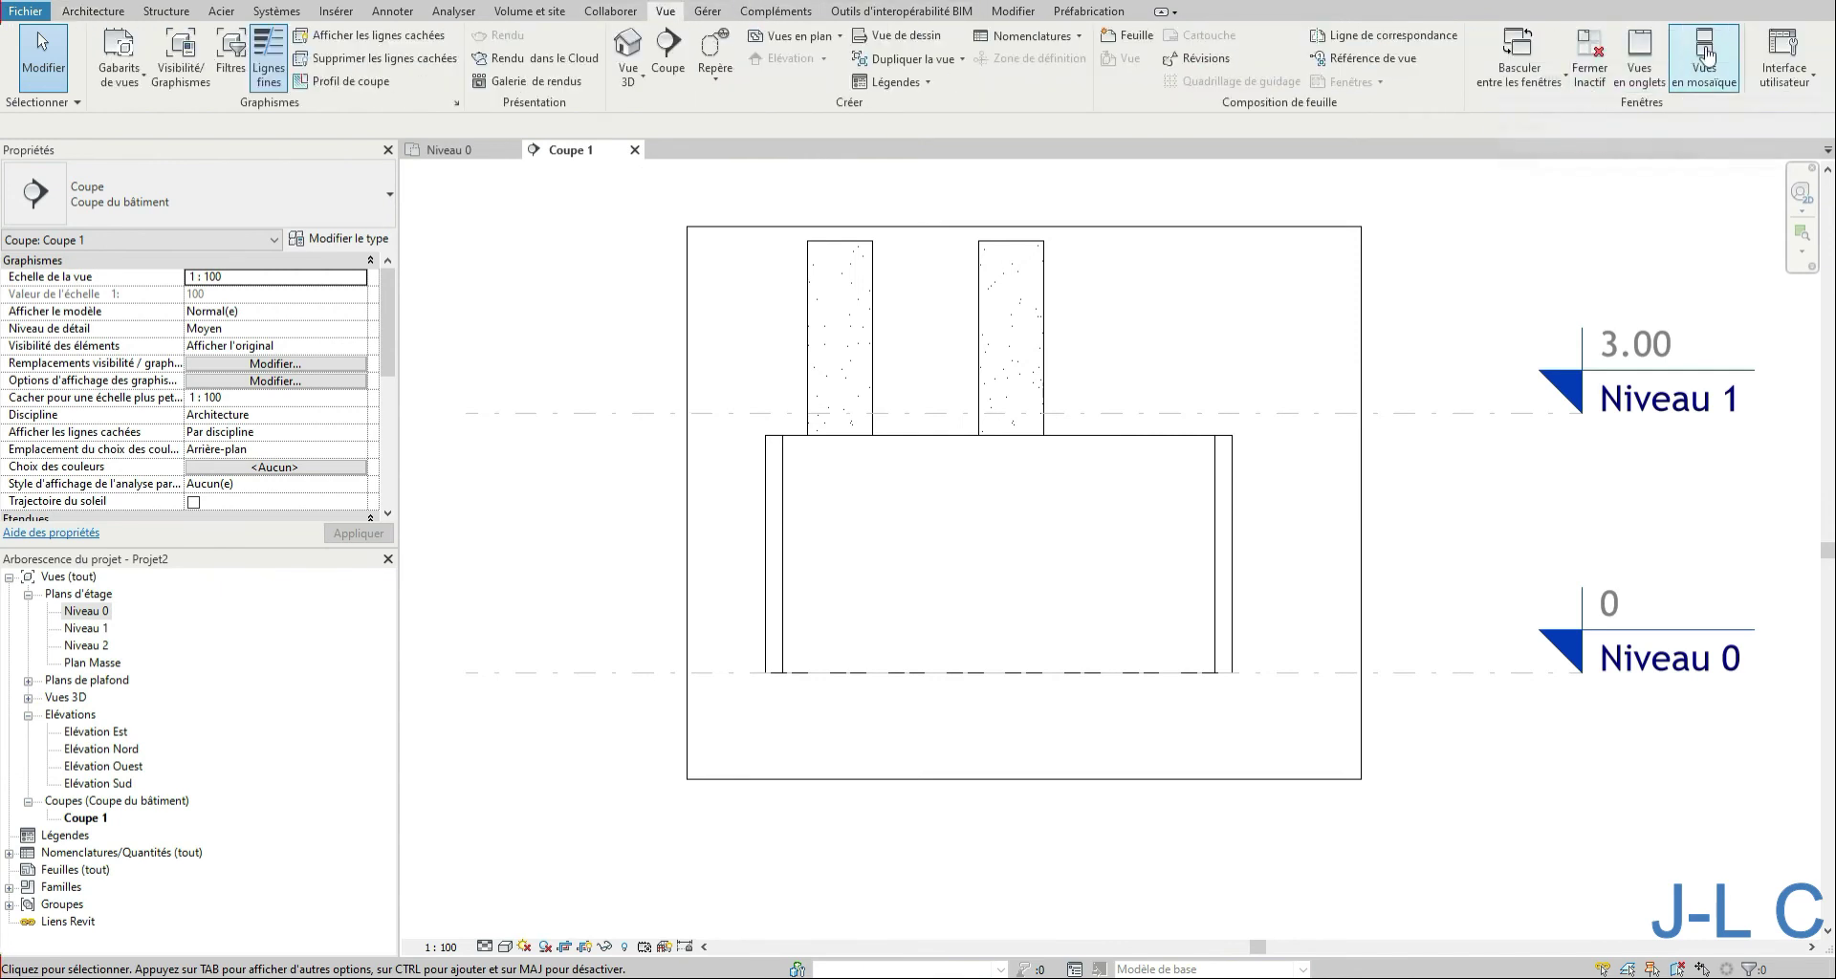
pyautogui.click(1706, 59)
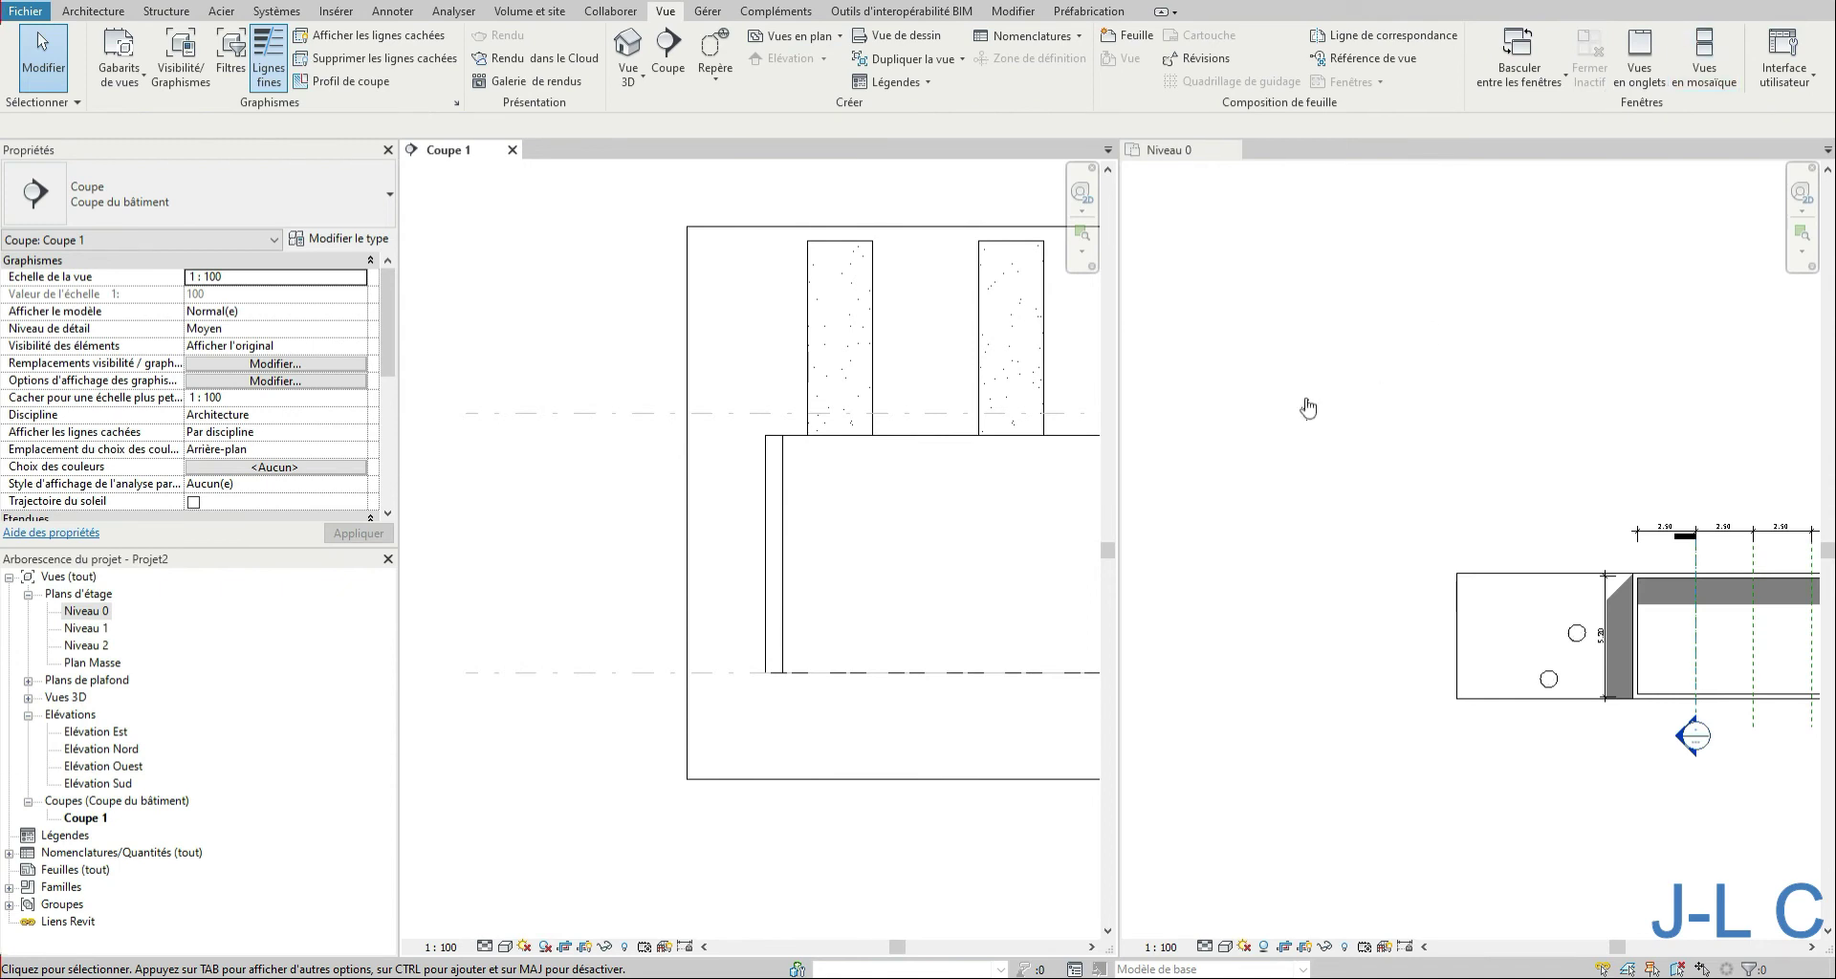
pyautogui.click(1422, 418)
pyautogui.scroll(3, 1681, 572)
pyautogui.moveTo(1423, 577); pyautogui.dragTo(1485, 557, button='middle')
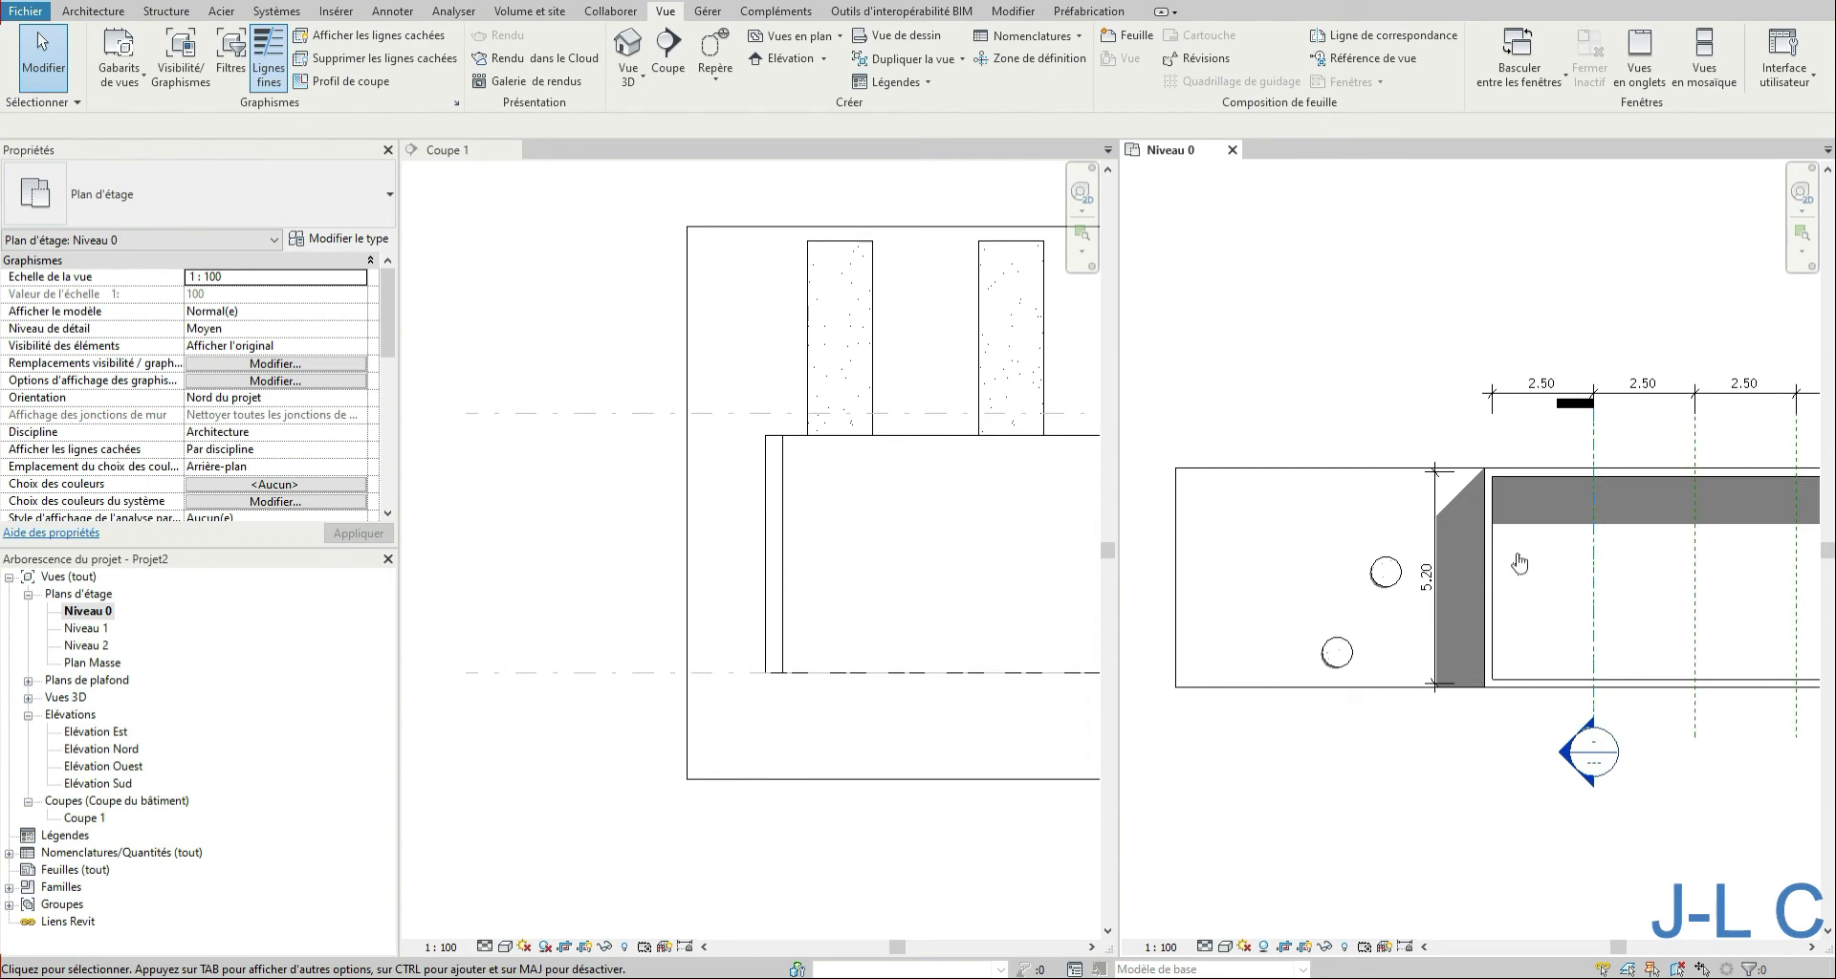
pyautogui.click(776, 466)
pyautogui.scroll(-1, 673, 487)
pyautogui.moveTo(678, 490); pyautogui.dragTo(443, 508, button='middle')
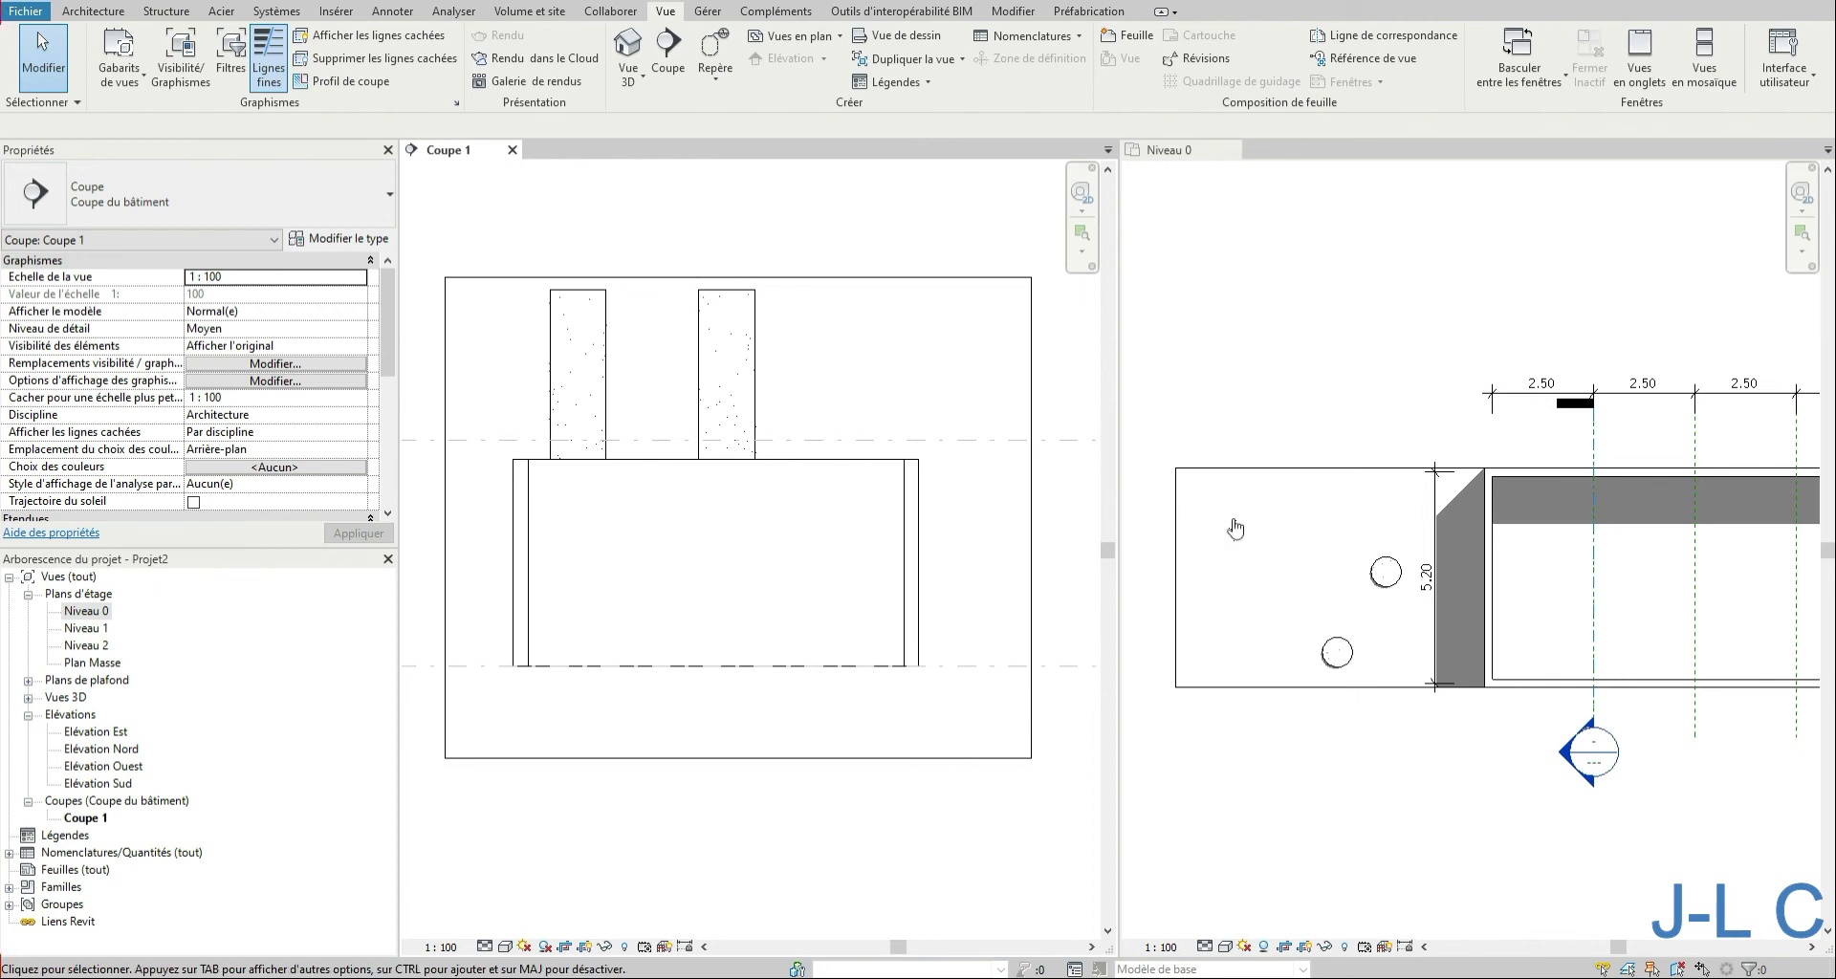
# Step: In the plan, move the section's lower side limit up between the two columns and back to just below the building
pyautogui.click(1594, 708)
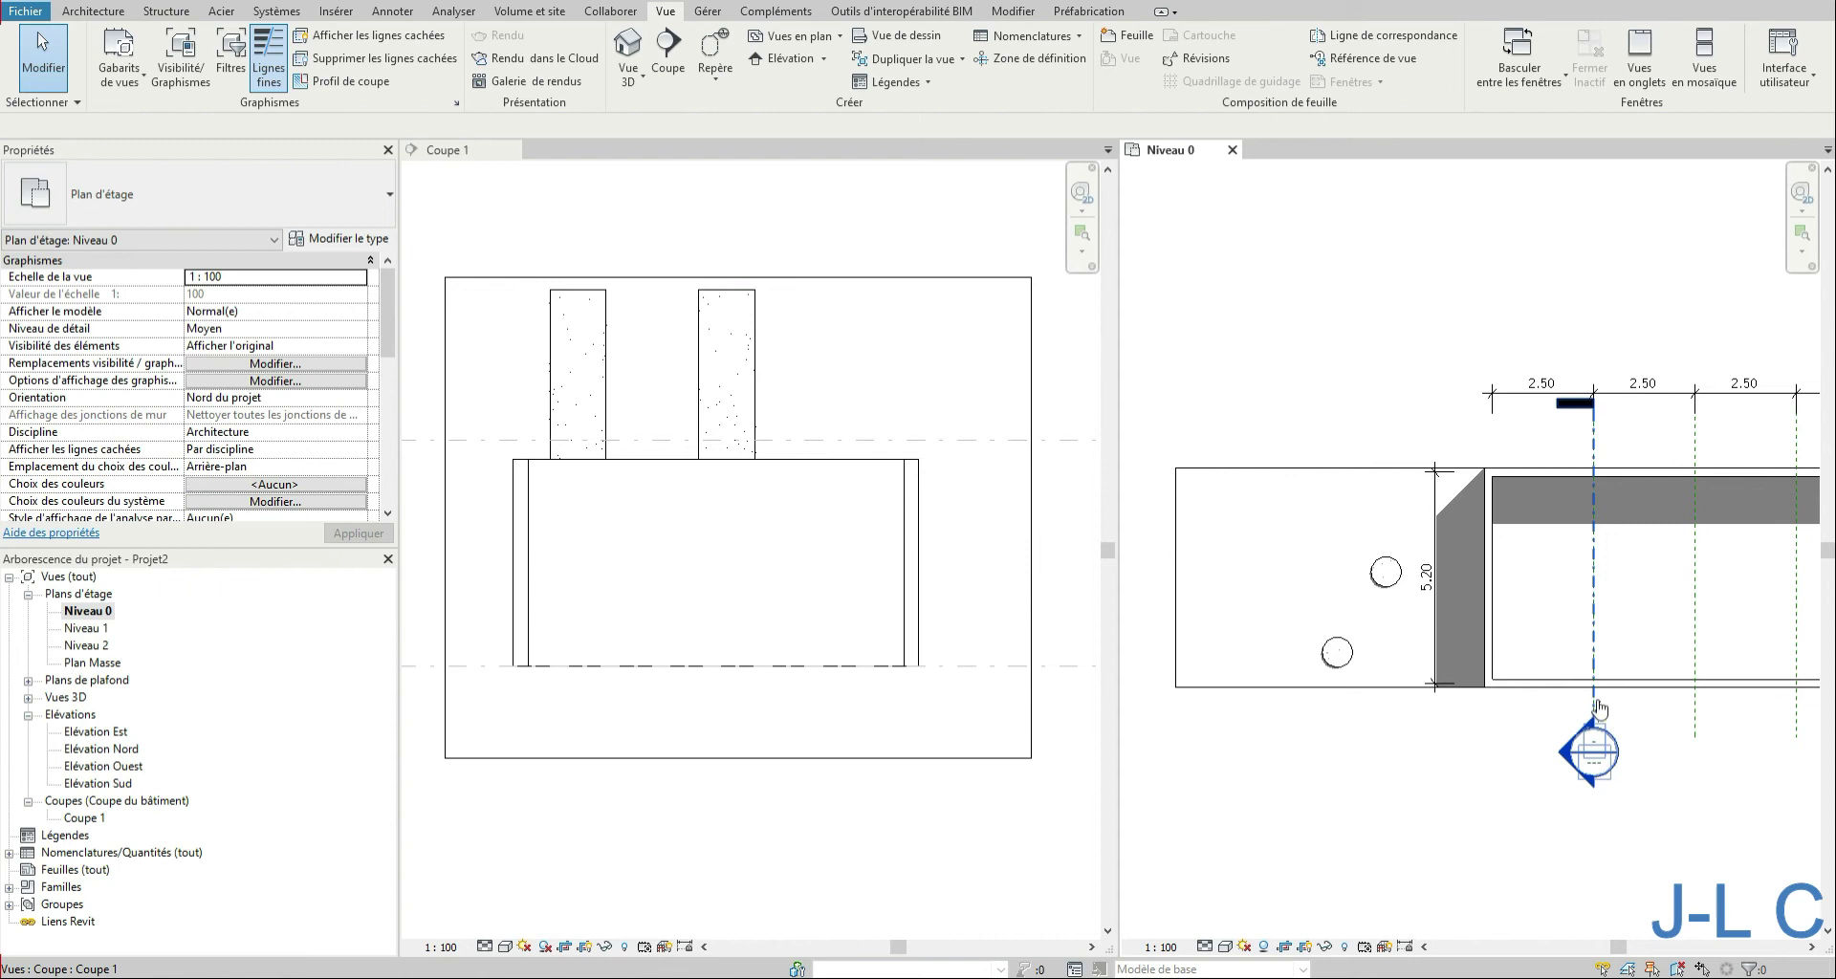
pyautogui.click(1597, 707)
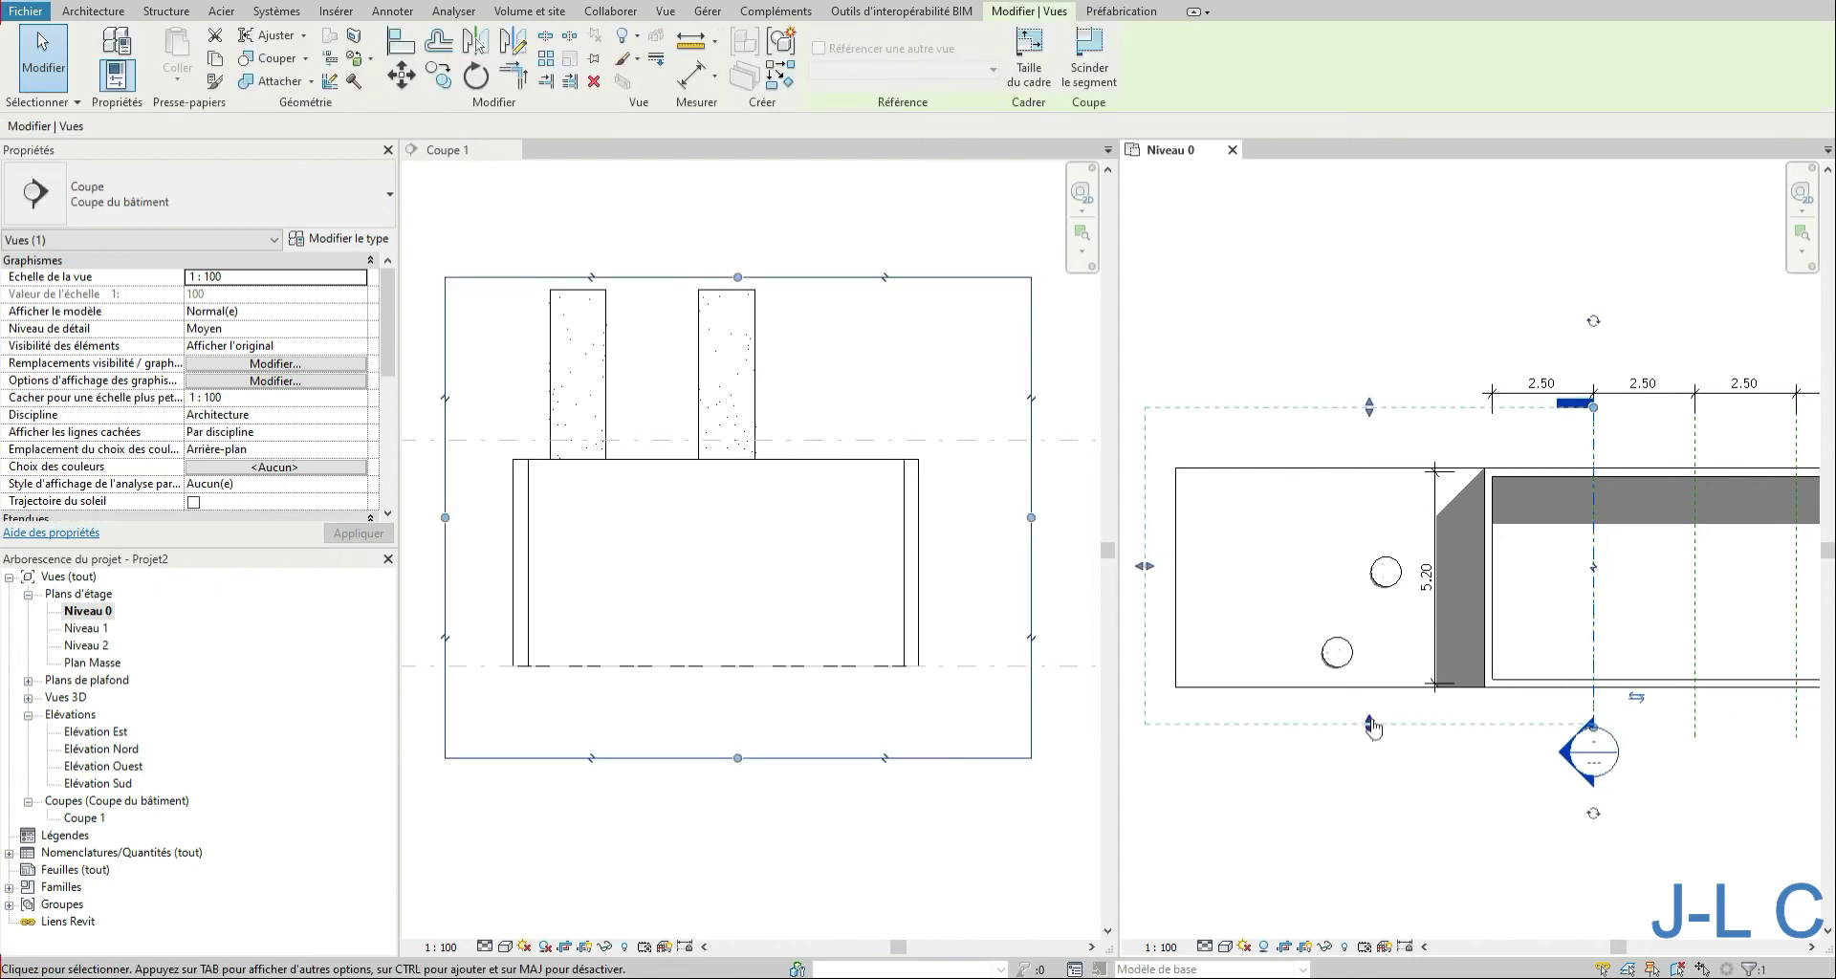
pyautogui.moveTo(1370, 725); pyautogui.dragTo(1370, 625)
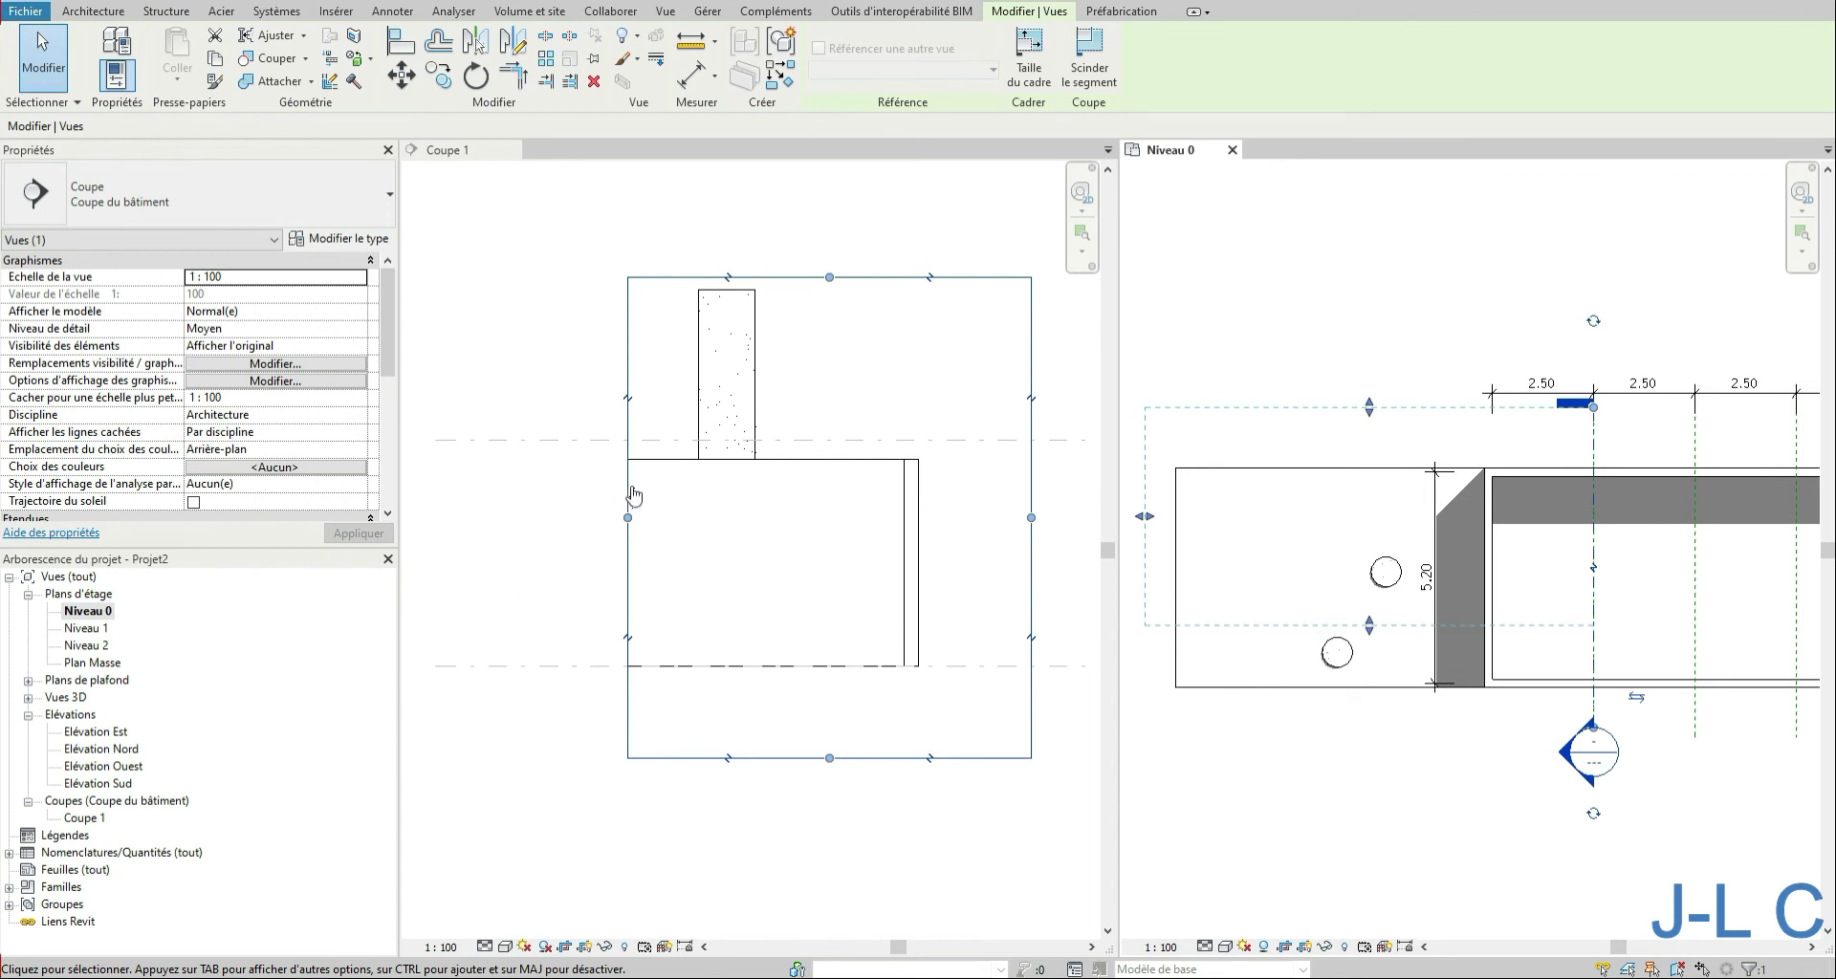
pyautogui.moveTo(1382, 629); pyautogui.dragTo(1395, 724)
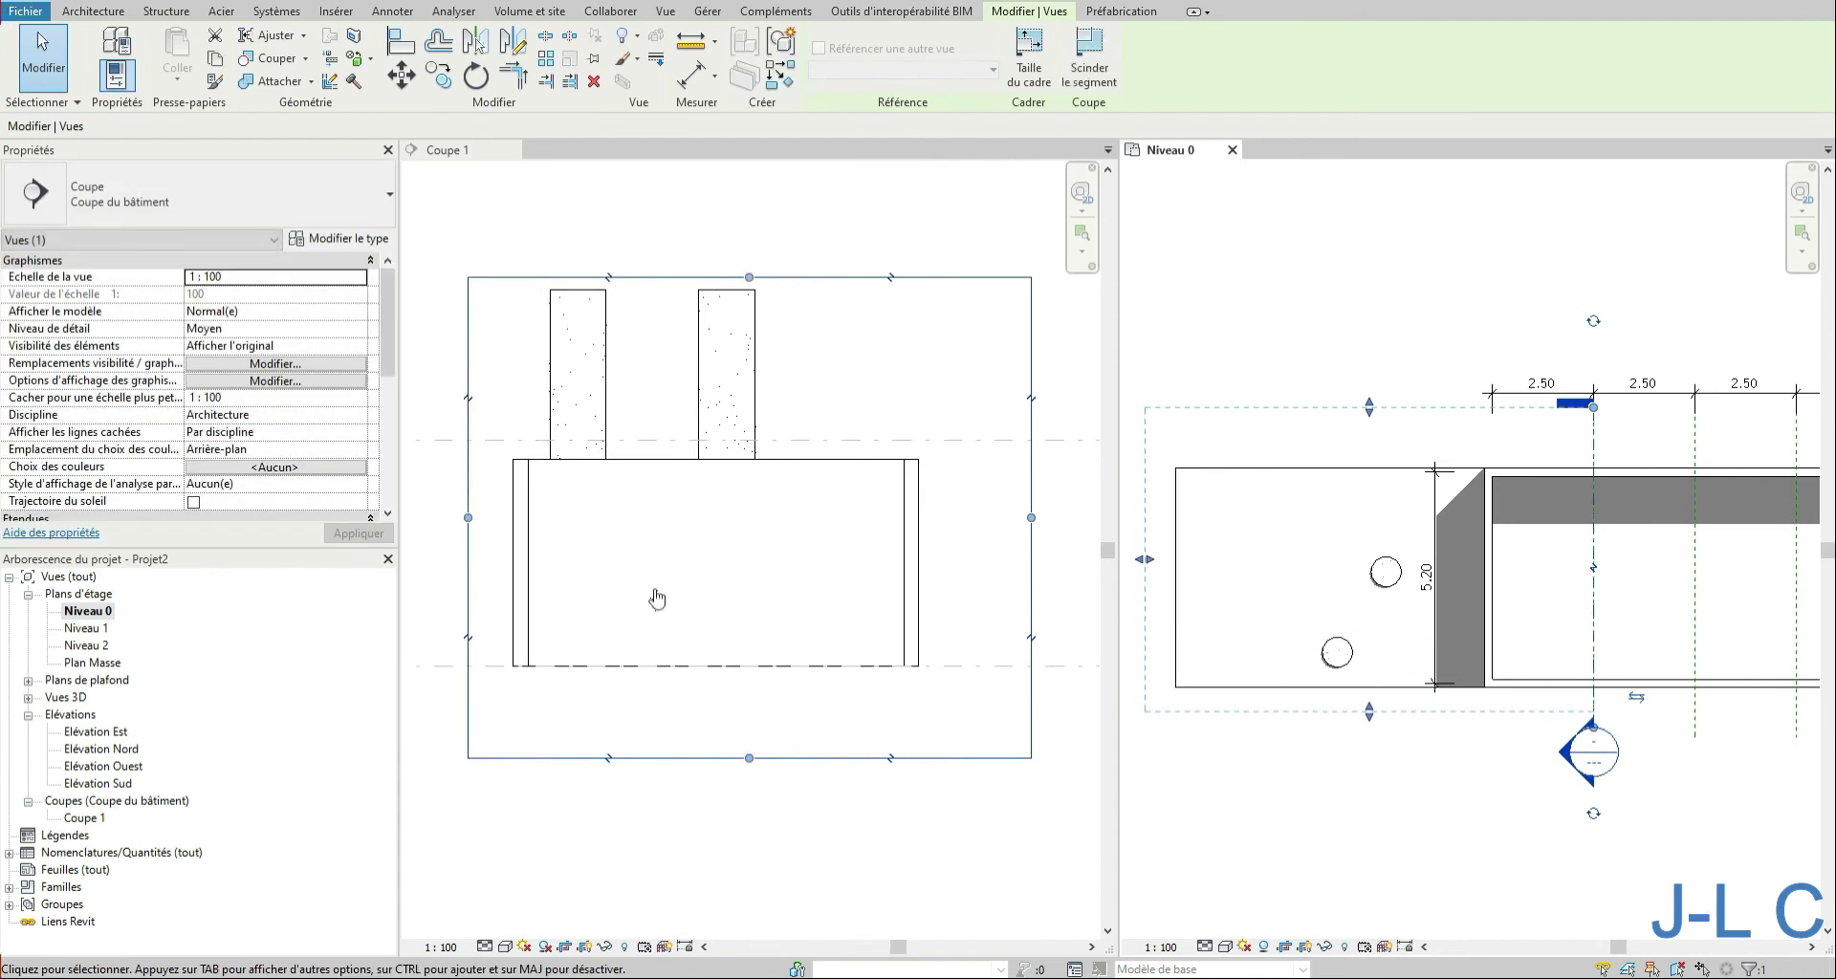
# Step: Shorten the section's view depth in the plan so that its far limit lies between the two columns
pyautogui.moveTo(1145, 560); pyautogui.dragTo(1359, 565)
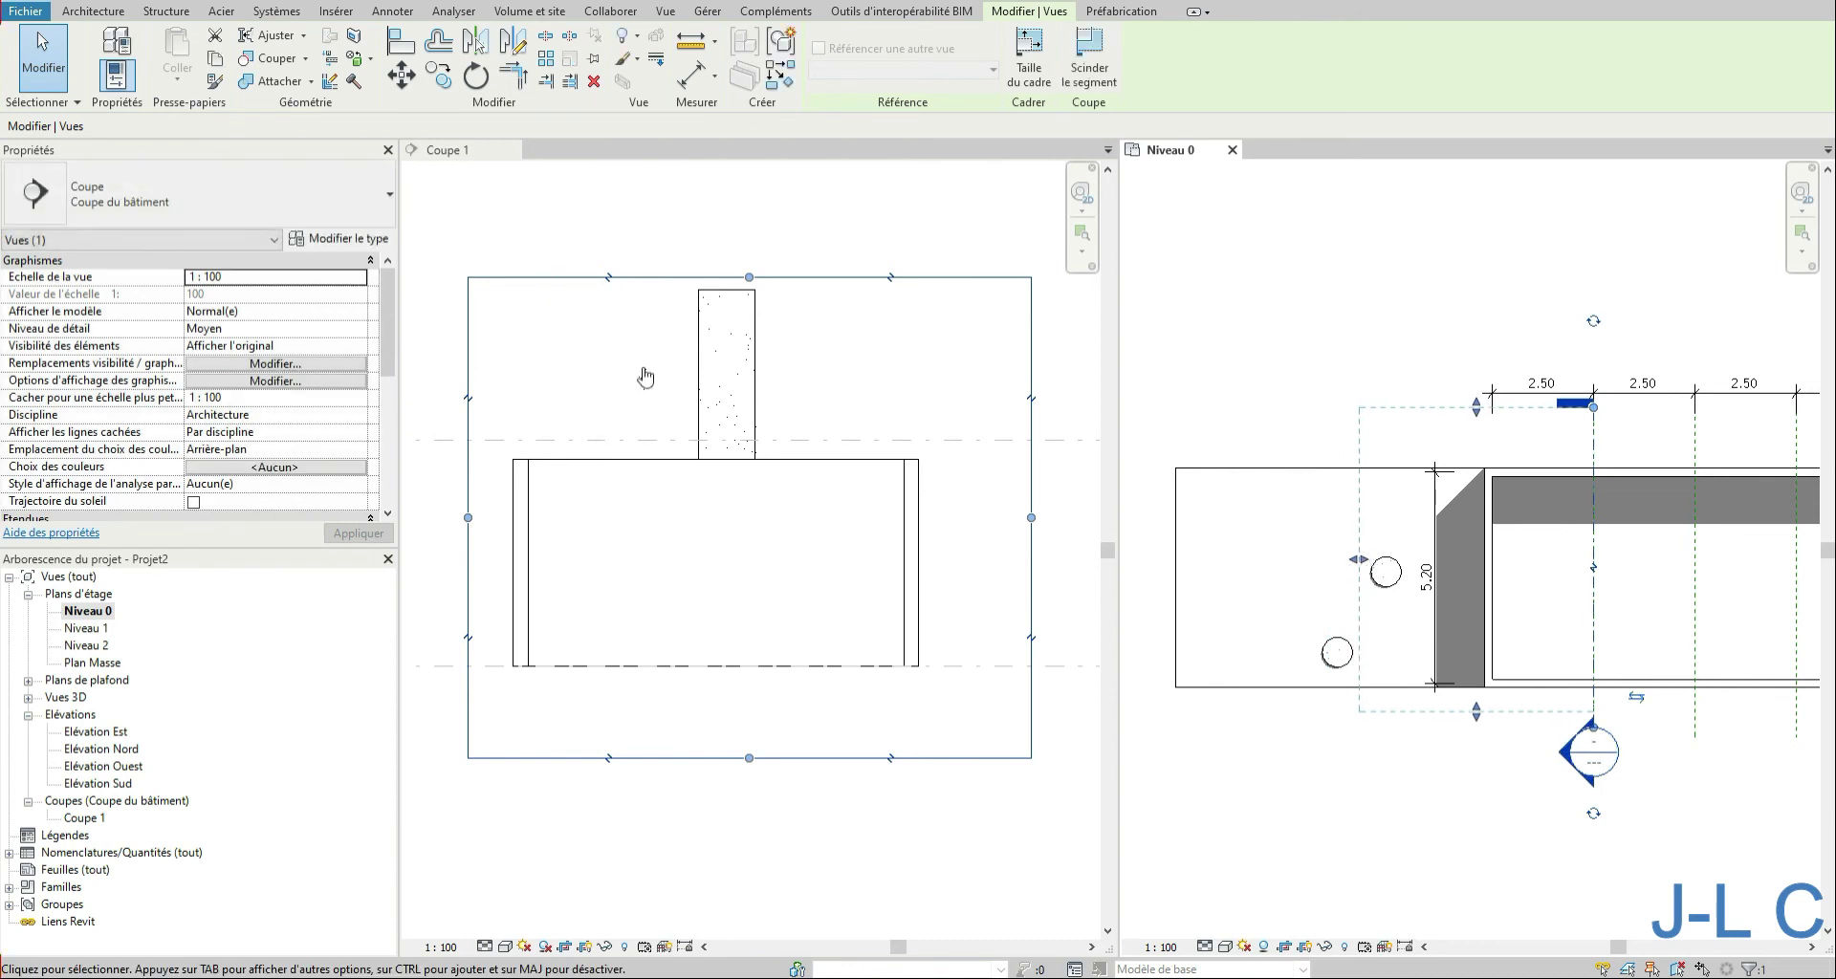
# Step: Shorten the section's view depth in the plan so that its far limit lies within the building's end wall, excluding both columns
pyautogui.moveTo(1359, 561); pyautogui.dragTo(1490, 569)
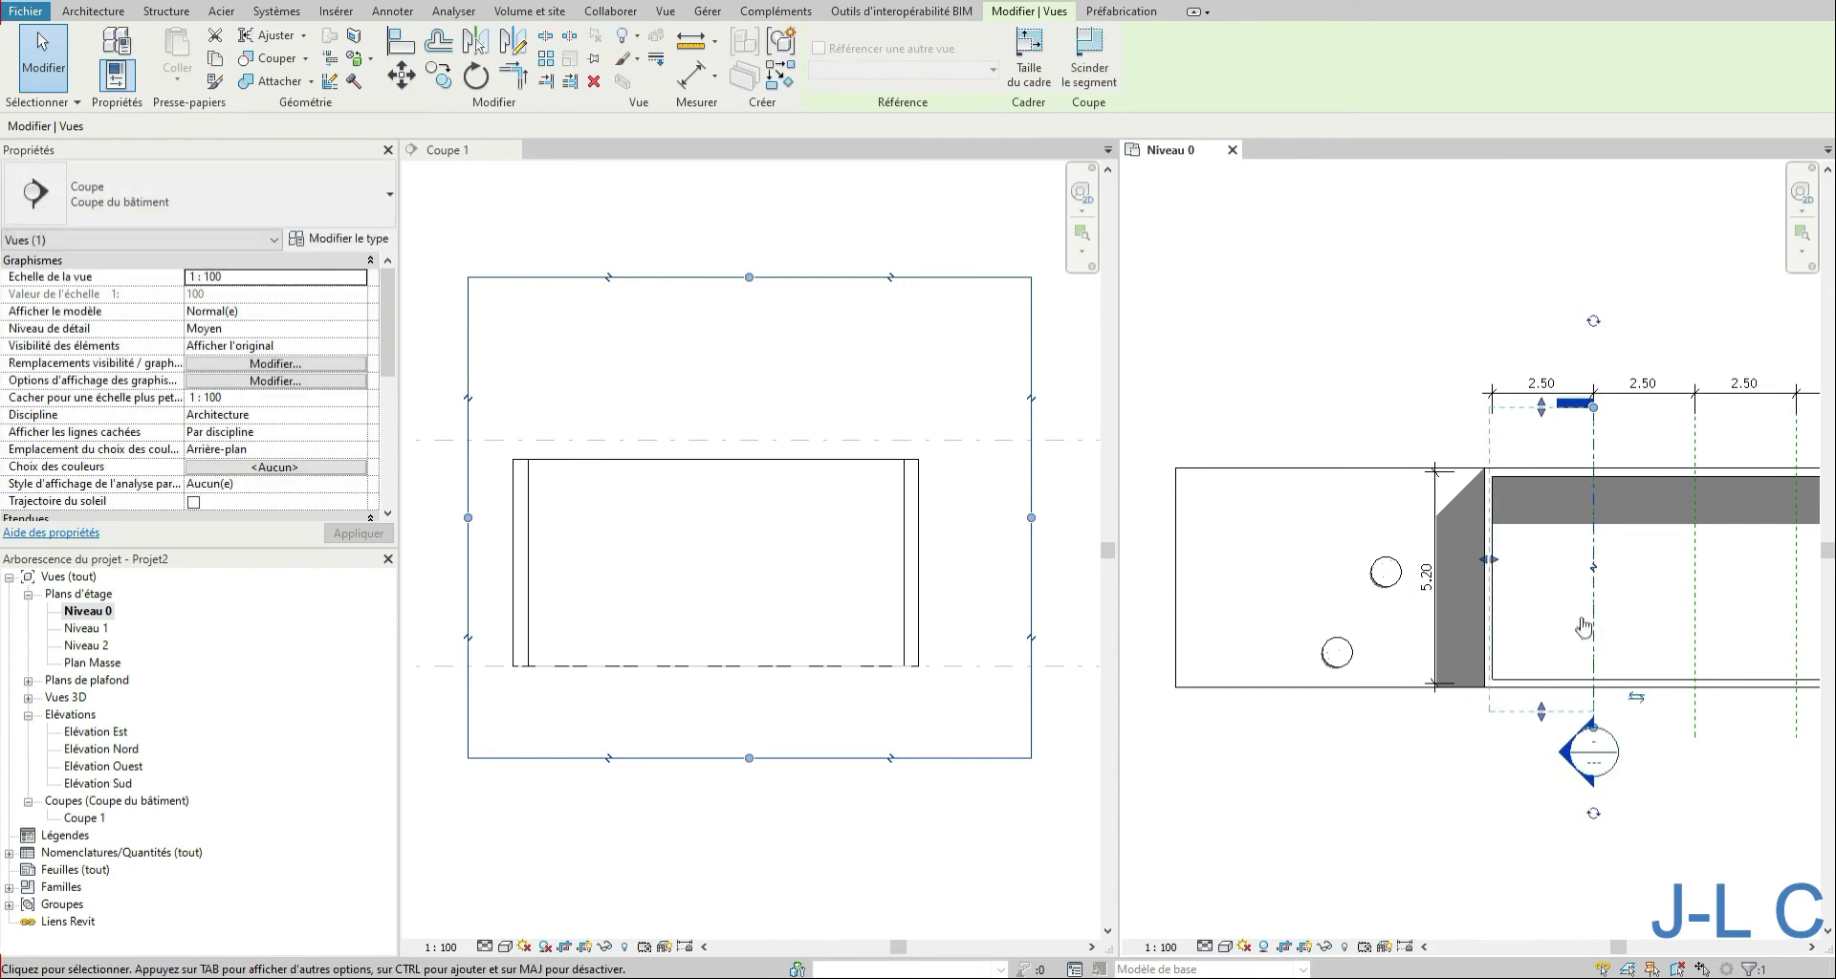
pyautogui.moveTo(1592, 629); pyautogui.dragTo(1519, 615, button='middle')
pyautogui.scroll(4, 1519, 616)
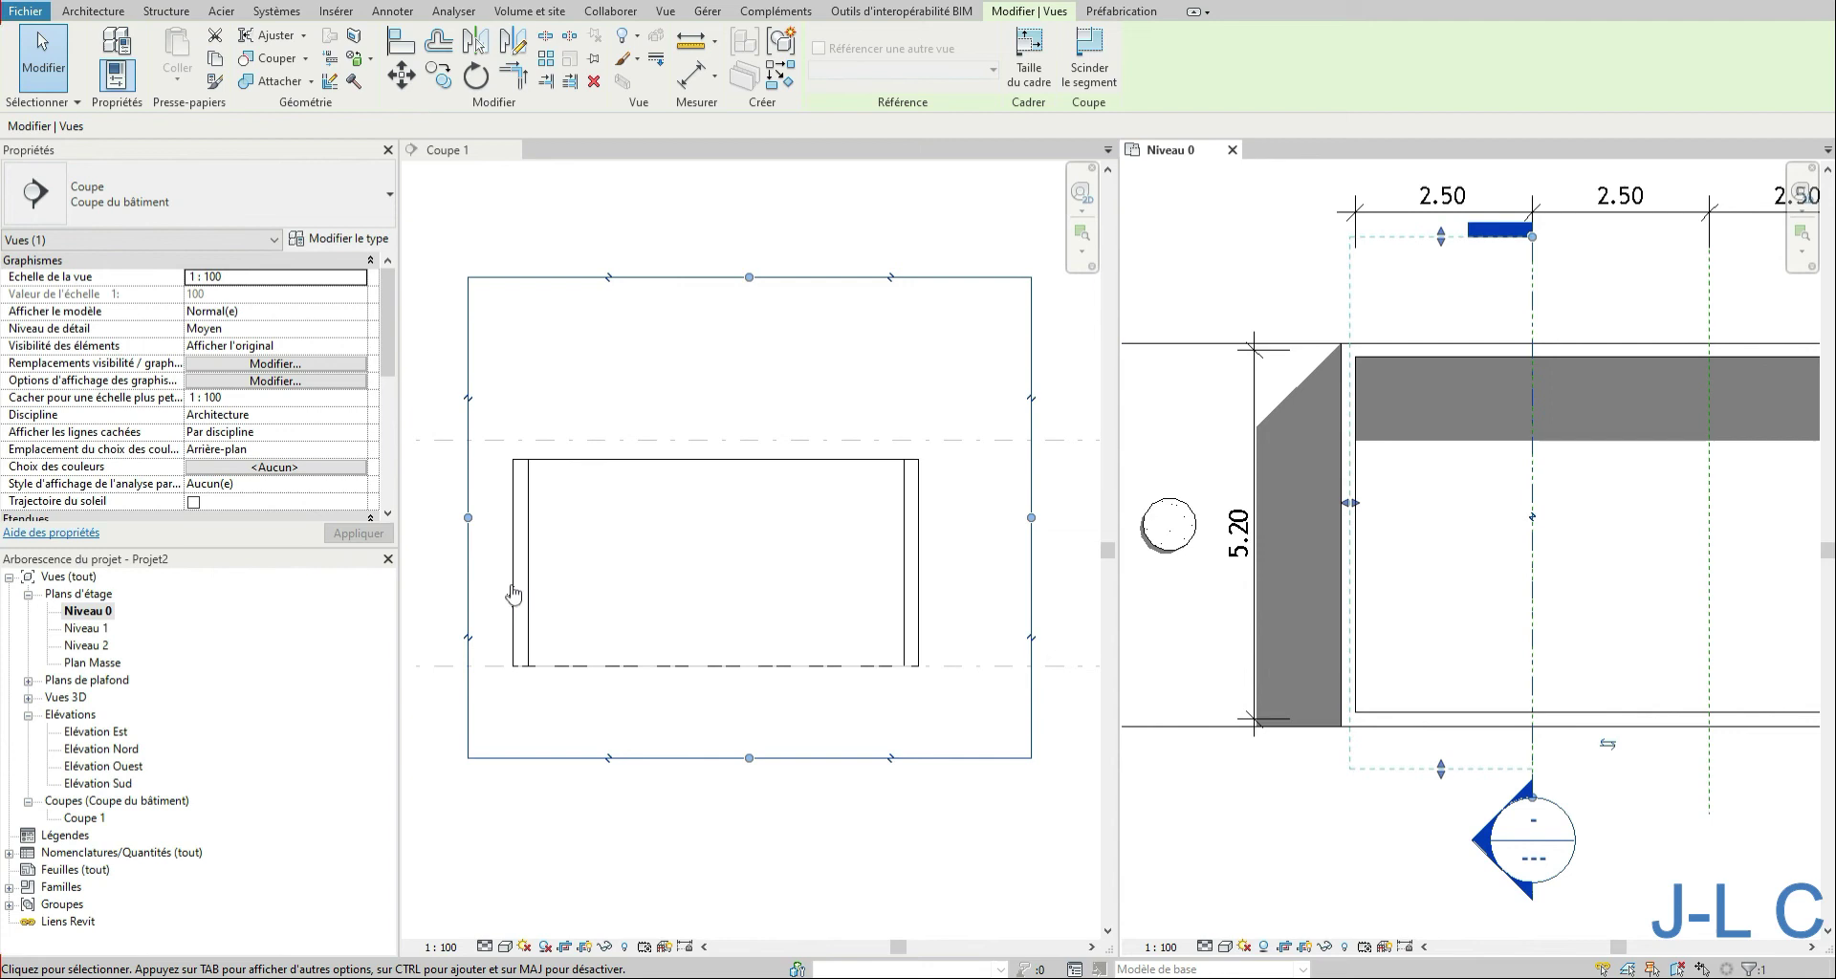
pyautogui.press('Escape')
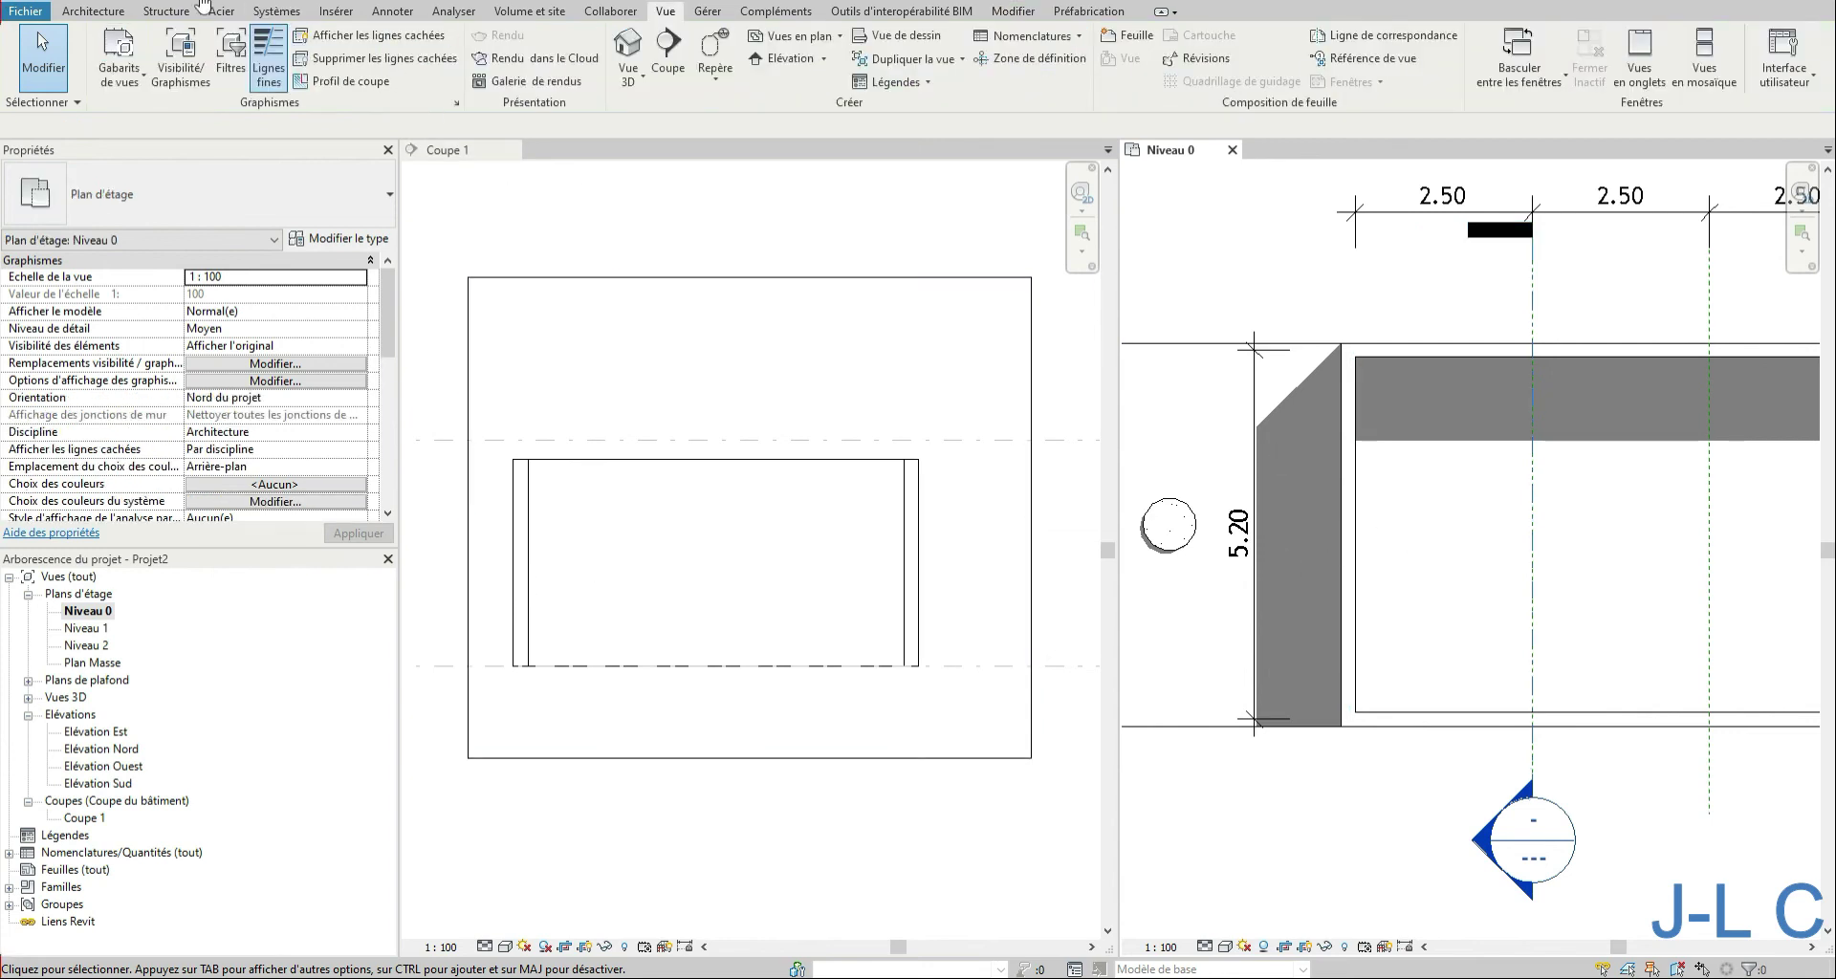
# Step: Load the base cabinet family meuble bas 60.rfa from the Elements de cuisine folder into the project
pyautogui.click(336, 10)
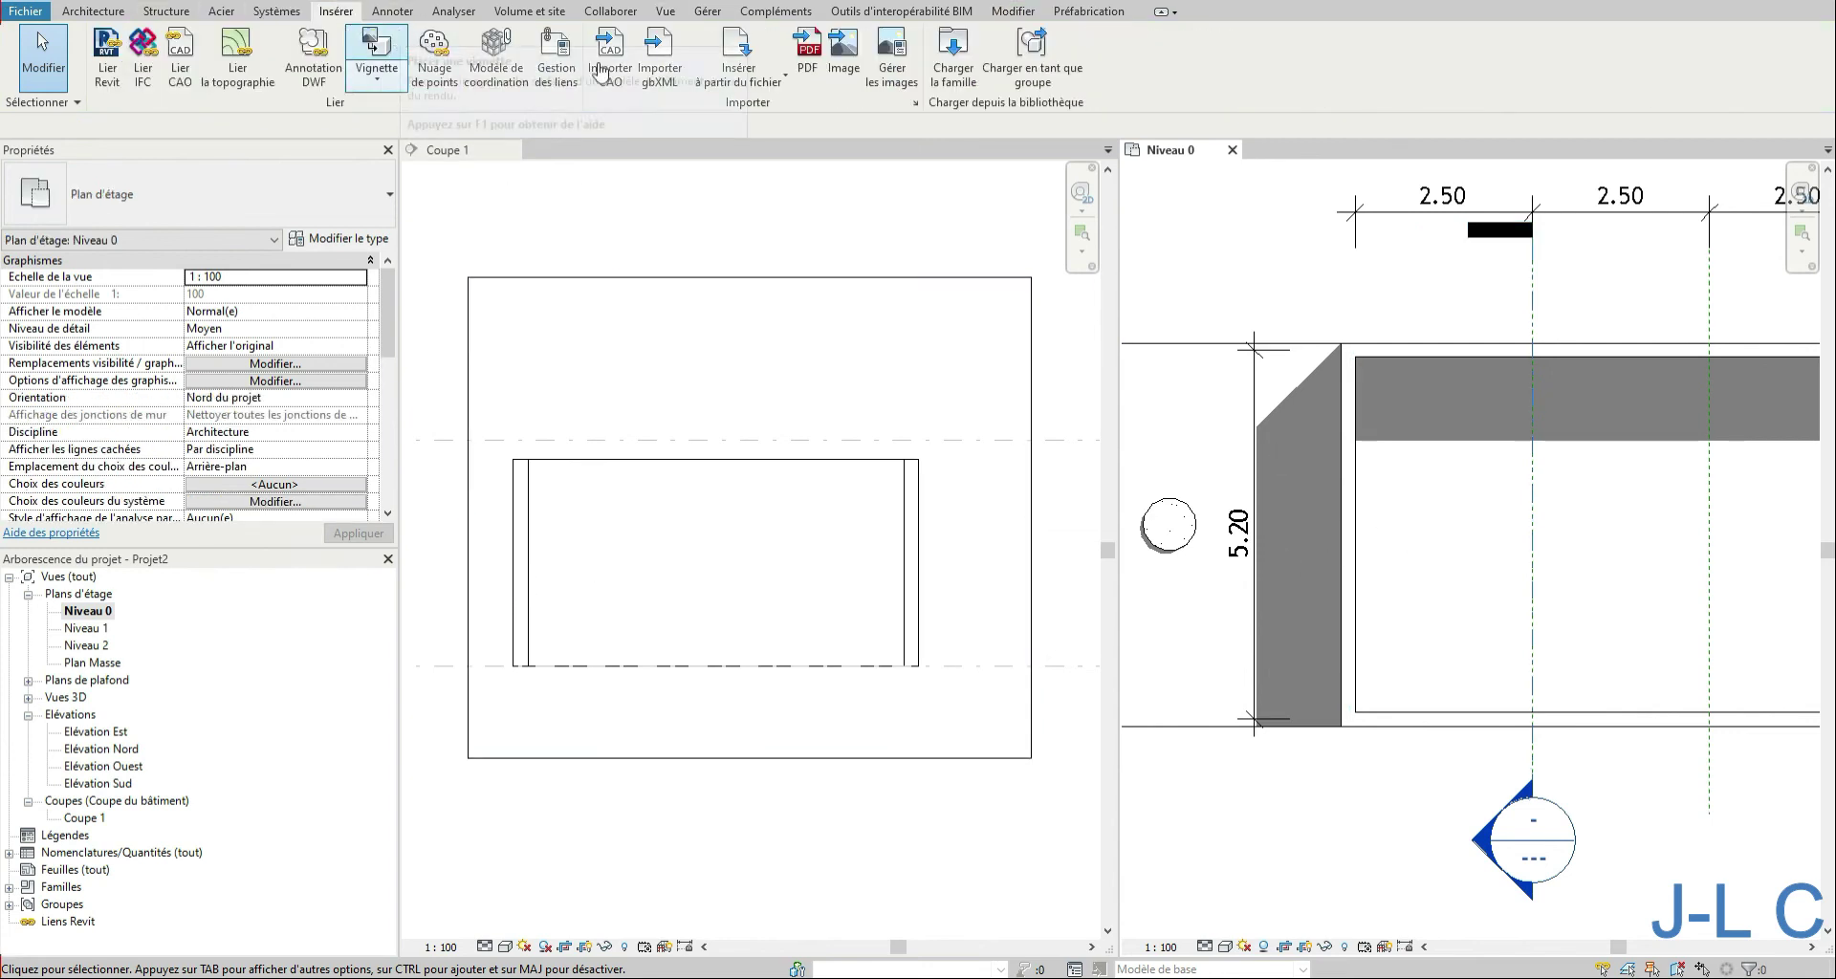
pyautogui.click(969, 67)
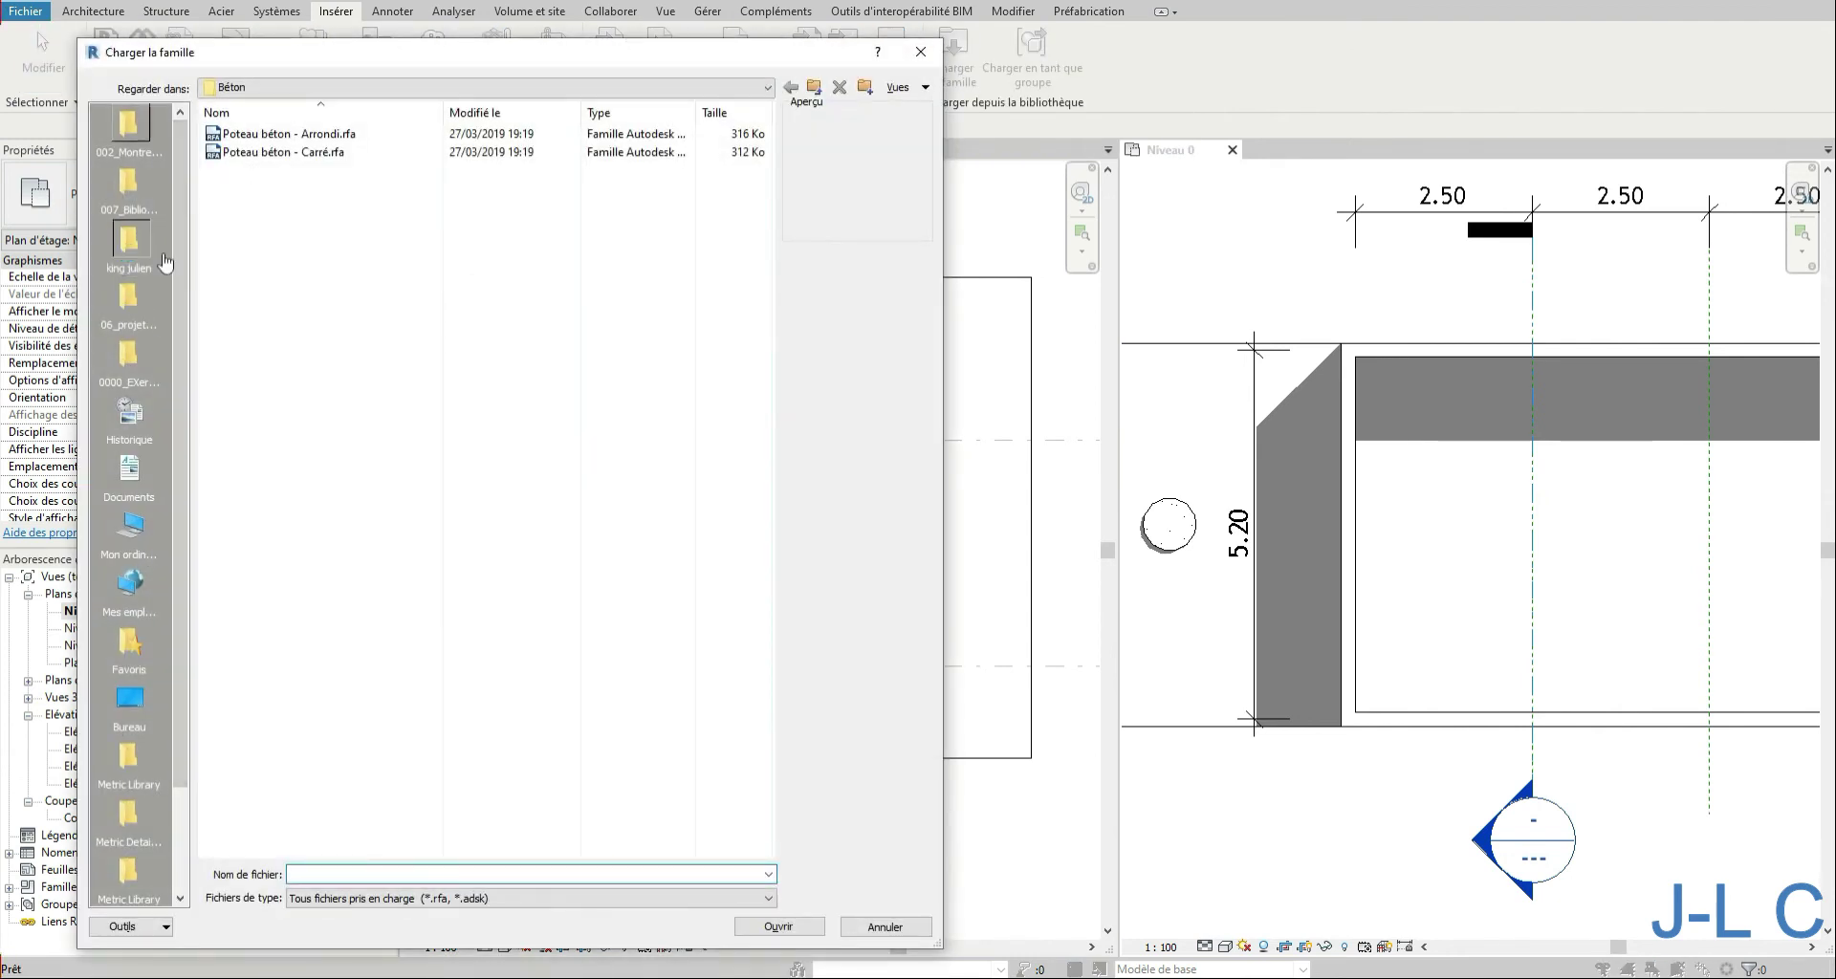
pyautogui.click(165, 263)
pyautogui.doubleClick(272, 133)
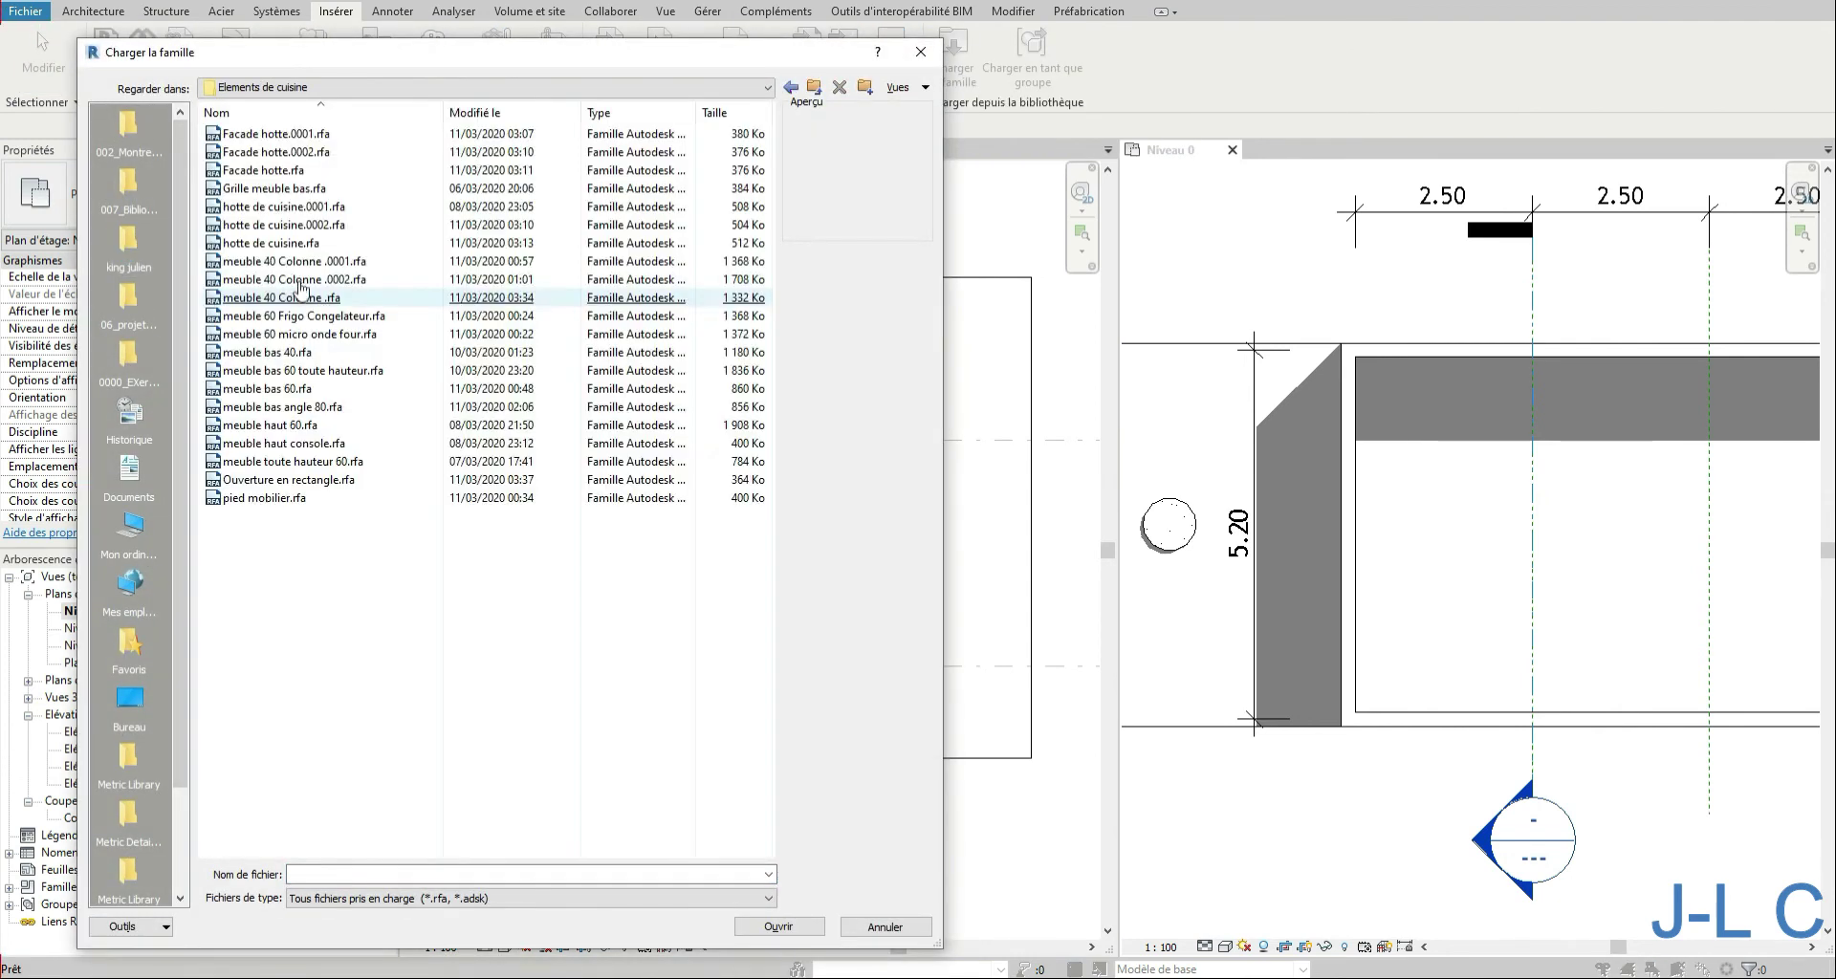
pyautogui.click(301, 280)
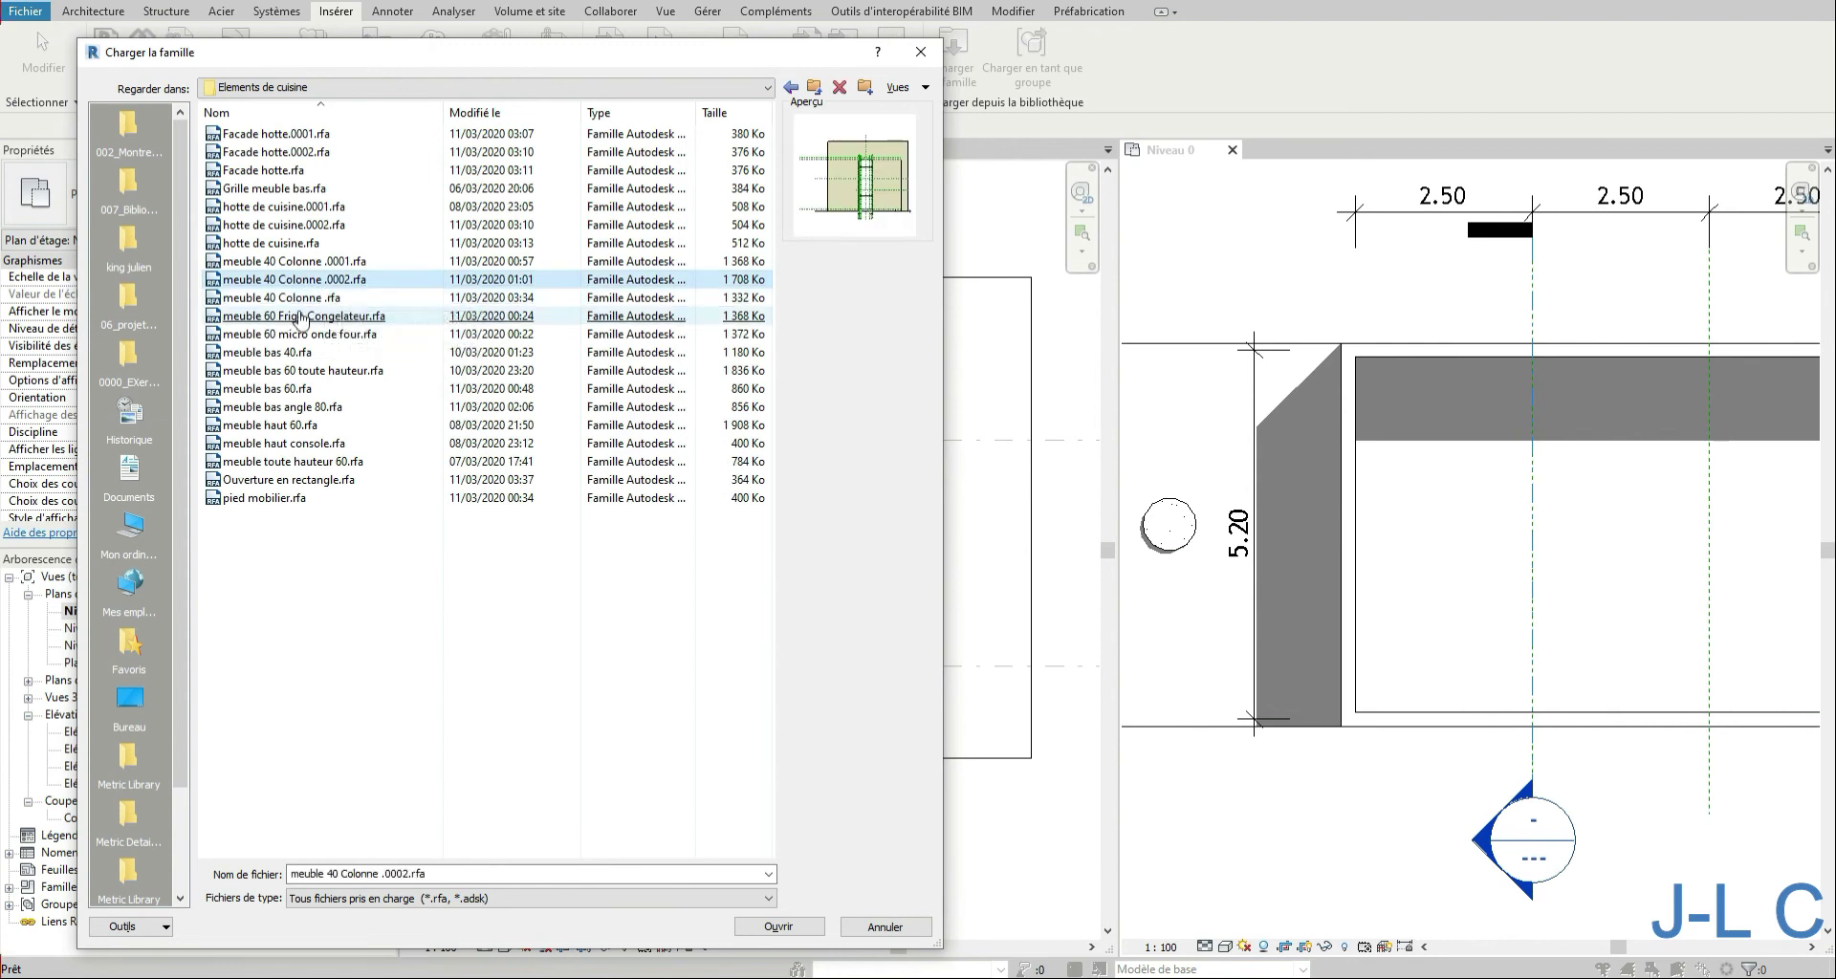
pyautogui.click(330, 315)
pyautogui.click(259, 300)
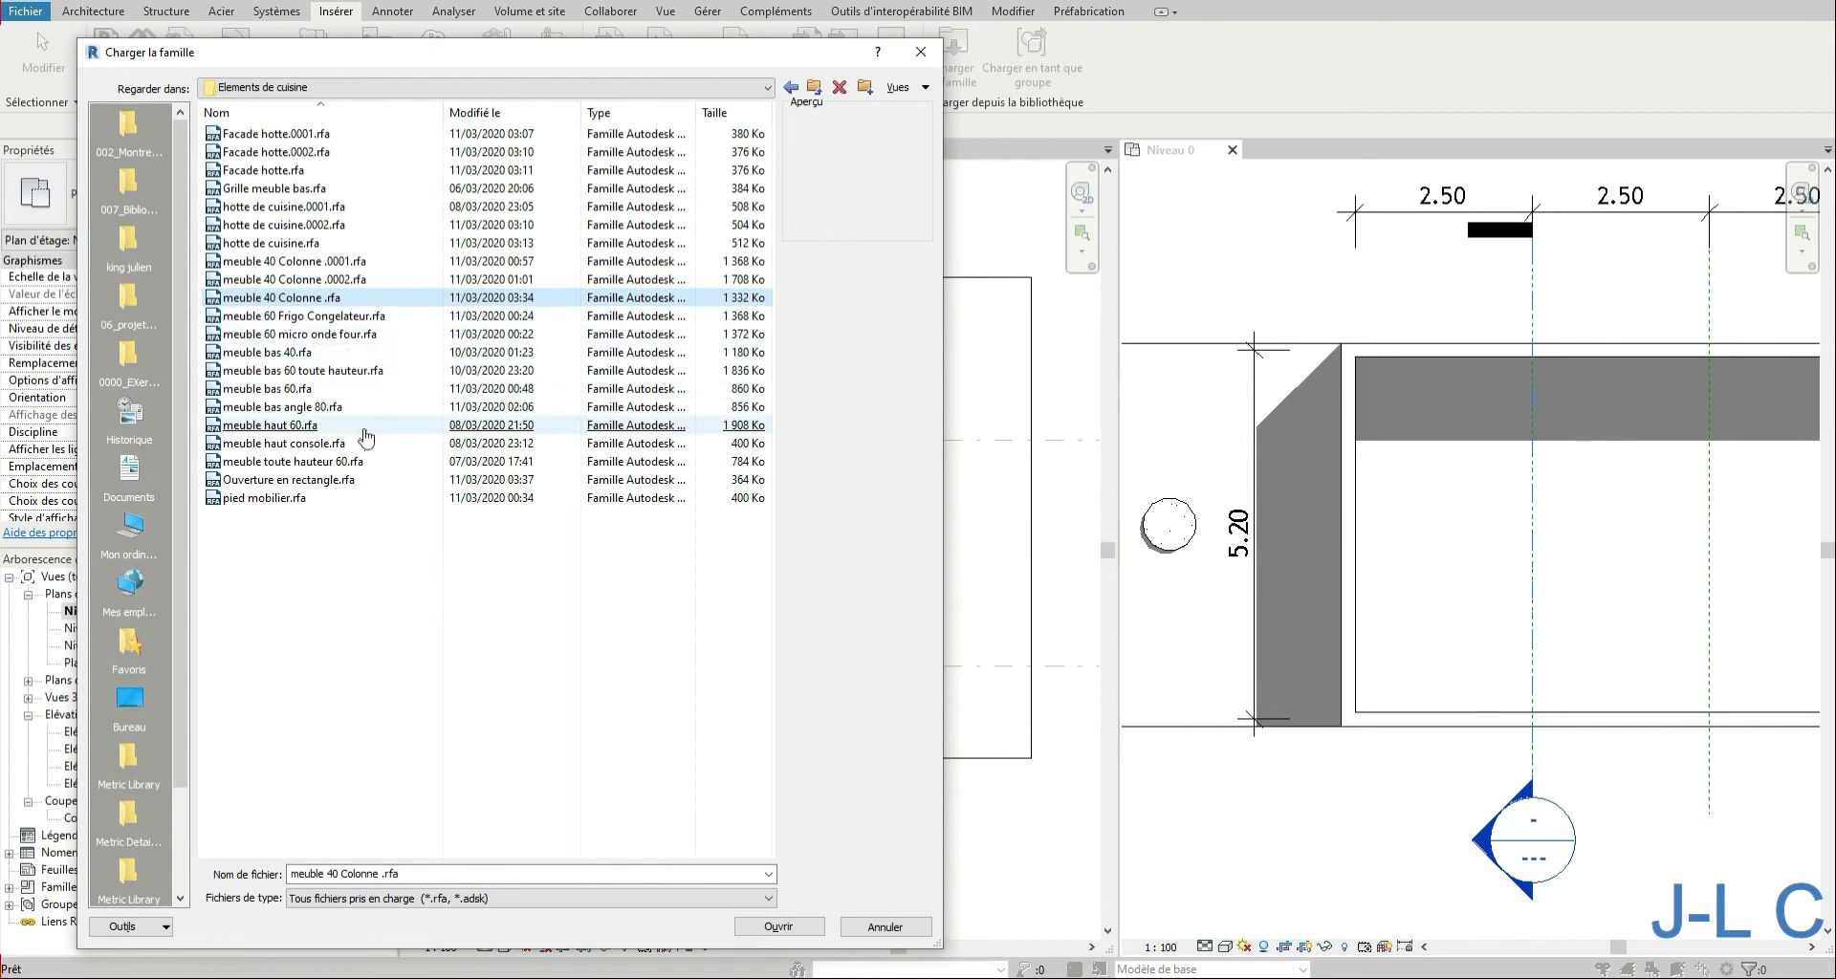
pyautogui.click(356, 442)
pyautogui.doubleClick(274, 390)
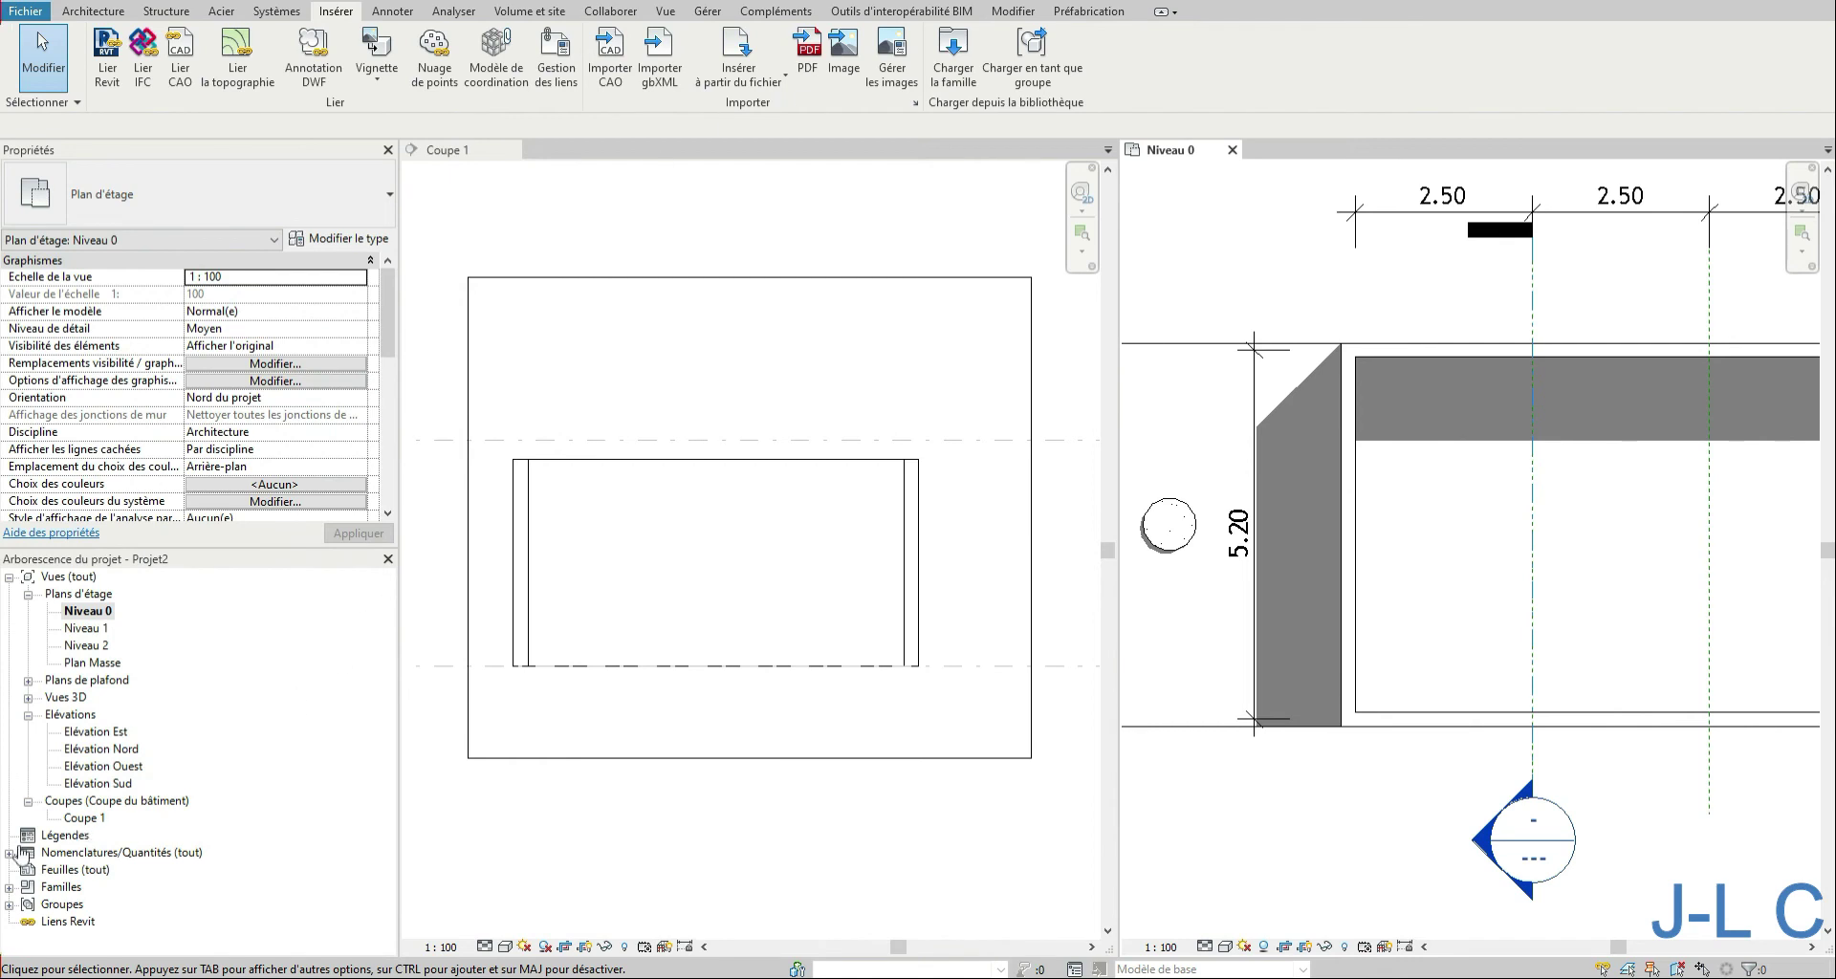
# Step: Place a meuble bas 60 cabinet of Type 80 in the plan against the inner face of the wall beside the columns
pyautogui.doubleClick(27, 890)
pyautogui.click(29, 819)
pyautogui.click(47, 837)
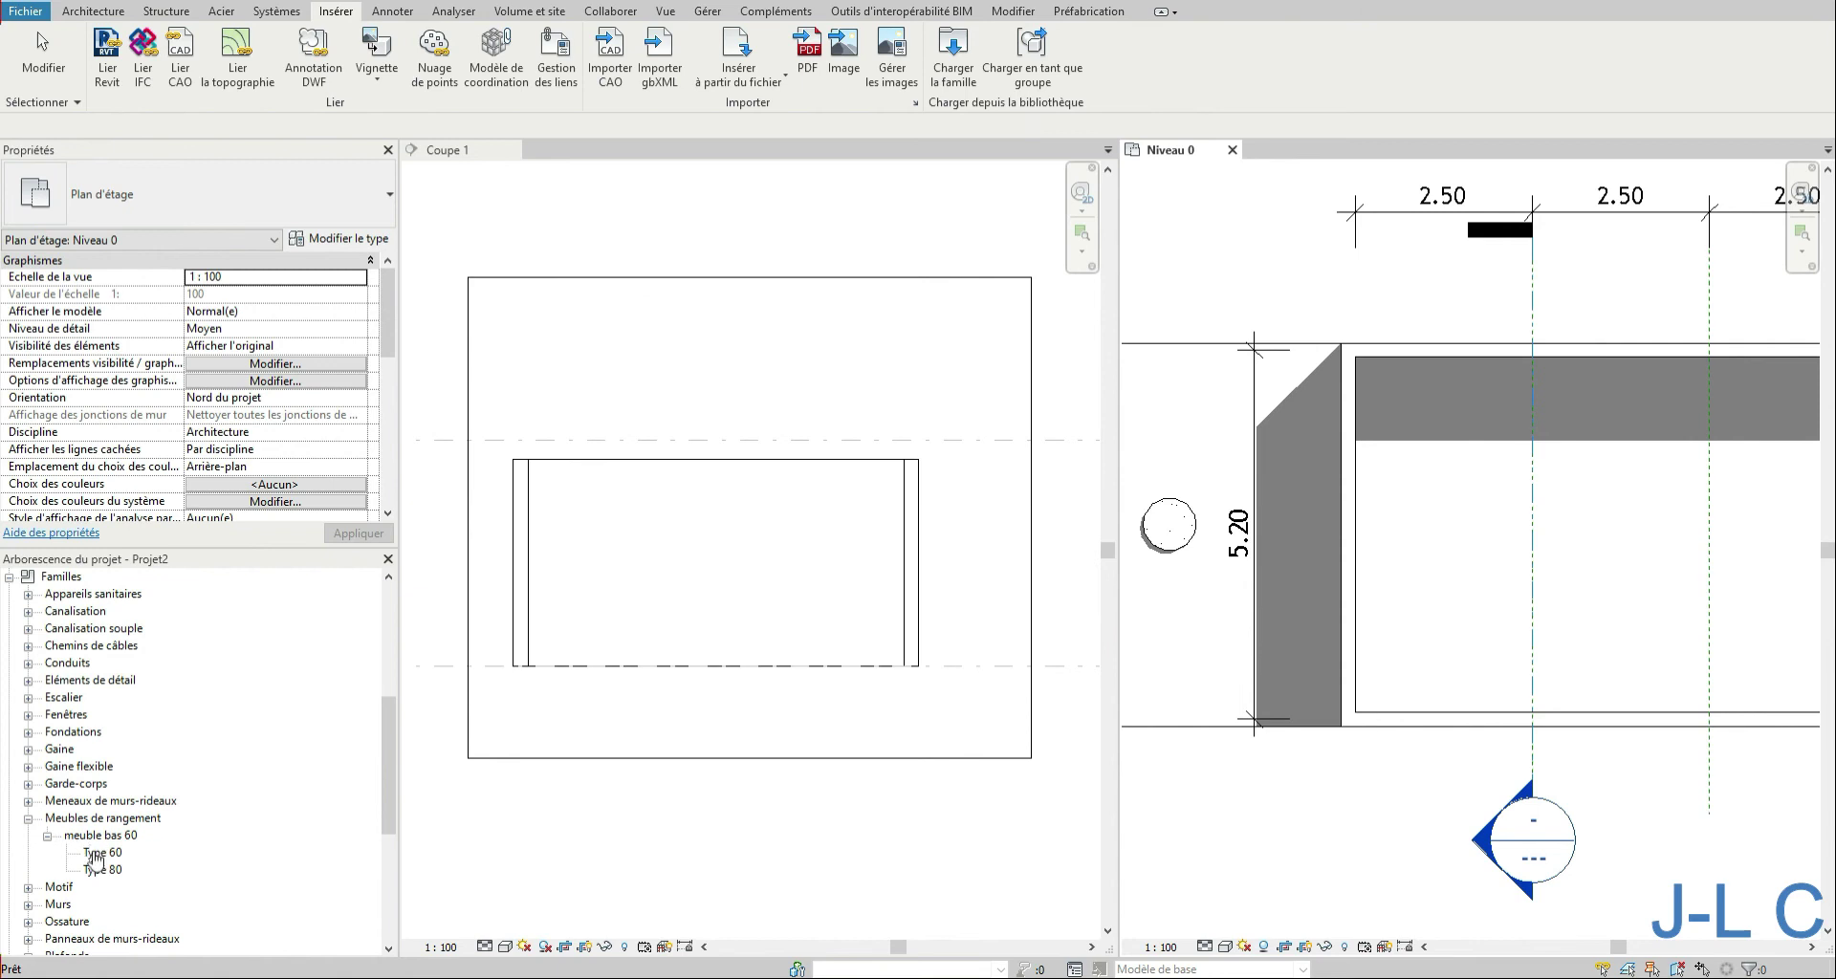
pyautogui.click(103, 872)
pyautogui.moveTo(114, 878); pyautogui.dragTo(1382, 598)
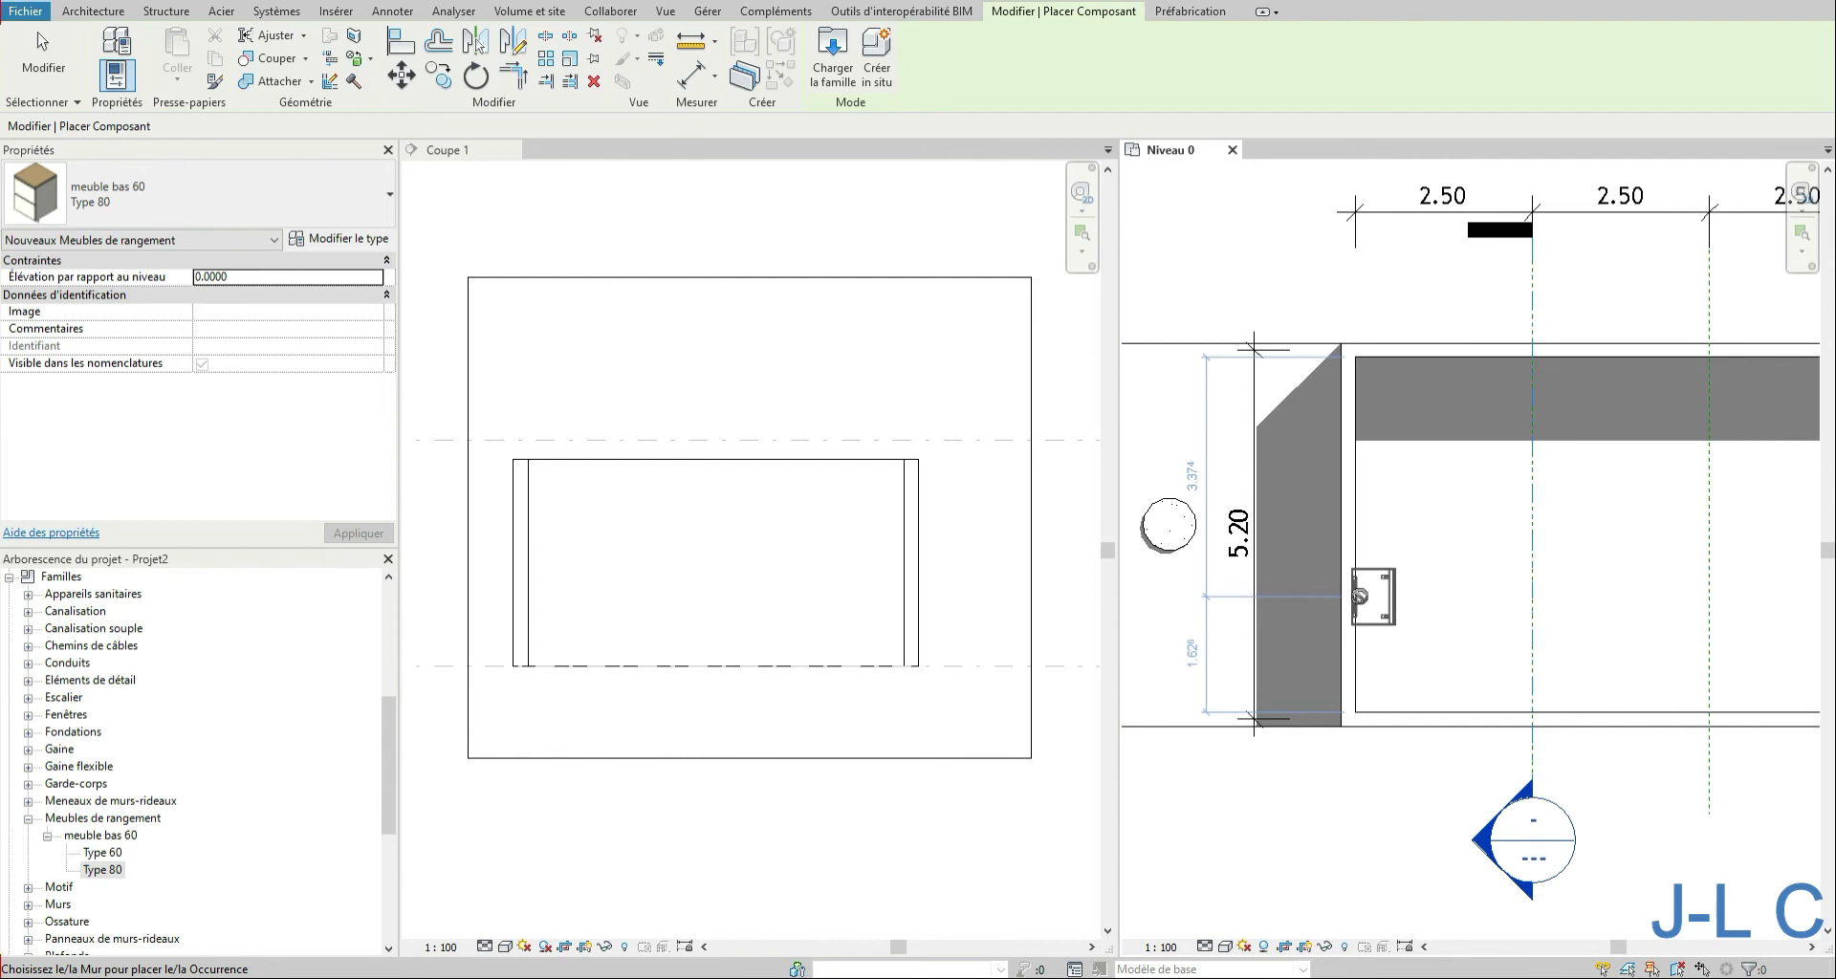
pyautogui.click(1360, 596)
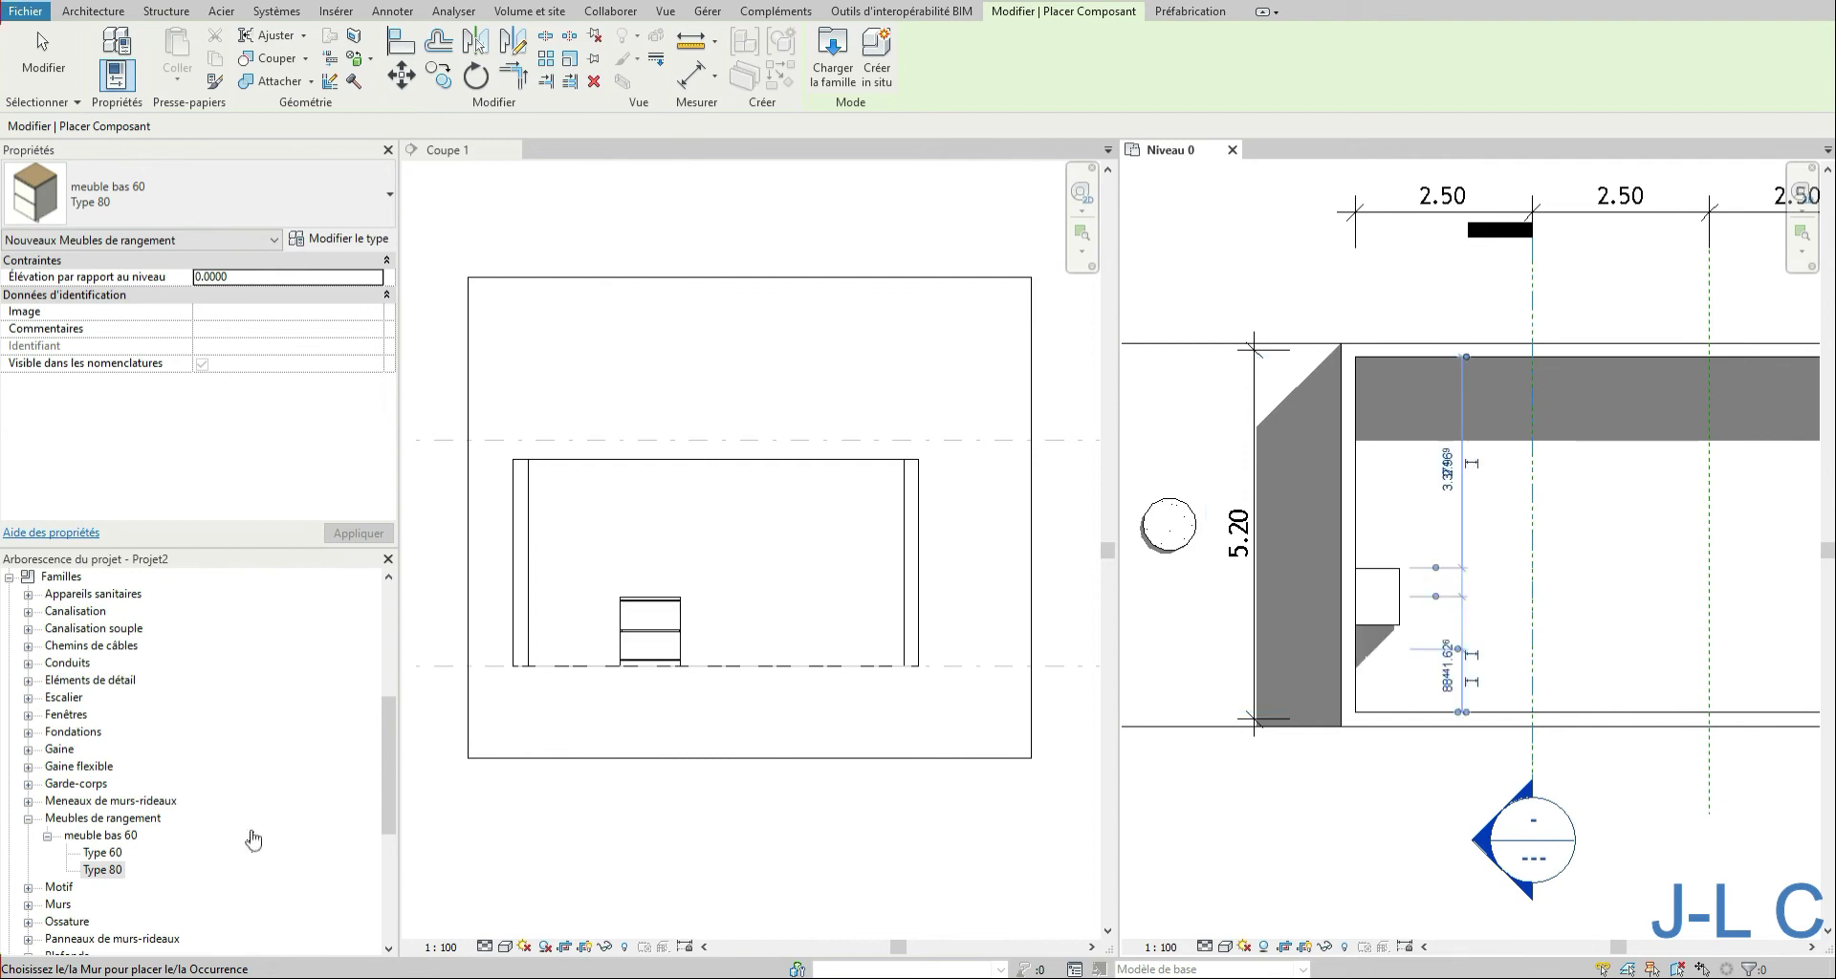
# Step: Place a meuble bas 60 cabinet of Type 60 on the same wall, just above the Type 80 cabinet in the plan
pyautogui.click(100, 852)
pyautogui.moveTo(118, 854); pyautogui.dragTo(1495, 709)
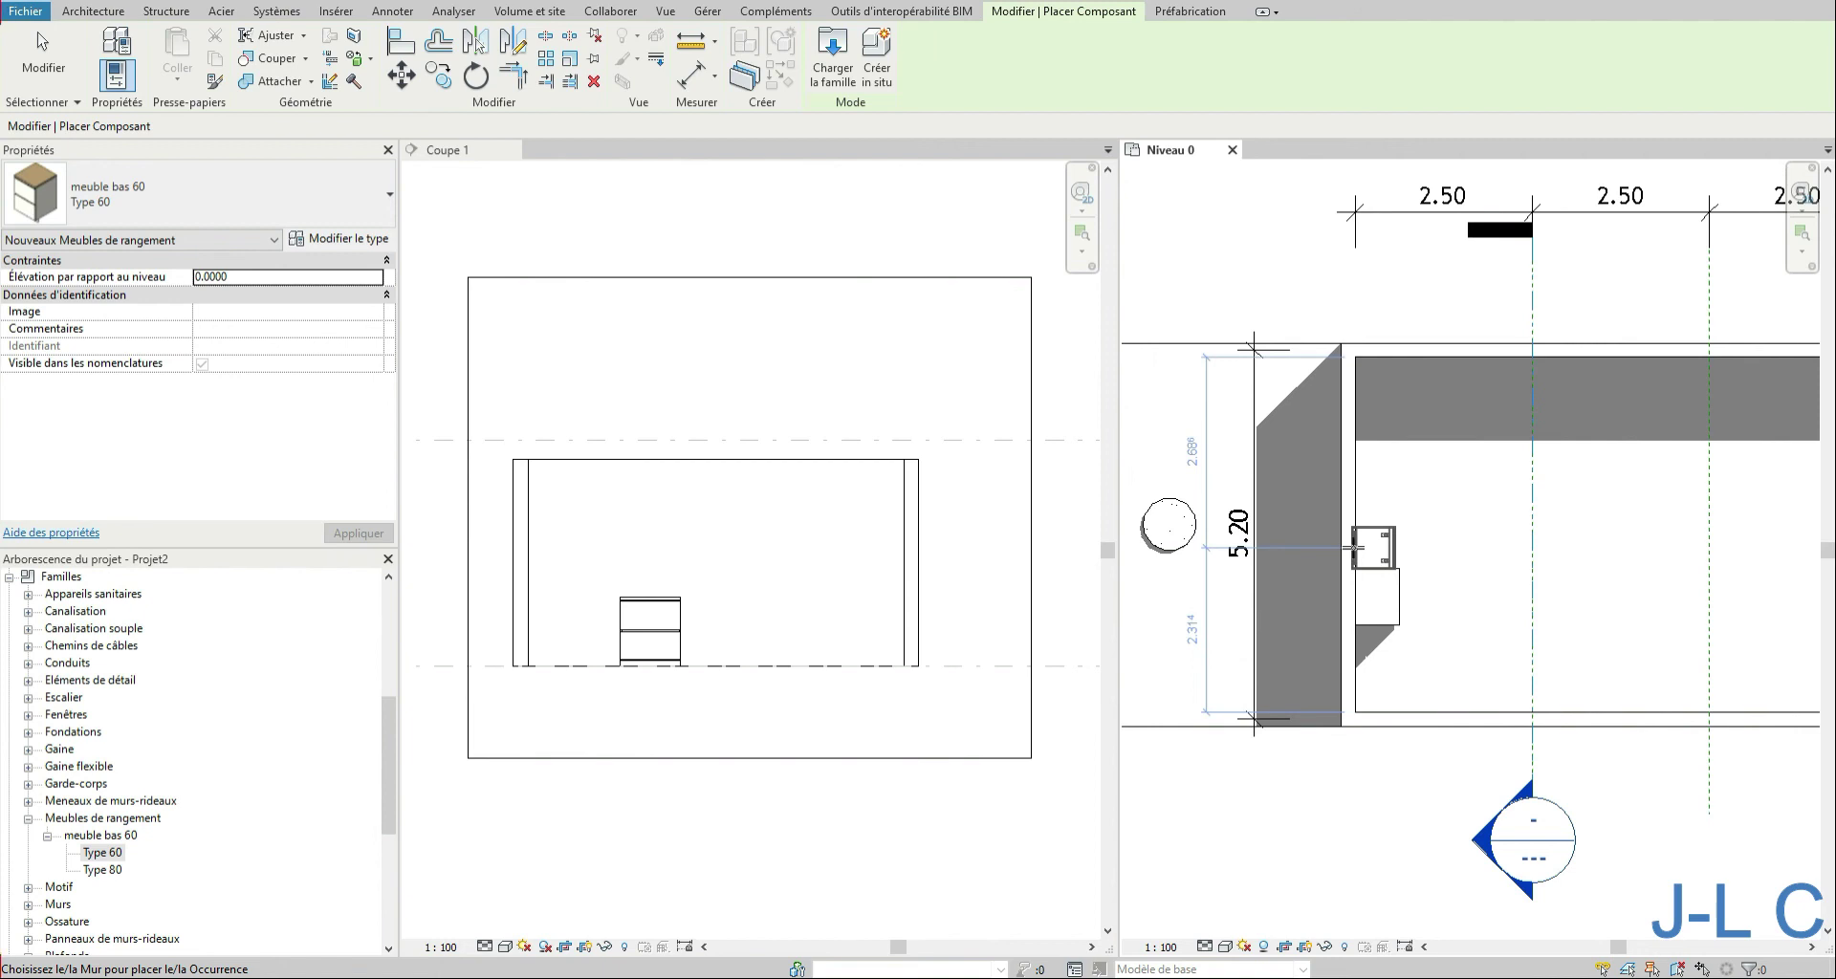
pyautogui.click(1353, 548)
pyautogui.press('Escape')
pyautogui.press('Escape')
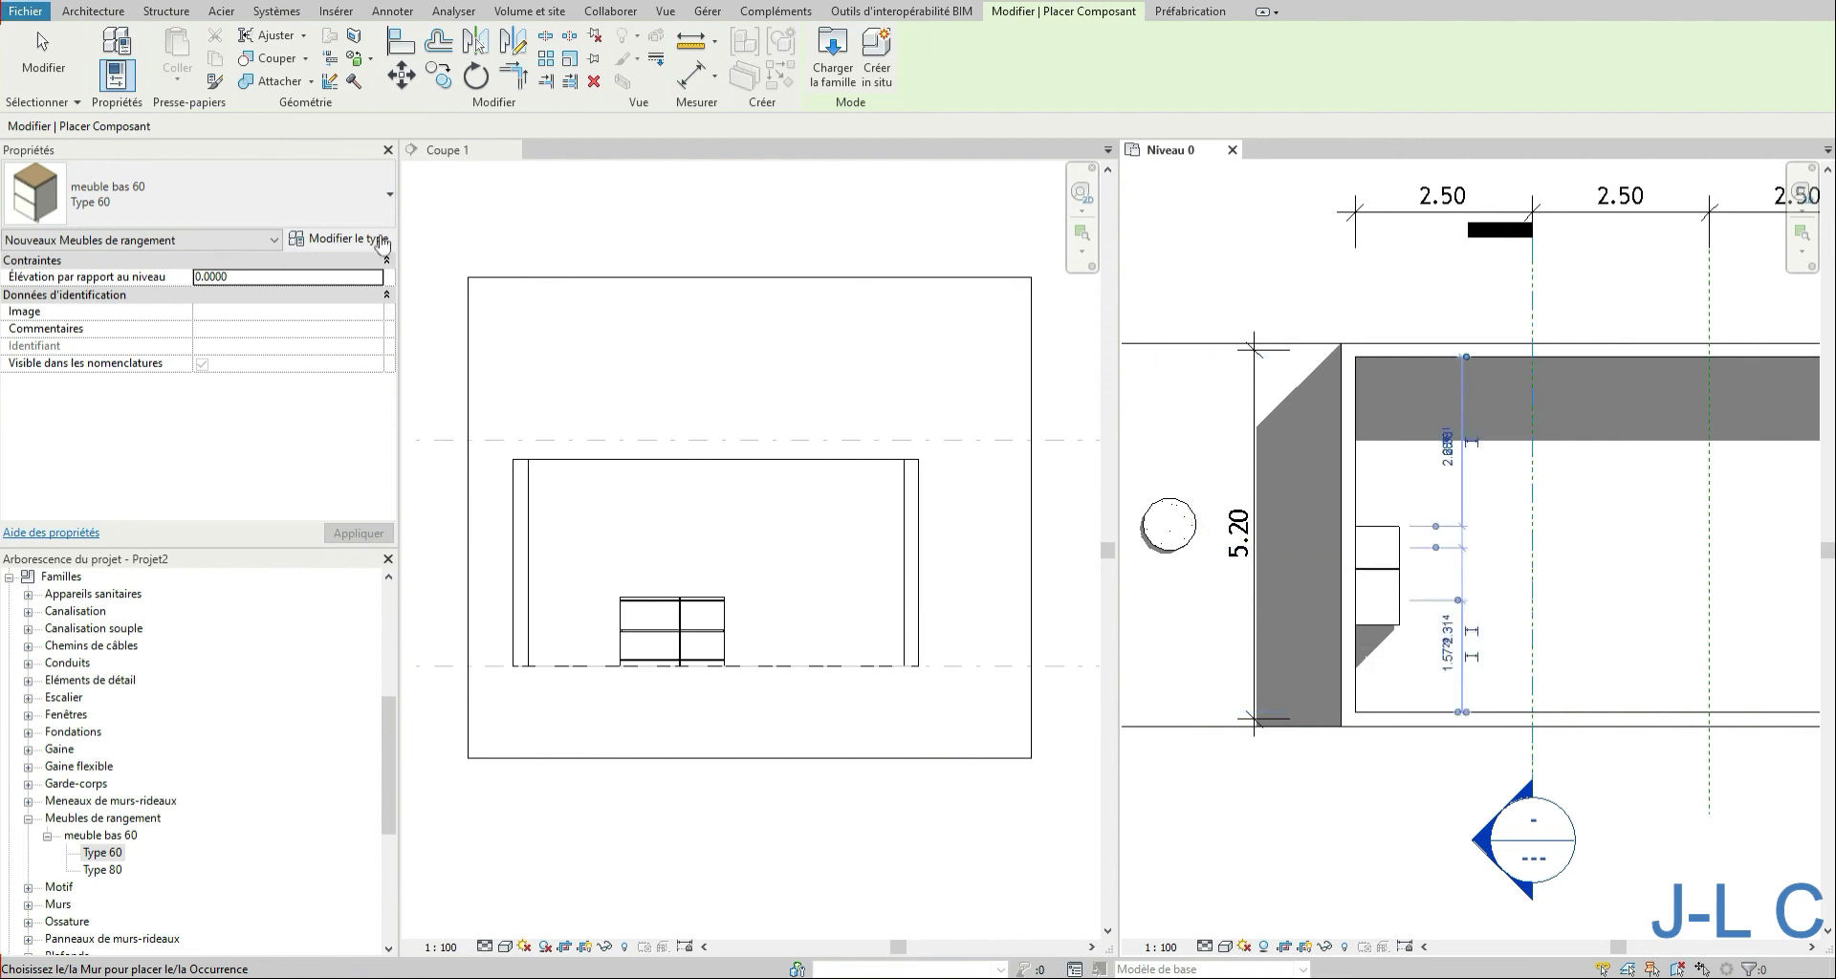
# Step: Move the Type 60 cabinet up along the wall in the plan, leaving a gap to the Type 80 cabinet
pyautogui.click(1382, 545)
pyautogui.scroll(2, 1393, 571)
pyautogui.scroll(3, 1392, 571)
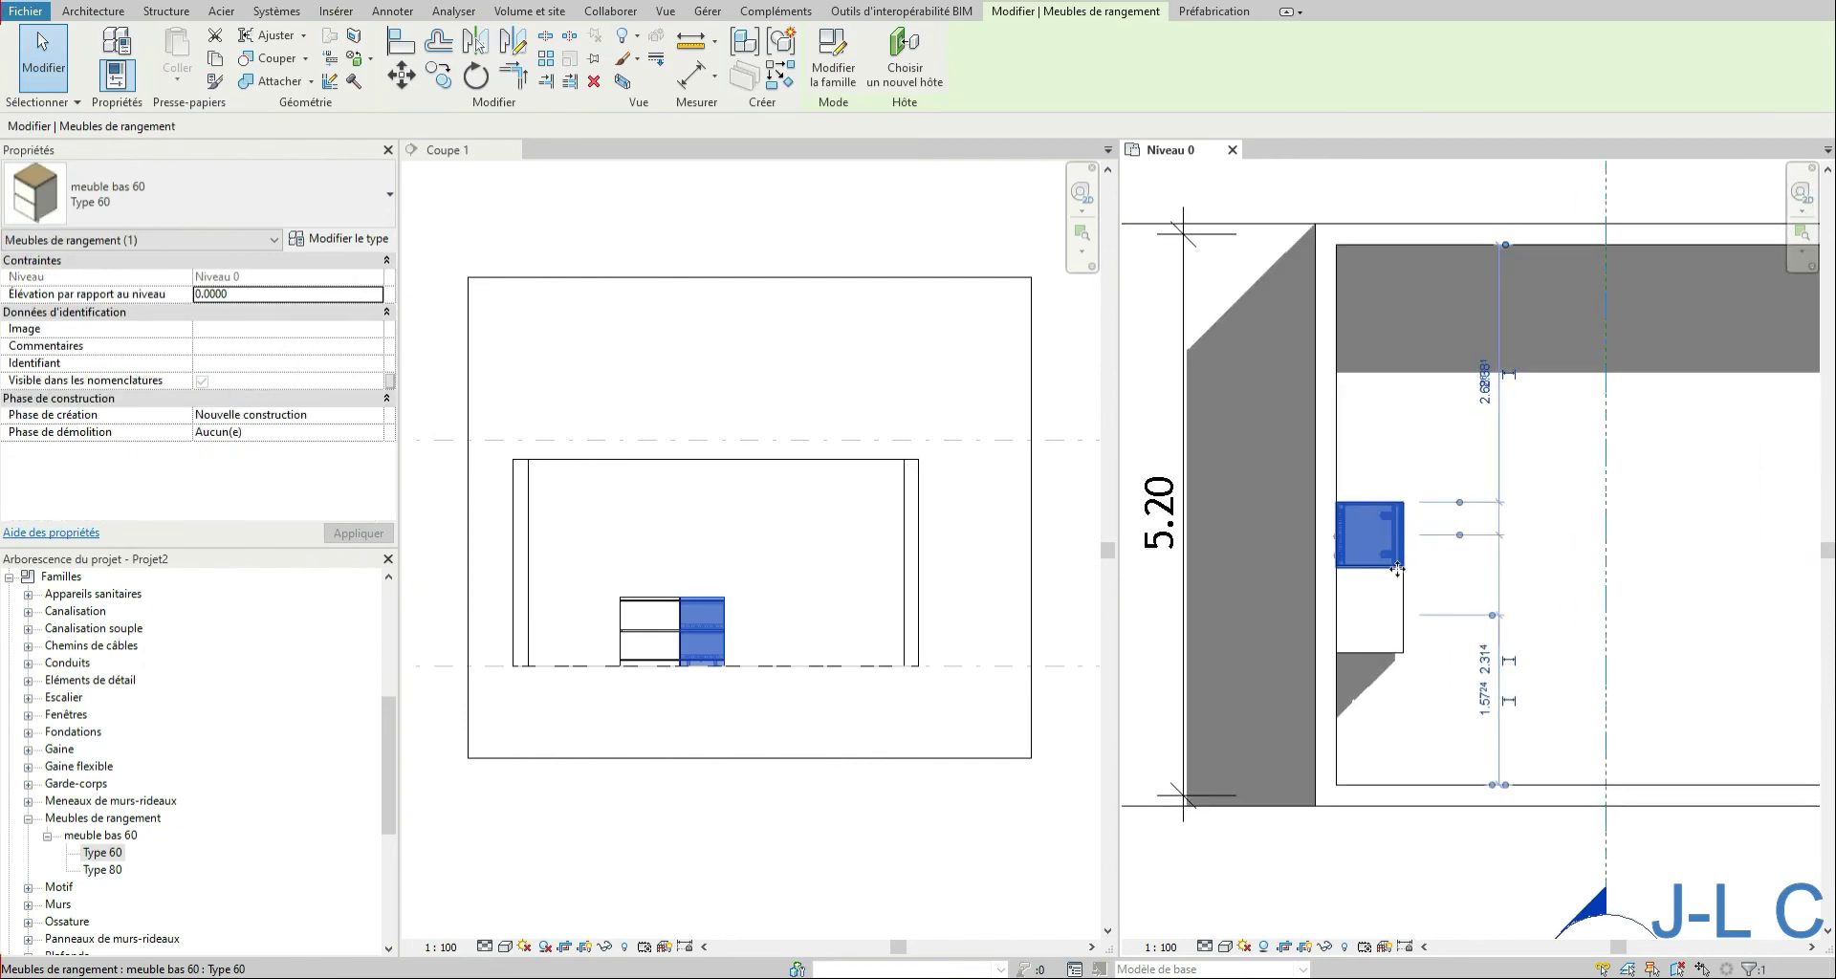
pyautogui.scroll(4, 1397, 569)
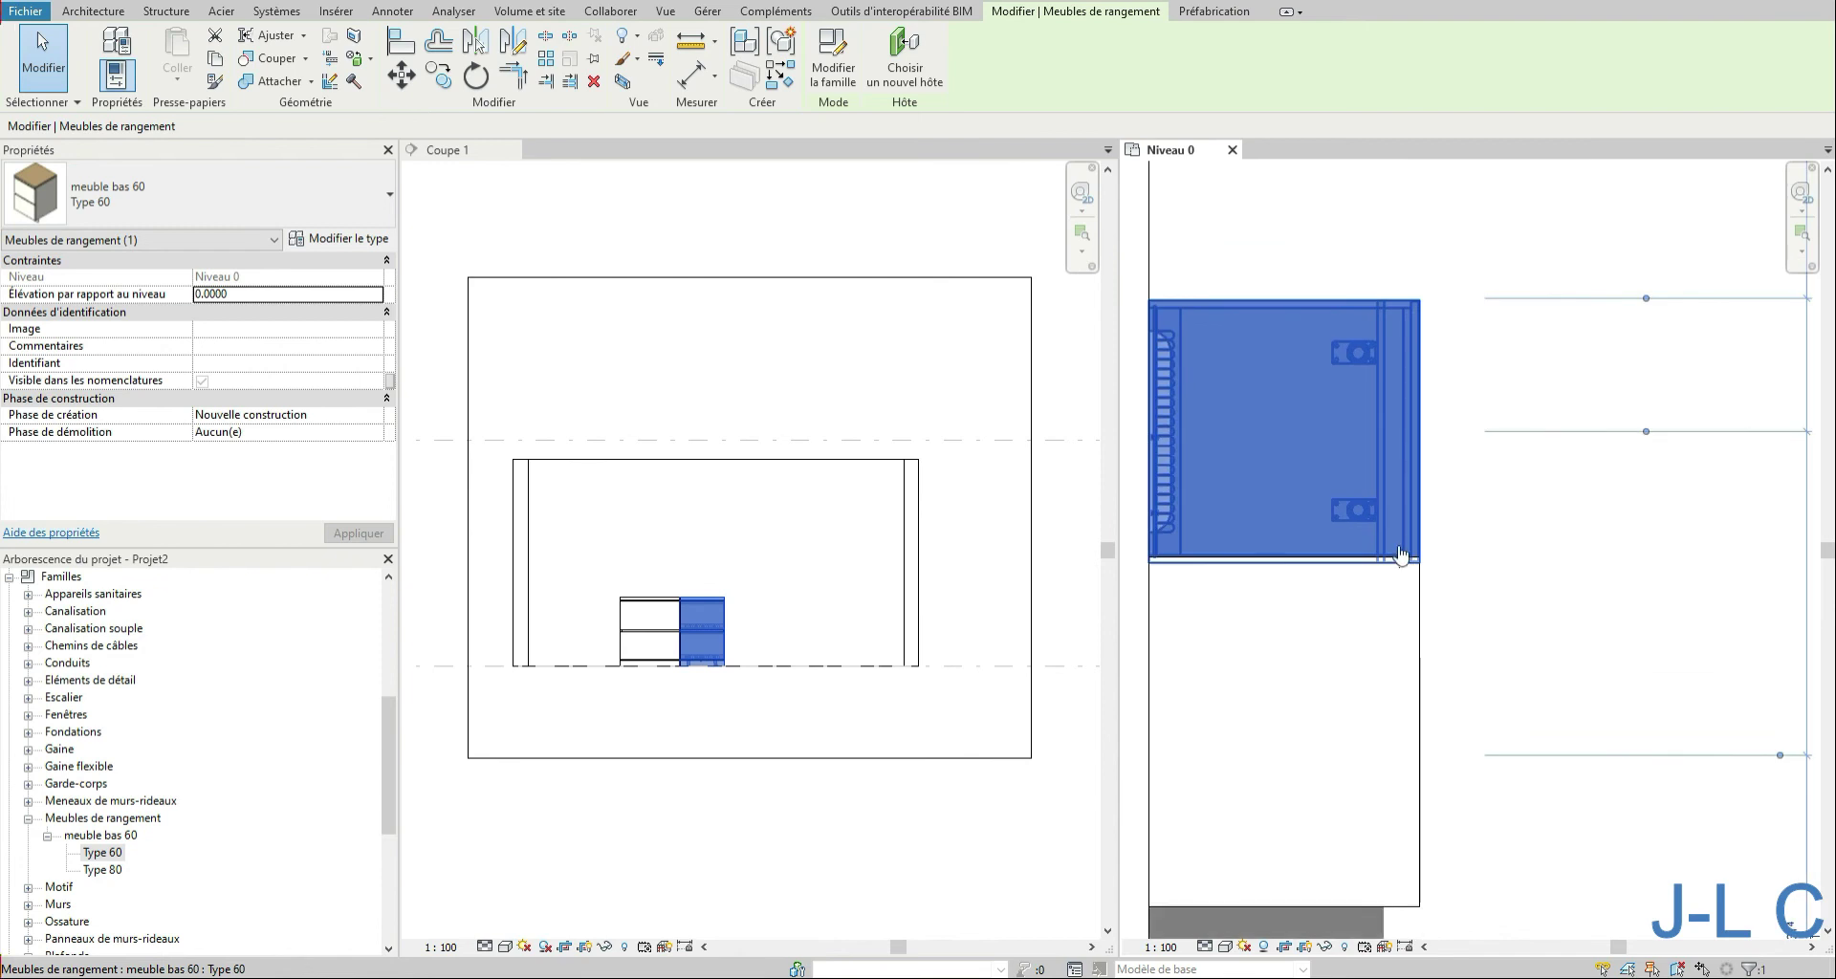
pyautogui.moveTo(1382, 499); pyautogui.dragTo(1340, 386)
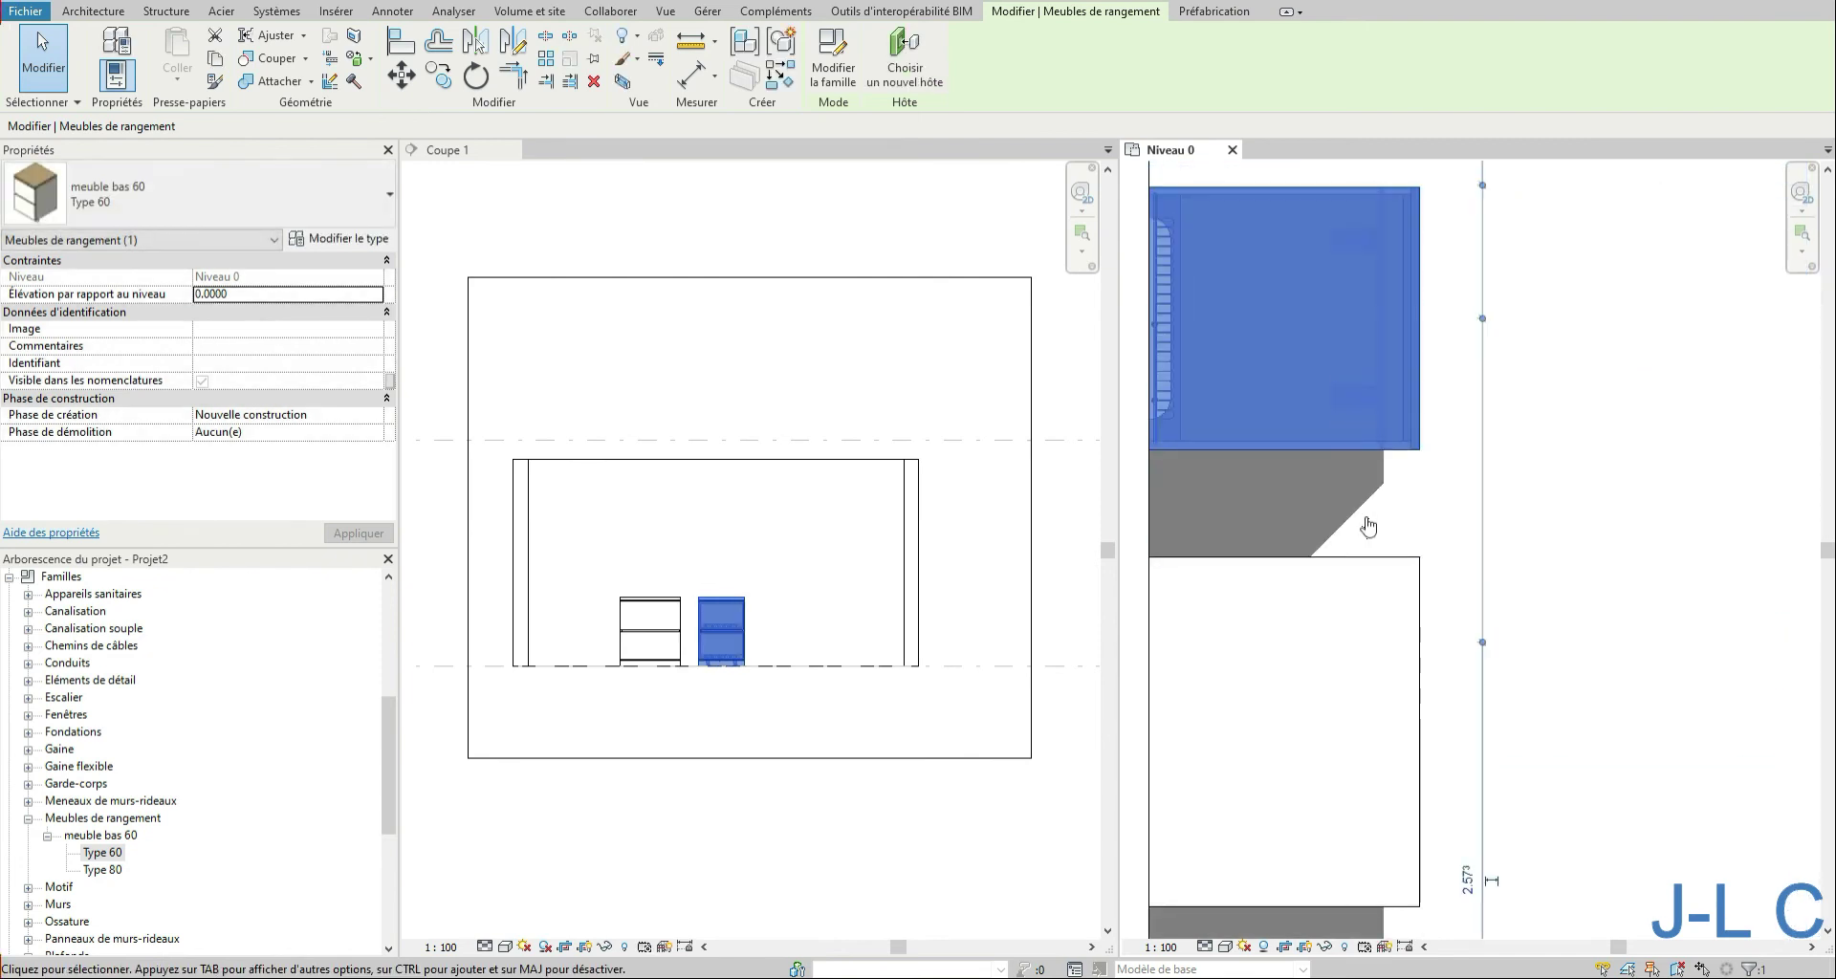
# Step: Align the lower edge of the Type 60 cabinet with the upper edge of the Type 80 cabinet using the Align tool
pyautogui.click(401, 40)
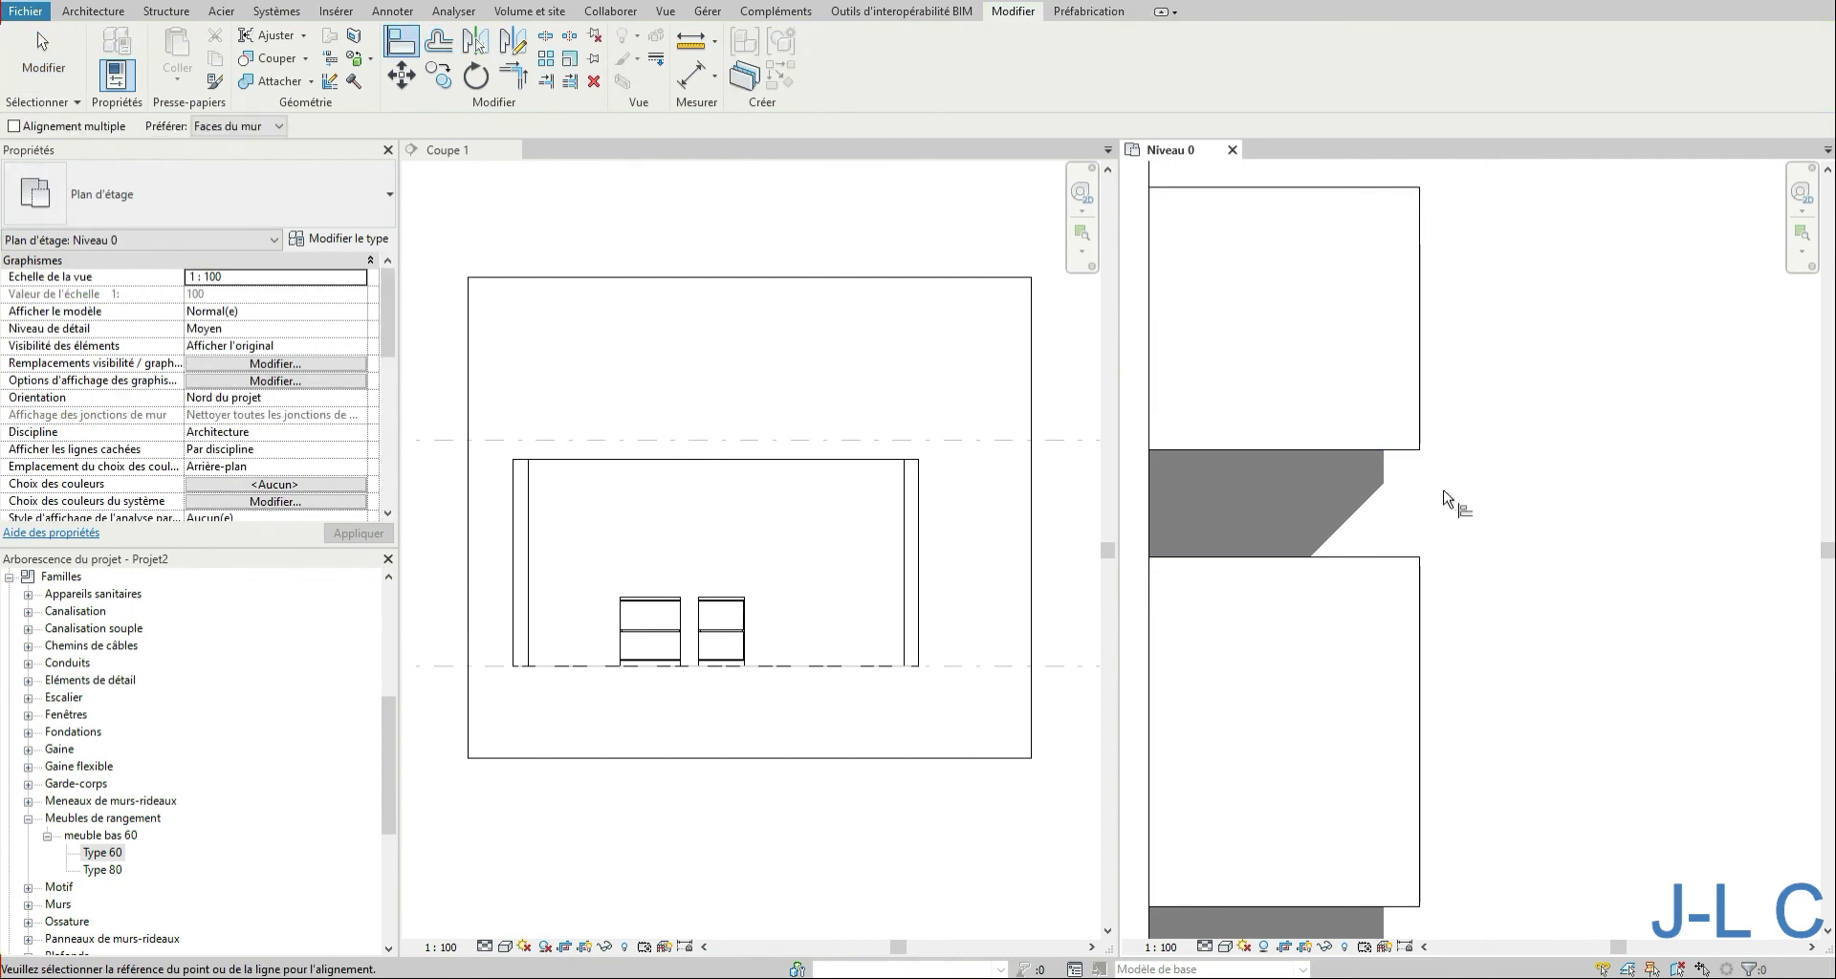
pyautogui.click(1382, 558)
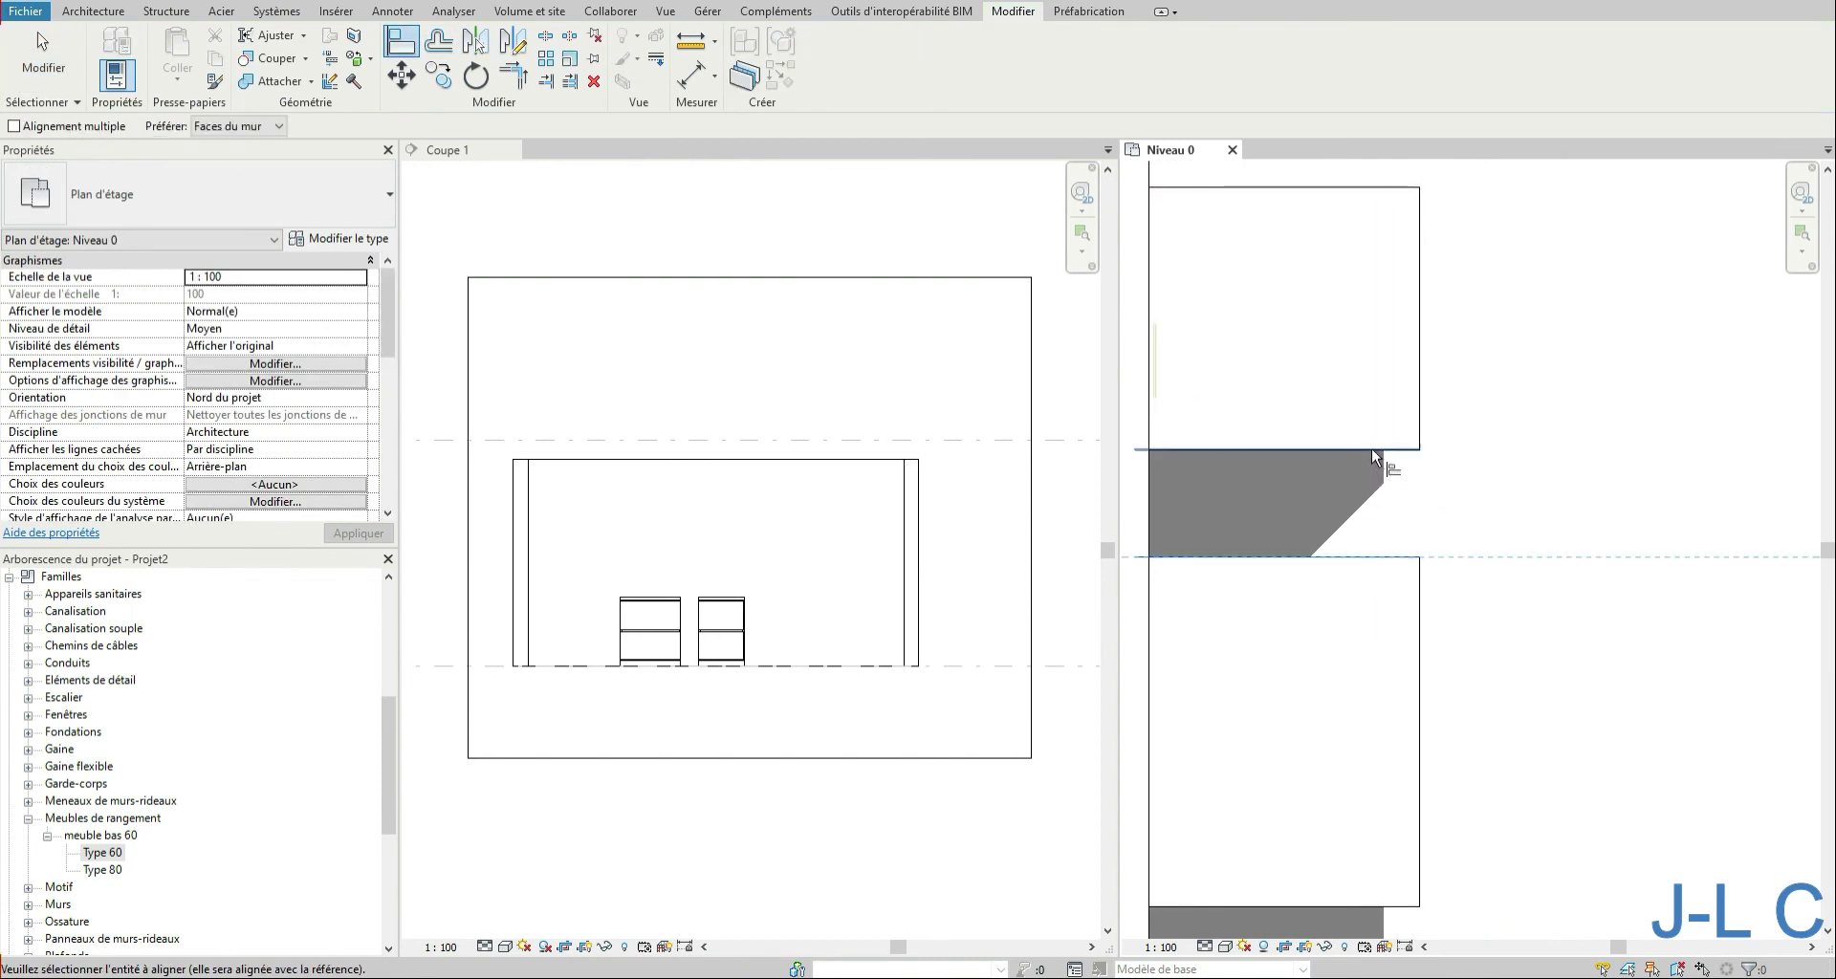
pyautogui.click(1374, 457)
pyautogui.scroll(-3, 1386, 617)
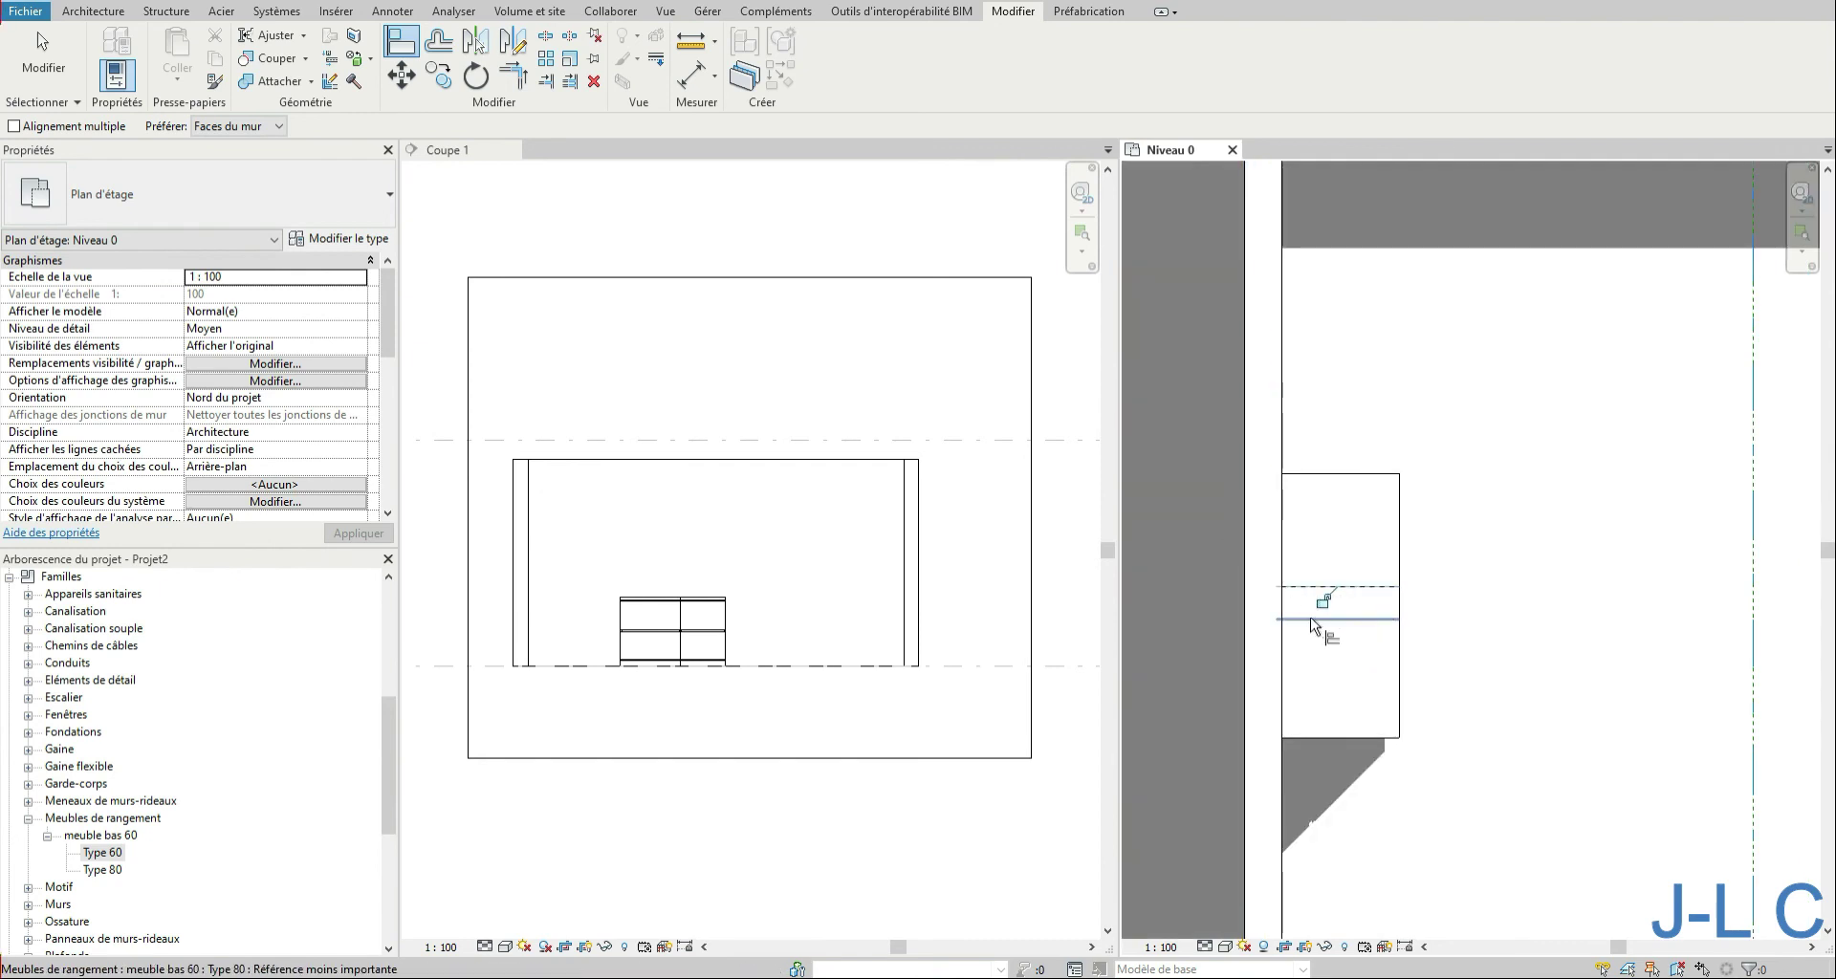
pyautogui.scroll(-2, 1310, 622)
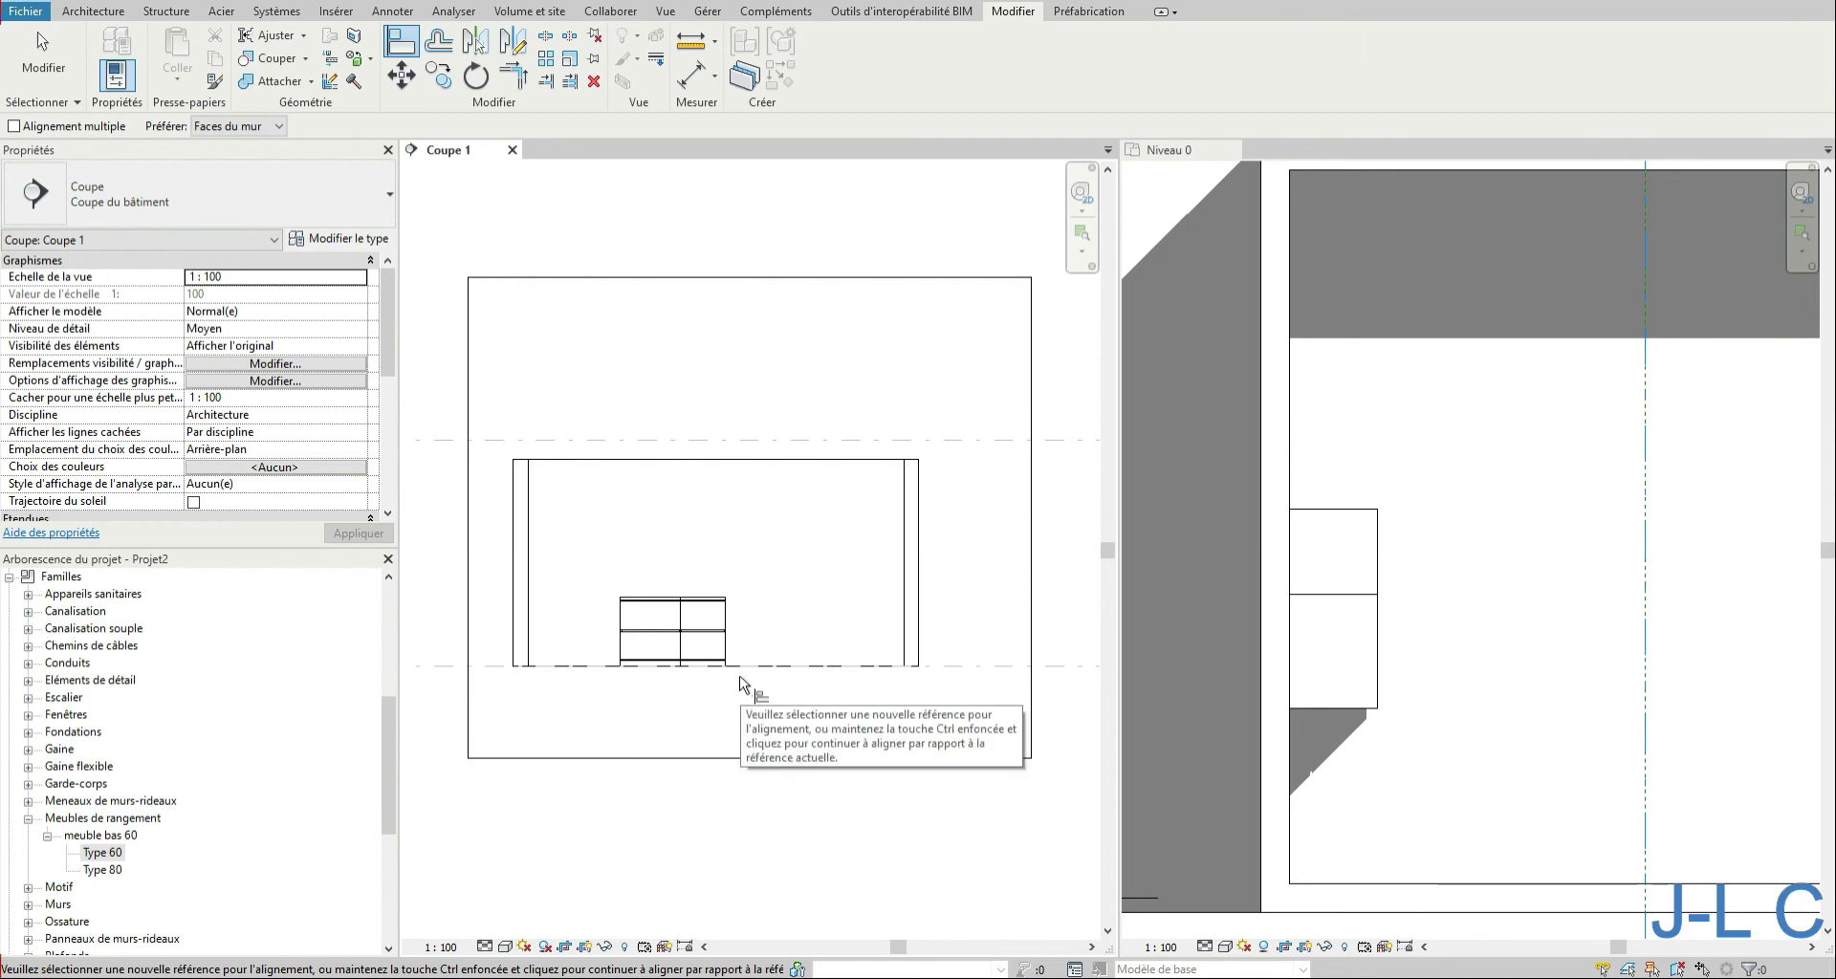
pyautogui.scroll(-2, 1394, 604)
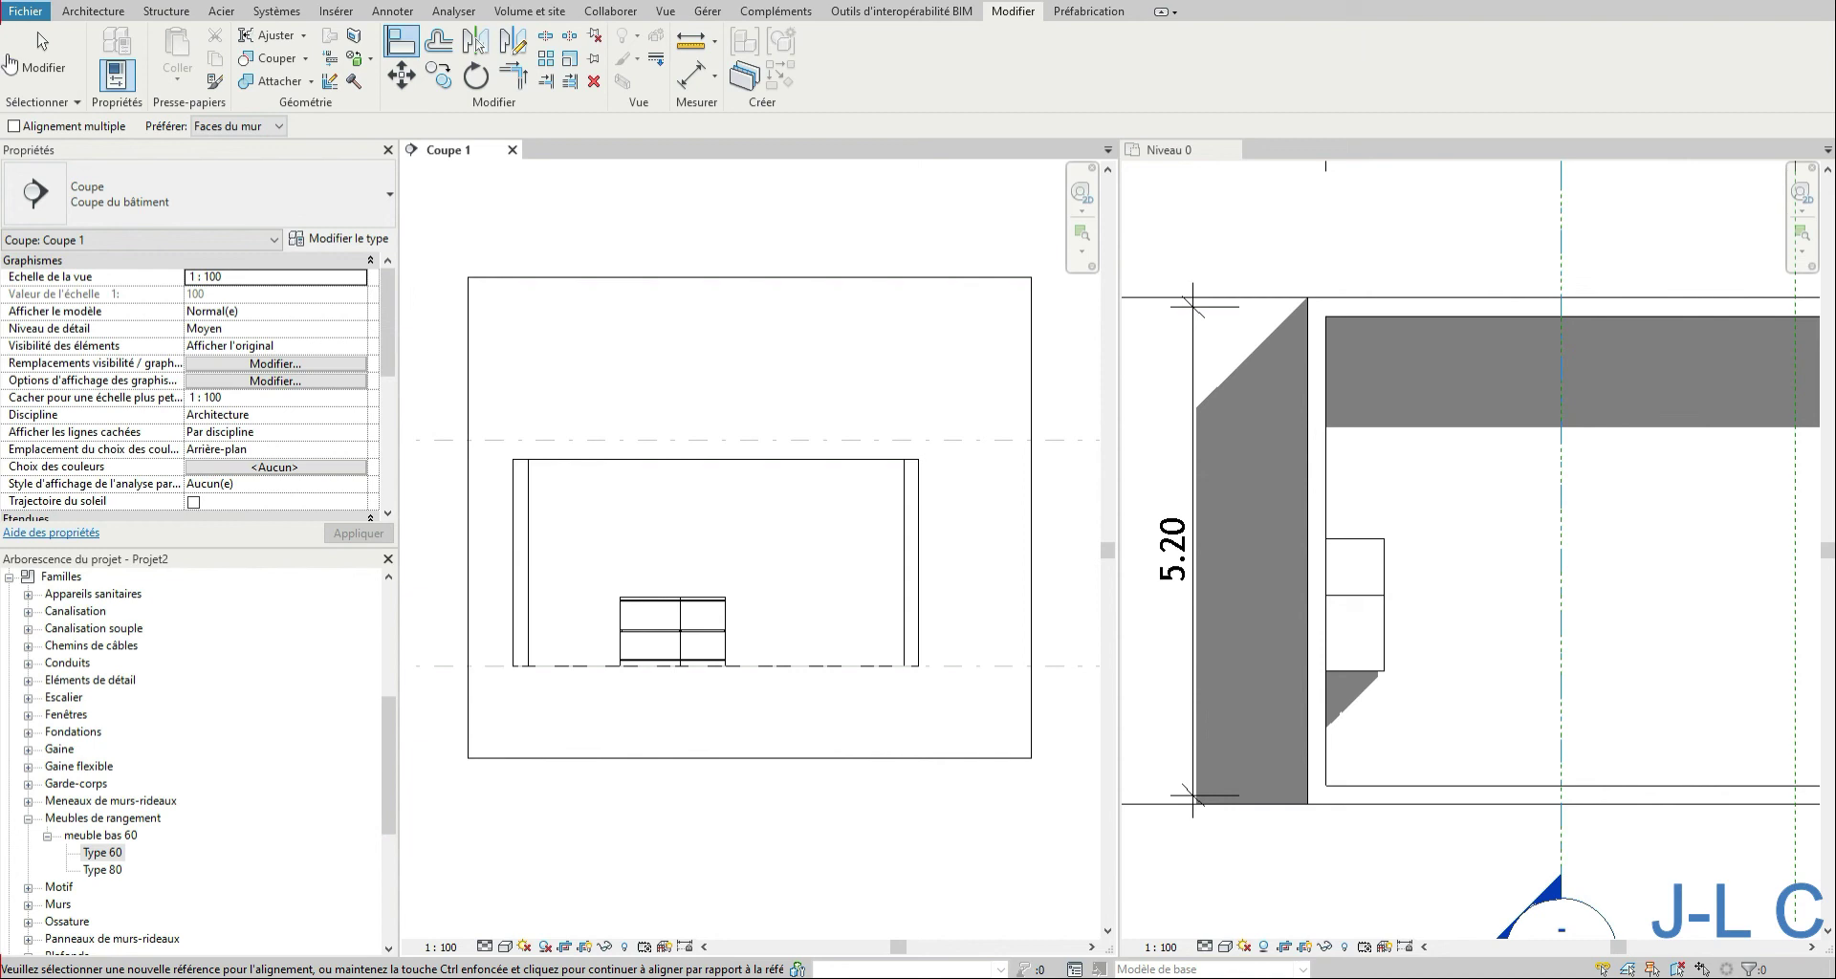
pyautogui.click(42, 59)
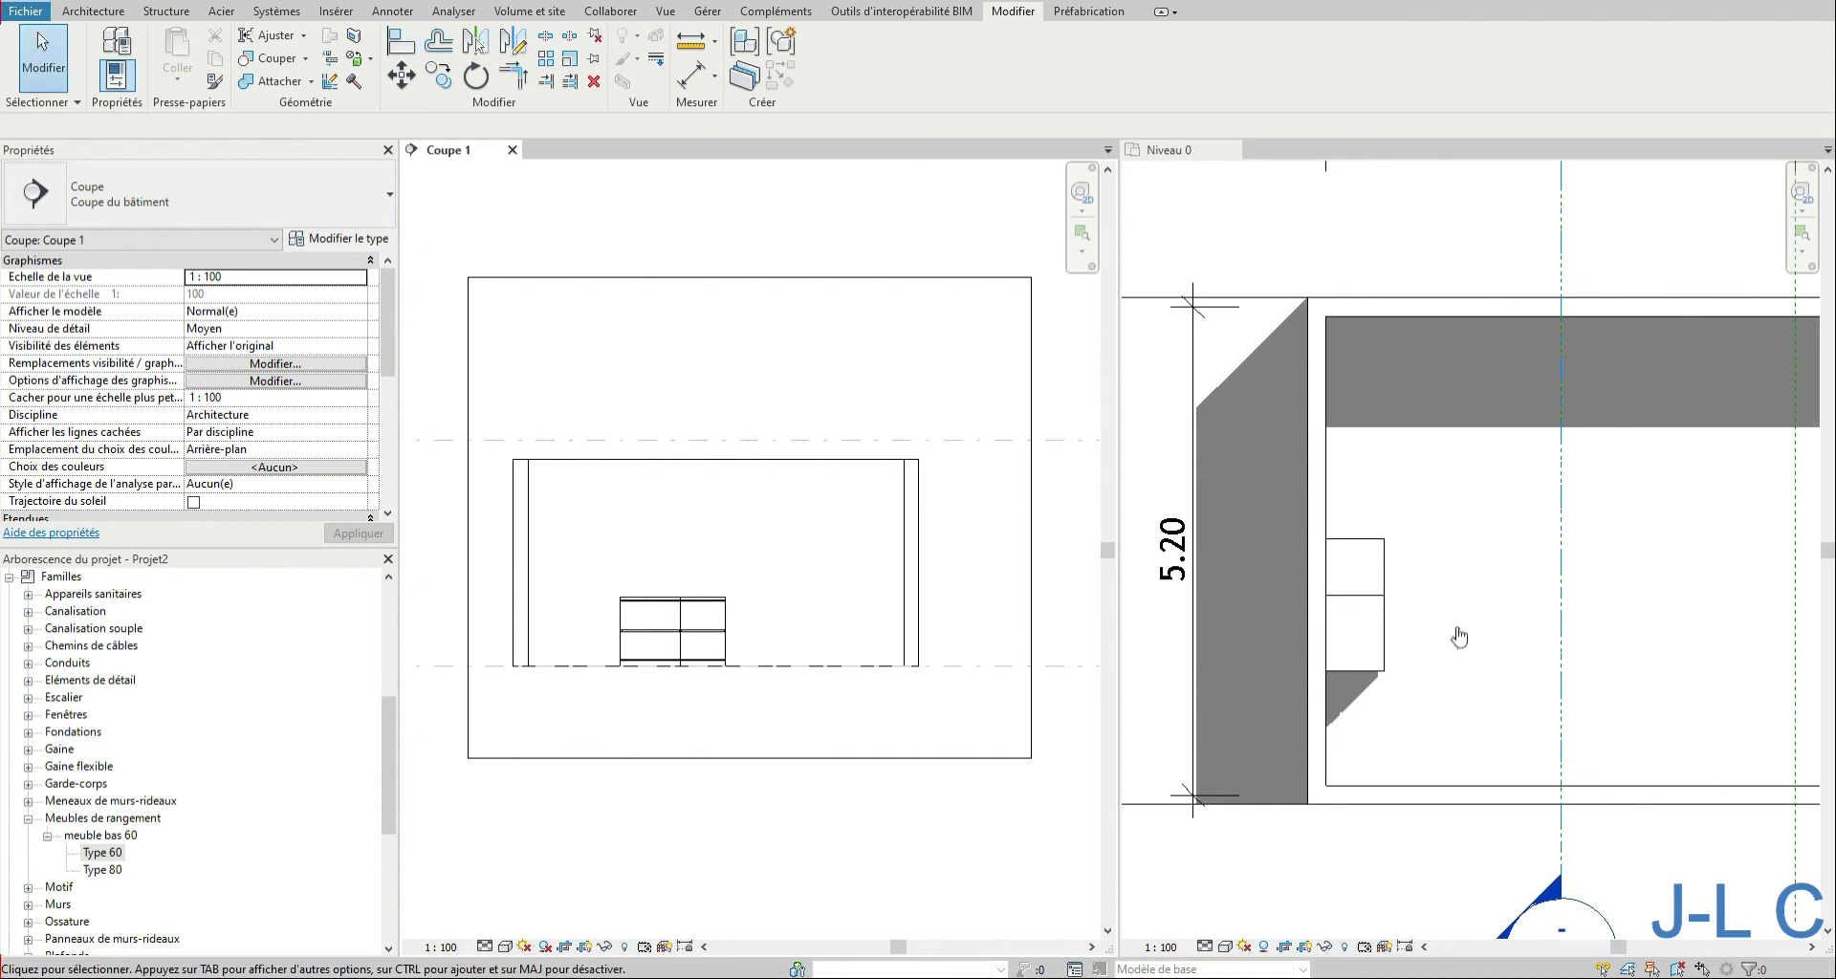
# Step: Extend the section's view depth in the plan, first to cut through the nearer column and finally to reach beyond both columns
pyautogui.scroll(-1, 1458, 637)
pyautogui.click(1548, 856)
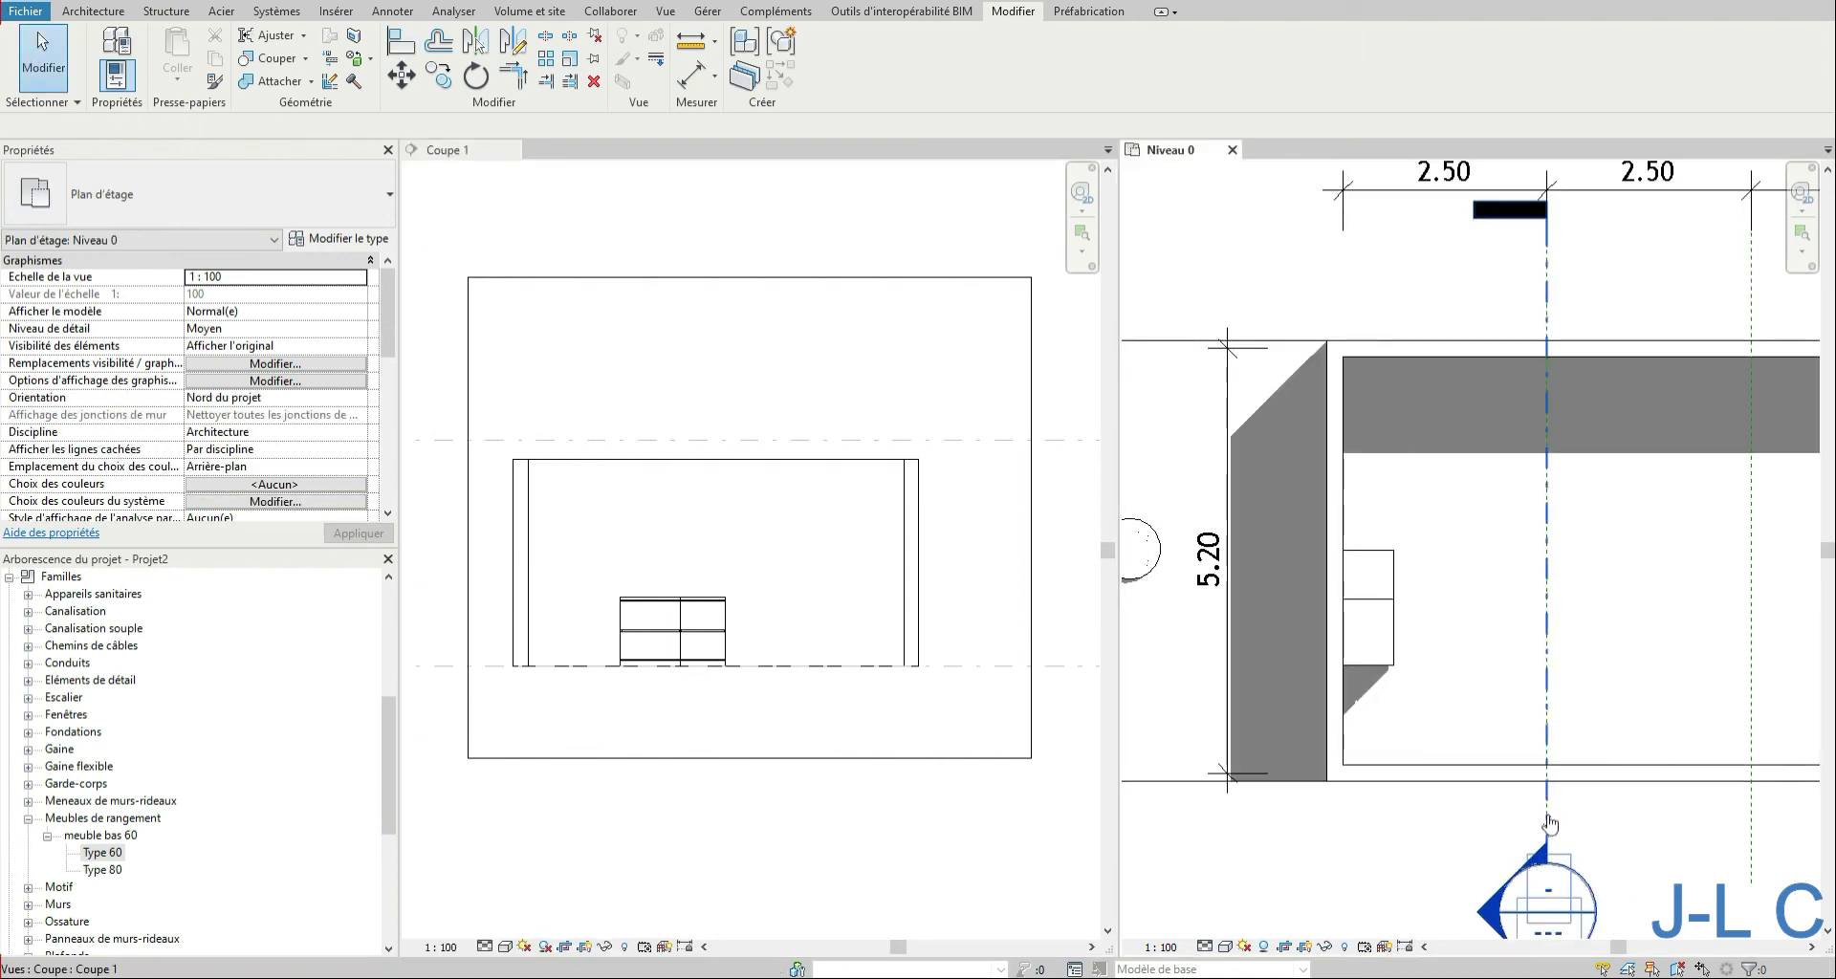
pyautogui.click(1547, 856)
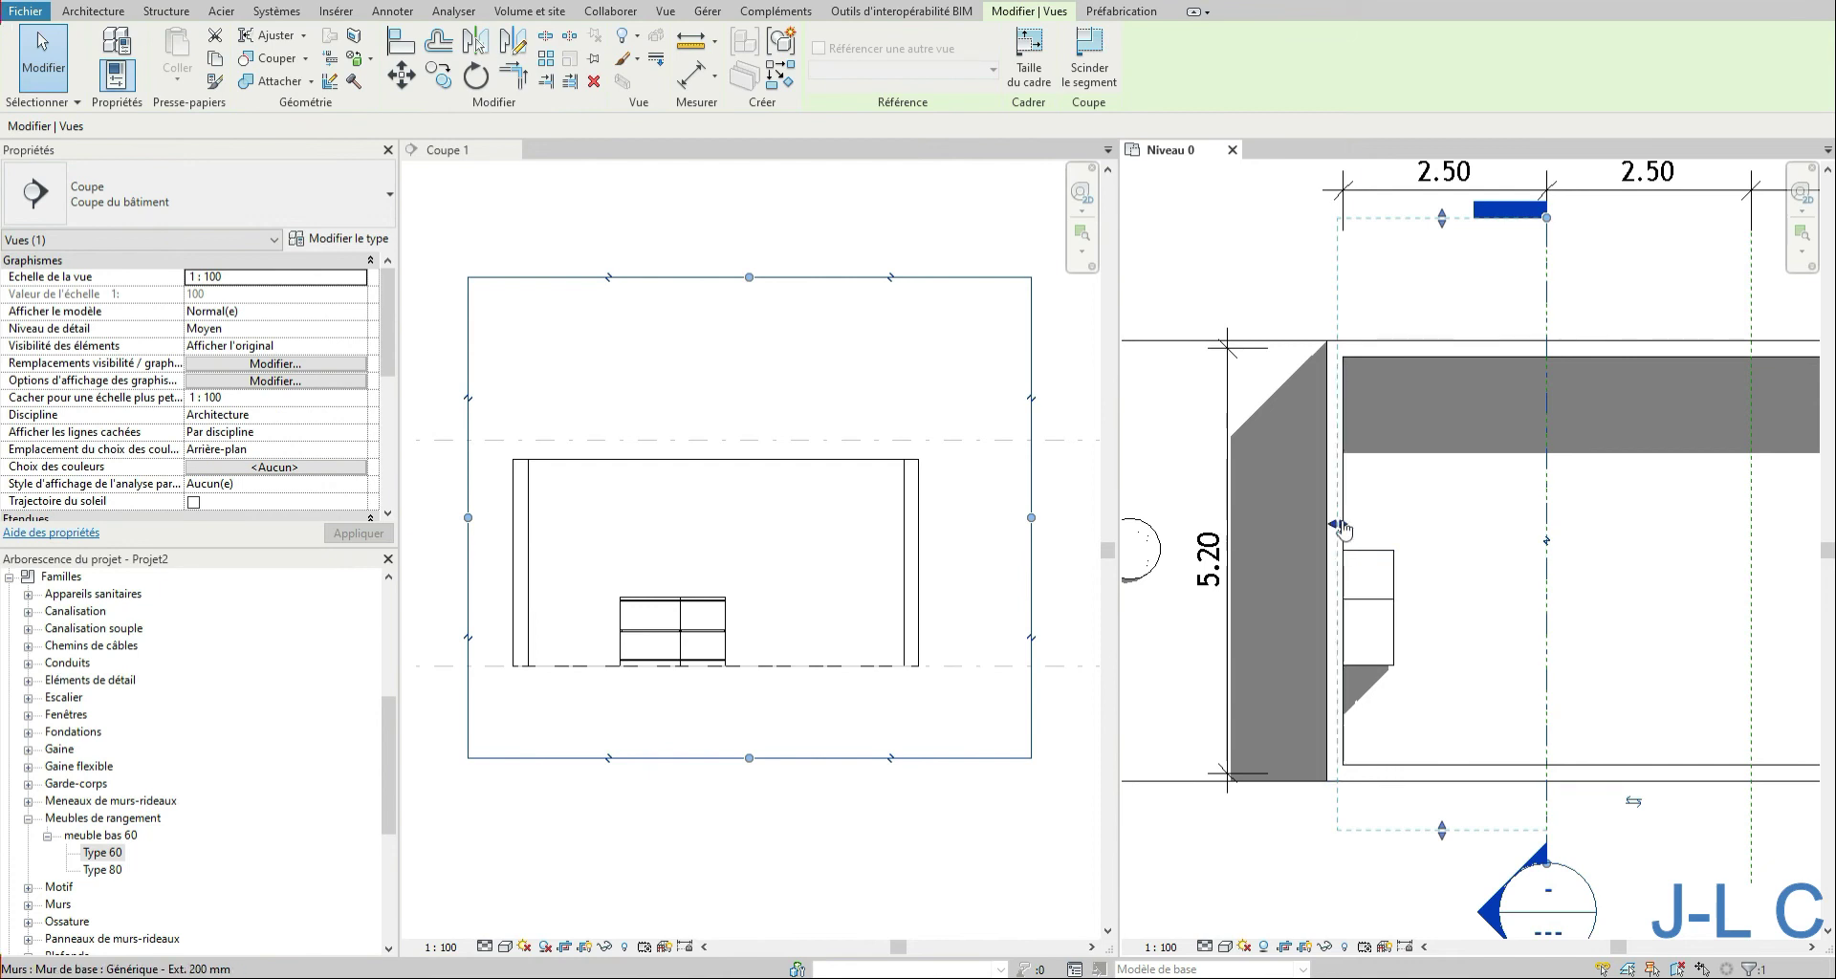
pyautogui.moveTo(1337, 524); pyautogui.dragTo(1147, 507)
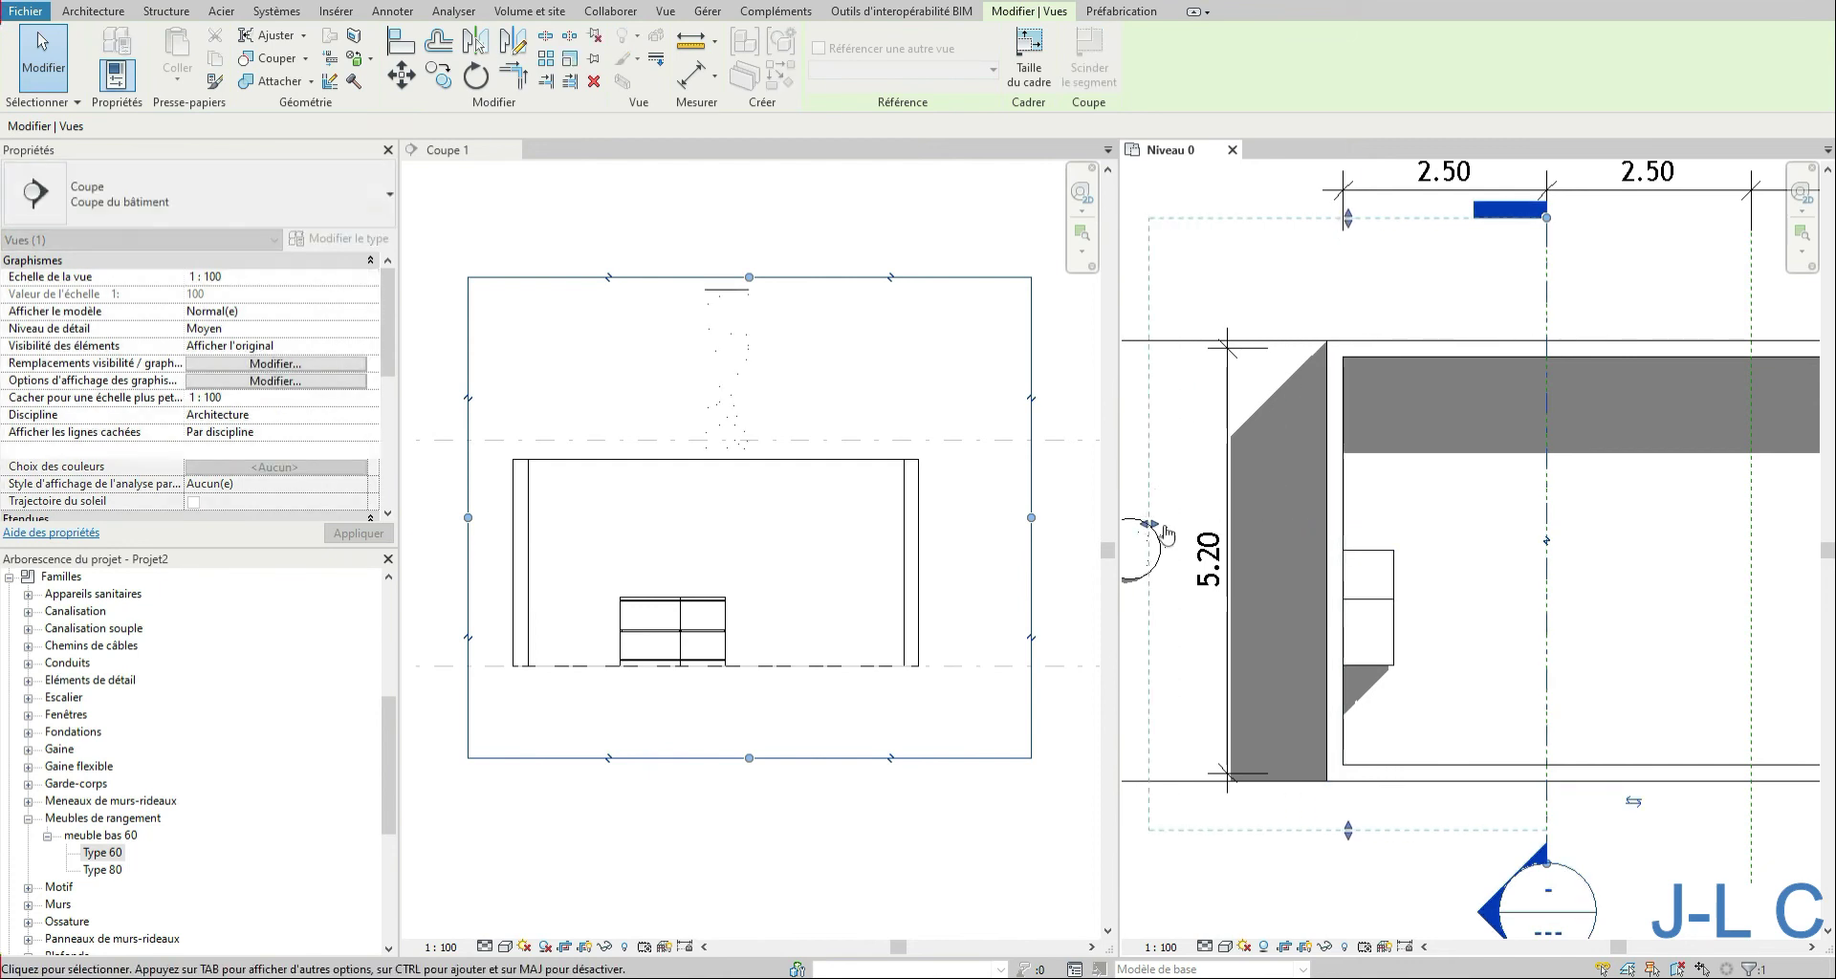
pyautogui.scroll(-1, 1527, 655)
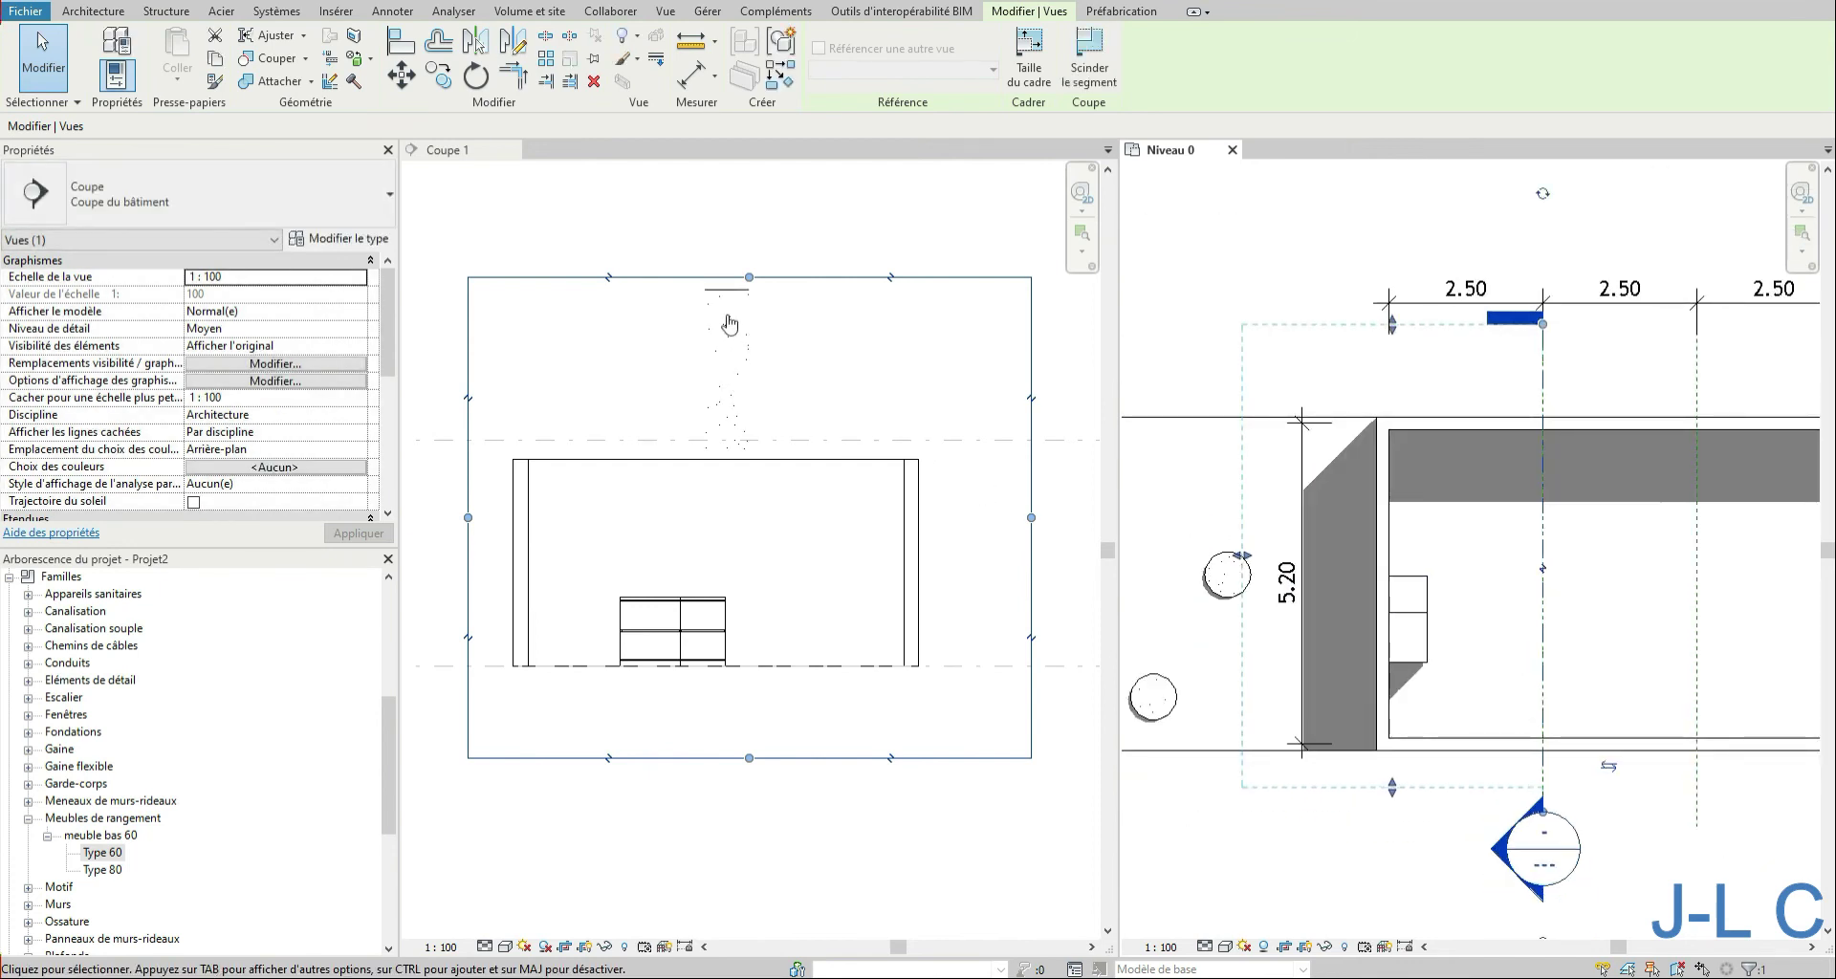
pyautogui.moveTo(1243, 555)
pyautogui.mouseDown()
pyautogui.moveTo(1217, 553)
pyautogui.moveTo(1235, 564)
pyautogui.mouseUp()
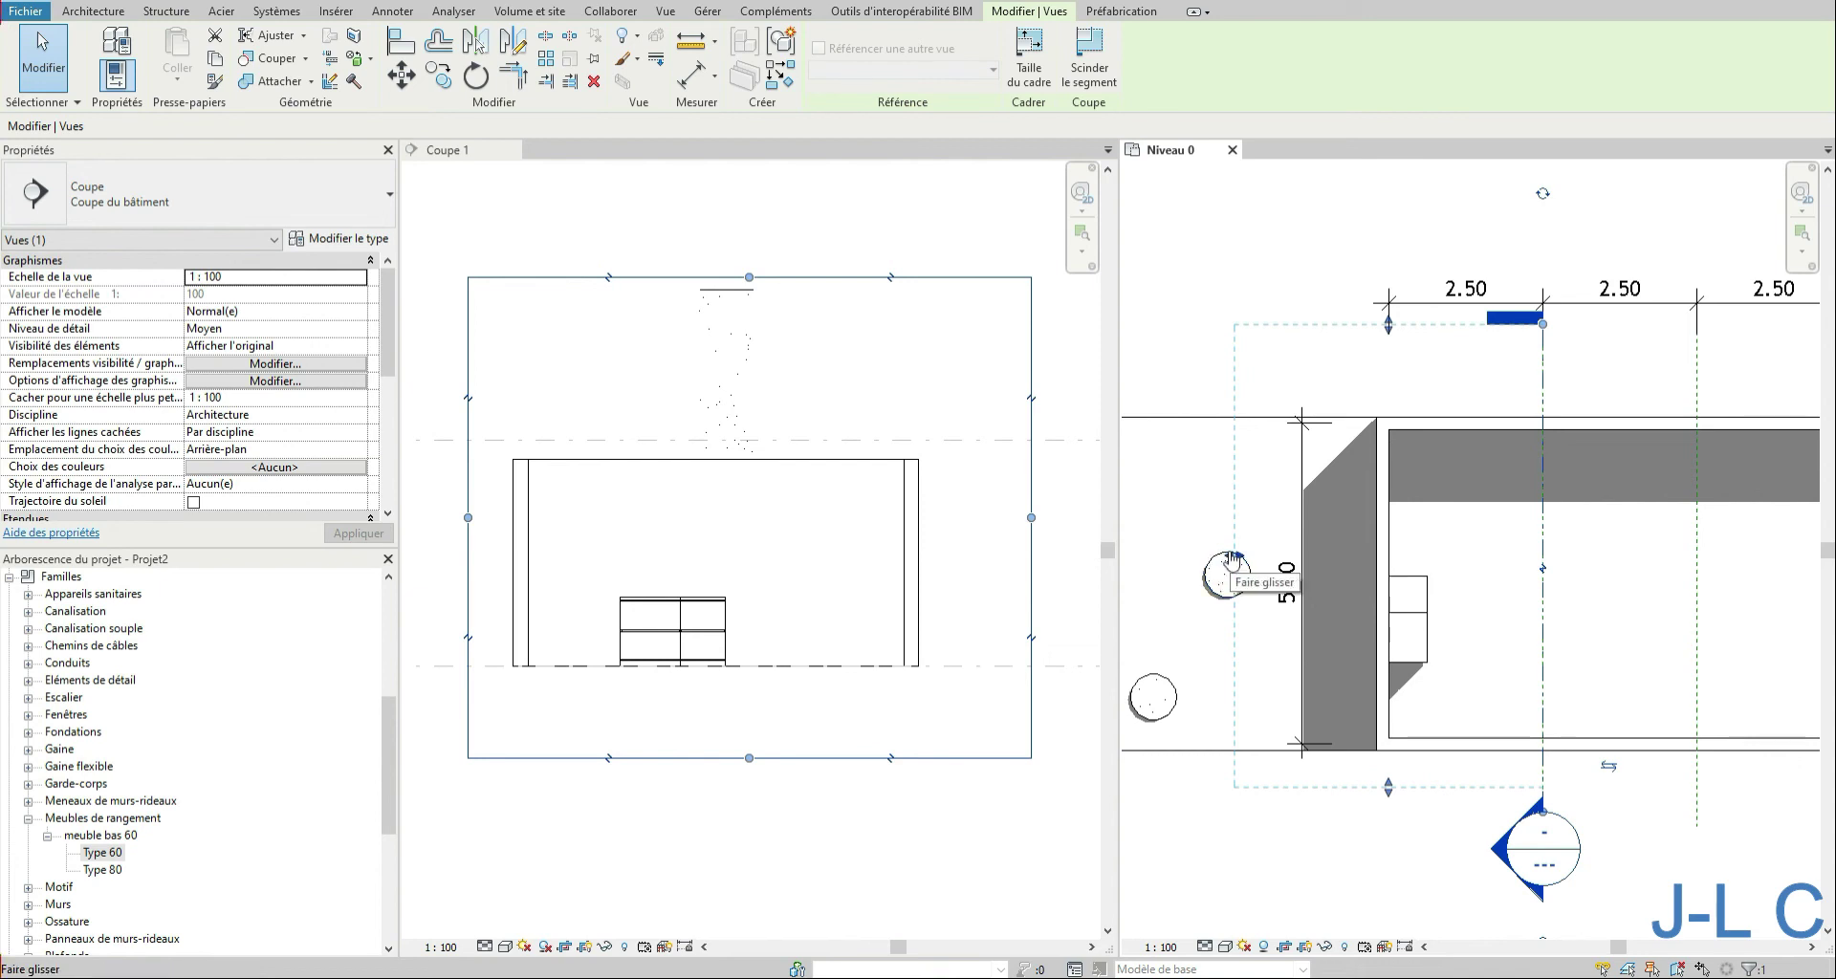
pyautogui.moveTo(1233, 564); pyautogui.dragTo(1127, 579)
pyautogui.scroll(-3, 1249, 626)
pyautogui.moveTo(1249, 626); pyautogui.dragTo(1405, 596, button='middle')
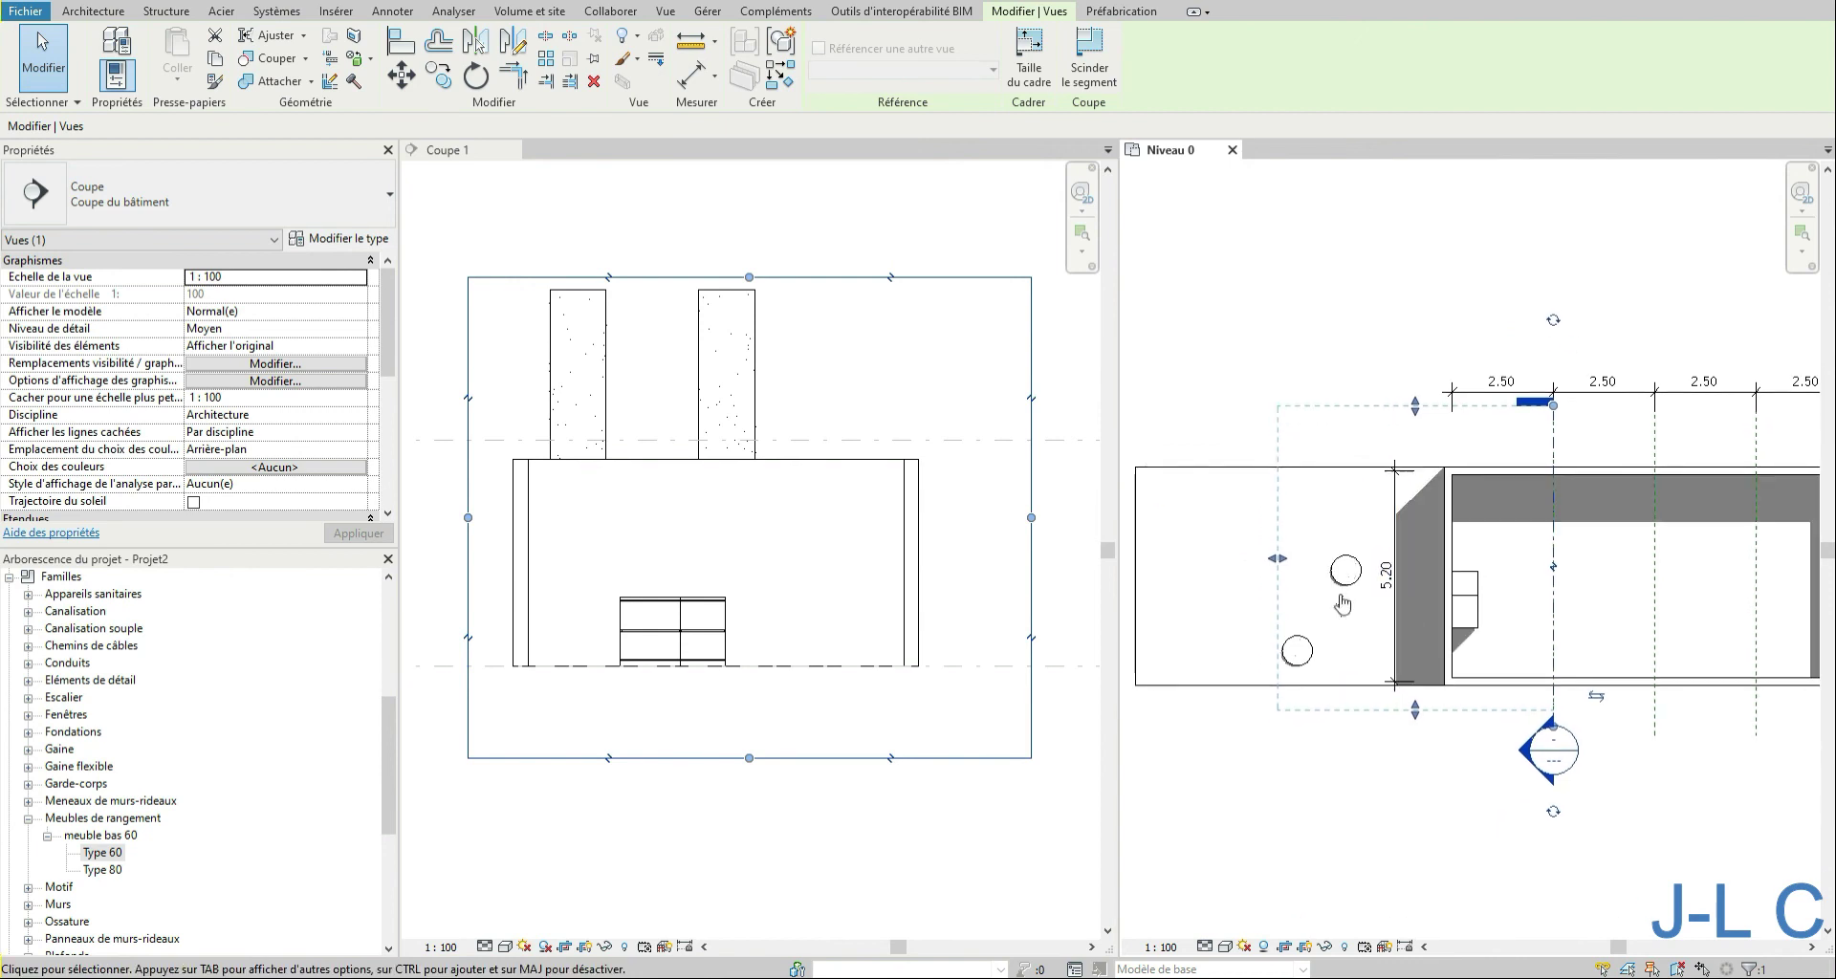
# Step: Pull the Niveau 0 crop region in to the outer face of the wall beside the columns and select the section line
pyautogui.click(1138, 572)
pyautogui.moveTo(1137, 576); pyautogui.dragTo(1443, 581)
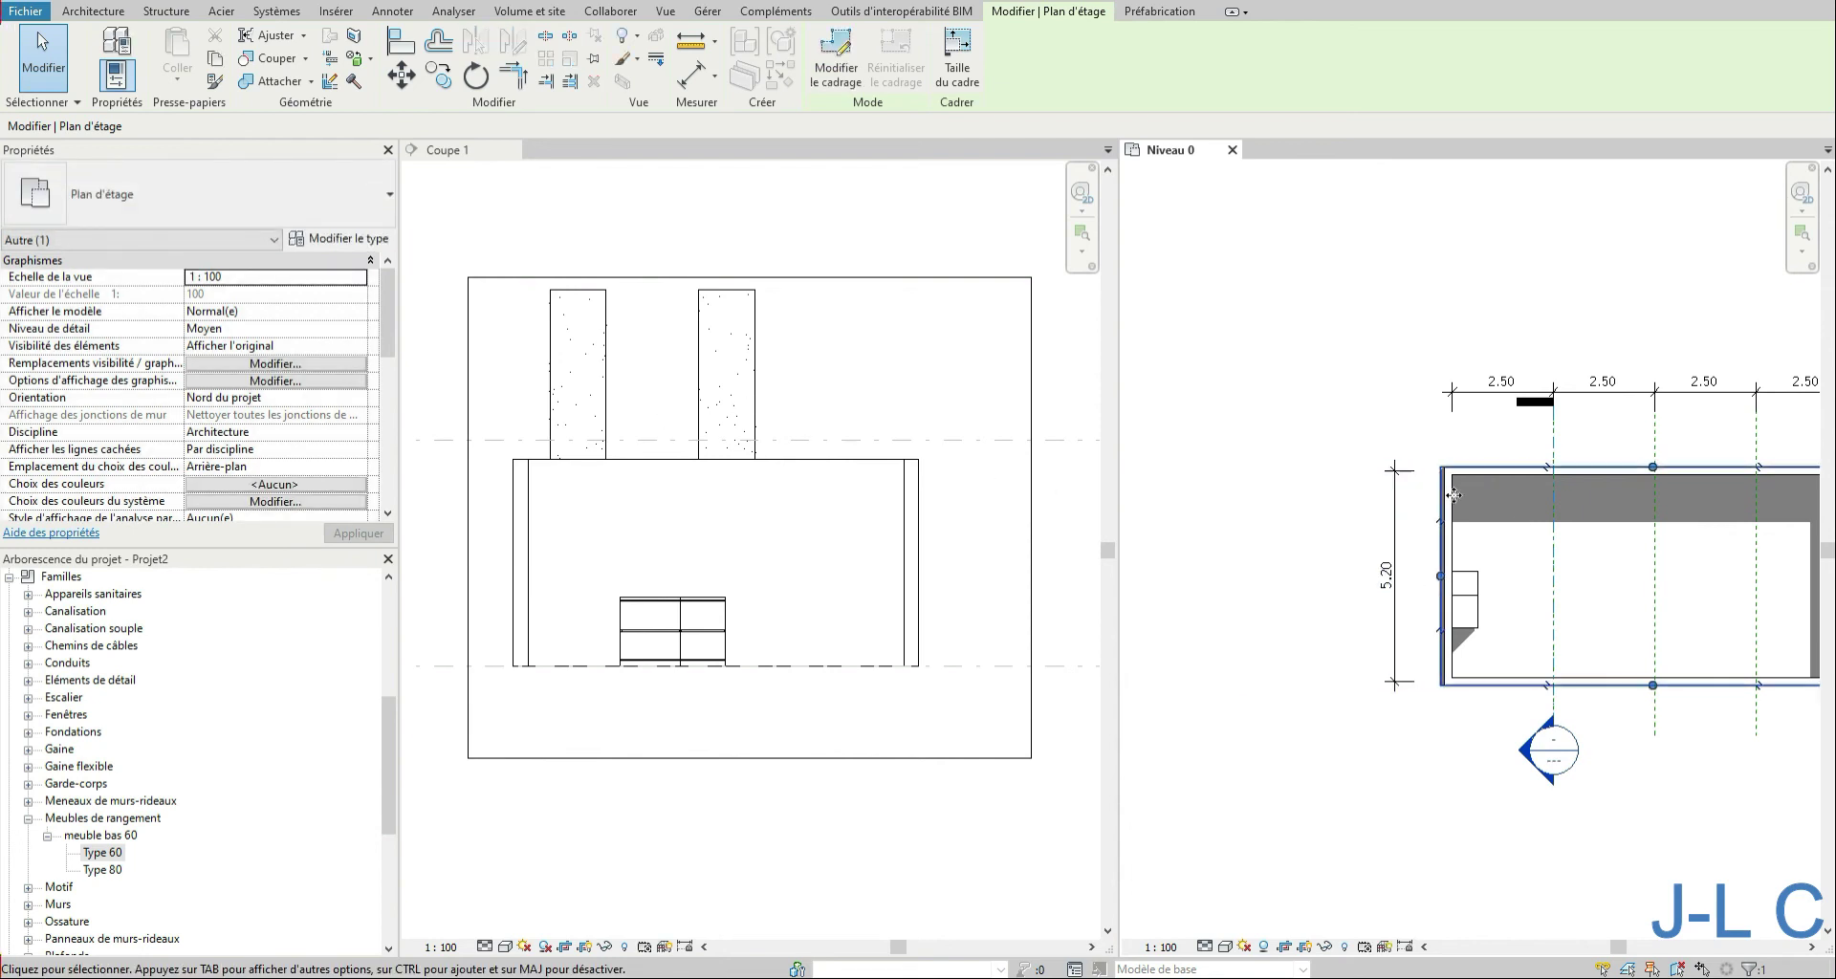
pyautogui.click(1554, 551)
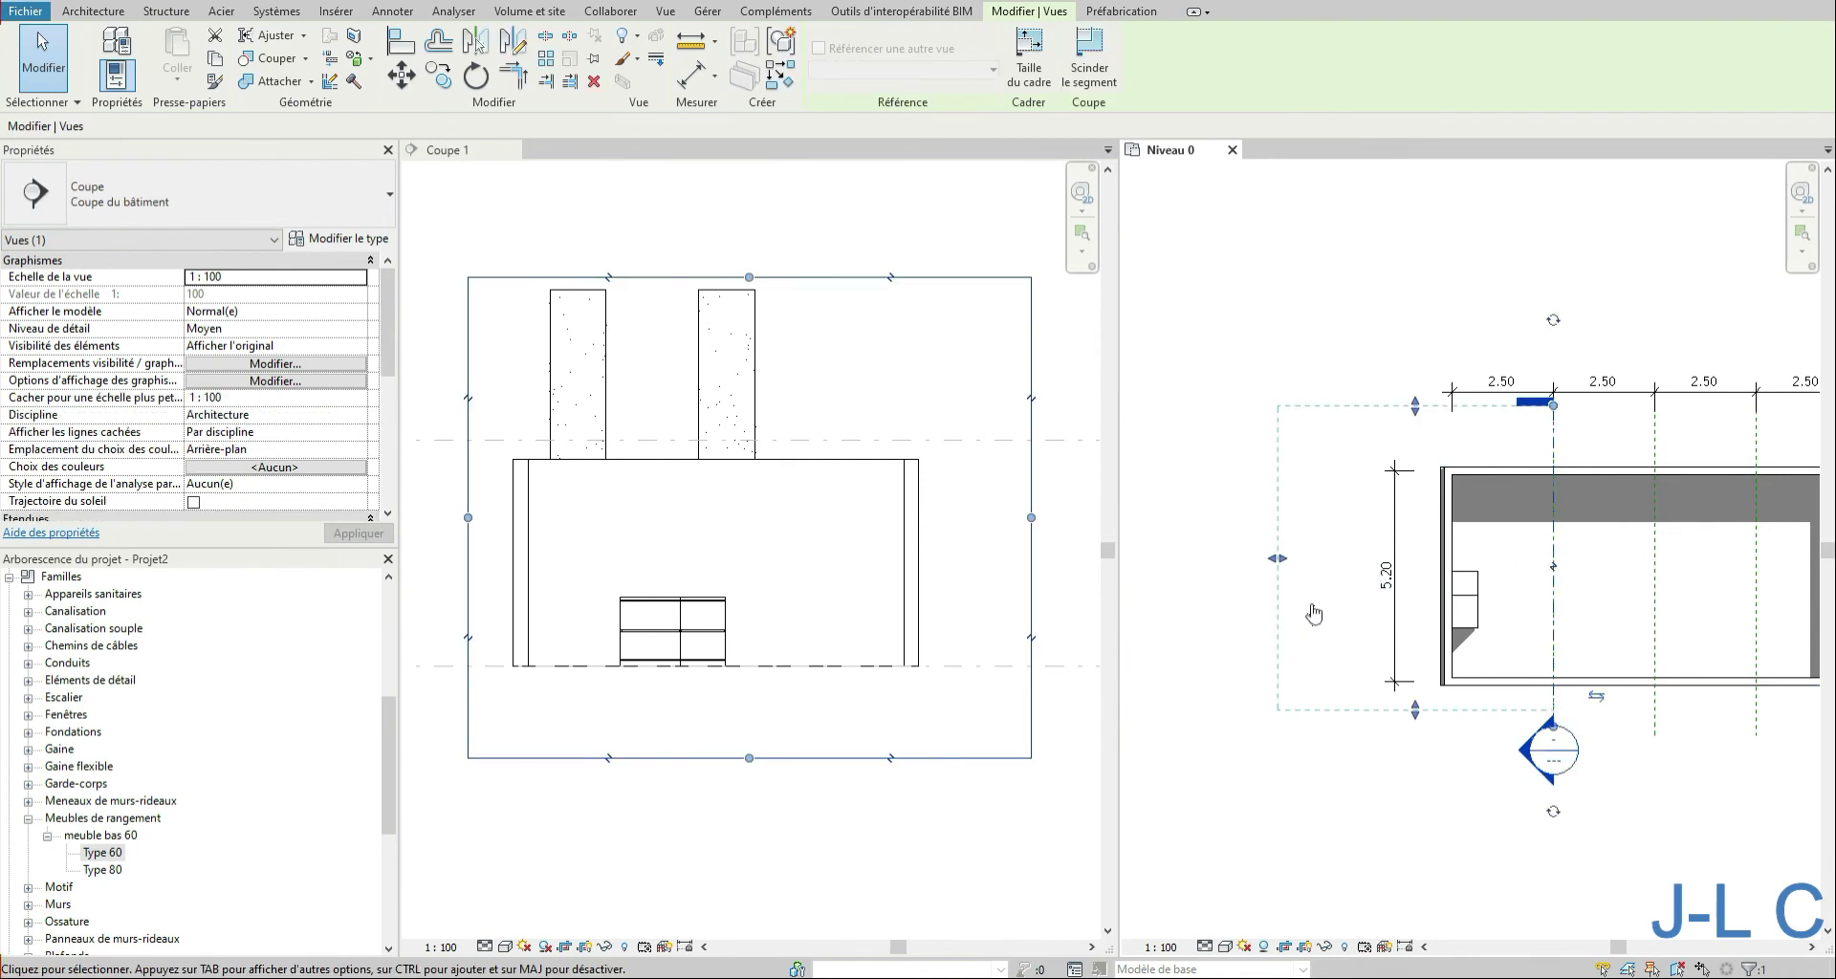
pyautogui.moveTo(1507, 465); pyautogui.dragTo(1231, 371, button='middle')
# Step: Replace the Niveau 0 crop boundary with a 10.40 by 5.40 rectangle snapped to the outer corners of the walls
pyautogui.click(1231, 375)
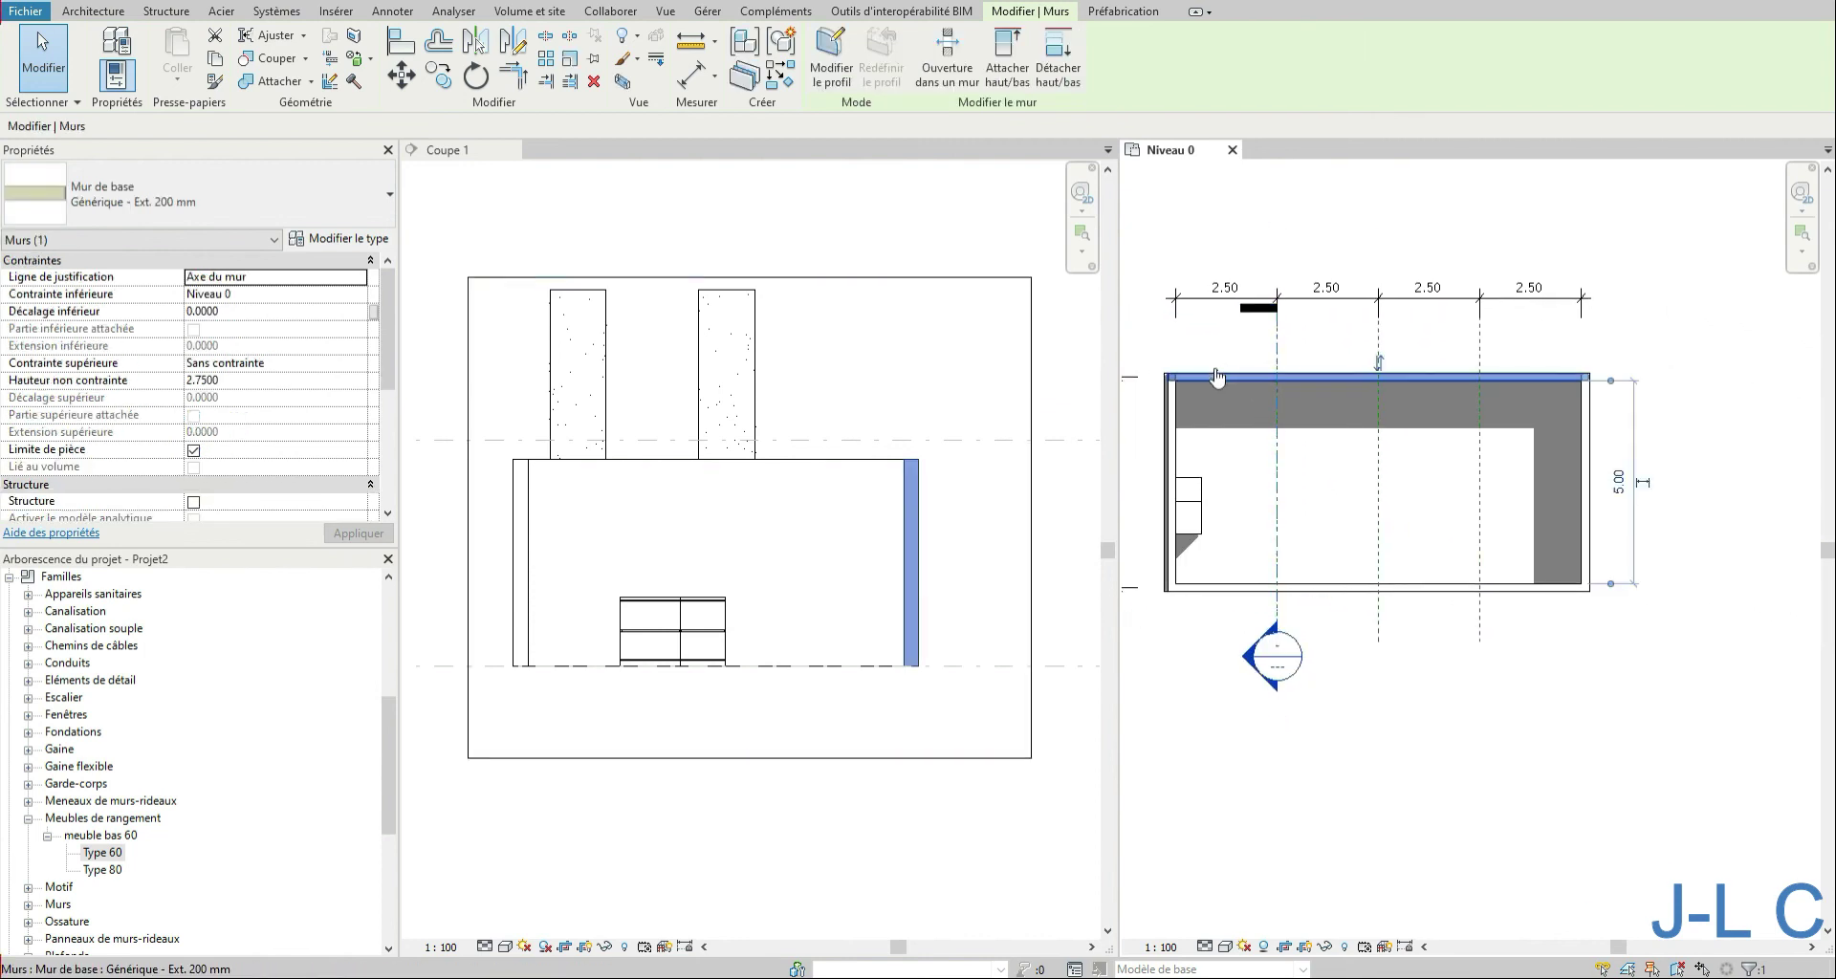
pyautogui.click(1160, 392)
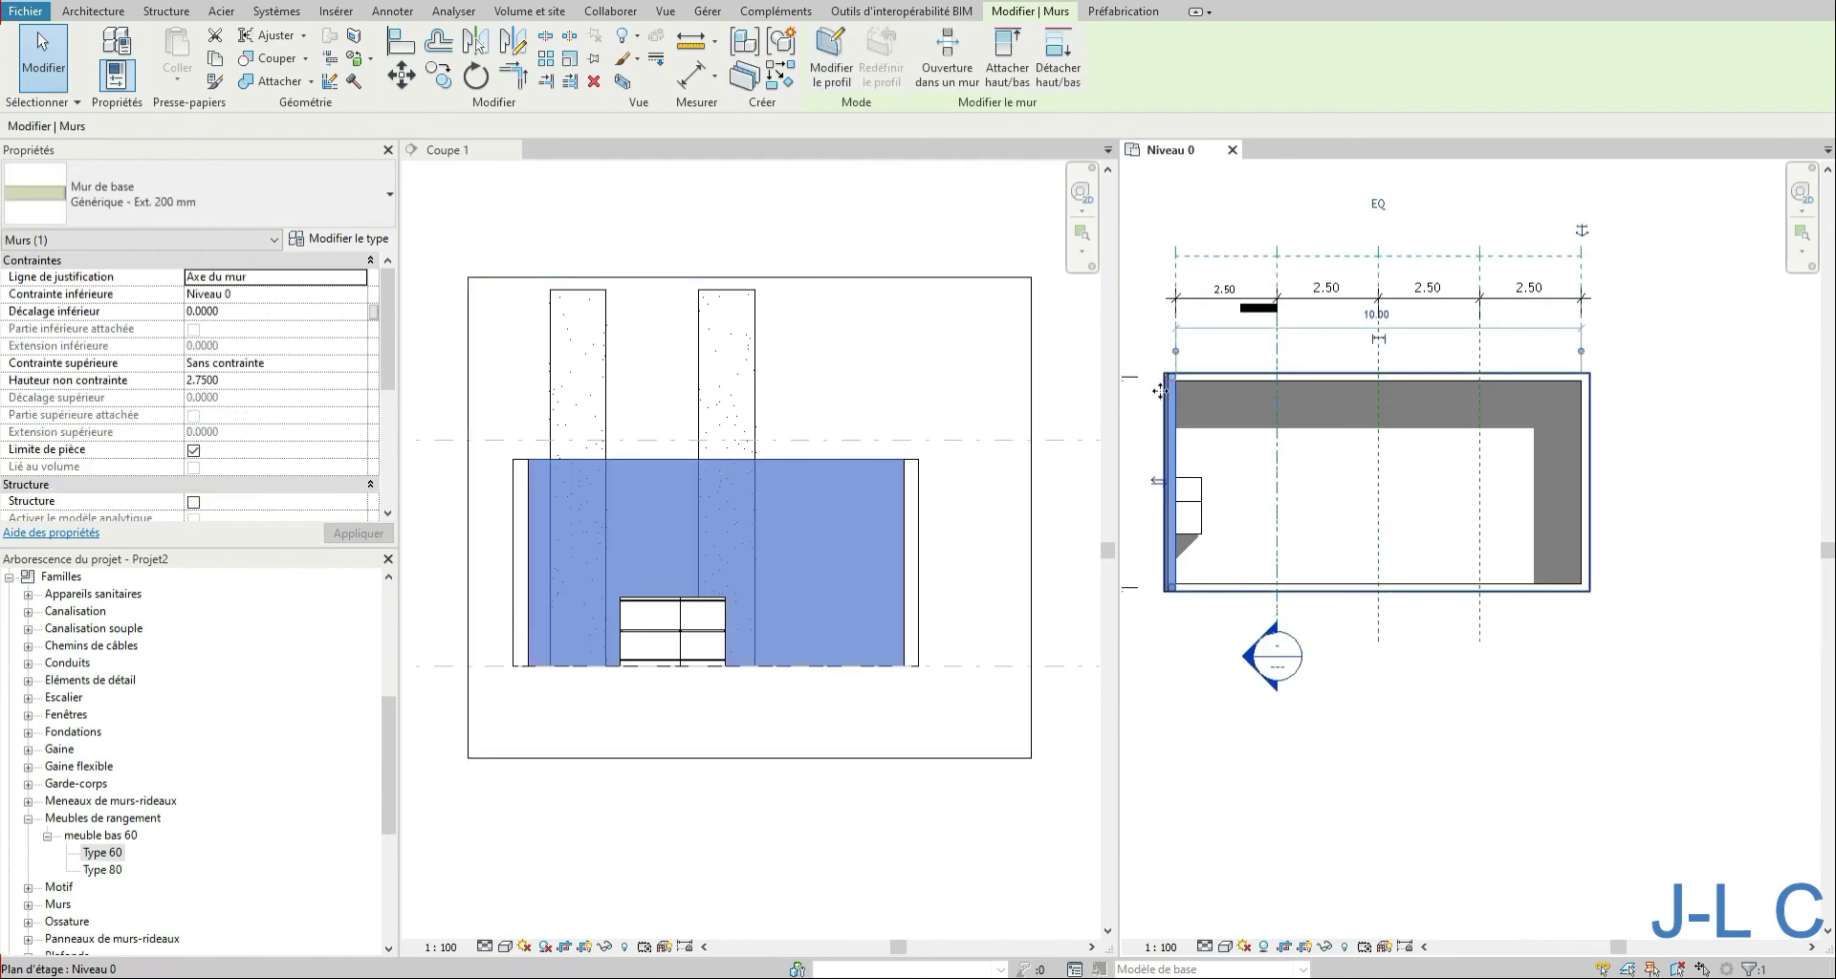
pyautogui.click(1162, 393)
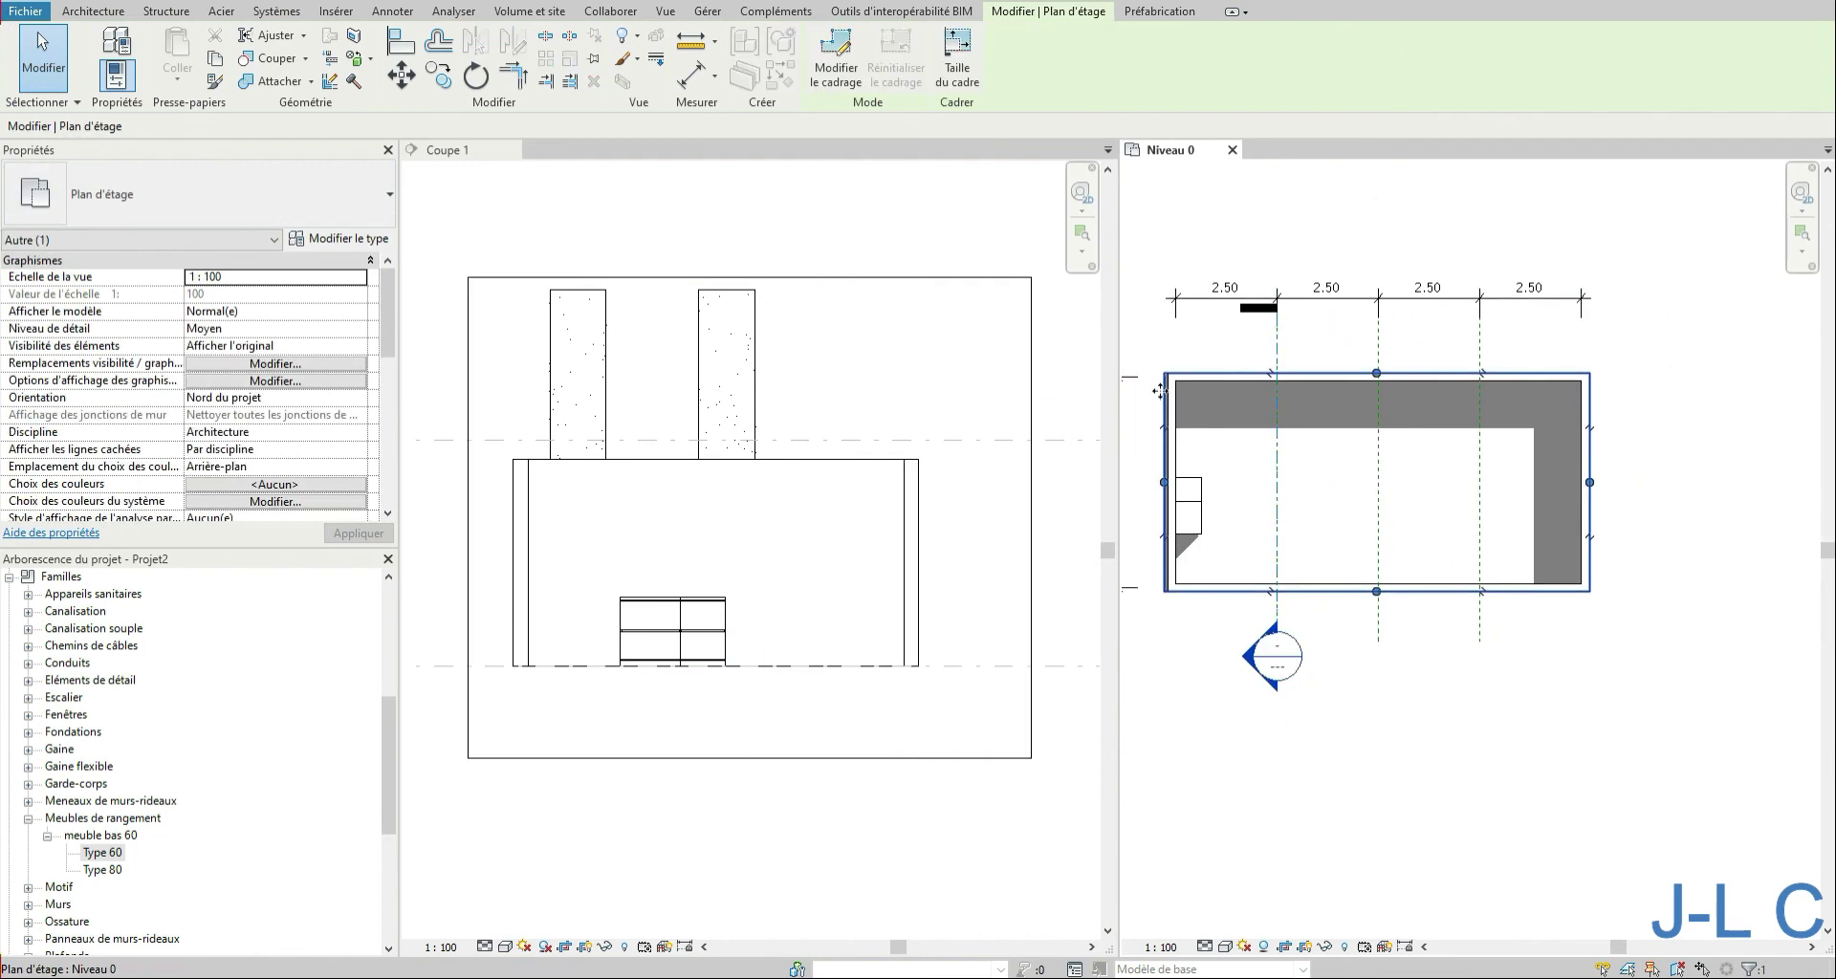
pyautogui.click(857, 50)
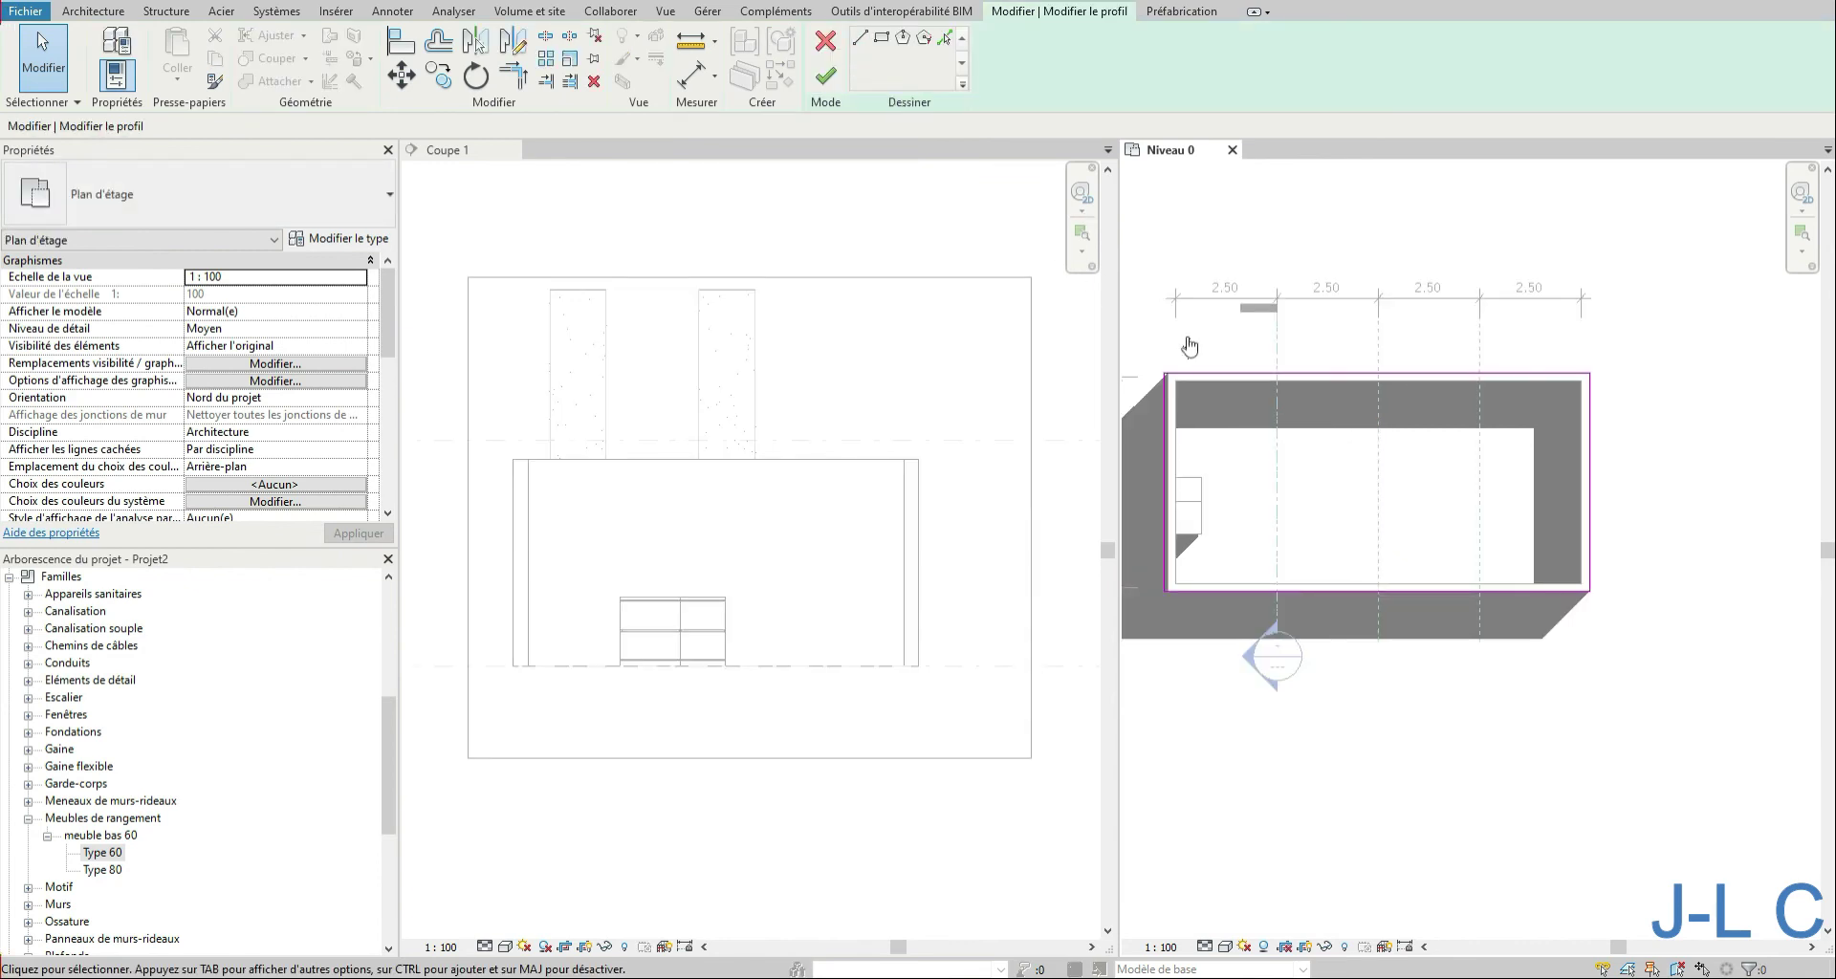
pyautogui.moveTo(1158, 335)
pyautogui.mouseDown()
pyautogui.moveTo(1817, 727)
pyautogui.moveTo(1785, 705)
pyautogui.mouseUp()
pyautogui.click(881, 38)
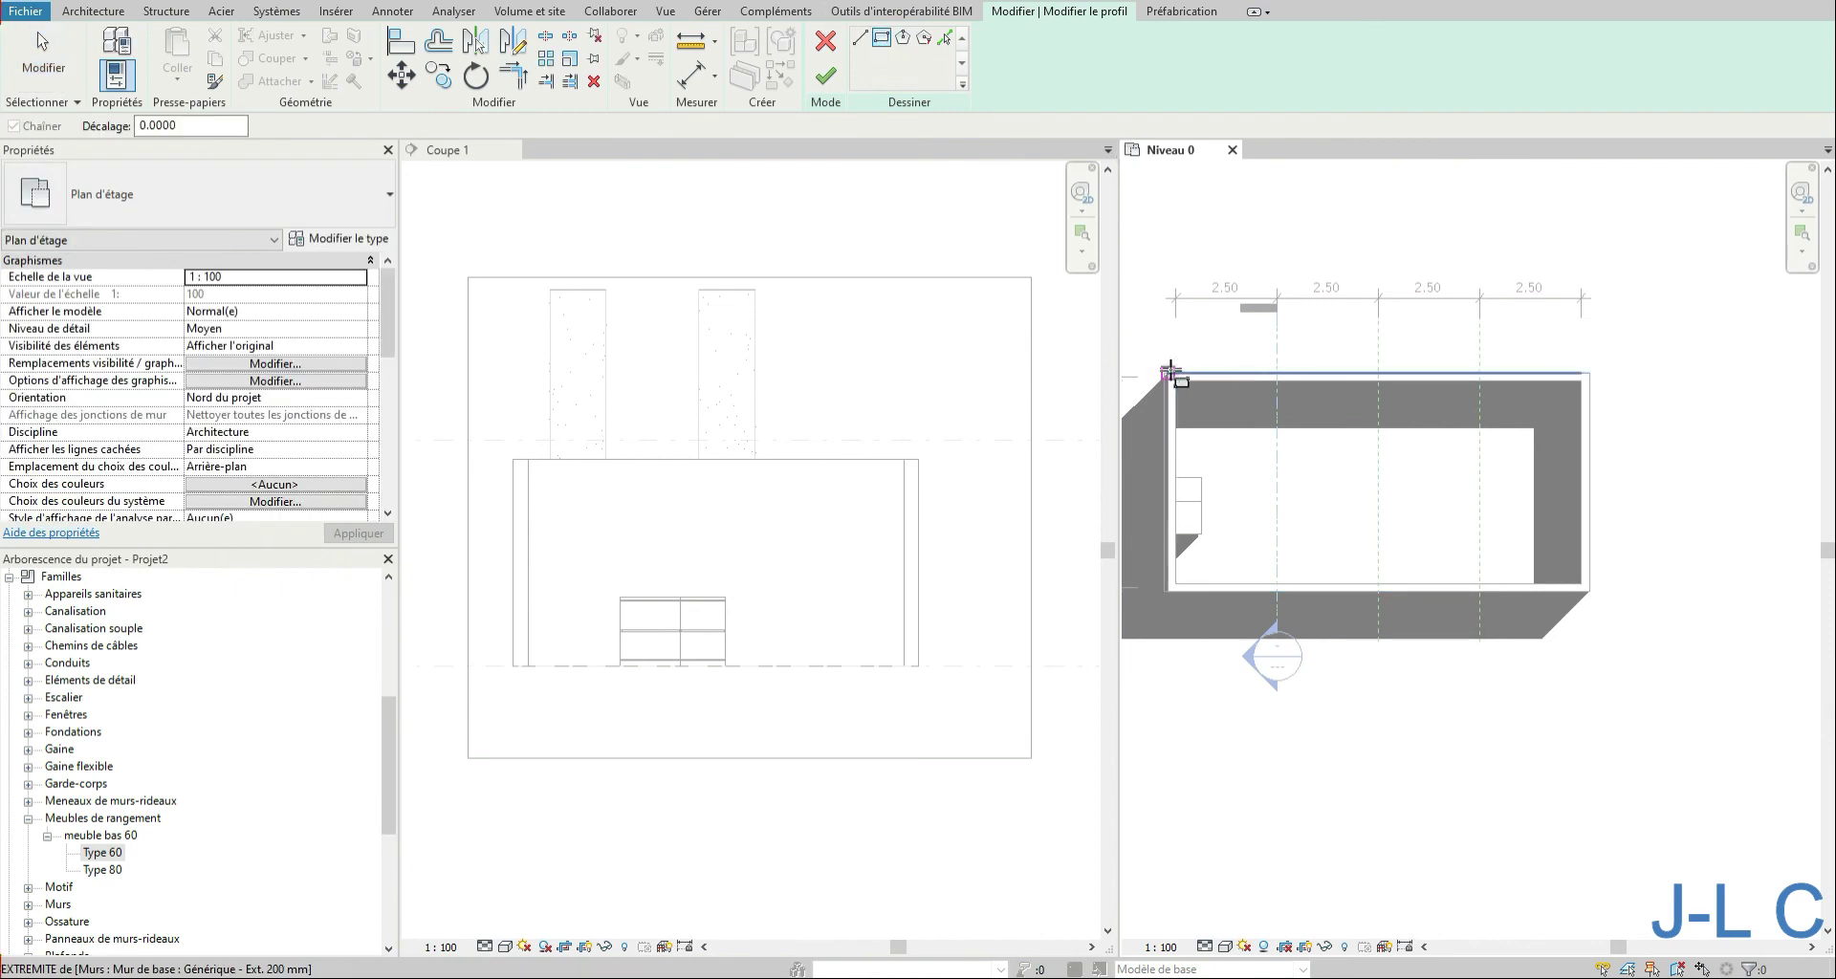
pyautogui.click(1168, 374)
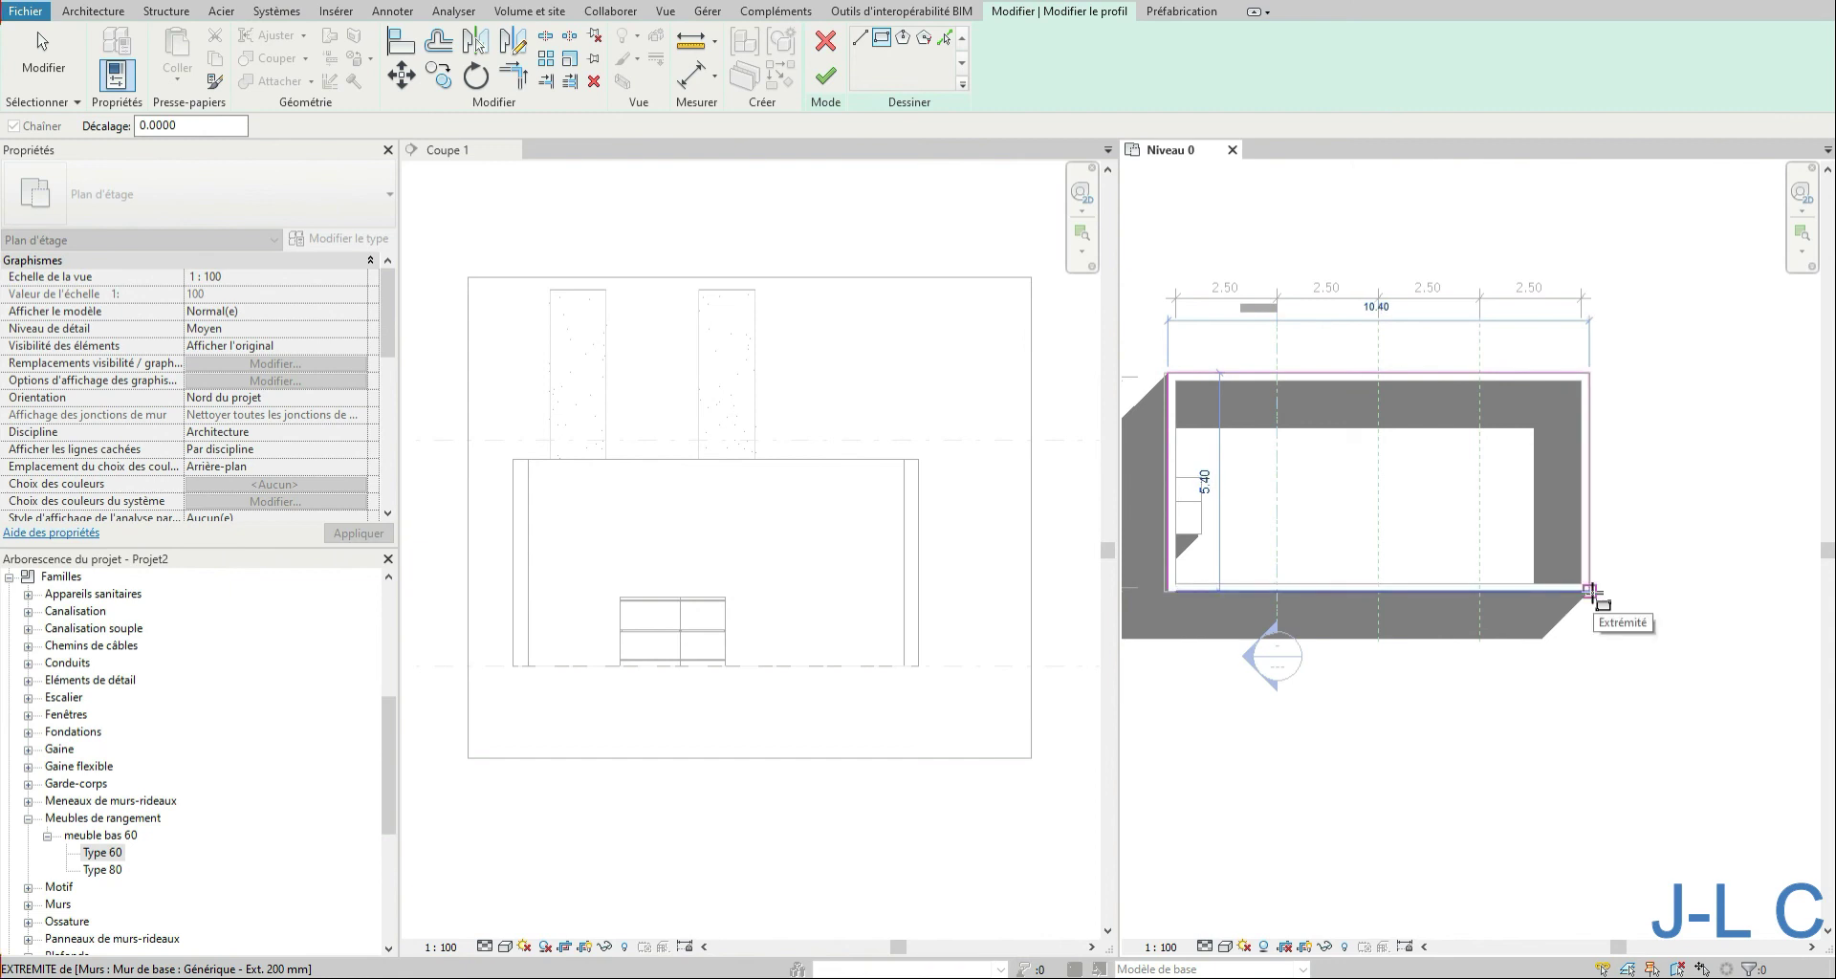
pyautogui.click(1588, 589)
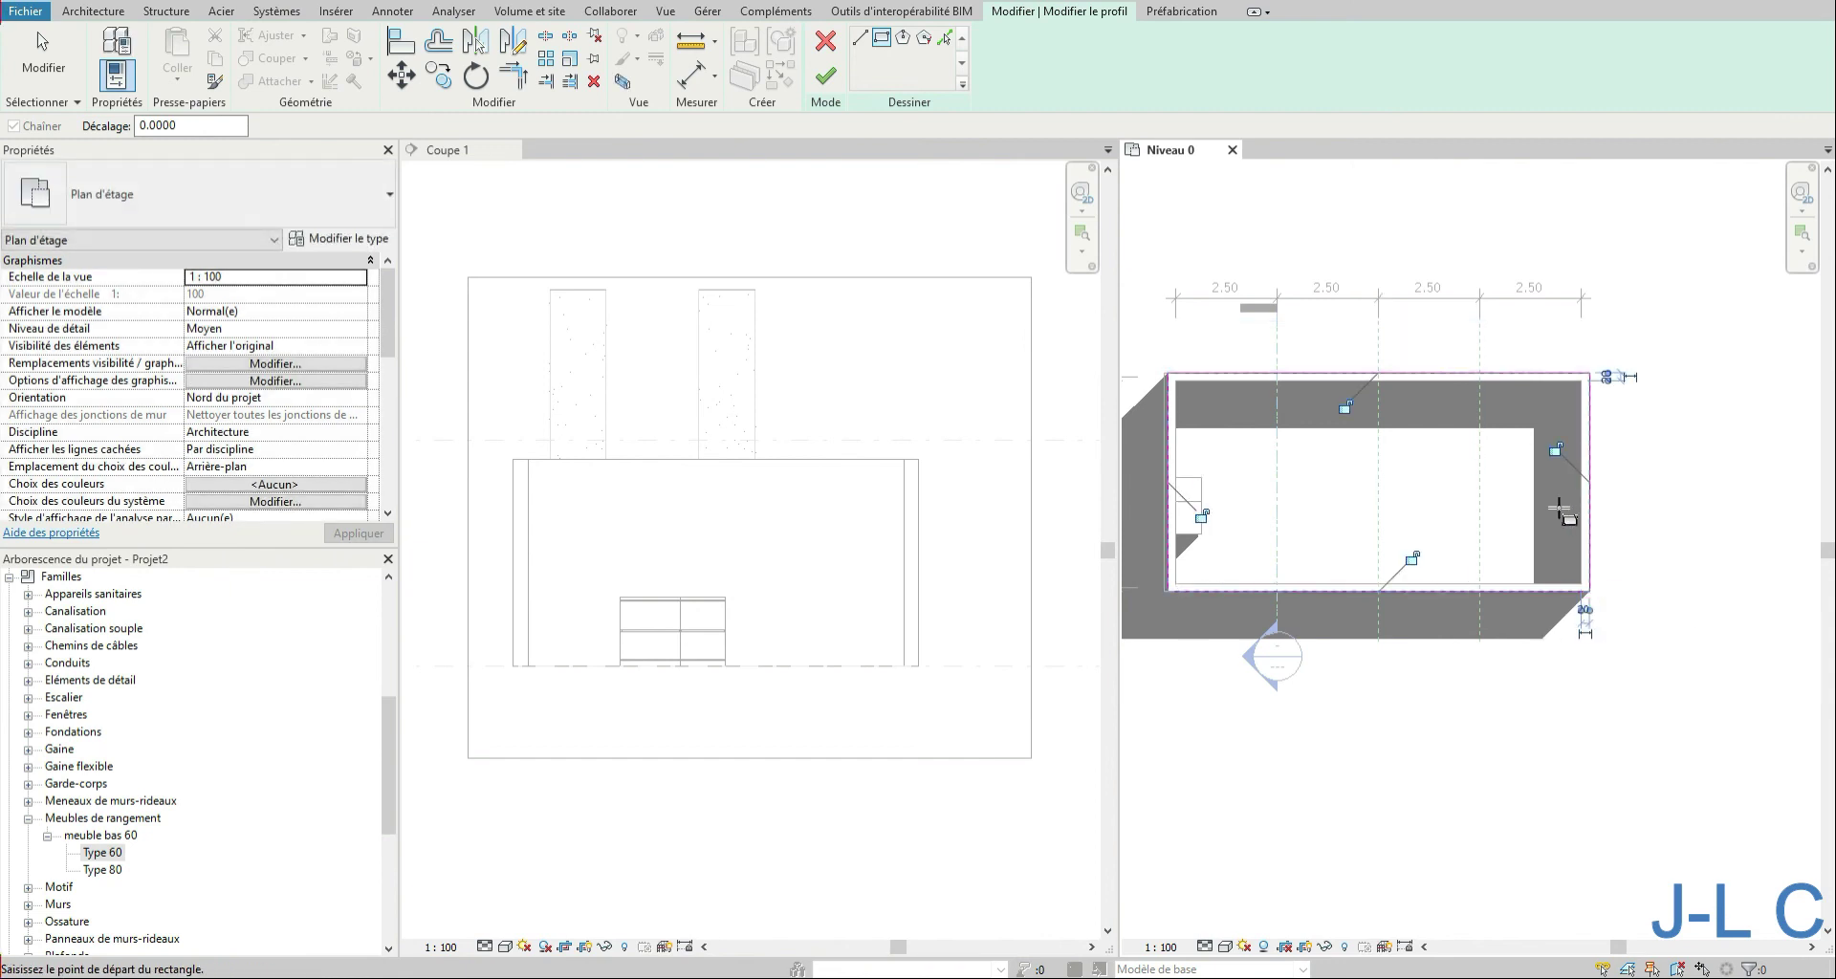
pyautogui.scroll(-2, 1554, 502)
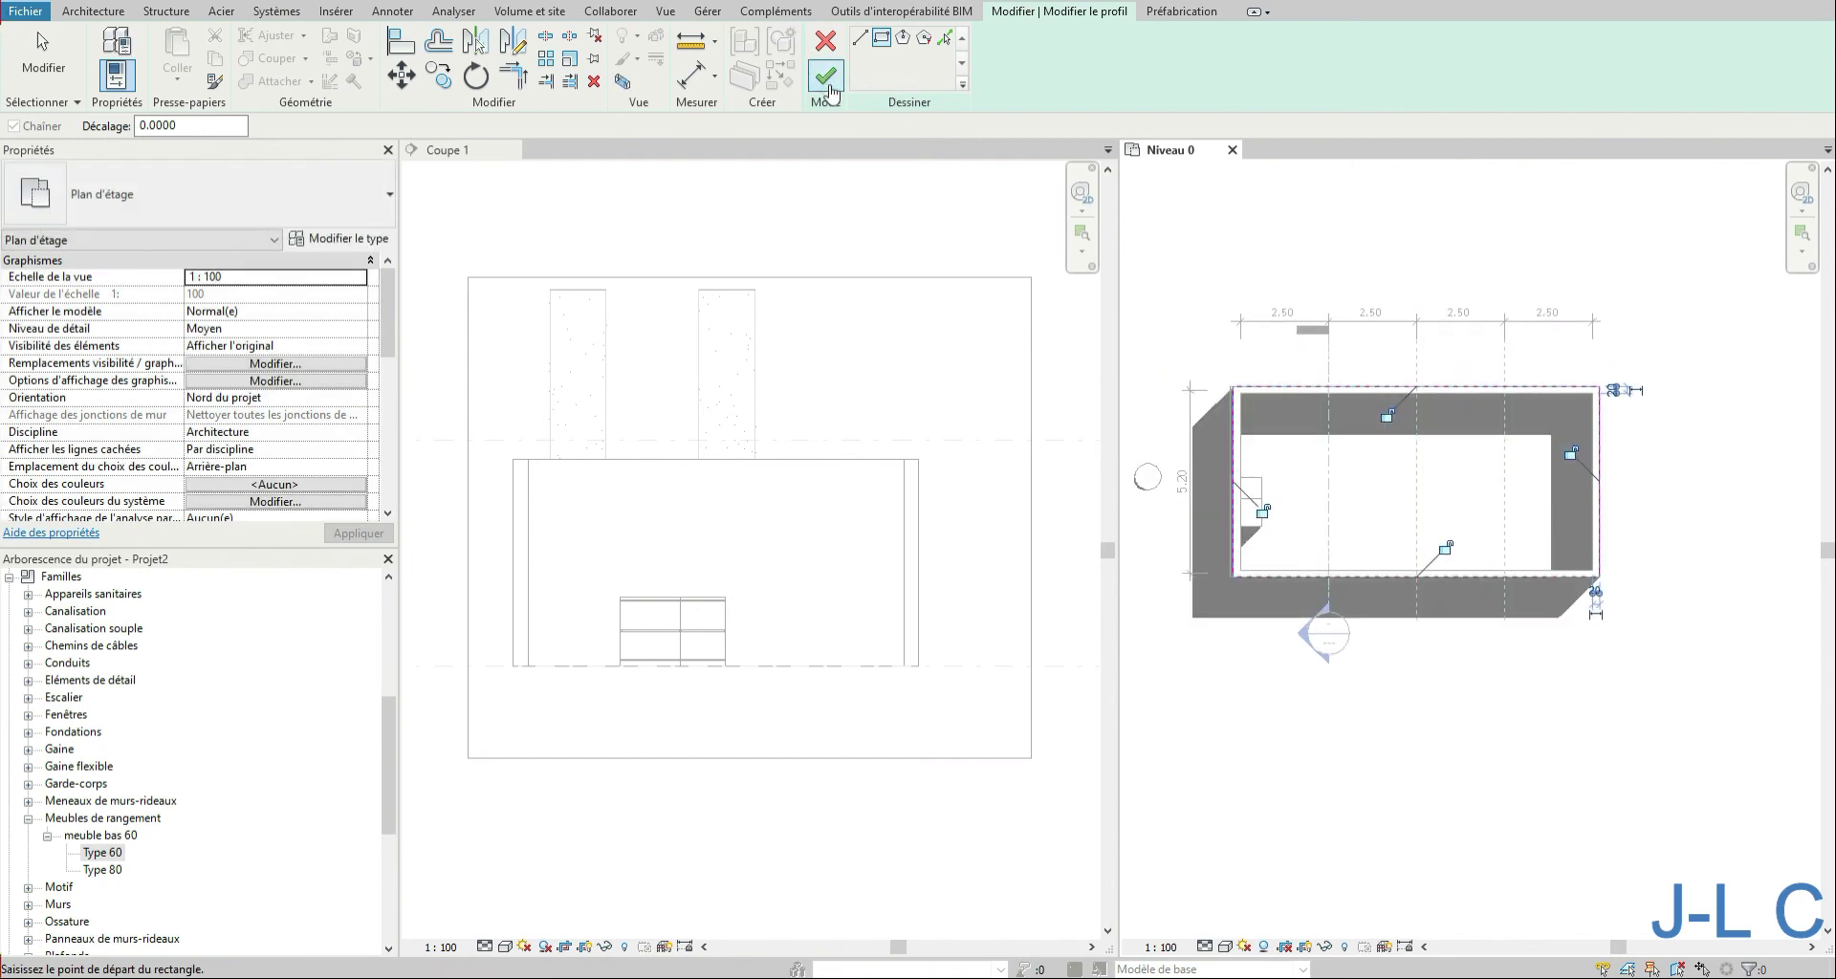
pyautogui.click(825, 76)
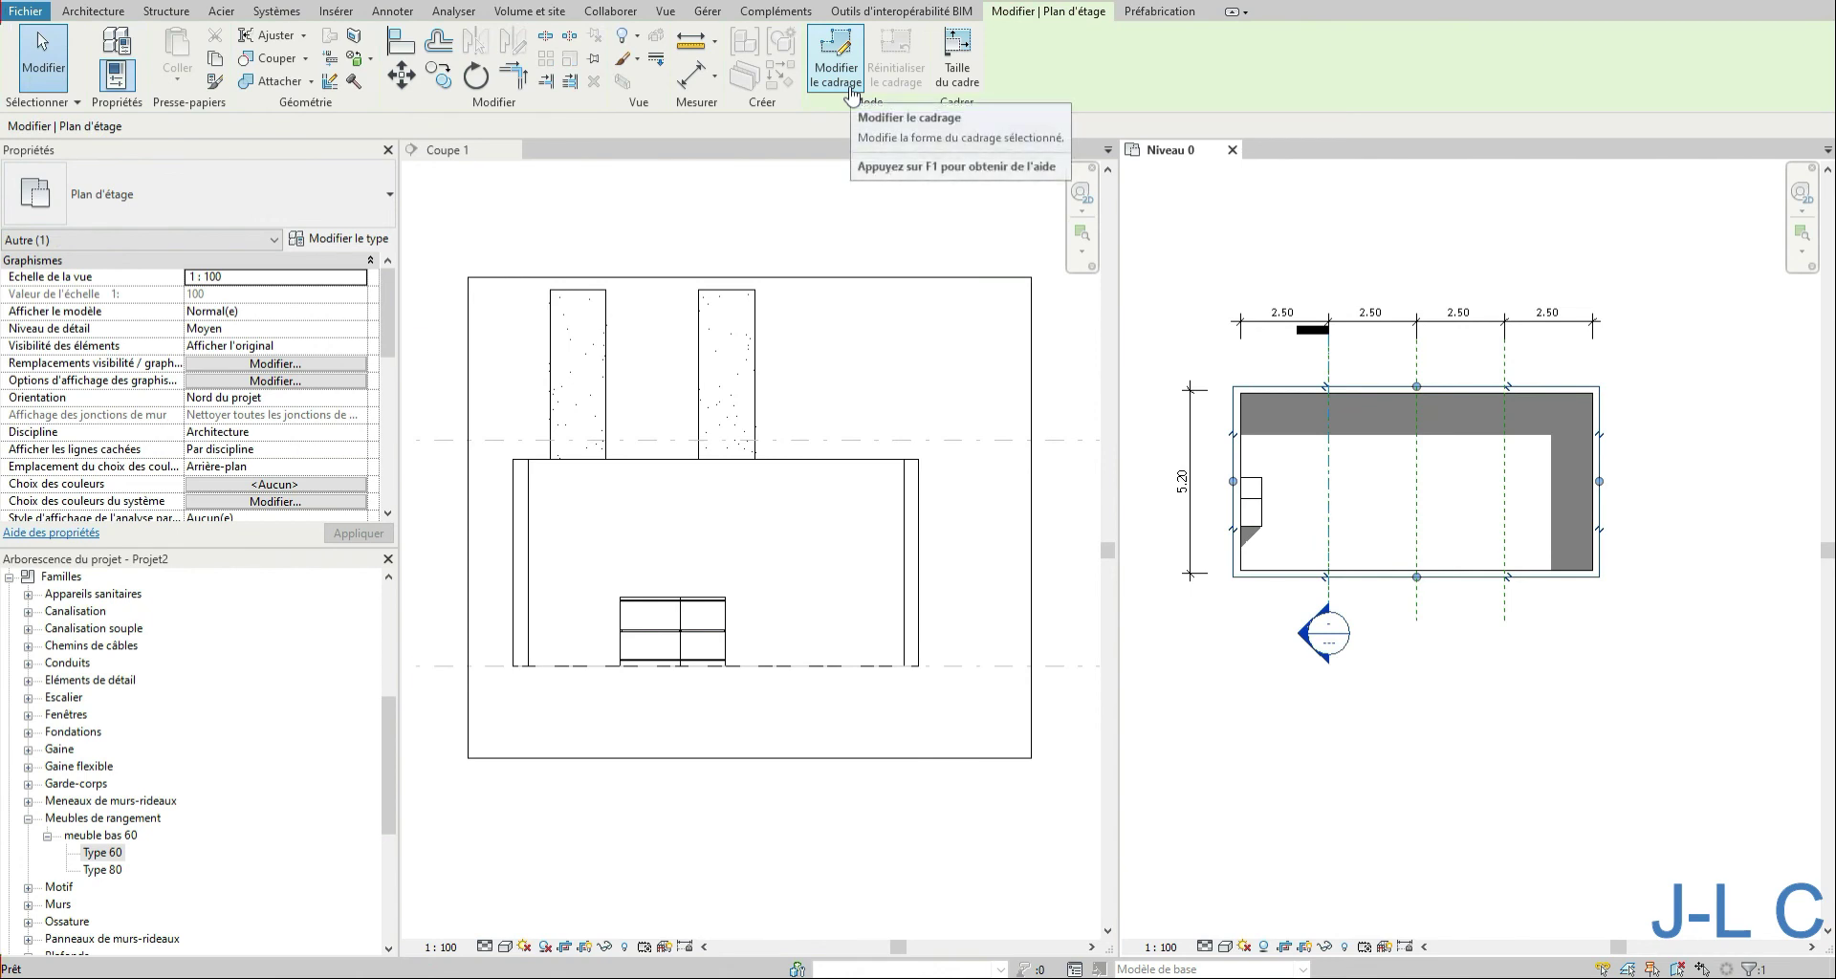
# Step: Close the Coupe 1 section view, leaving the Niveau 0 plan as the working view
pyautogui.scroll(3, 677, 623)
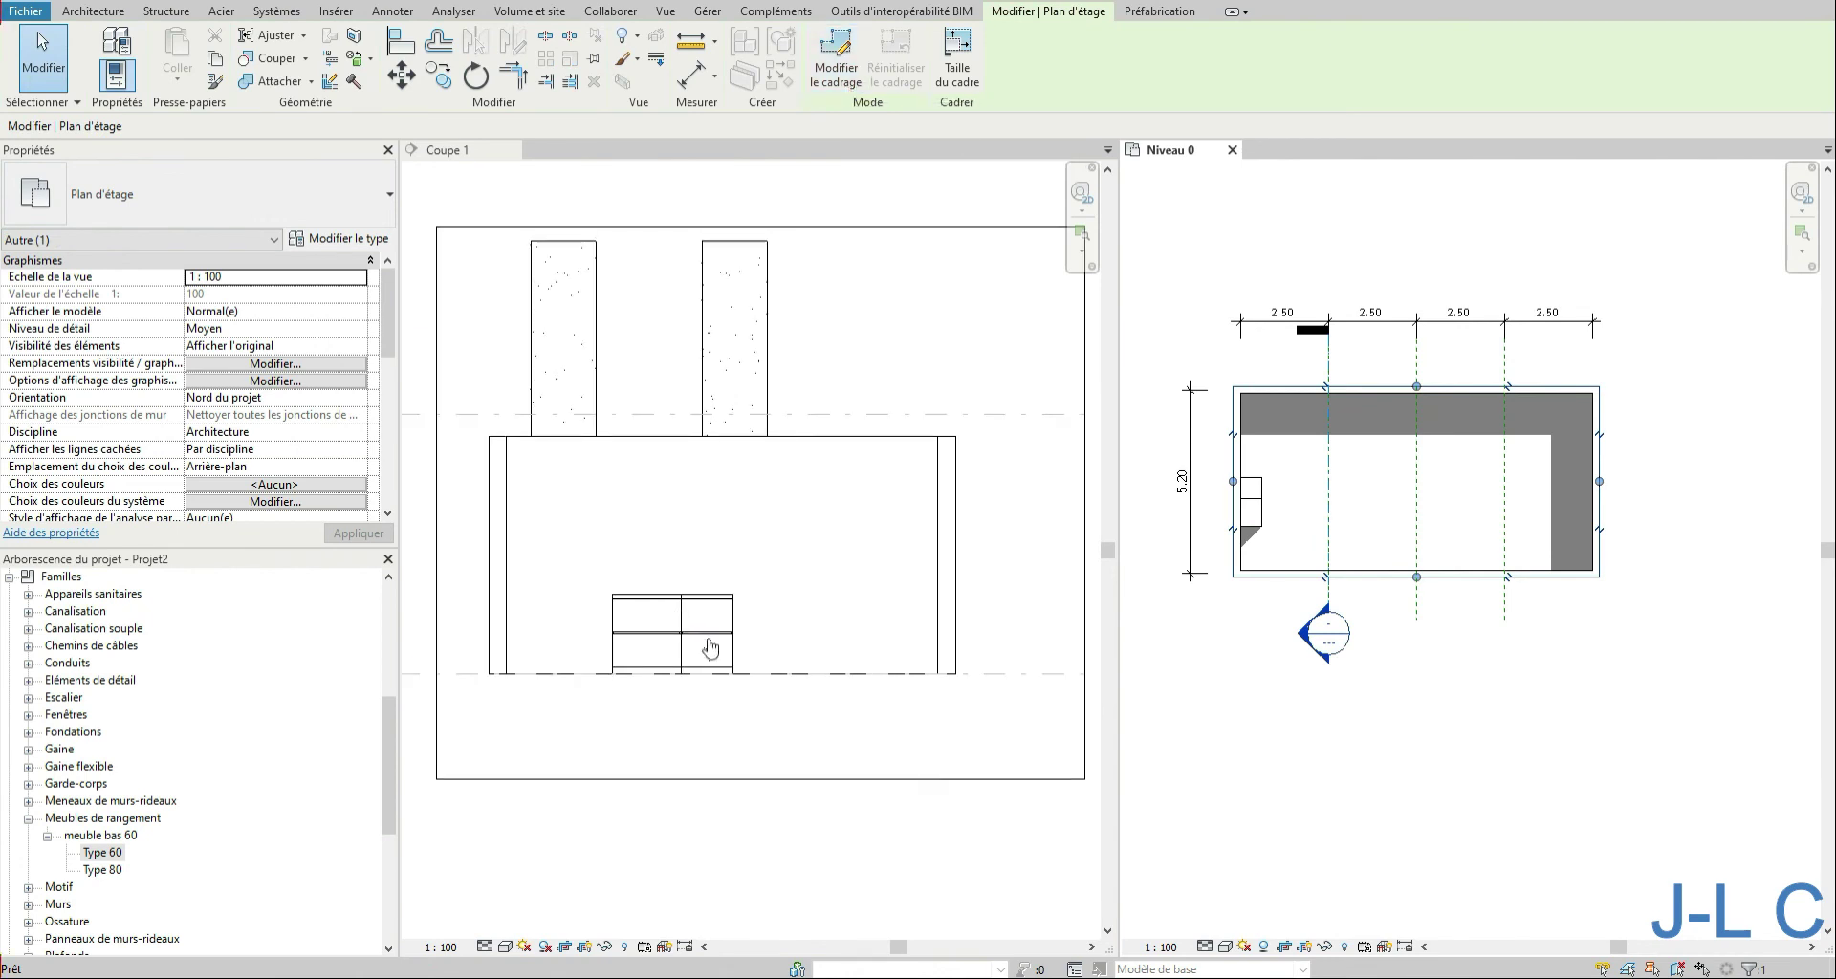
pyautogui.scroll(-3, 841, 508)
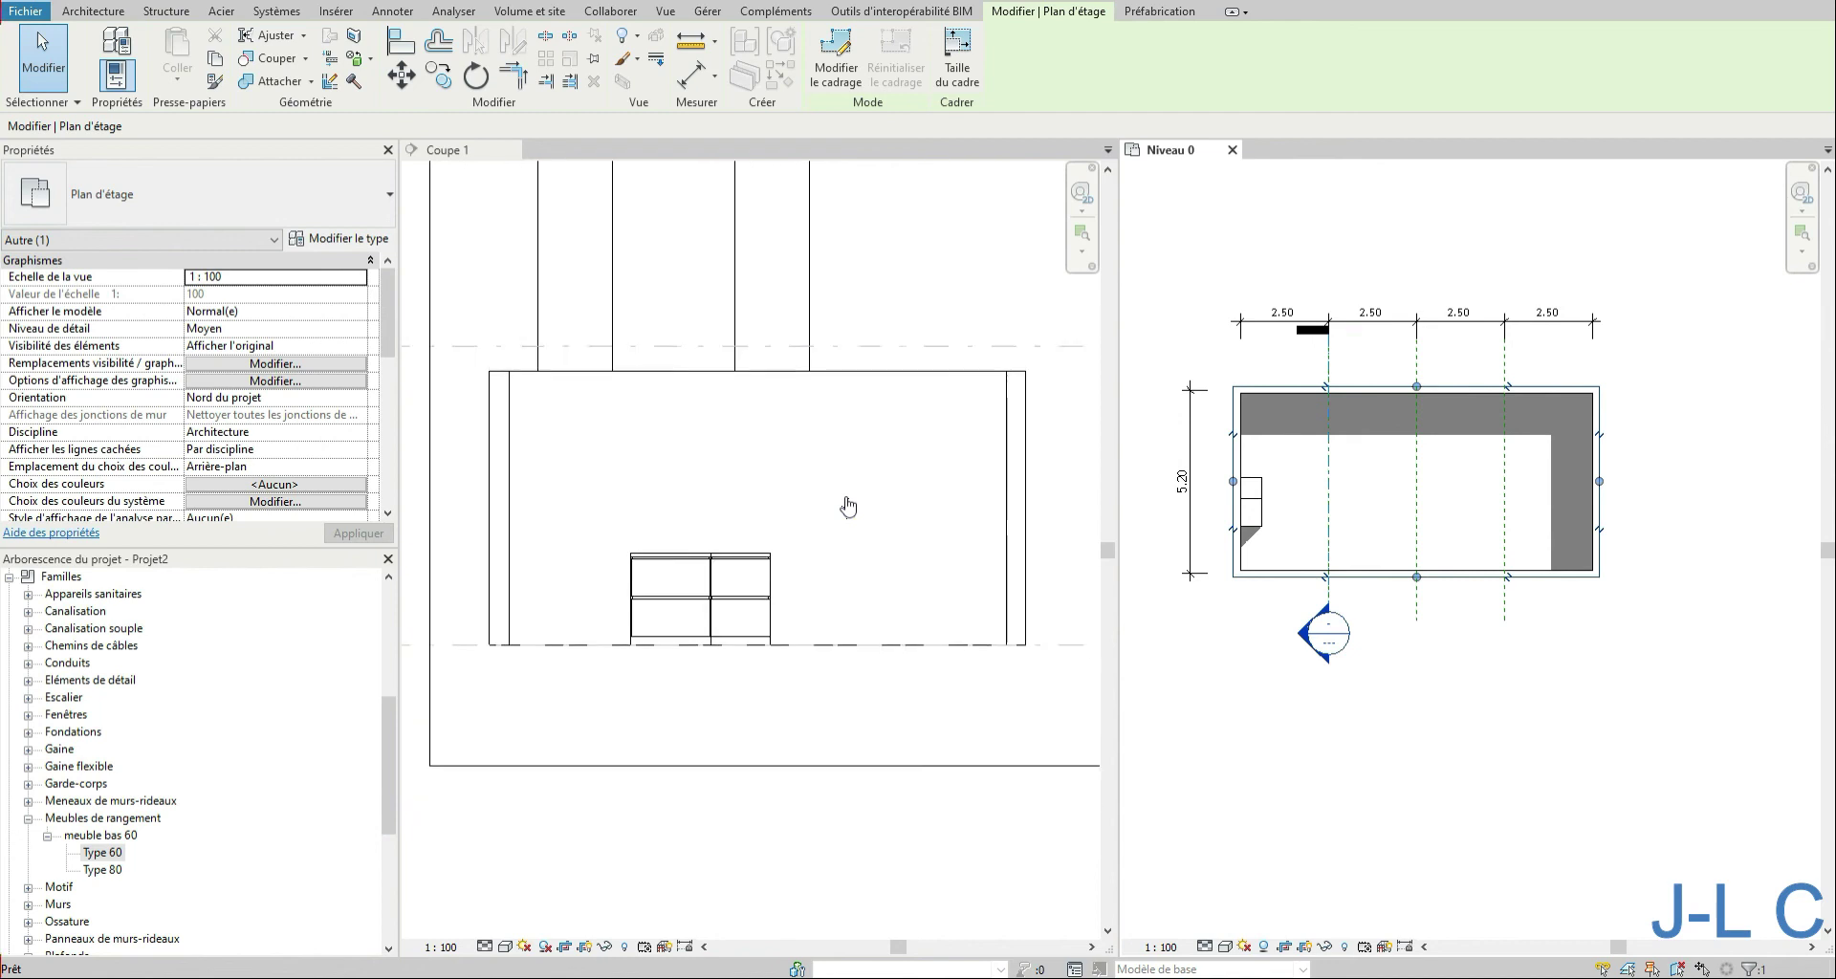
pyautogui.click(806, 521)
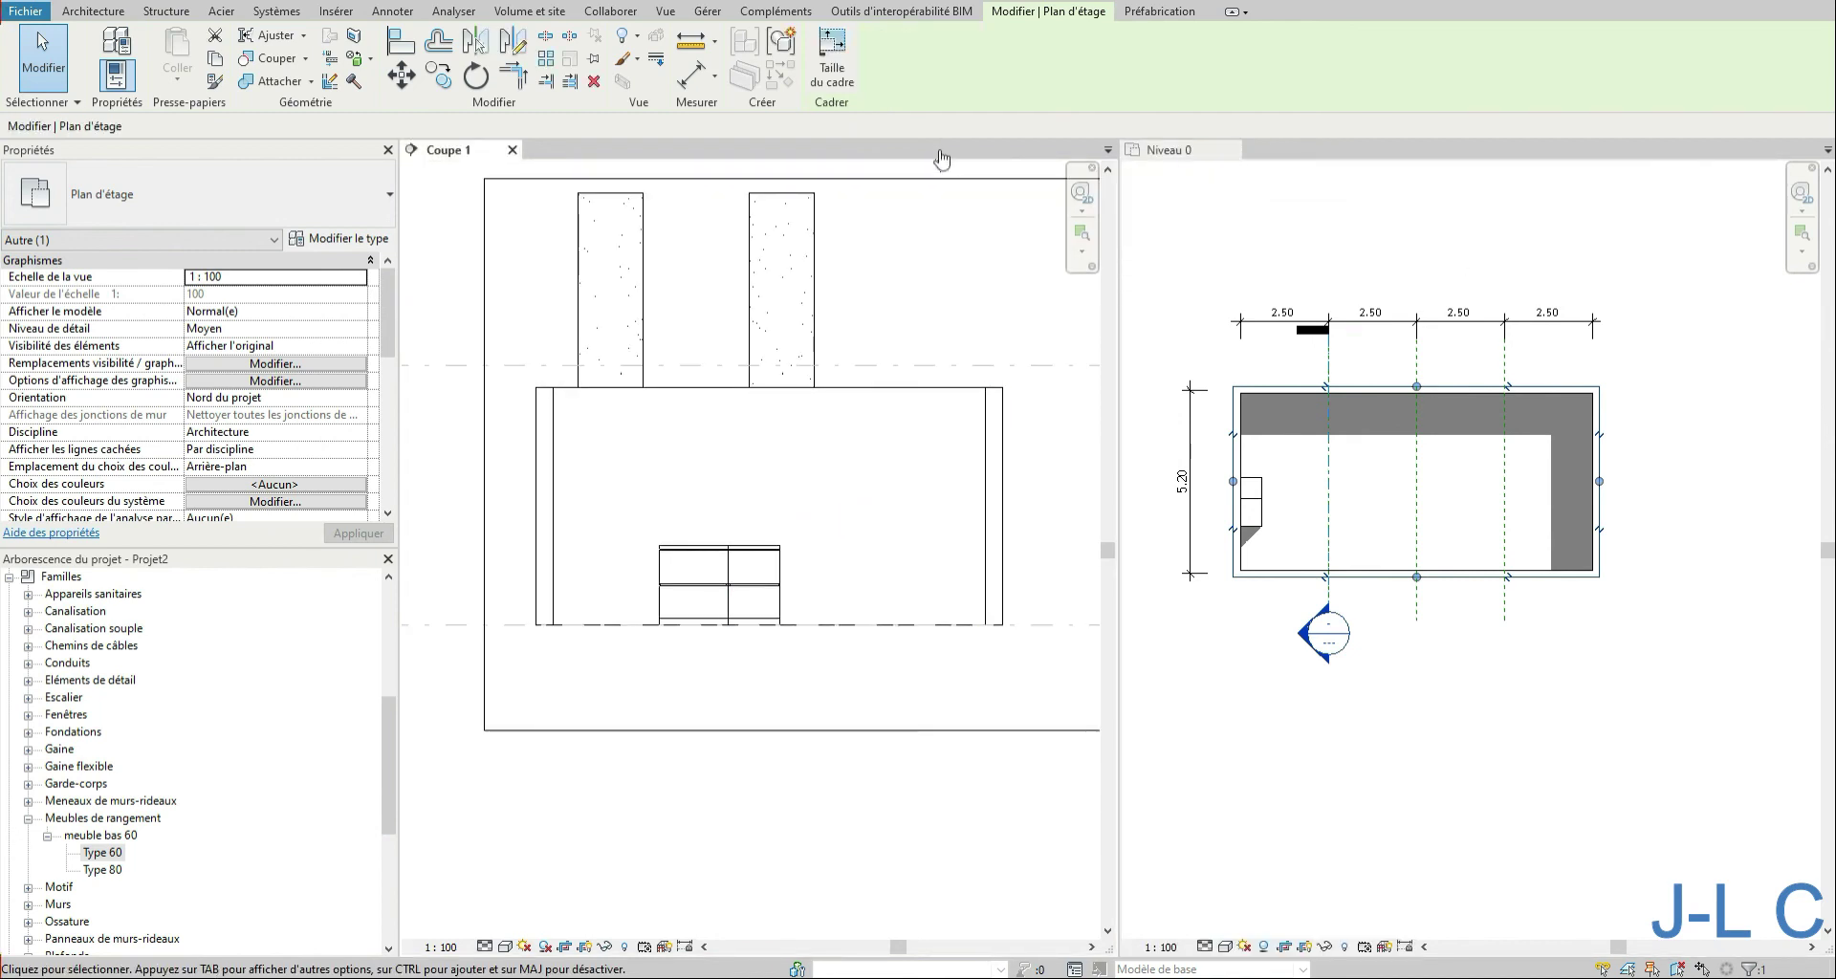
pyautogui.click(513, 149)
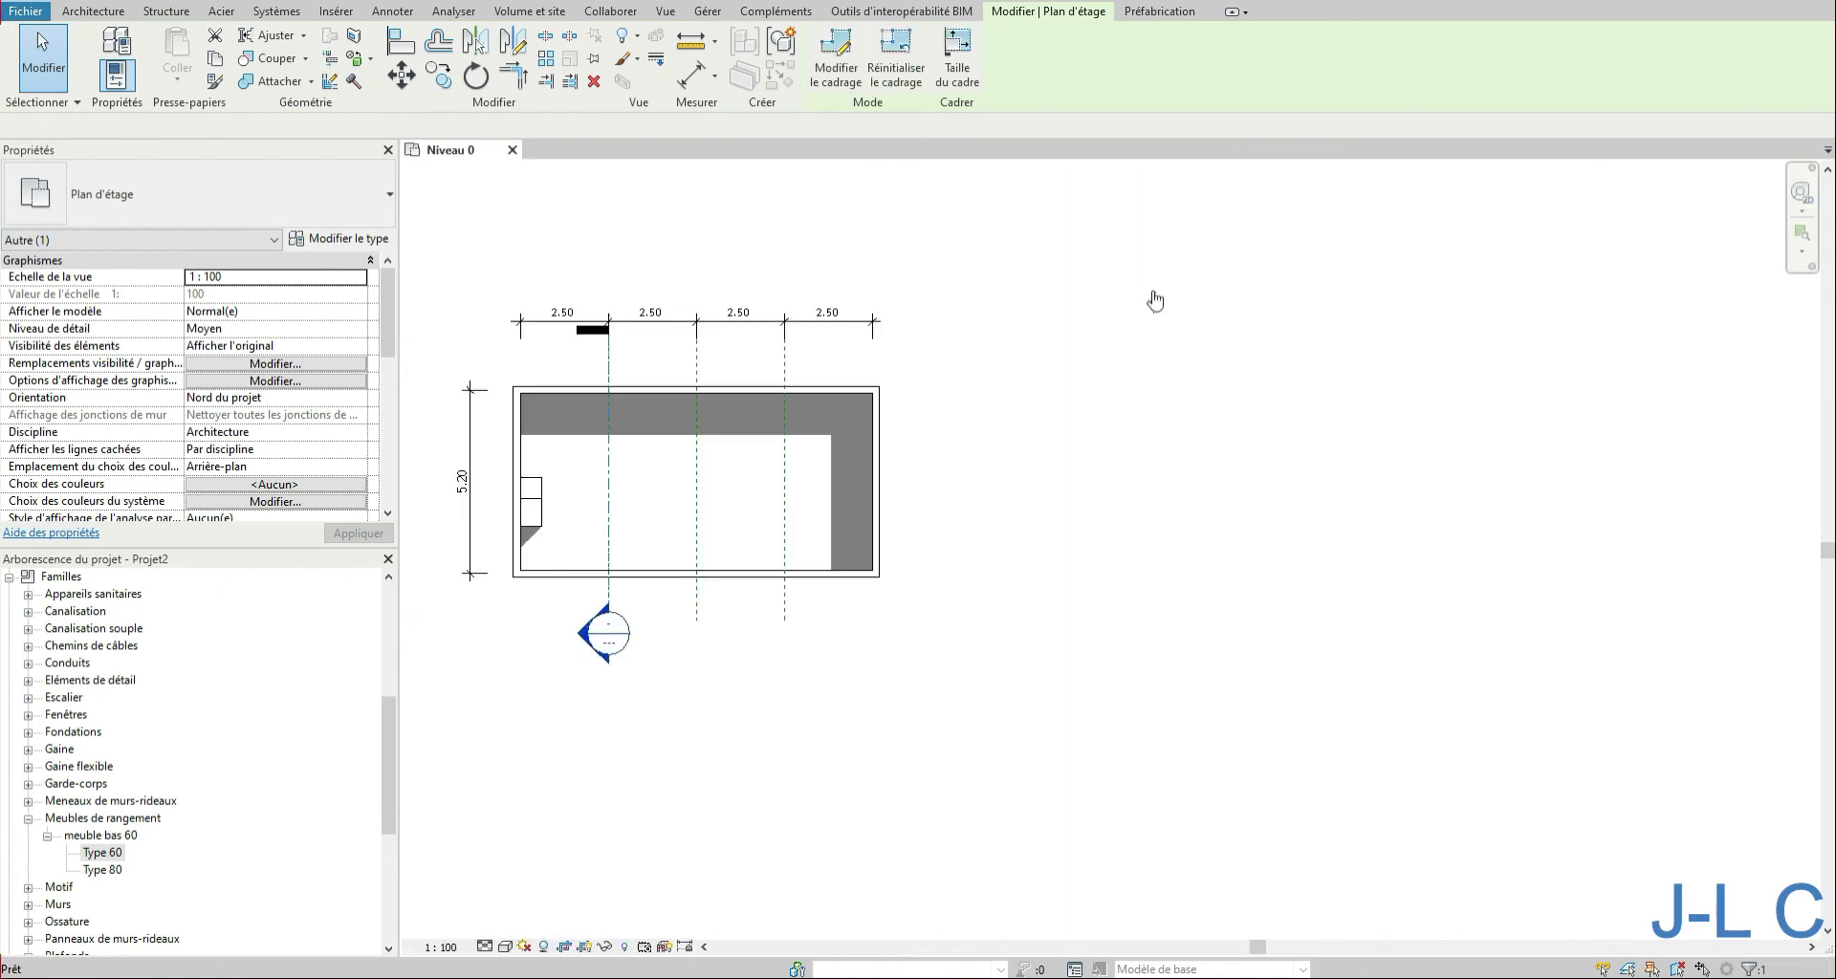
pyautogui.moveTo(1109, 379); pyautogui.dragTo(1369, 407, button='middle')
pyautogui.scroll(4, 871, 529)
pyautogui.scroll(-1, 809, 493)
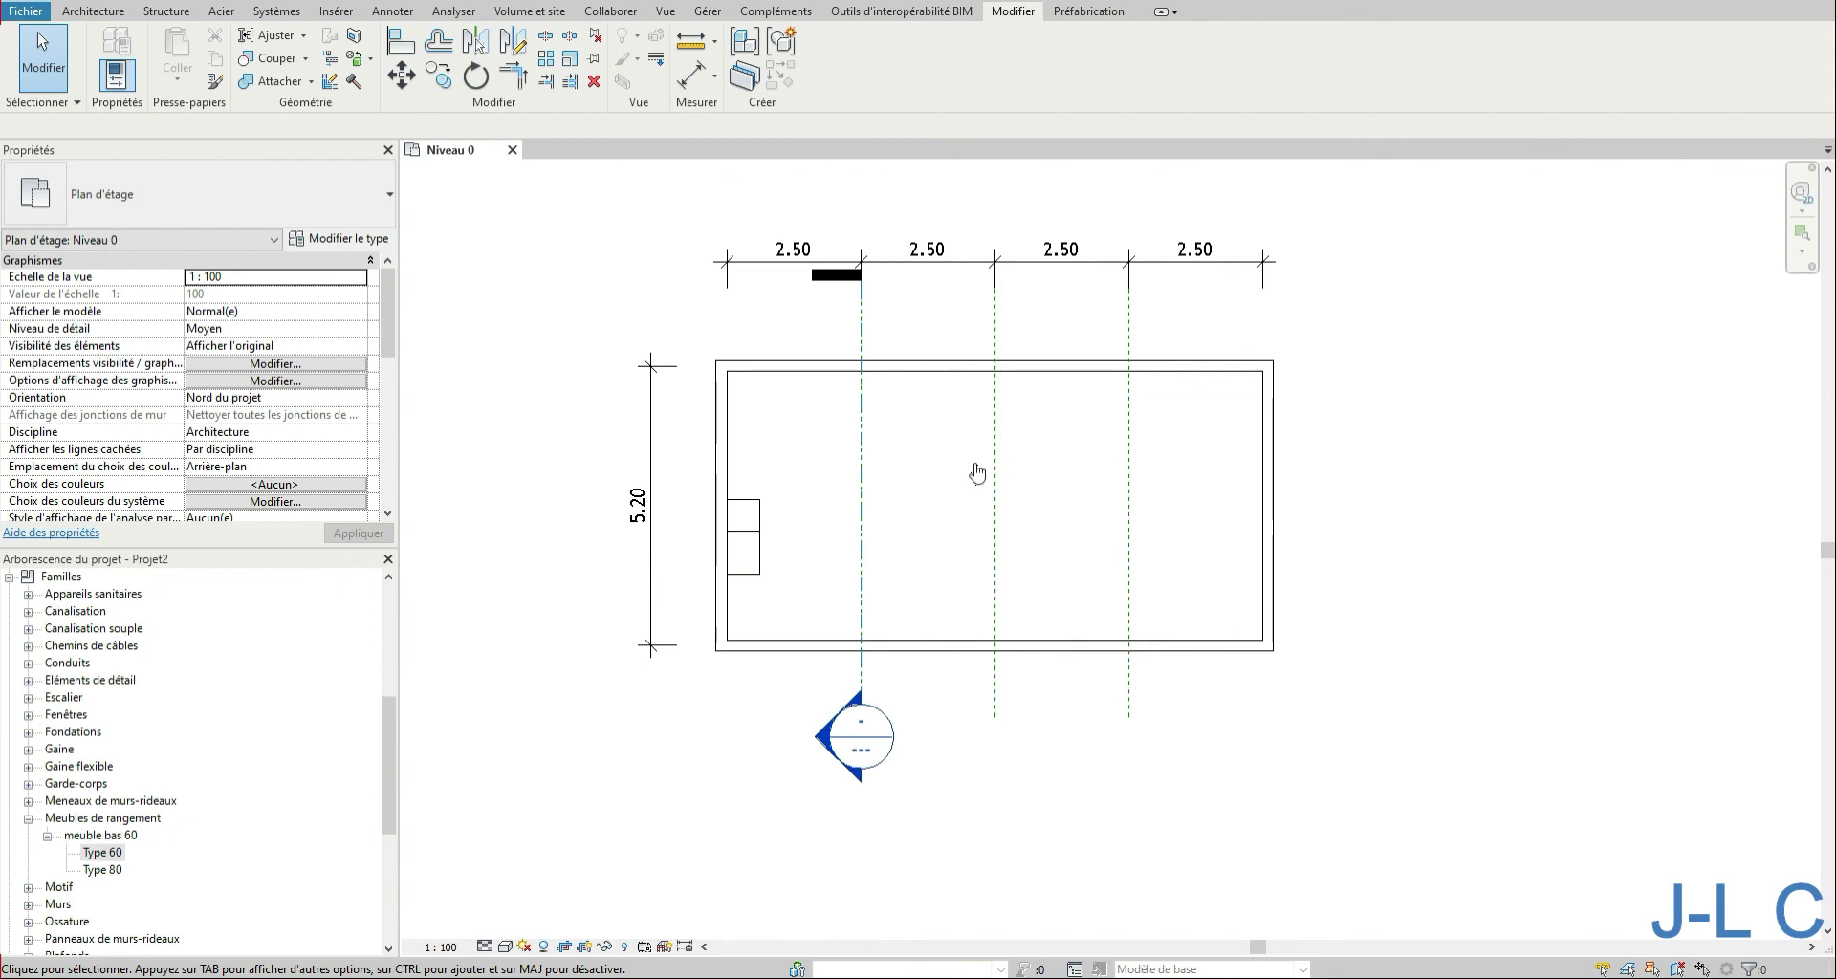
# Step: Open the default {3D} view of the project
pyautogui.click(8, 577)
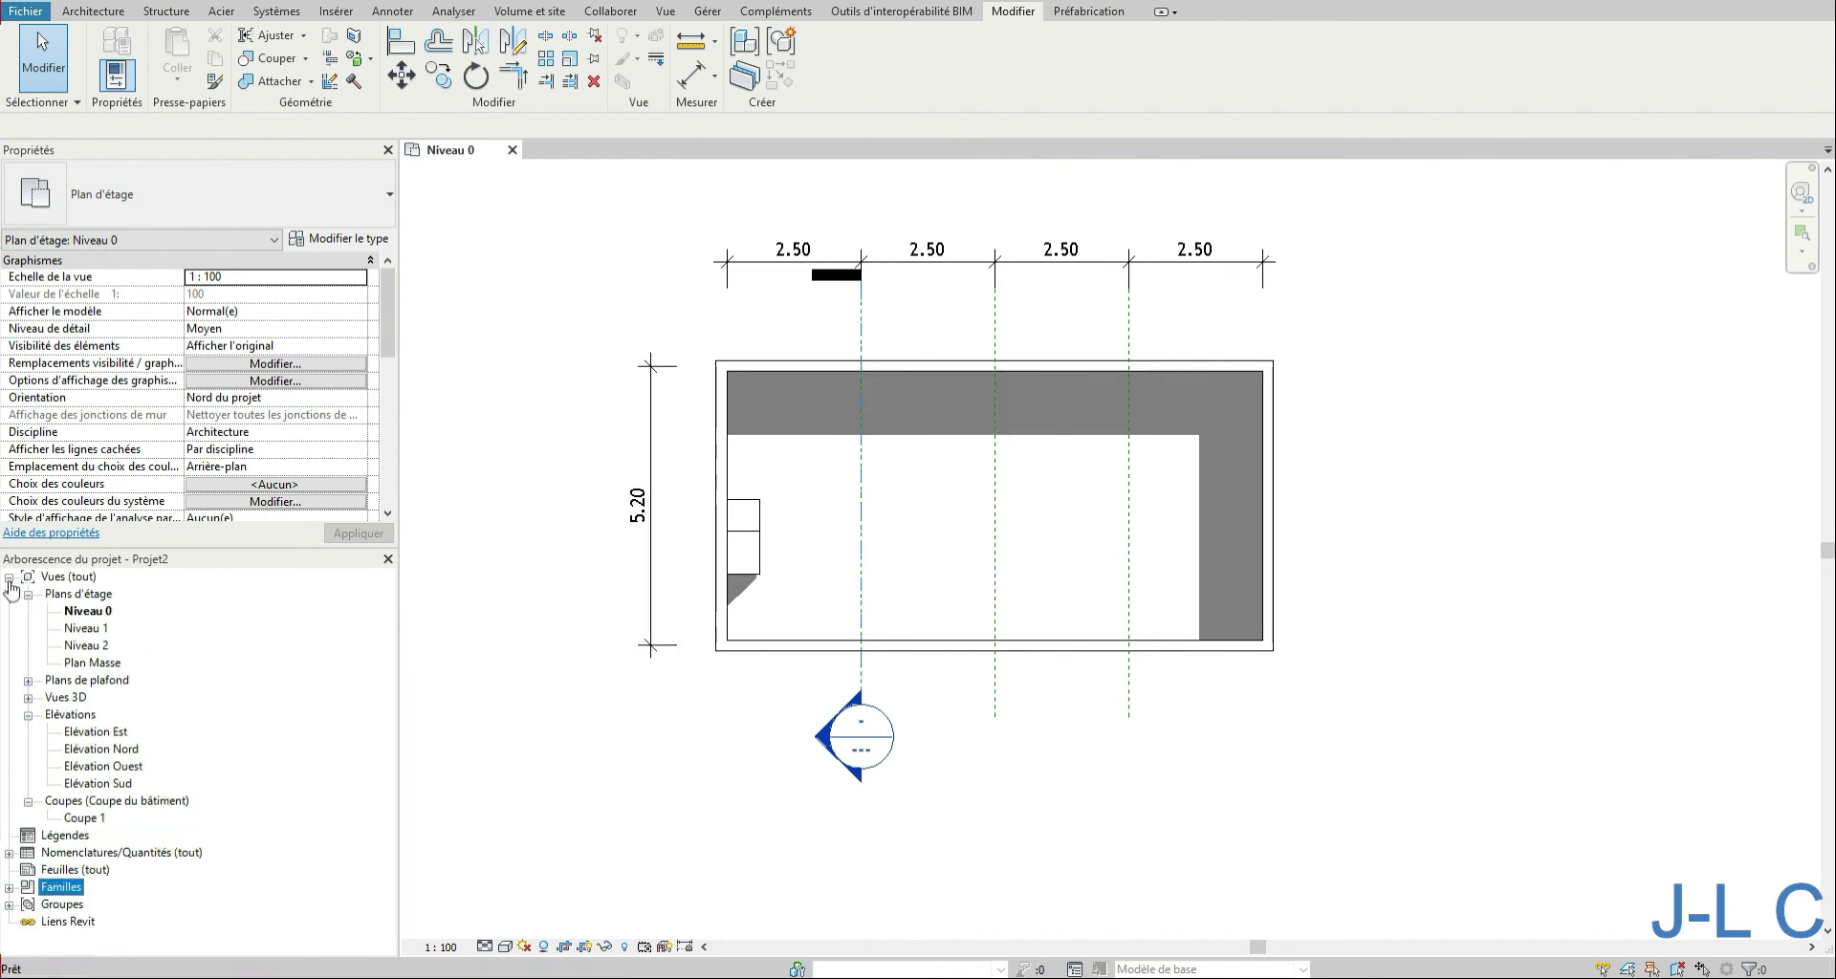
pyautogui.doubleClick(69, 697)
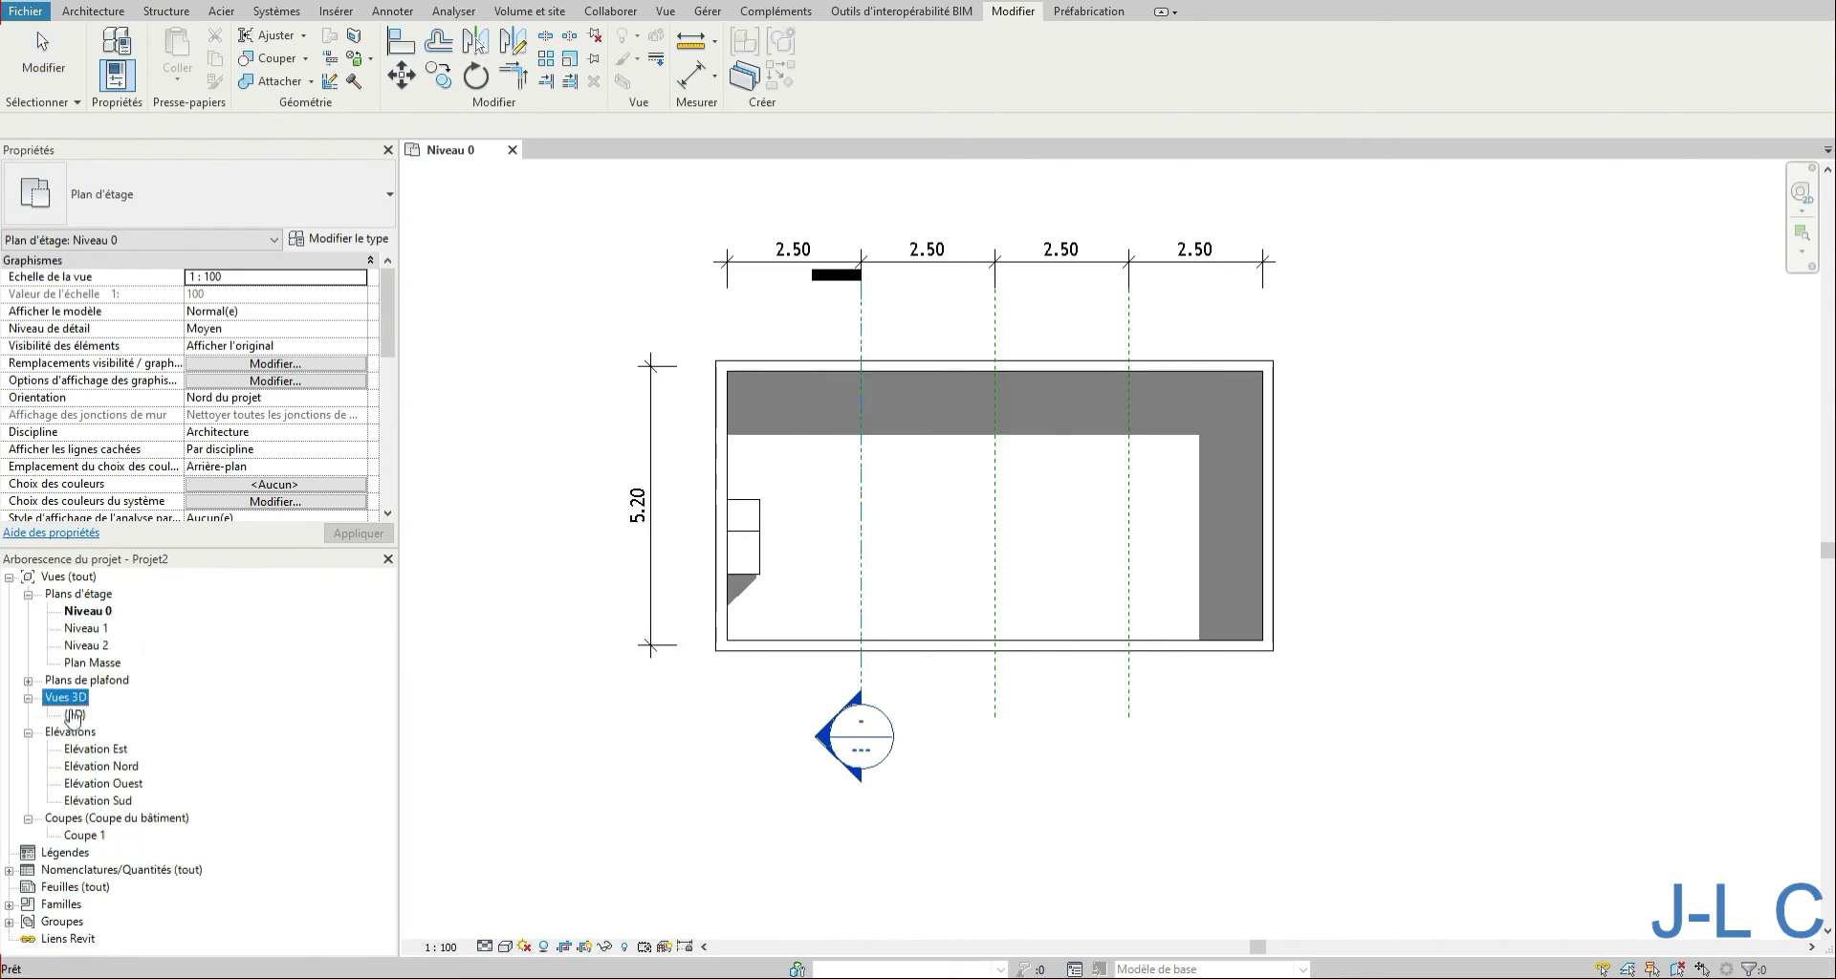
pyautogui.doubleClick(74, 714)
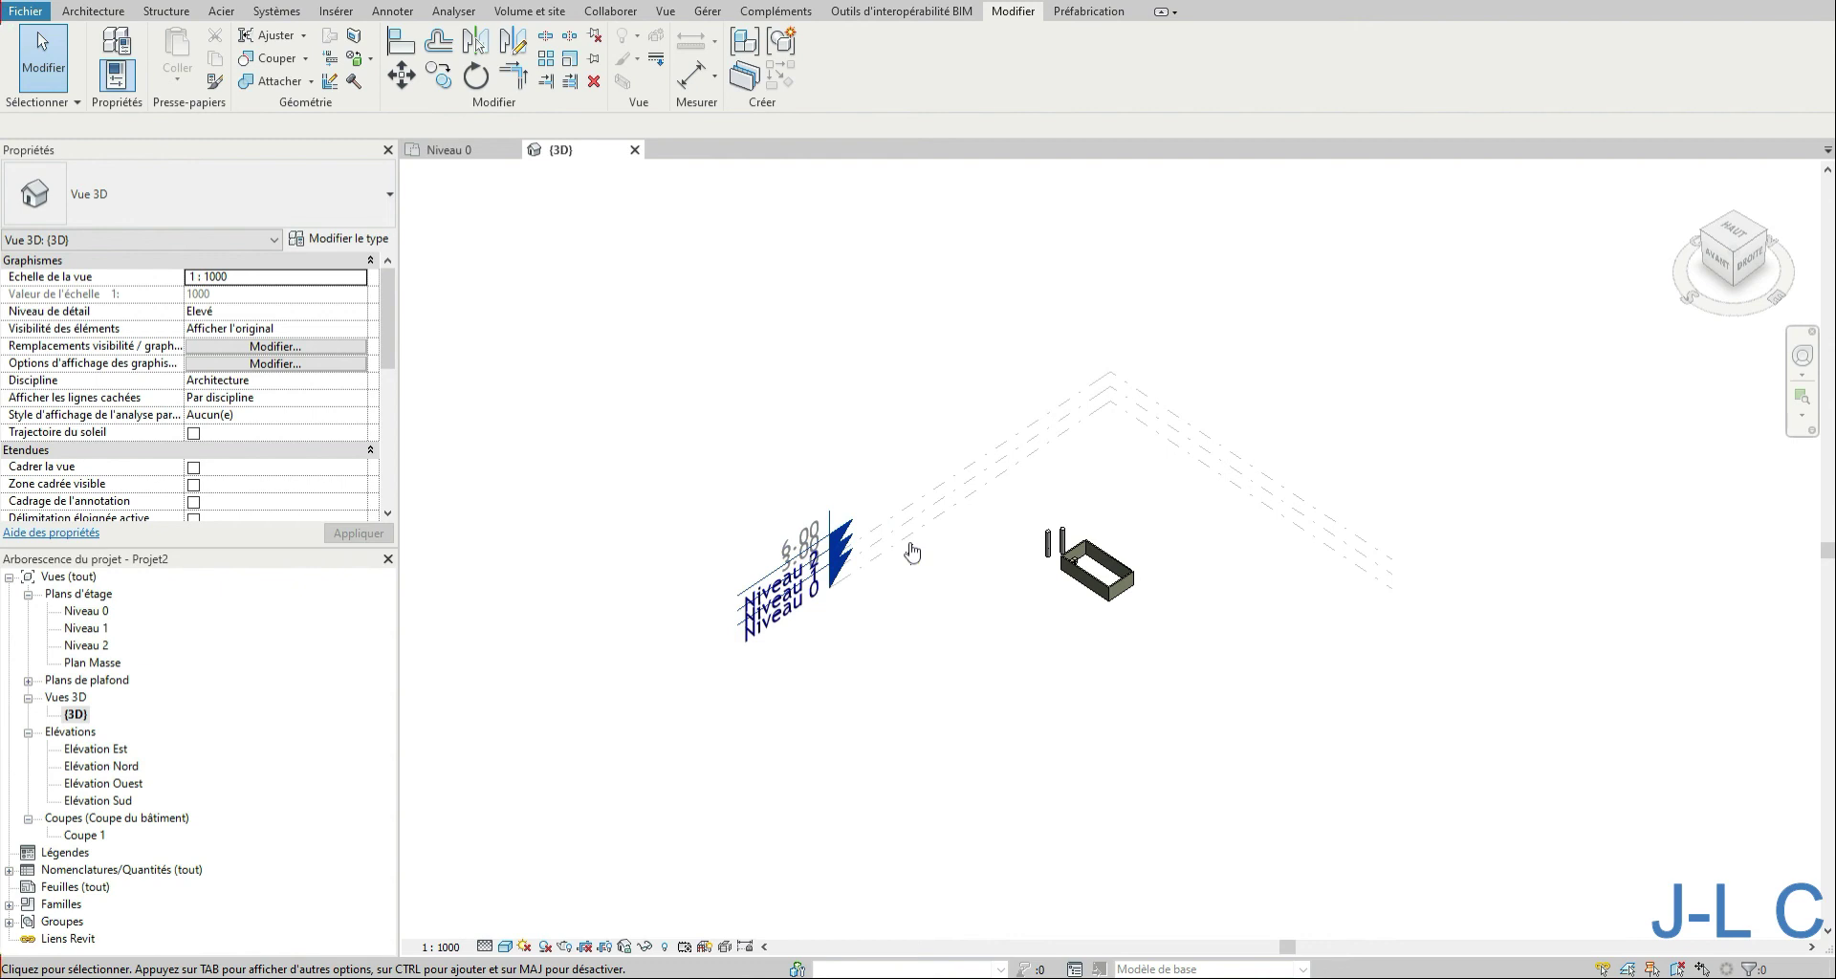
# Step: Hide the Niveaux annotation category in the 3D view through its visibility/graphics overrides
pyautogui.press('v')
pyautogui.press('v')
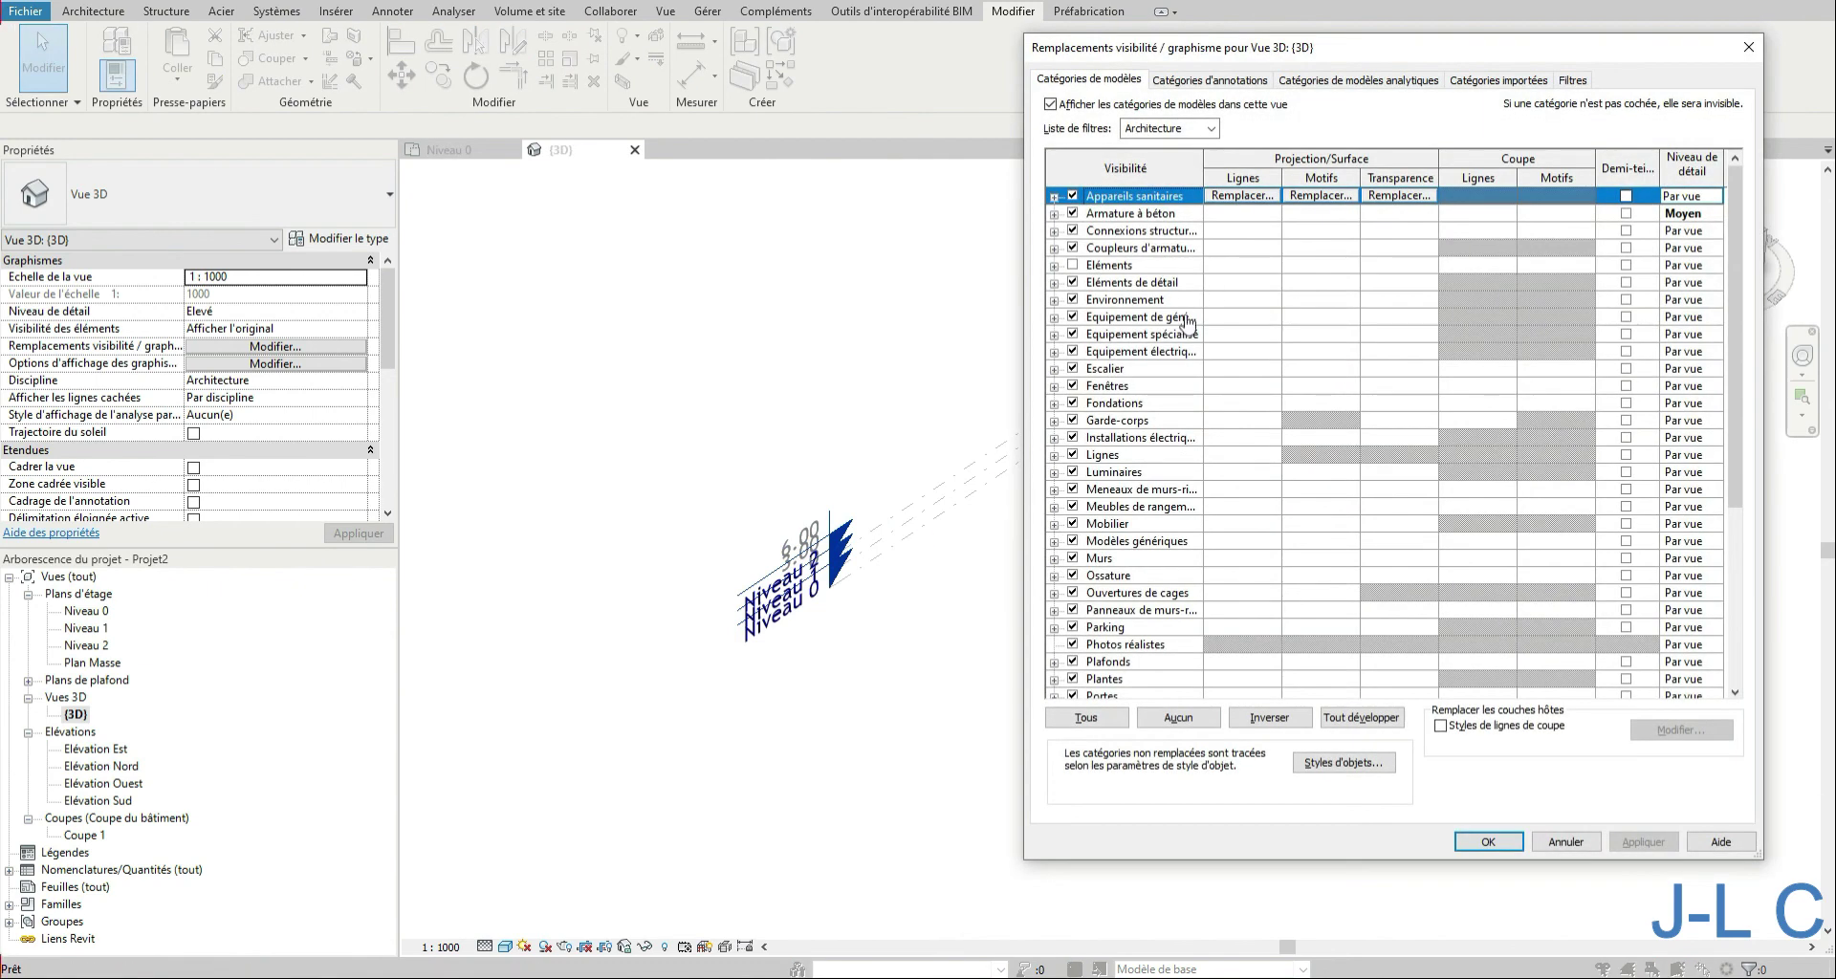
pyautogui.click(1192, 84)
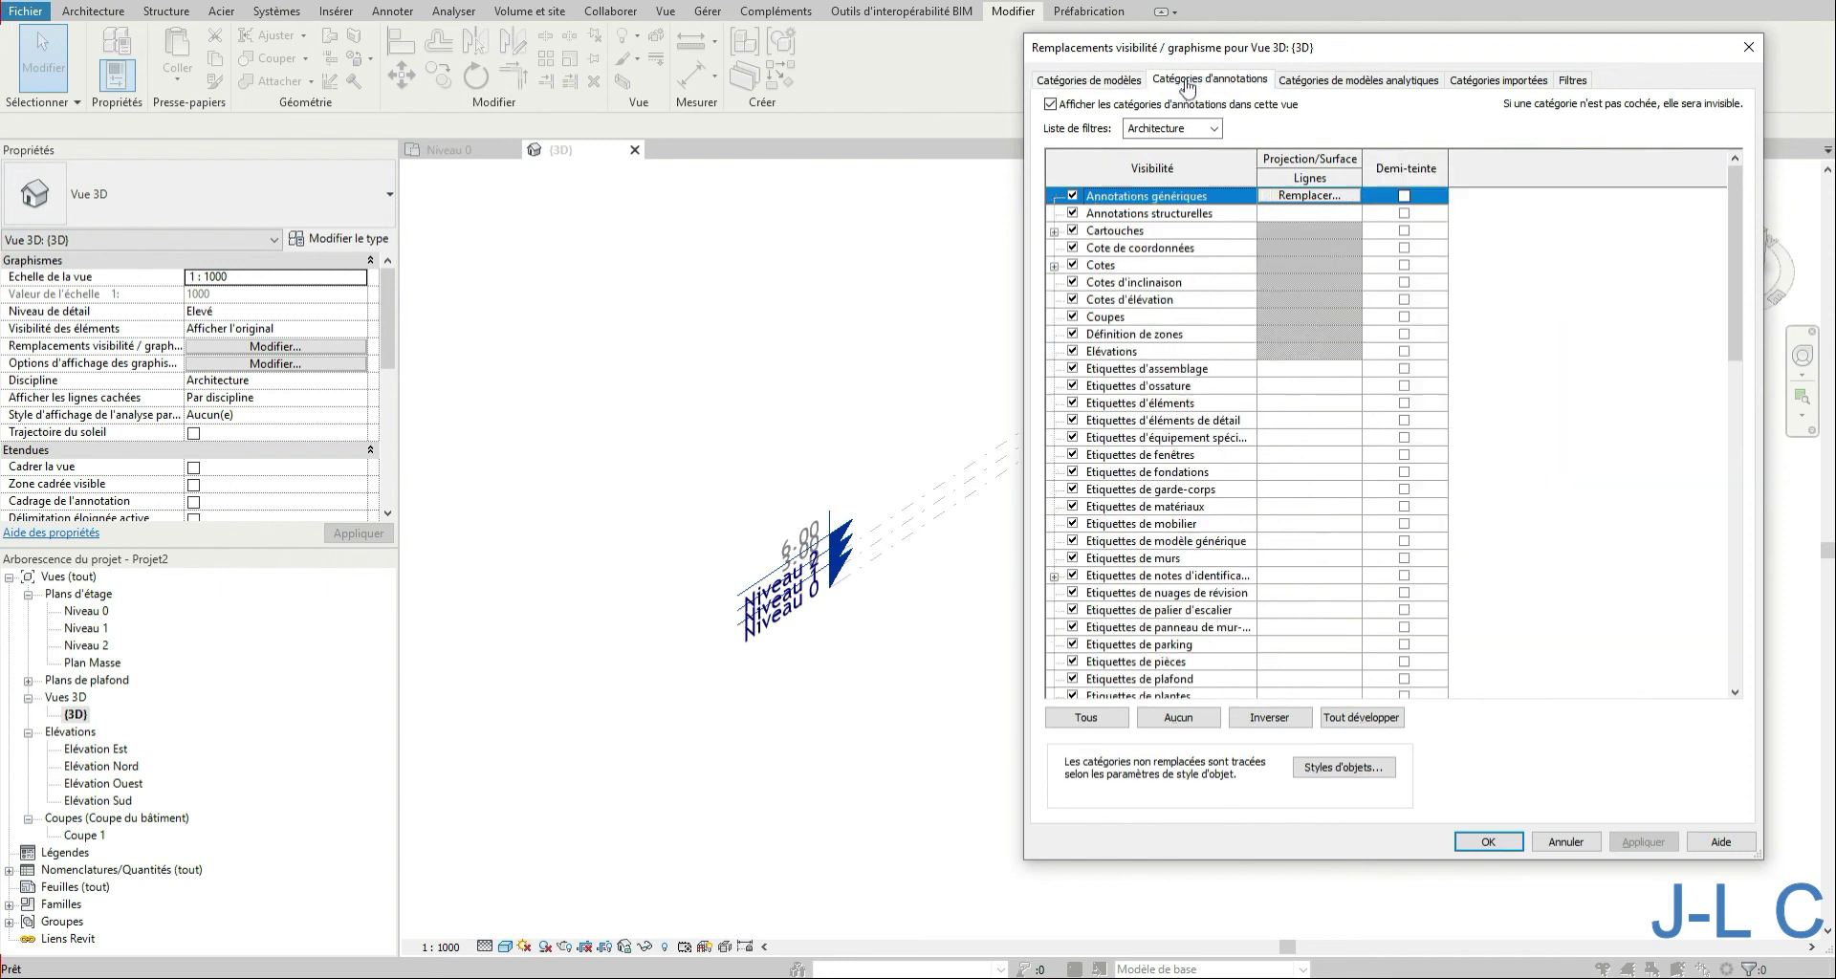
pyautogui.press('n')
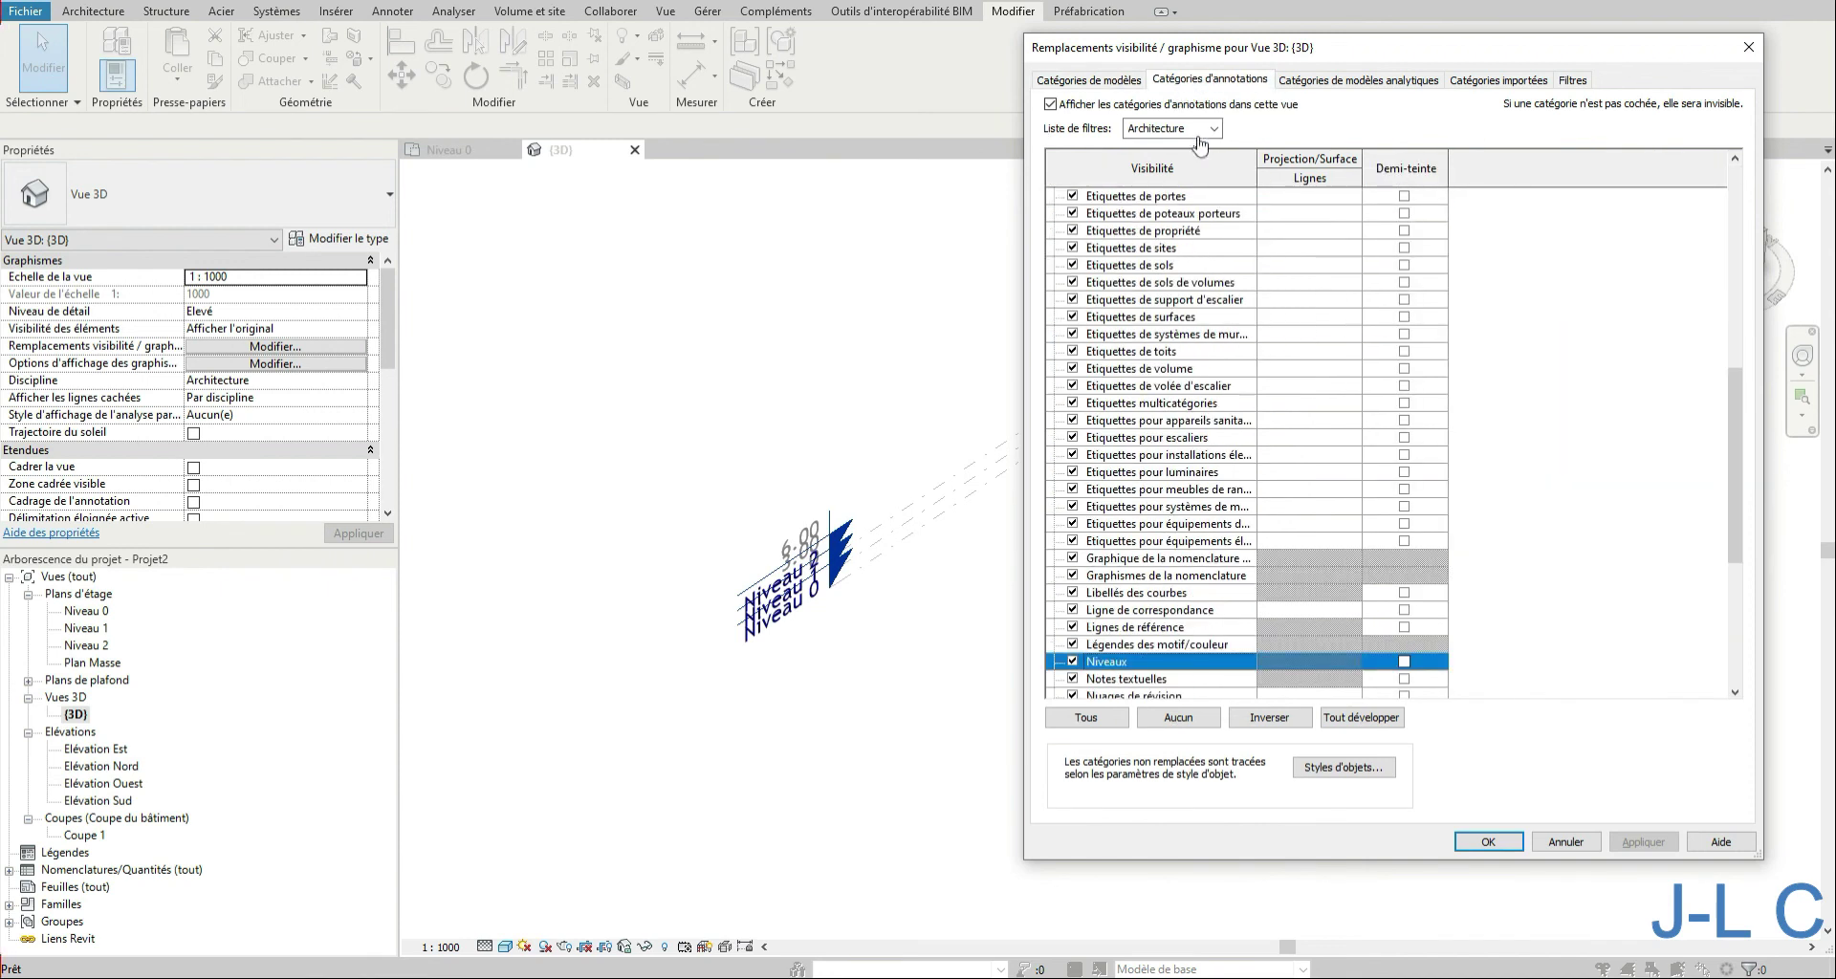
pyautogui.click(1073, 662)
pyautogui.click(1638, 847)
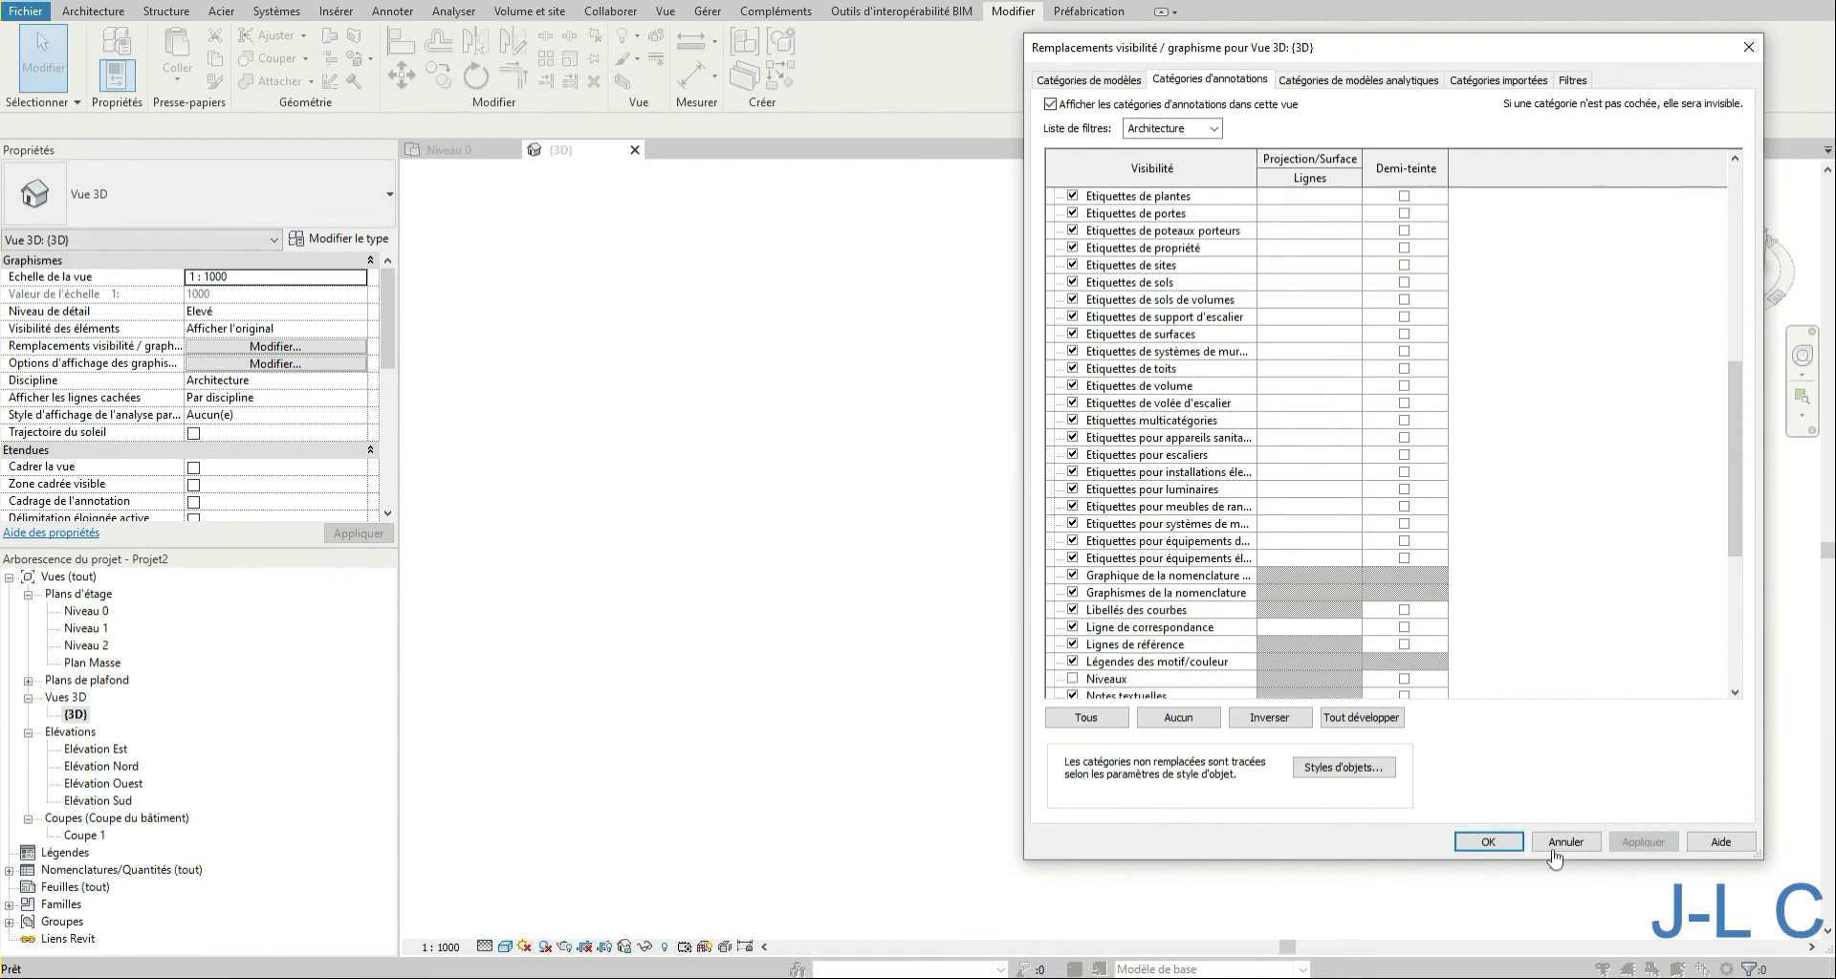
pyautogui.click(1488, 841)
# Step: Switch the 3D view from orthographic to perspective and show the whole model from its upper front-right corner
pyautogui.rightClick(1092, 680)
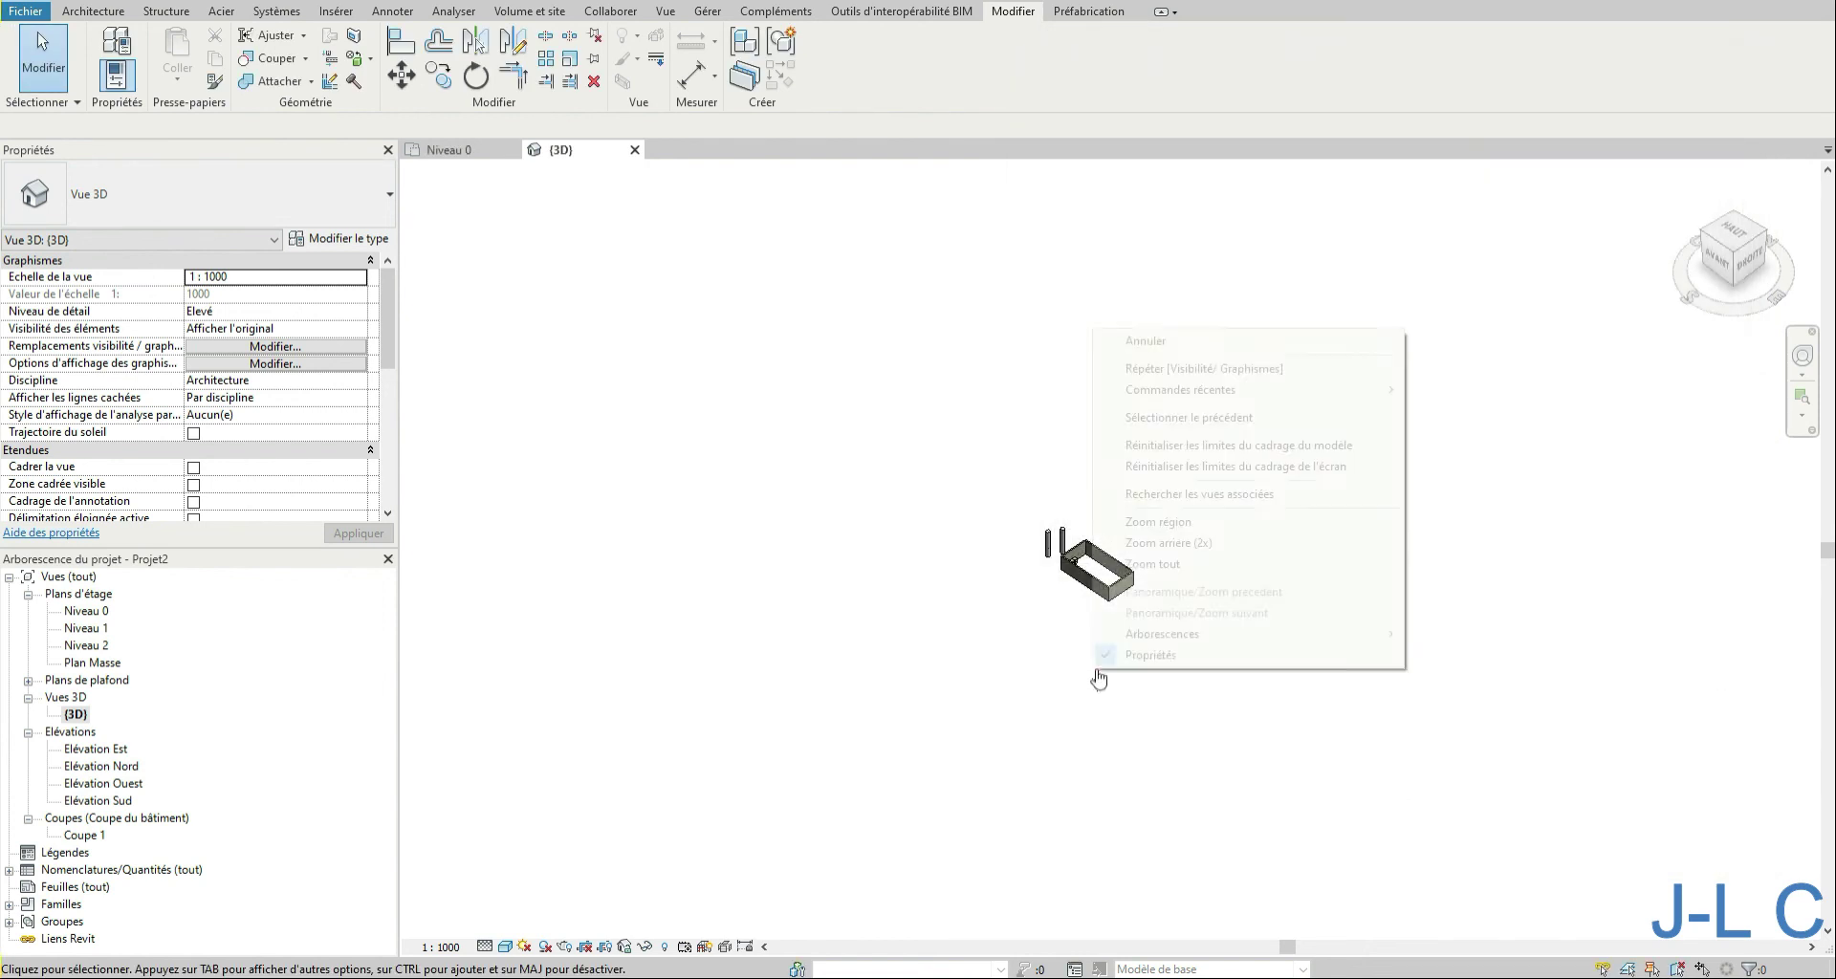
pyautogui.click(1151, 568)
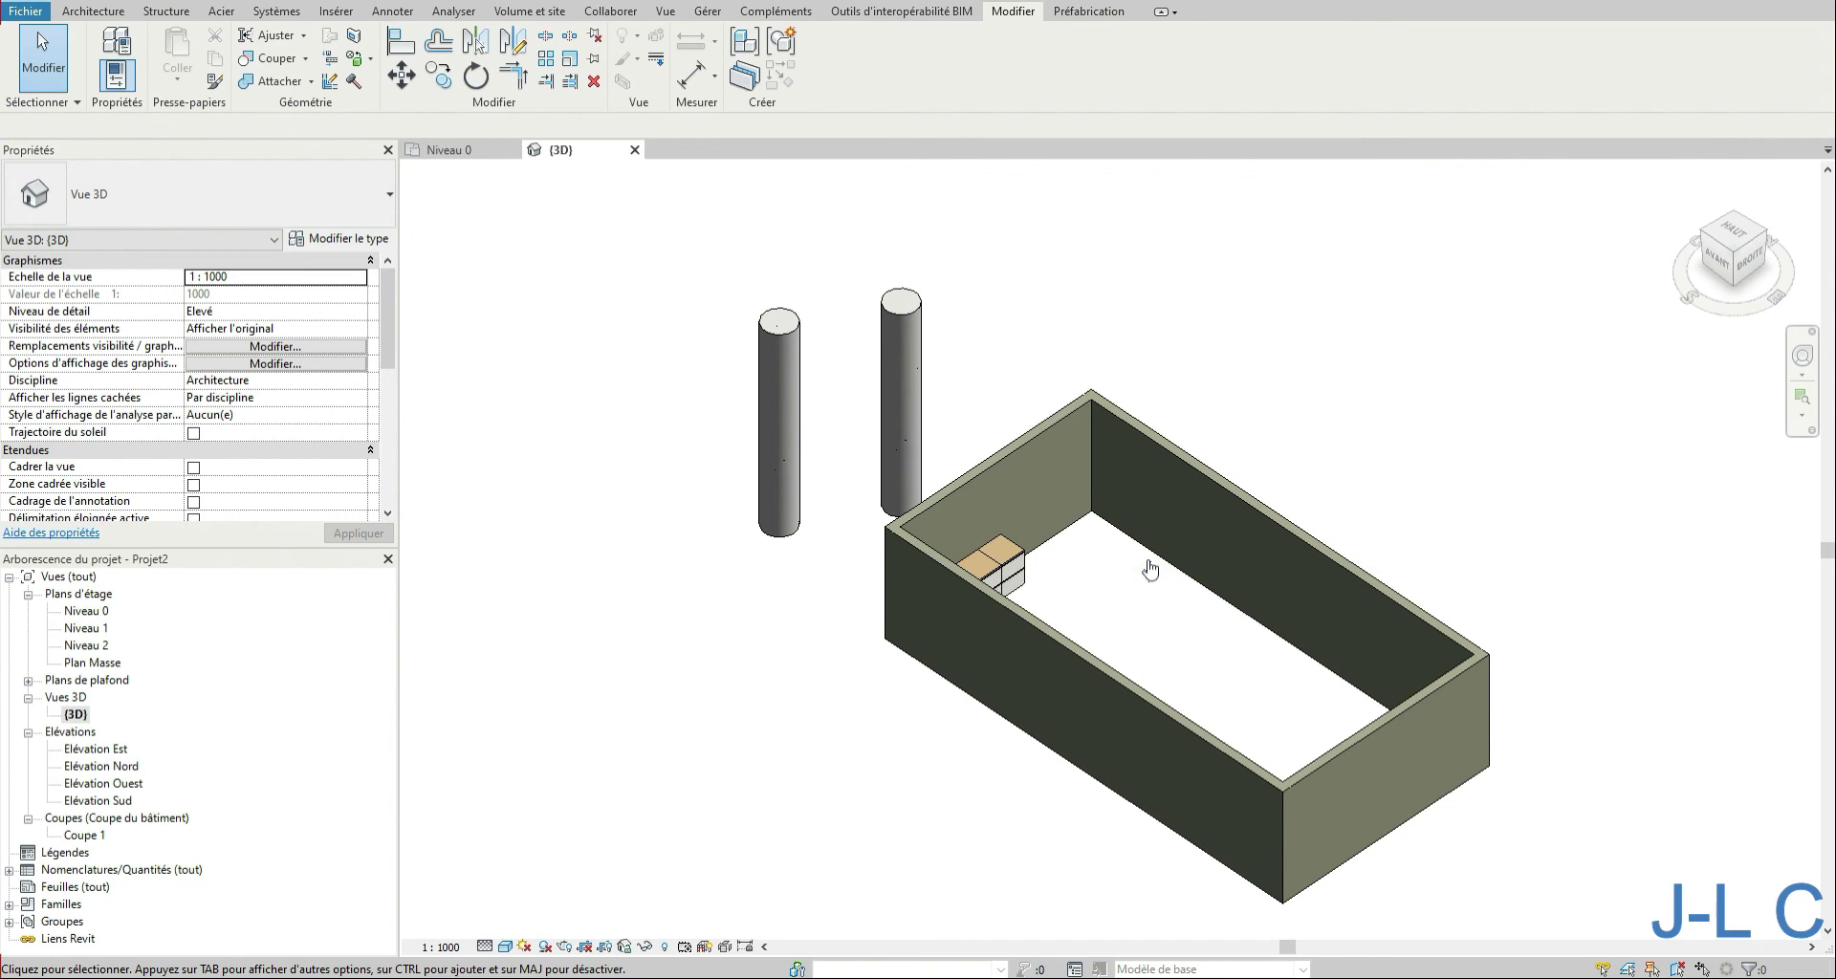
pyautogui.moveTo(1134, 553)
pyautogui.keyDown('shift'); pyautogui.mouseDown(button='middle')
pyautogui.moveTo(920, 522)
pyautogui.moveTo(1129, 536)
pyautogui.mouseUp(button='middle'); pyautogui.keyUp('shift')
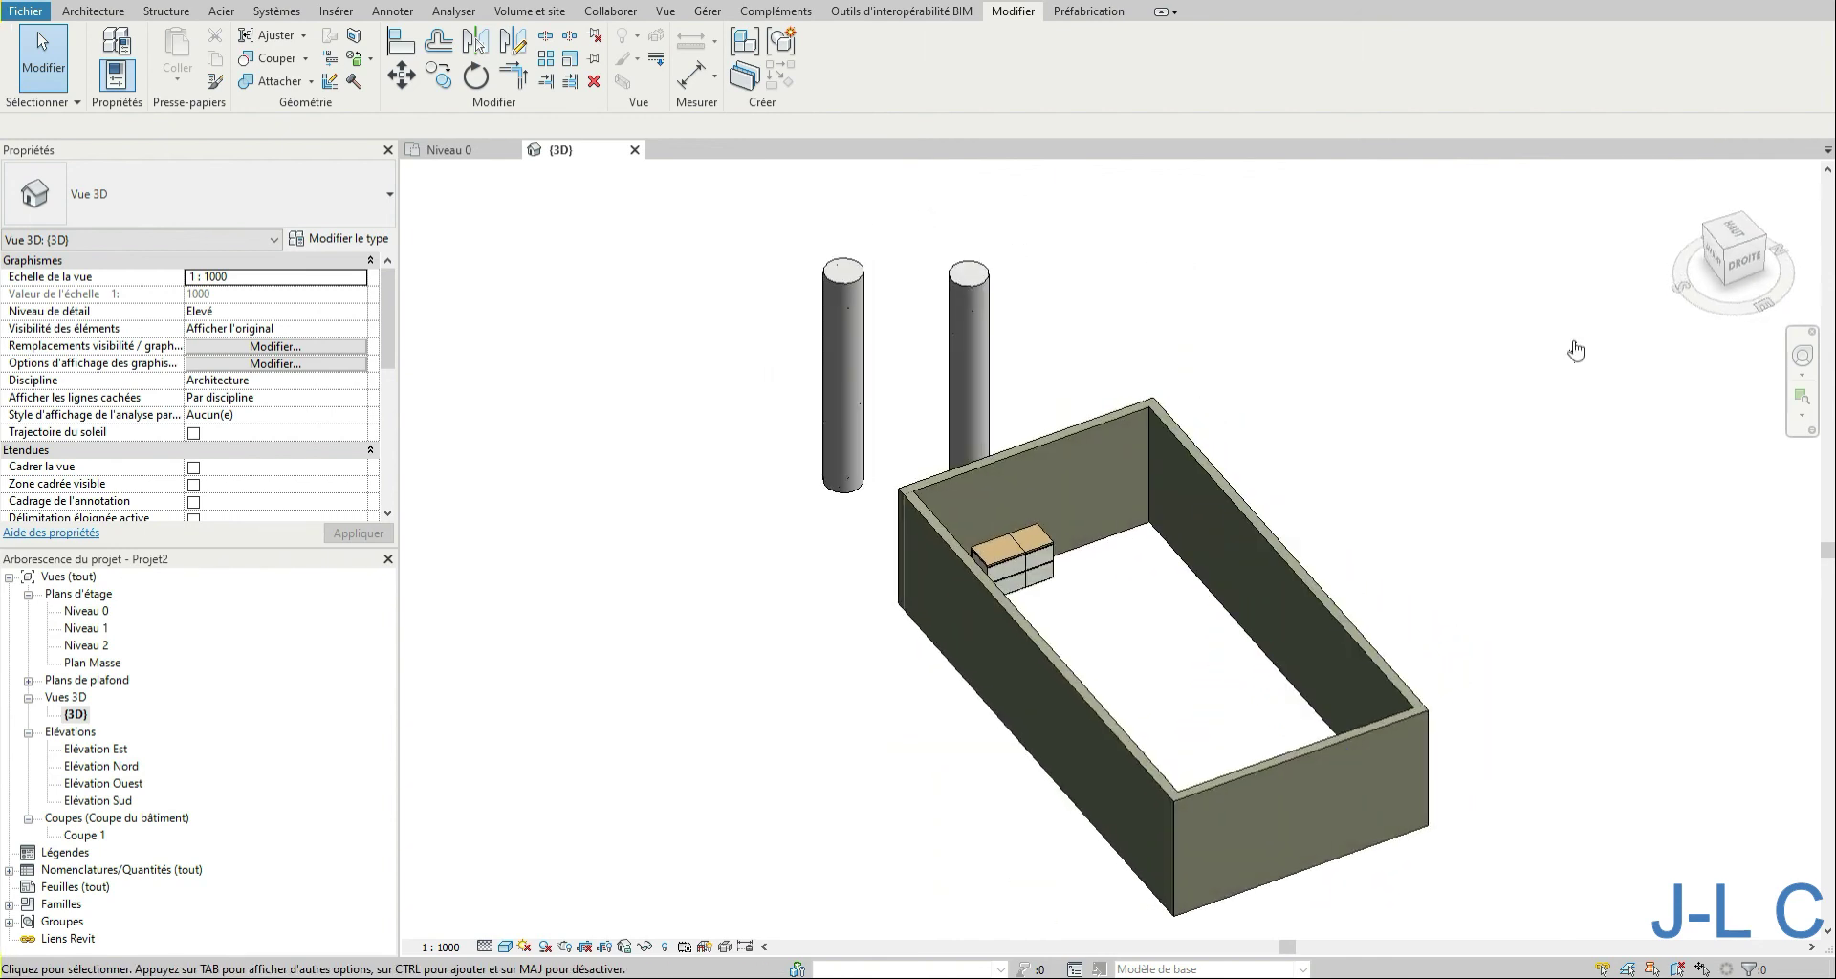
pyautogui.click(1726, 251)
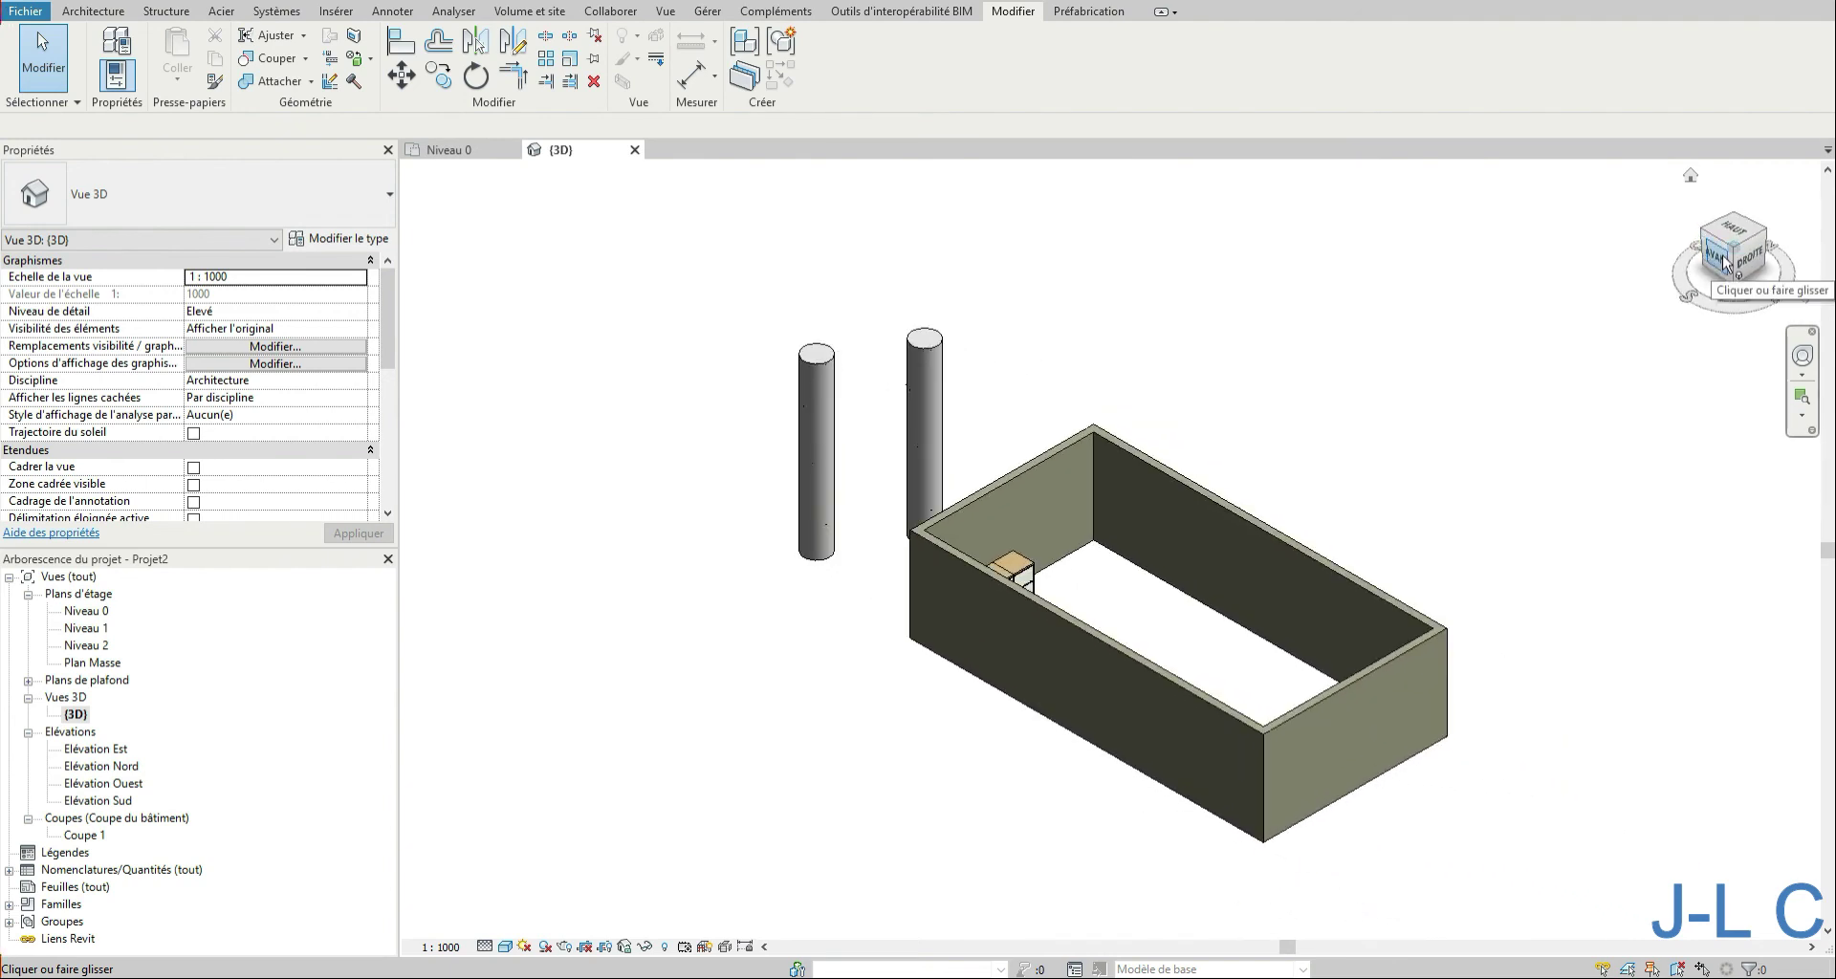
pyautogui.moveTo(1734, 250)
pyautogui.mouseDown()
pyautogui.moveTo(1753, 292)
pyautogui.moveTo(1743, 277)
pyautogui.mouseUp()
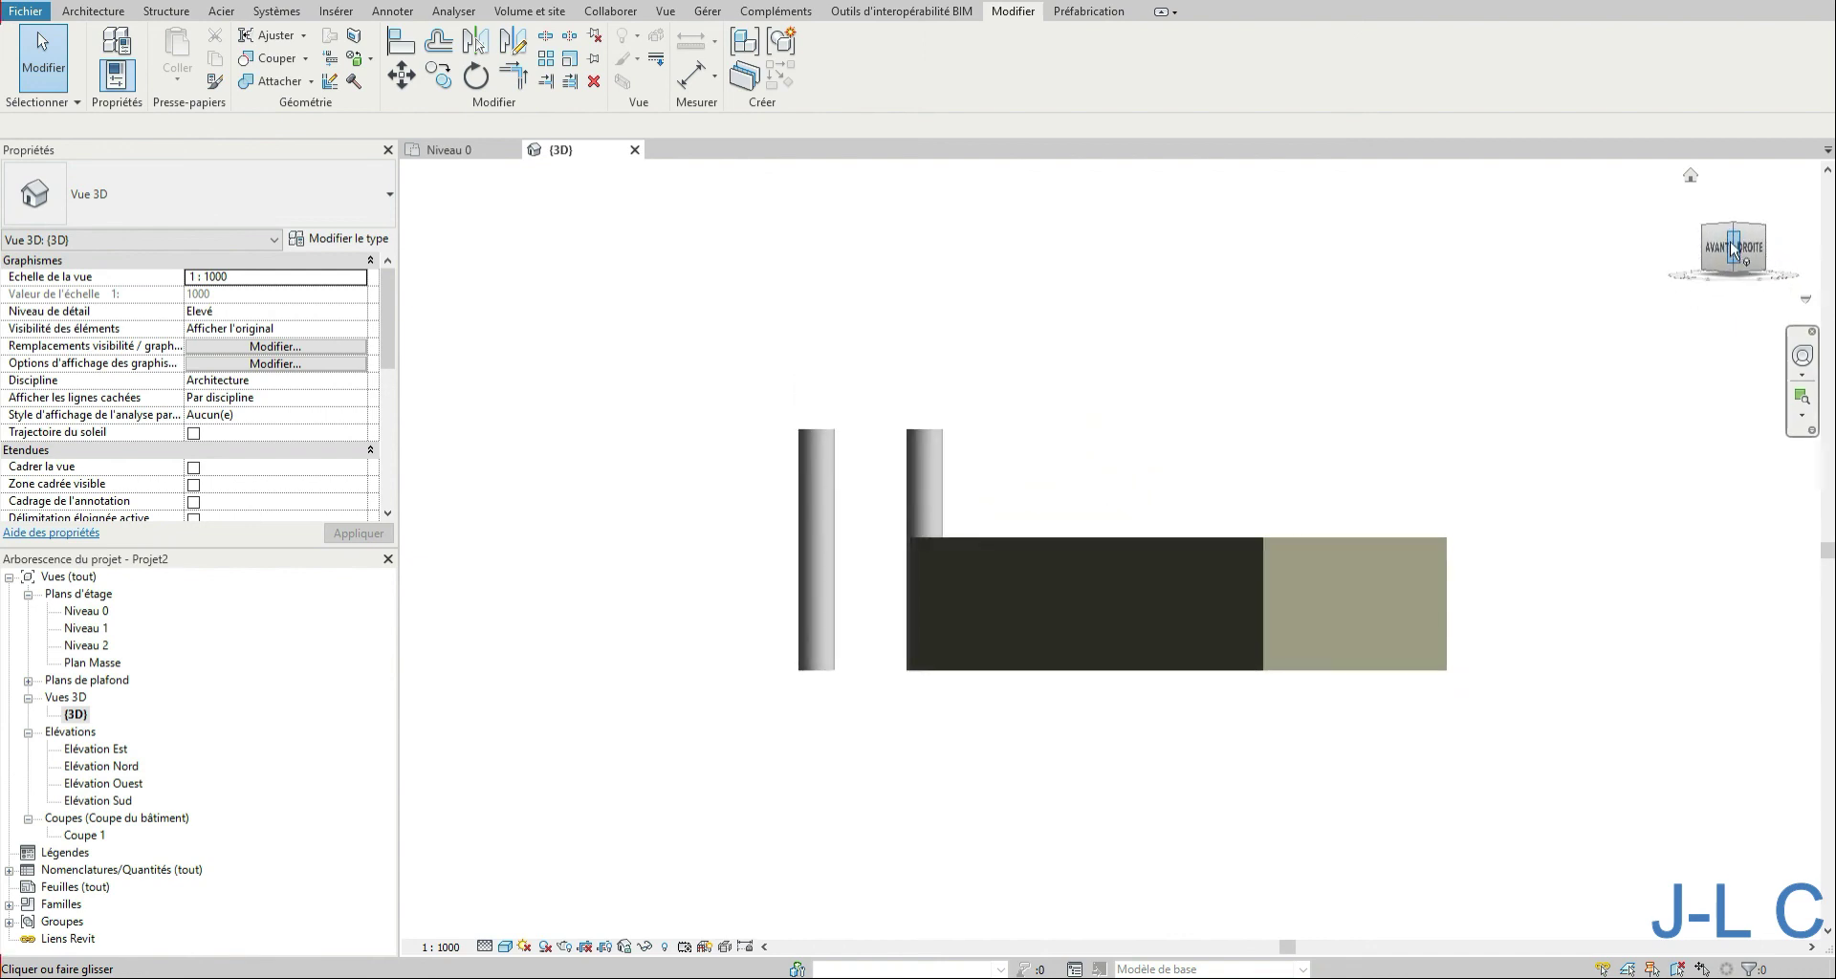
pyautogui.rightClick(1733, 243)
pyautogui.click(1616, 338)
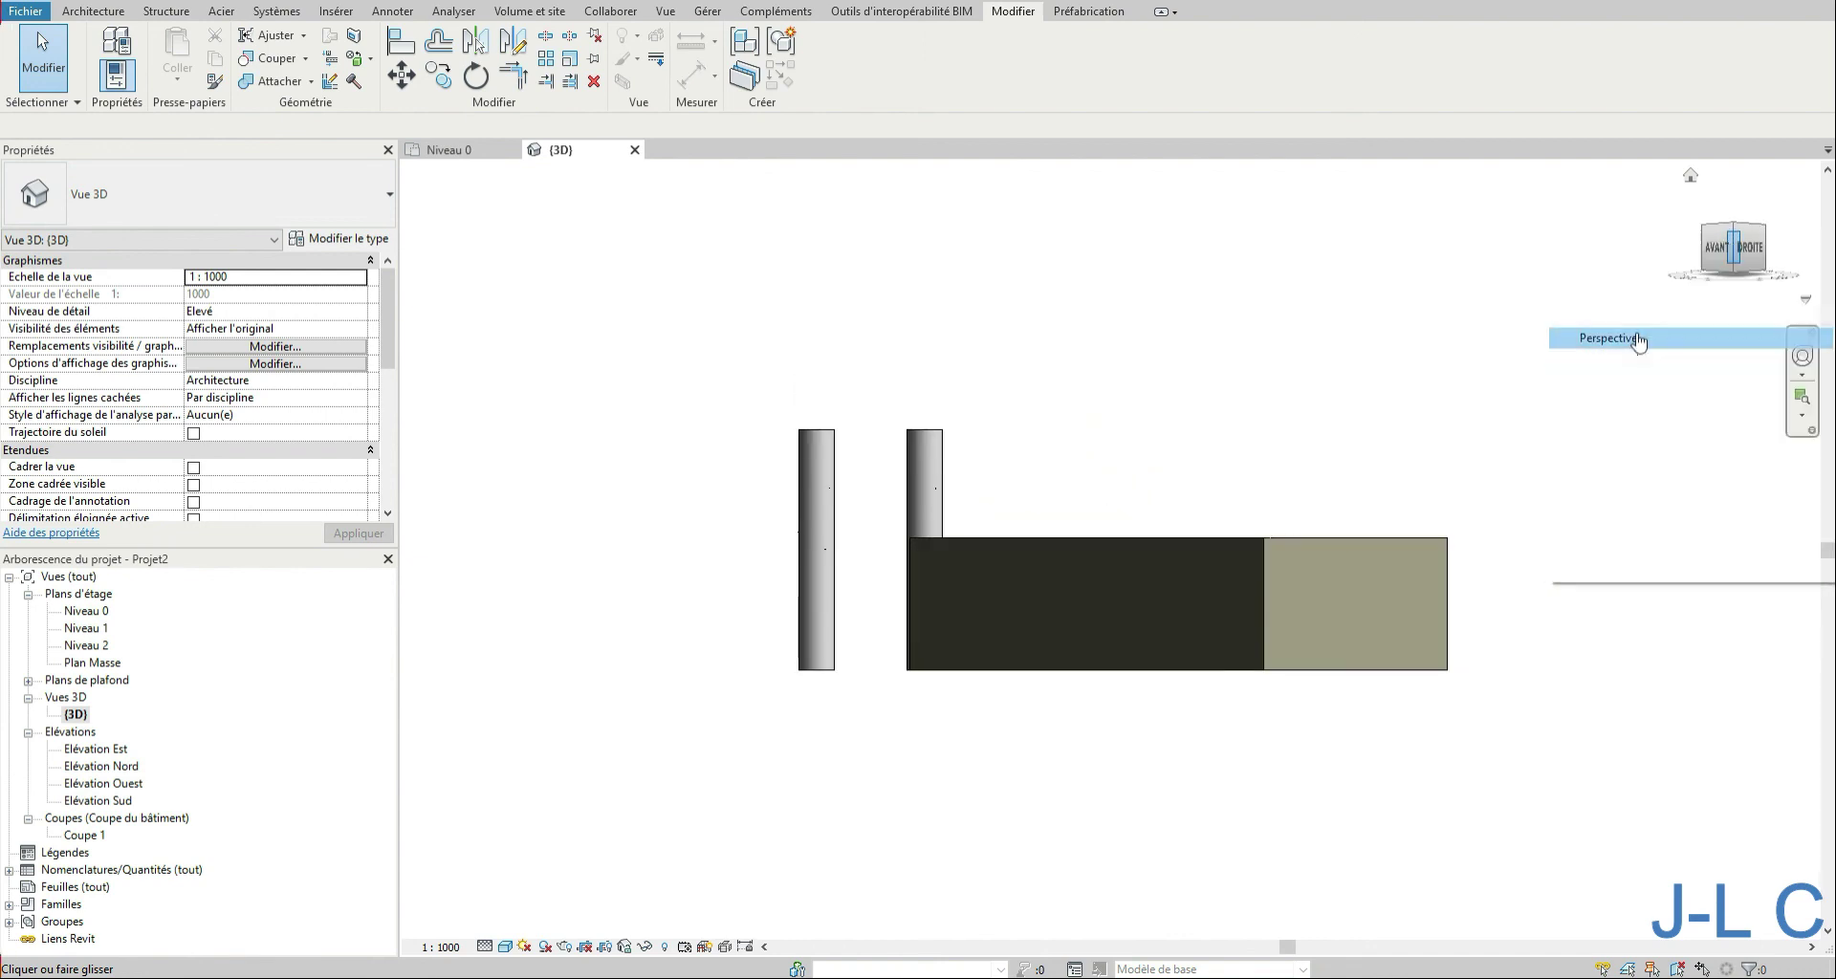
pyautogui.click(1732, 228)
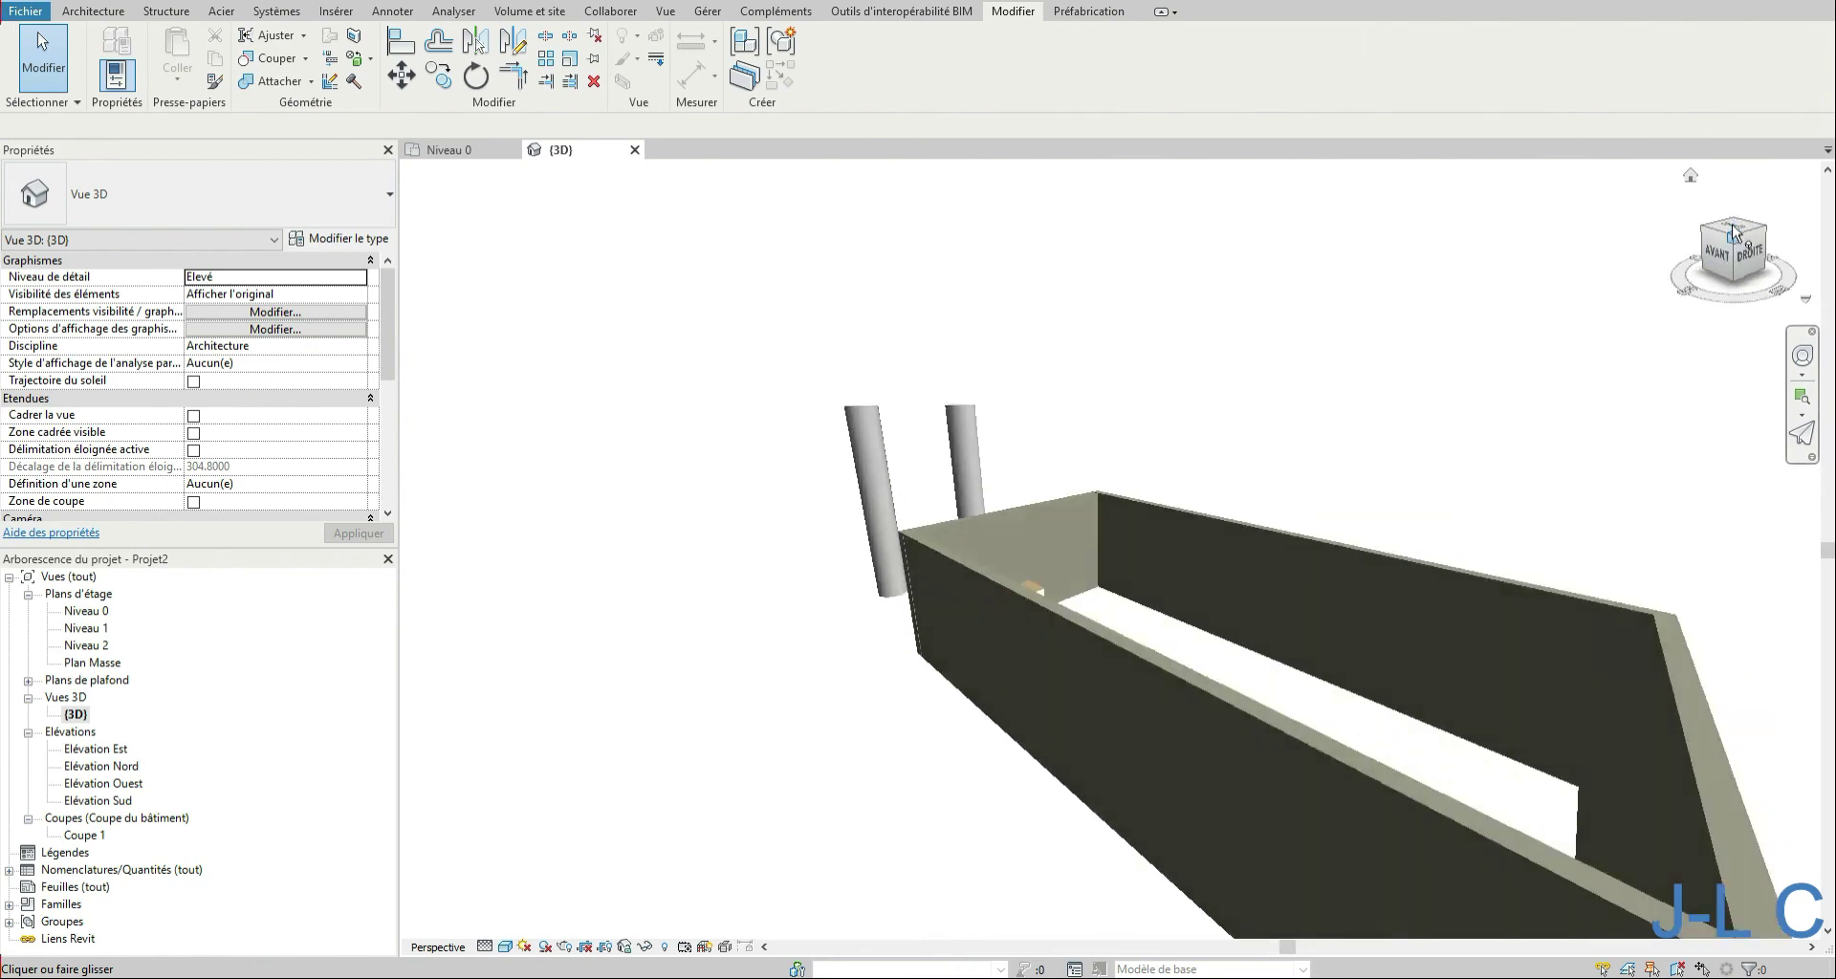
pyautogui.scroll(-5, 825, 412)
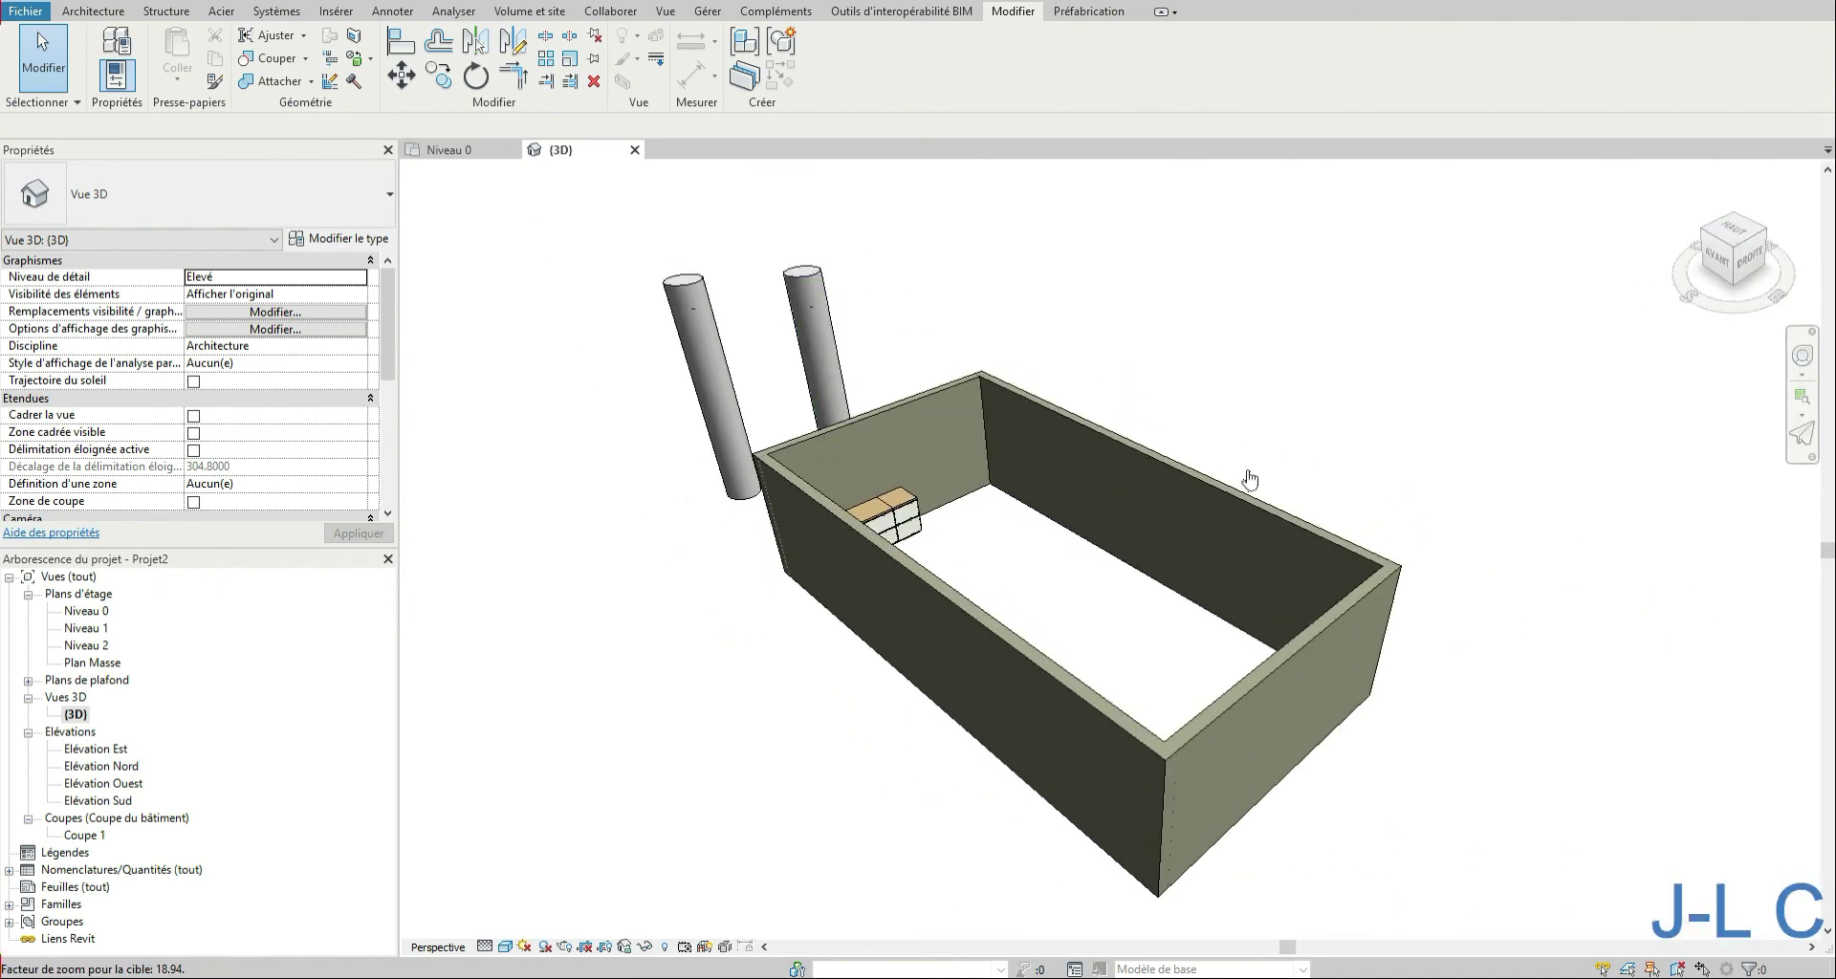
# Step: Orient the 3D view to the Niveau 0 floor plan and return it to the upper front-right corner view
pyautogui.rightClick(1718, 258)
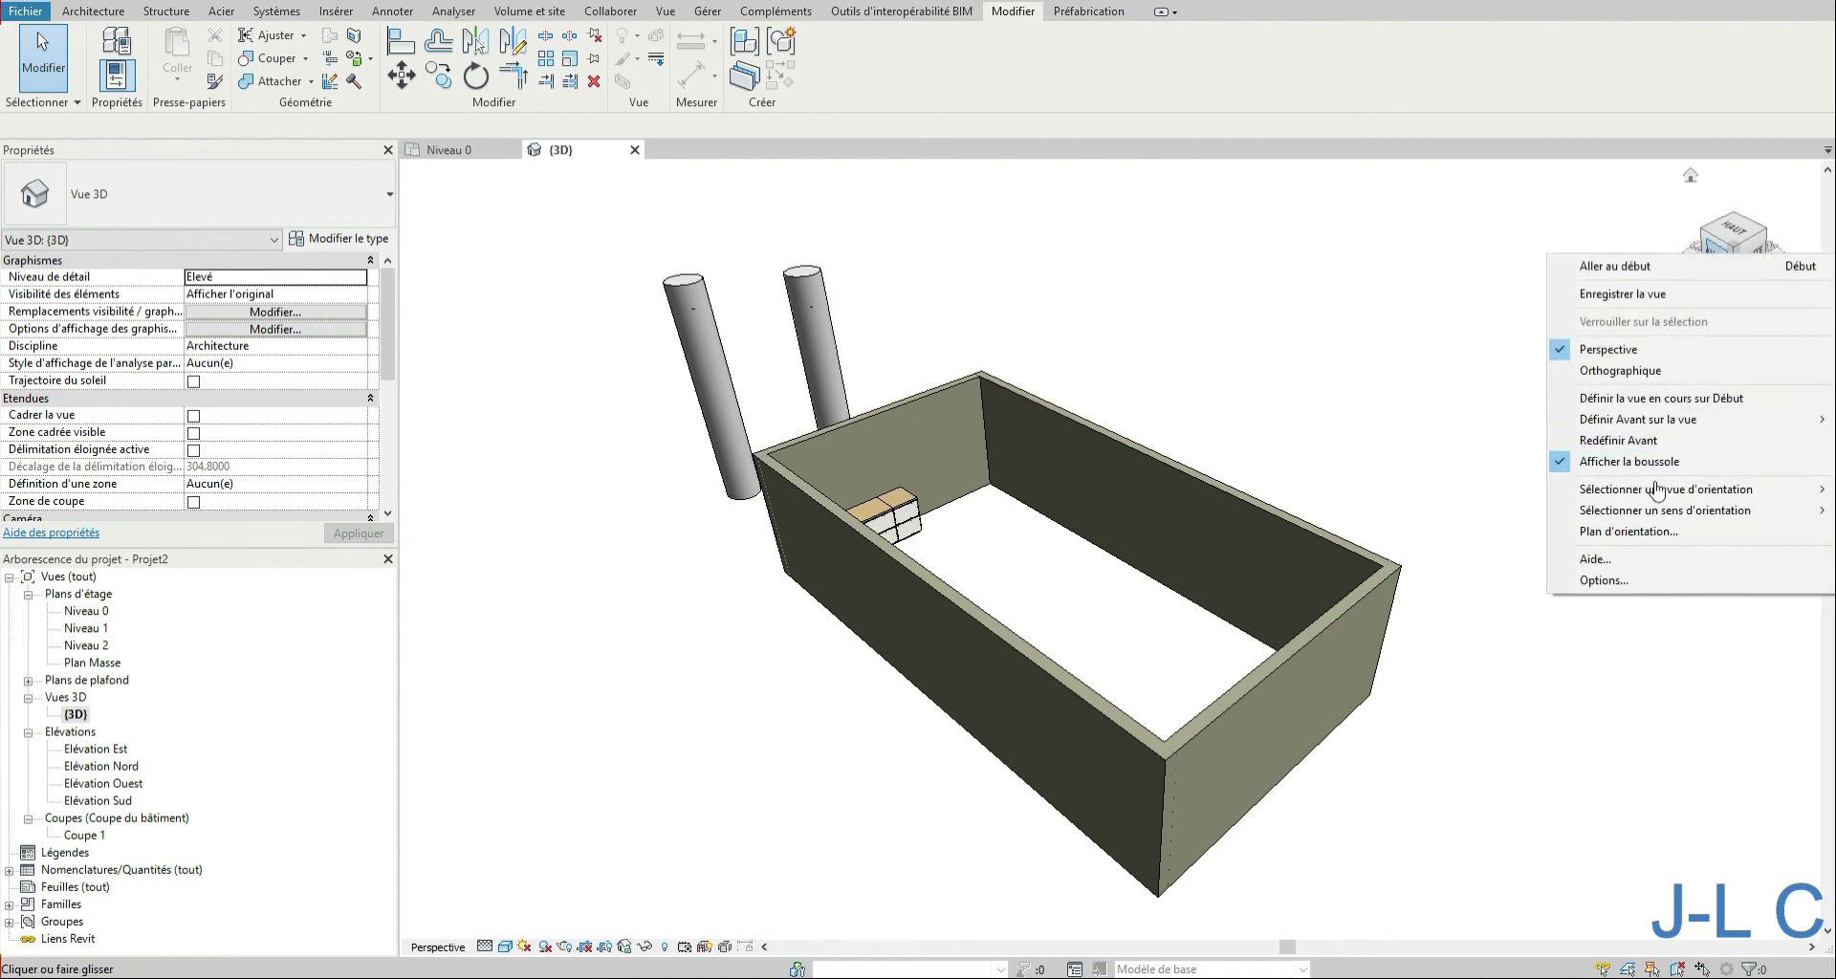
pyautogui.moveTo(1655, 490)
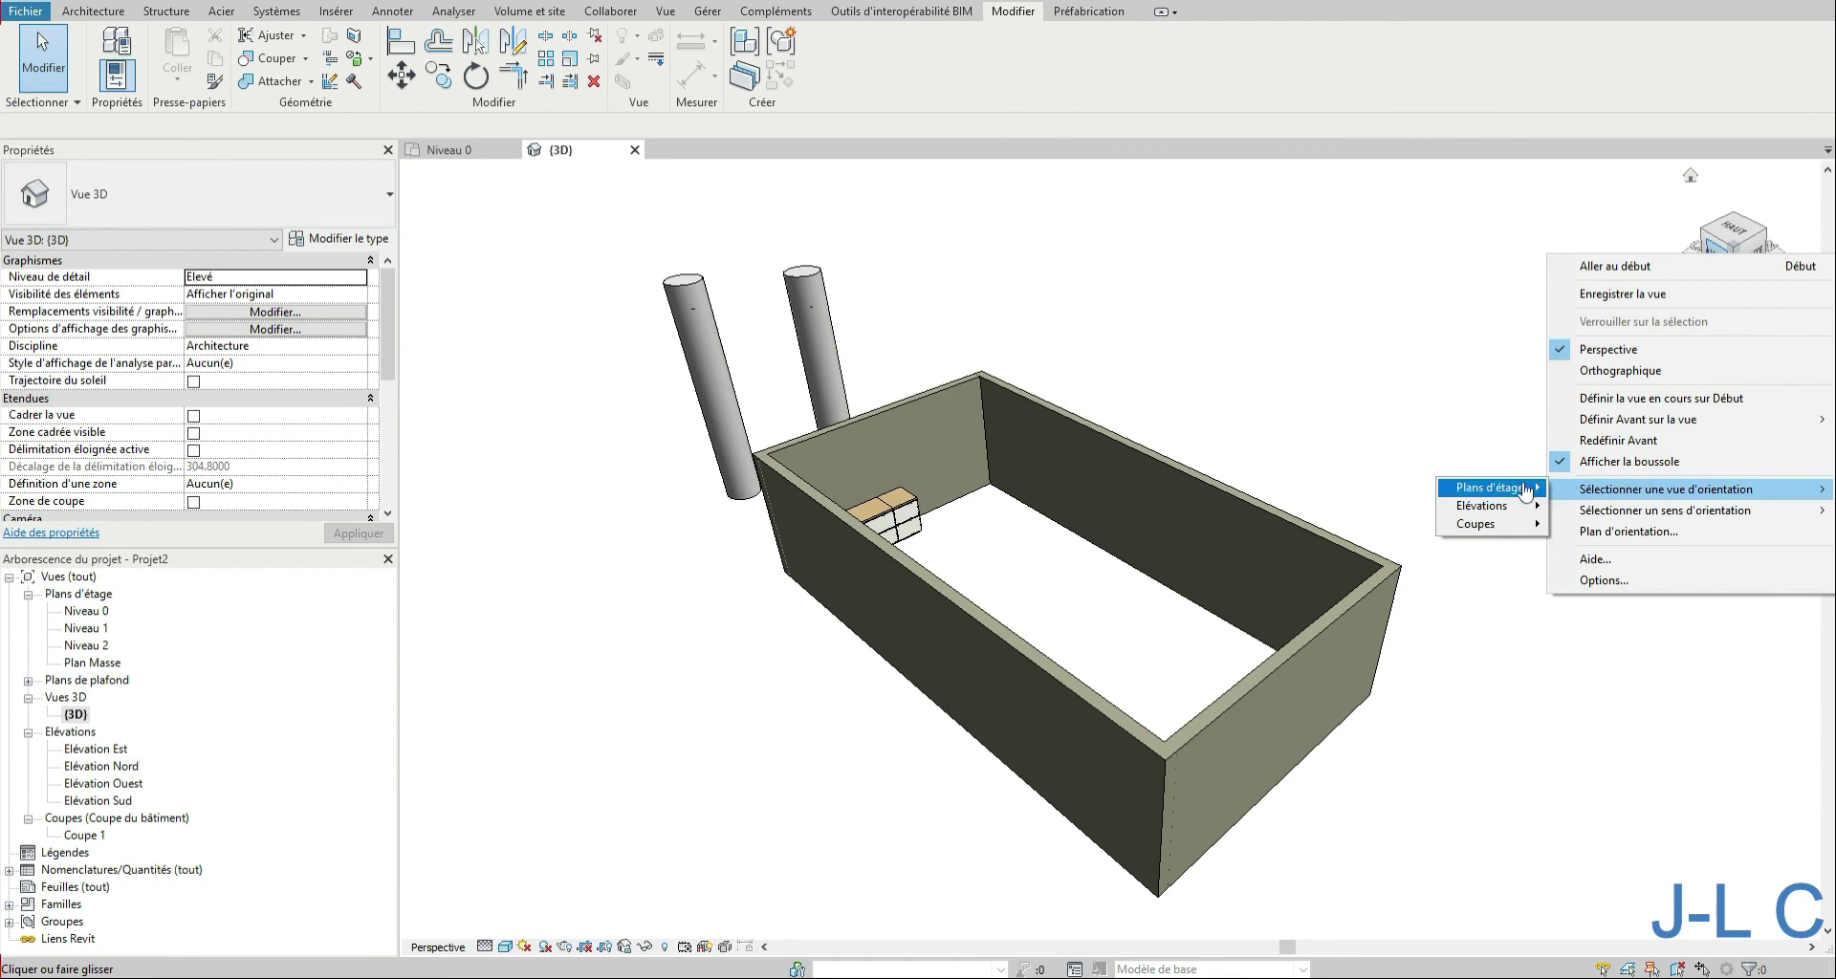
pyautogui.moveTo(1523, 490)
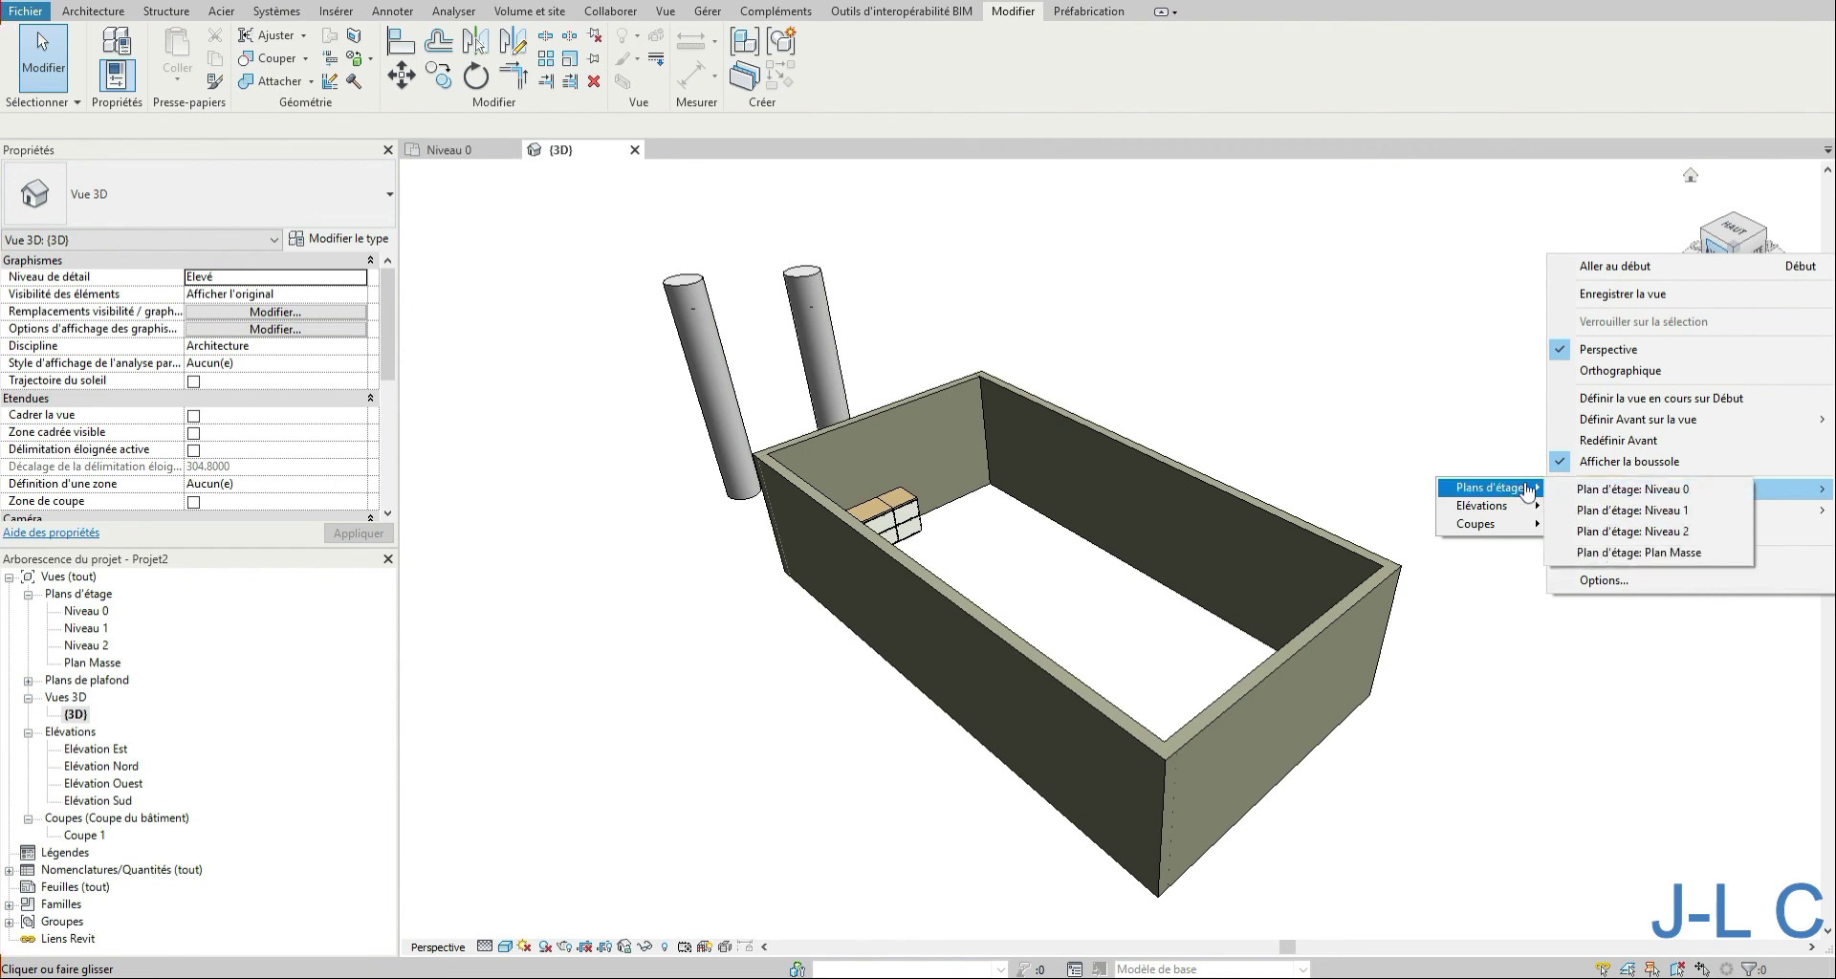
pyautogui.click(1588, 493)
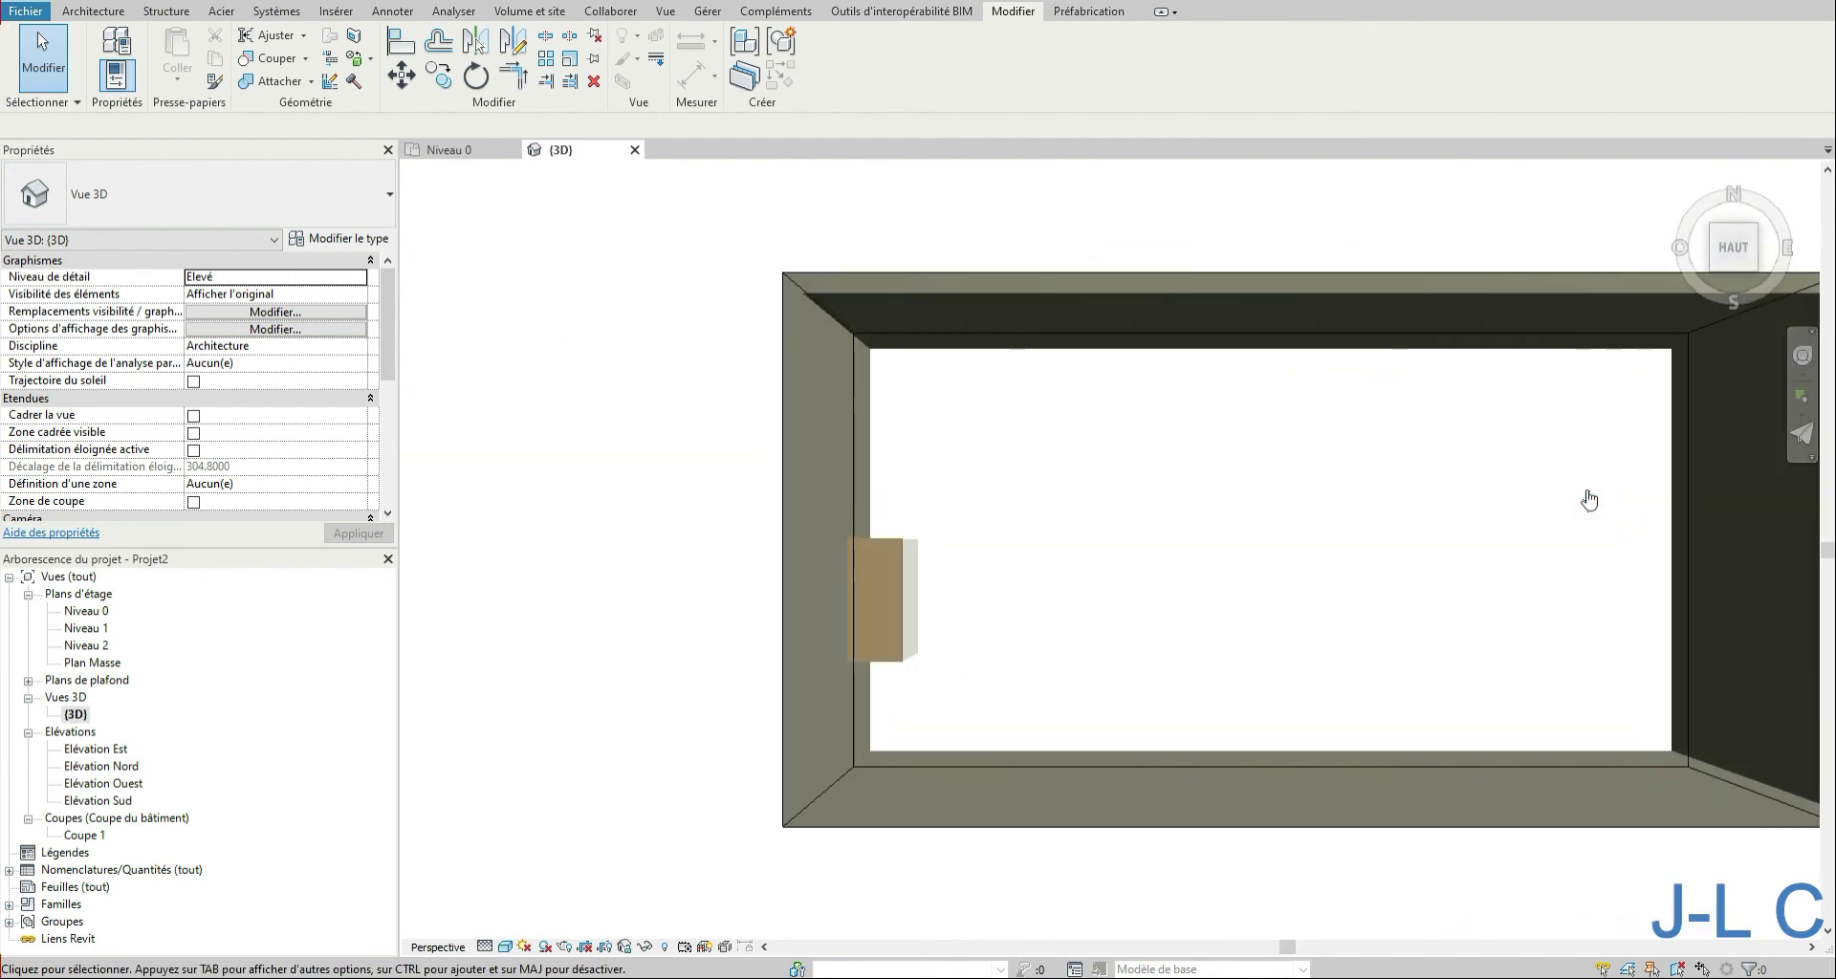
pyautogui.click(1755, 271)
pyautogui.scroll(-6, 899, 464)
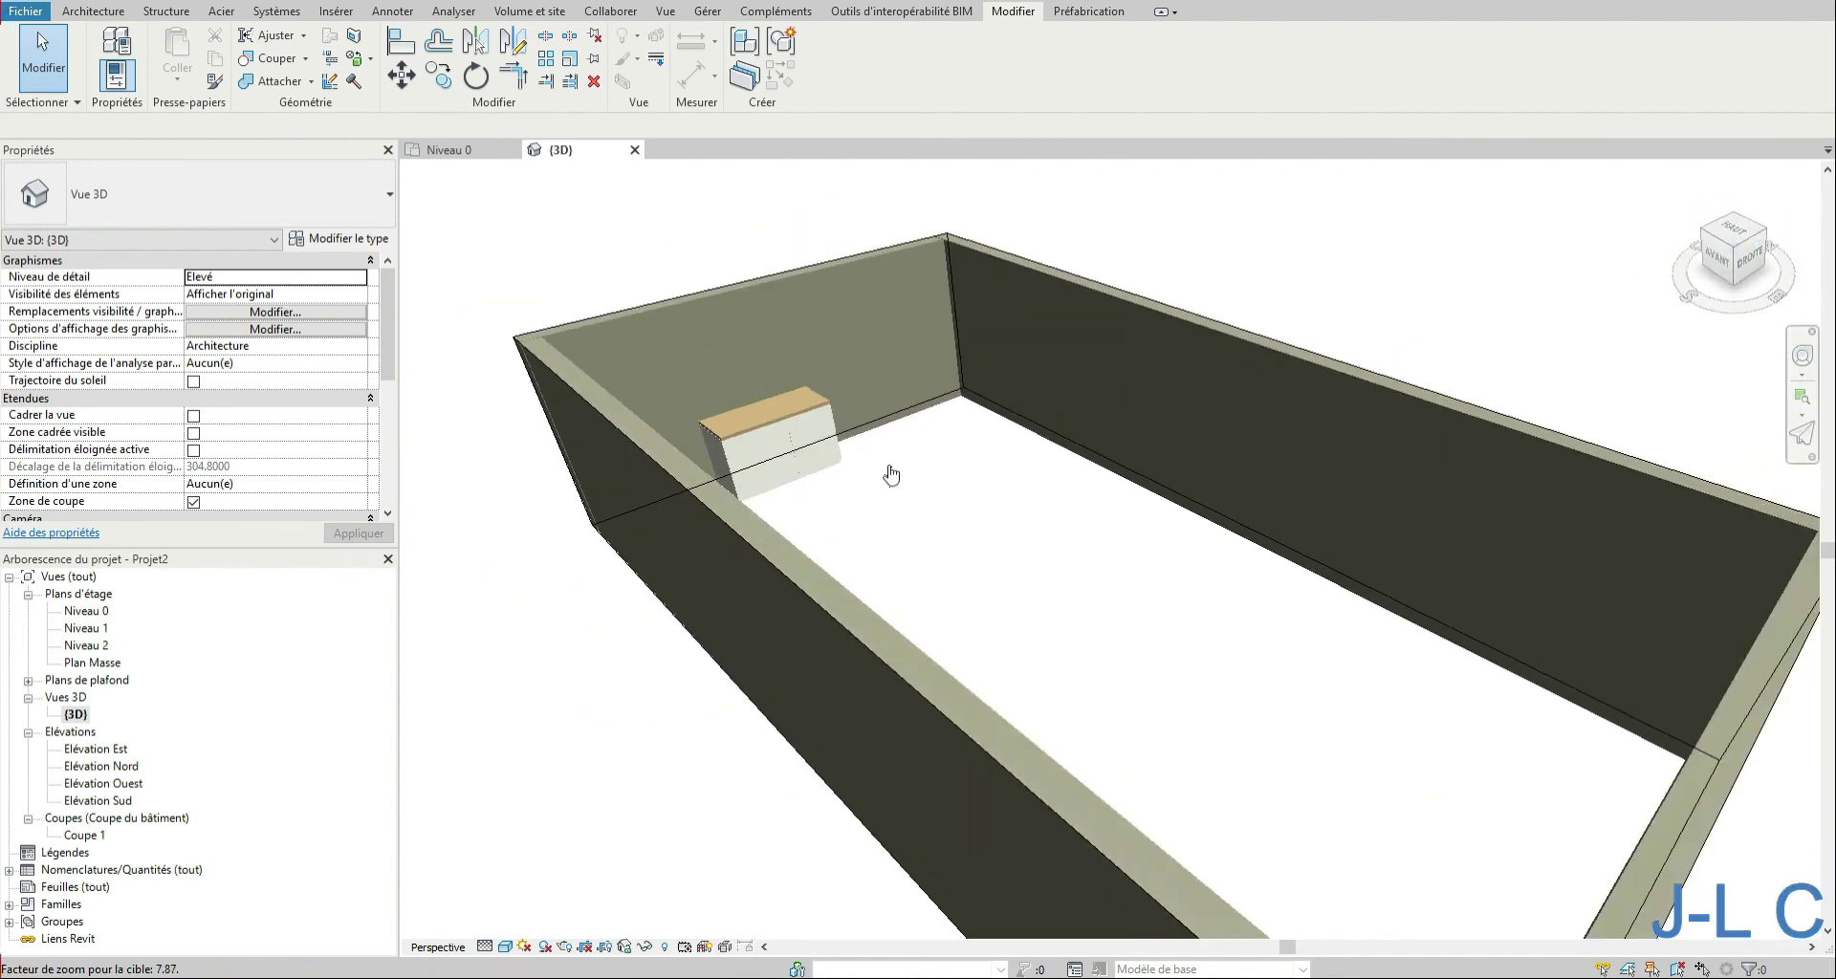
pyautogui.scroll(-2, 891, 473)
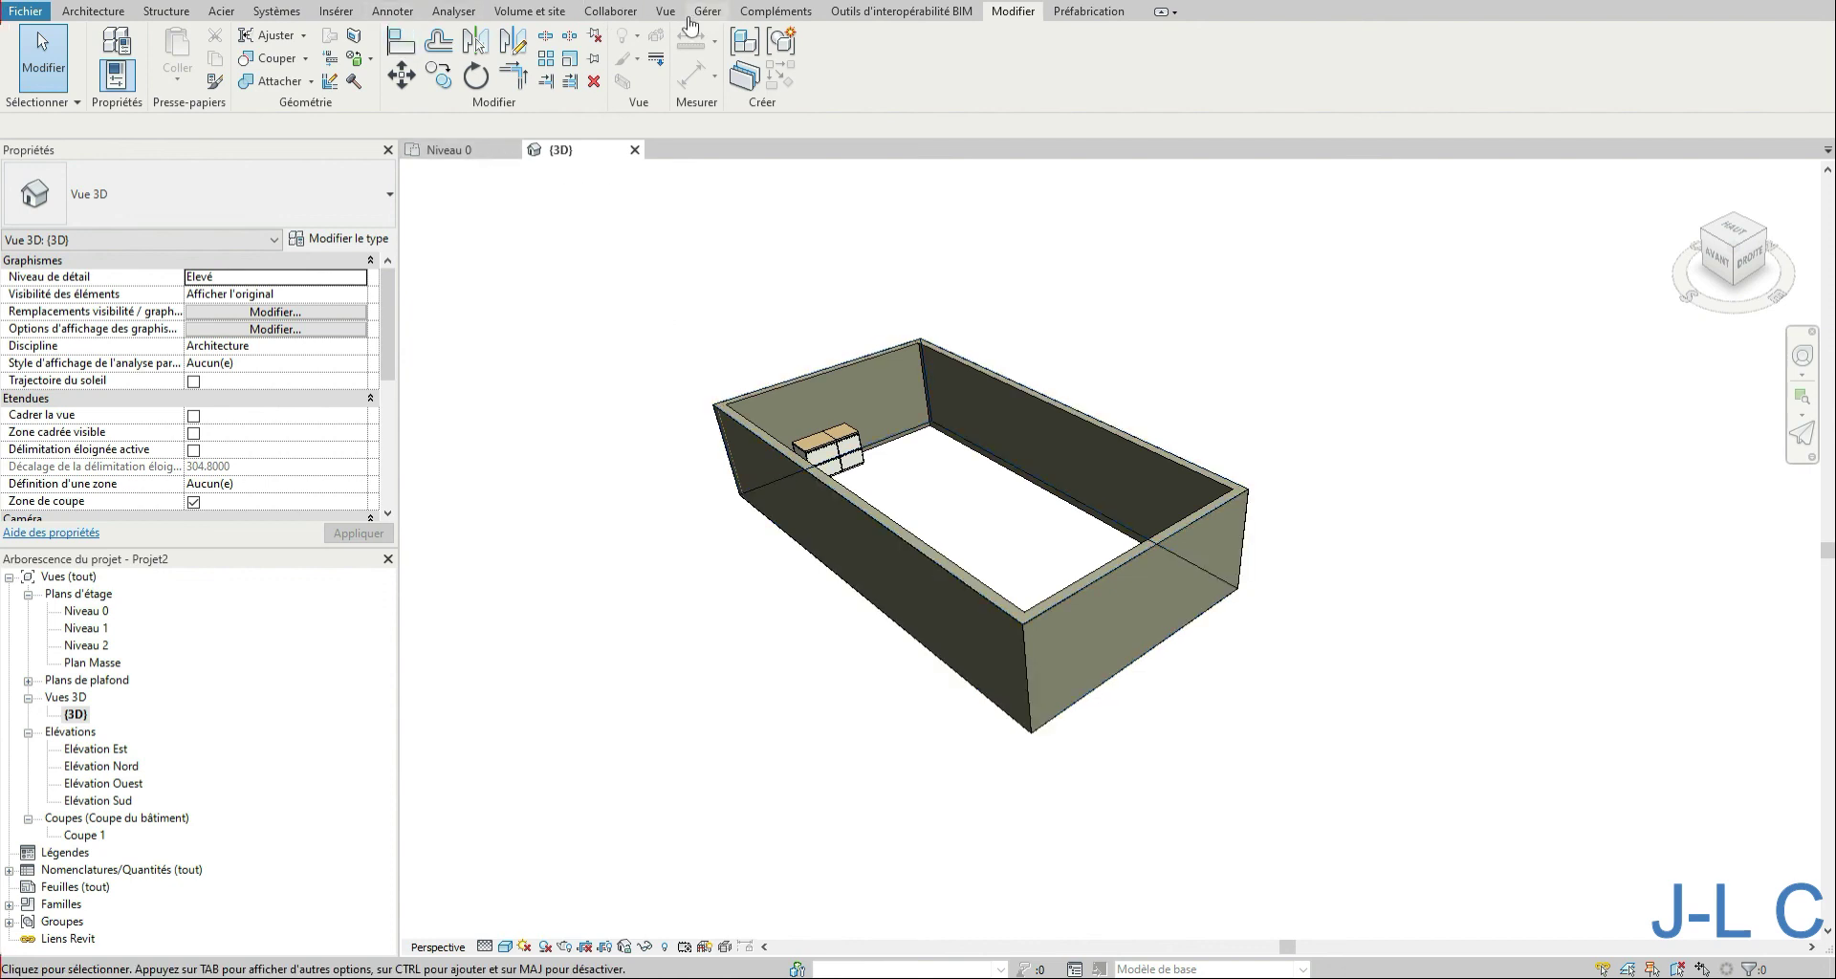
# Step: Tile the 3D view and the Niveau 0 plan side by side and fit the whole model in the 3D view
pyautogui.click(666, 11)
pyautogui.click(1708, 65)
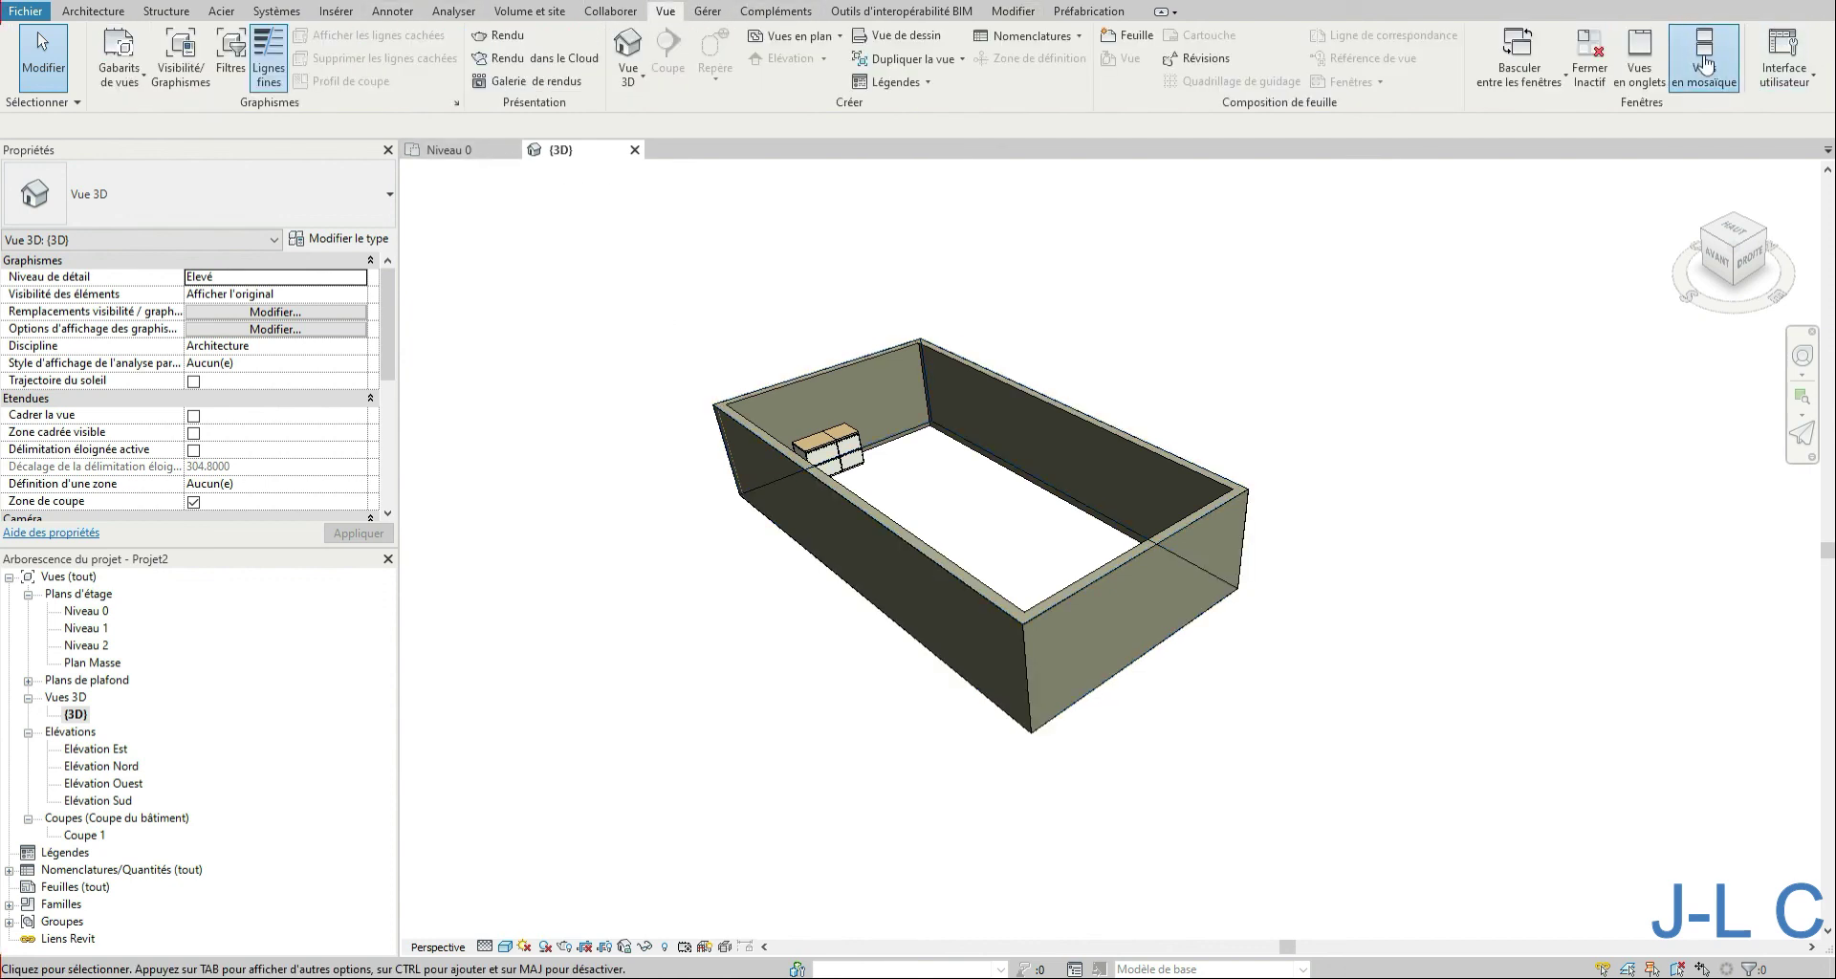
pyautogui.scroll(-1, 814, 332)
pyautogui.moveTo(814, 332); pyautogui.dragTo(853, 357, button='middle')
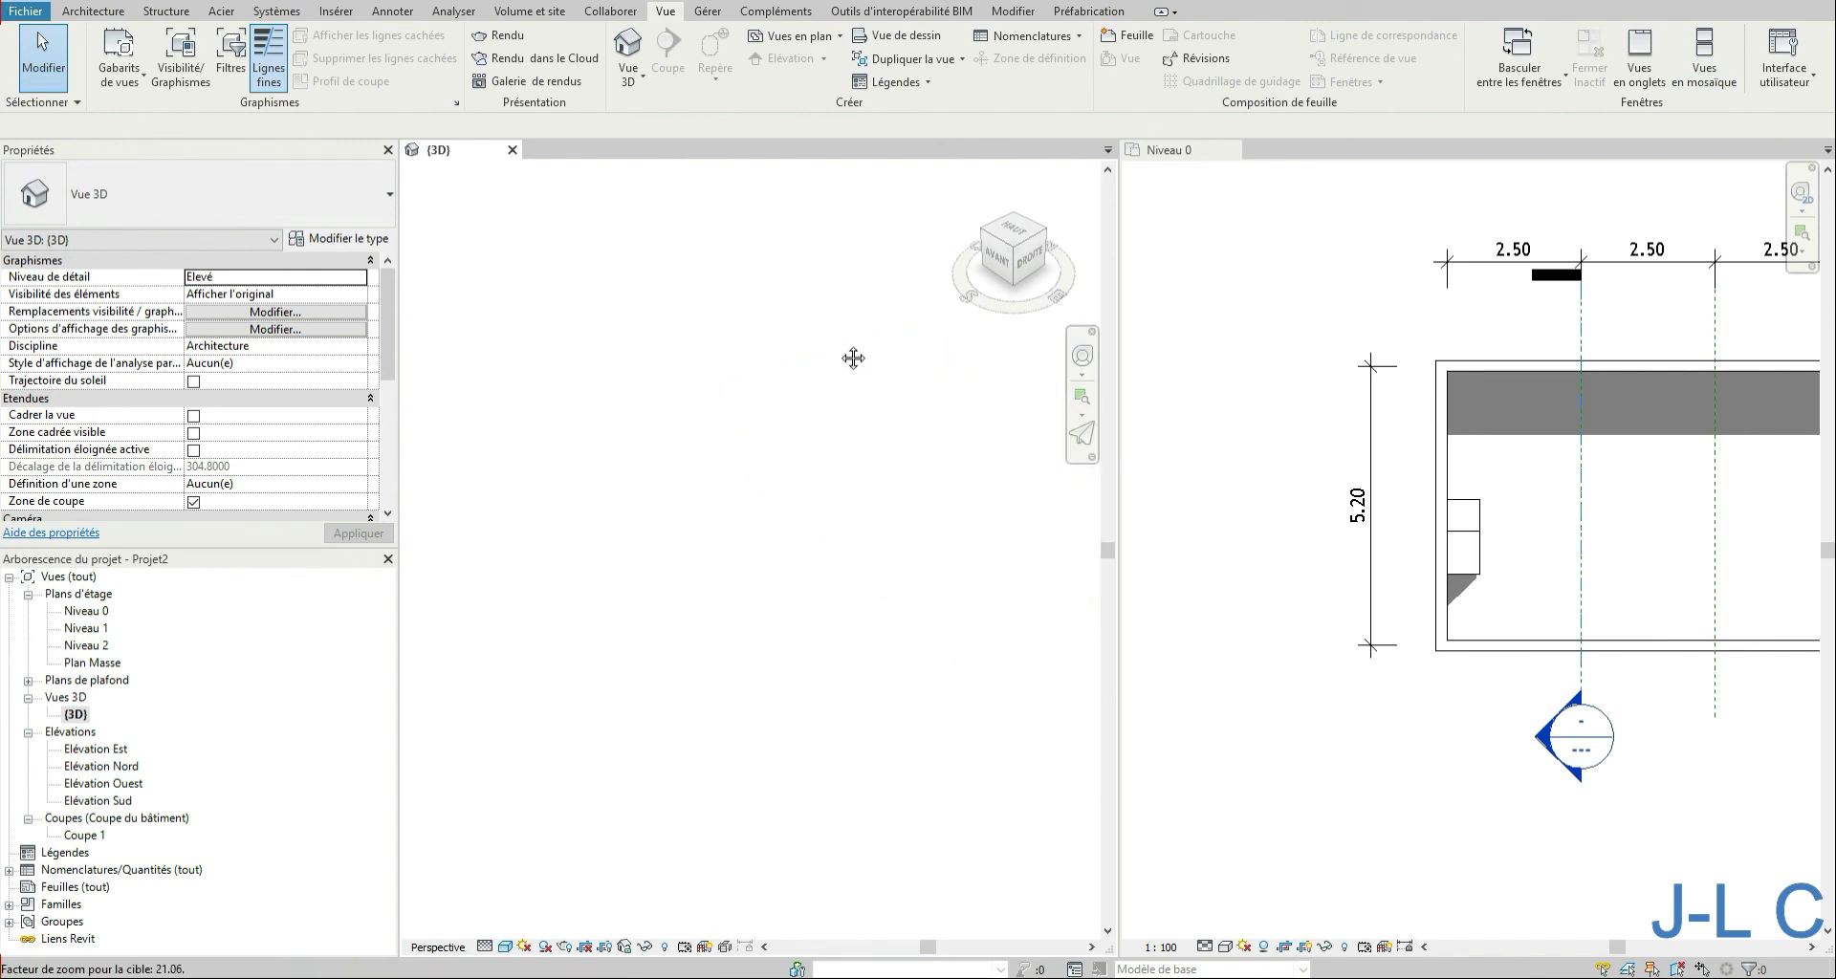
pyautogui.rightClick(874, 369)
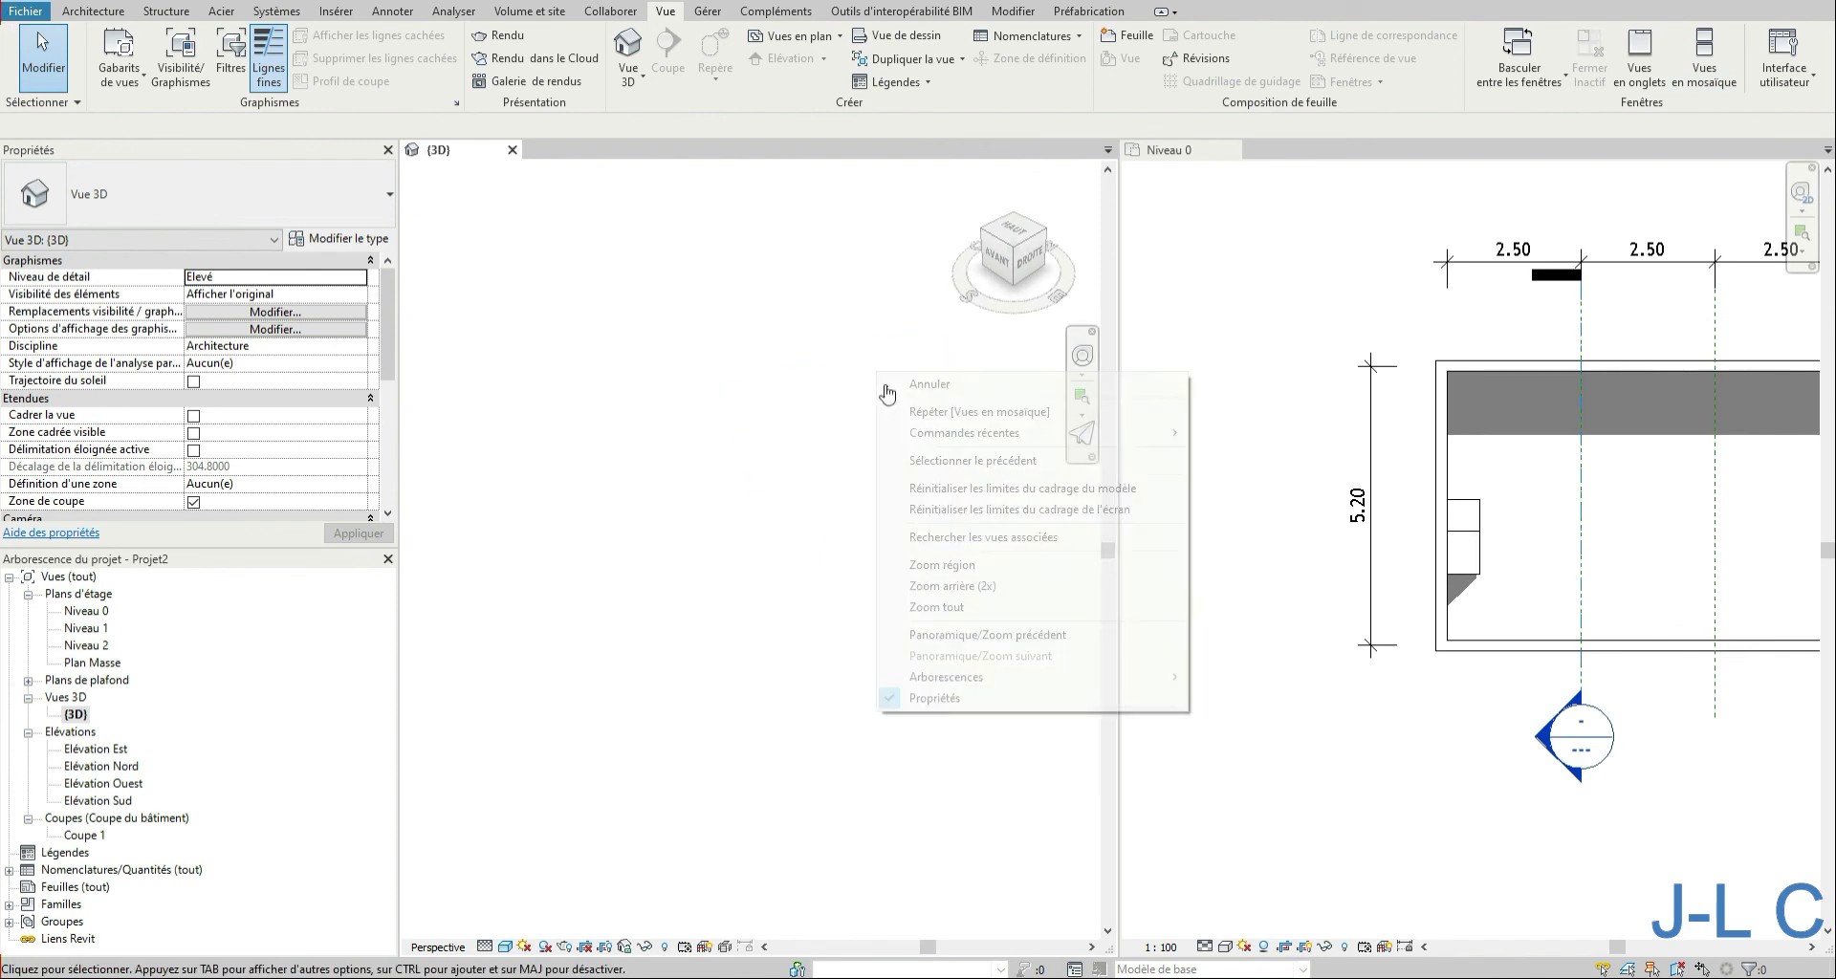
pyautogui.click(957, 612)
pyautogui.scroll(-3, 696, 442)
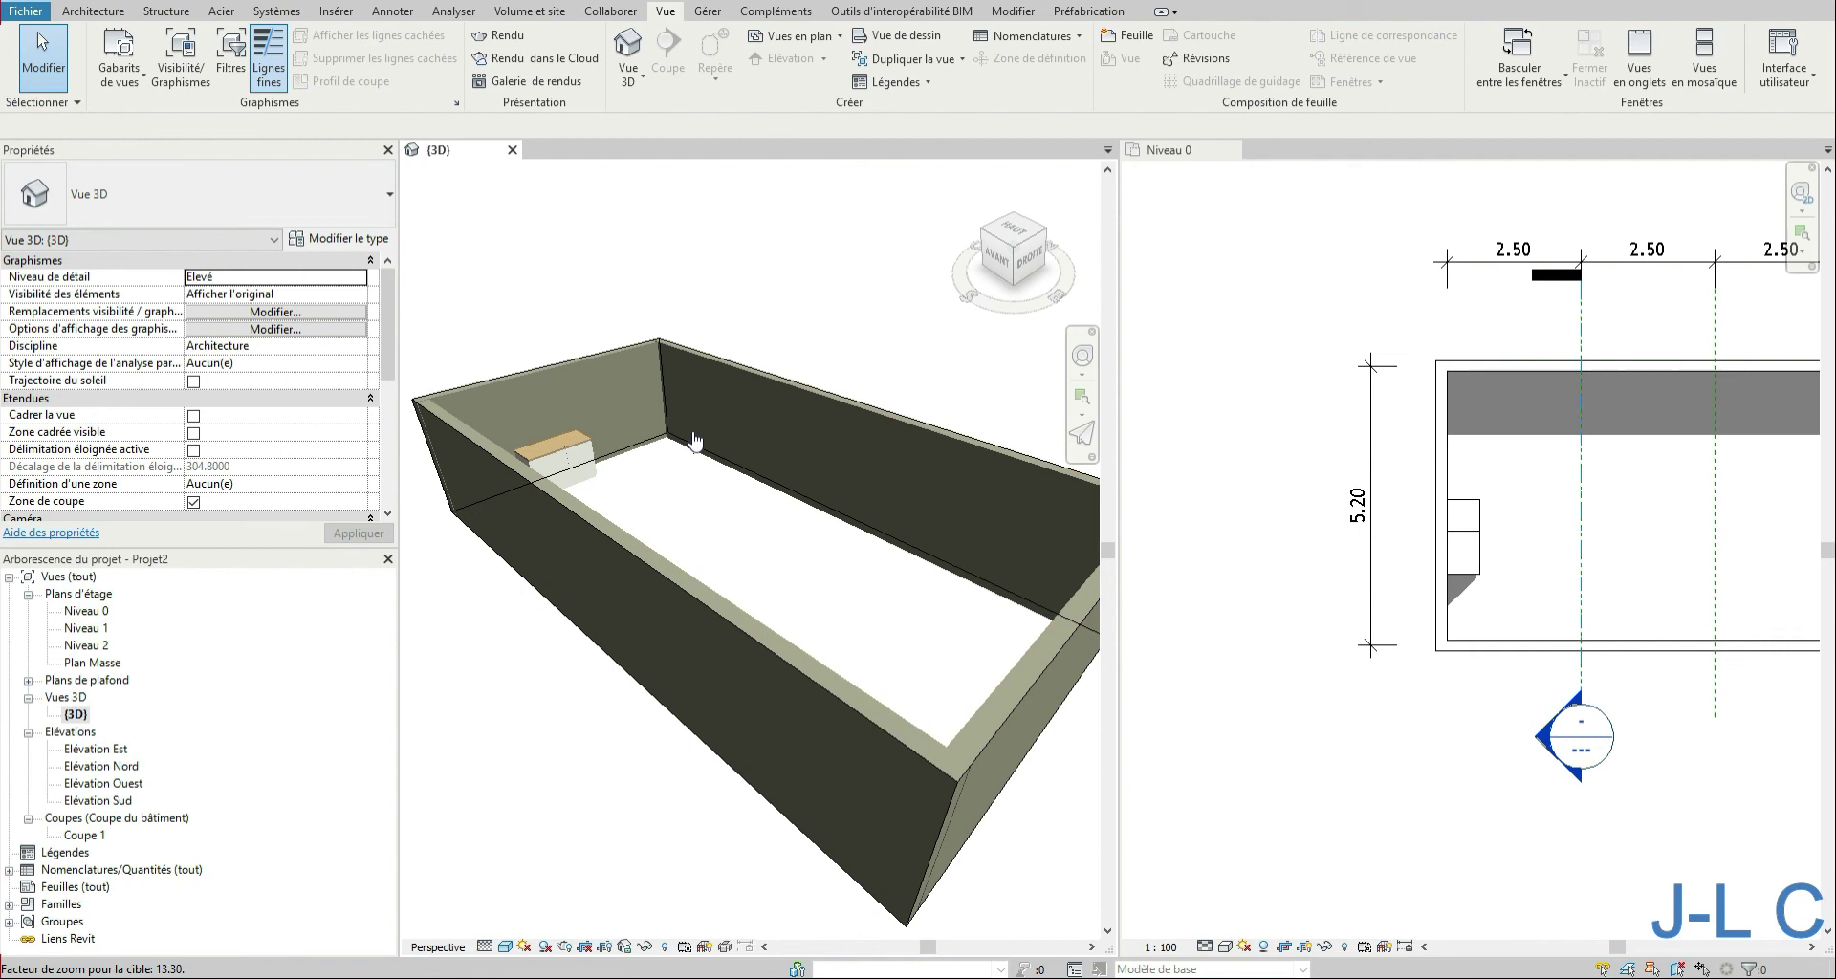
pyautogui.scroll(-2, 696, 442)
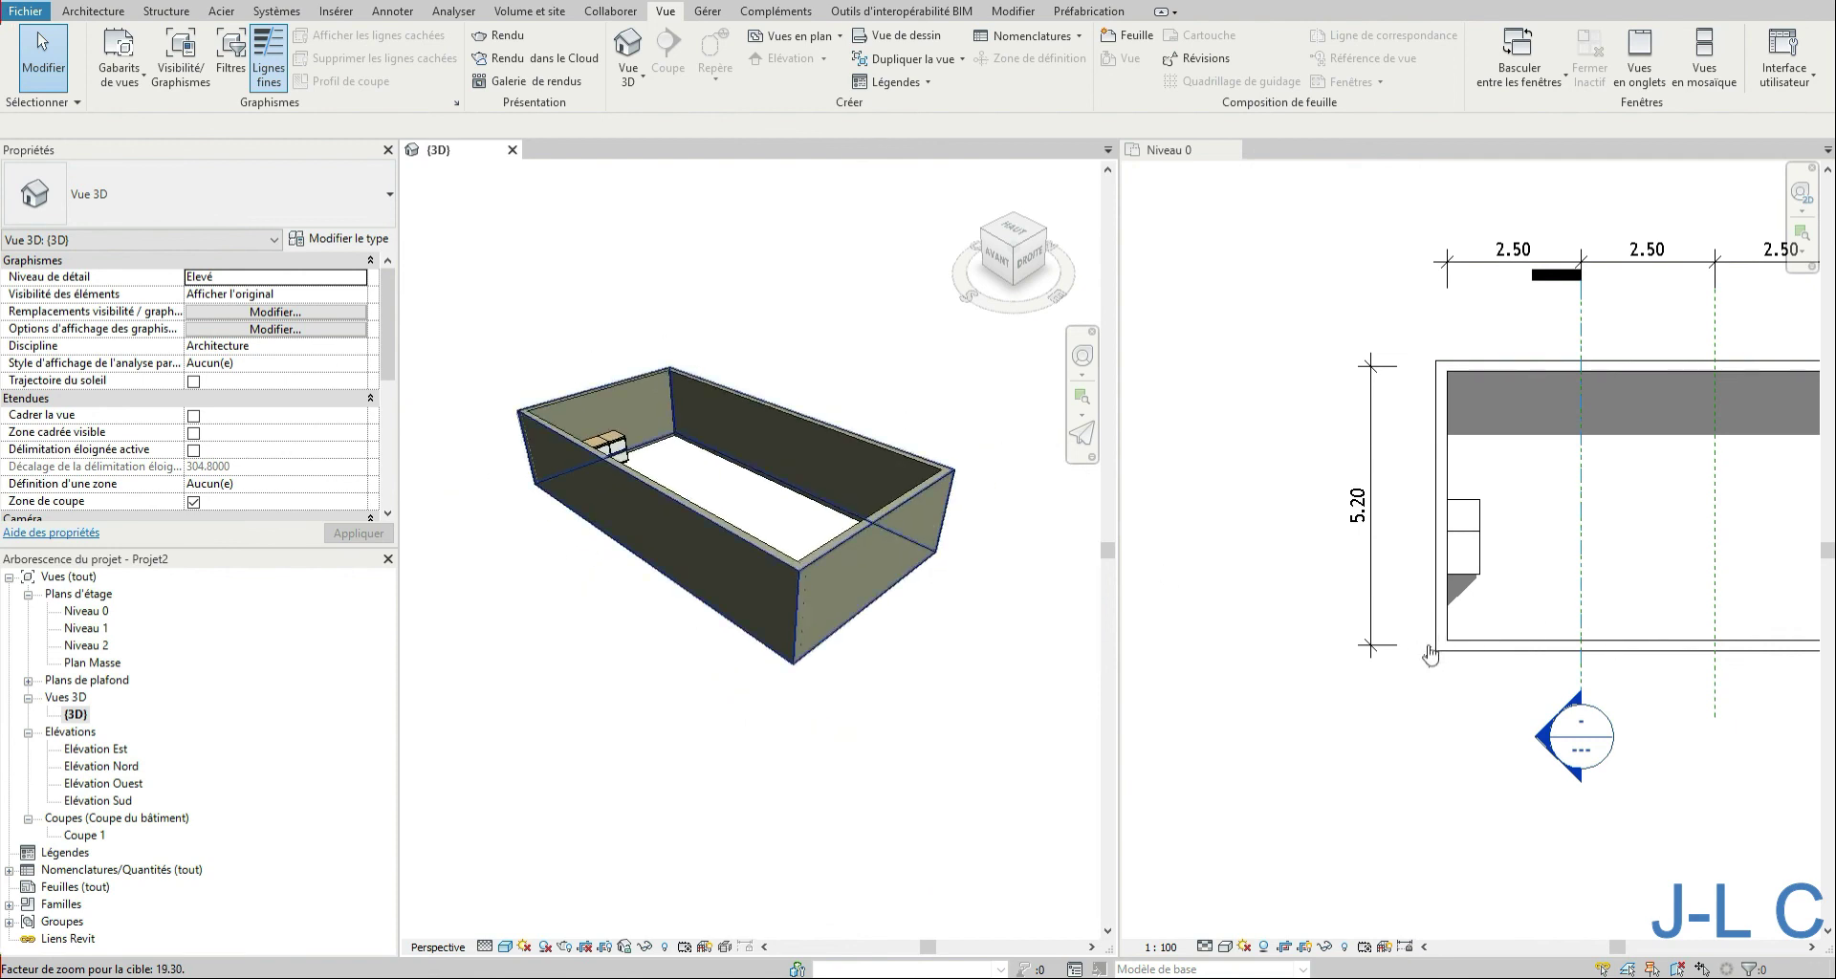
# Step: Extend the west edge of the Niveau 0 plan's crop region outward past the two round columns
pyautogui.click(1414, 561)
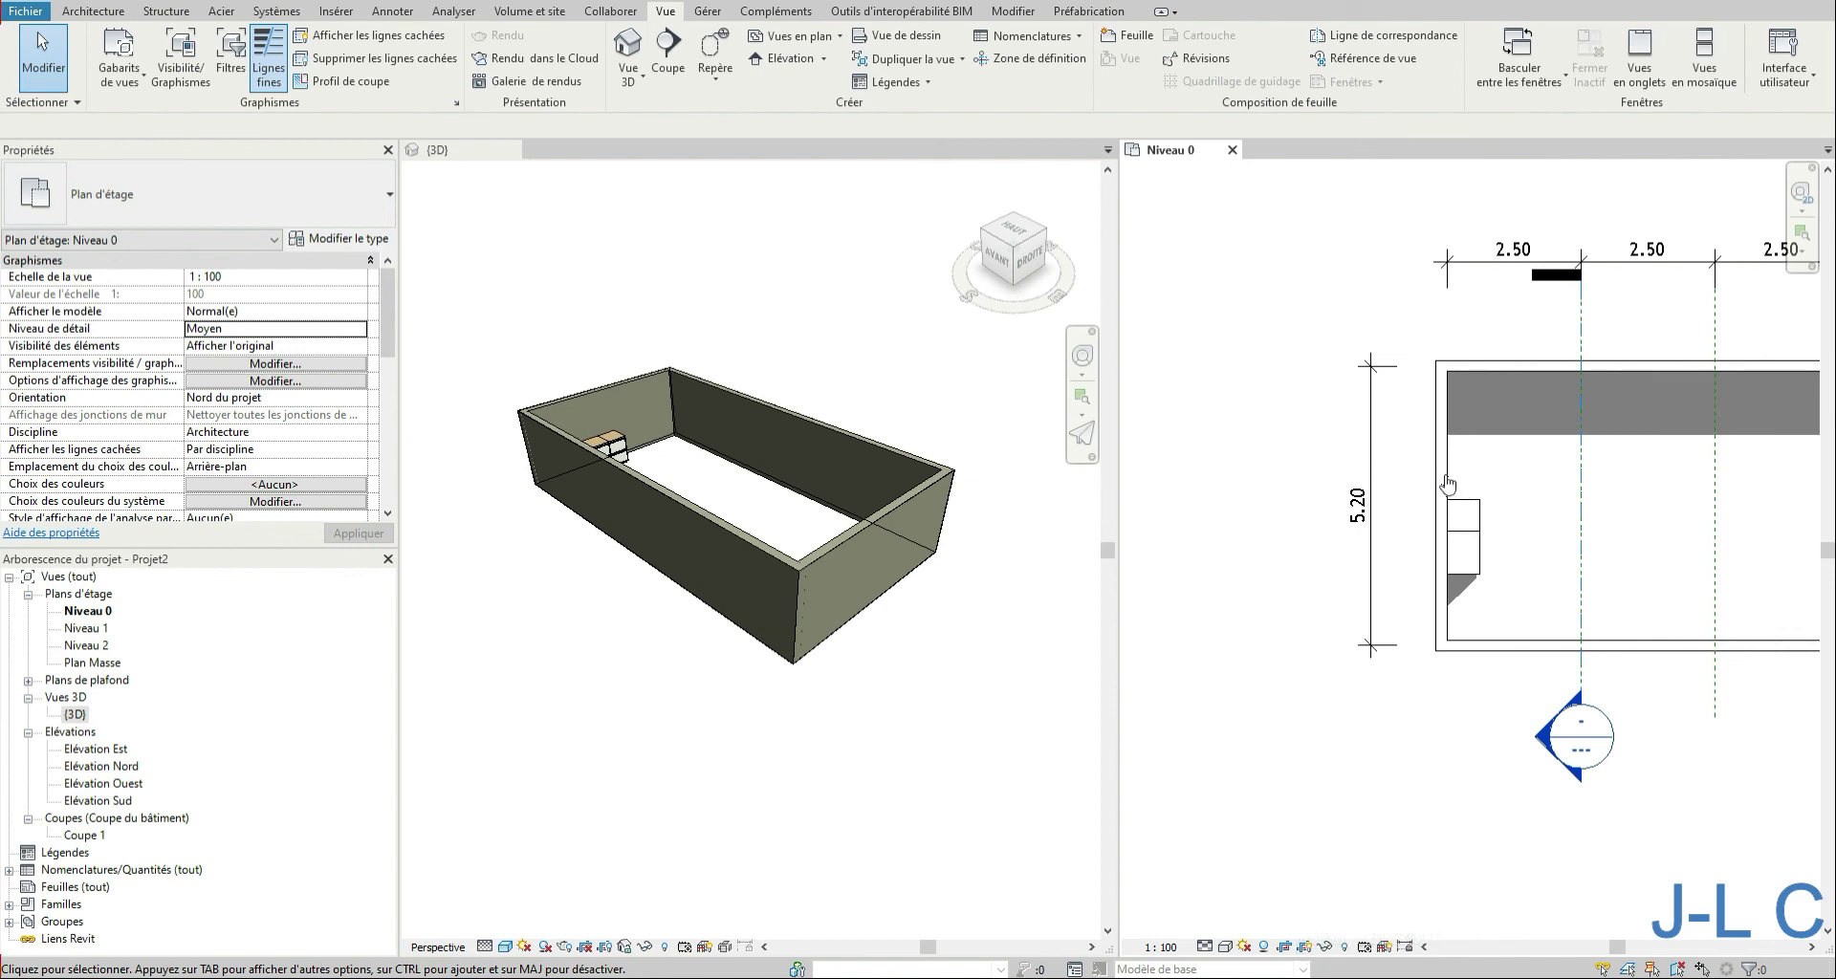
pyautogui.press('Tab')
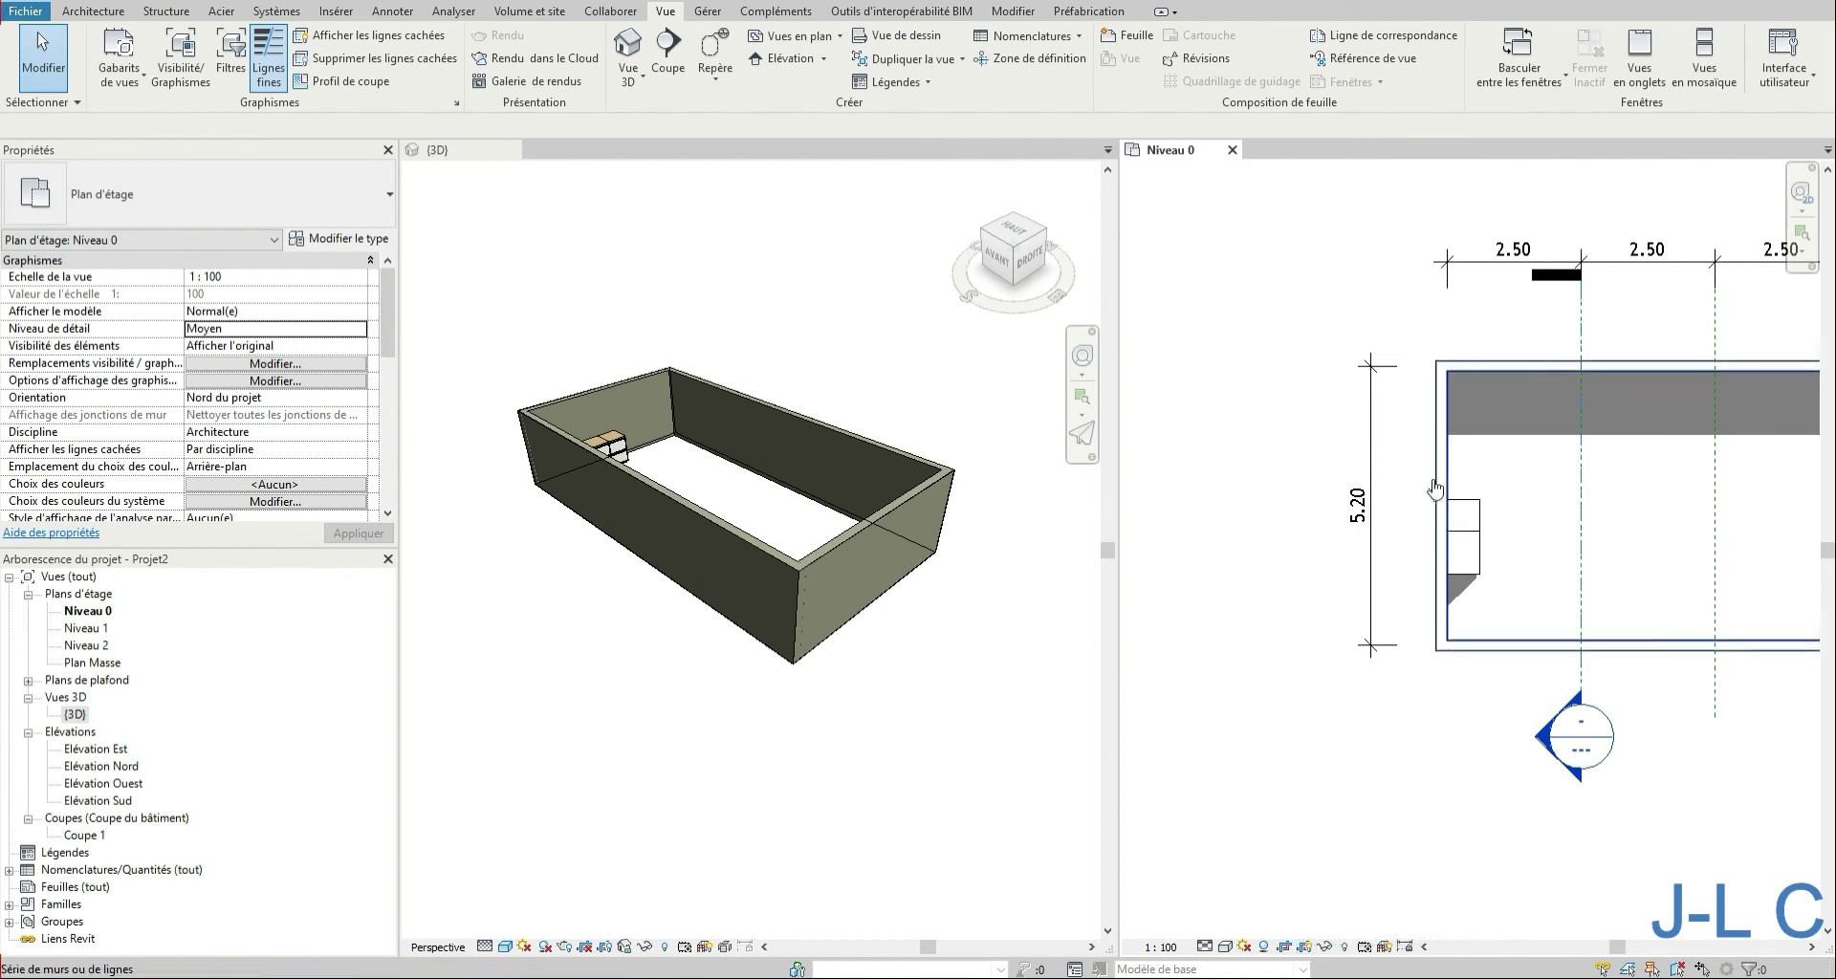
pyautogui.press('Tab')
pyautogui.click(1437, 497)
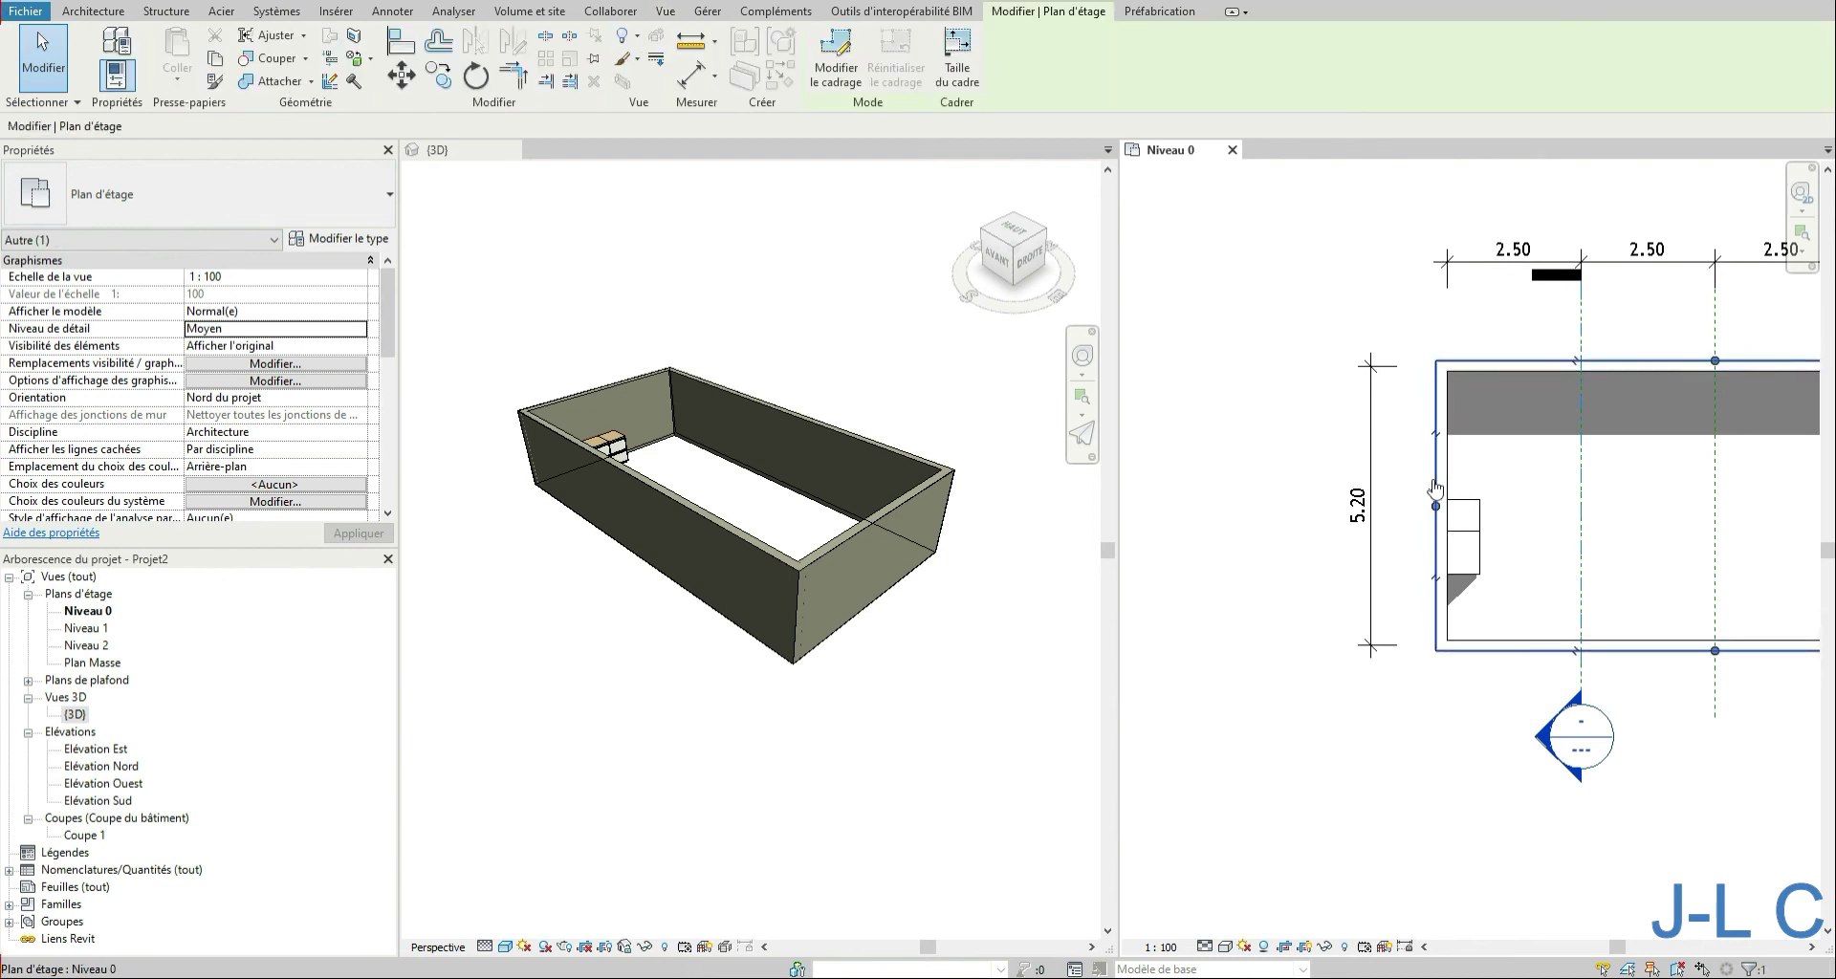
pyautogui.moveTo(1436, 506); pyautogui.dragTo(1165, 506)
pyautogui.click(1237, 820)
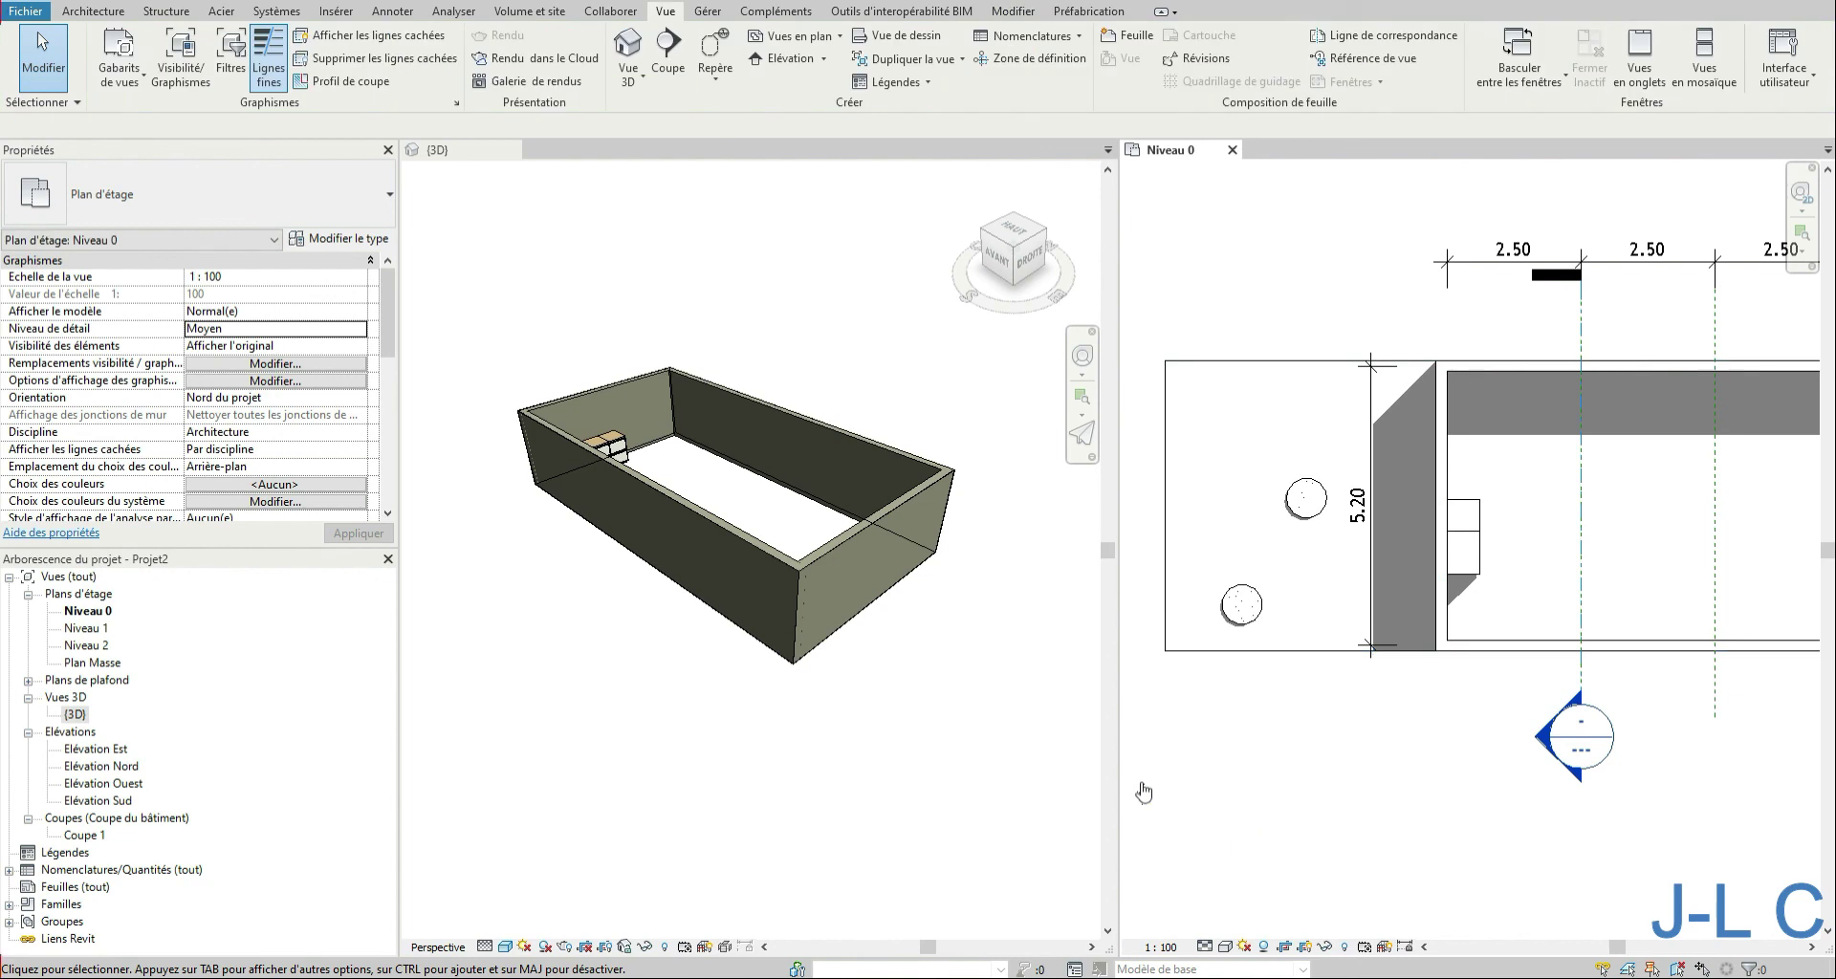
# Step: Orient the 3D view to the enlarged Niveau 0 floor plan and return it to the upper front-right corner view
pyautogui.click(801, 723)
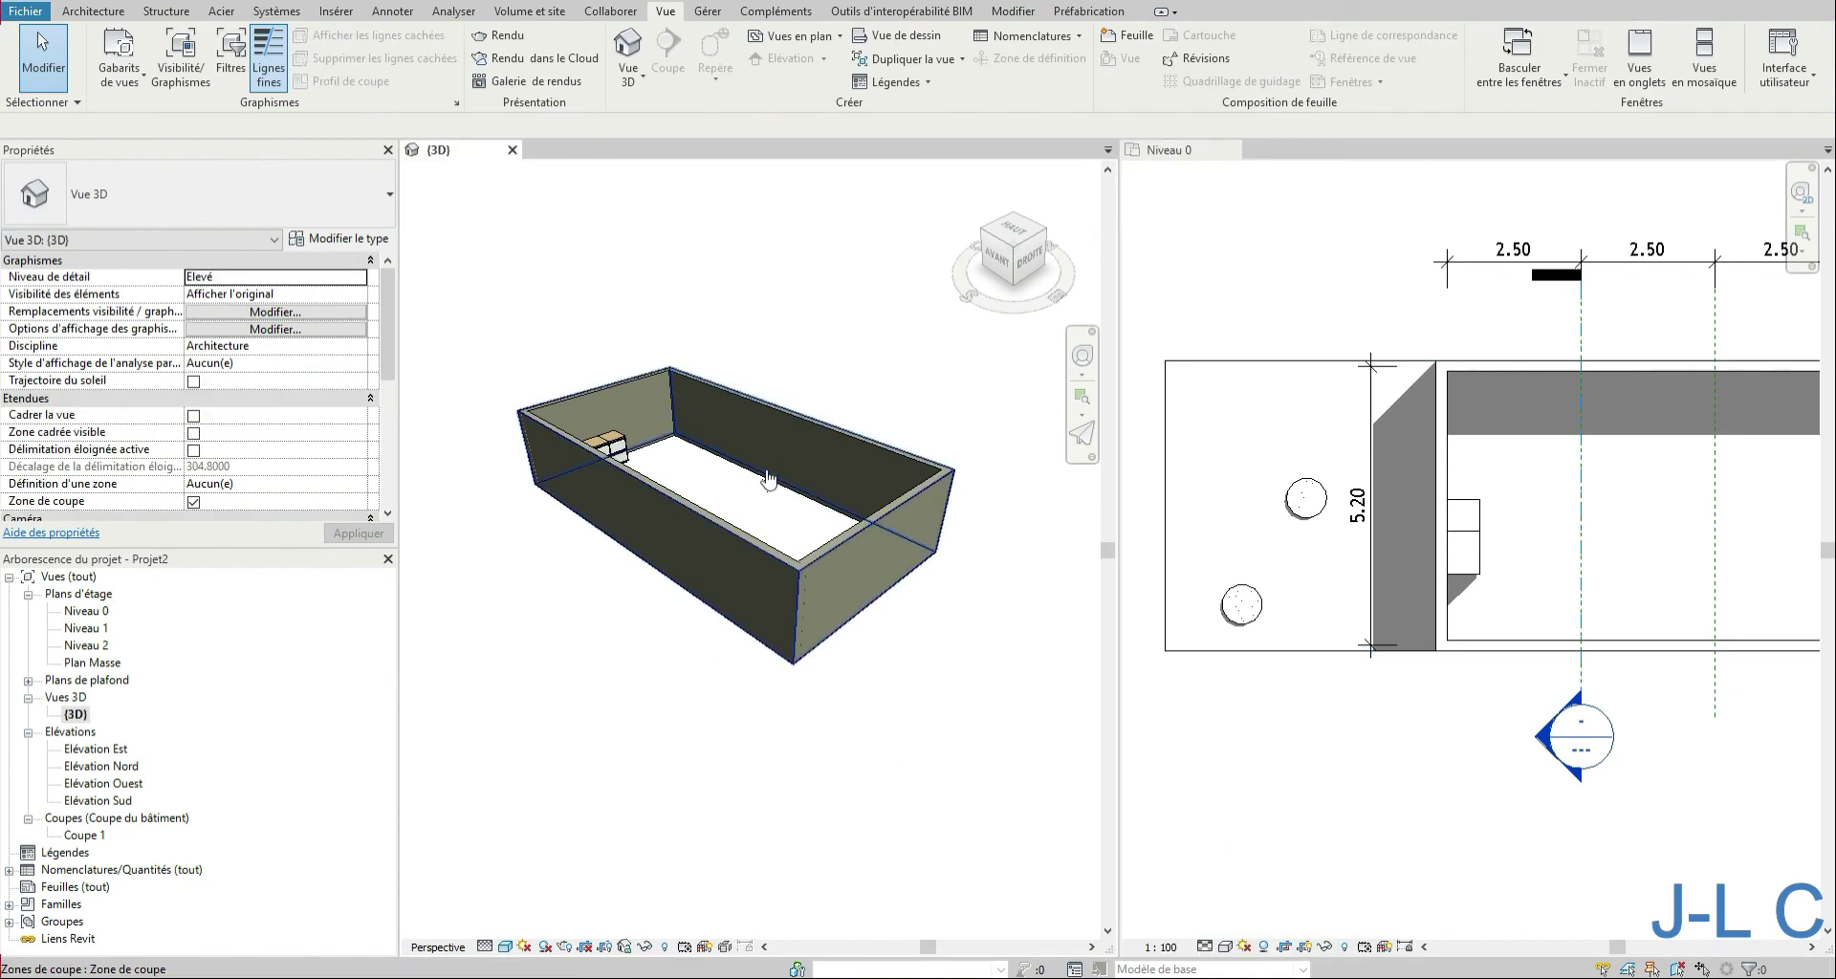
pyautogui.rightClick(1014, 260)
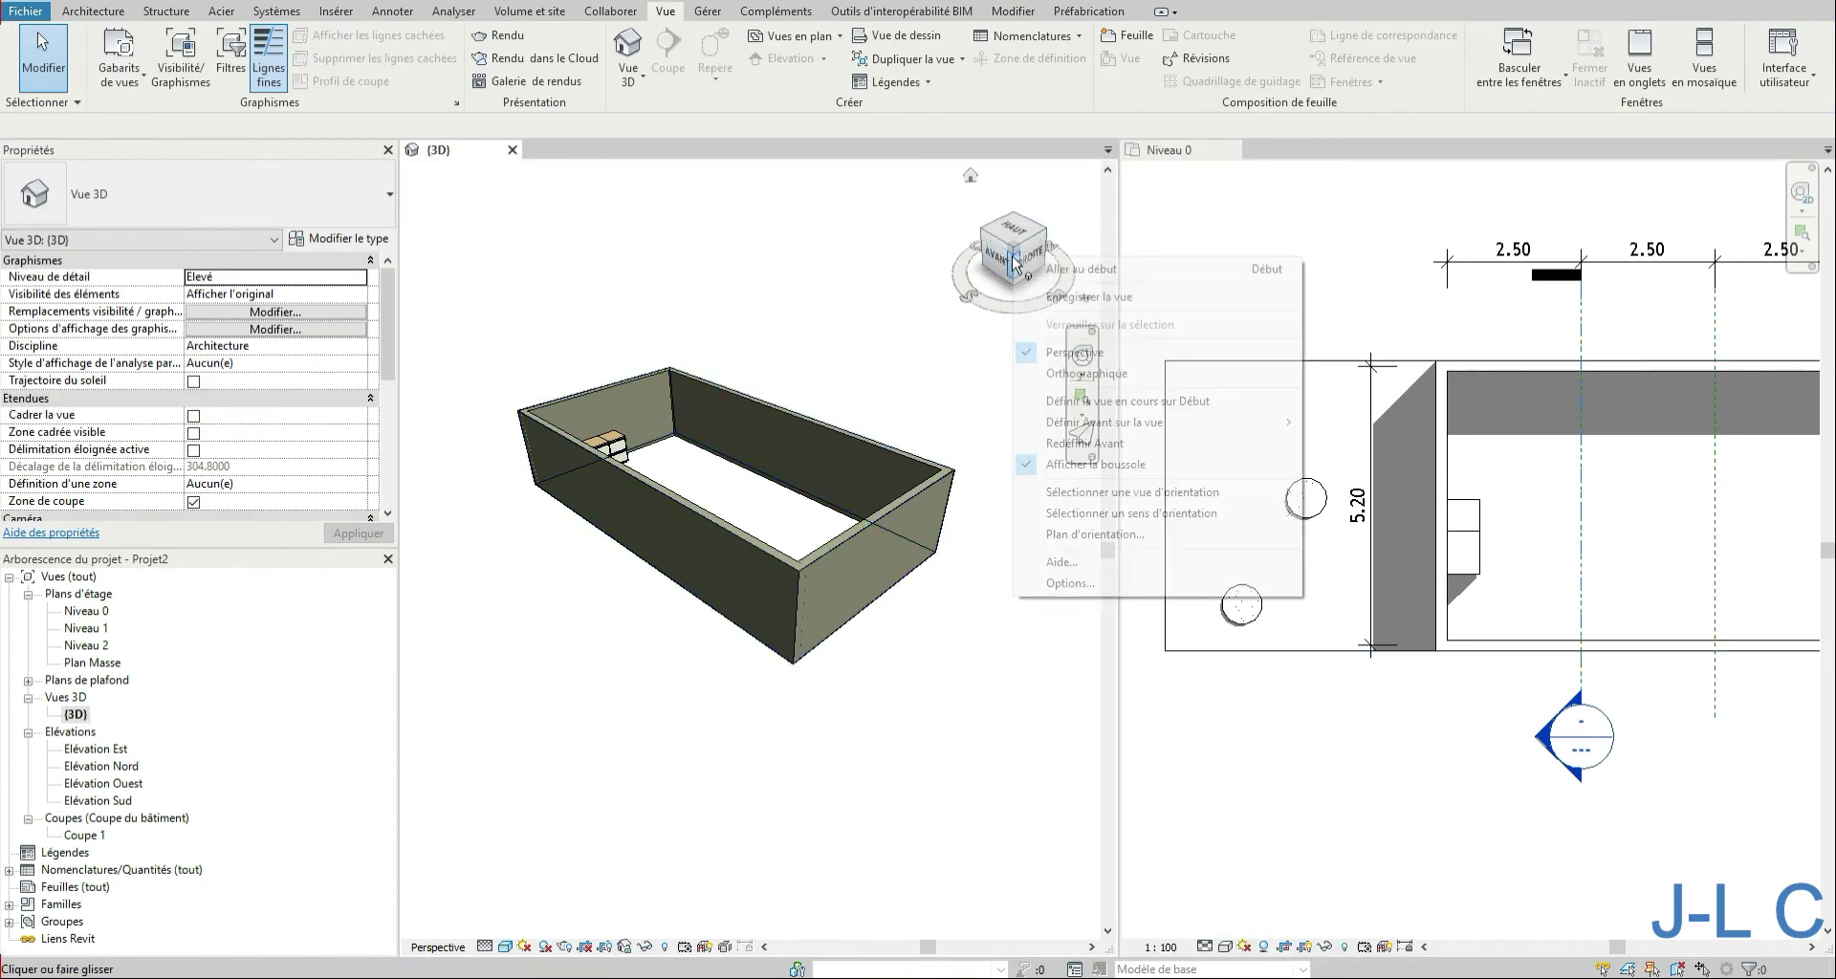
pyautogui.moveTo(1100, 493)
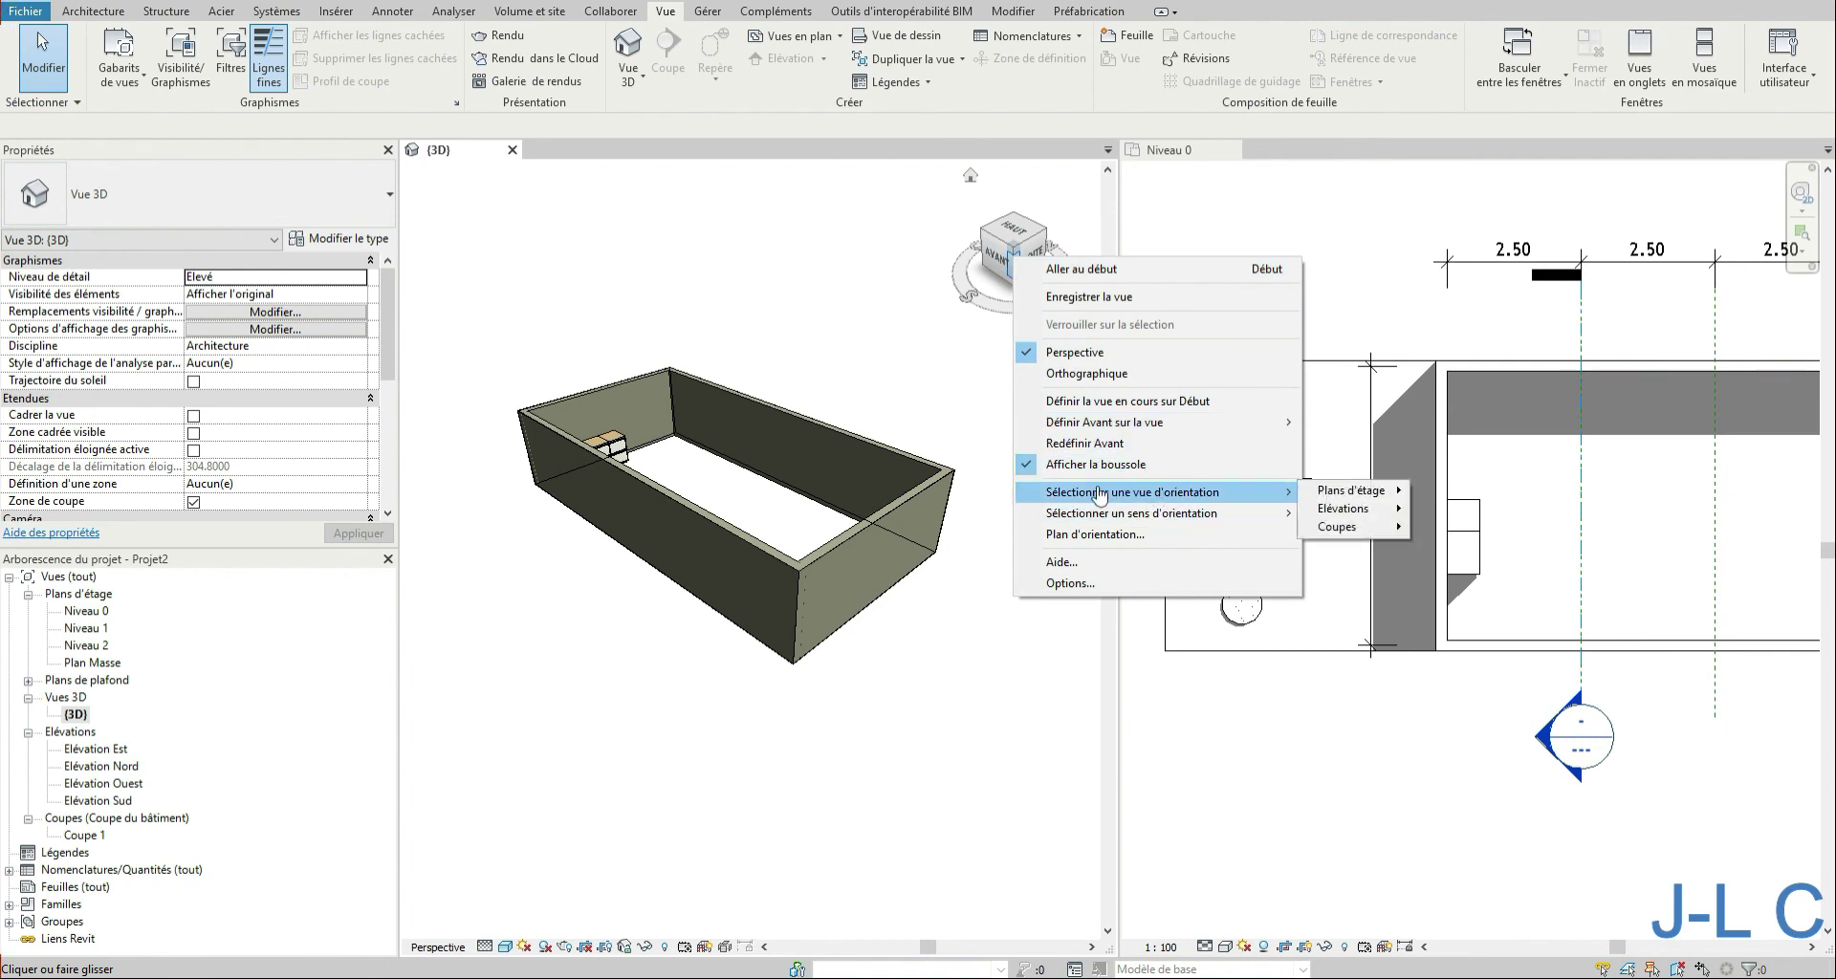
pyautogui.moveTo(1353, 491)
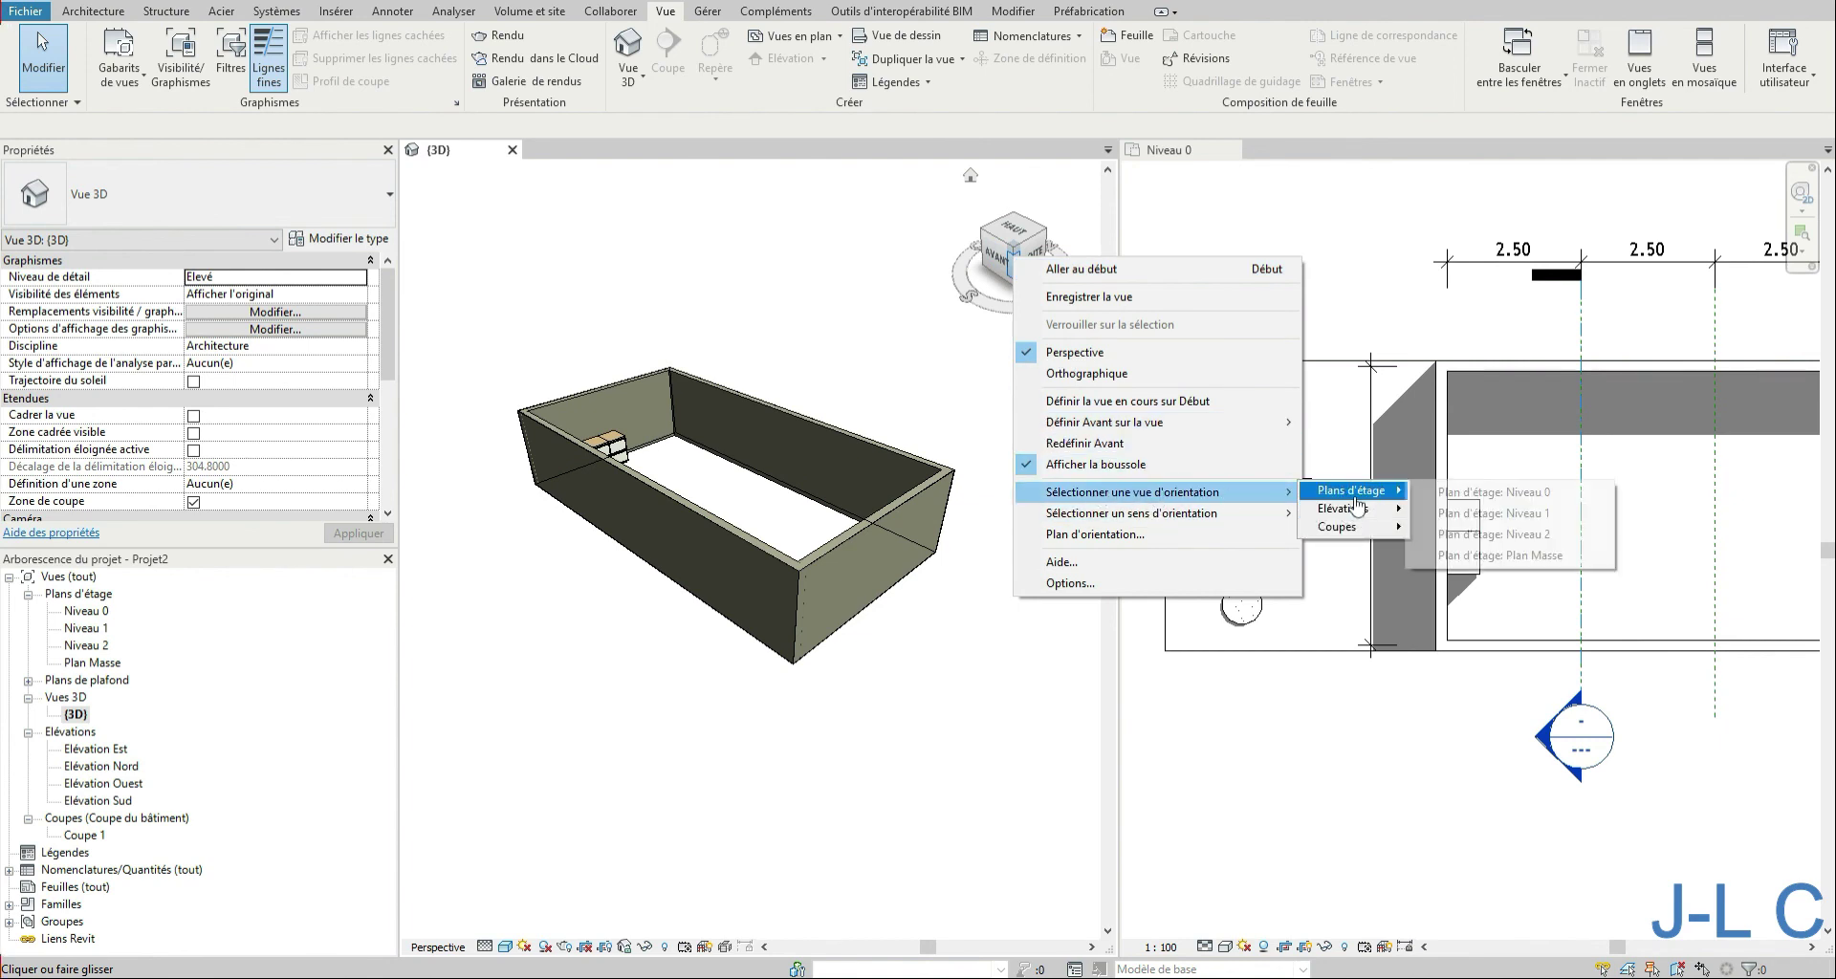
pyautogui.click(1484, 494)
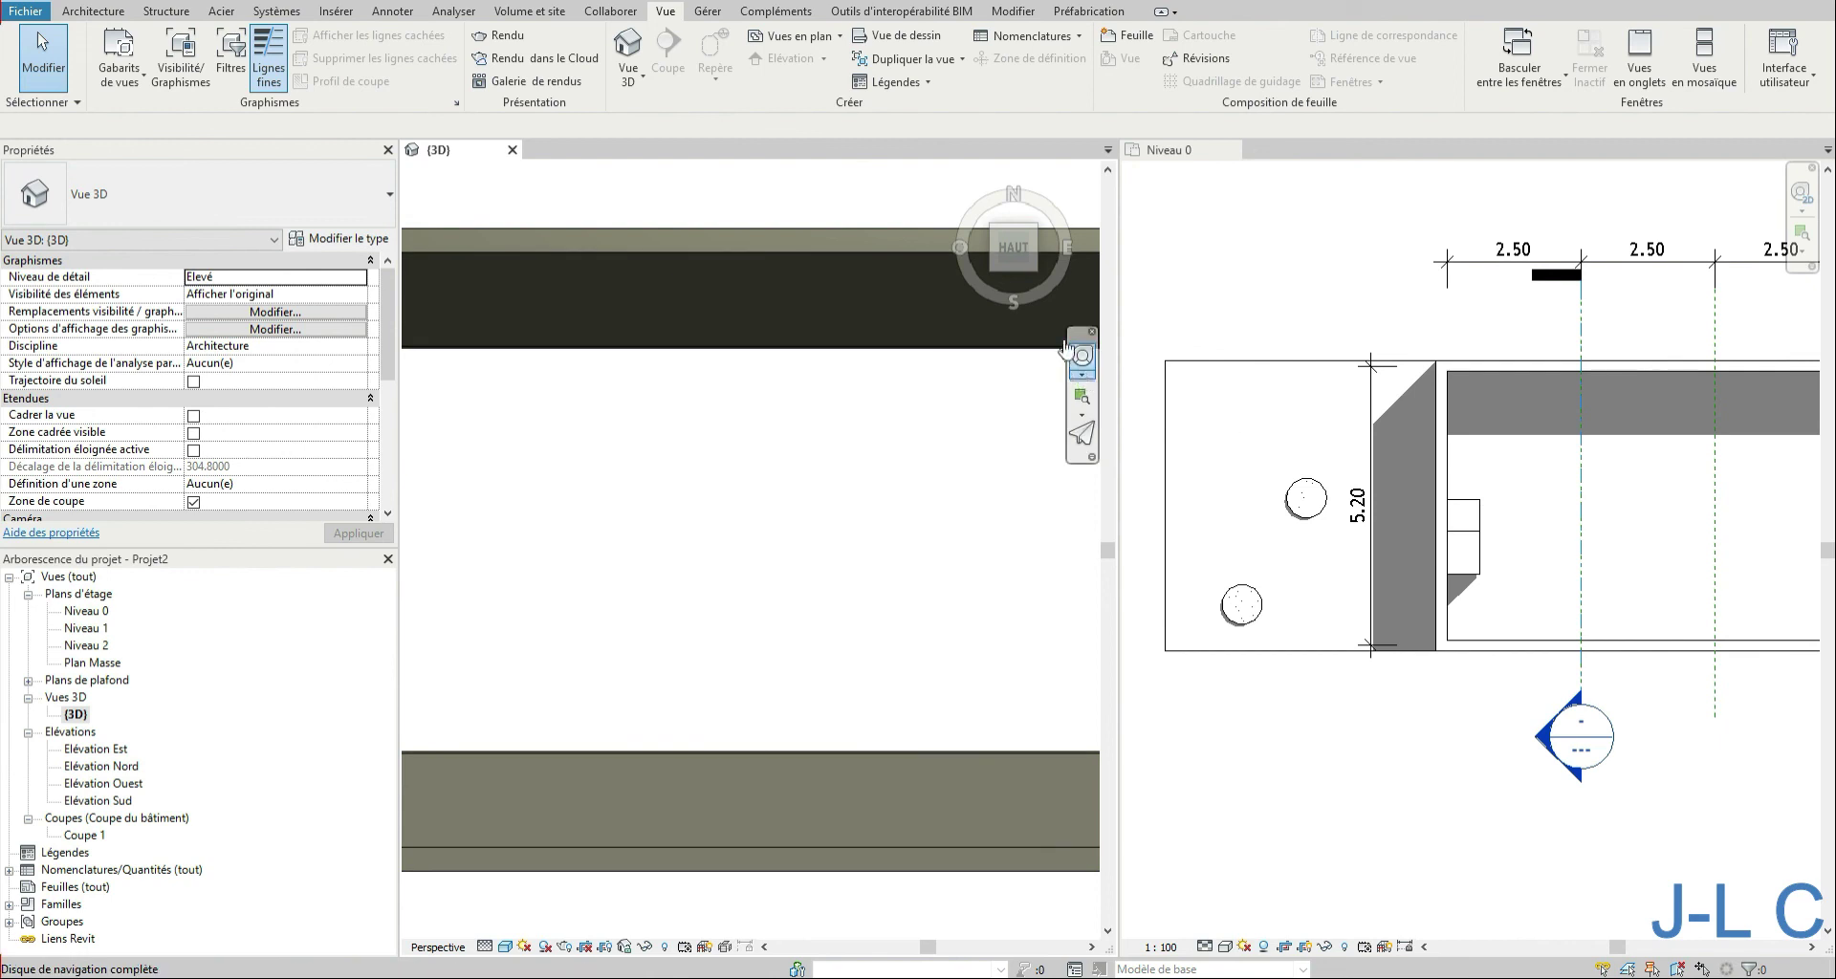
pyautogui.click(1034, 276)
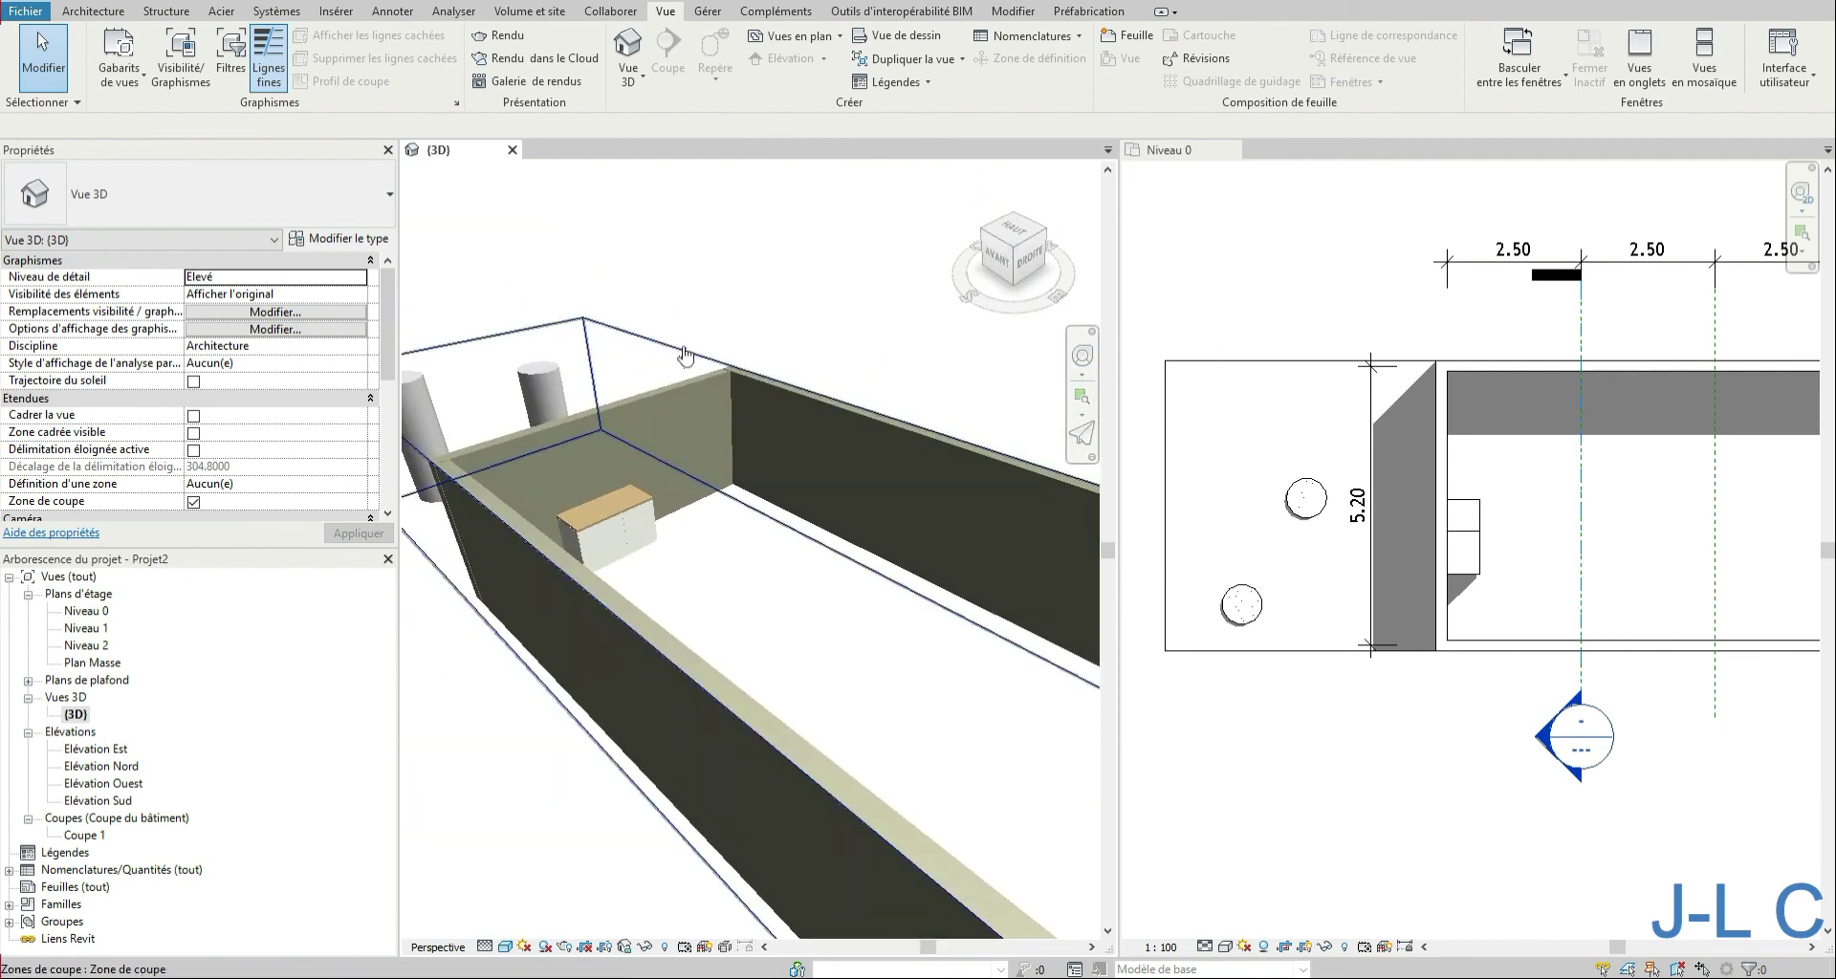
pyautogui.scroll(-3, 685, 356)
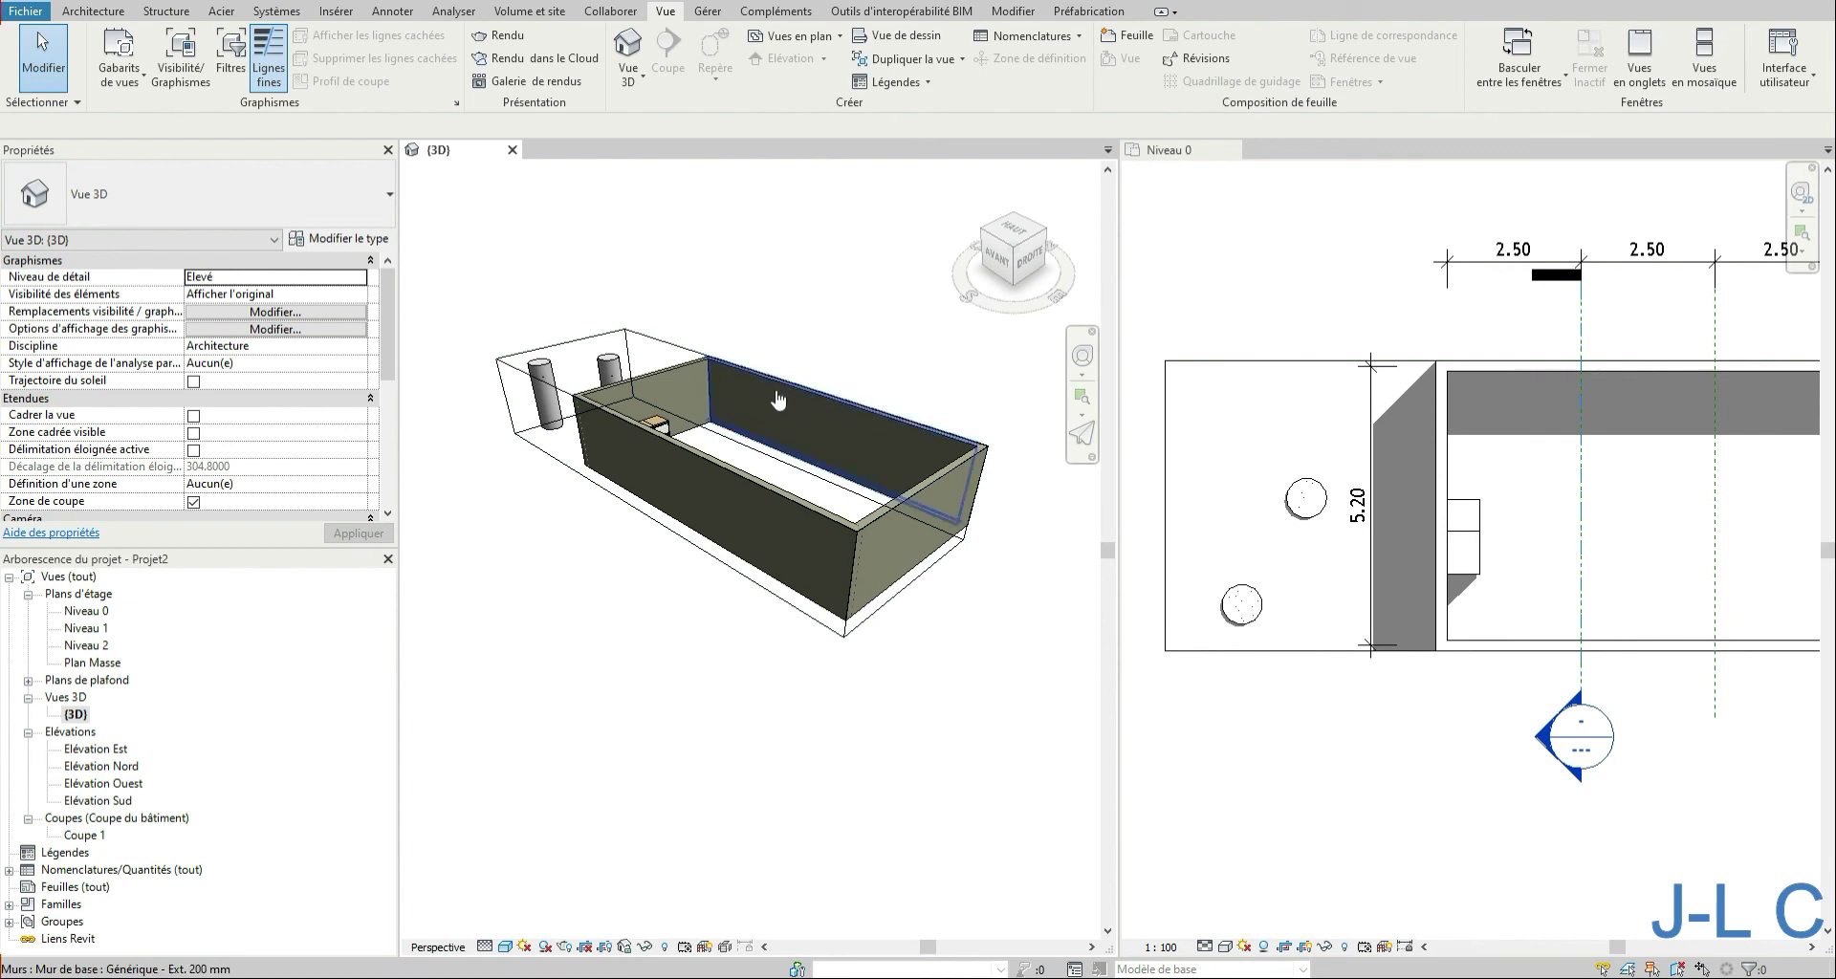
# Step: Inspect the 3D view's section box and disable the Zone de coupe option for that view
pyautogui.click(507, 375)
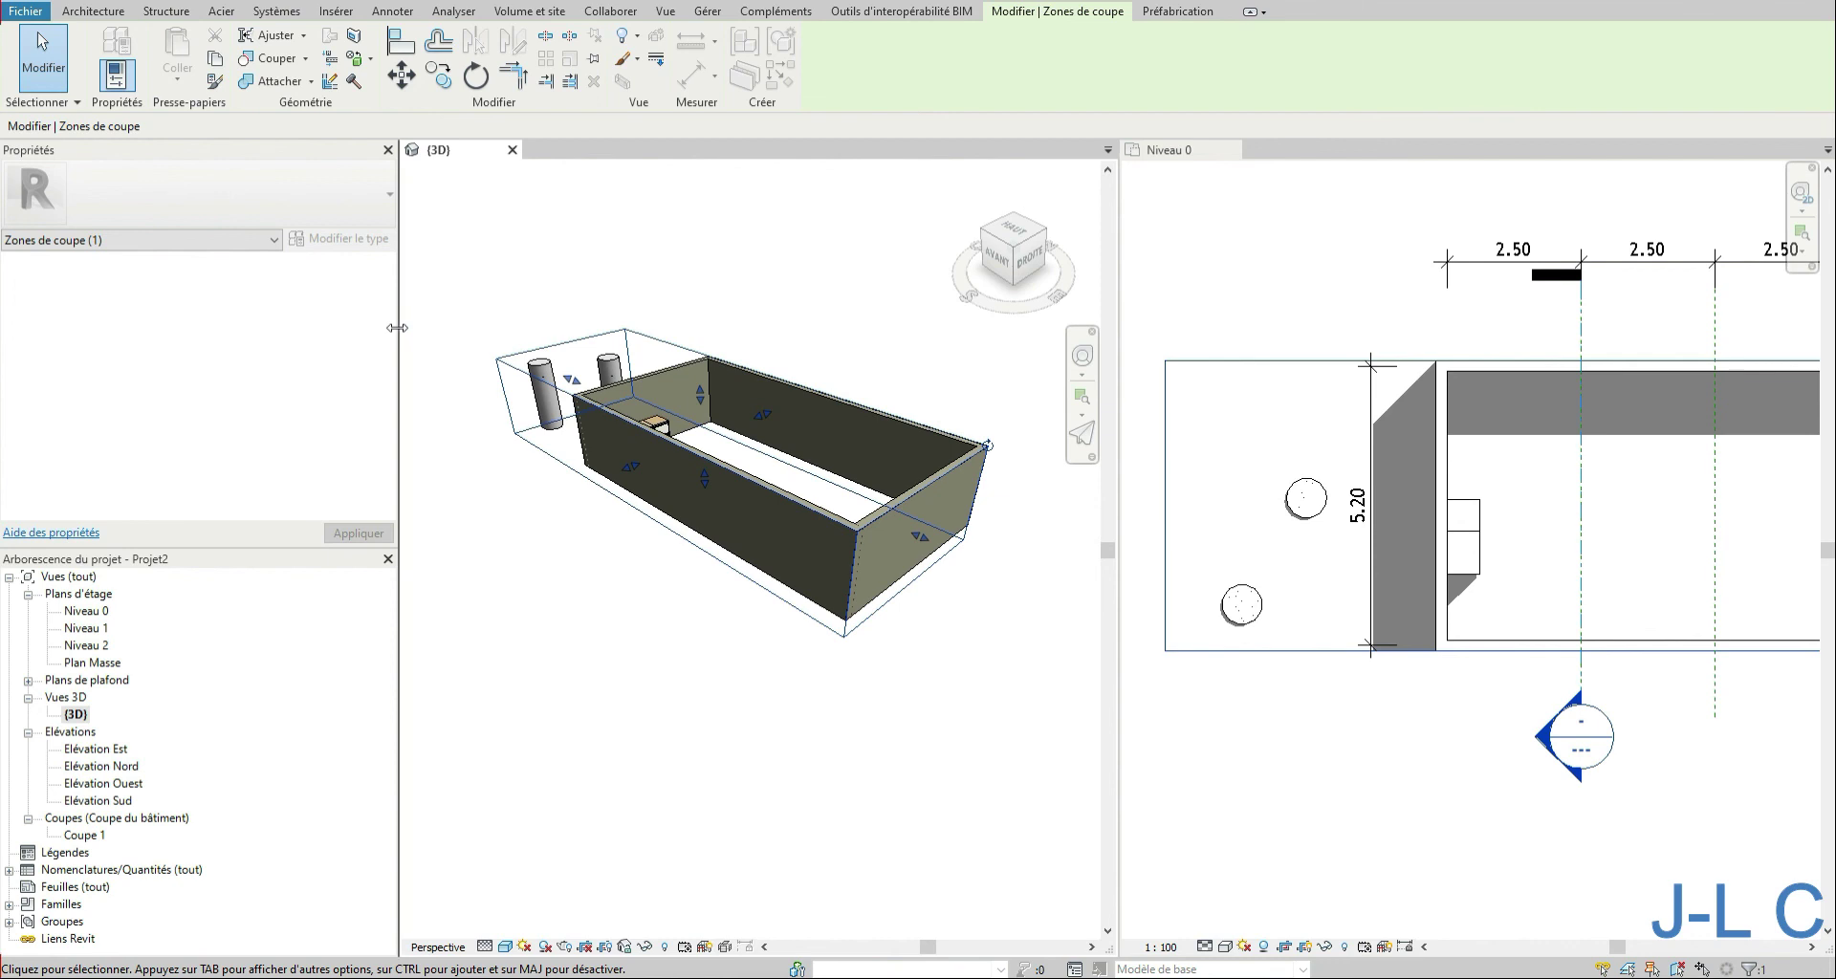
pyautogui.click(449, 342)
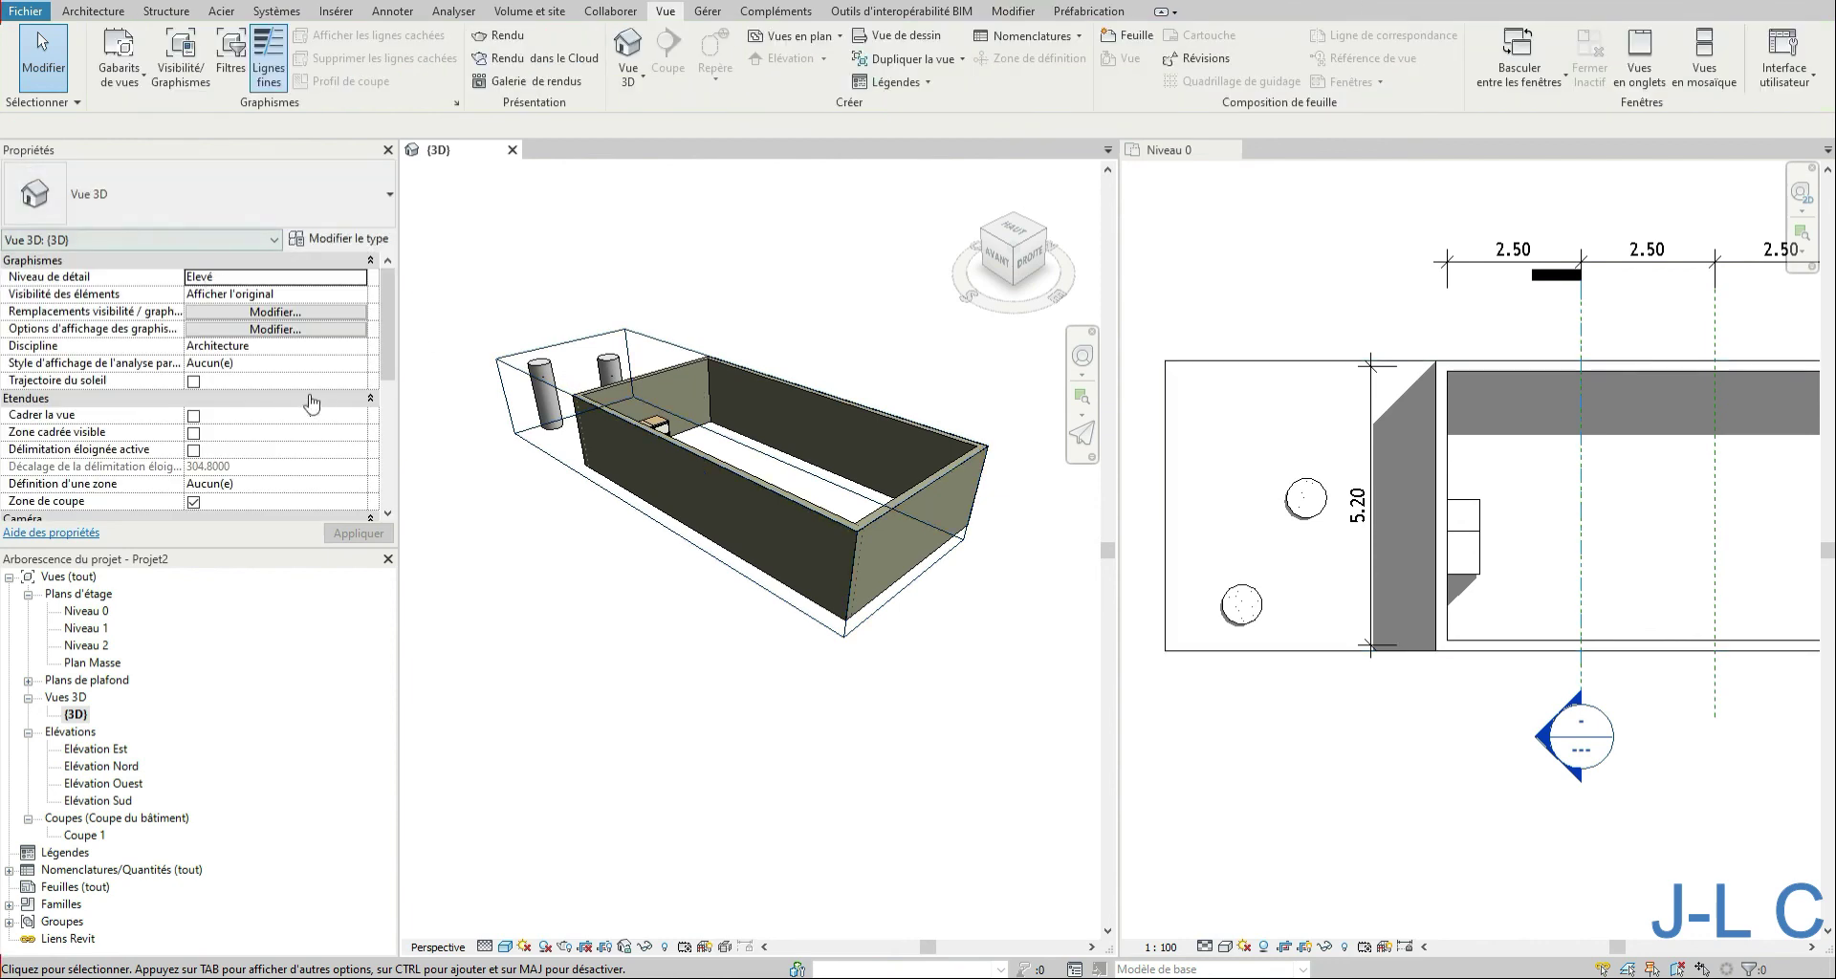
pyautogui.click(193, 501)
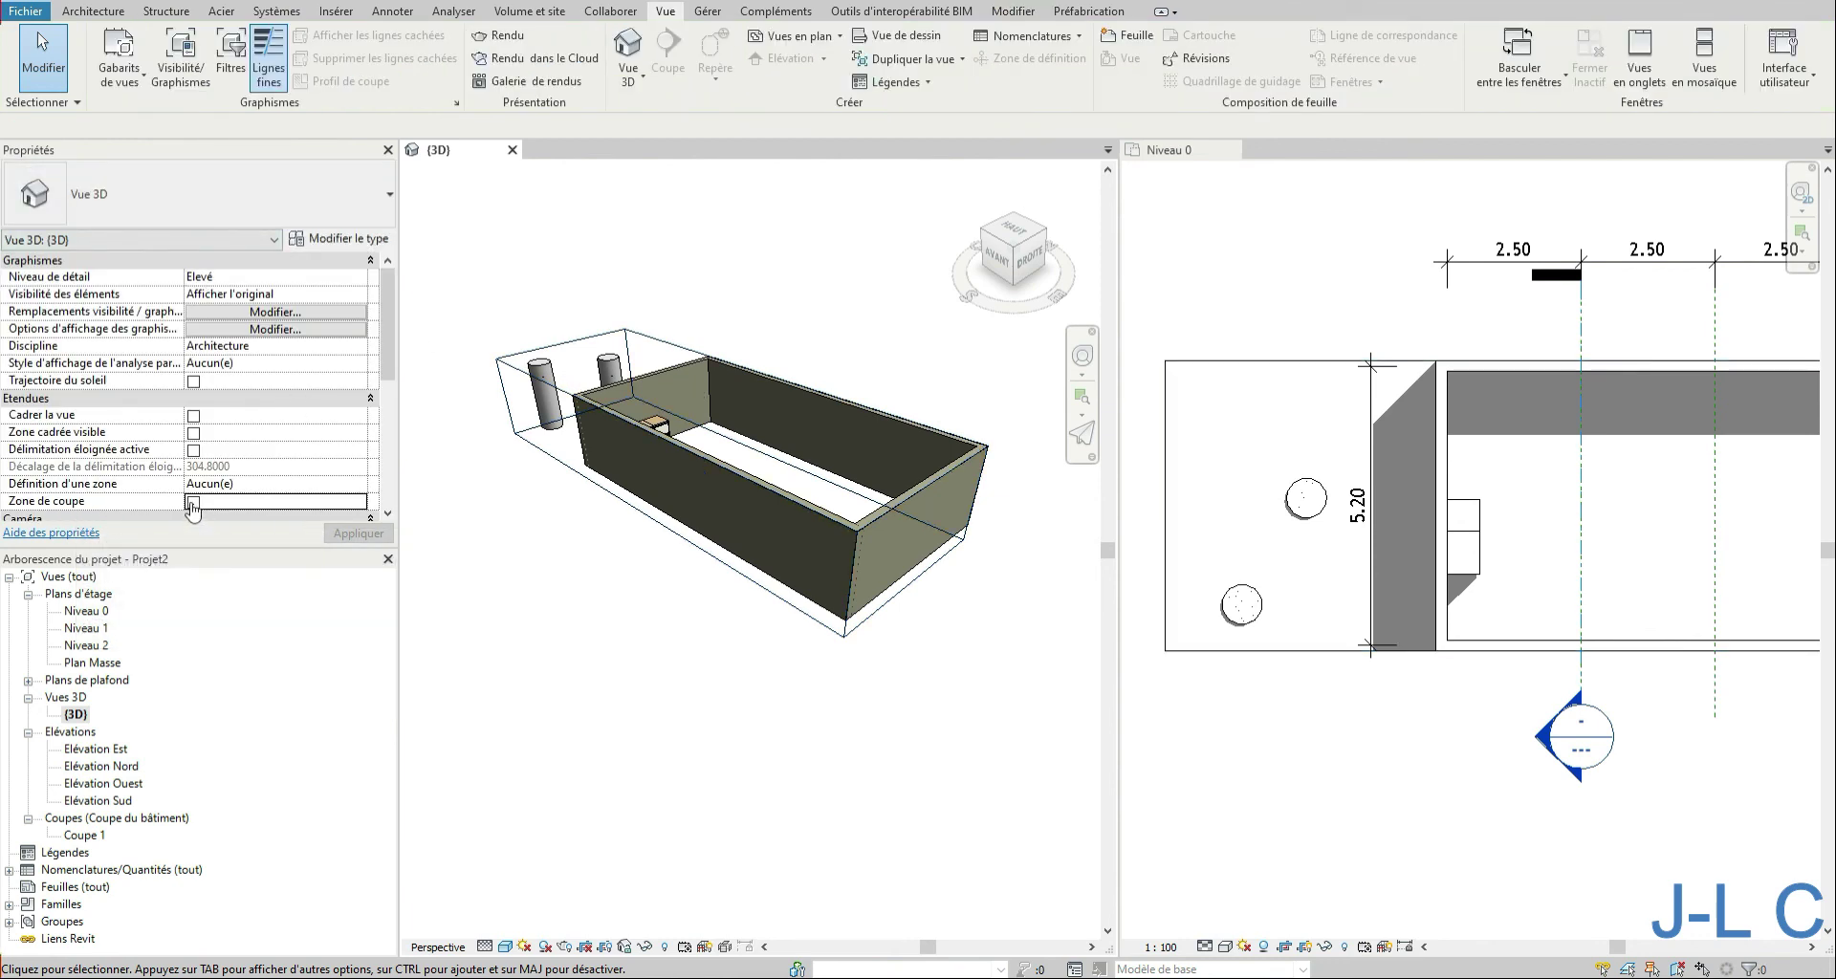
pyautogui.click(354, 533)
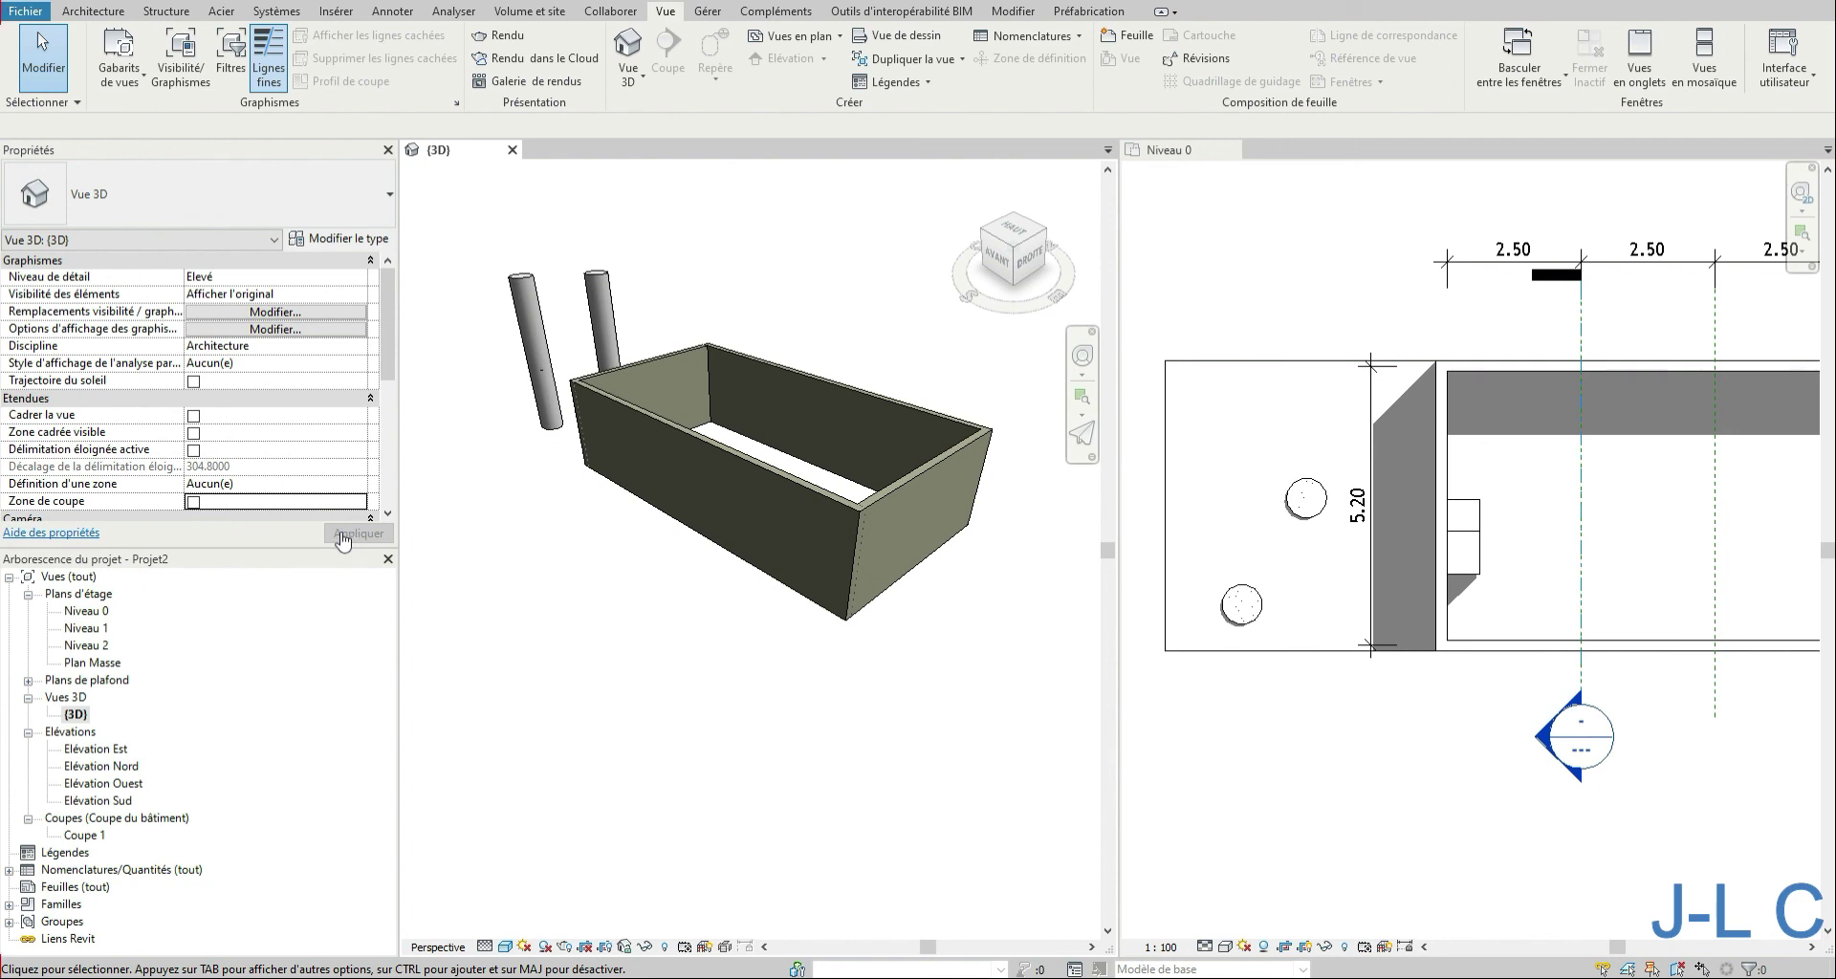
# Step: Select the Niveau 0 crop region and compare the plan's Etendues properties with those of the 3D view
pyautogui.click(1178, 668)
pyautogui.click(1176, 664)
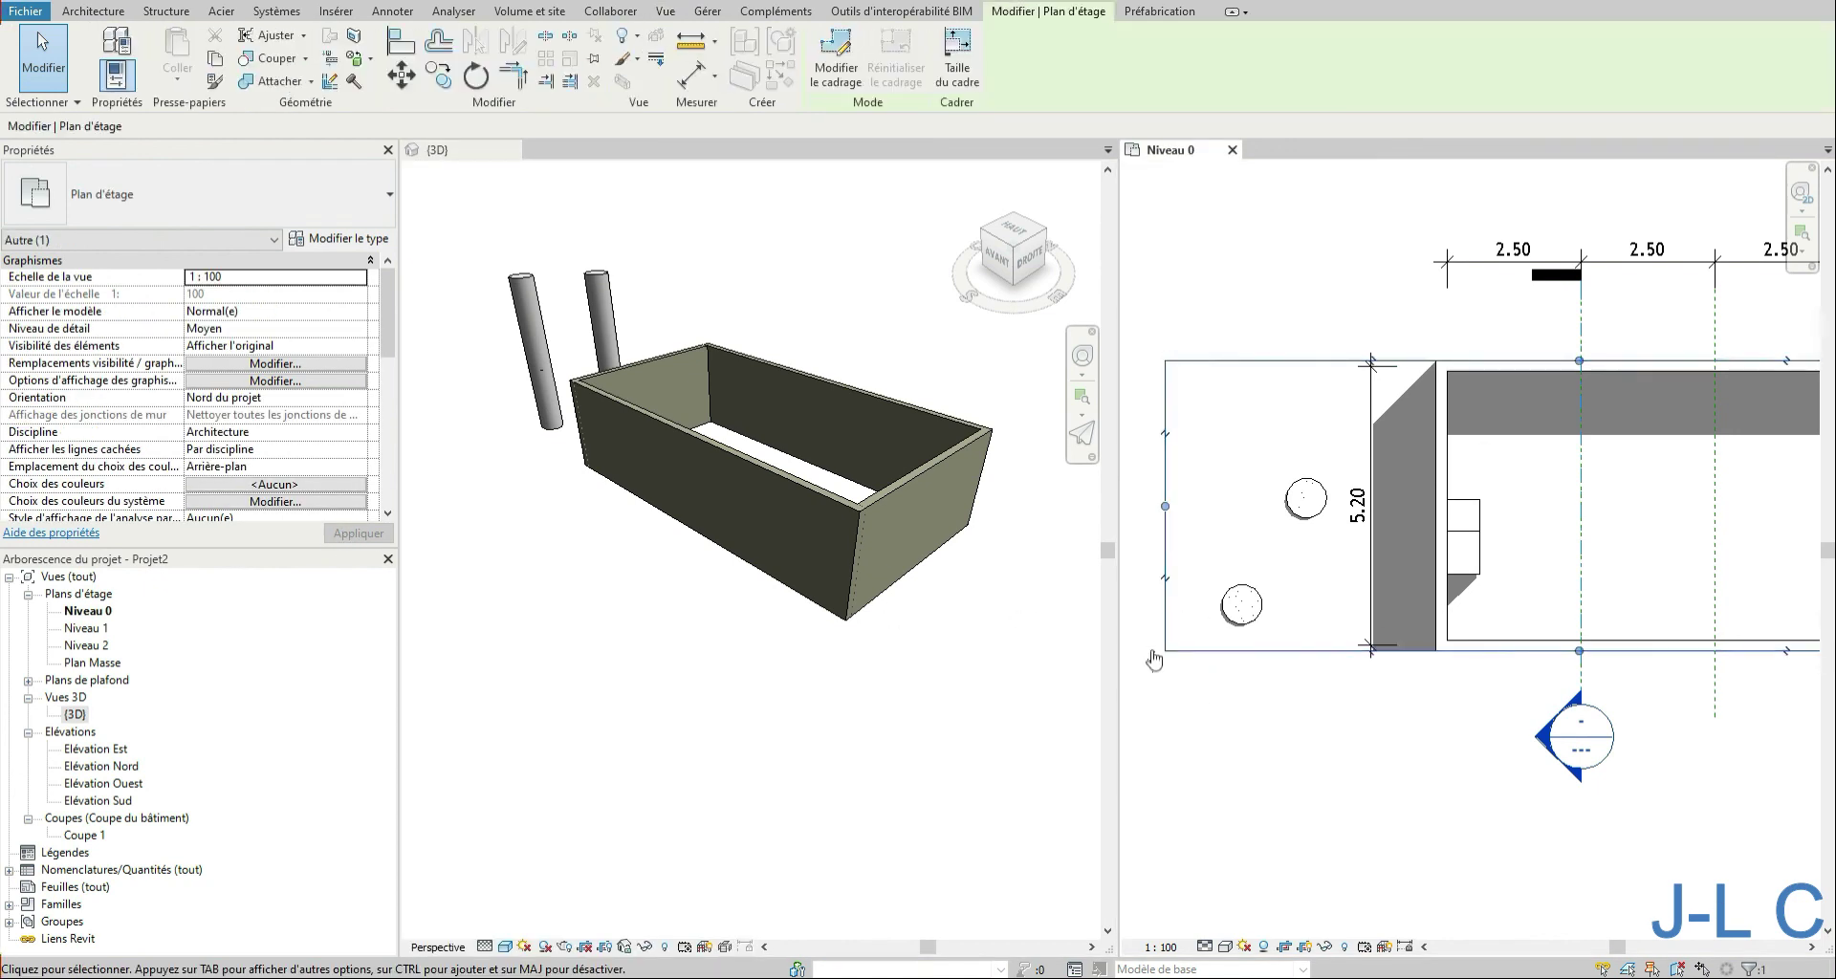
pyautogui.moveTo(386, 312)
pyautogui.mouseDown()
pyautogui.moveTo(381, 391)
pyautogui.moveTo(390, 331)
pyautogui.mouseUp()
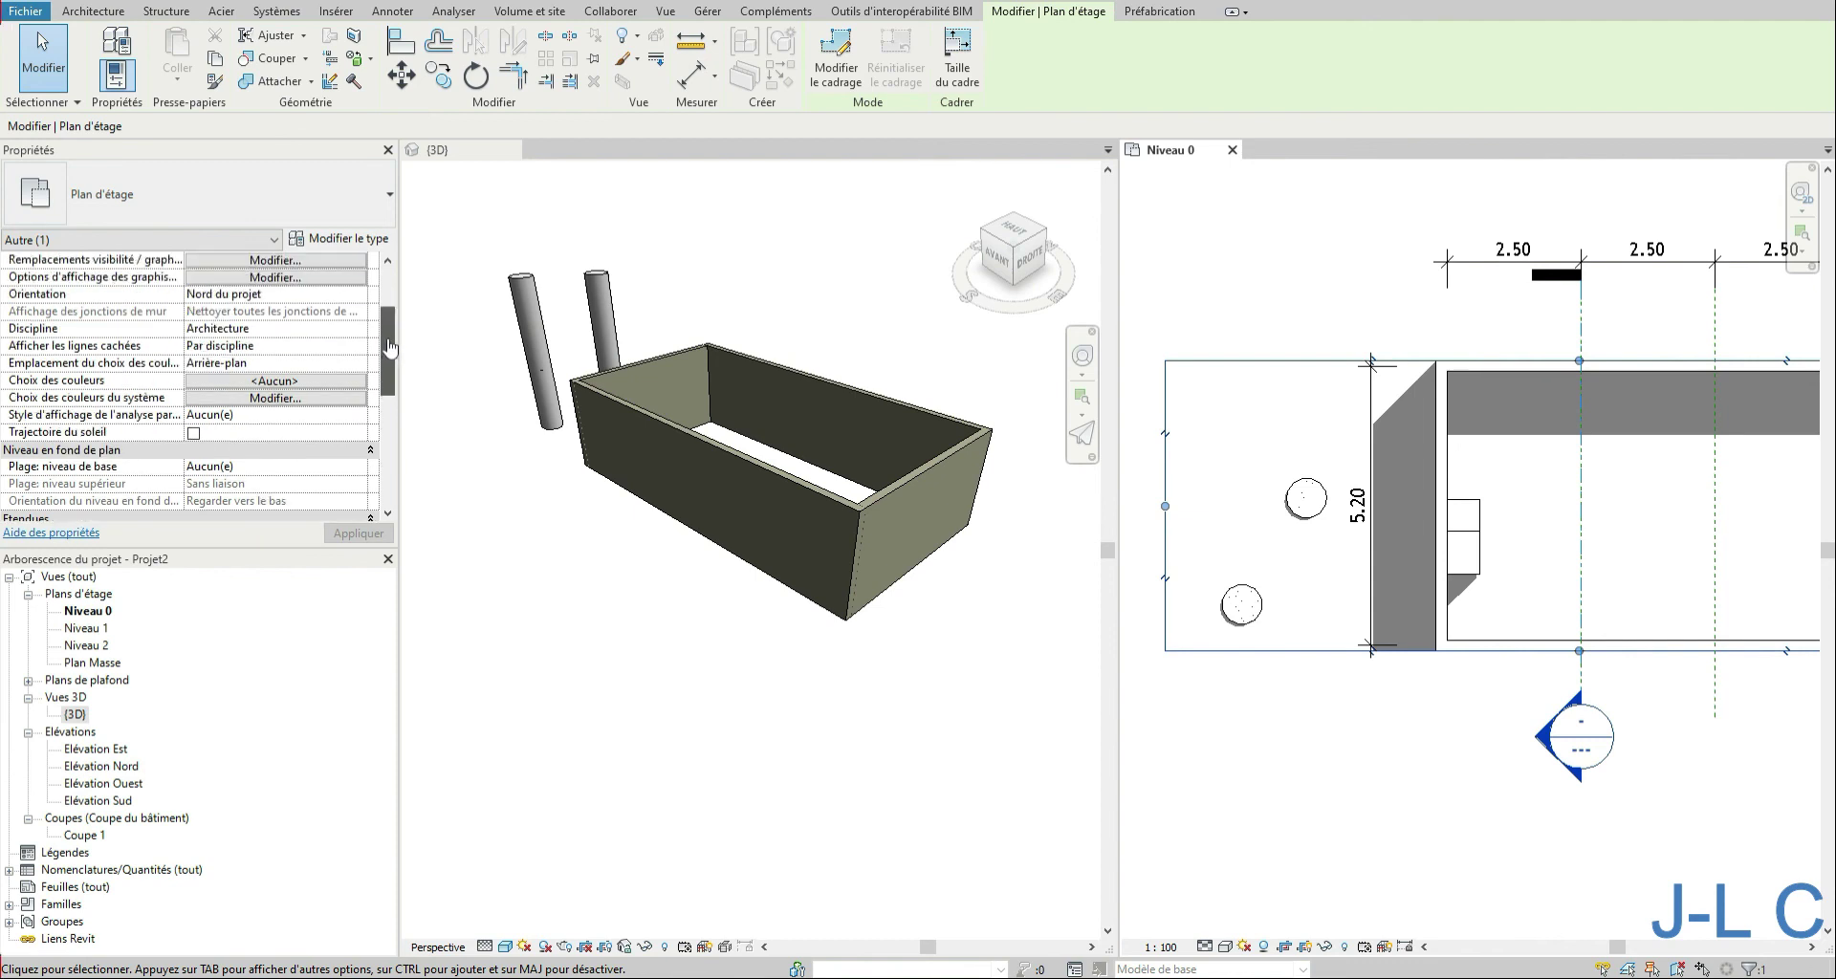
pyautogui.click(505, 456)
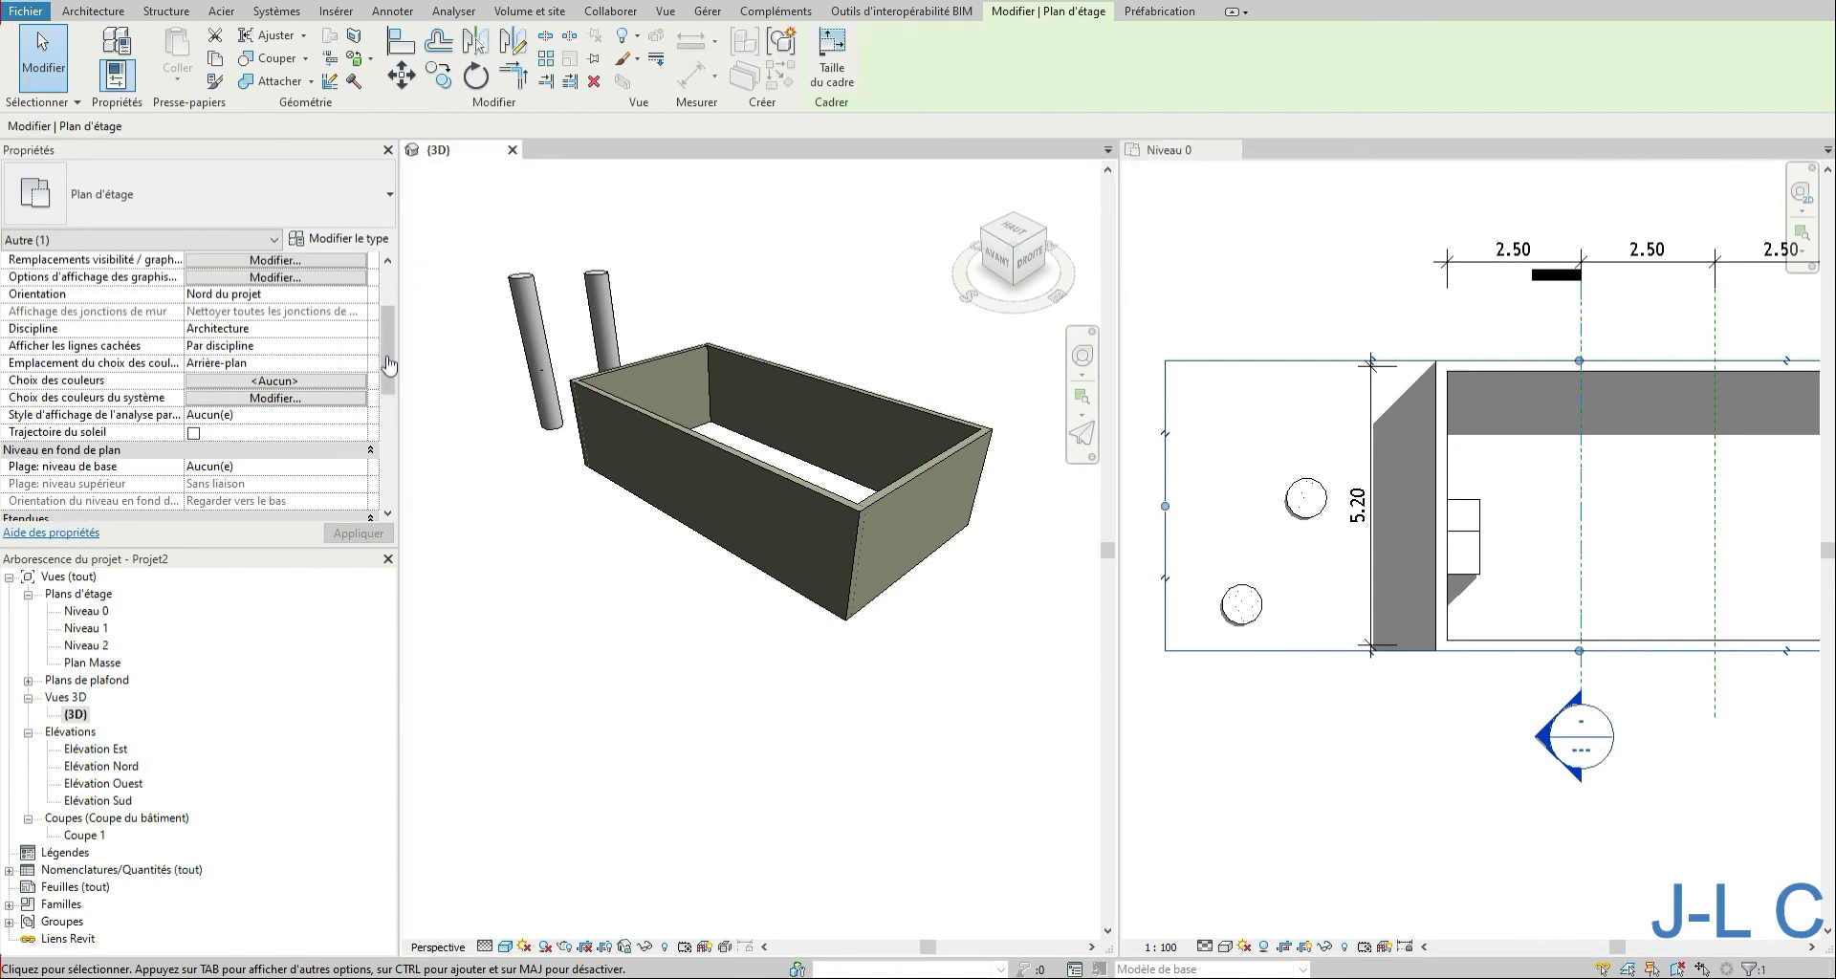
pyautogui.moveTo(385, 354)
pyautogui.mouseDown()
pyautogui.moveTo(374, 481)
pyautogui.moveTo(395, 350)
pyautogui.mouseUp()
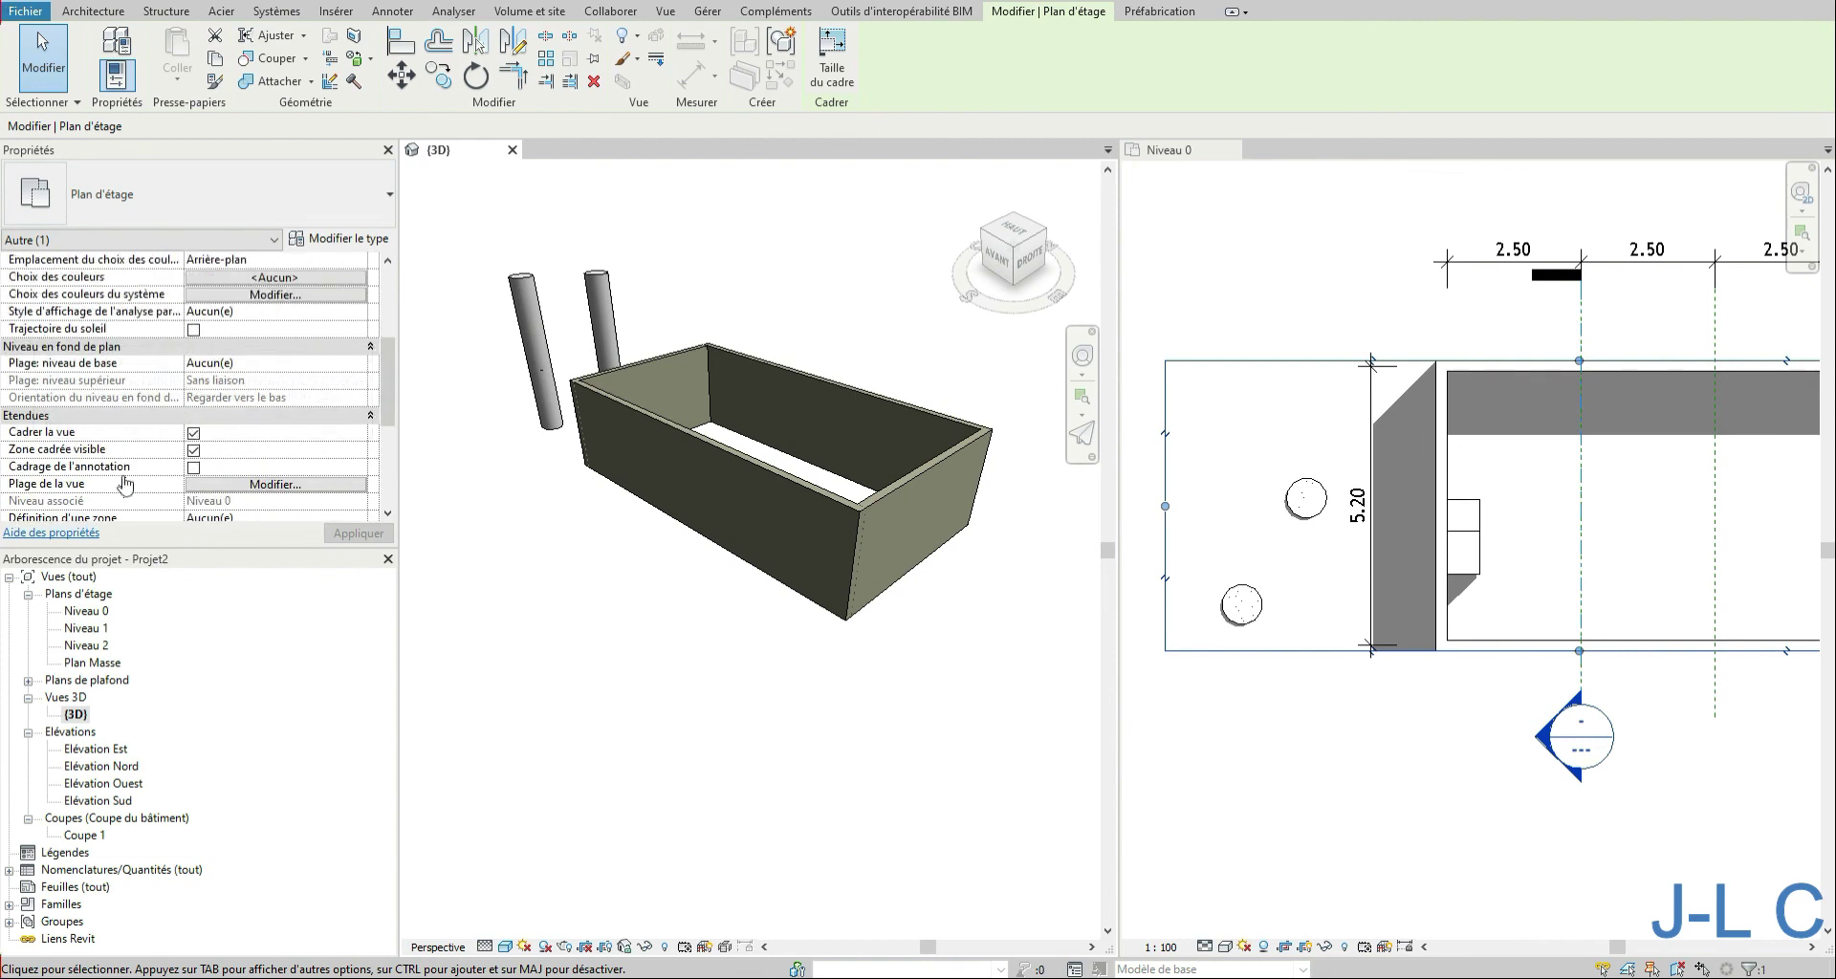
pyautogui.scroll(3, 208, 464)
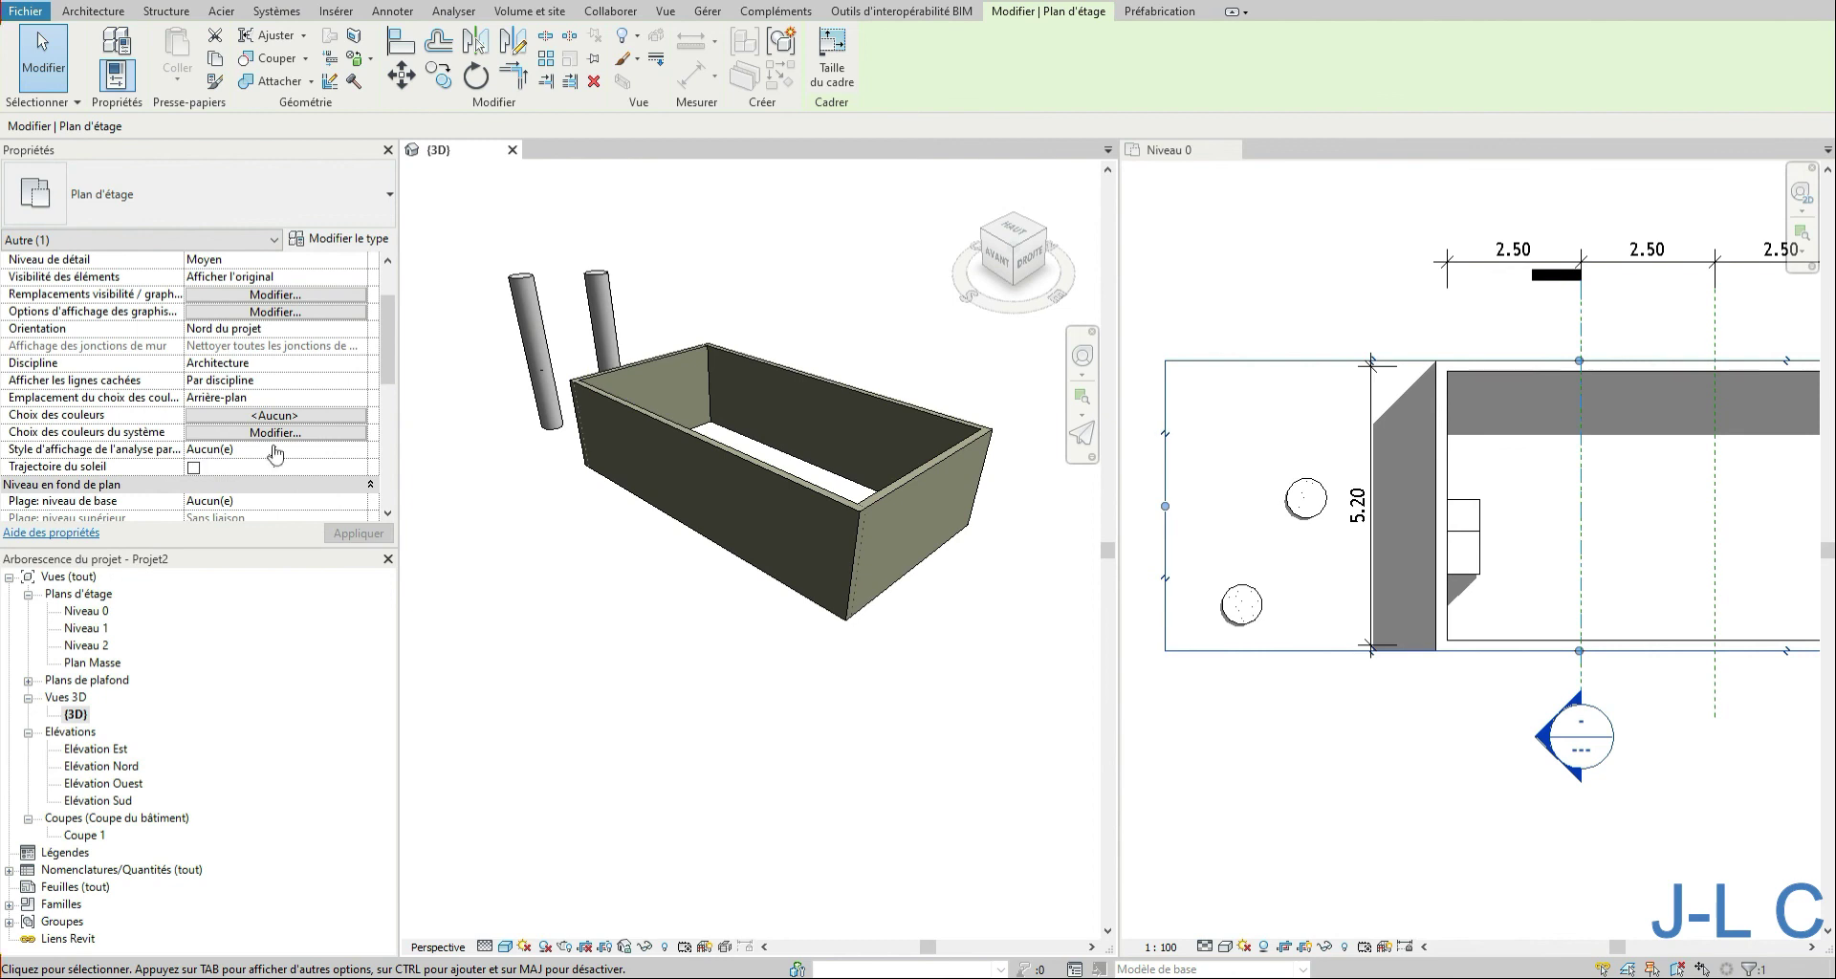
pyautogui.click(67, 243)
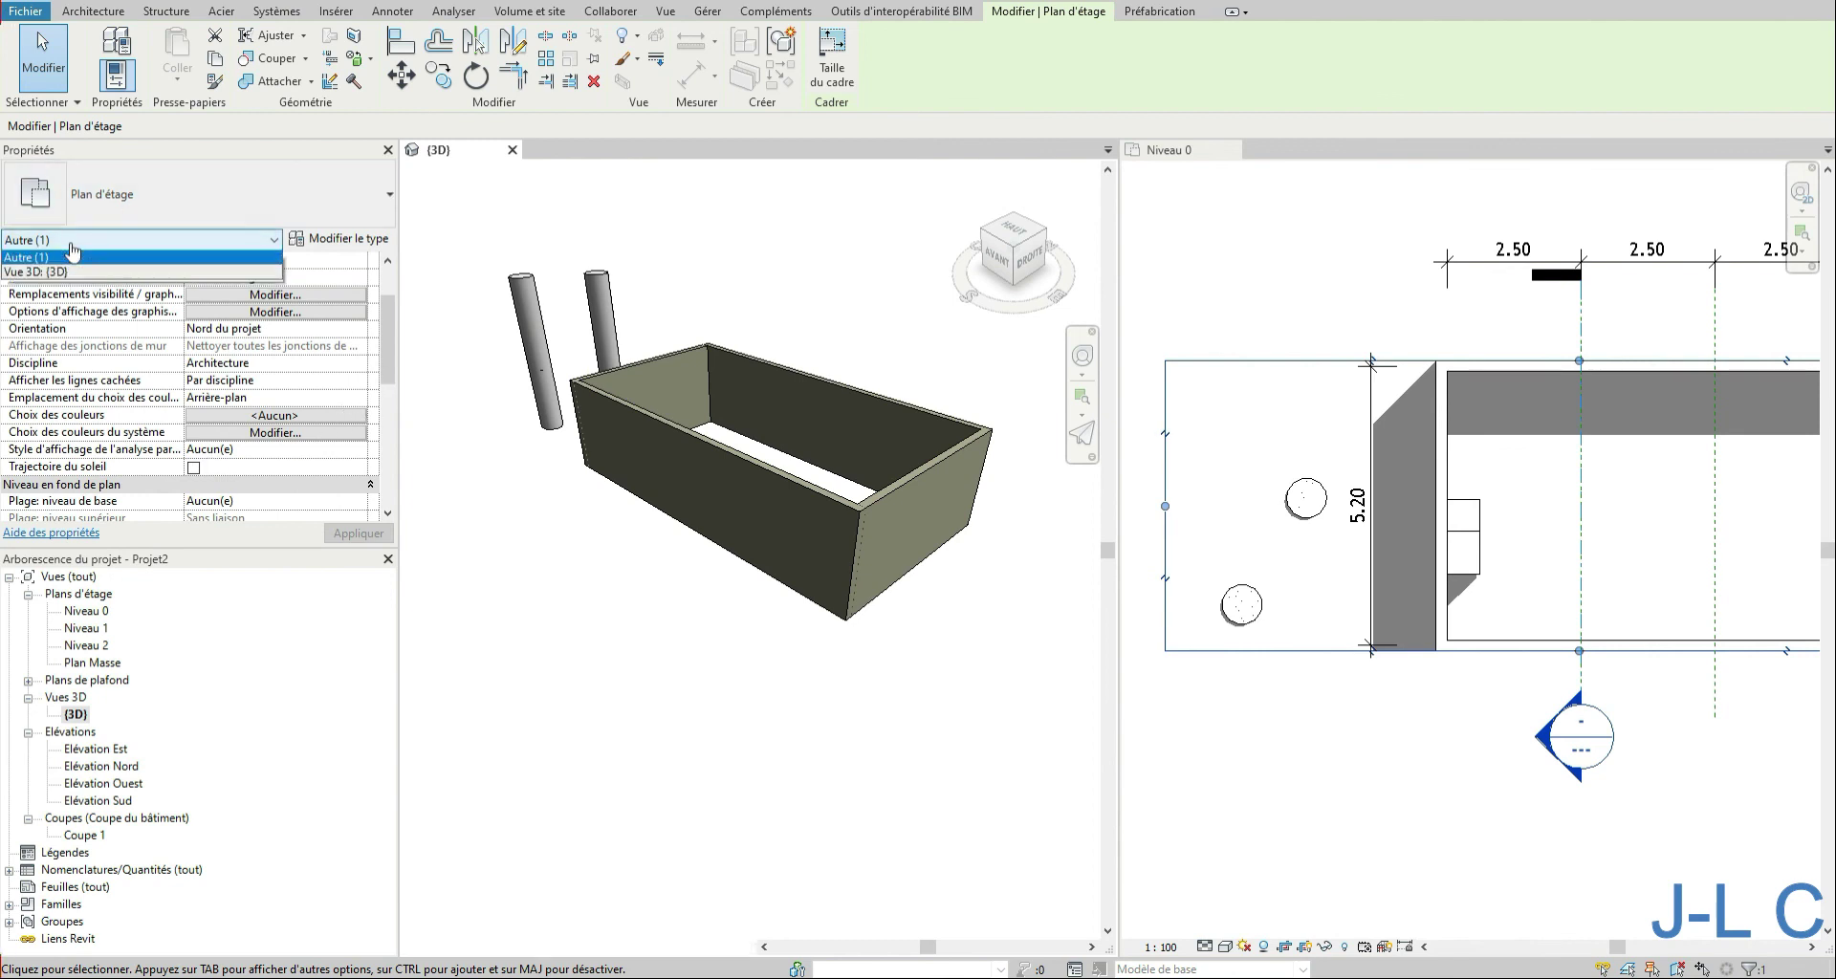
pyautogui.click(63, 285)
pyautogui.click(67, 240)
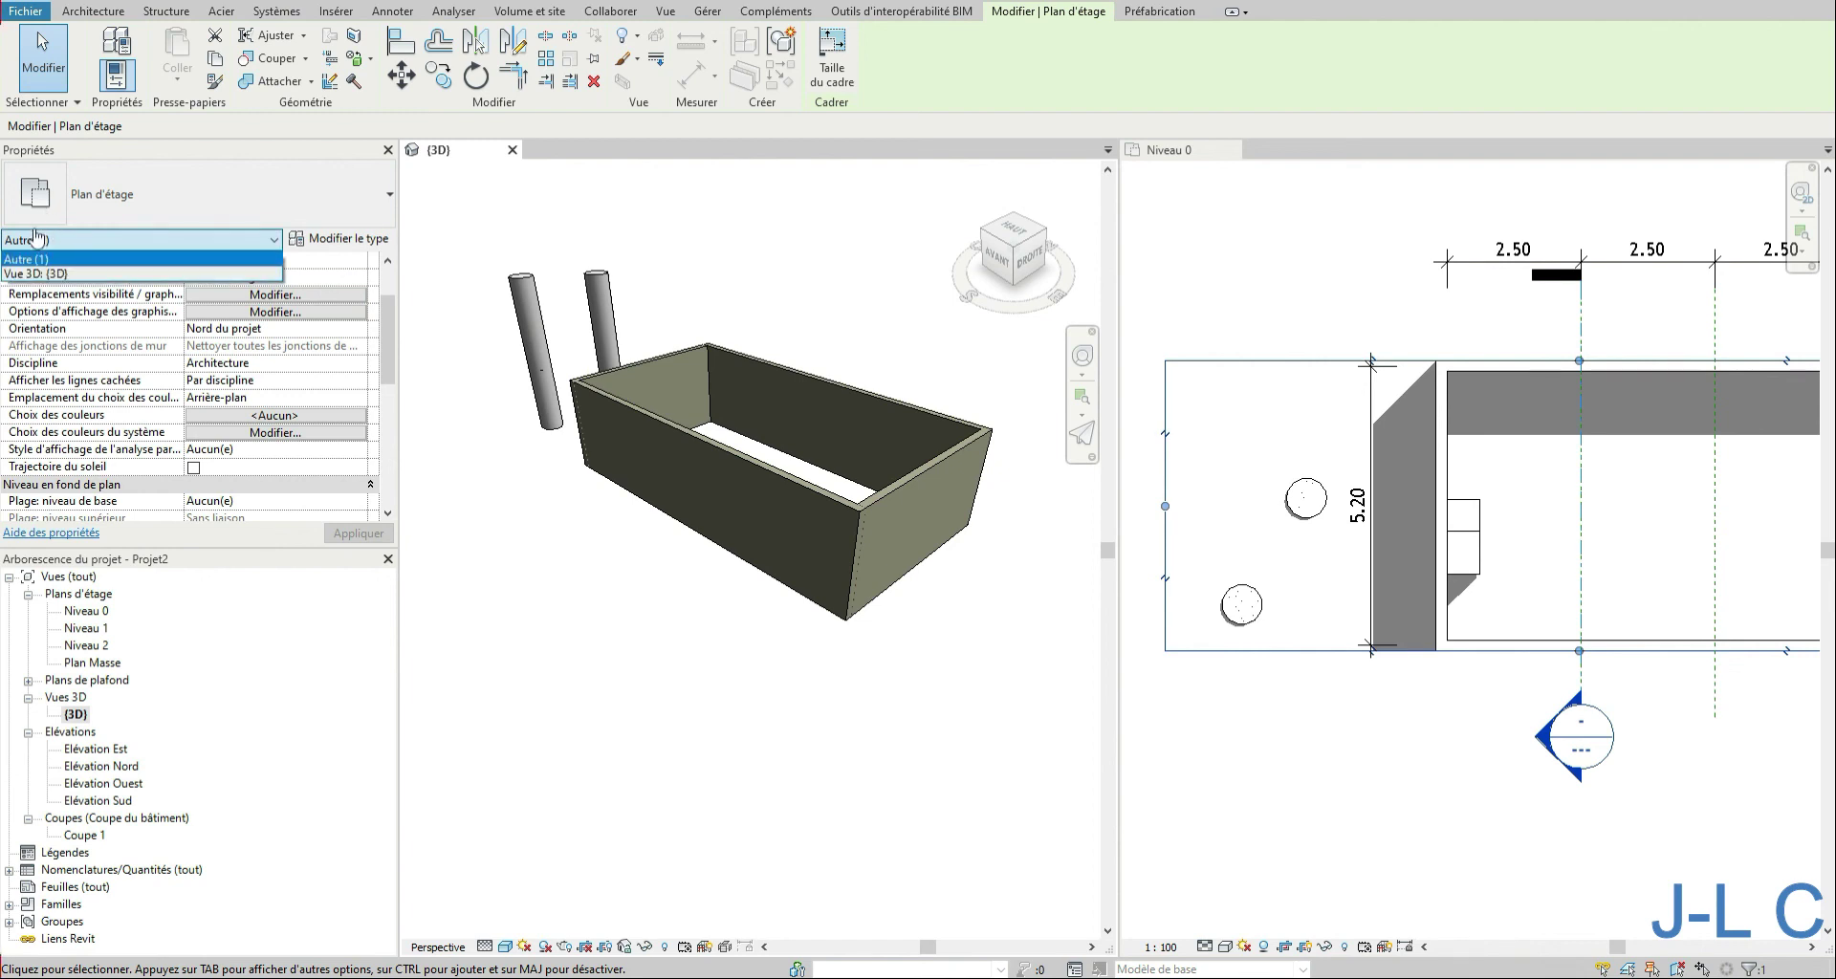
pyautogui.click(36, 275)
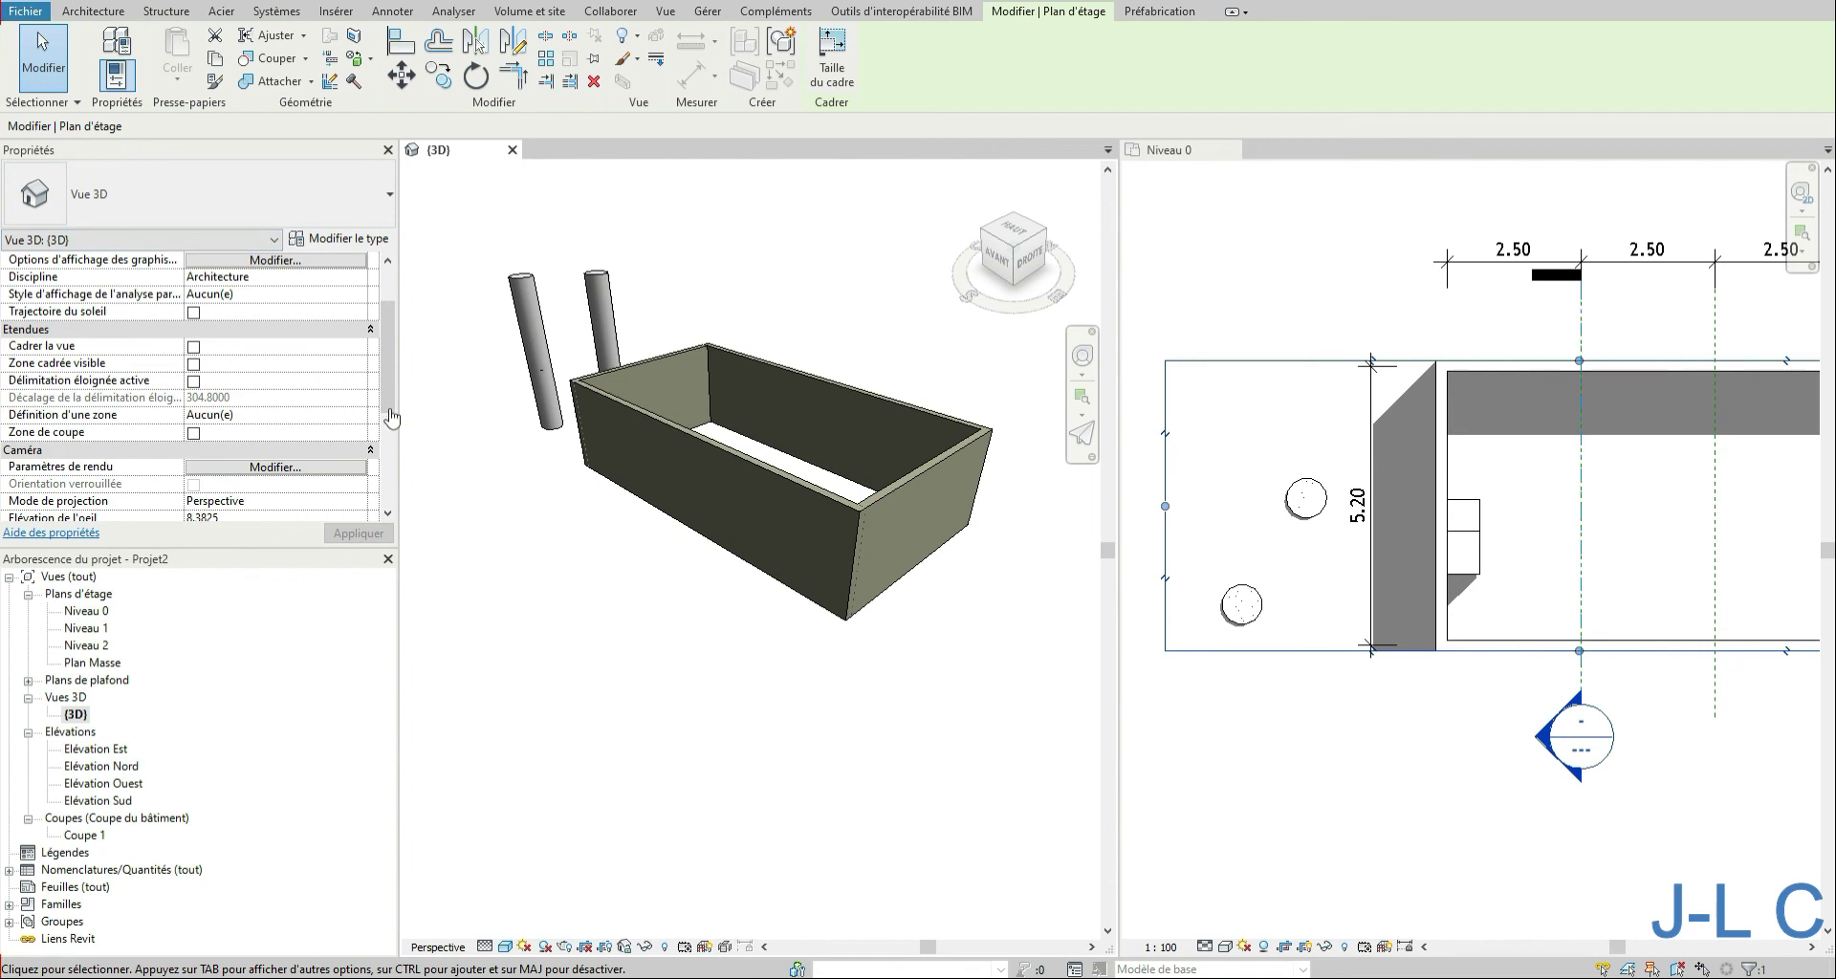
# Step: Enable the Zone de coupe option again in the 3D view's extents properties
pyautogui.click(38, 240)
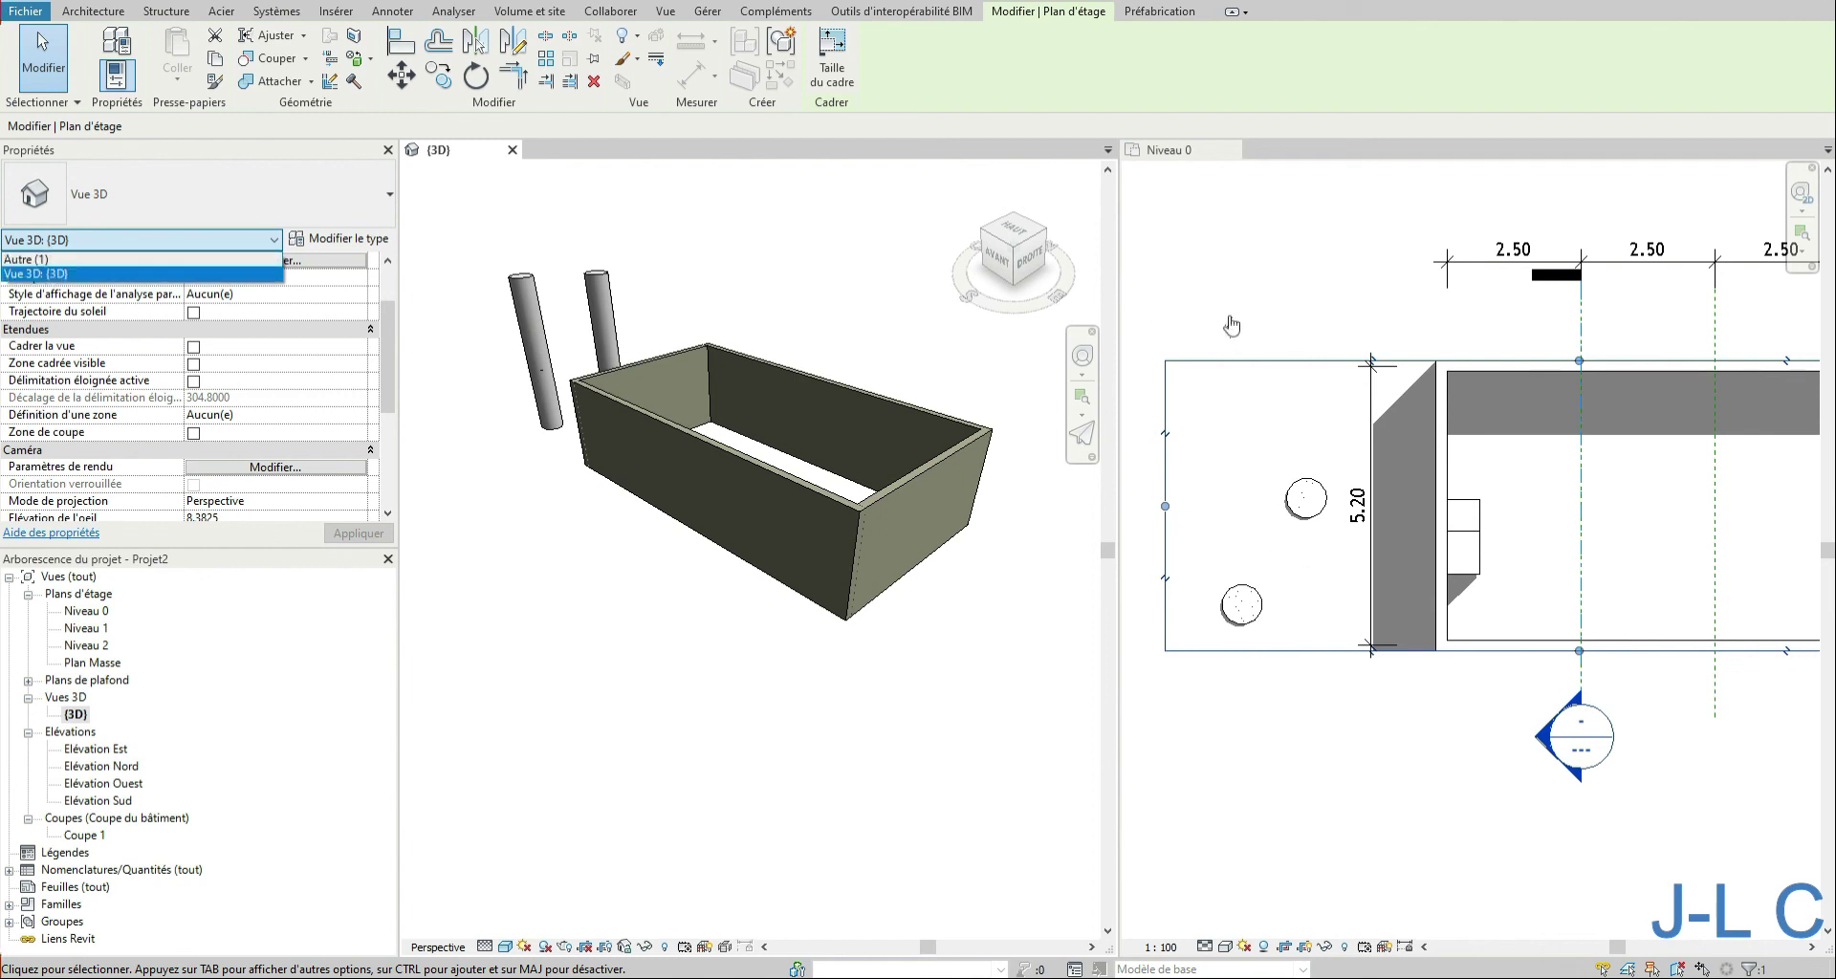
pyautogui.click(60, 276)
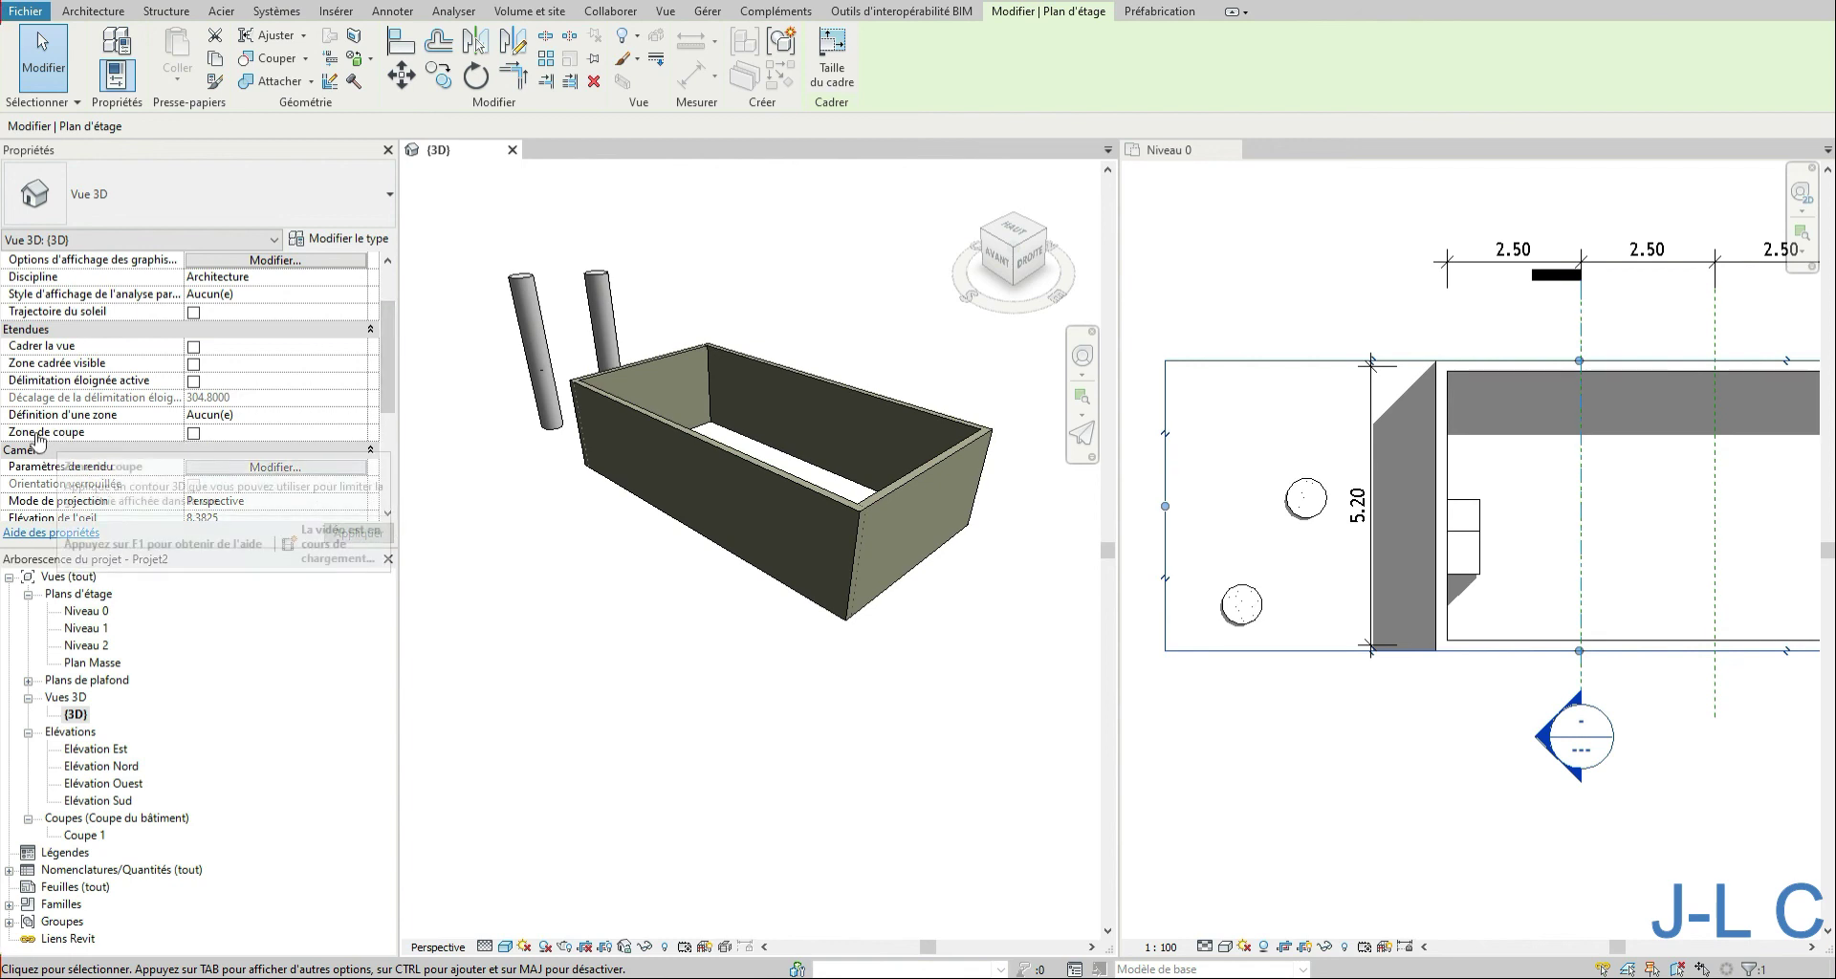
pyautogui.click(193, 434)
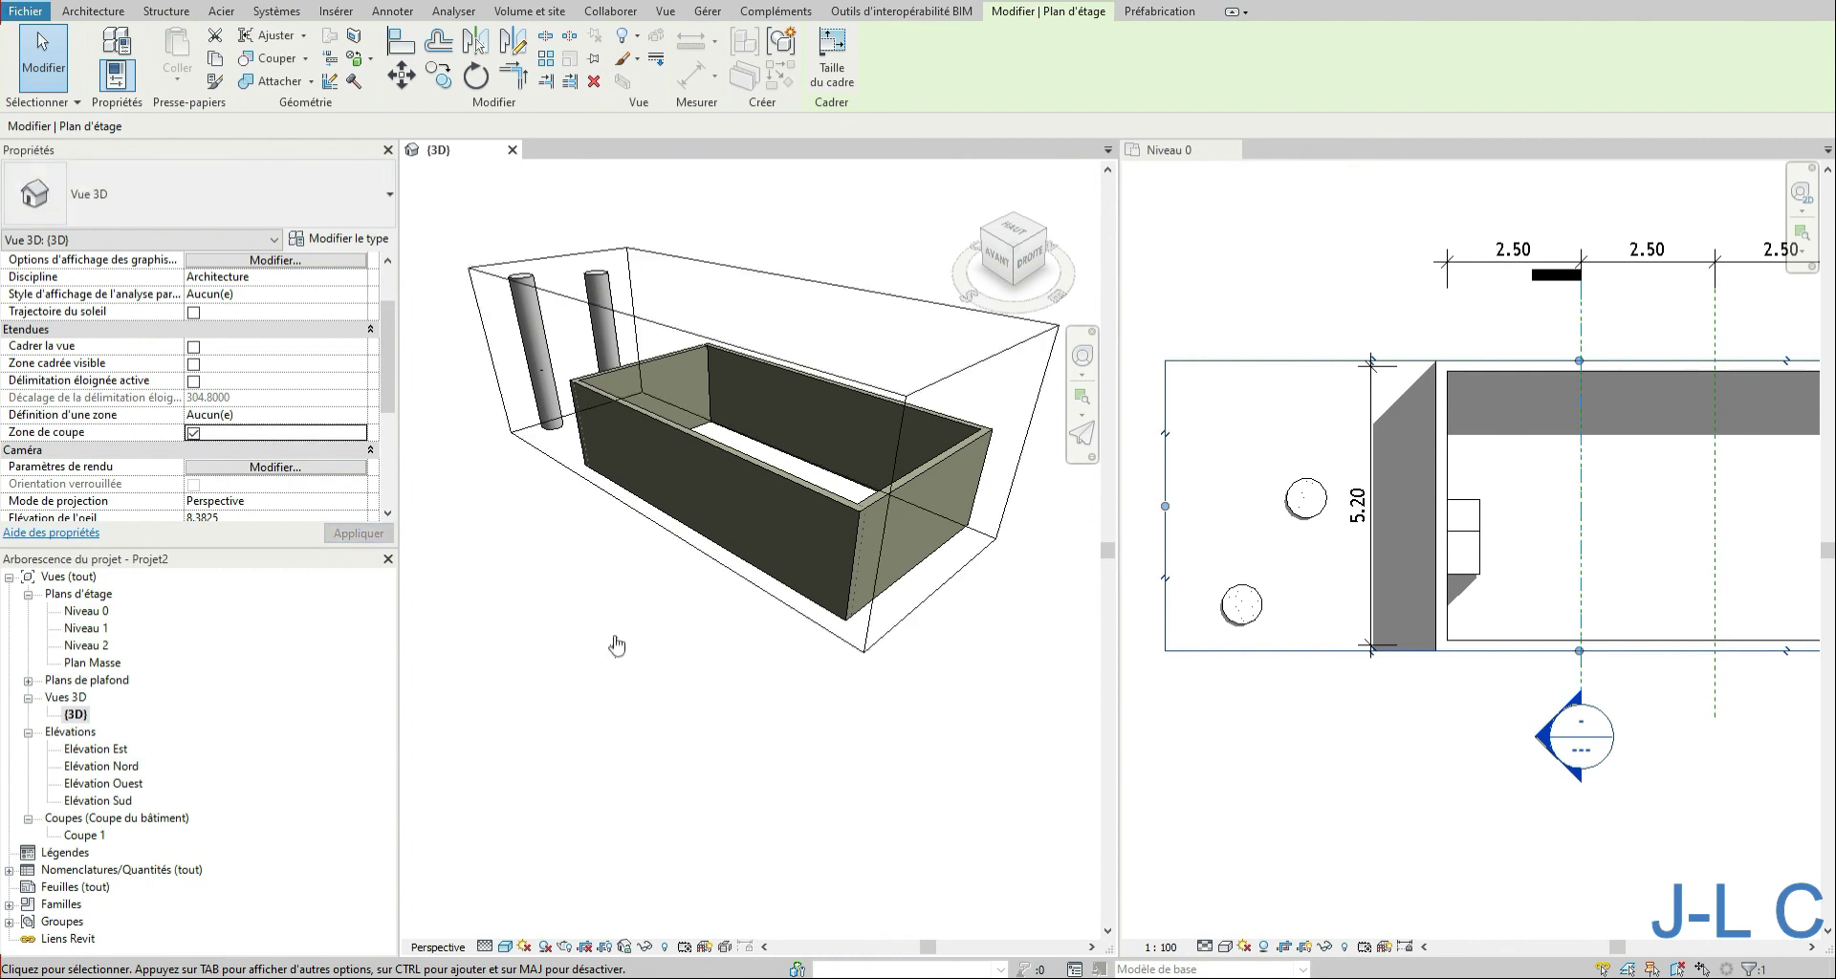
# Step: Select the section box and briefly reveal the hidden elements in the 3D view before returning to the normal display
pyautogui.click(630, 517)
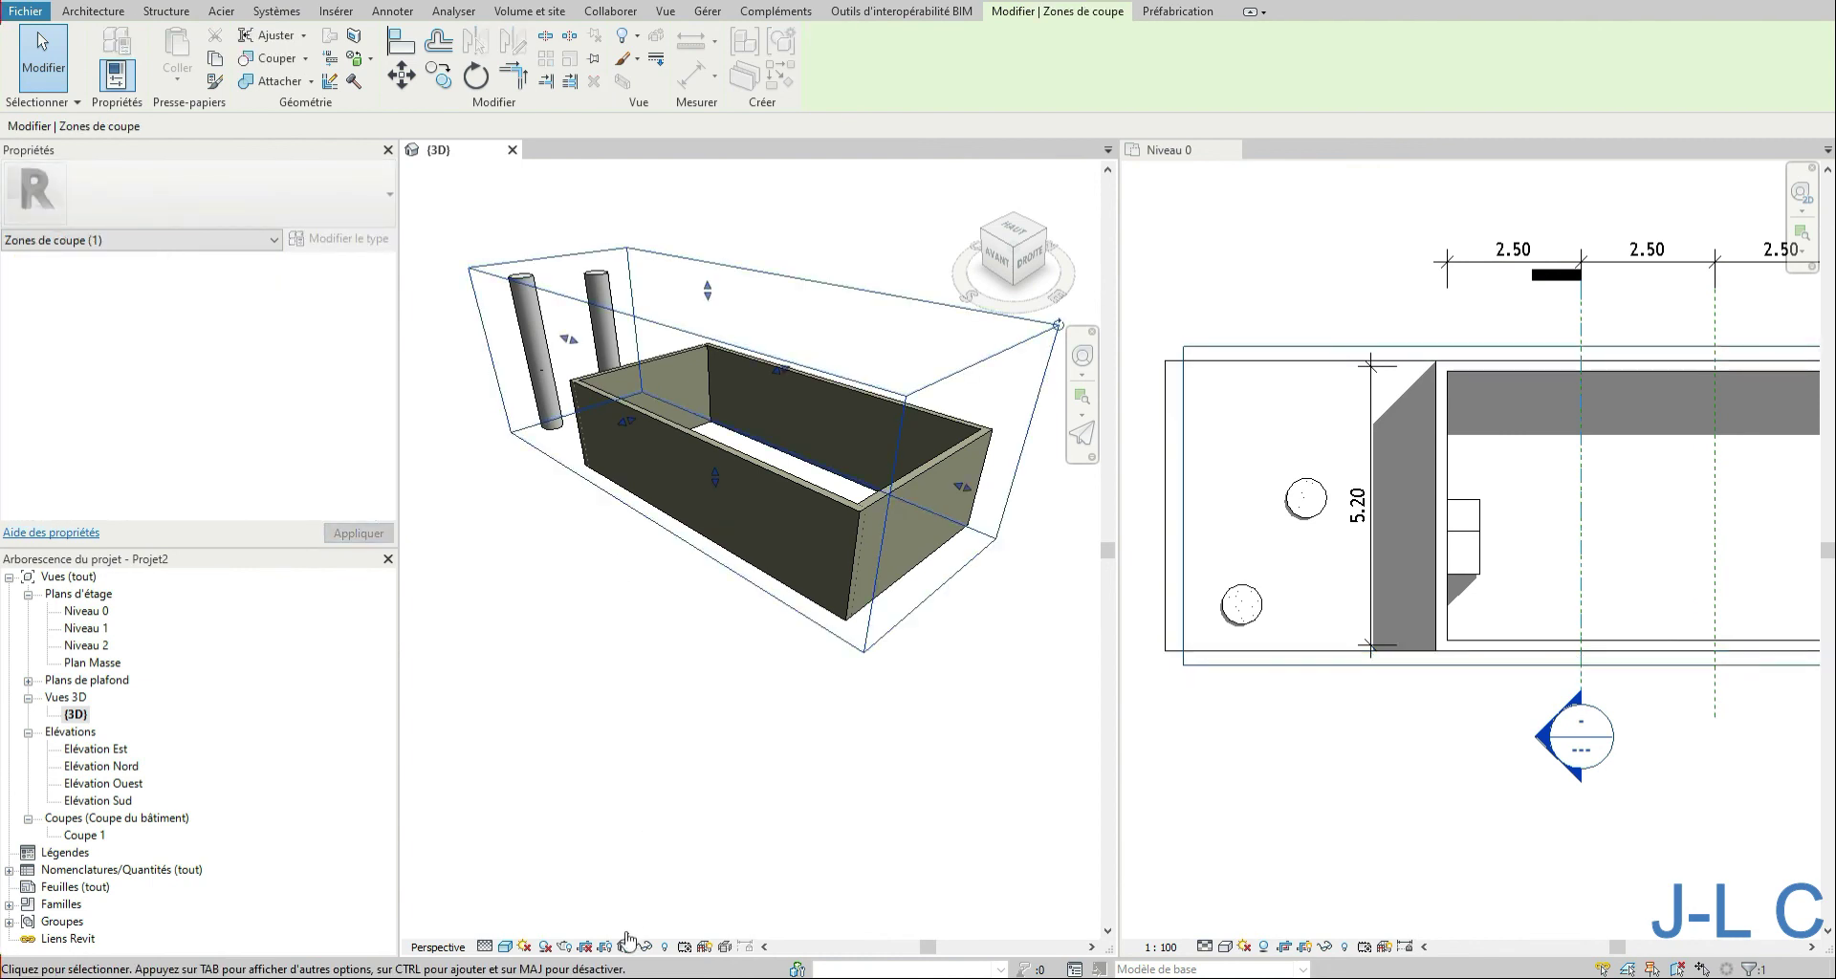
pyautogui.click(664, 947)
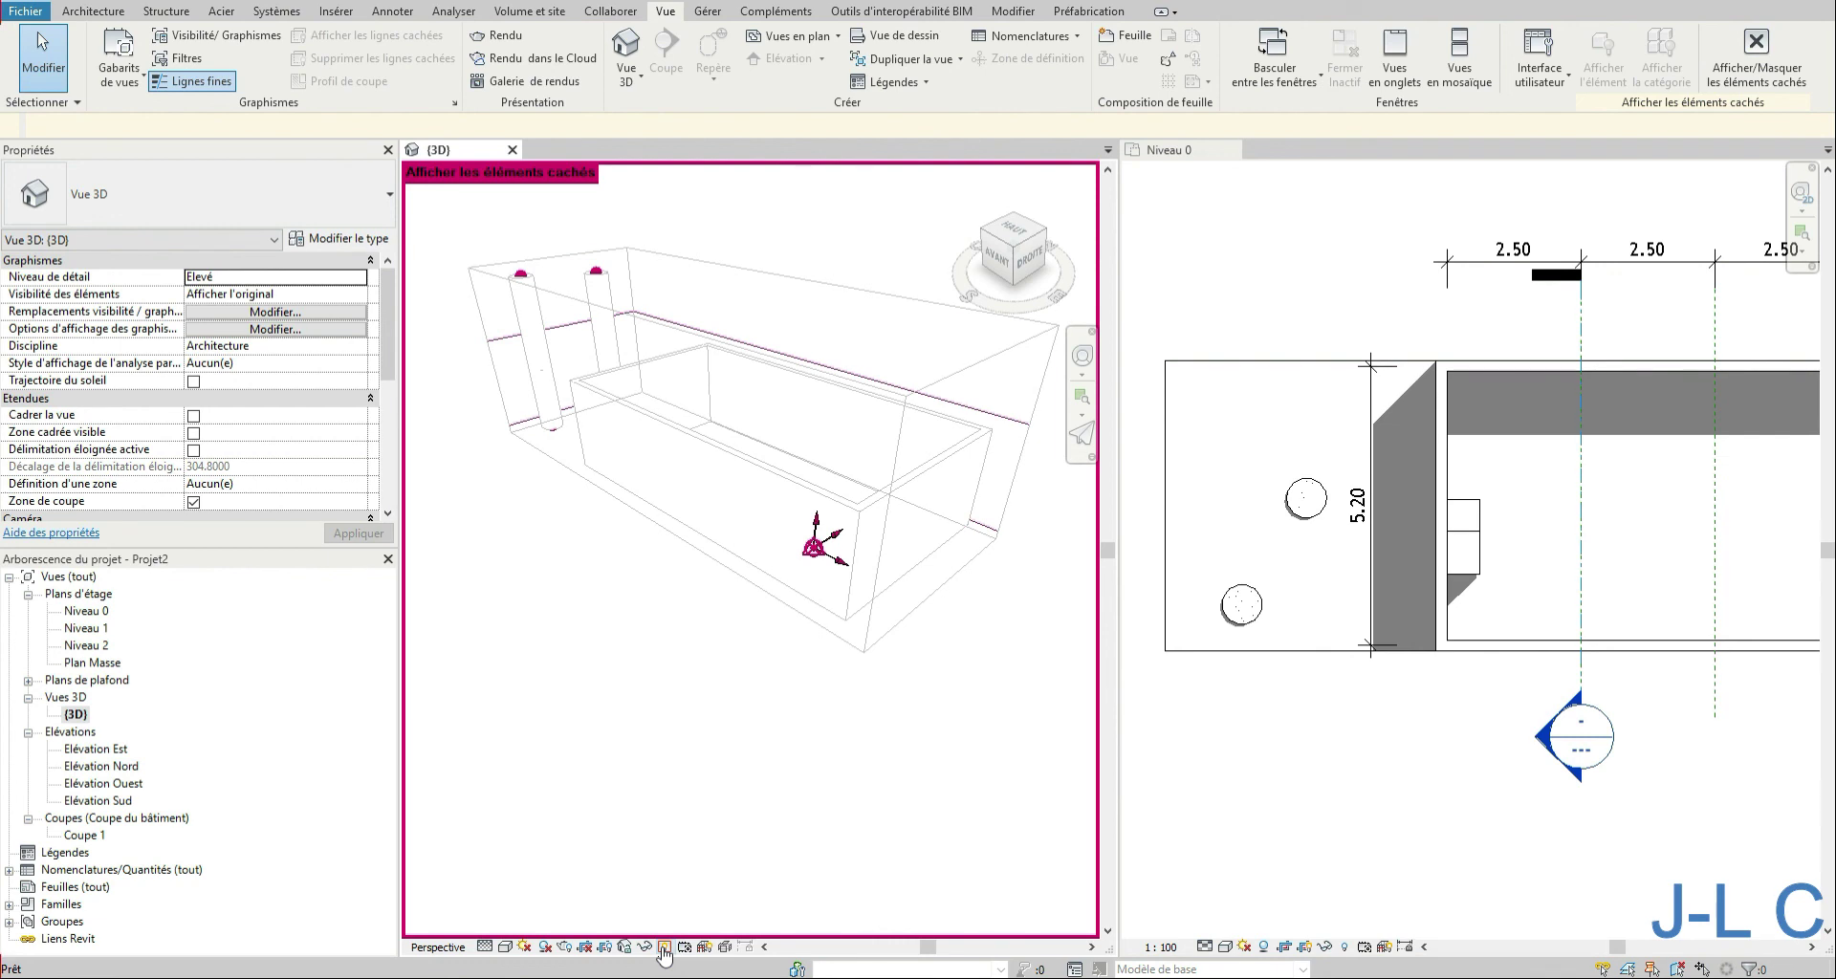
pyautogui.click(664, 948)
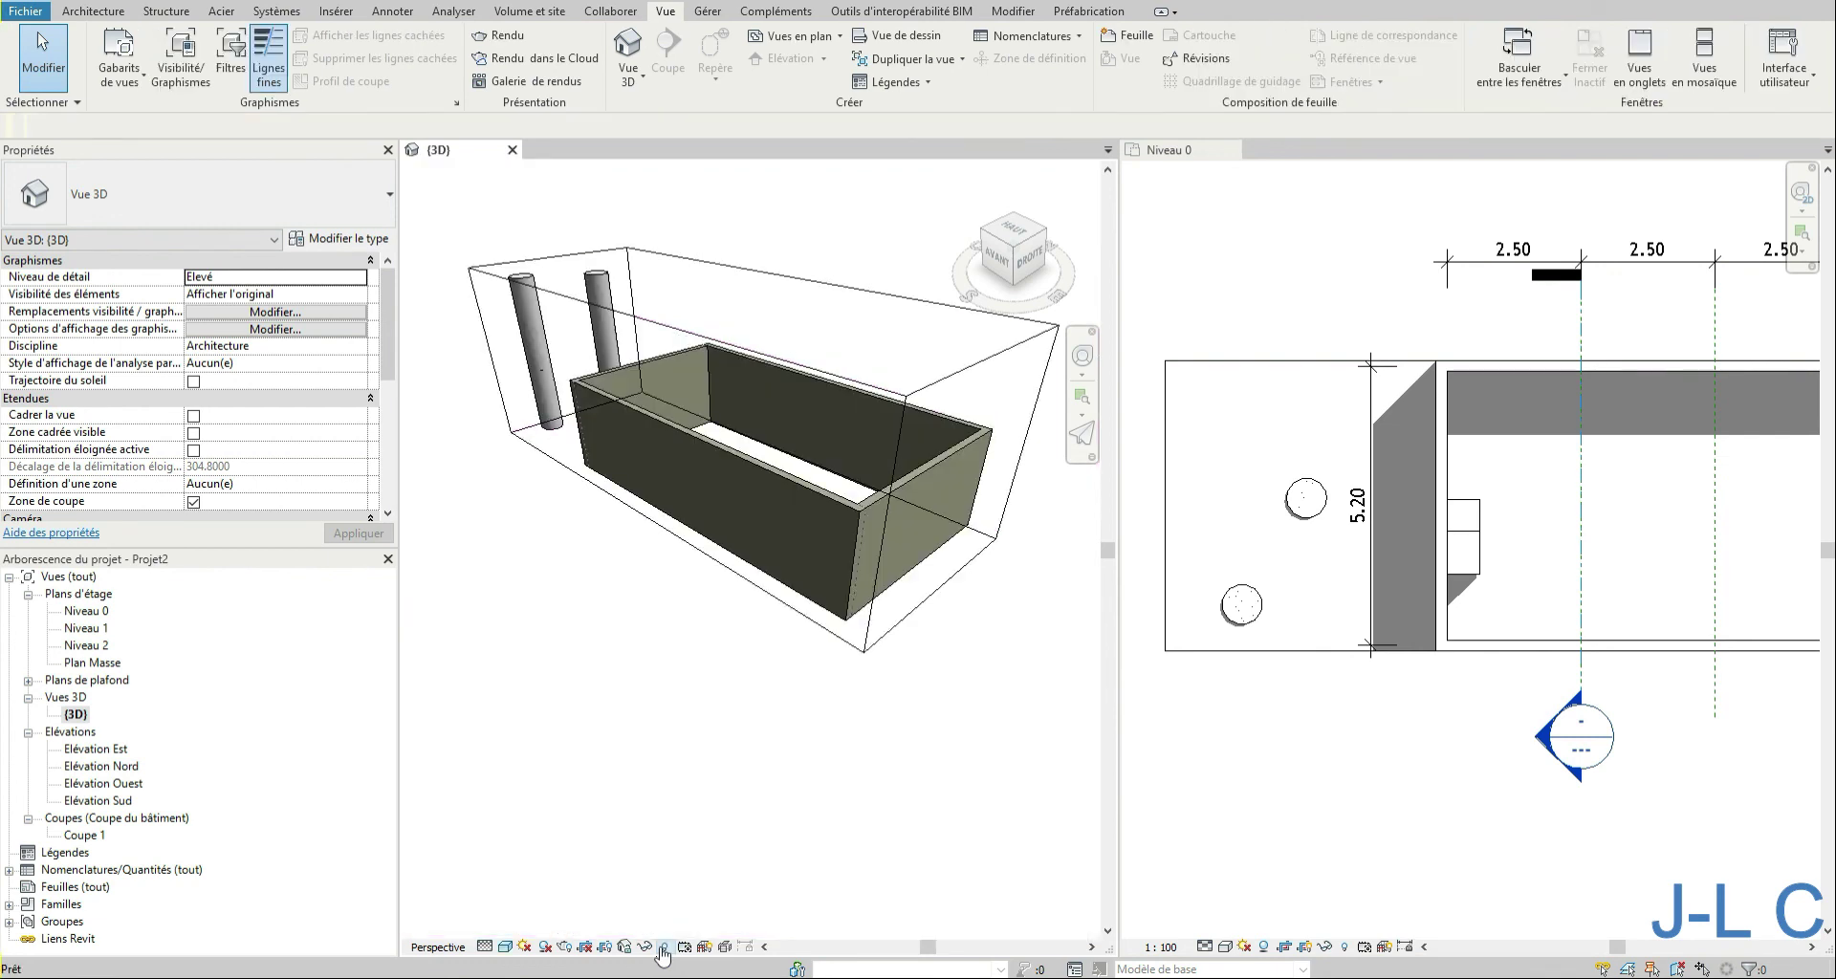
# Step: Move the section box's front face inward so that it cuts away the front wall and passes through the front column
pyautogui.click(583, 480)
pyautogui.moveTo(627, 424); pyautogui.dragTo(673, 445)
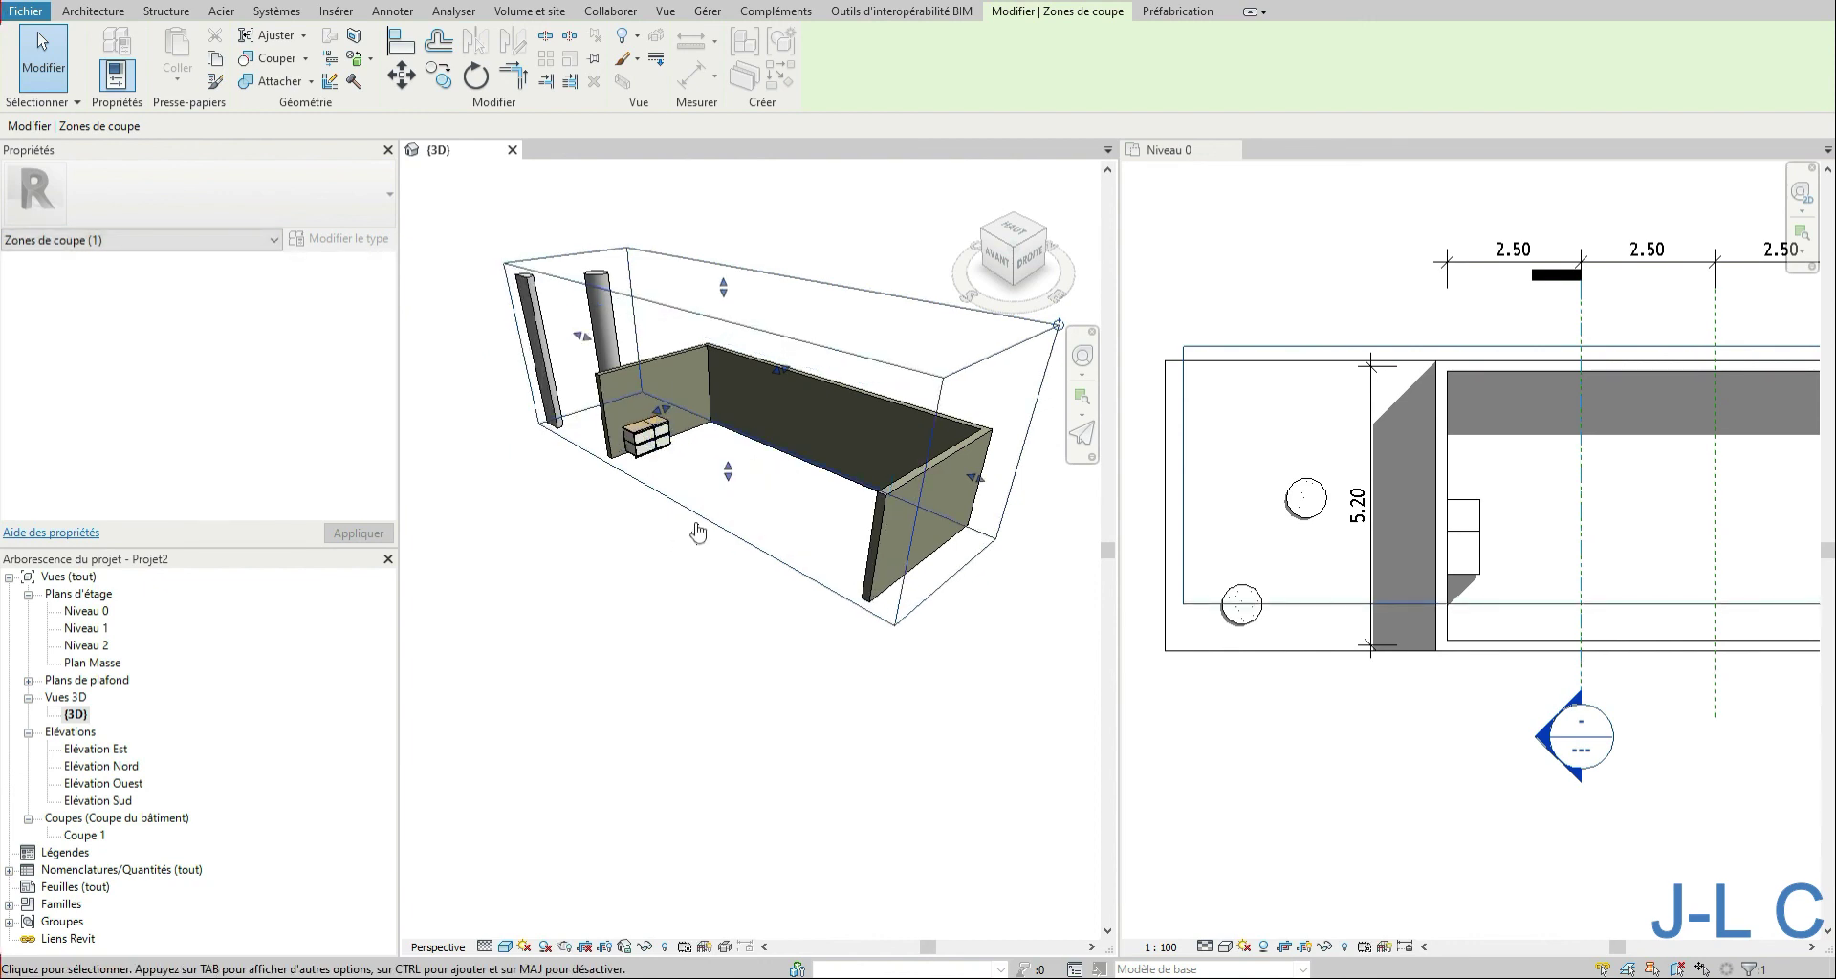
# Step: Lower the section box's top face to just above the walls and move its right face inward past the end wall
pyautogui.moveTo(723, 286); pyautogui.dragTo(715, 398)
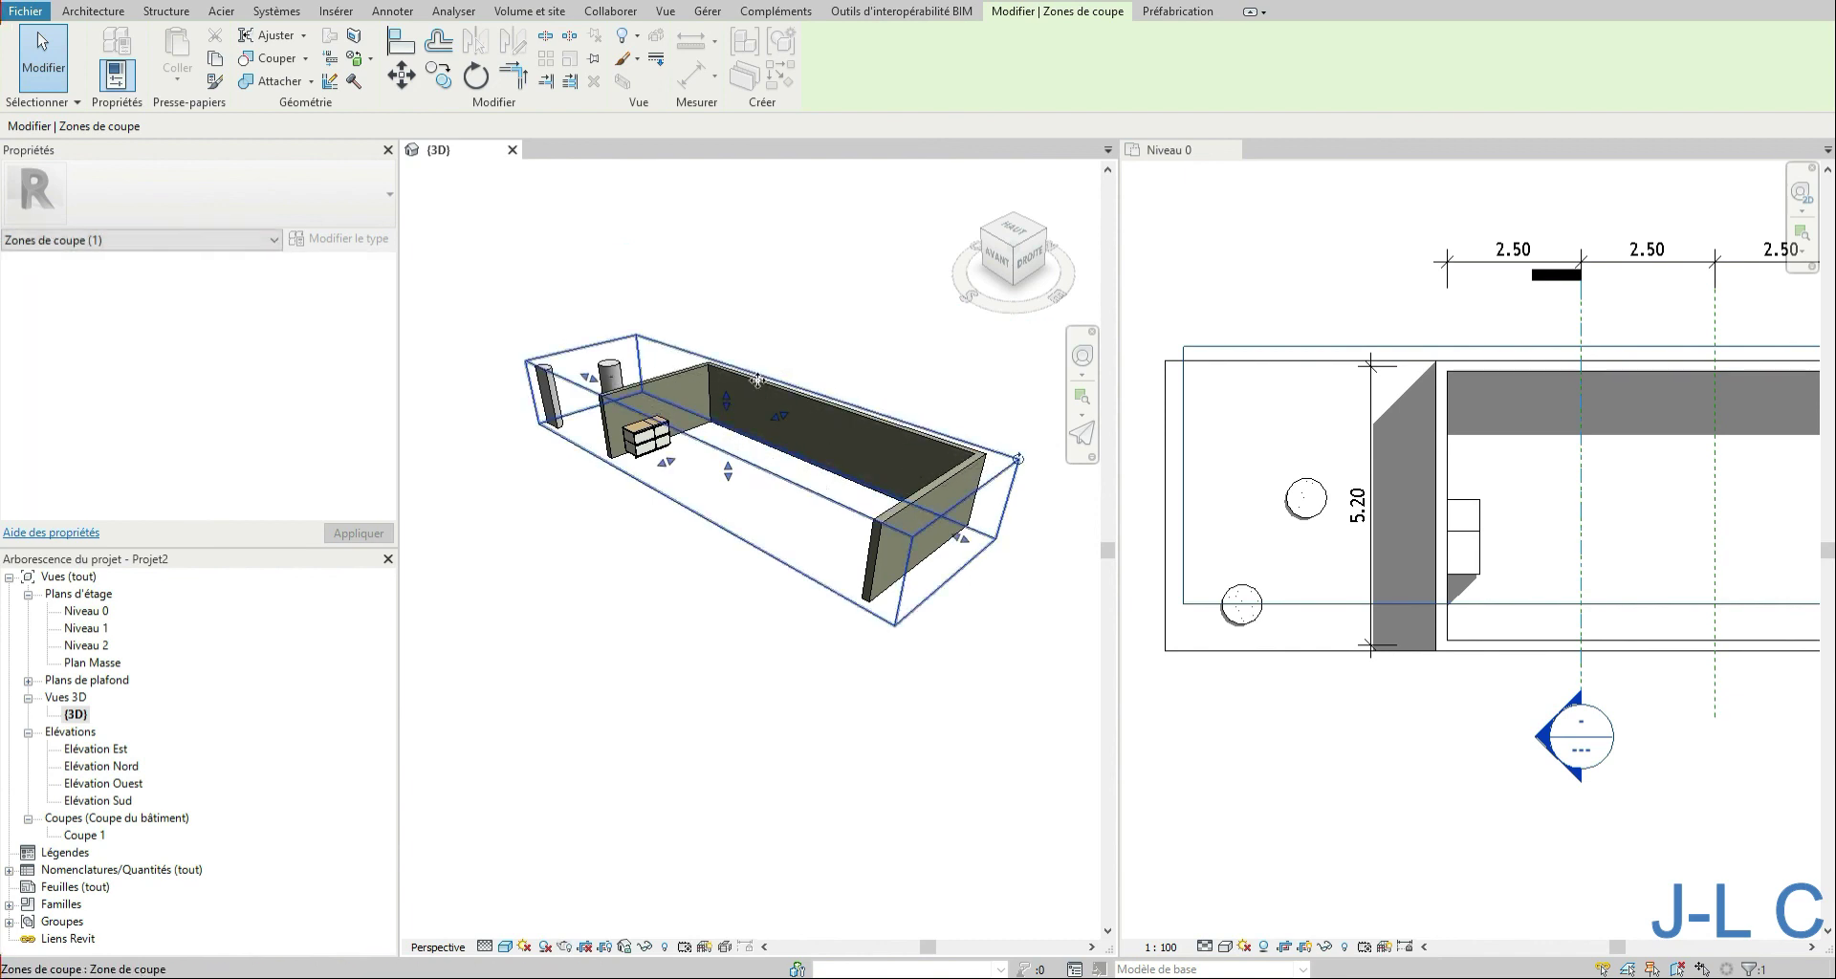
pyautogui.moveTo(962, 547); pyautogui.dragTo(841, 454)
pyautogui.rightClick(881, 401)
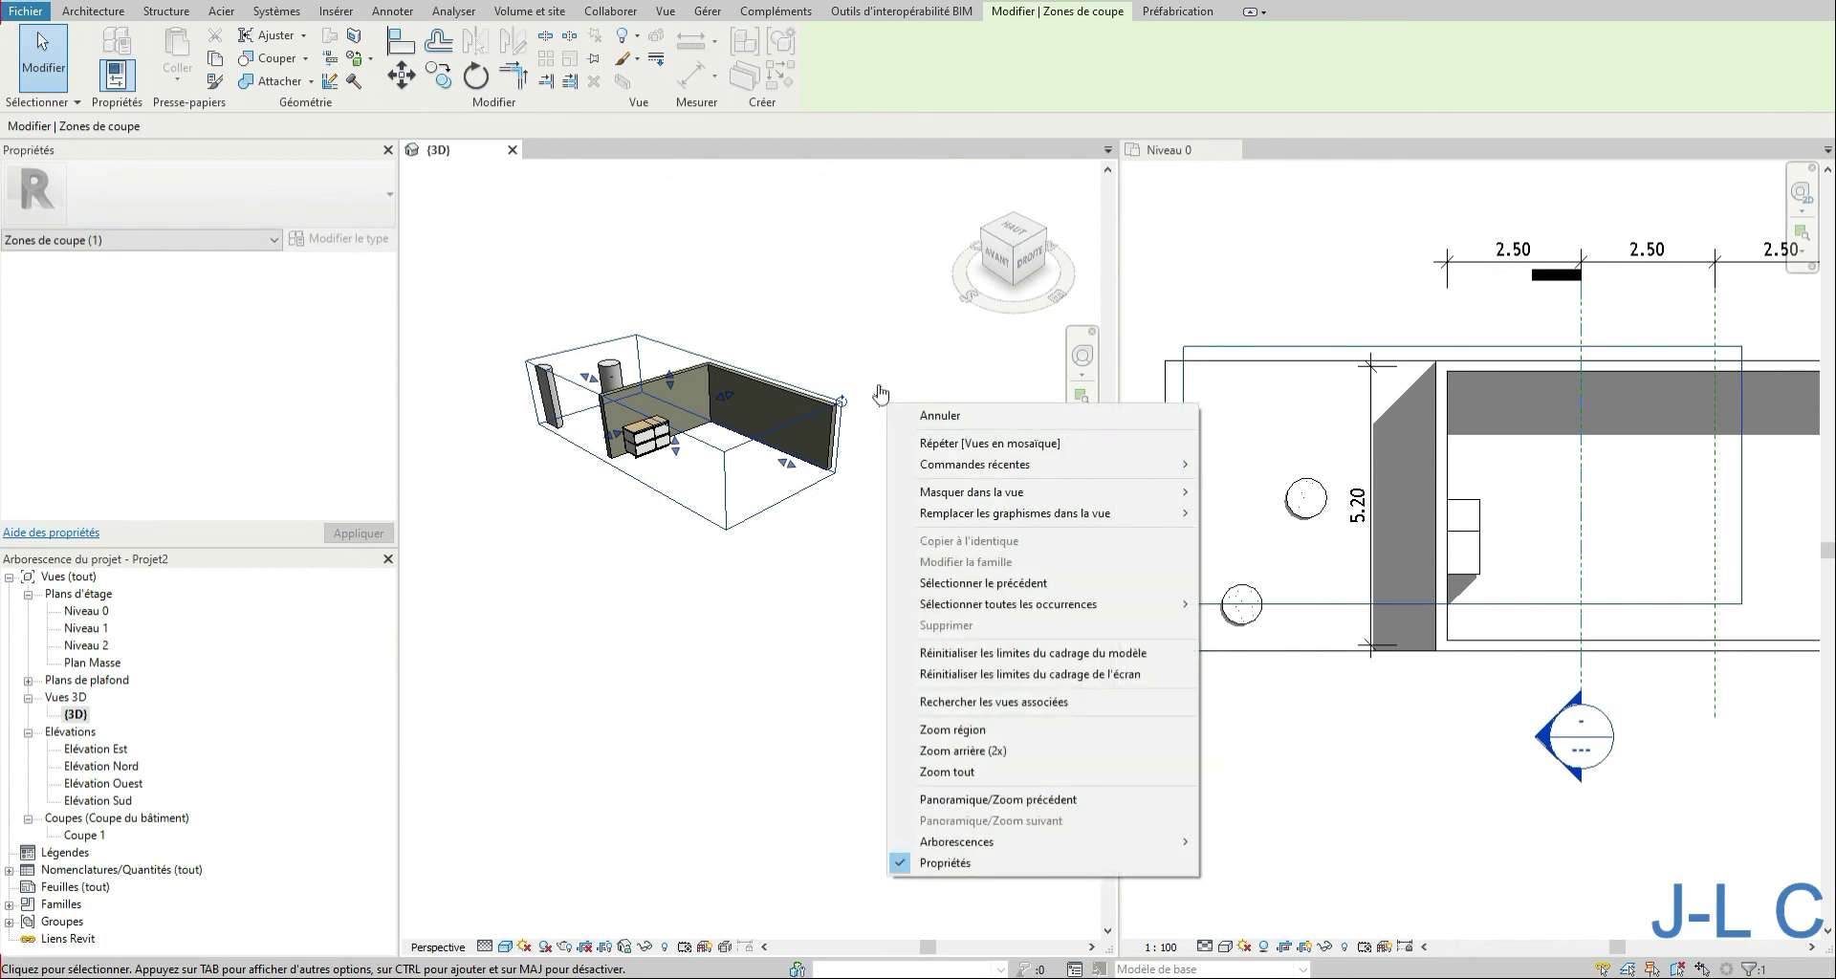
pyautogui.click(871, 388)
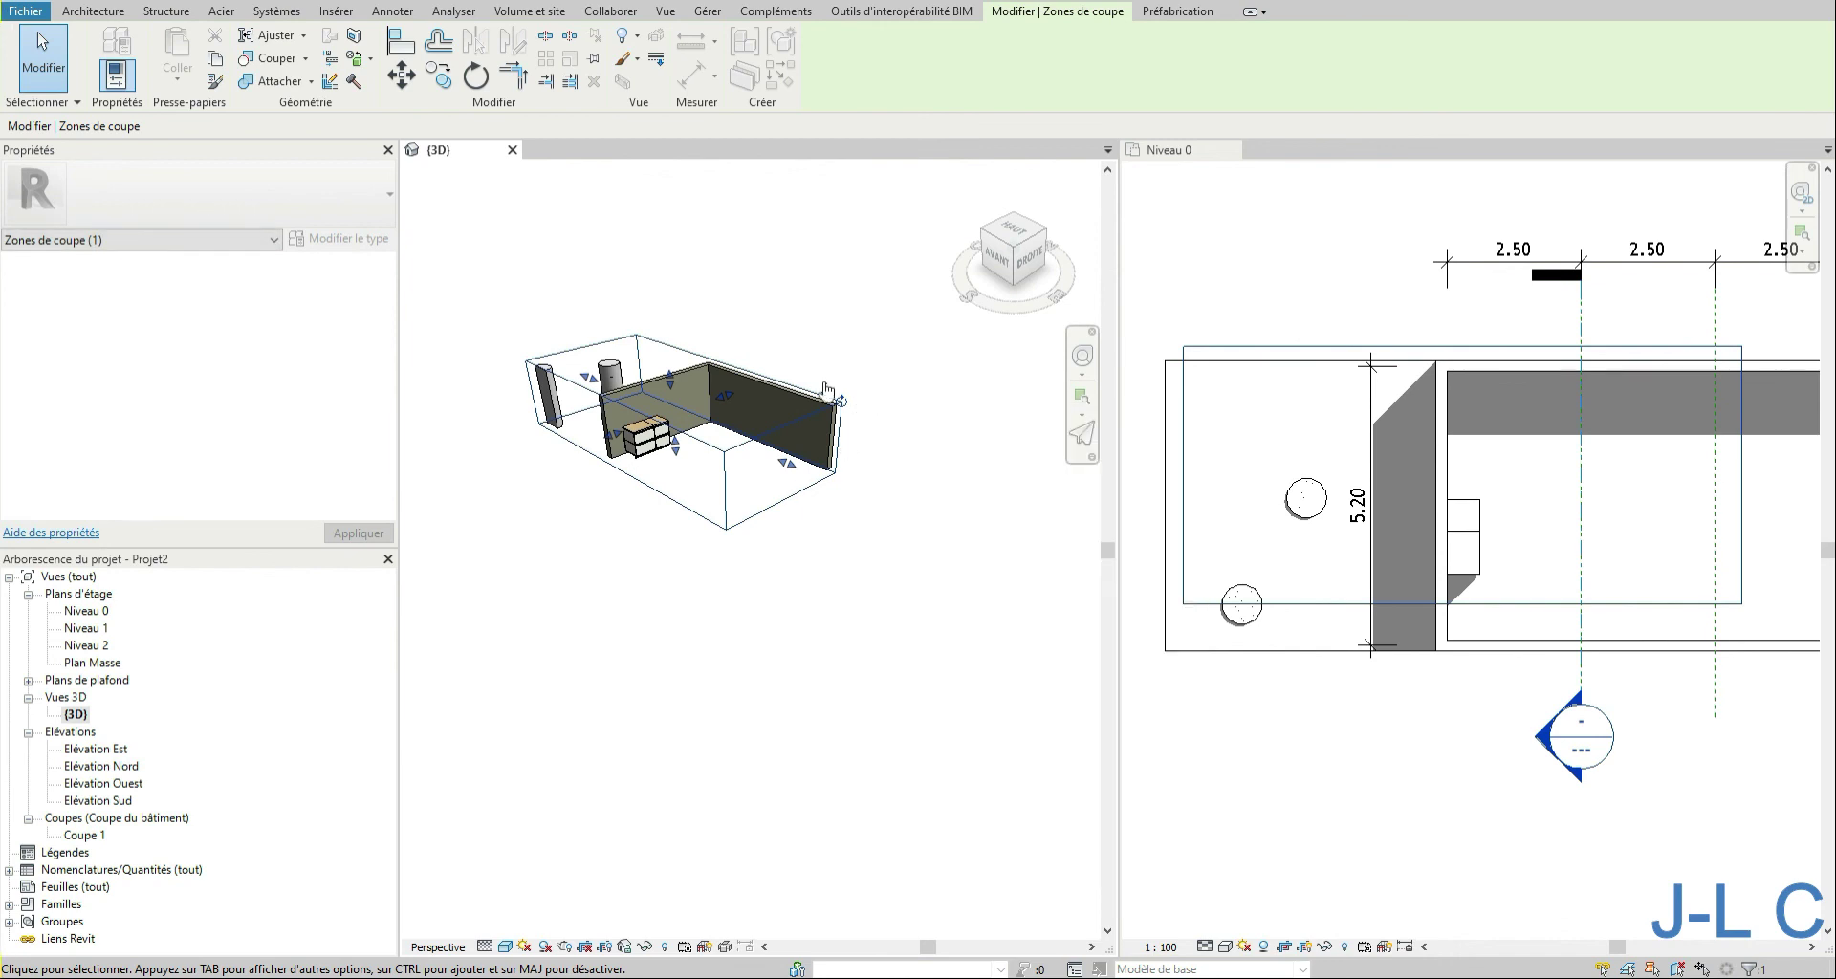
# Step: Hide the section box element in the 3D view
pyautogui.rightClick(650, 337)
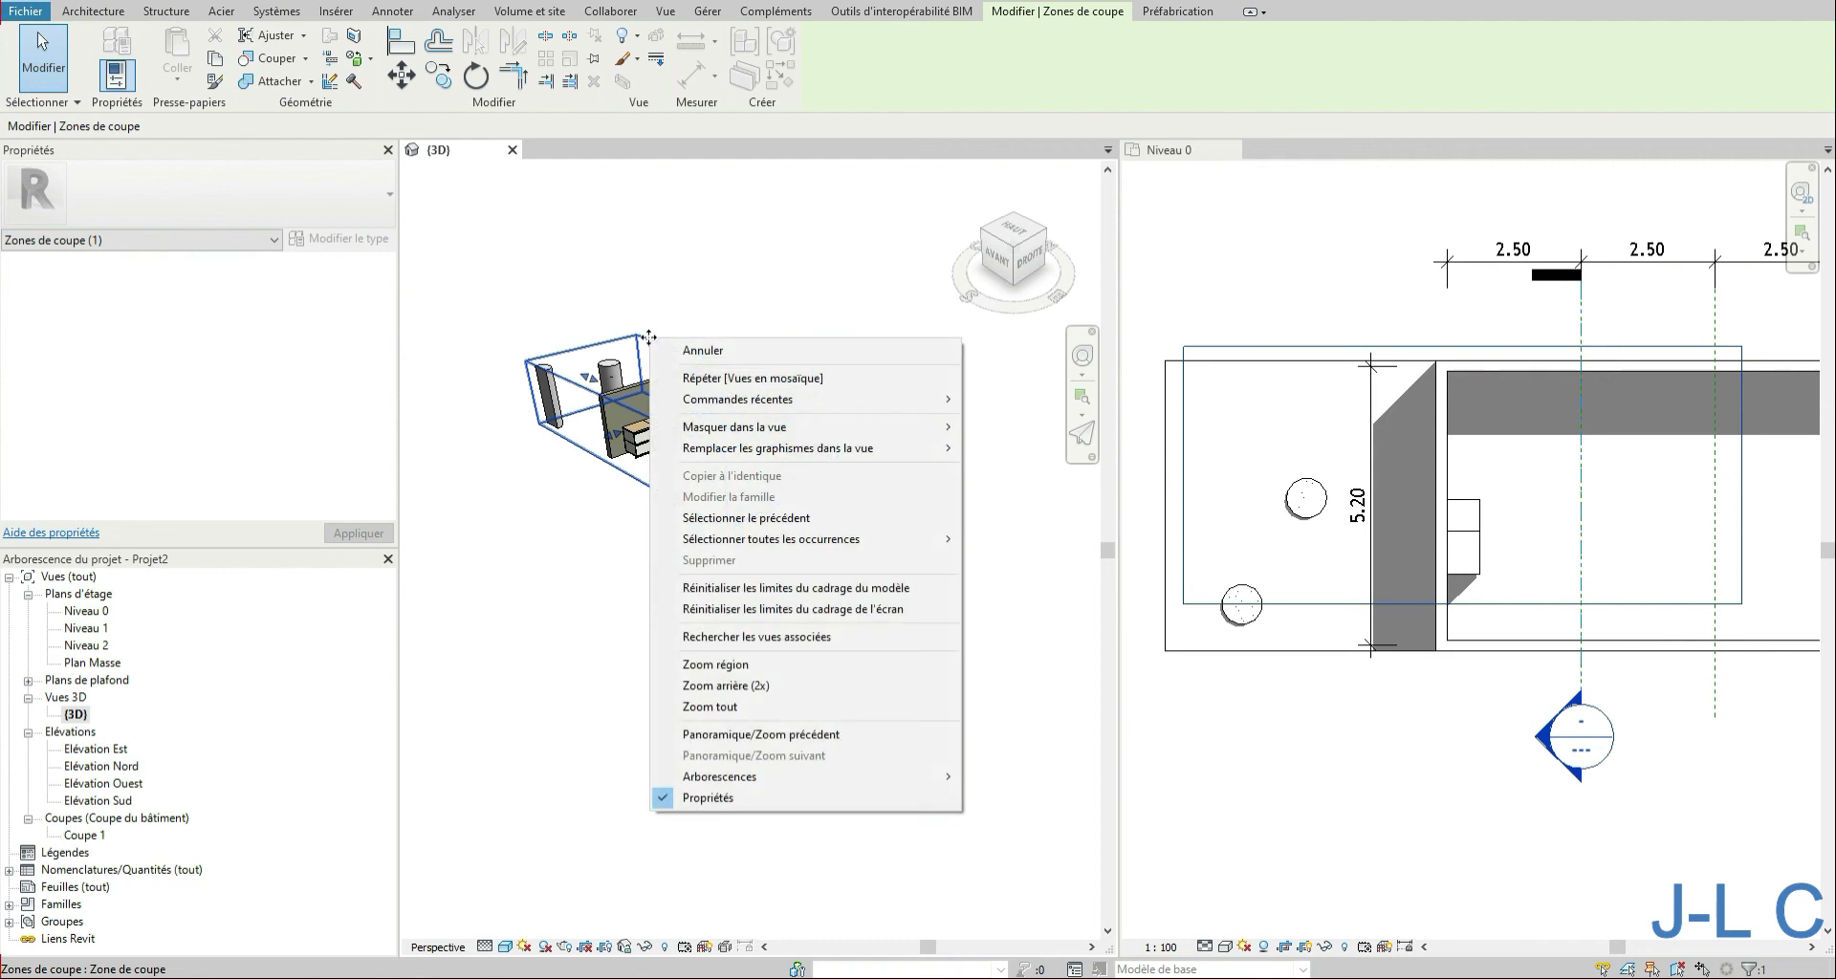
pyautogui.moveTo(734, 430)
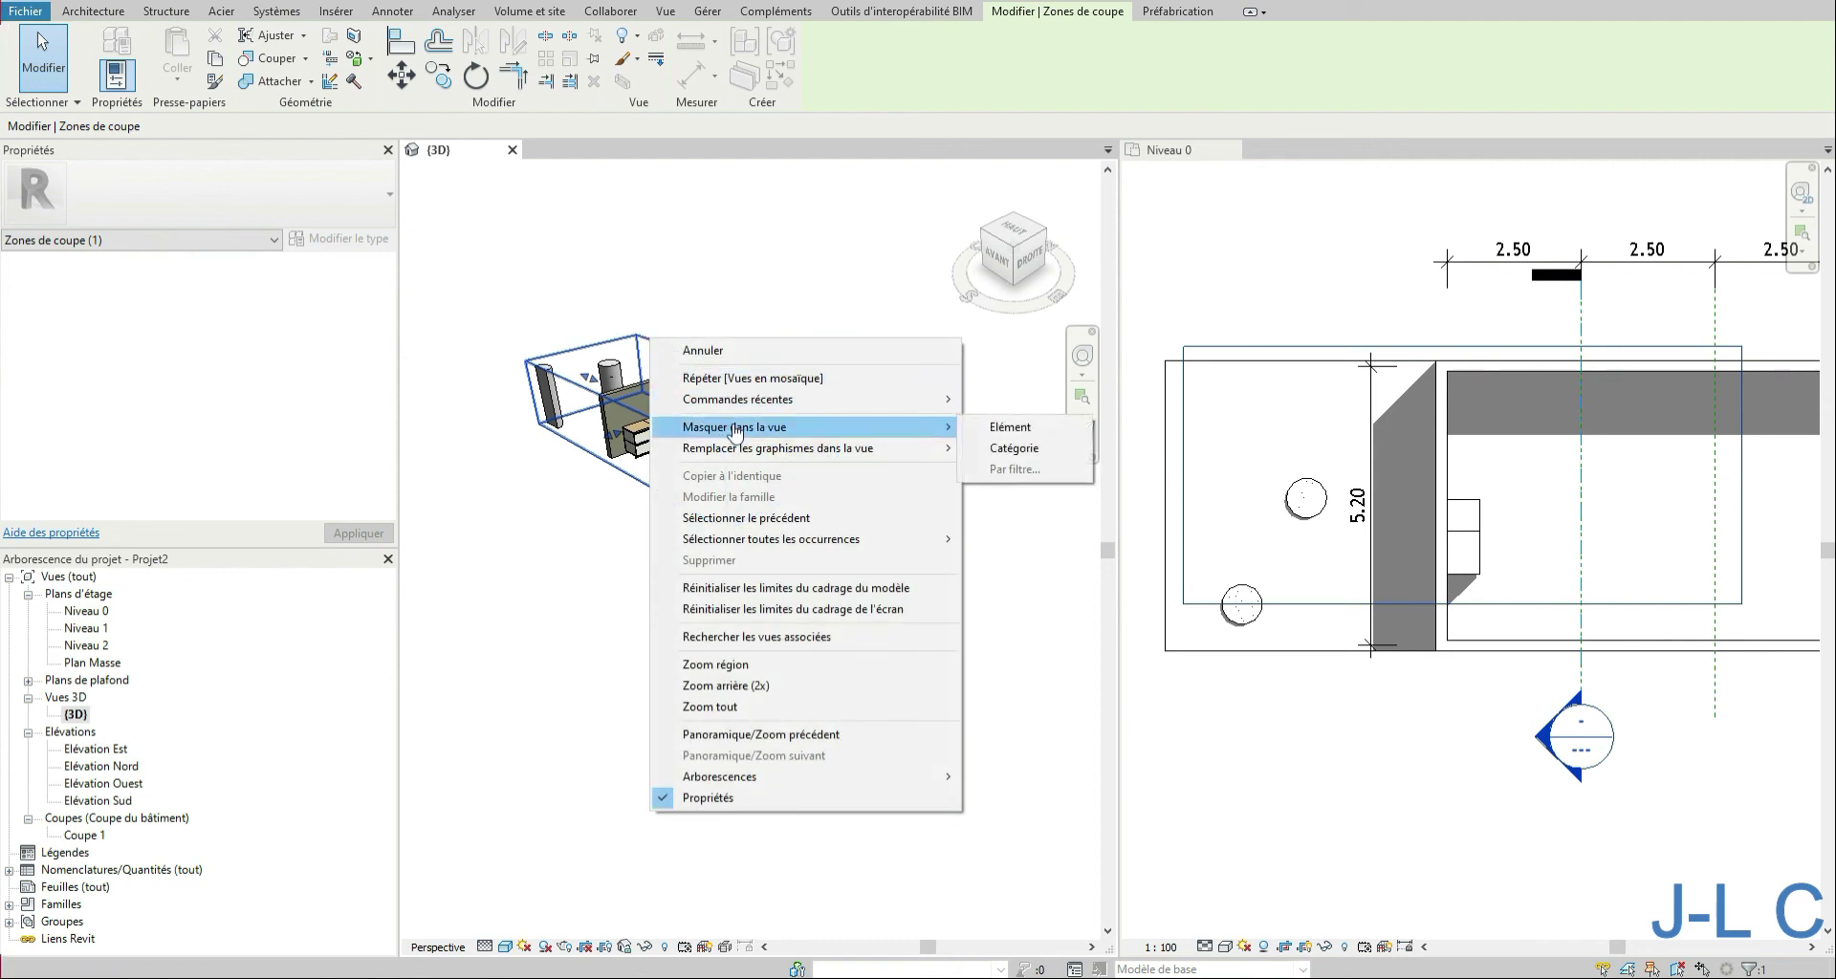
pyautogui.click(1000, 428)
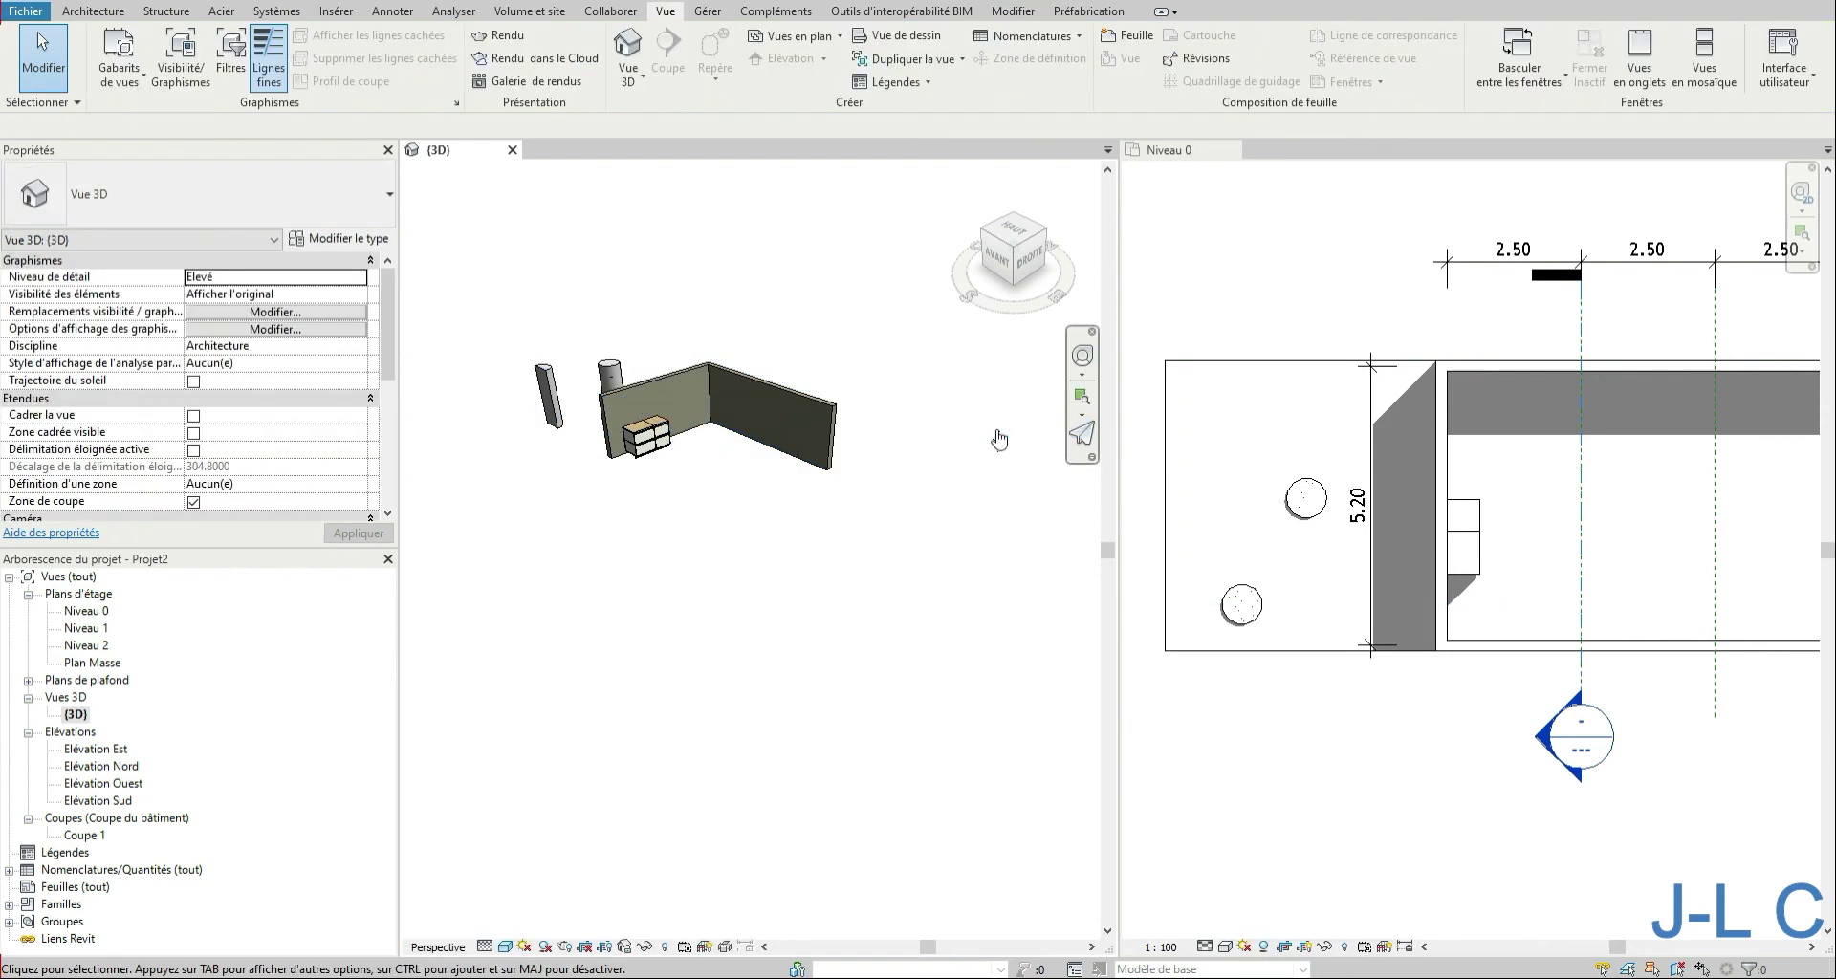
# Step: Reveal the hidden section box, move its front face inward through the base cabinet, and return to the normal display
pyautogui.rightClick(932, 393)
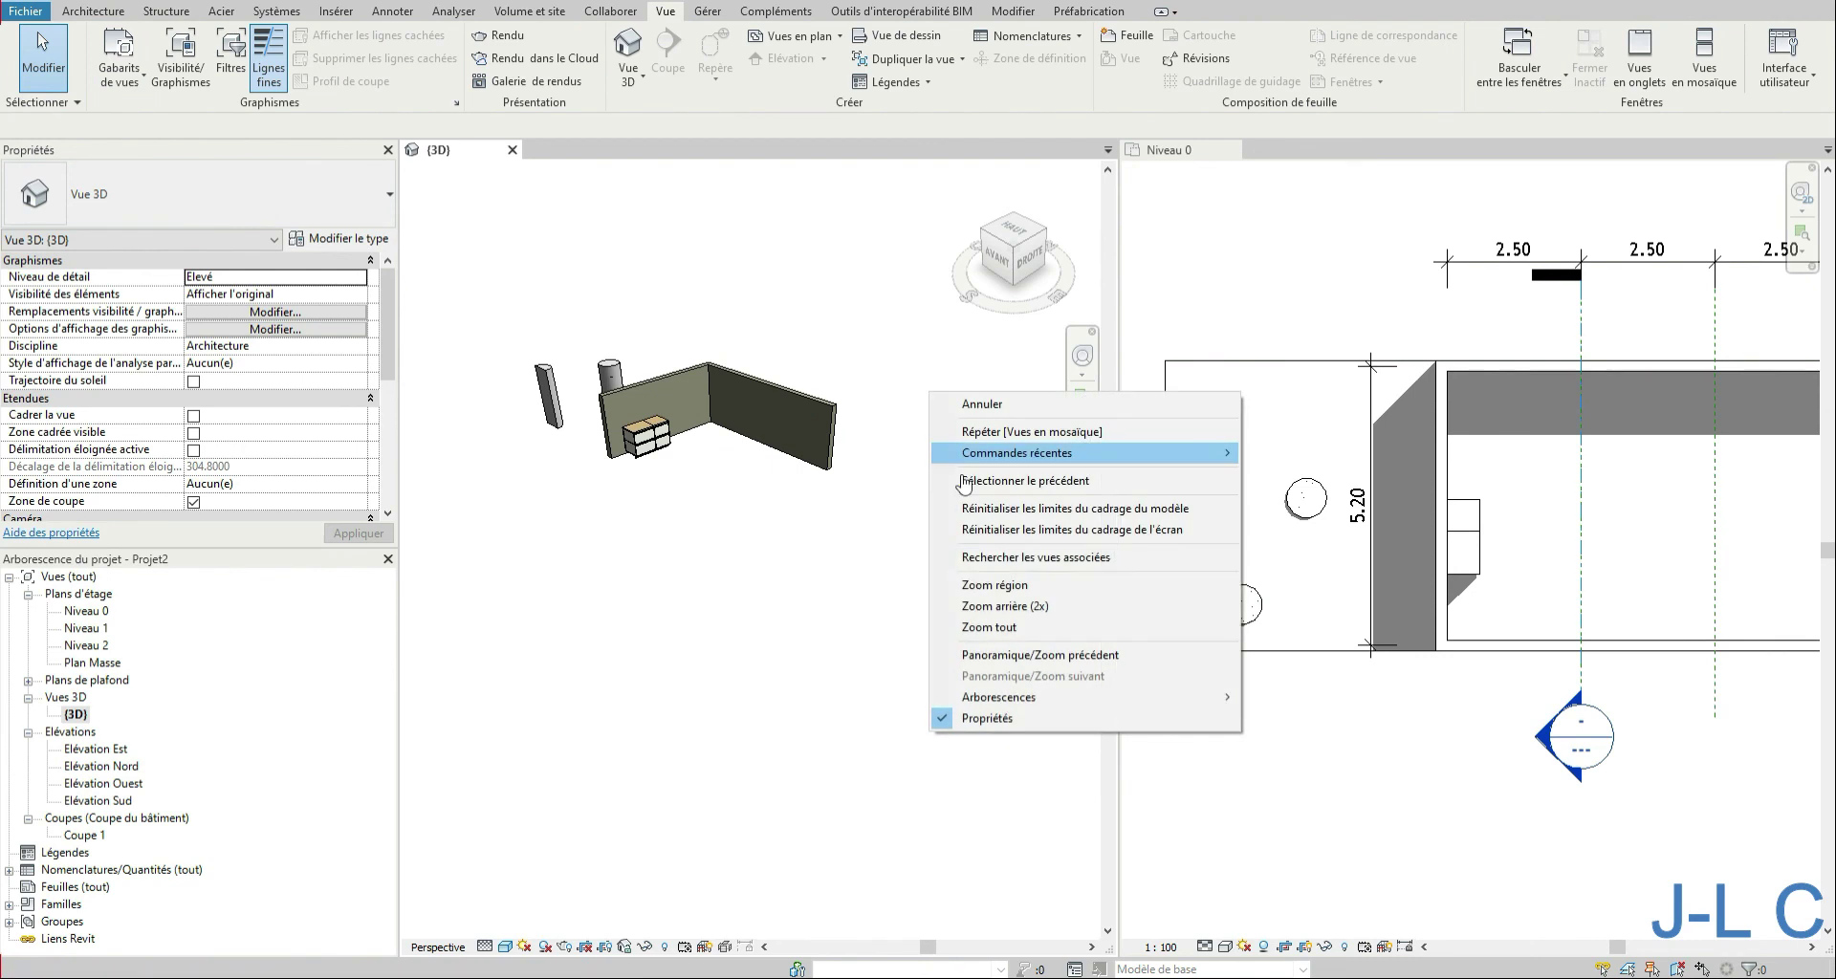
pyautogui.click(982, 635)
pyautogui.scroll(-4, 685, 536)
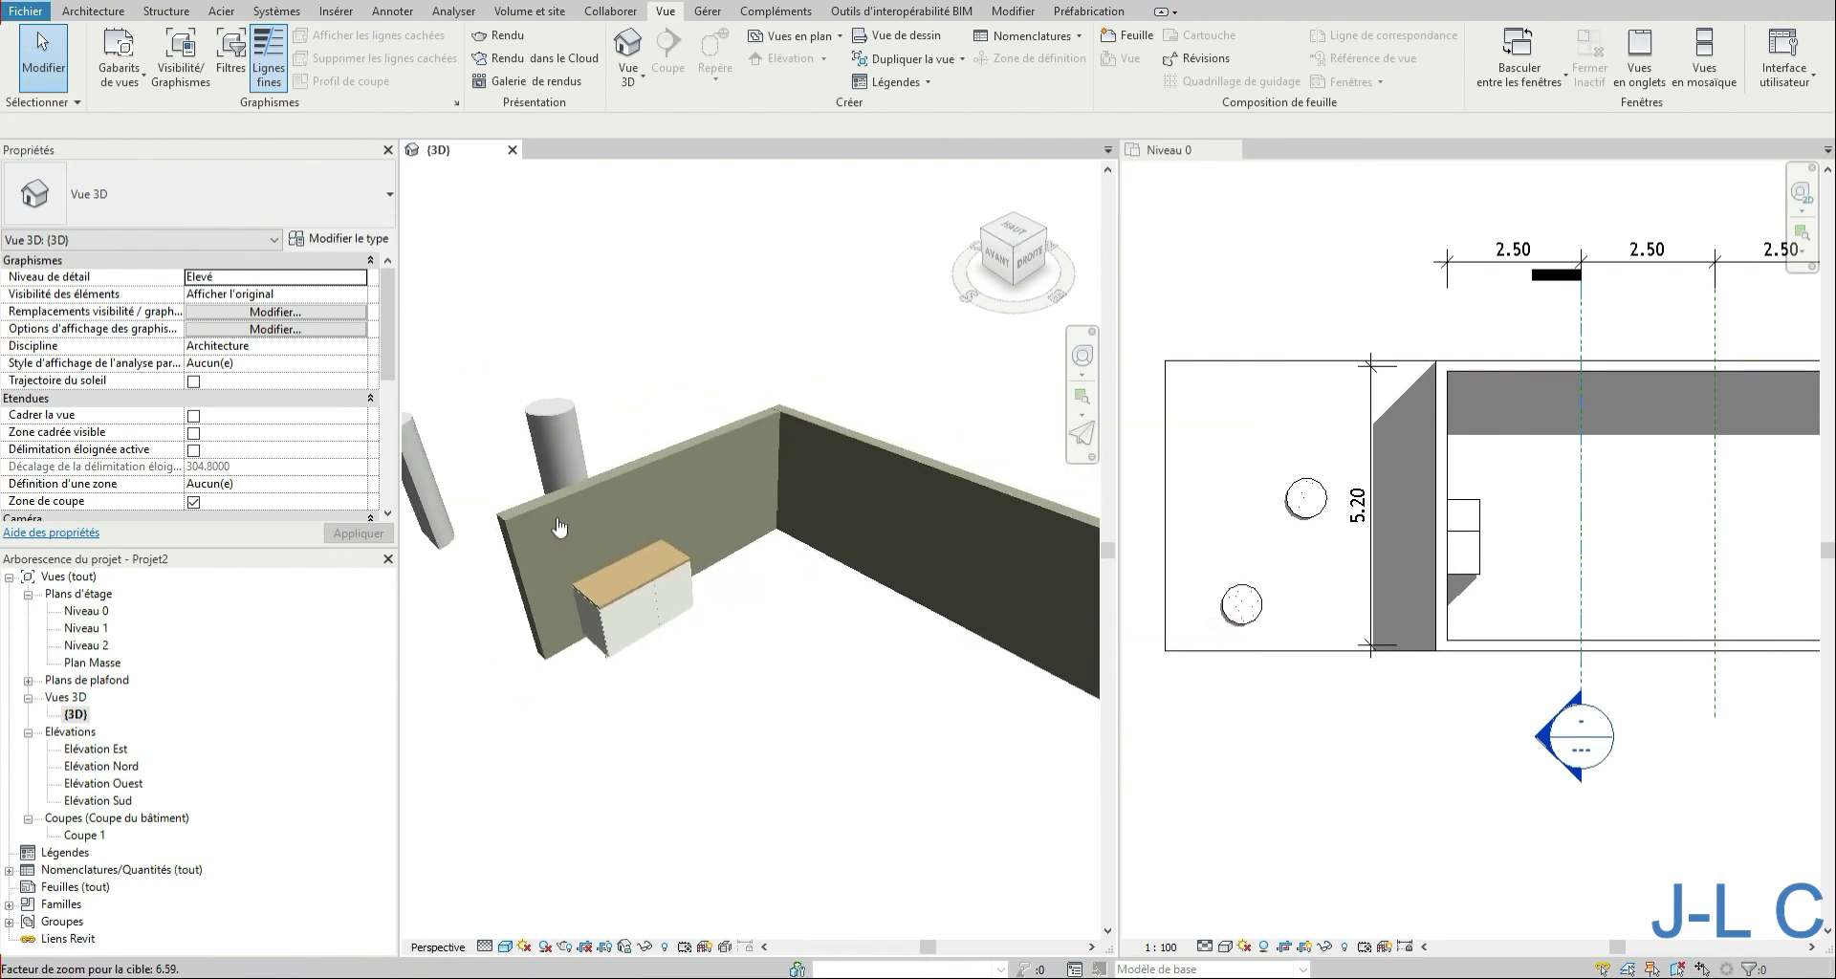
pyautogui.click(1030, 268)
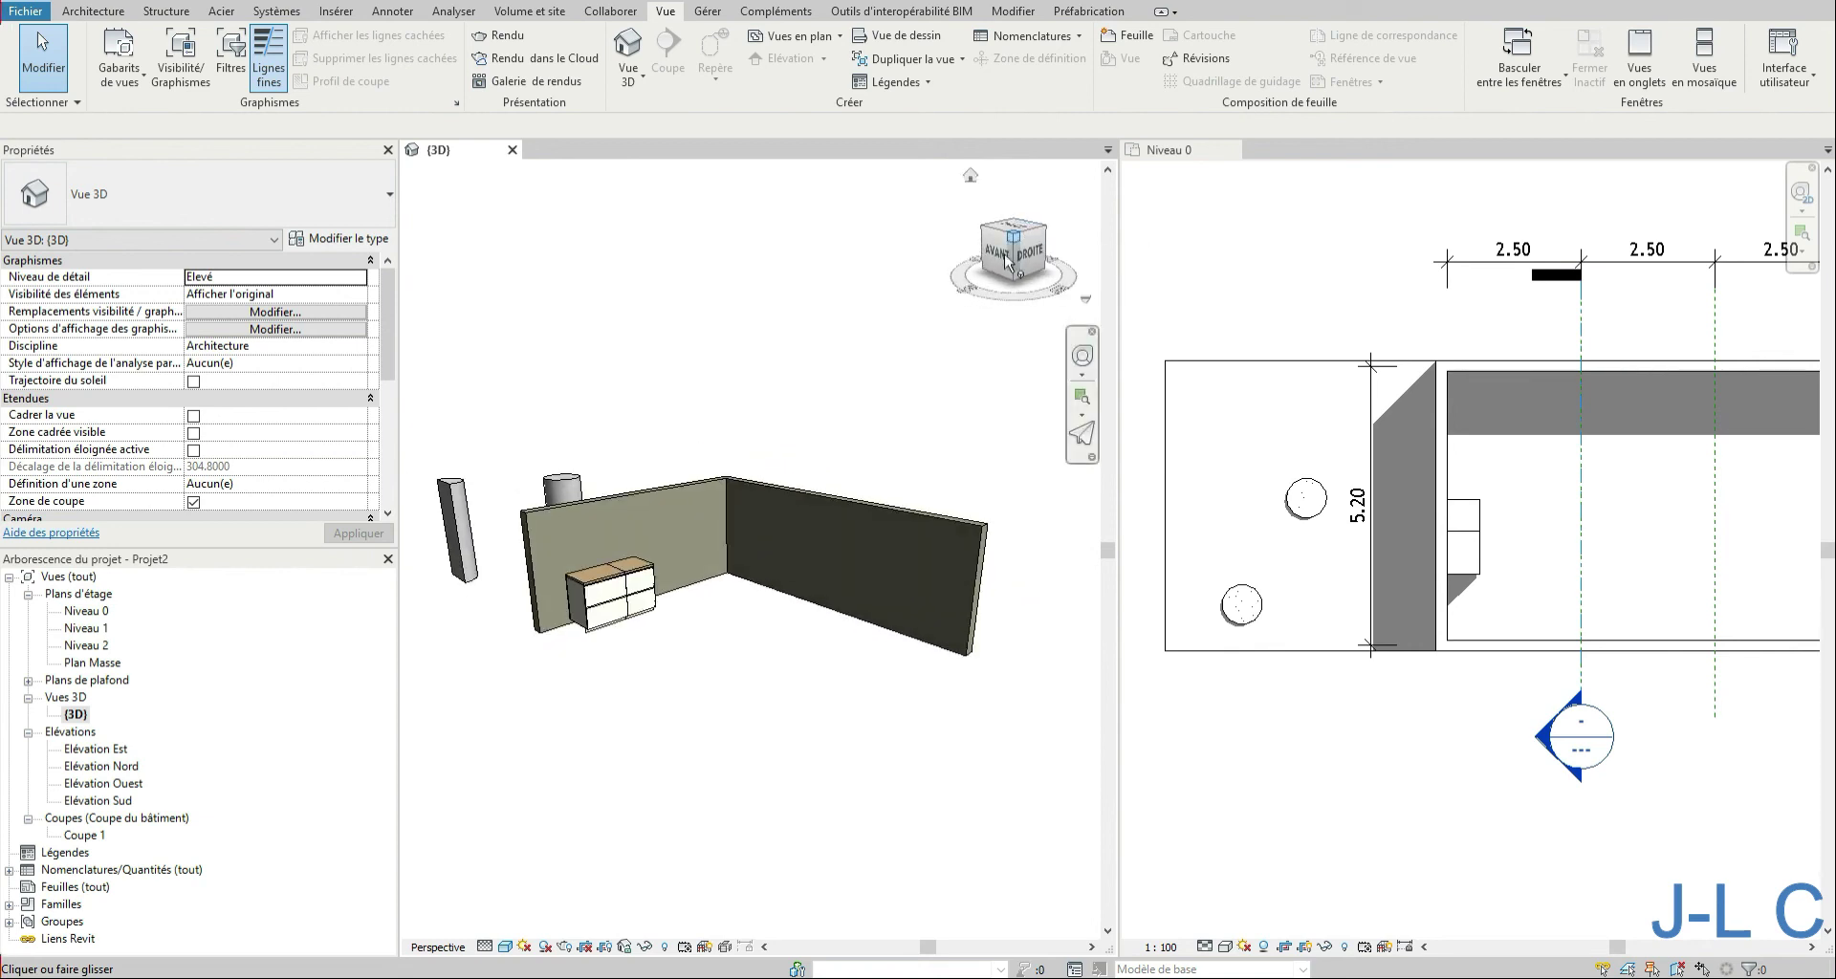
pyautogui.scroll(-2, 769, 593)
pyautogui.keyDown('shift'); pyautogui.moveTo(770, 593); pyautogui.dragTo(809, 585, button='middle'); pyautogui.keyUp('shift')
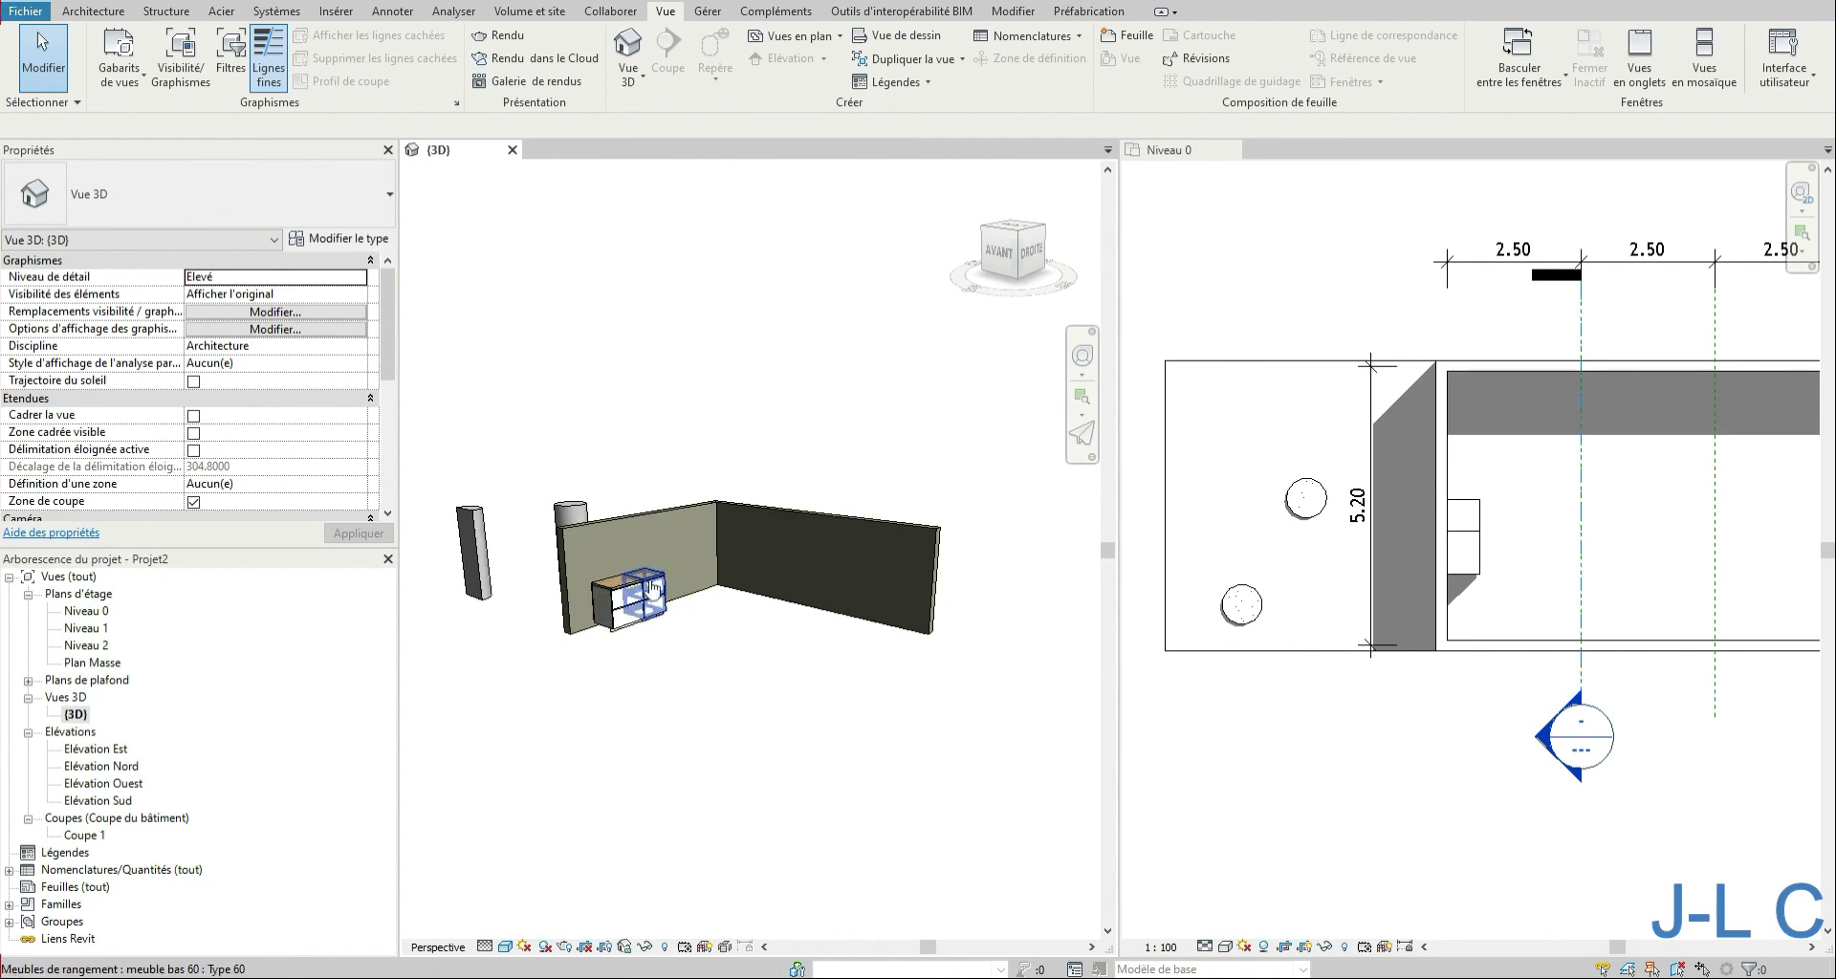
pyautogui.click(665, 948)
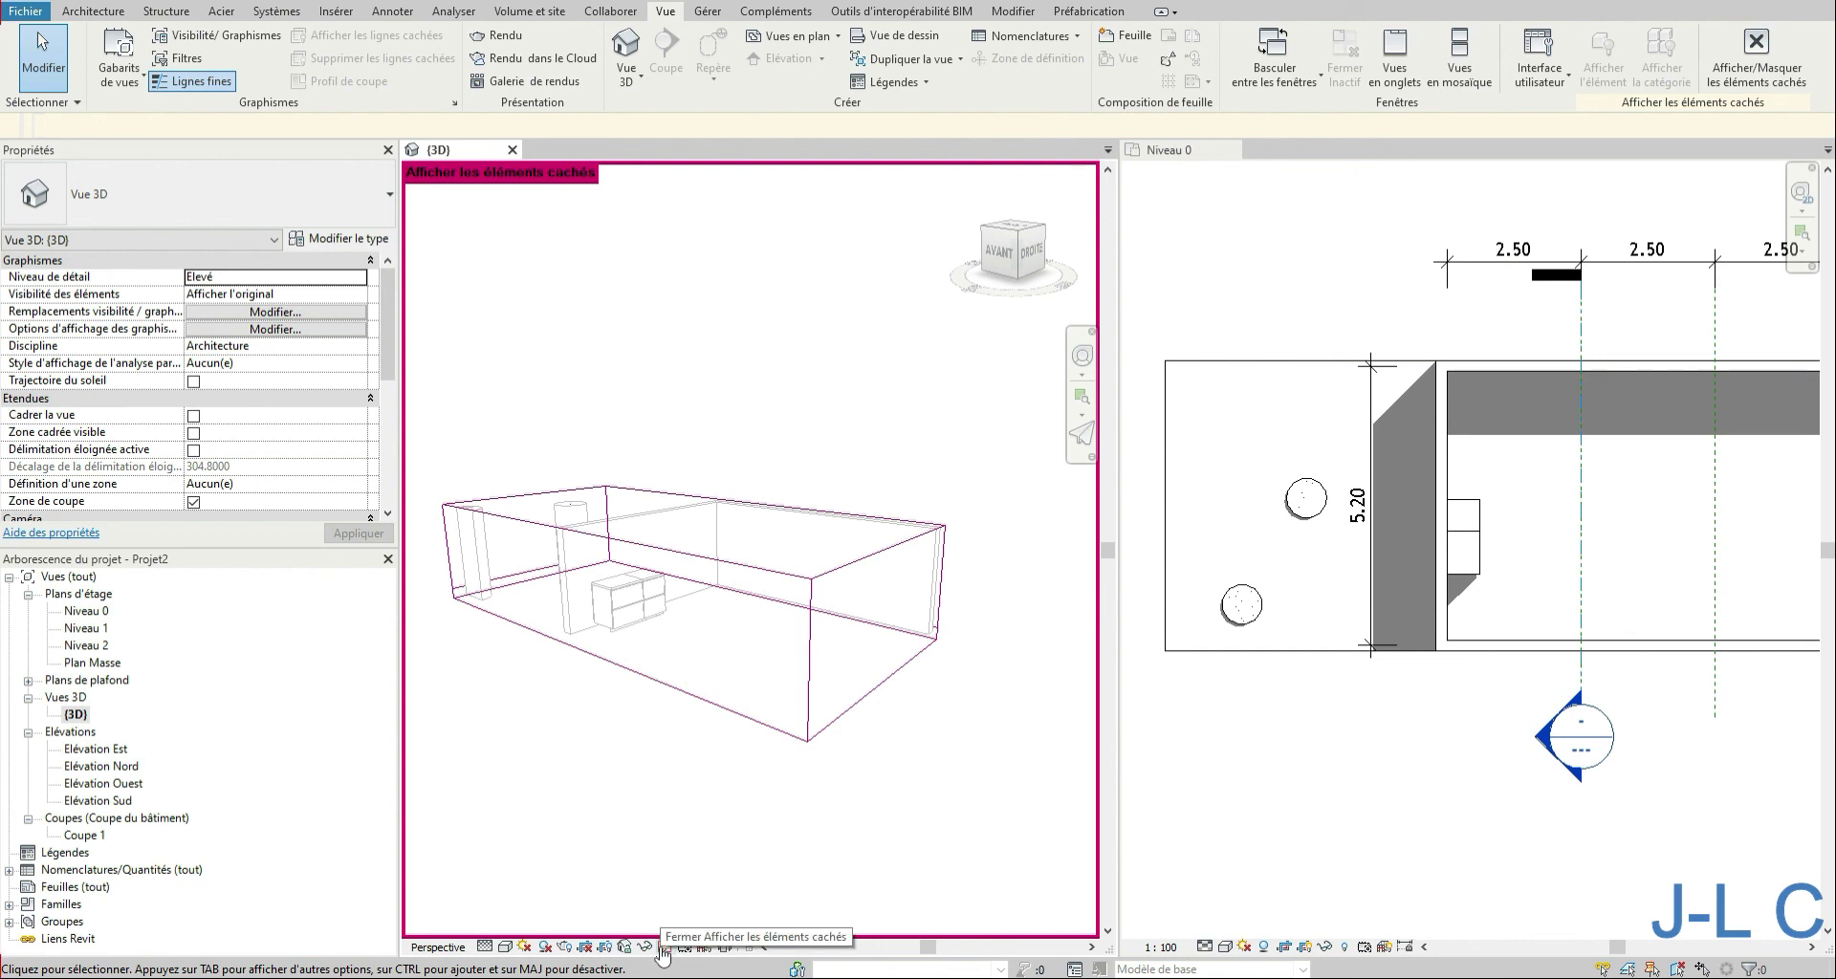
pyautogui.click(612, 660)
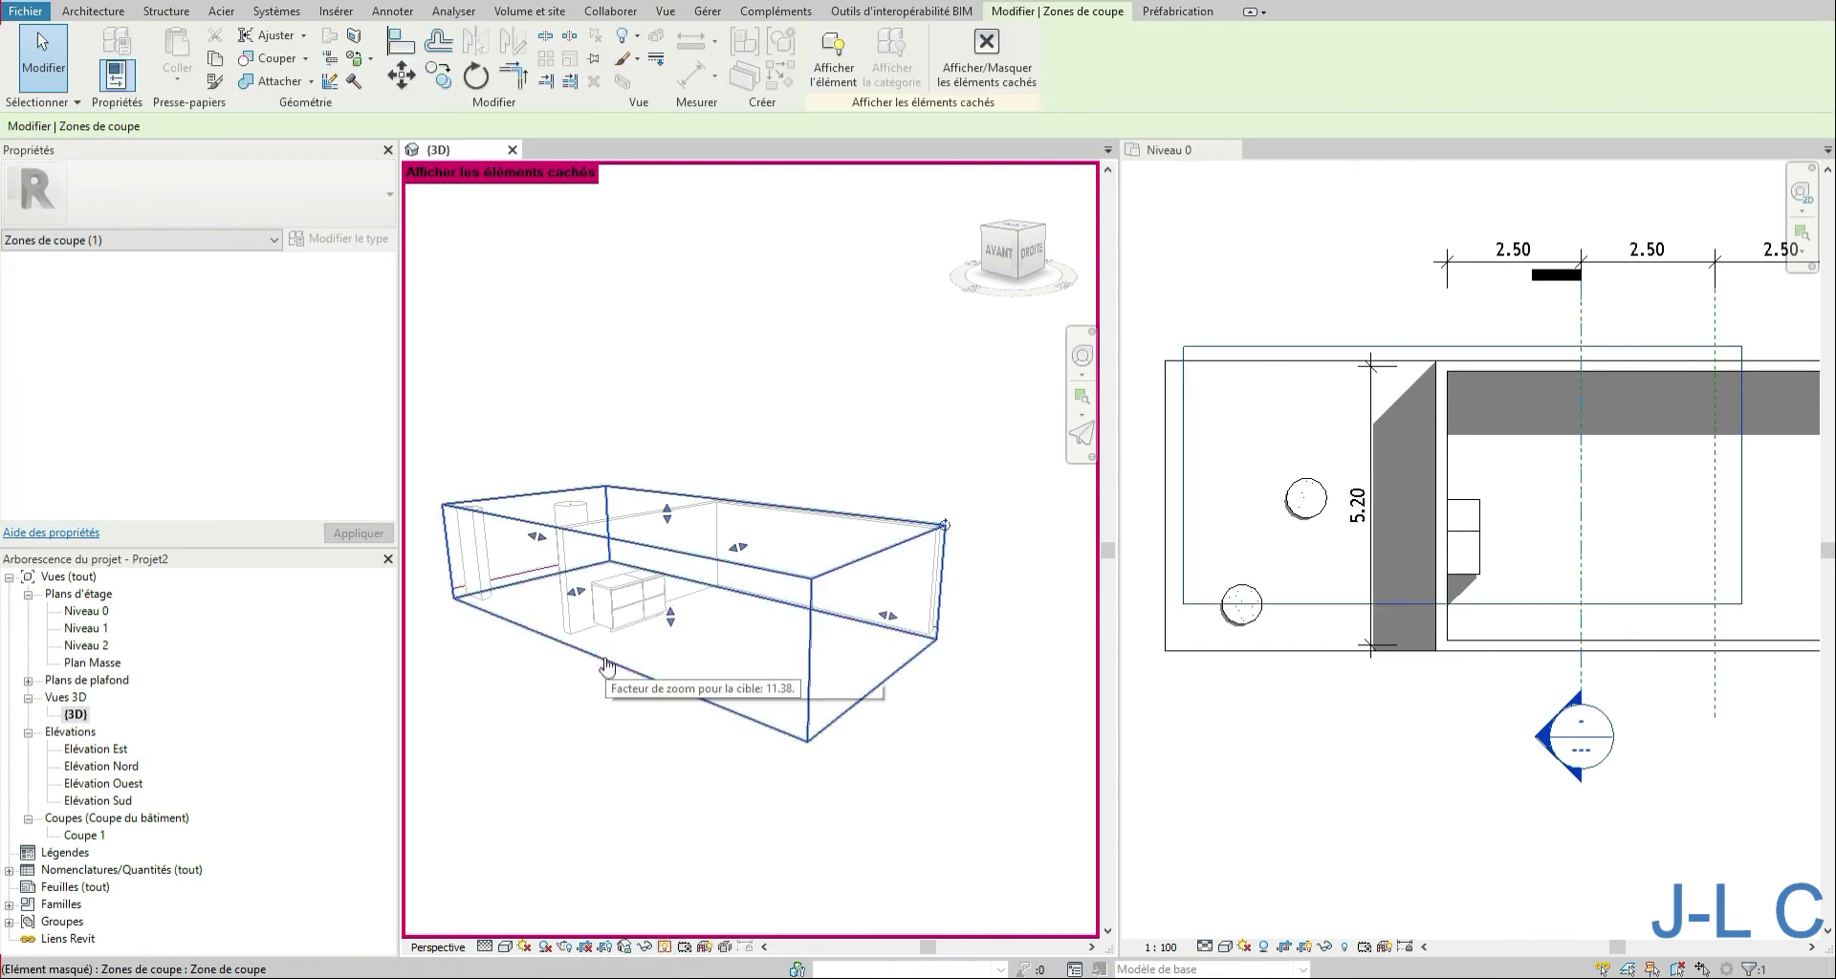
pyautogui.moveTo(567, 591); pyautogui.dragTo(618, 579)
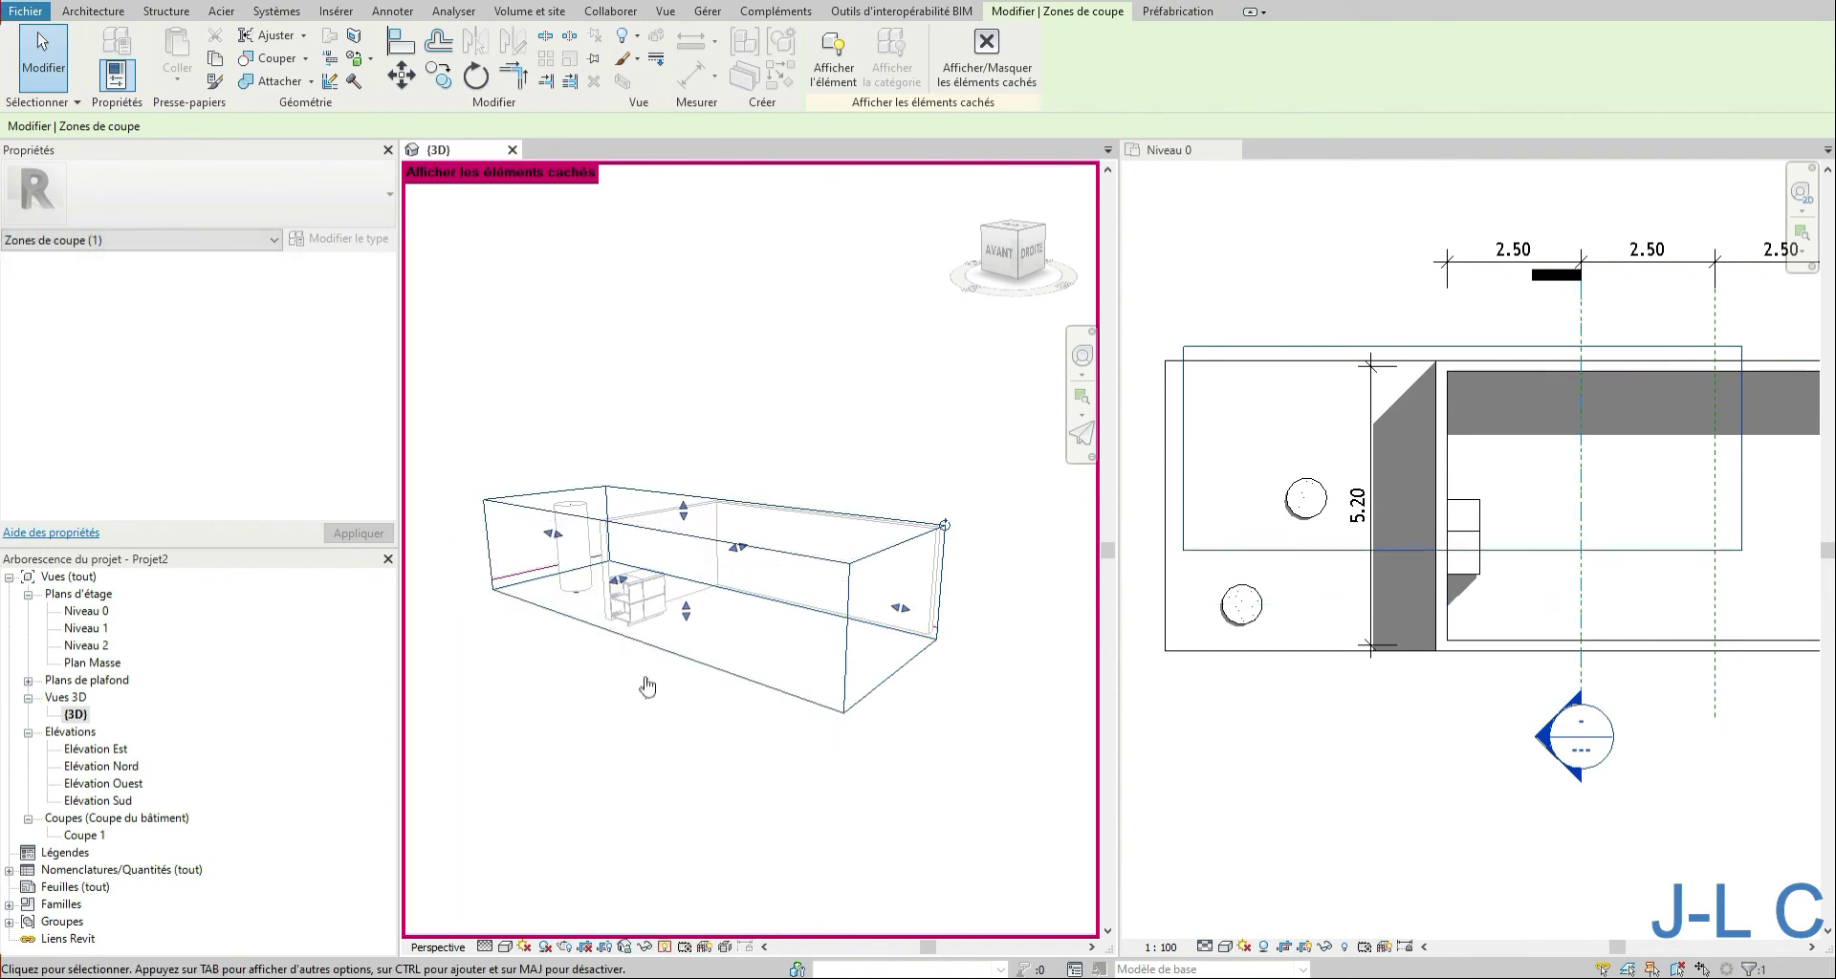
pyautogui.click(665, 947)
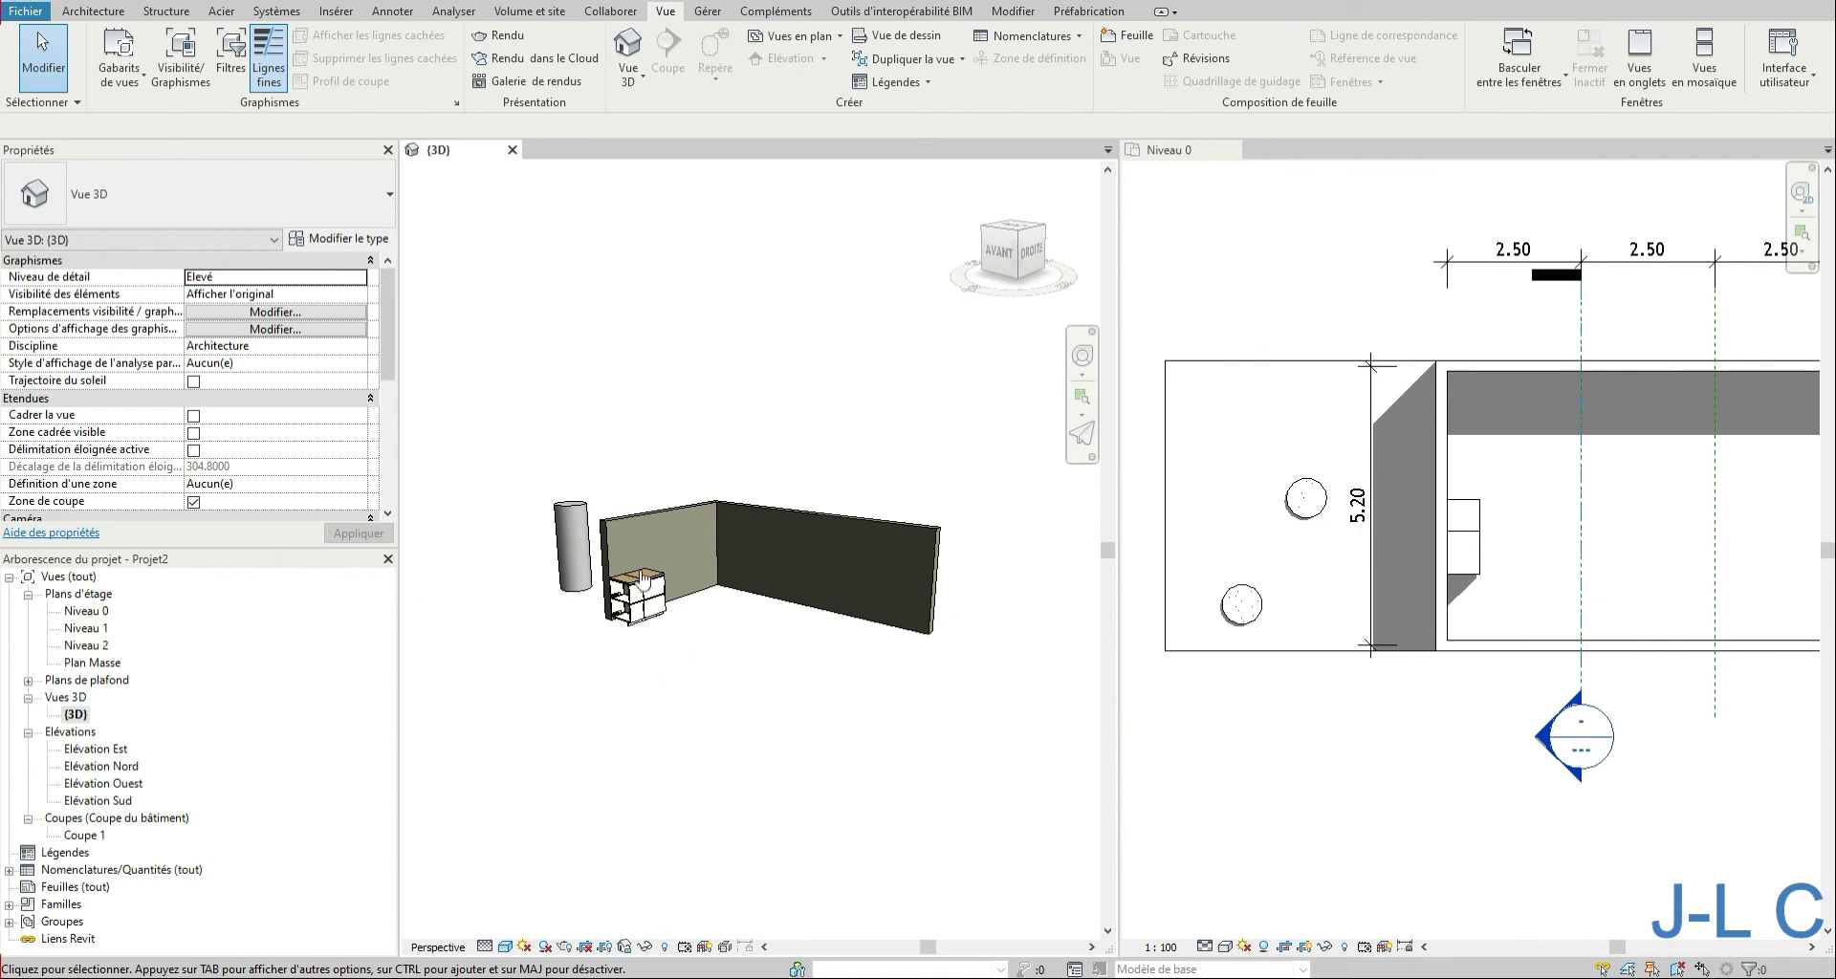
# Step: Inspect the cut base cabinet, and orient the 3D view to the section Coupe 1
pyautogui.scroll(5, 643, 580)
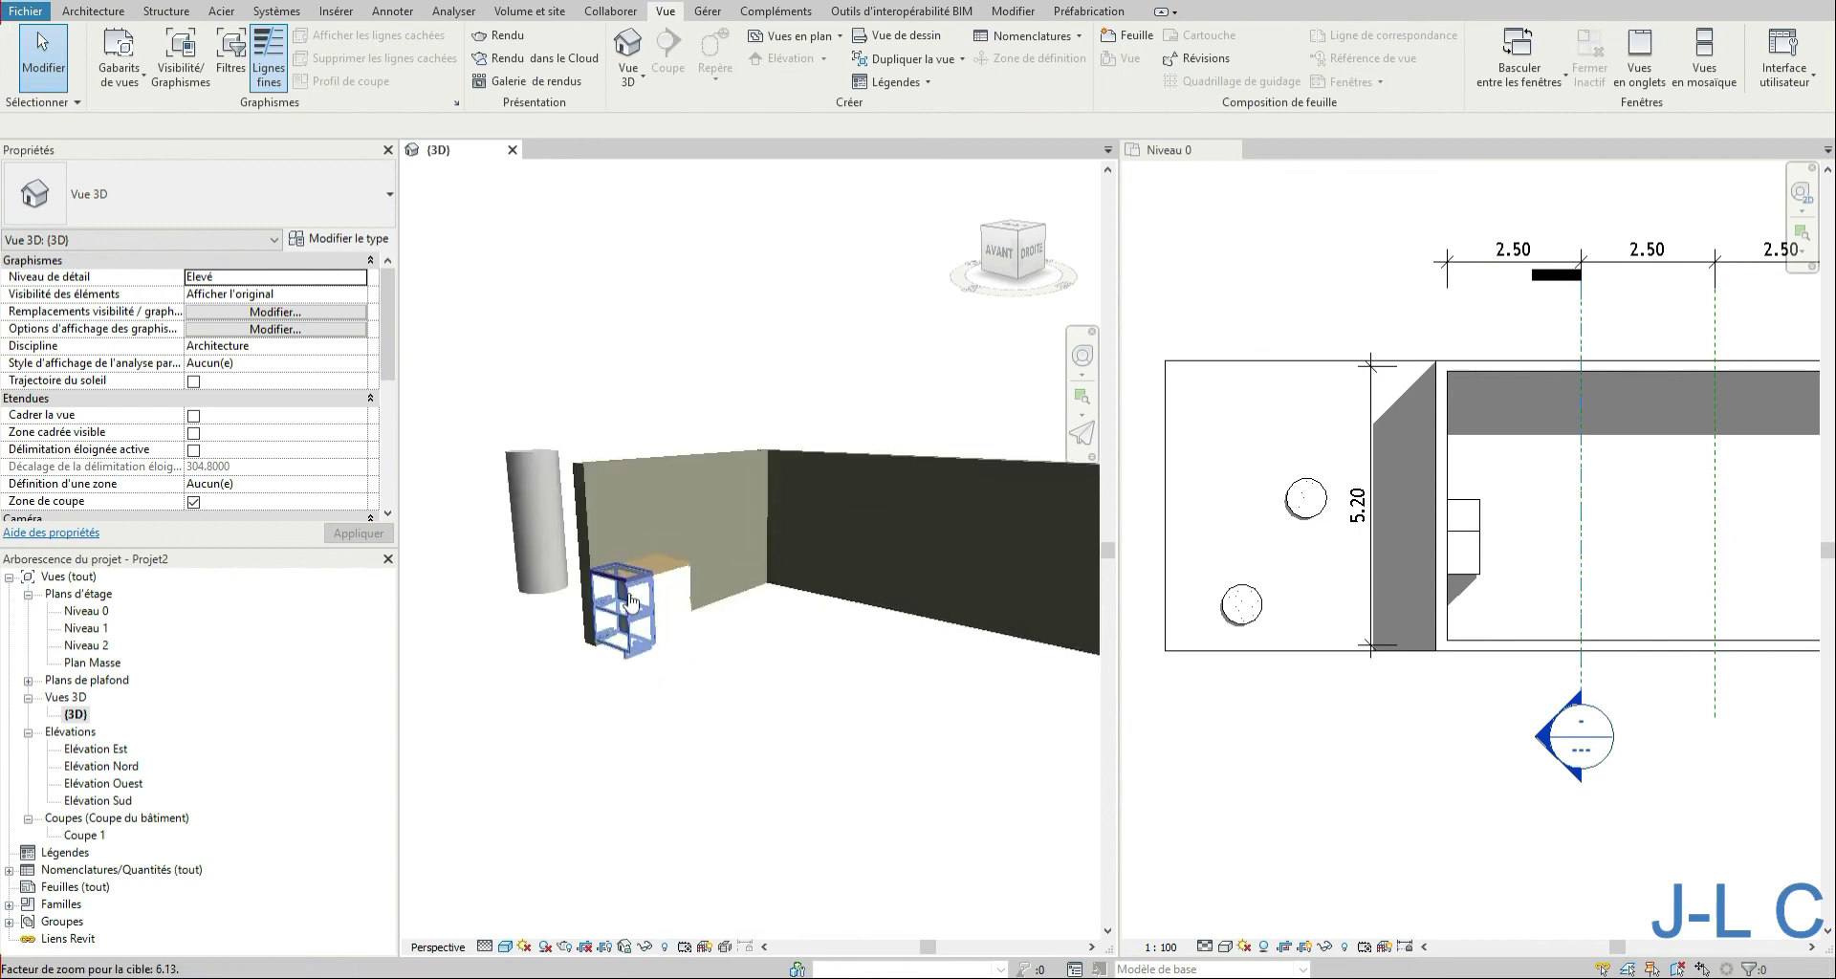
pyautogui.scroll(5, 630, 601)
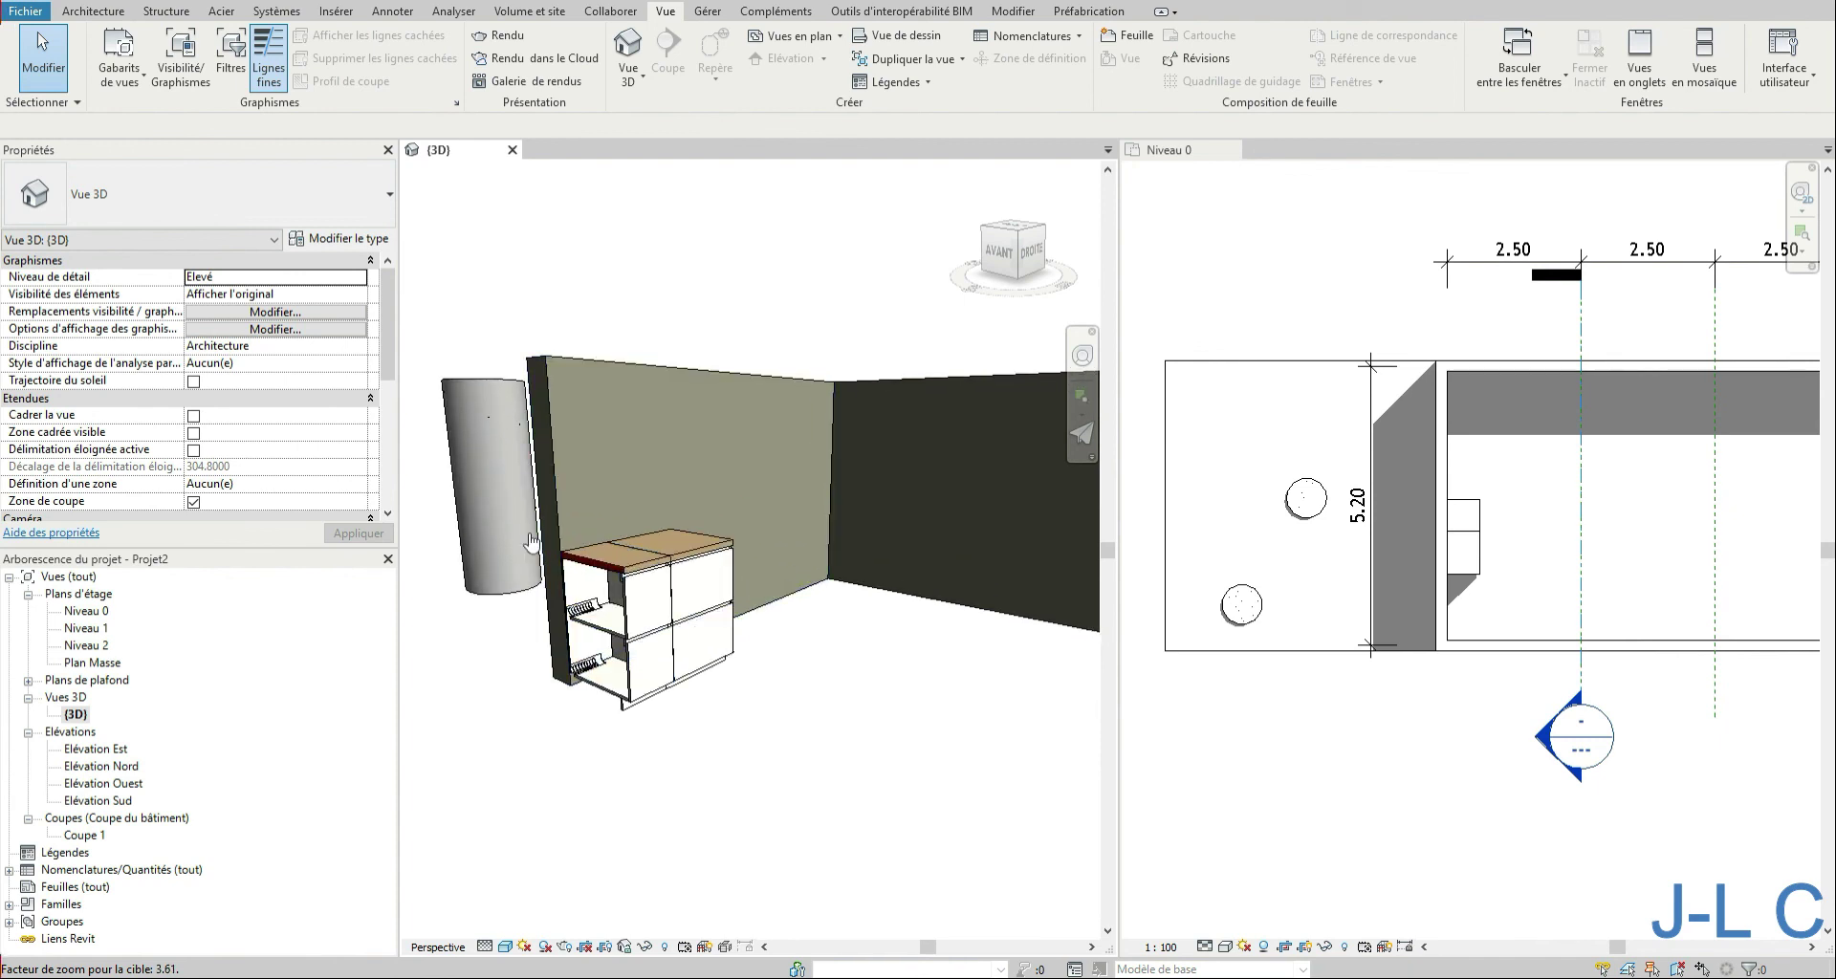
pyautogui.keyDown('shift'); pyautogui.moveTo(533, 668); pyautogui.dragTo(784, 663, button='middle'); pyautogui.keyUp('shift')
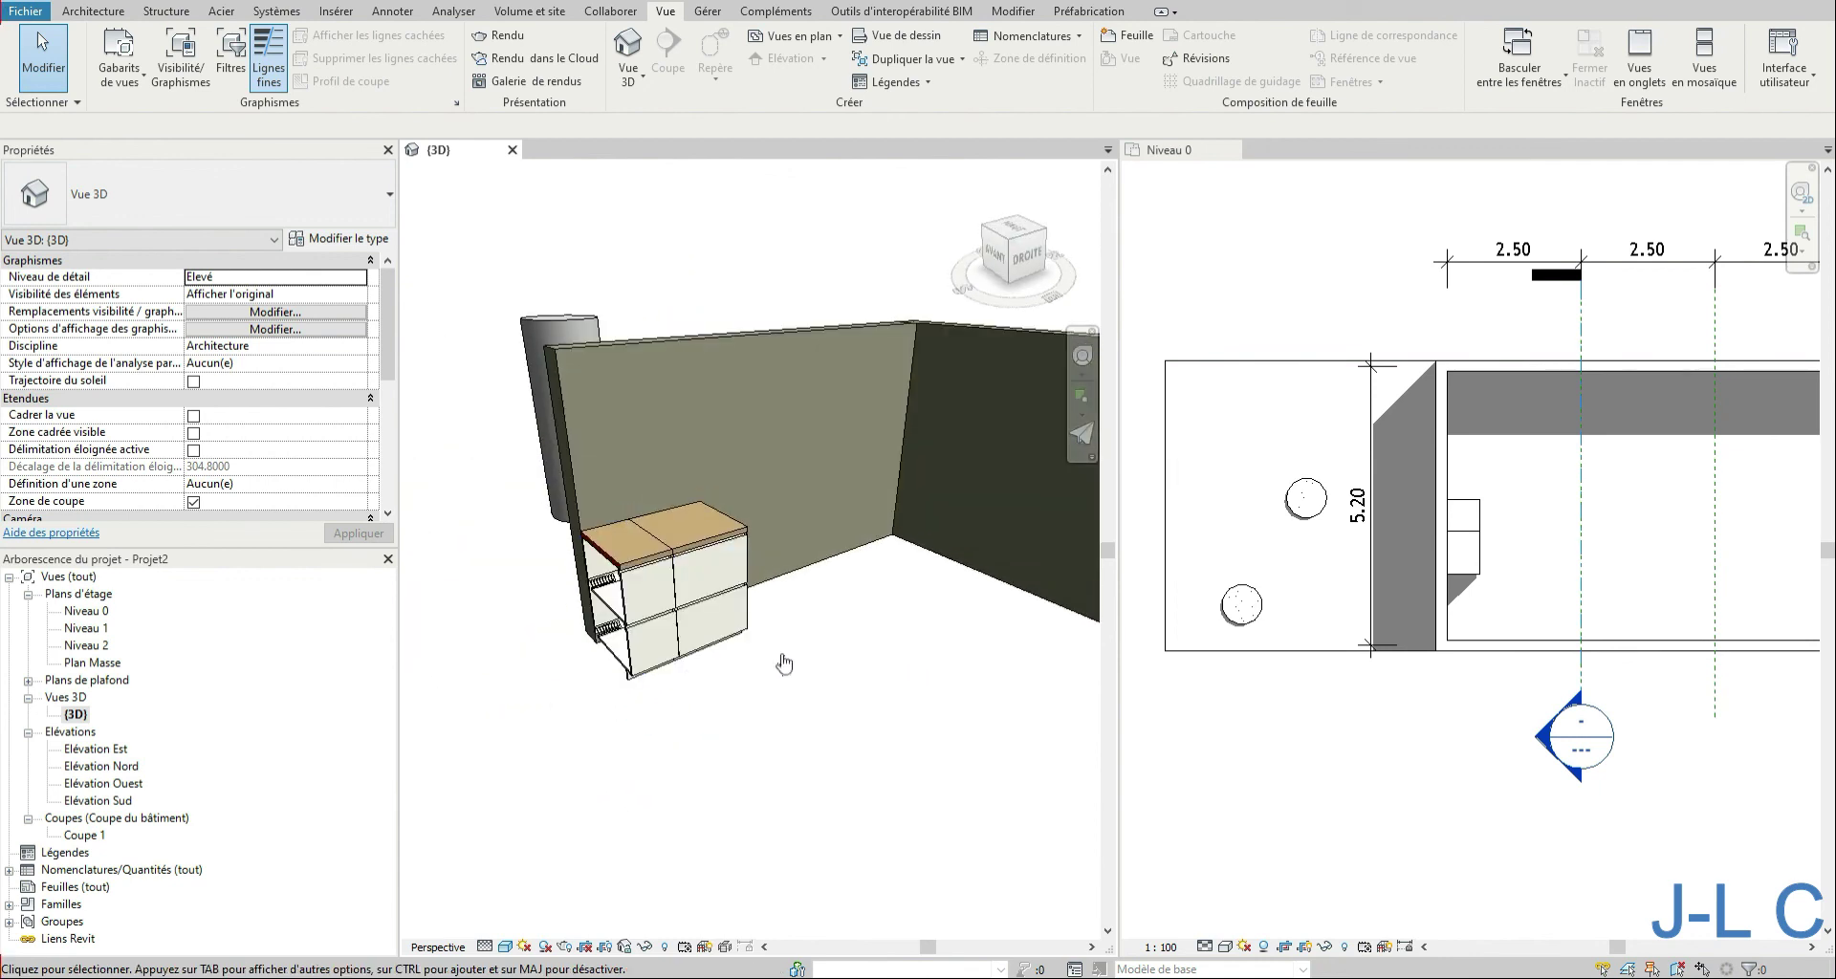
pyautogui.rightClick(1020, 252)
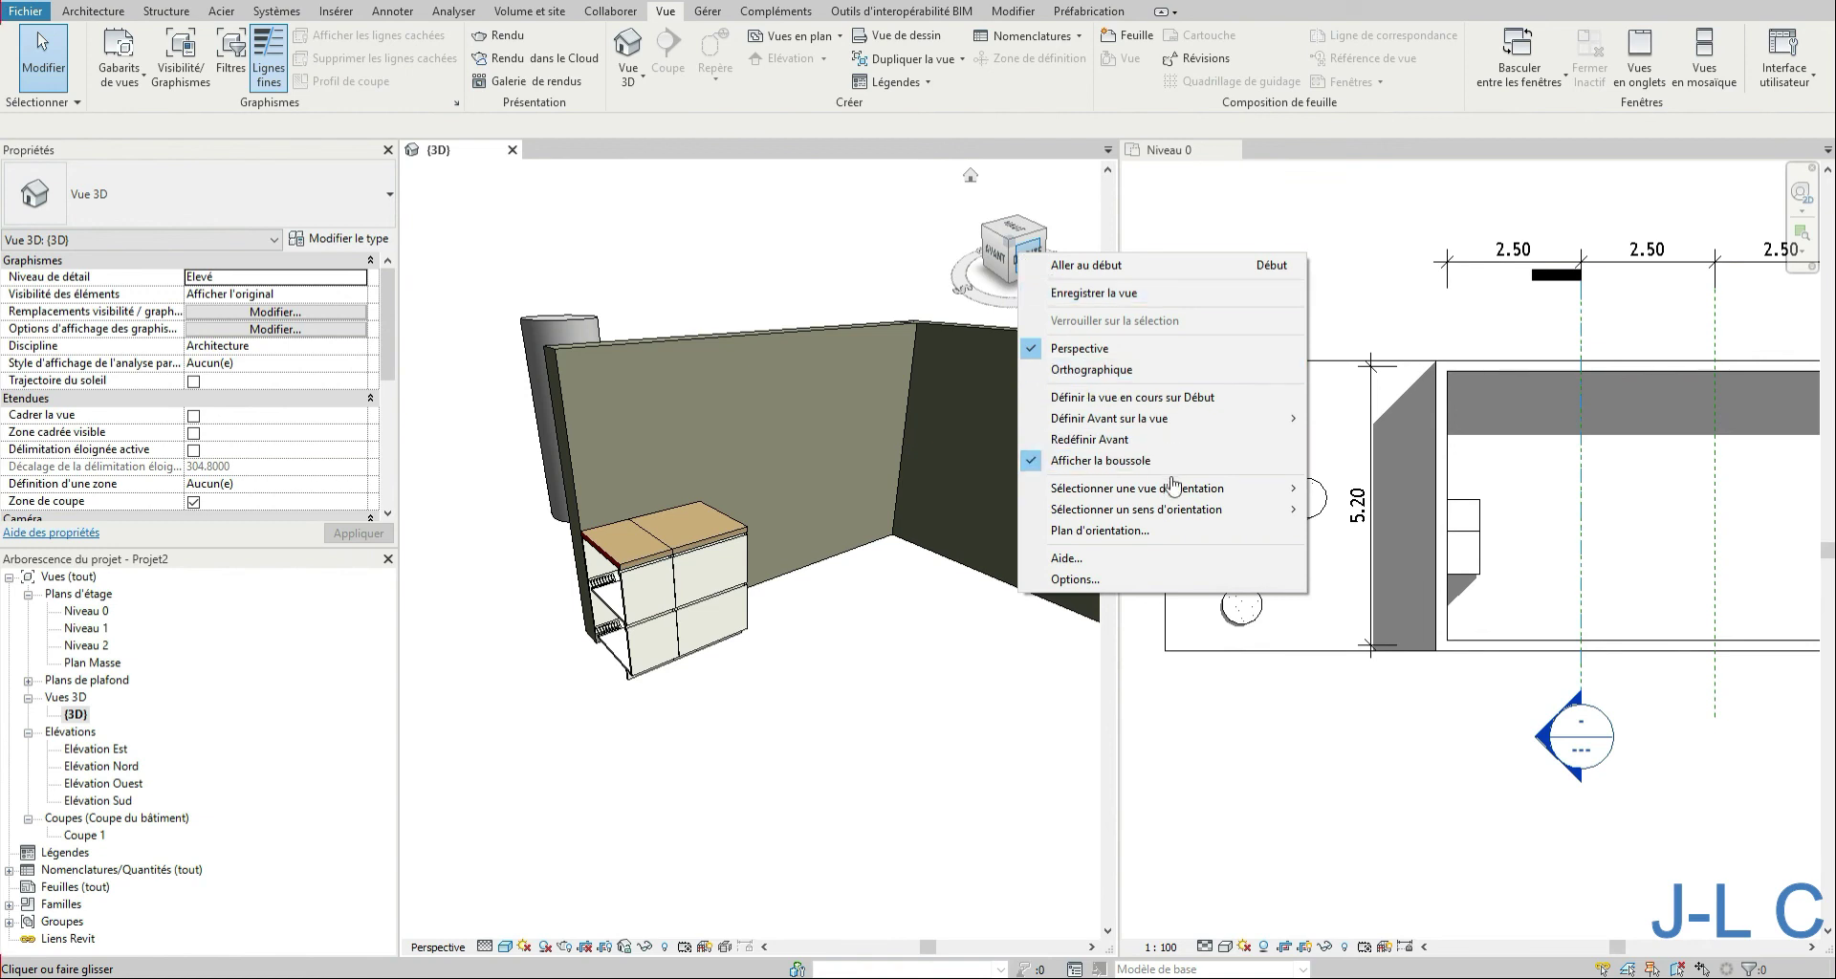
pyautogui.moveTo(1180, 491)
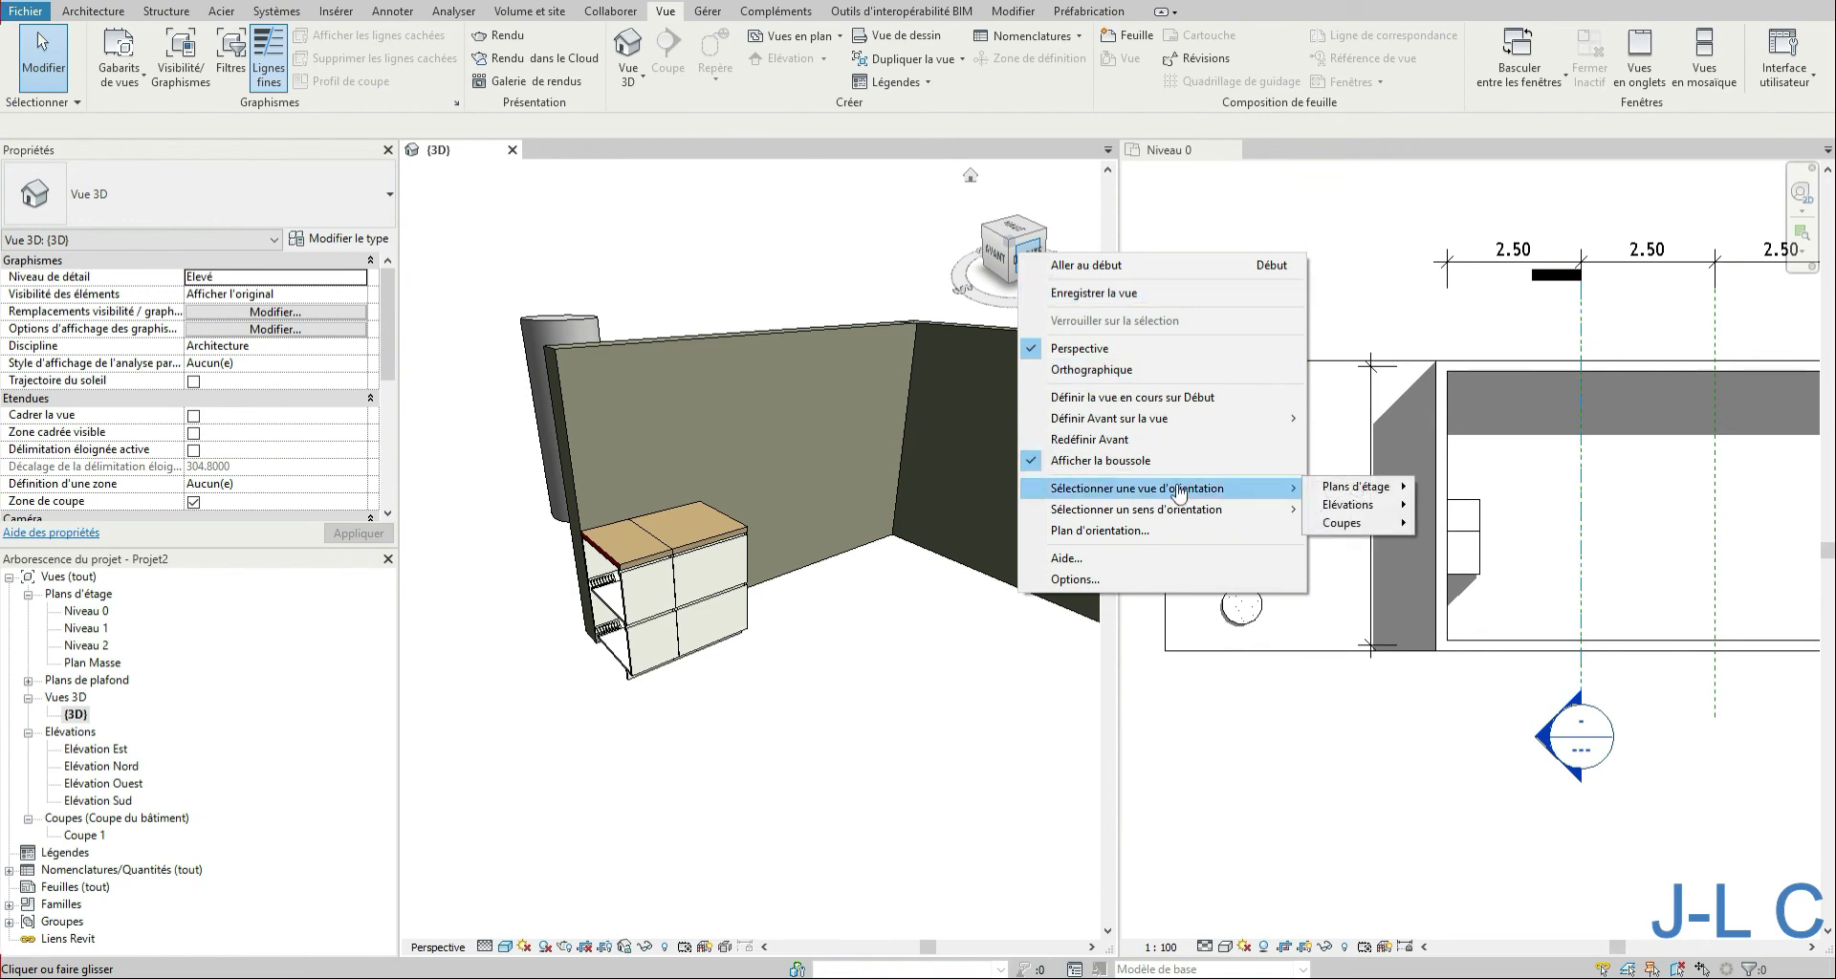
pyautogui.moveTo(1354, 531)
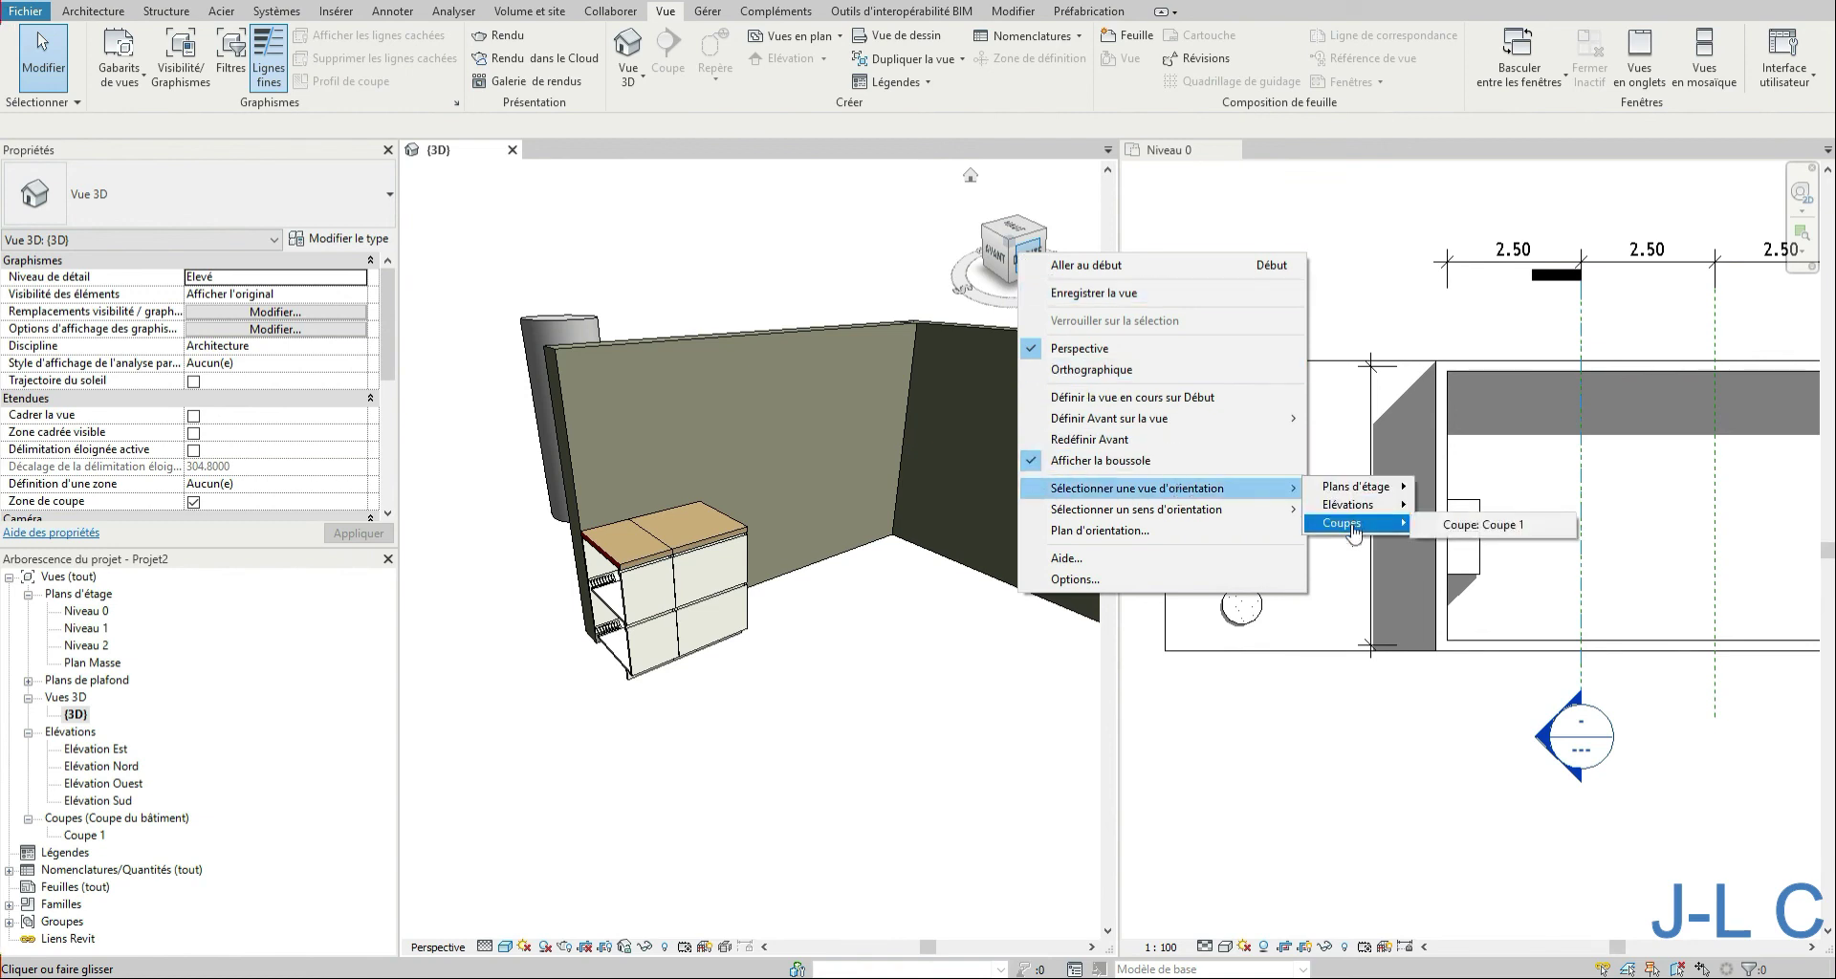
pyautogui.click(1506, 536)
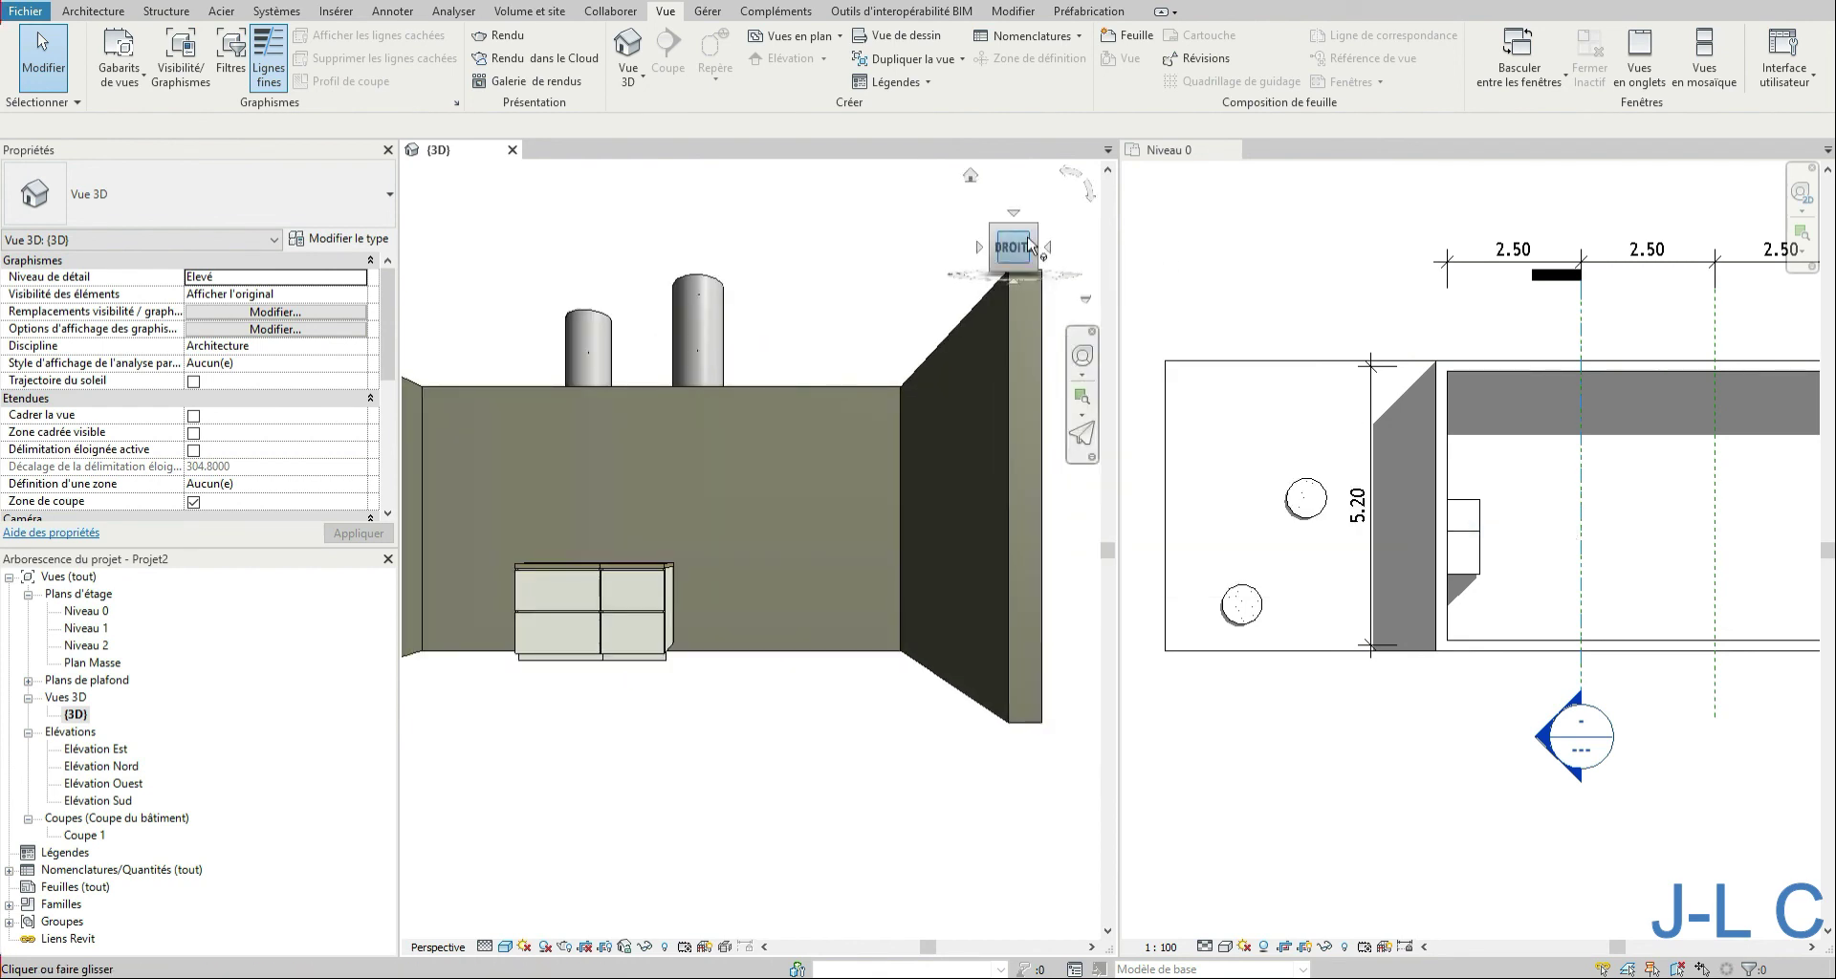
# Step: Open the Coupe 1 section from its plan marker and compare it with the section-cut 3D model from several angles
pyautogui.click(995, 250)
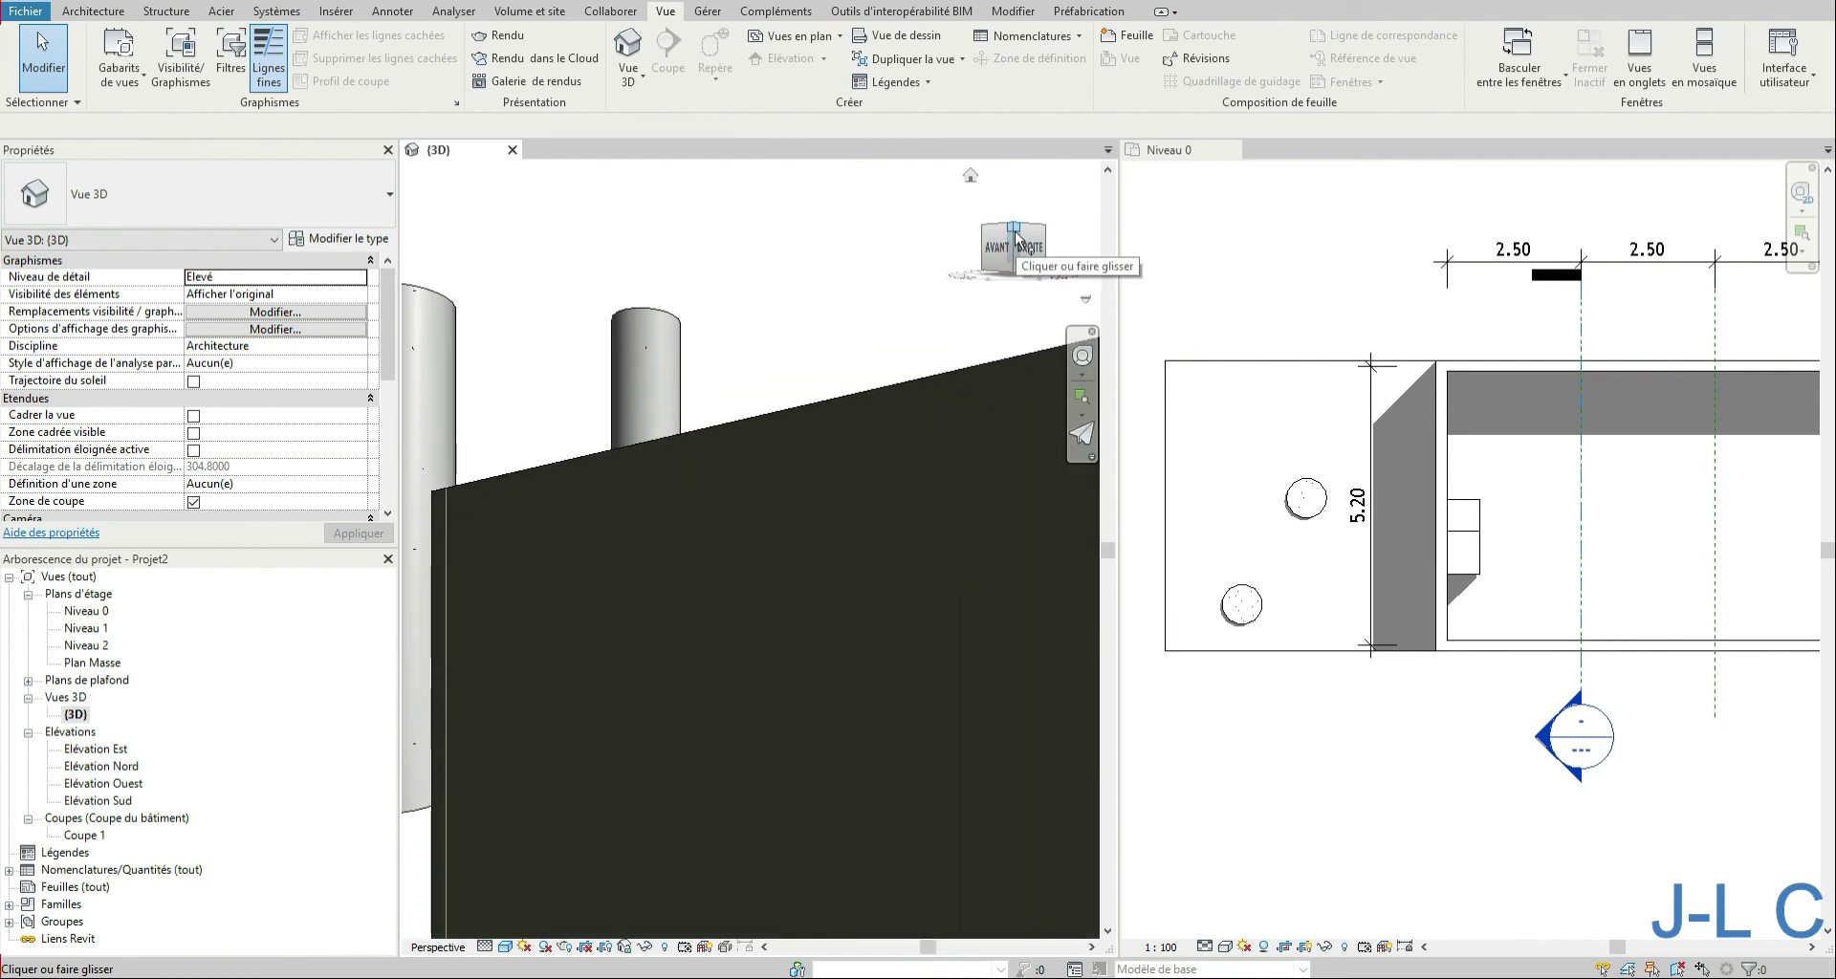
pyautogui.click(993, 227)
pyautogui.scroll(-8, 600, 355)
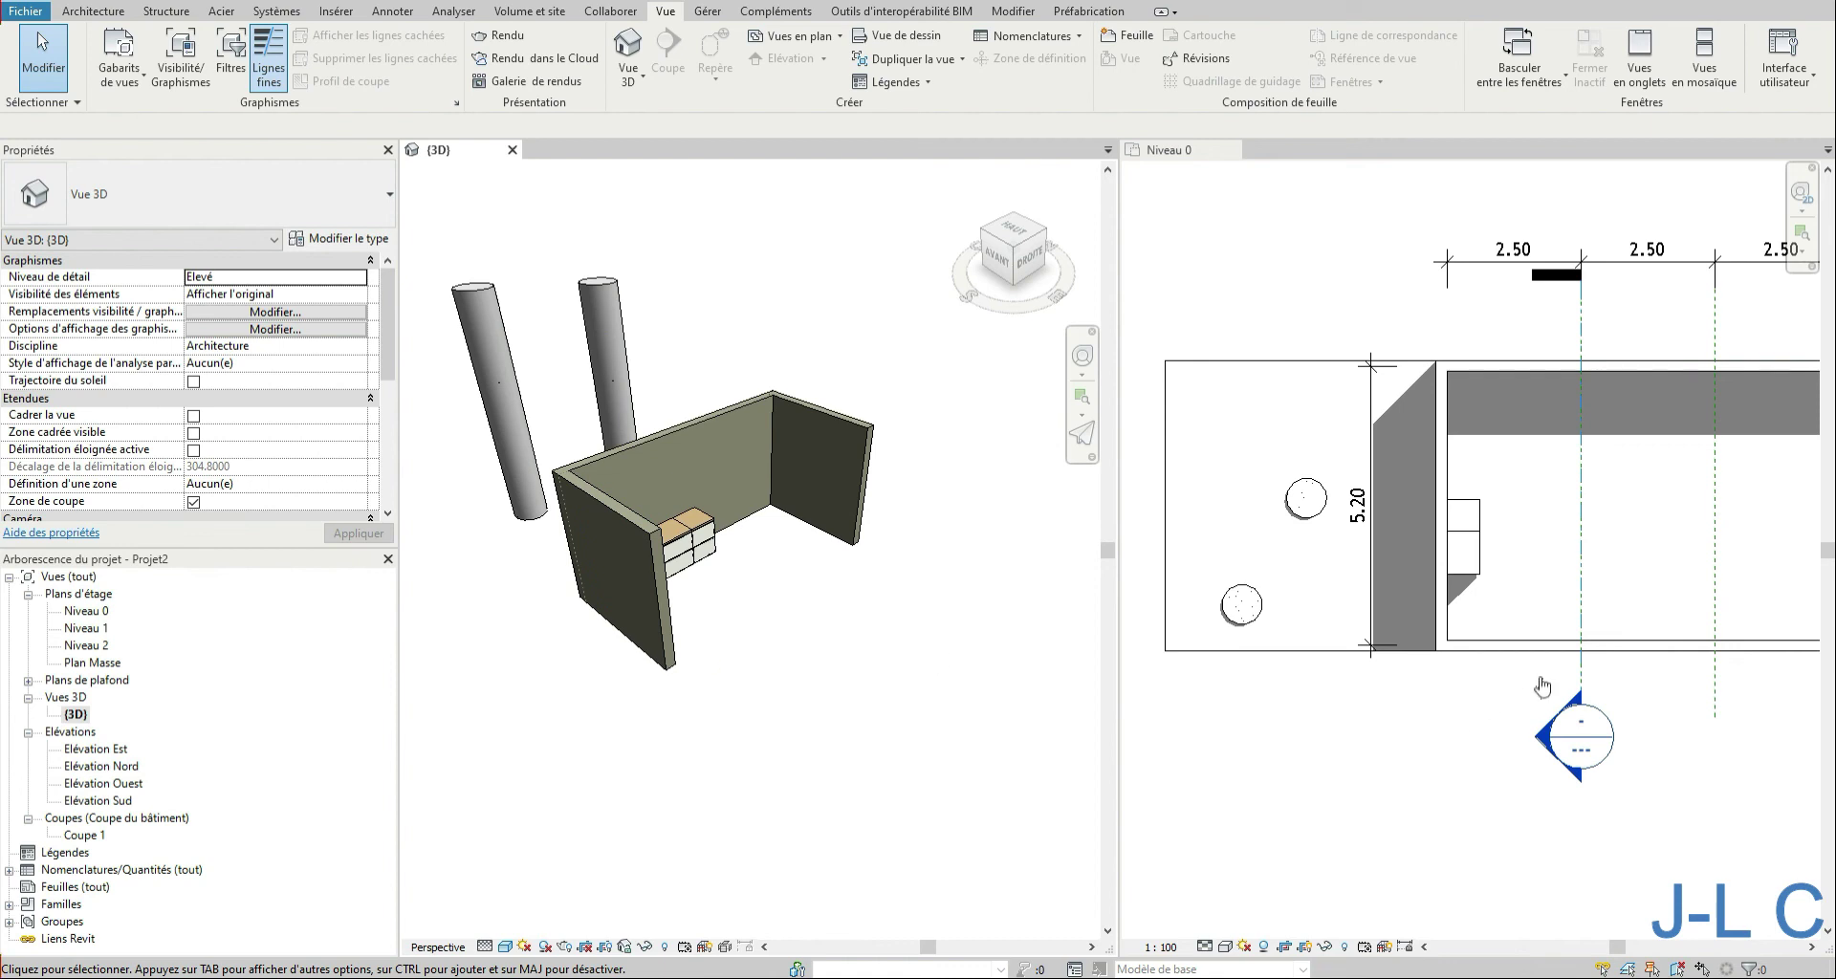
pyautogui.doubleClick(1551, 744)
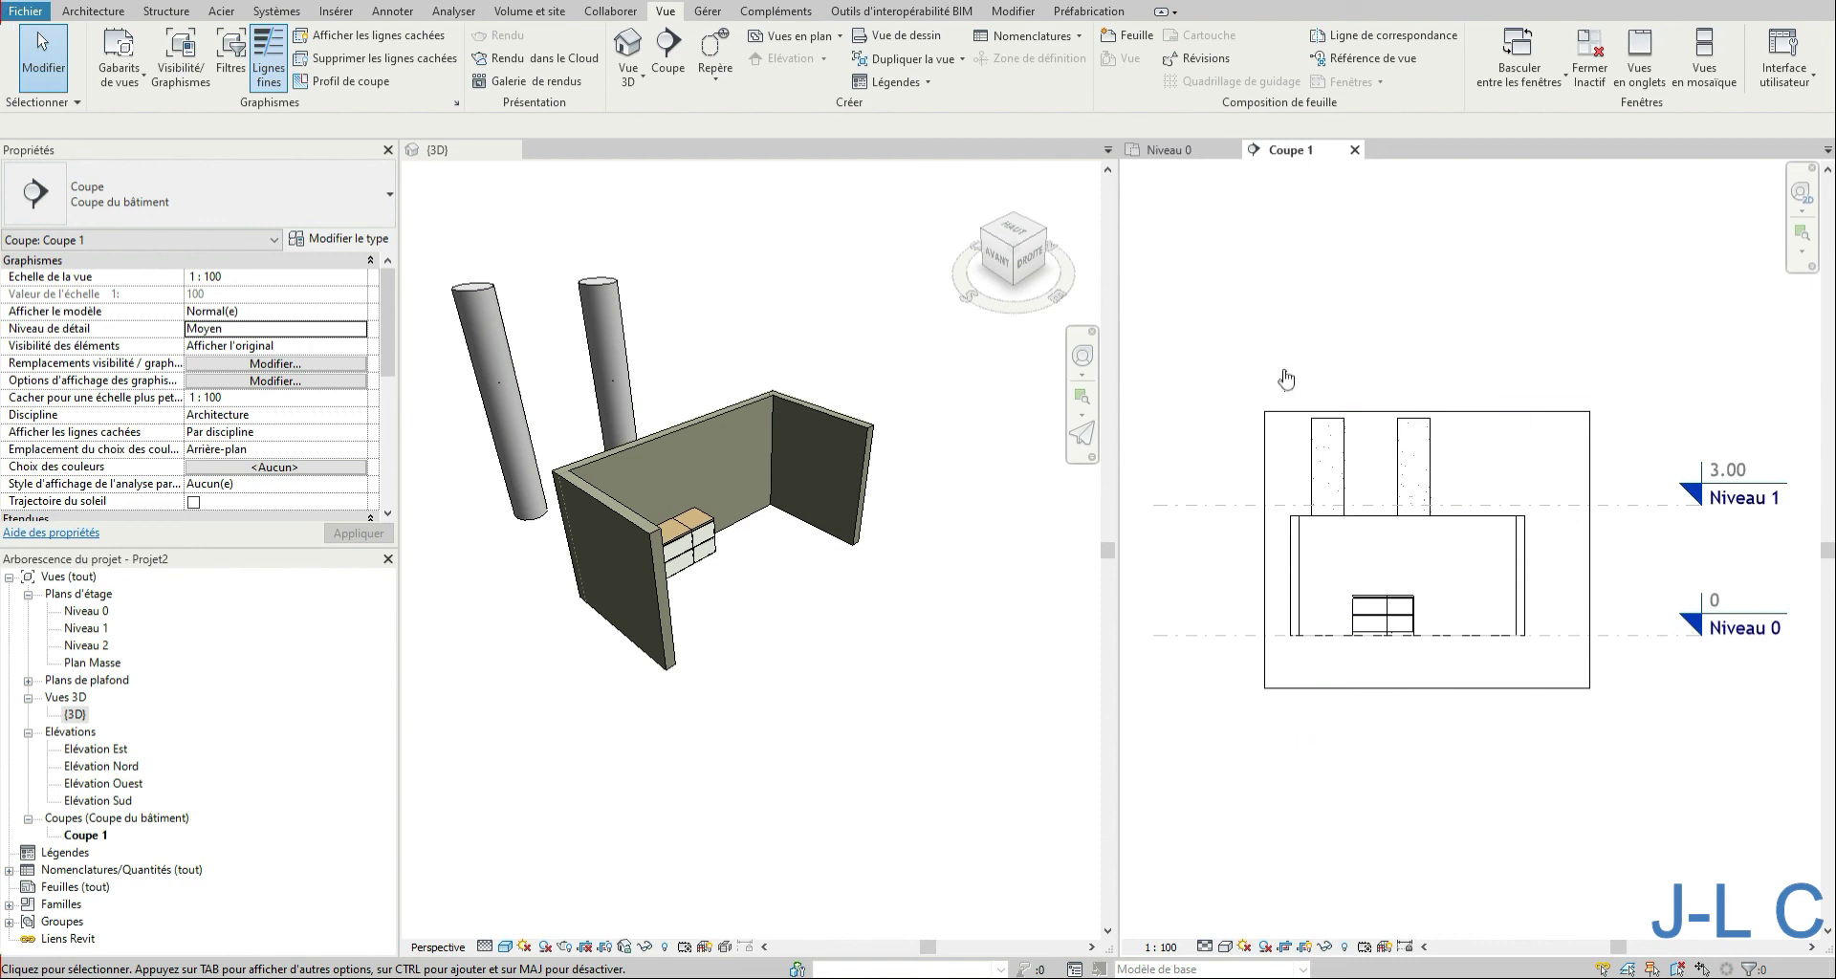
pyautogui.rightClick(1012, 270)
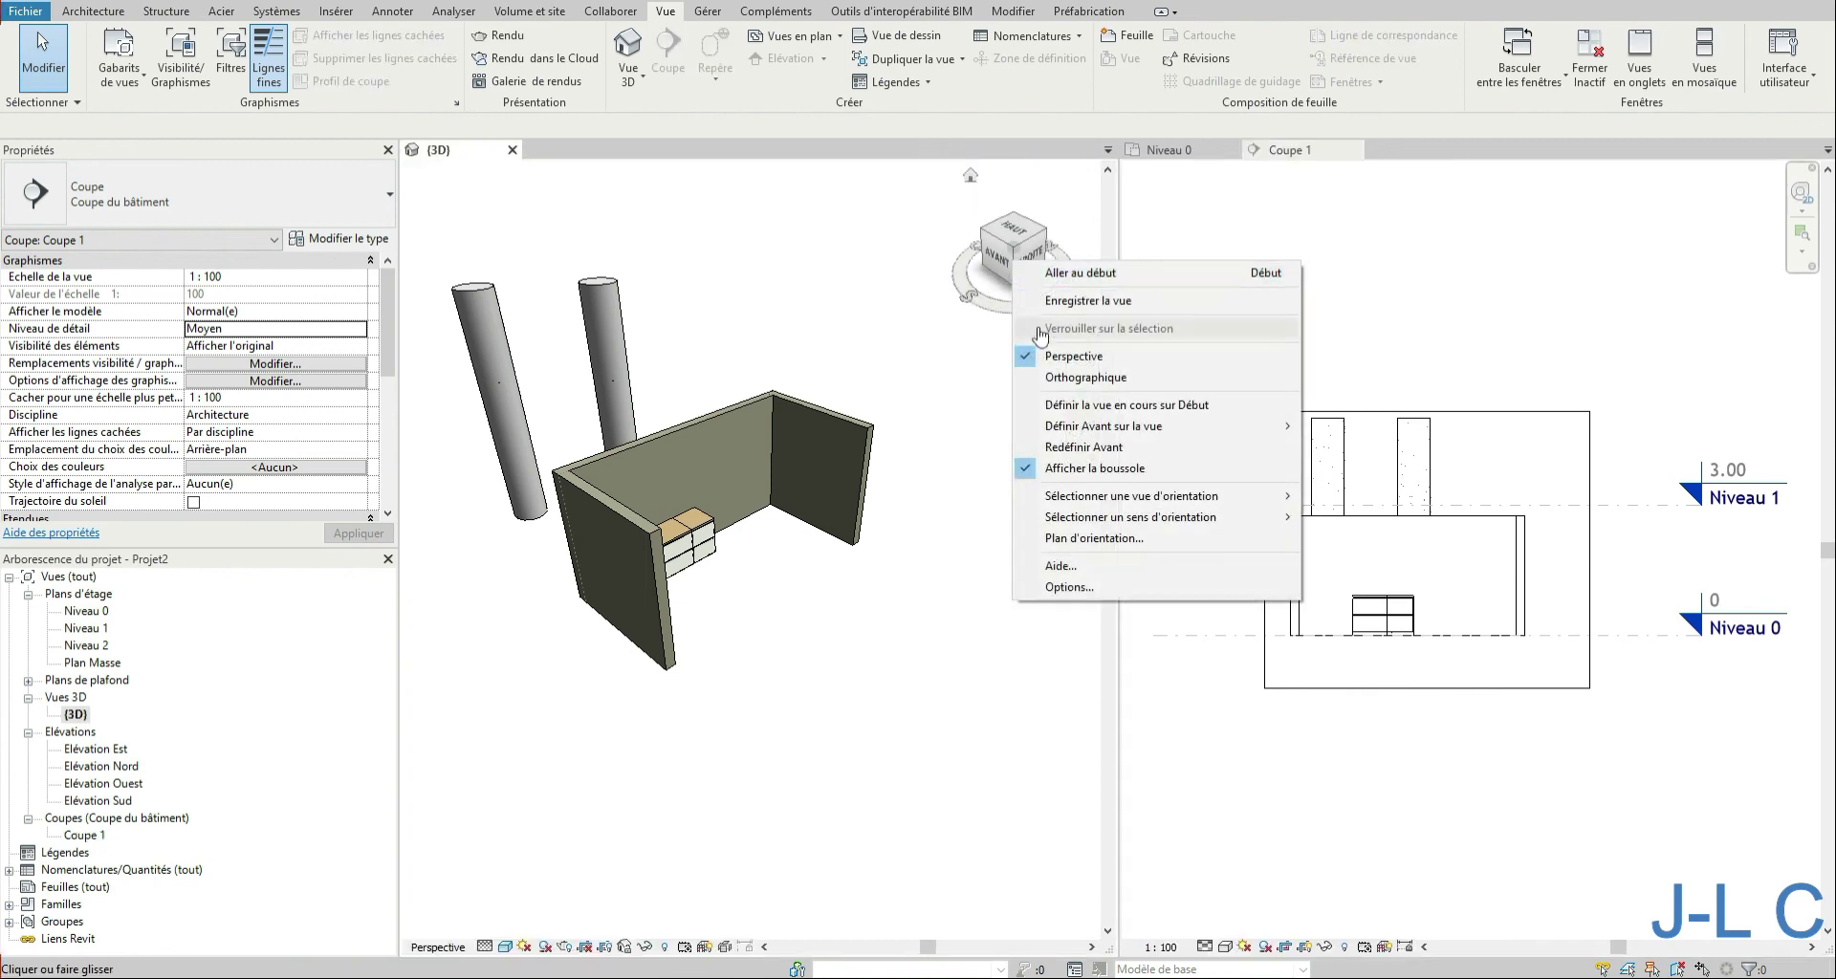
pyautogui.click(820, 597)
pyautogui.keyDown('shift'); pyautogui.moveTo(853, 636); pyautogui.dragTo(799, 557, button='middle'); pyautogui.keyUp('shift')
pyautogui.scroll(3, 703, 534)
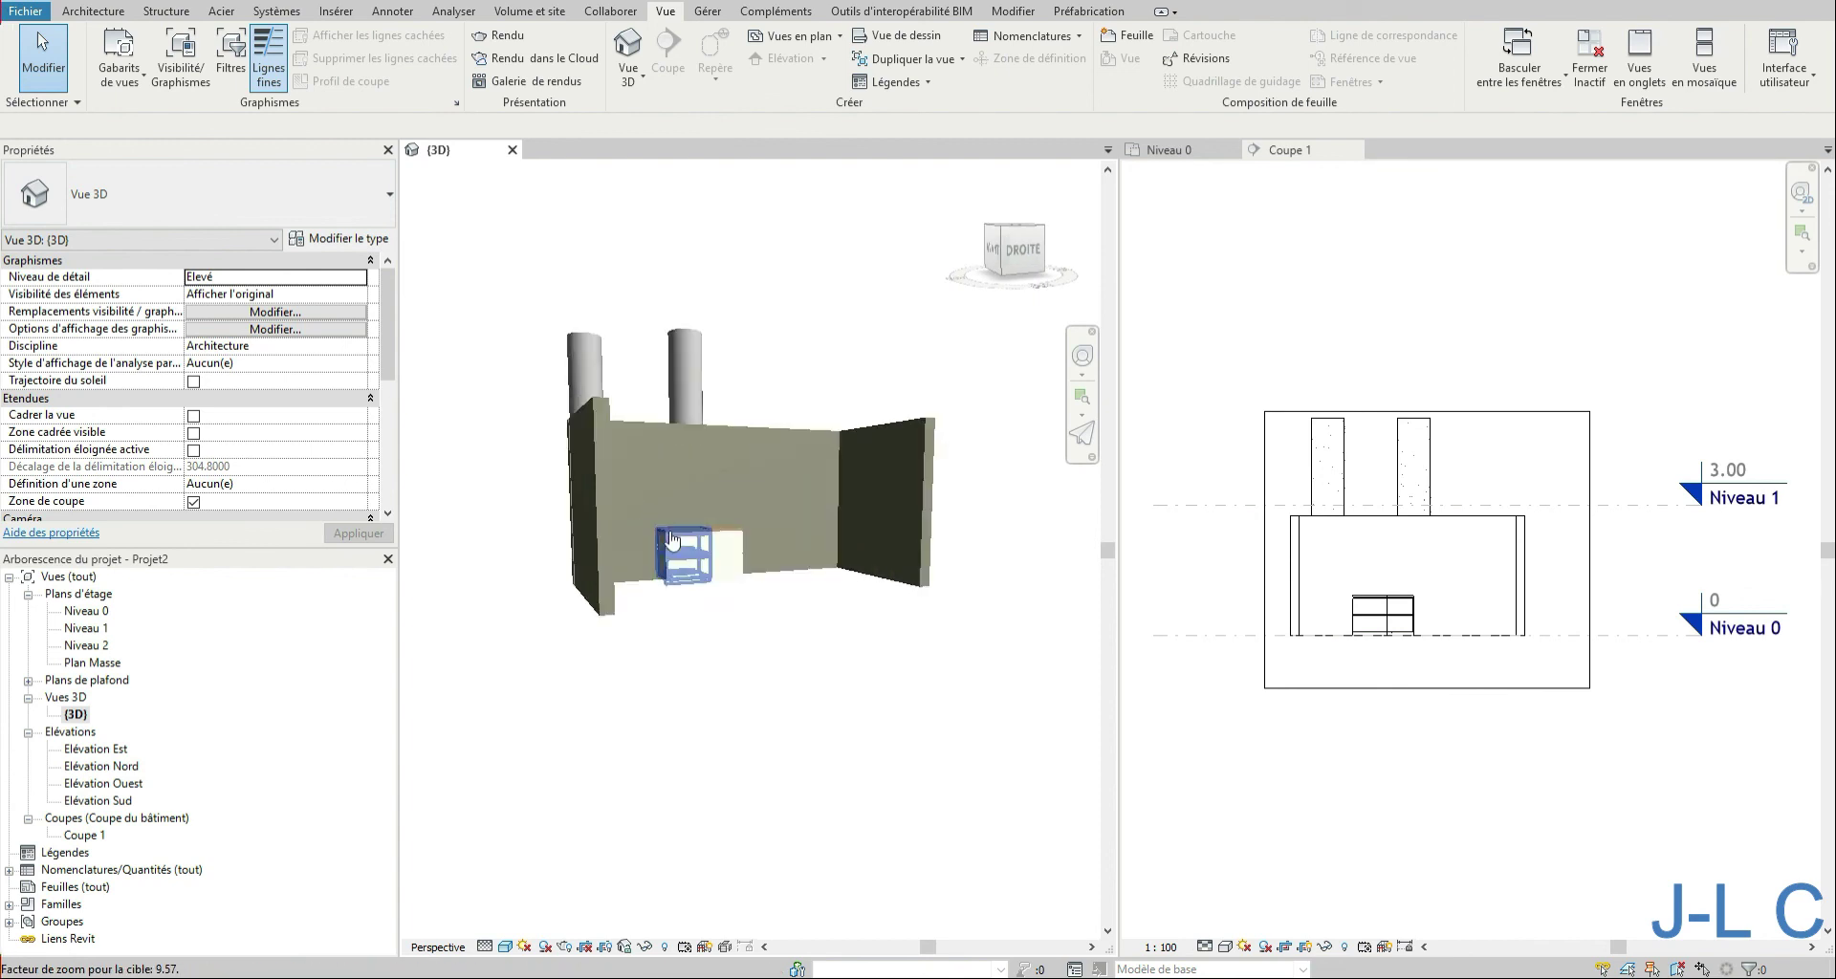